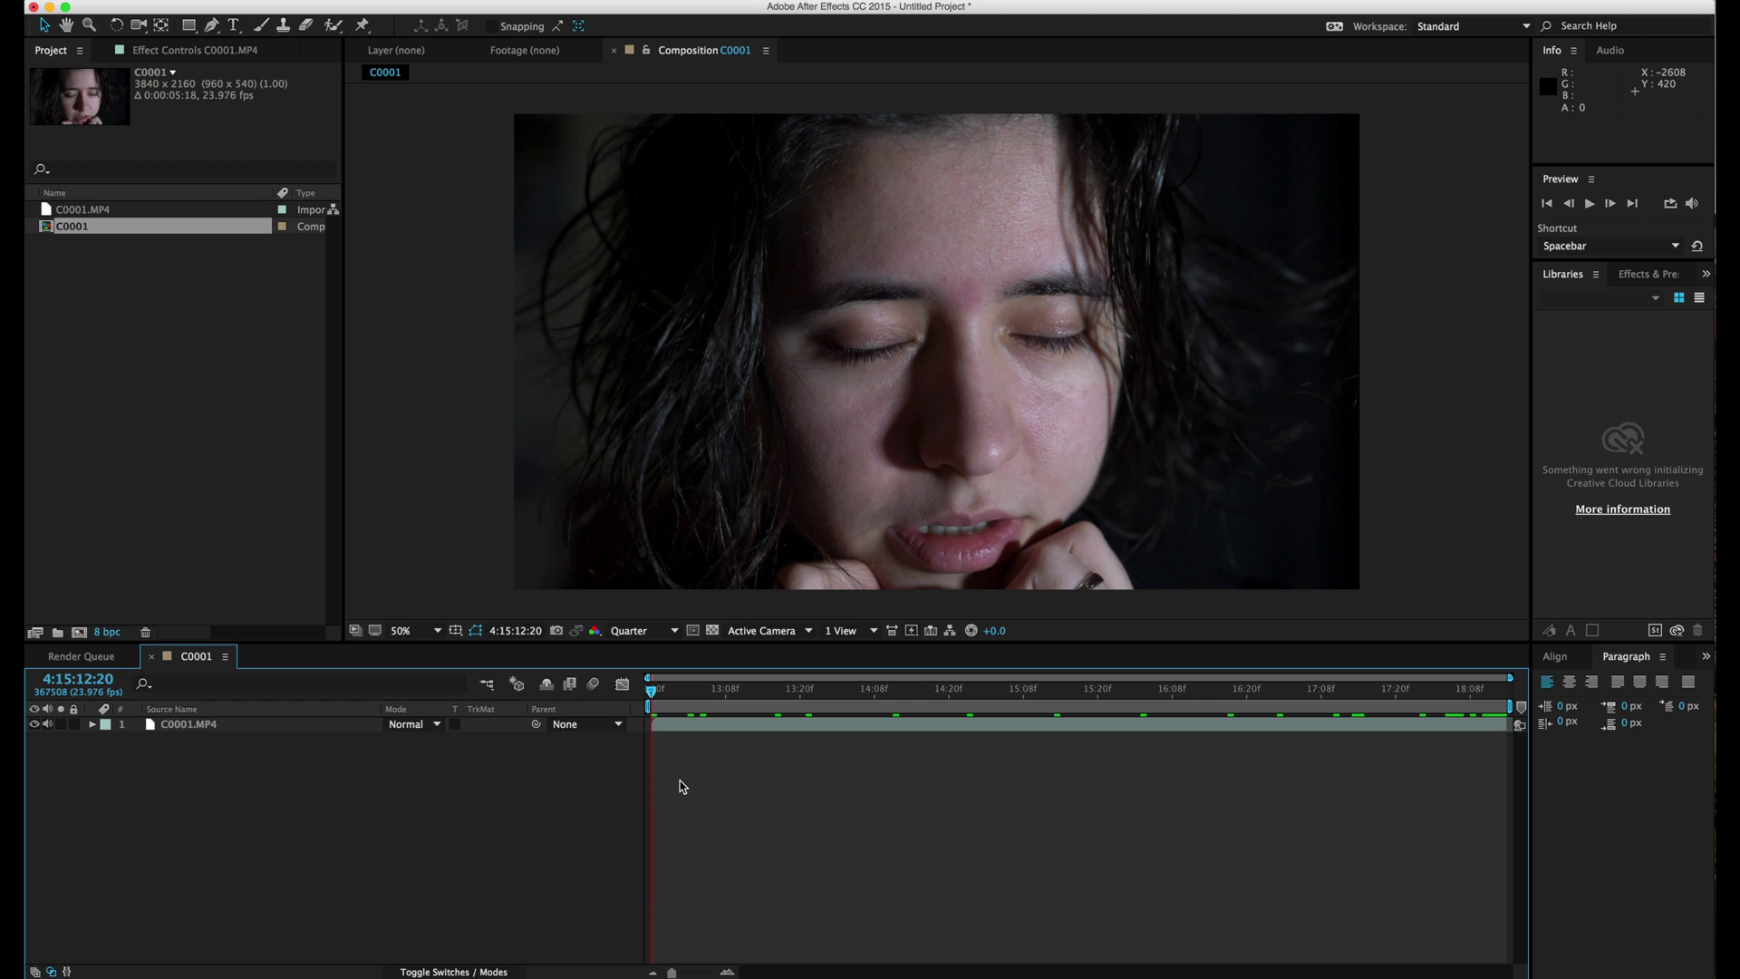
Save the project as "Demon Eyes Tutorial" in a new folder named "Demon Eyes" on the LaCie drive.
{"action": "key", "text": "super+s"}
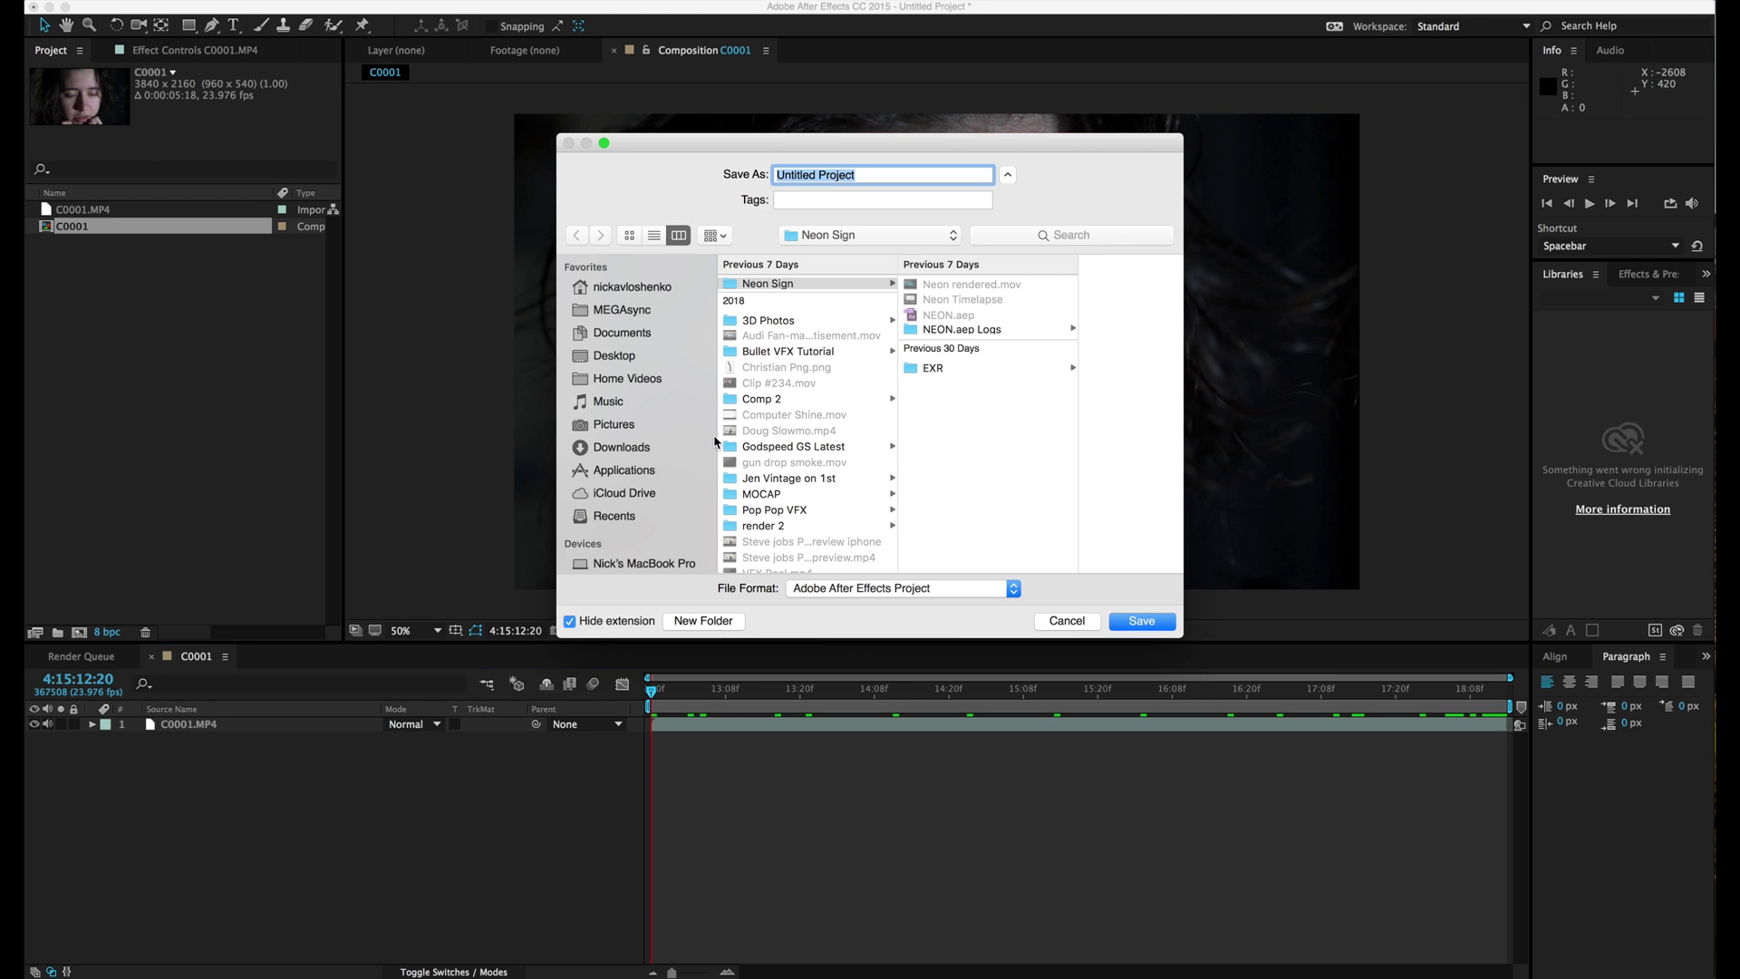
{"action": "scroll", "coordinate": [631, 487], "scroll_direction": "down", "scroll_amount": 5}
{"action": "left_click", "coordinate": [616, 446]}
{"action": "left_click", "coordinate": [703, 621]}
{"action": "type", "text": "Dem"}
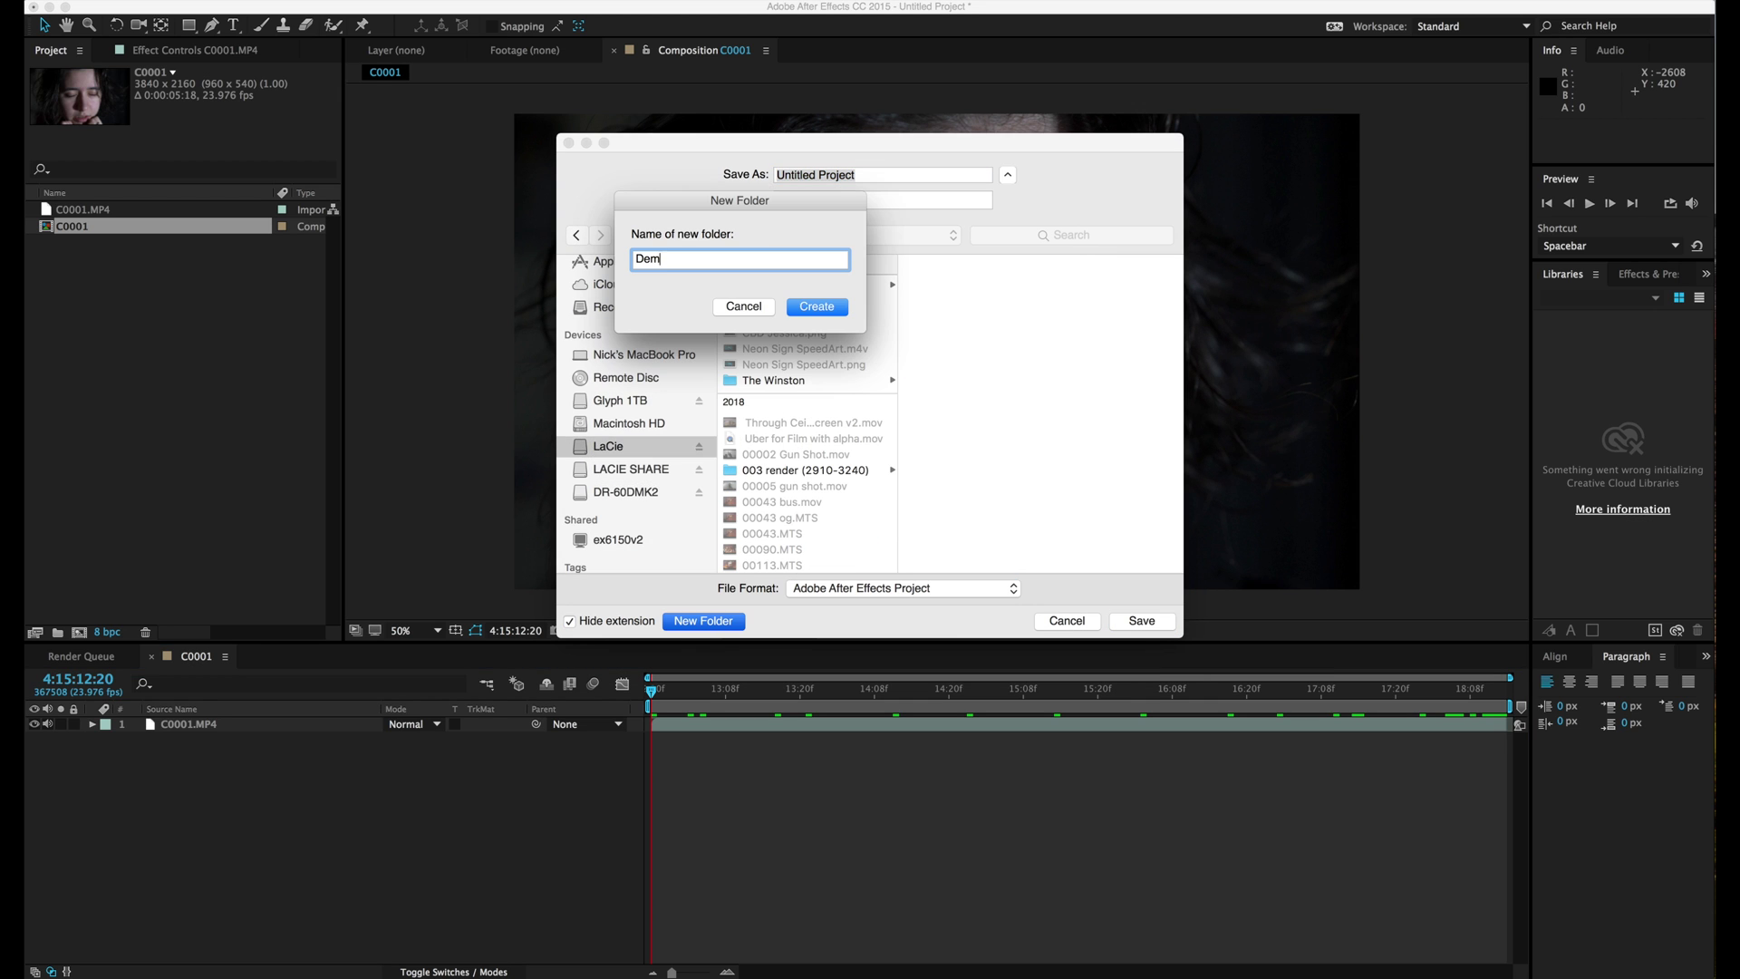
{"action": "type", "text": "on Eyes"}
{"action": "key", "text": "Return"}
{"action": "type", "text": "Demon Eyes Tutorial"}
{"action": "key", "text": "Return"}
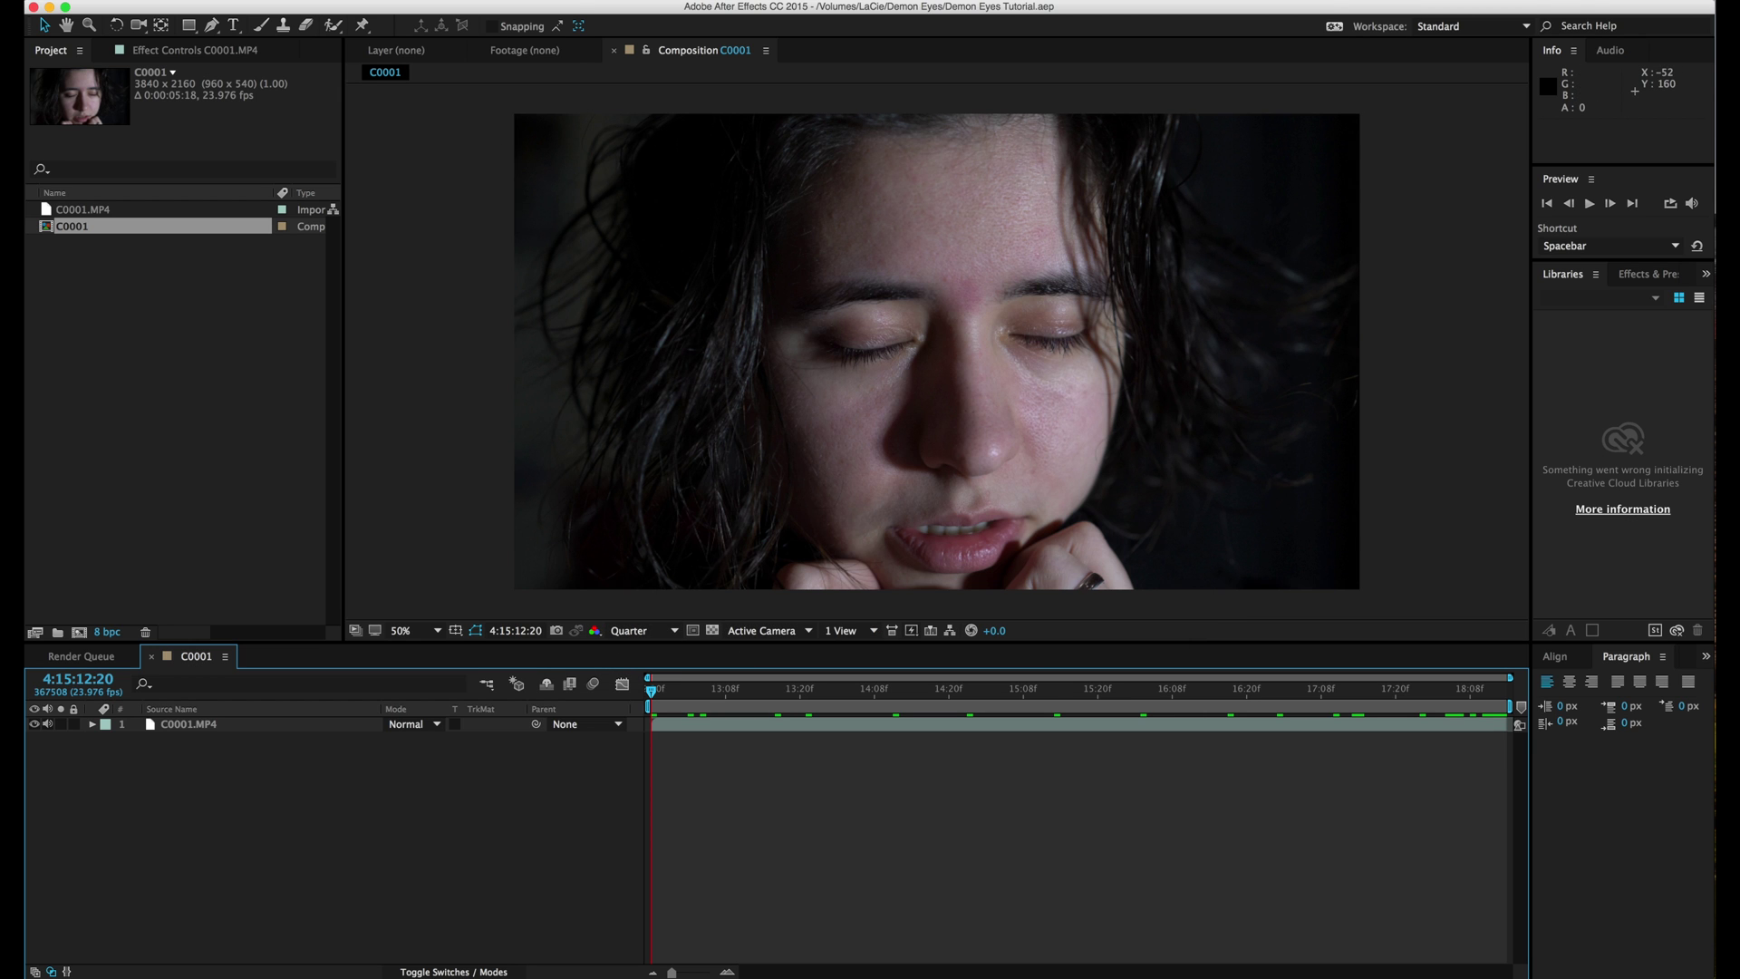
Add a null object to the C0001 composition and name it "Left Eye".
{"action": "left_click", "coordinate": [363, 1]}
{"action": "mouse_move", "coordinate": [372, 11]}
{"action": "left_click", "coordinate": [682, 82]}
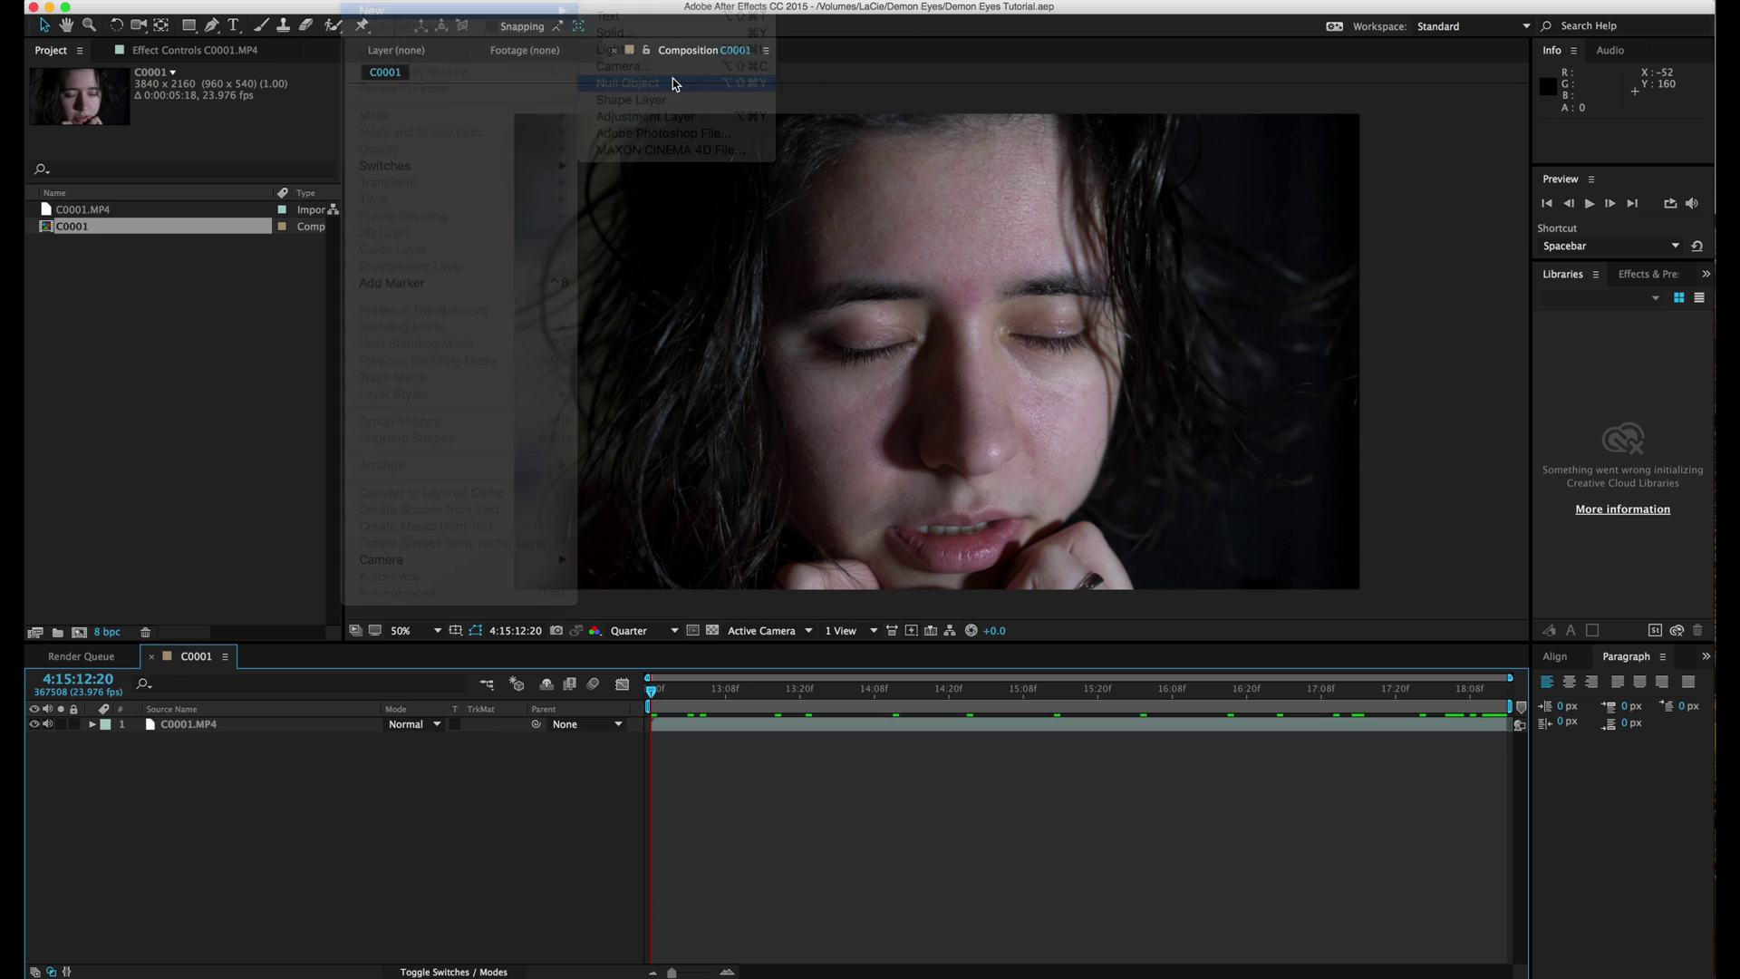
{"action": "key", "text": "Return"}
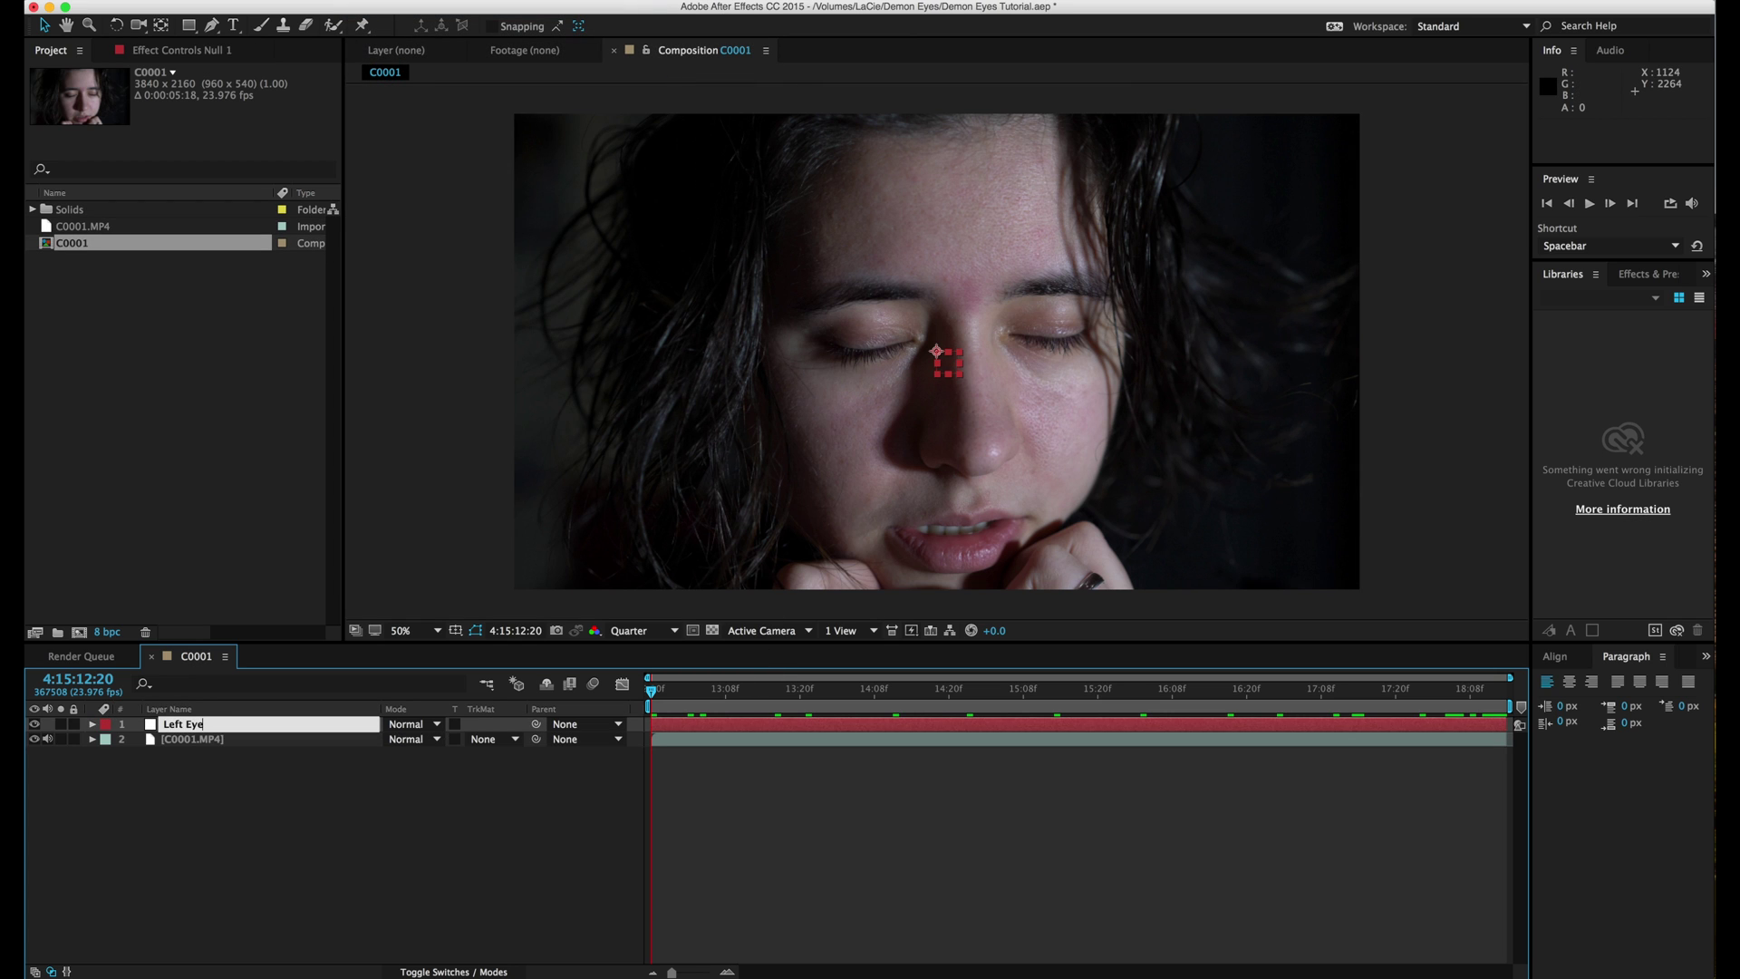
{"action": "type", "text": "Left Eye"}
{"action": "key", "text": "Return"}
Go to 4:15:13:18, where the eyes are open, select the C0001.MP4 layer and set the preview resolution to Full.
{"action": "left_click_drag", "start_coordinate": [785, 691], "coordinate": [750, 693]}
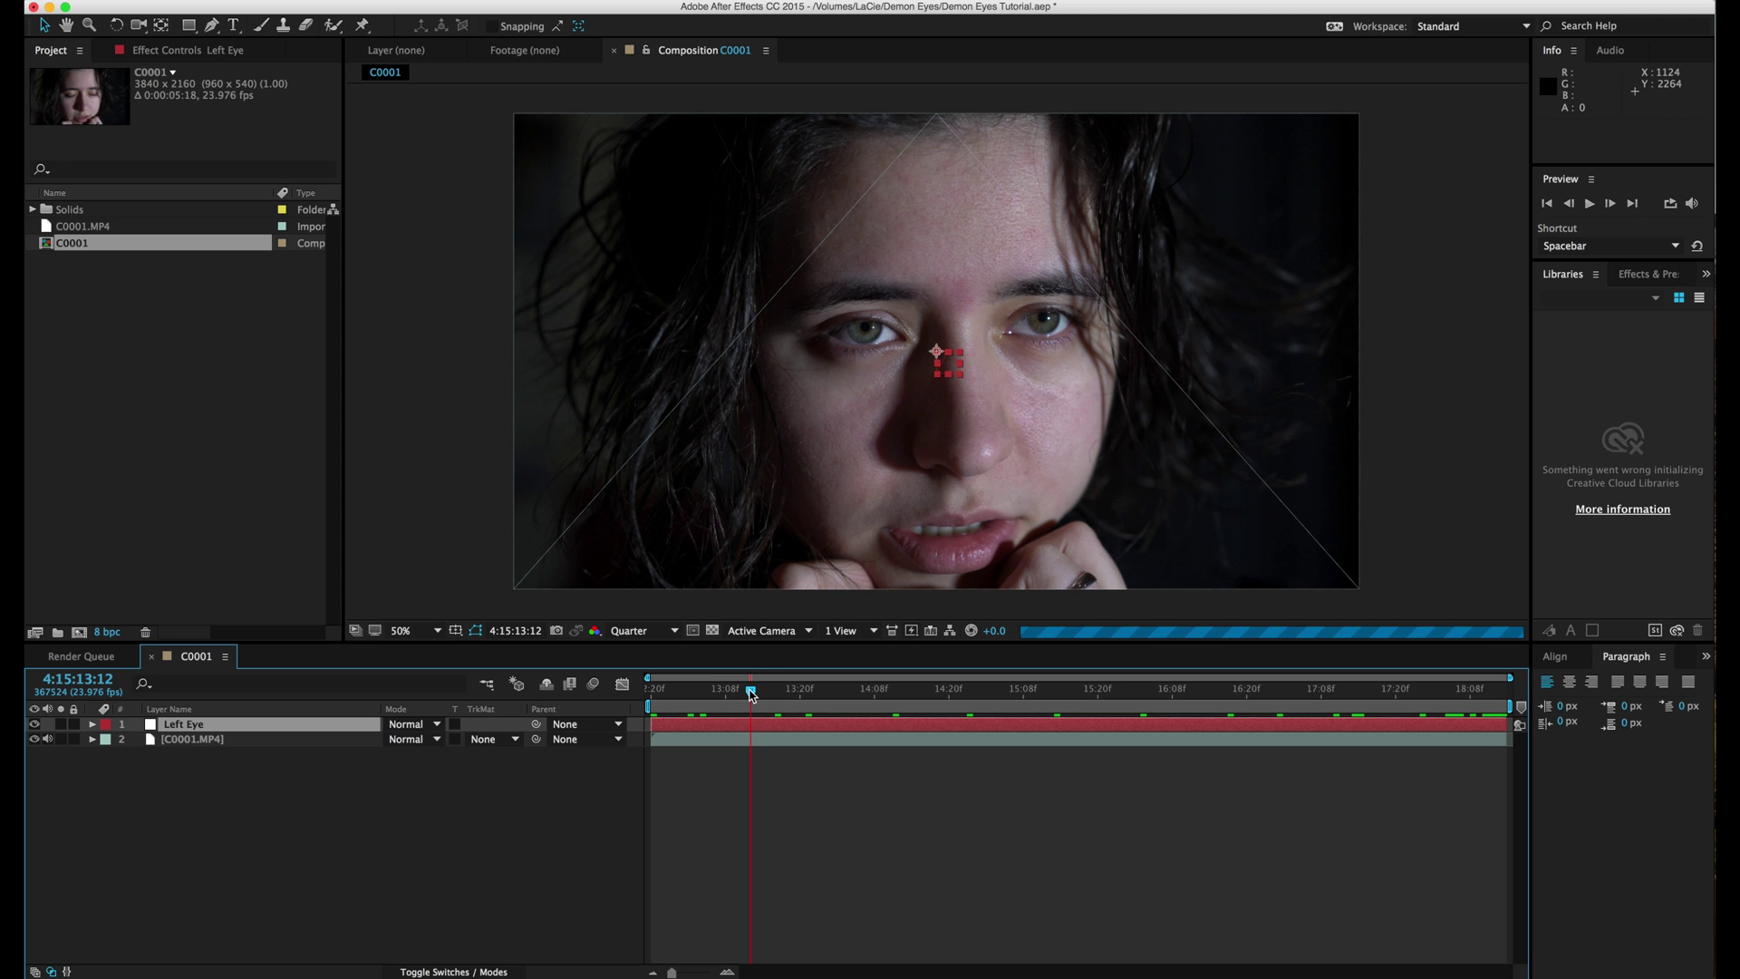
{"action": "left_click", "coordinate": [787, 692]}
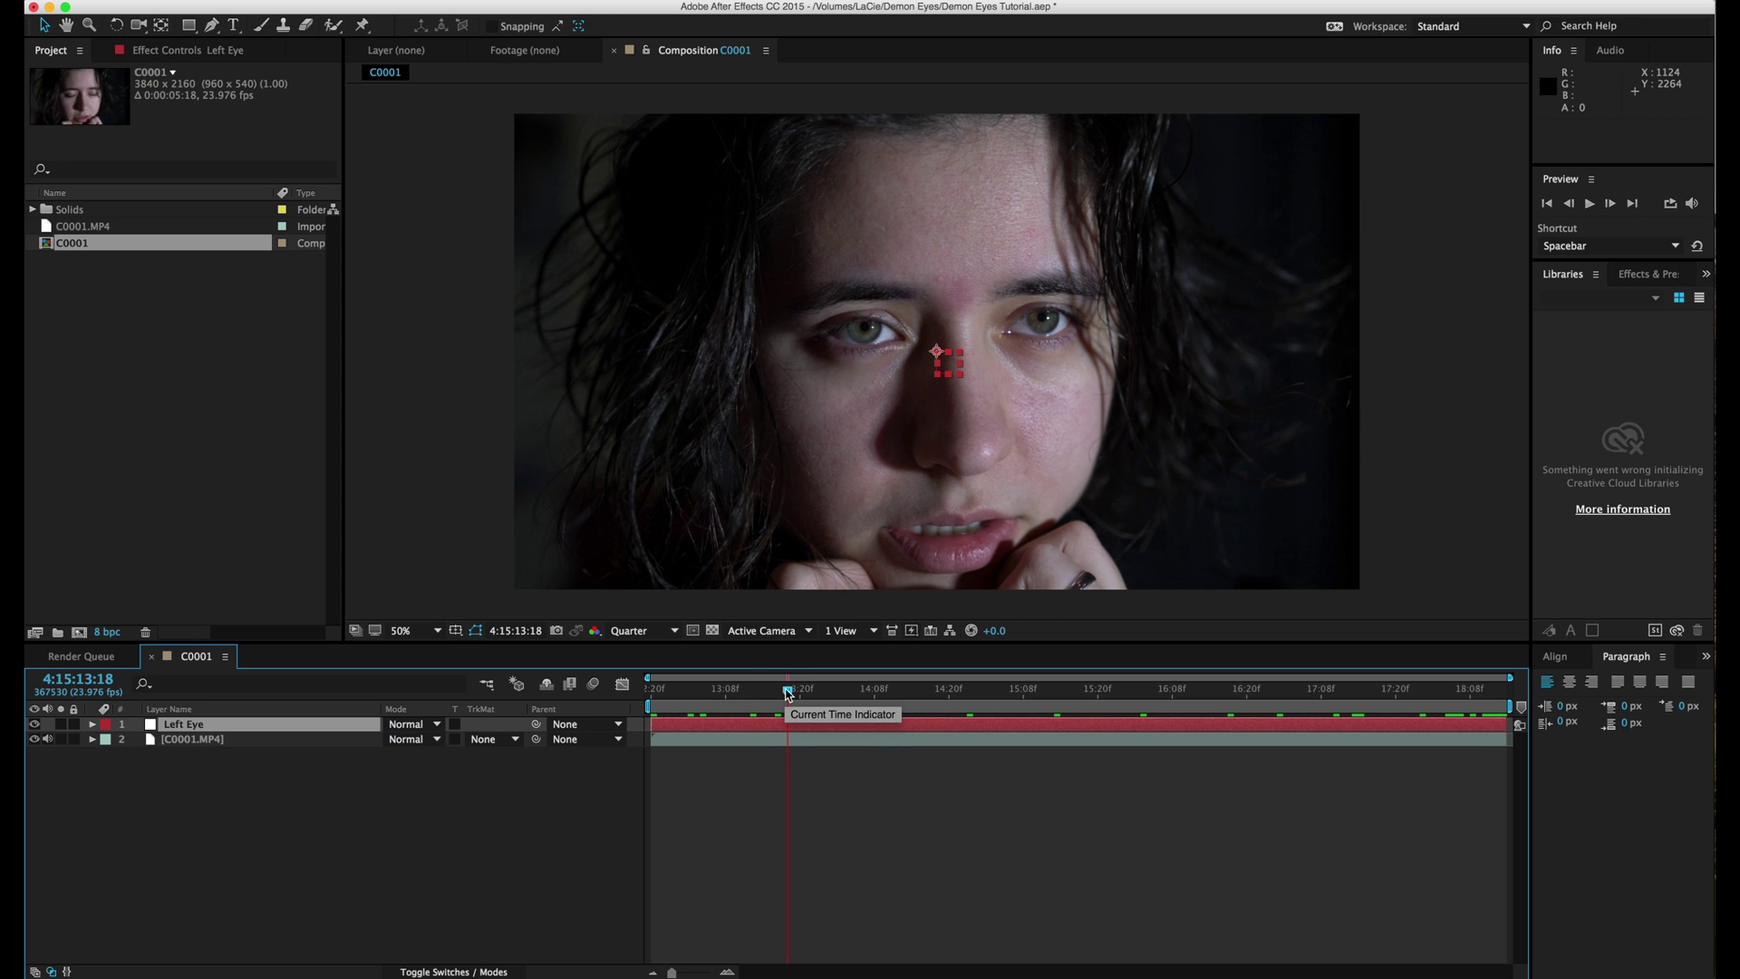
{"action": "left_click", "coordinate": [775, 751]}
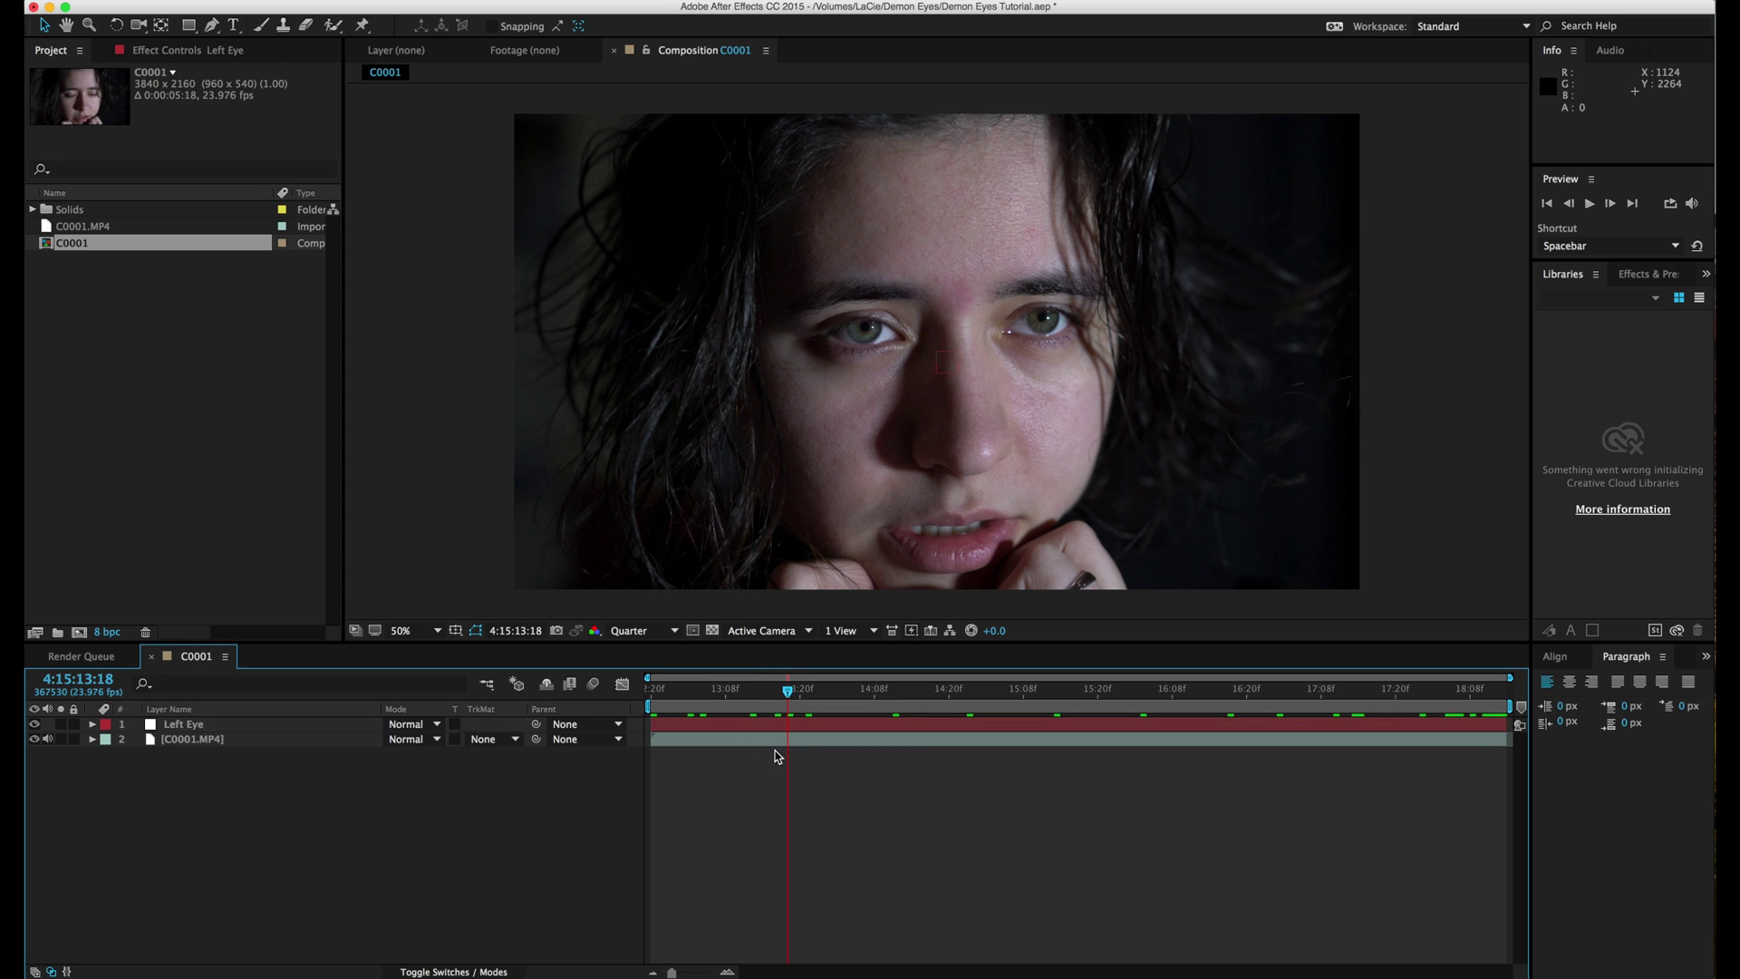
{"action": "left_click", "coordinate": [787, 742]}
{"action": "left_click", "coordinate": [639, 631]}
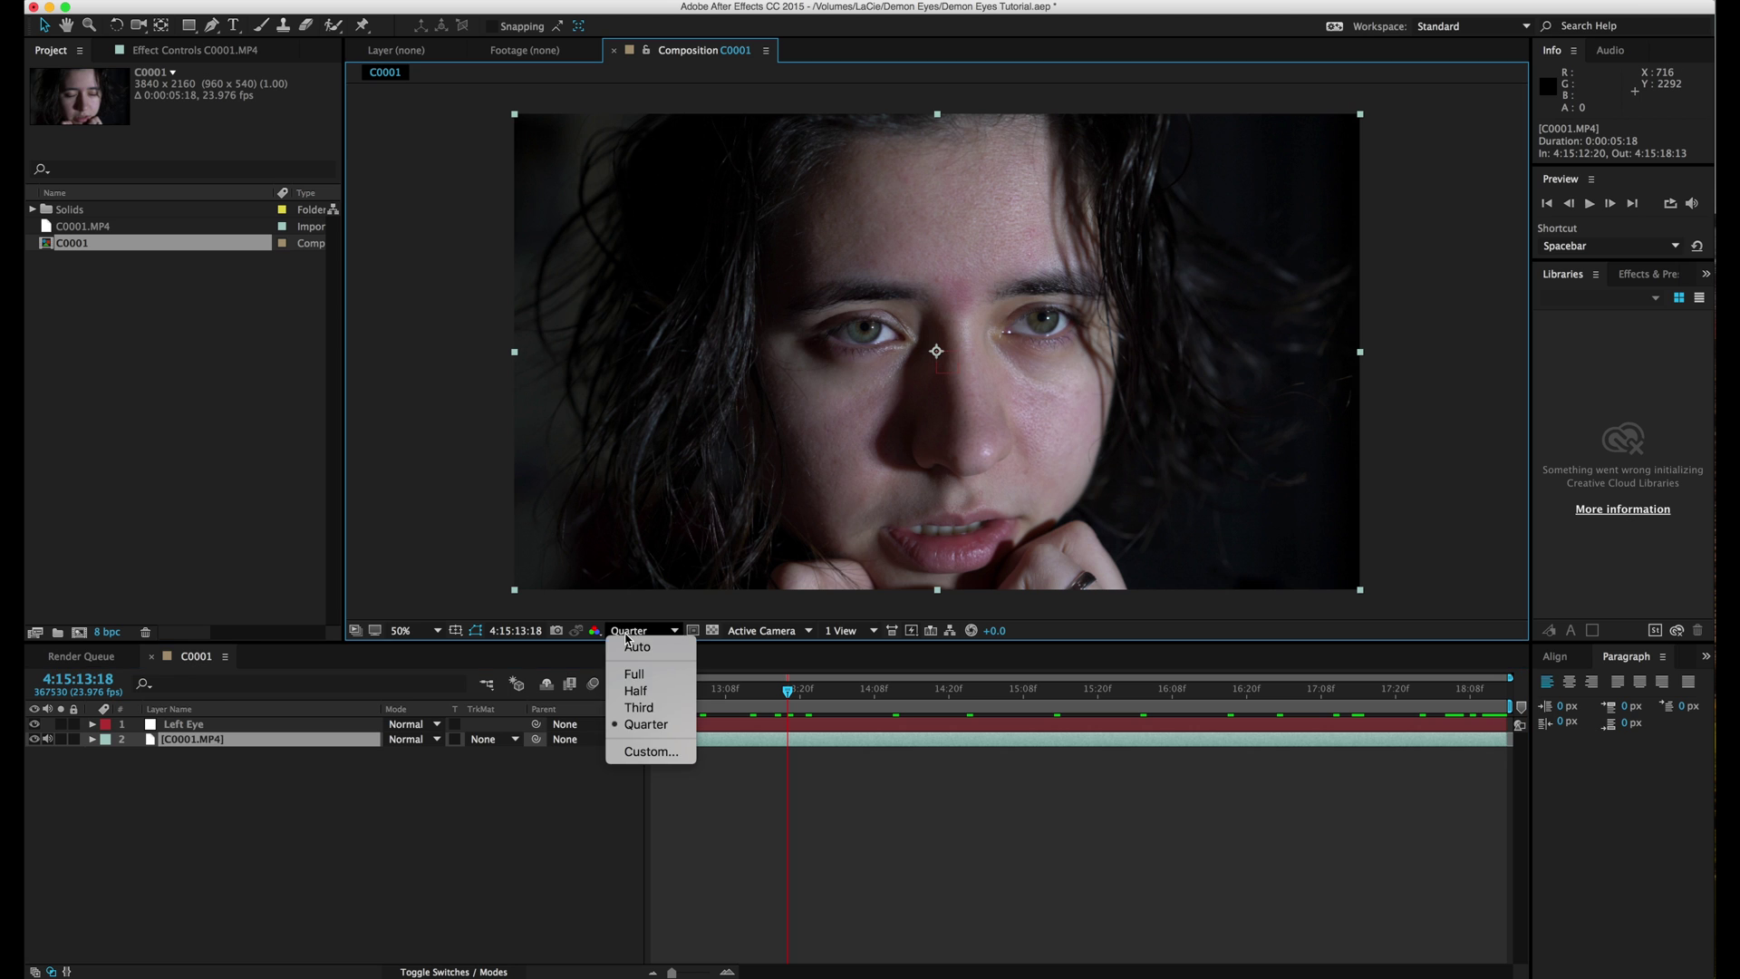
{"action": "left_click", "coordinate": [643, 681]}
Display the Tracker controls for the selected C0001.MP4 layer.
{"action": "left_click", "coordinate": [1706, 656]}
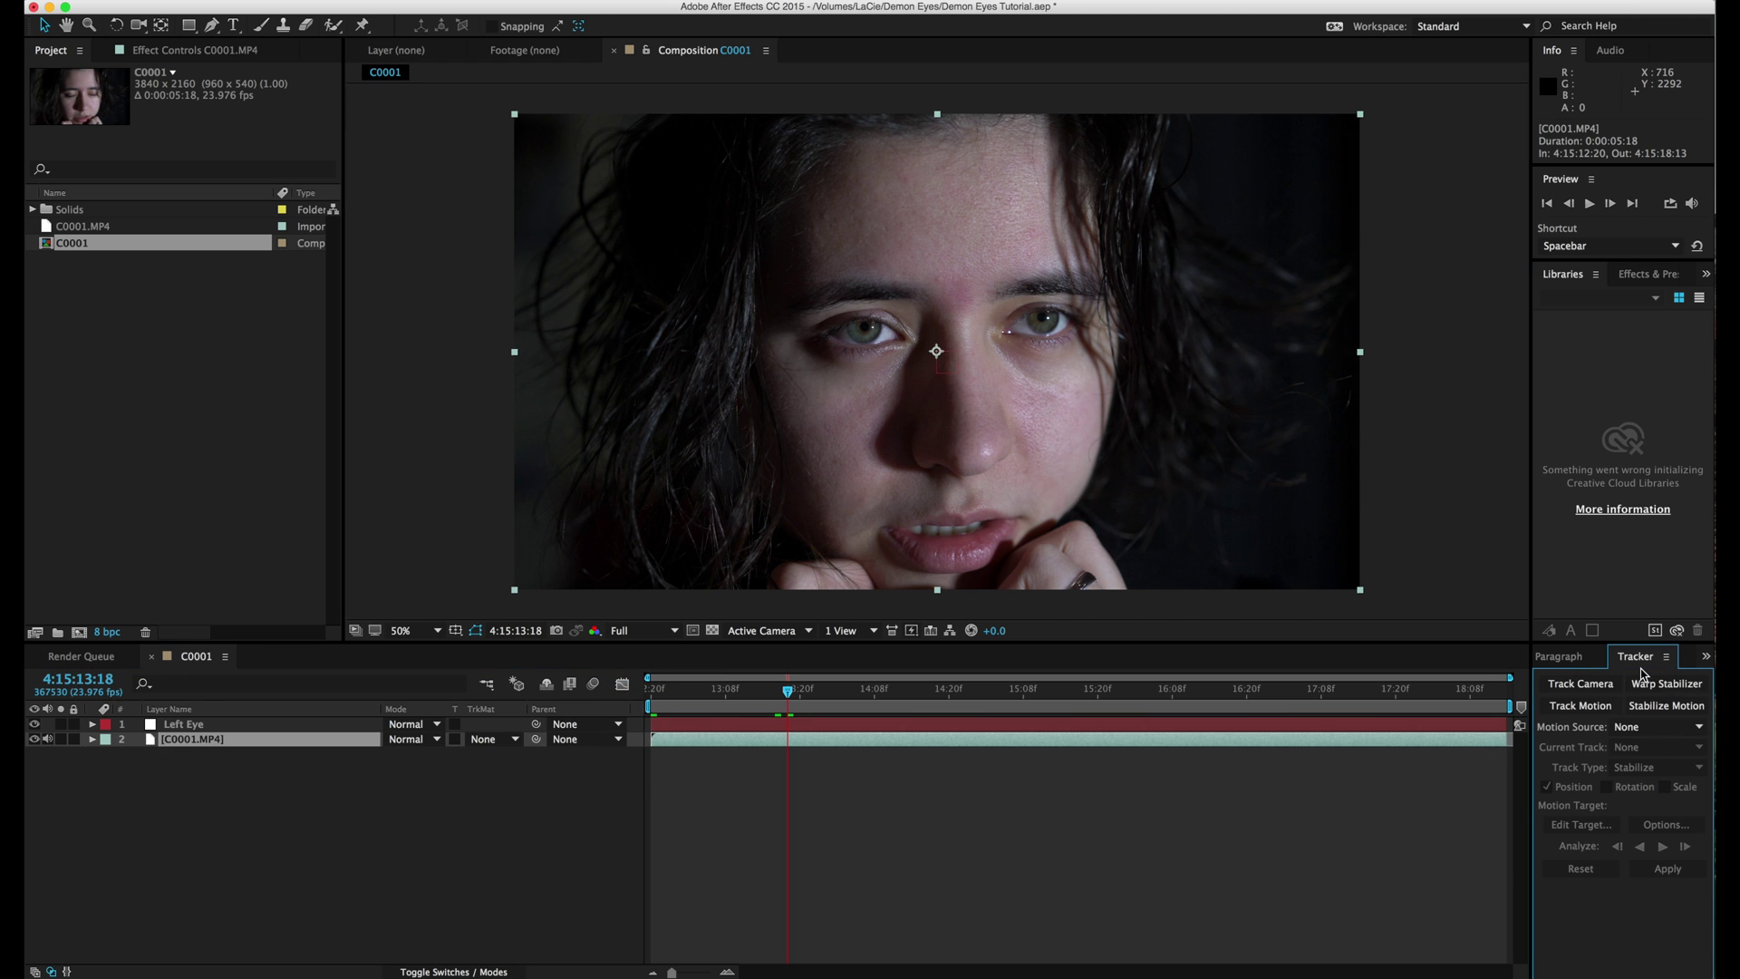
{"action": "left_click", "coordinate": [580, 0]}
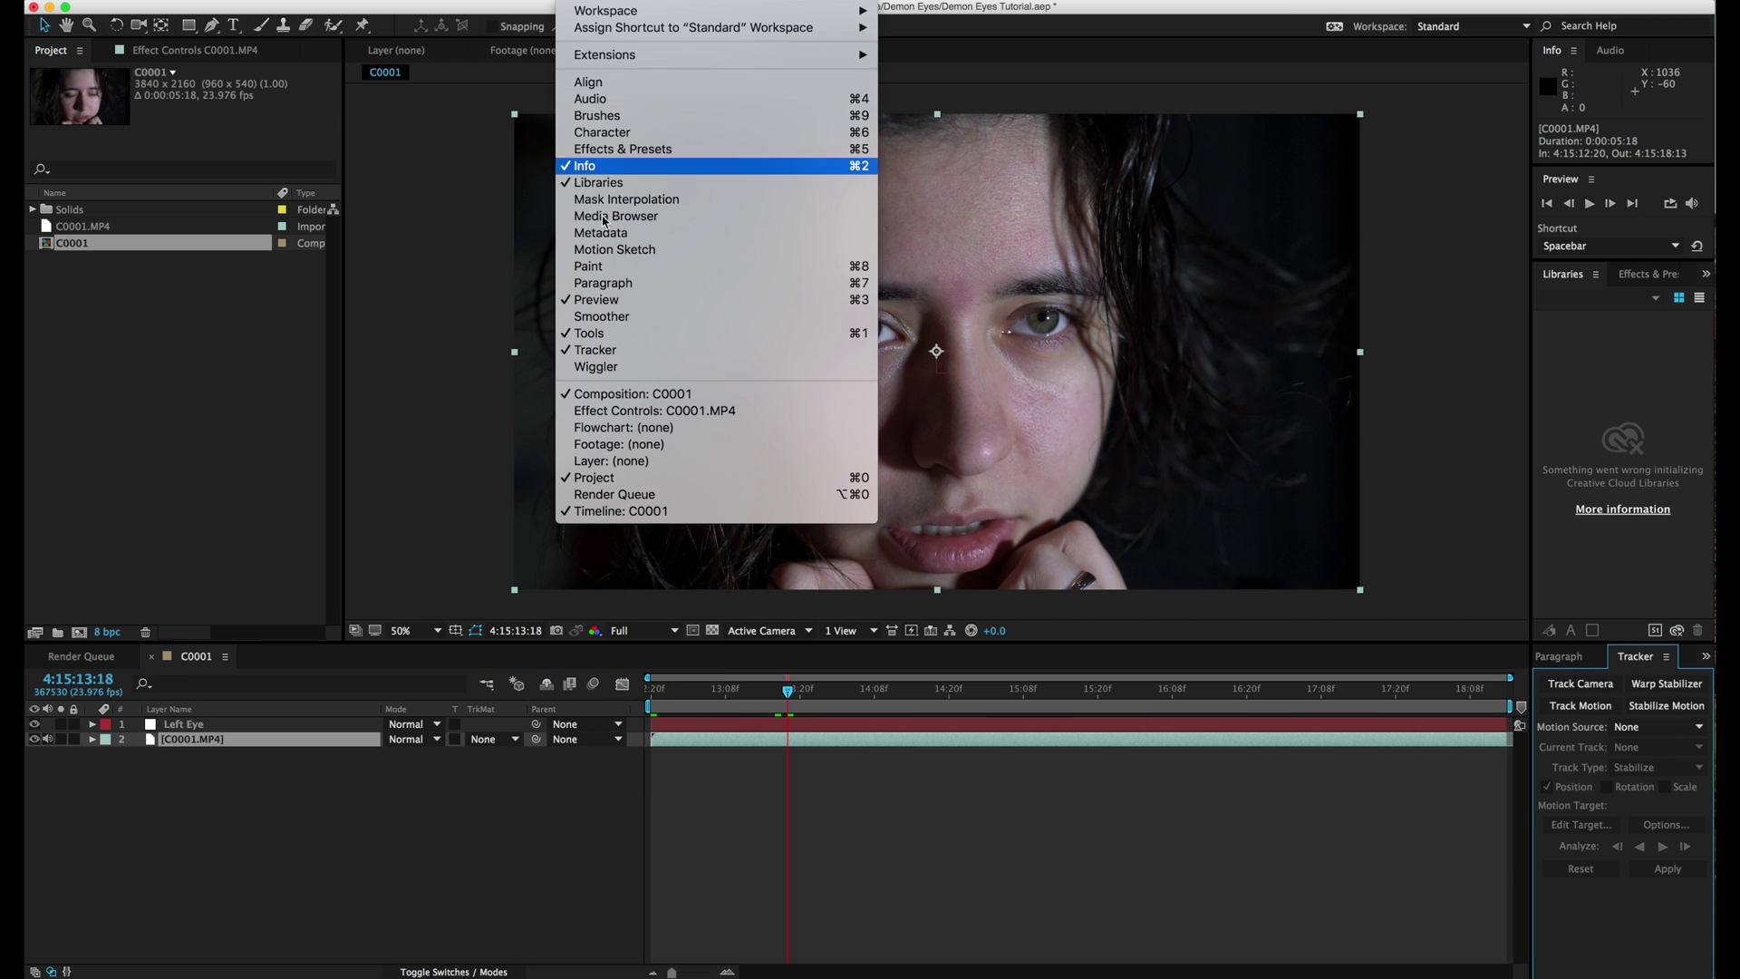
{"action": "left_click", "coordinate": [620, 351]}
{"action": "left_click", "coordinate": [536, 0]}
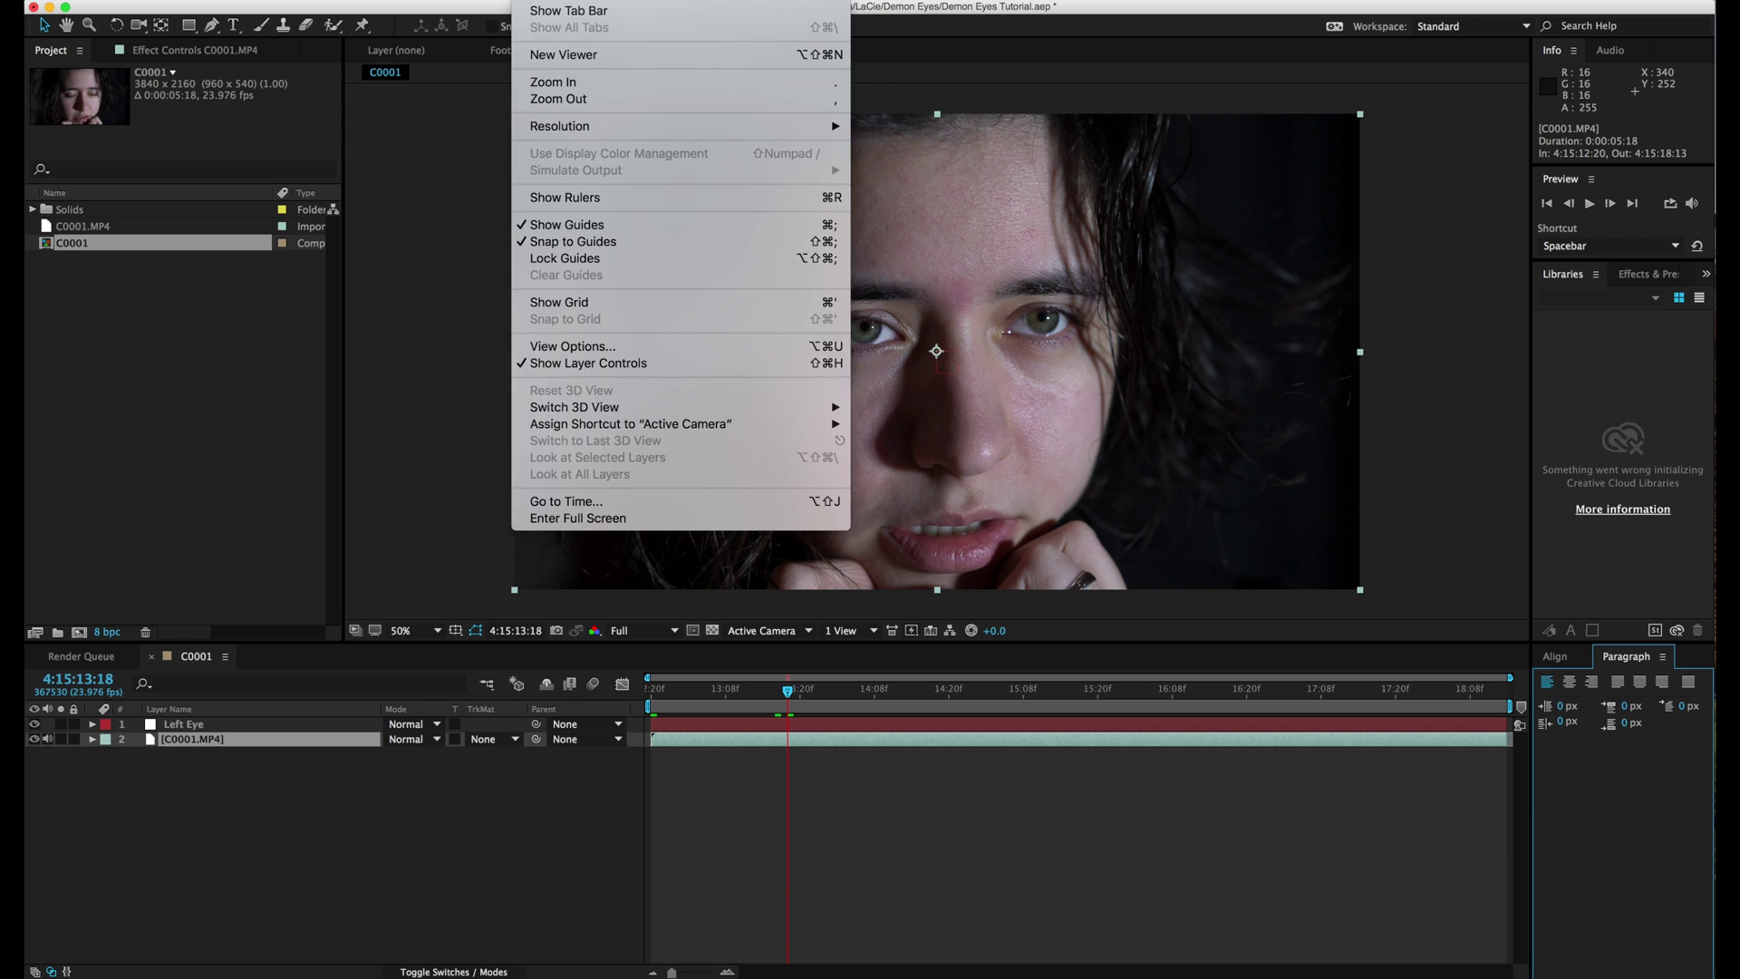
{"action": "mouse_move", "coordinate": [580, 0]}
{"action": "left_click", "coordinate": [597, 349]}
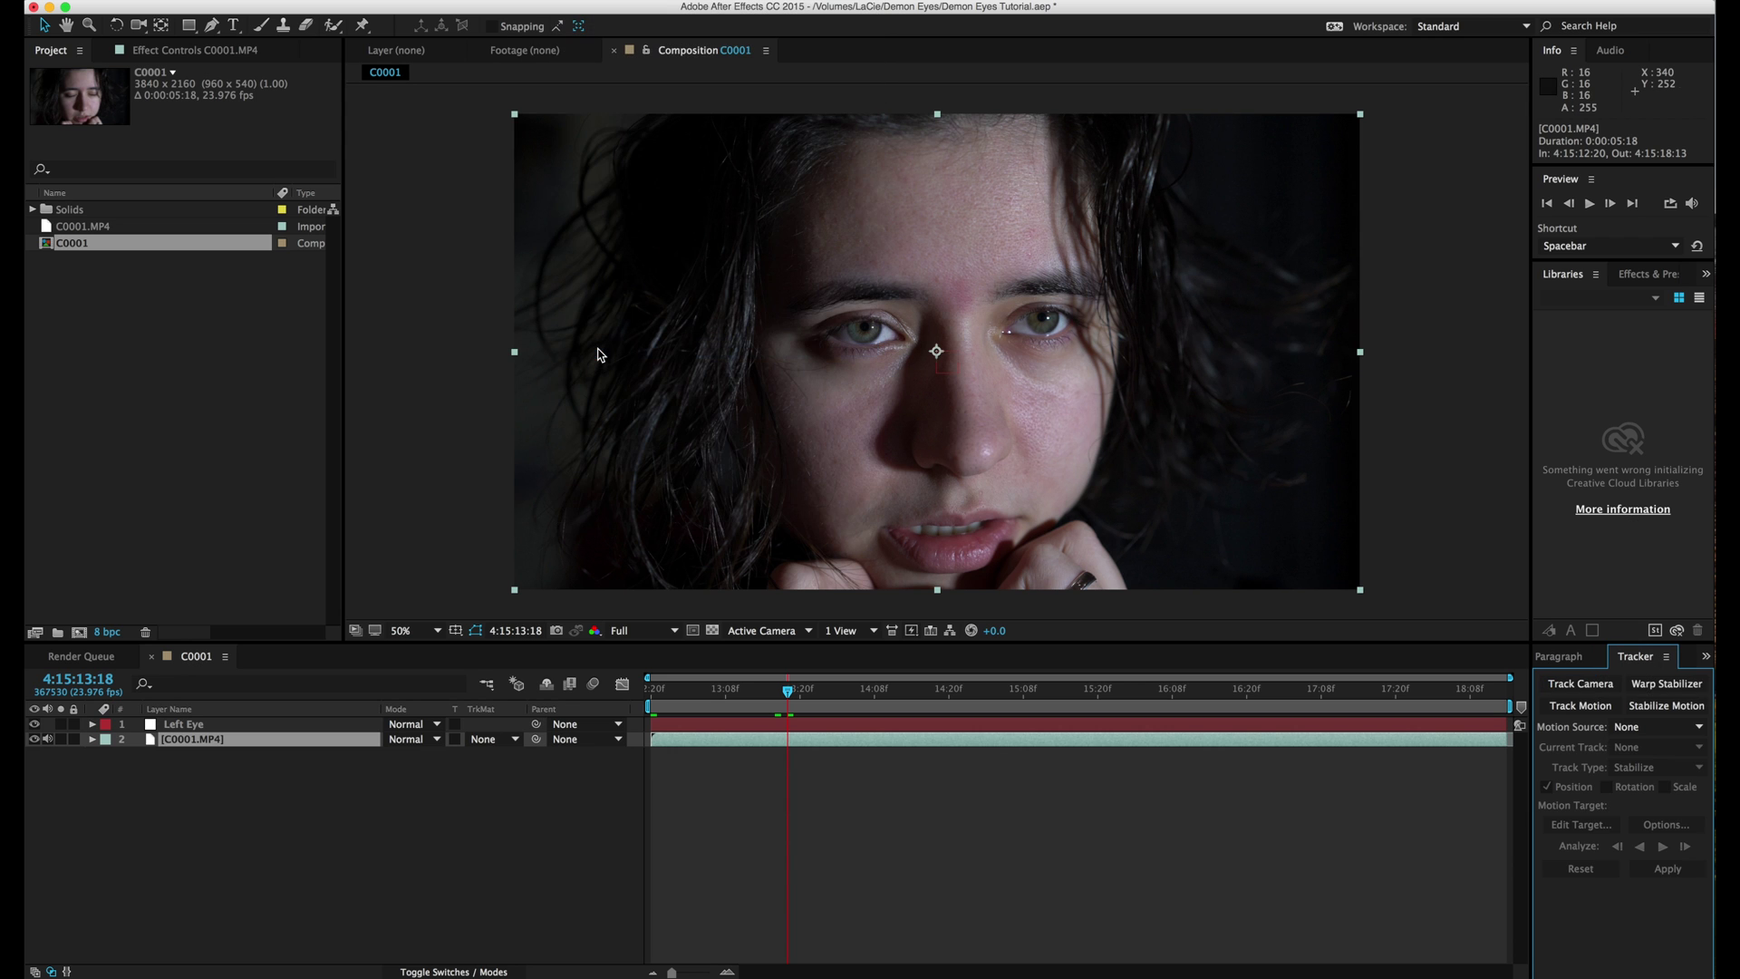
Start a motion track on C0001.MP4 and place its point on the left iris, with a feature region of about 24 × 24 and search region of 75 × 73.
{"action": "left_click", "coordinate": [1580, 706]}
{"action": "scroll", "coordinate": [934, 322], "scroll_direction": "up", "scroll_amount": 3}
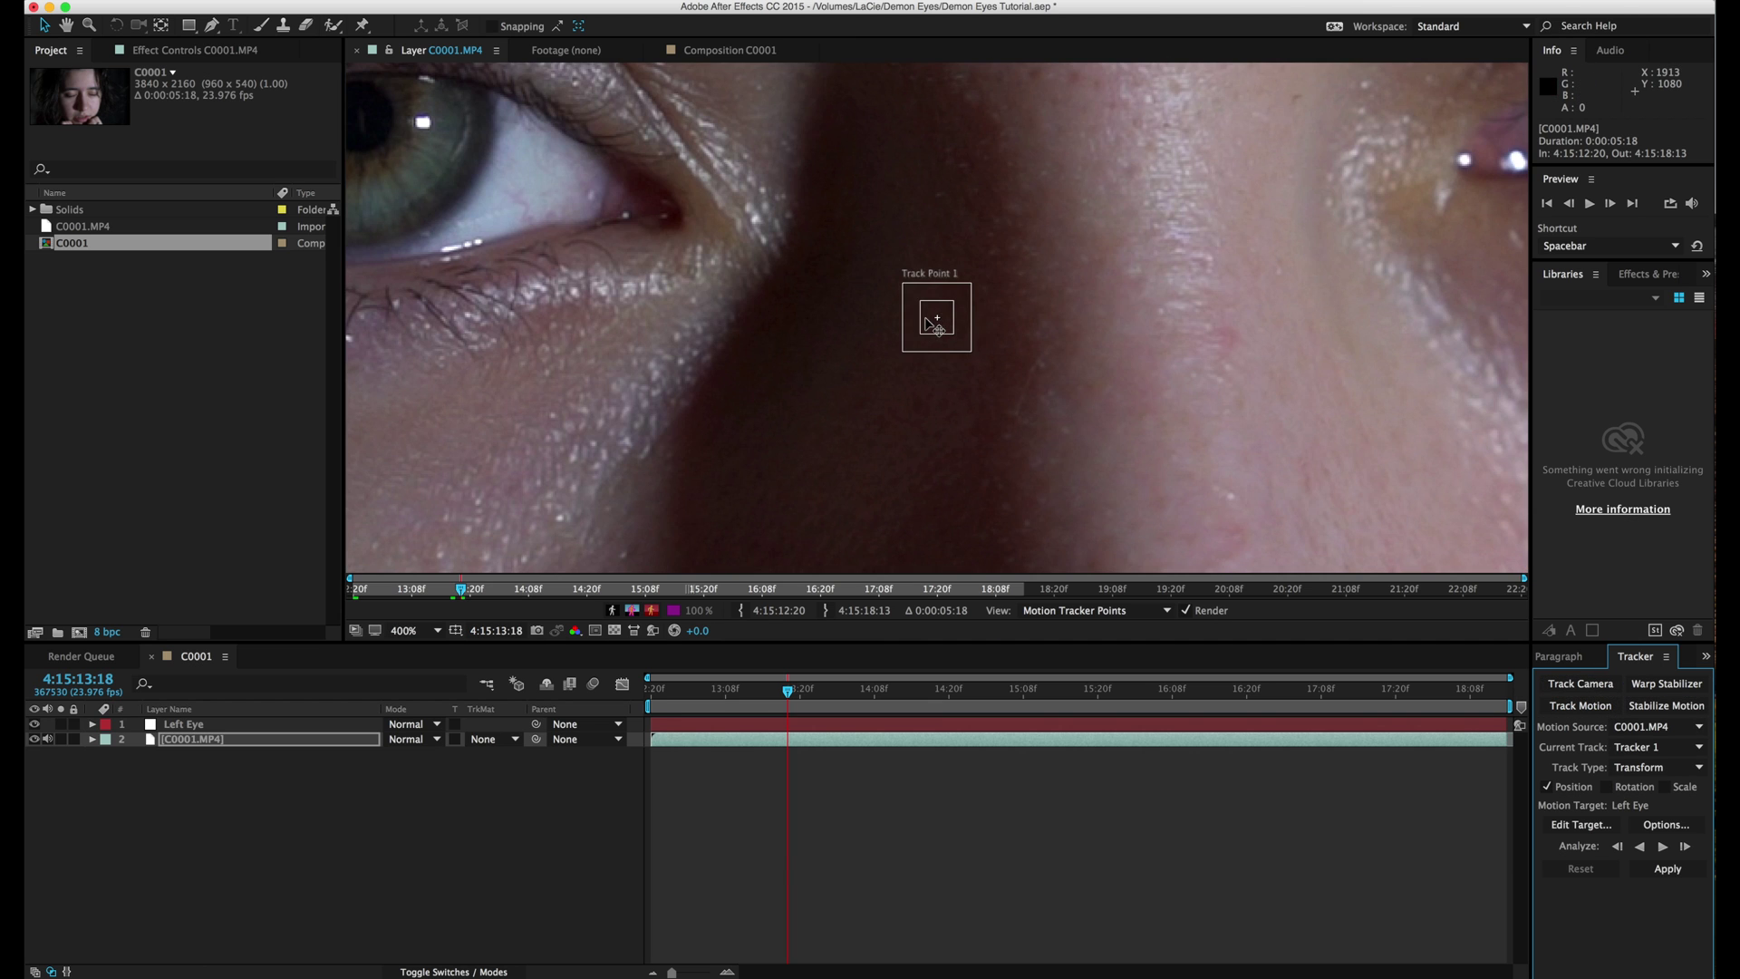
{"action": "left_click_drag", "start_coordinate": [902, 352], "coordinate": [828, 429]}
{"action": "left_click_drag", "start_coordinate": [920, 334], "coordinate": [501, 309]}
{"action": "left_click_drag", "start_coordinate": [713, 341], "coordinate": [1240, 433]}
{"action": "left_click_drag", "start_coordinate": [1015, 410], "coordinate": [915, 289]}
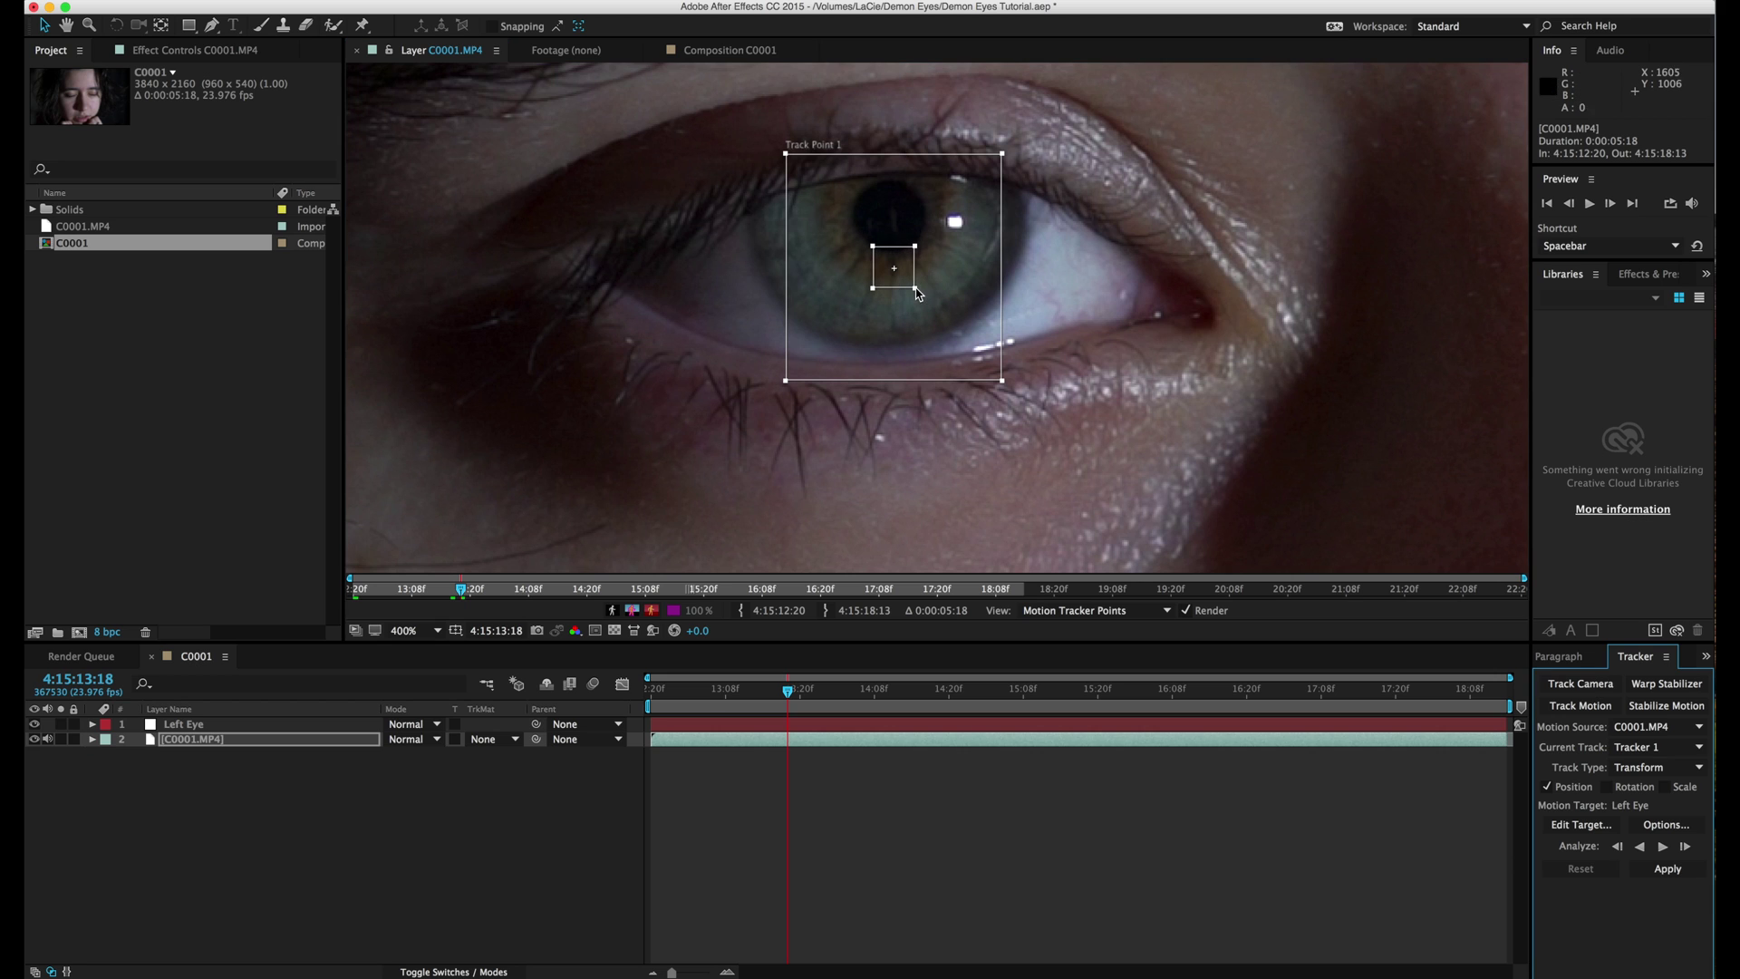
{"action": "left_click_drag", "start_coordinate": [1001, 380], "coordinate": [952, 327]}
Save the project, analyze the left-eye track forward and apply its motion to the Left Eye null in X and Y.
{"action": "key", "text": "comma"}
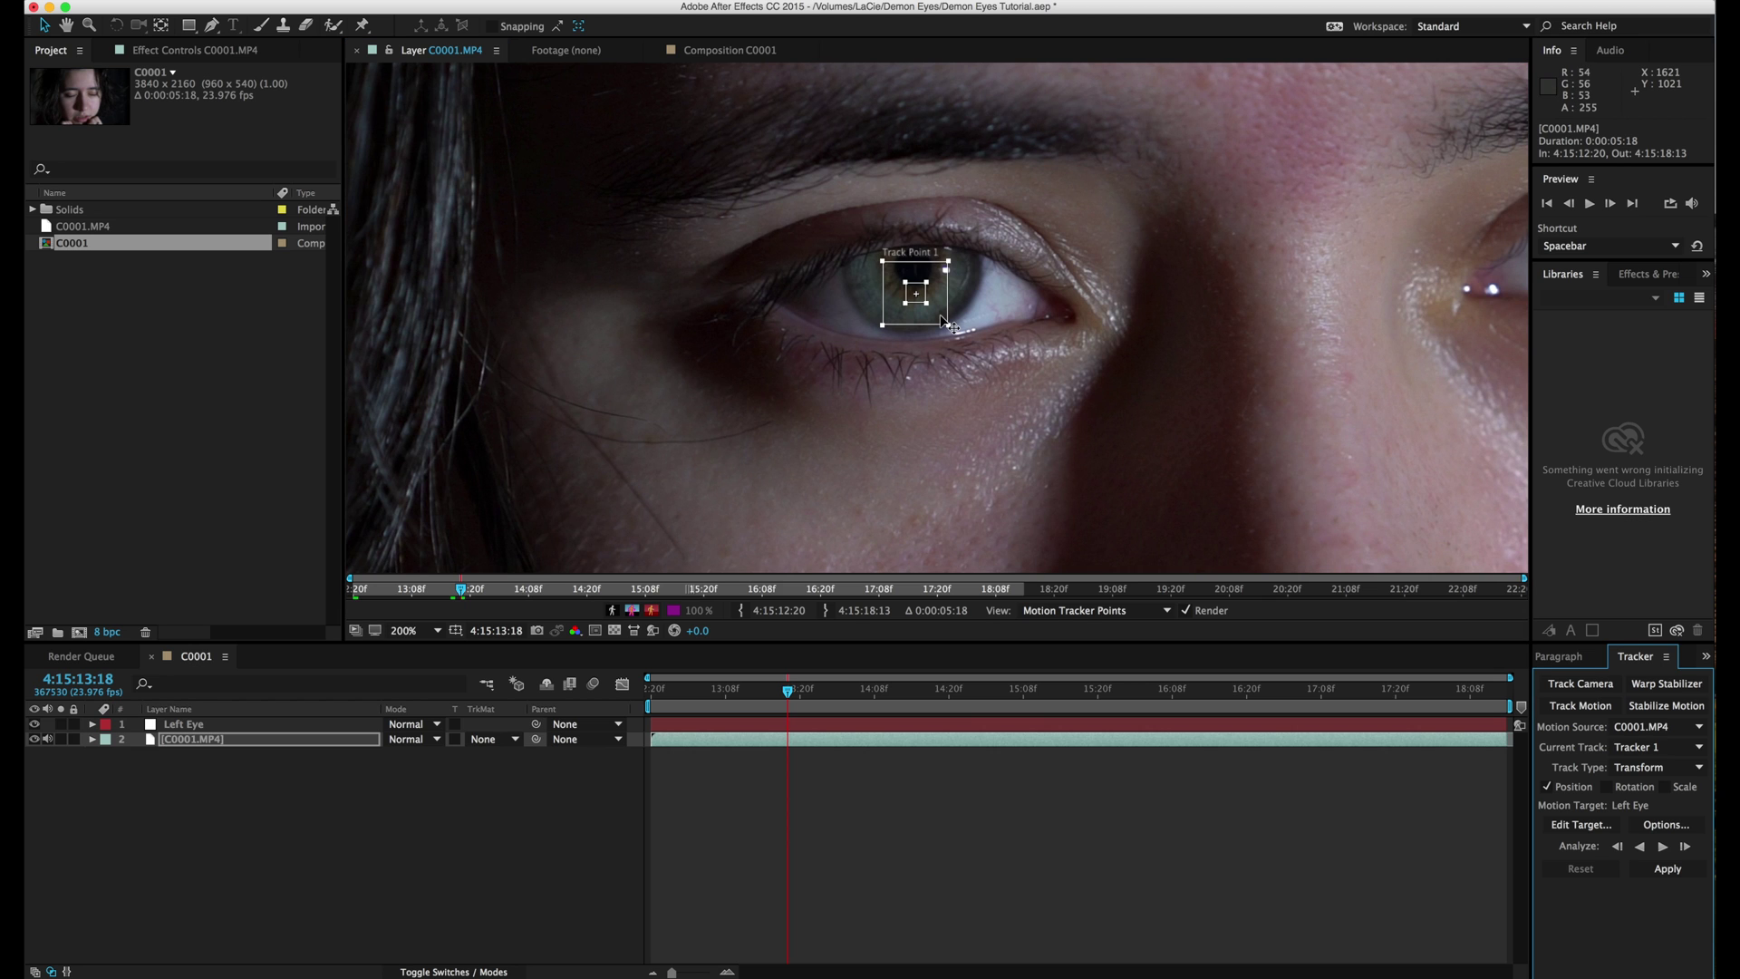
{"action": "key", "text": "super+s"}
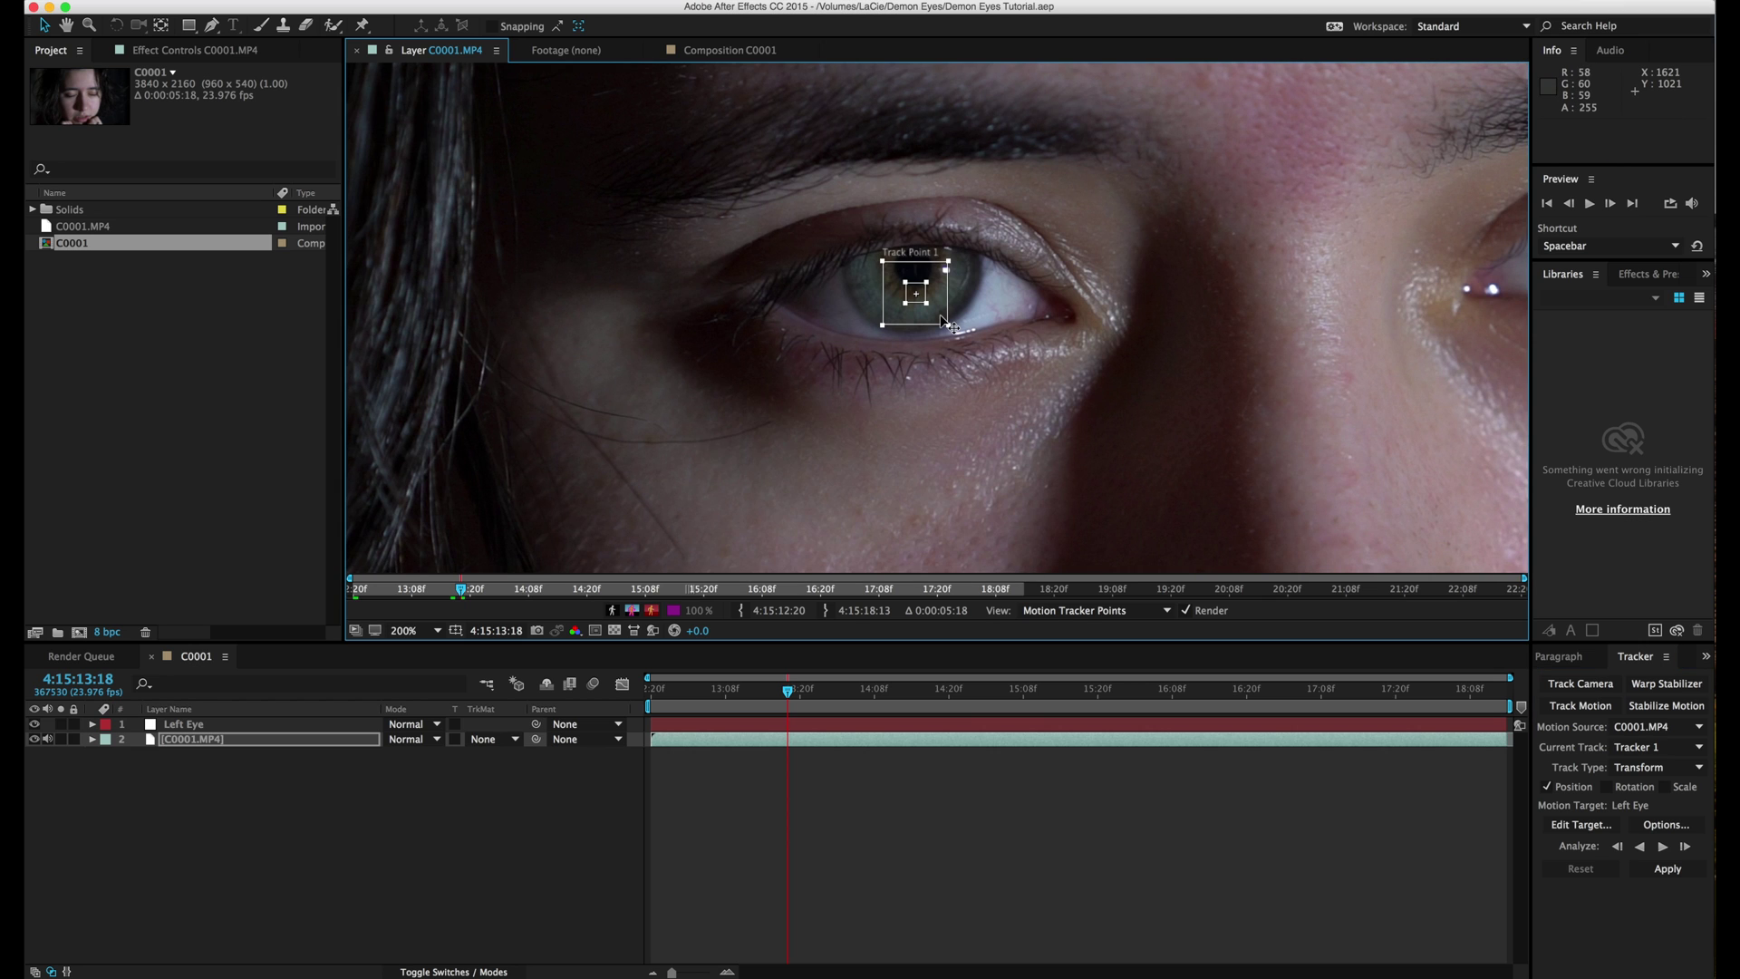
{"action": "left_click", "coordinate": [1663, 846]}
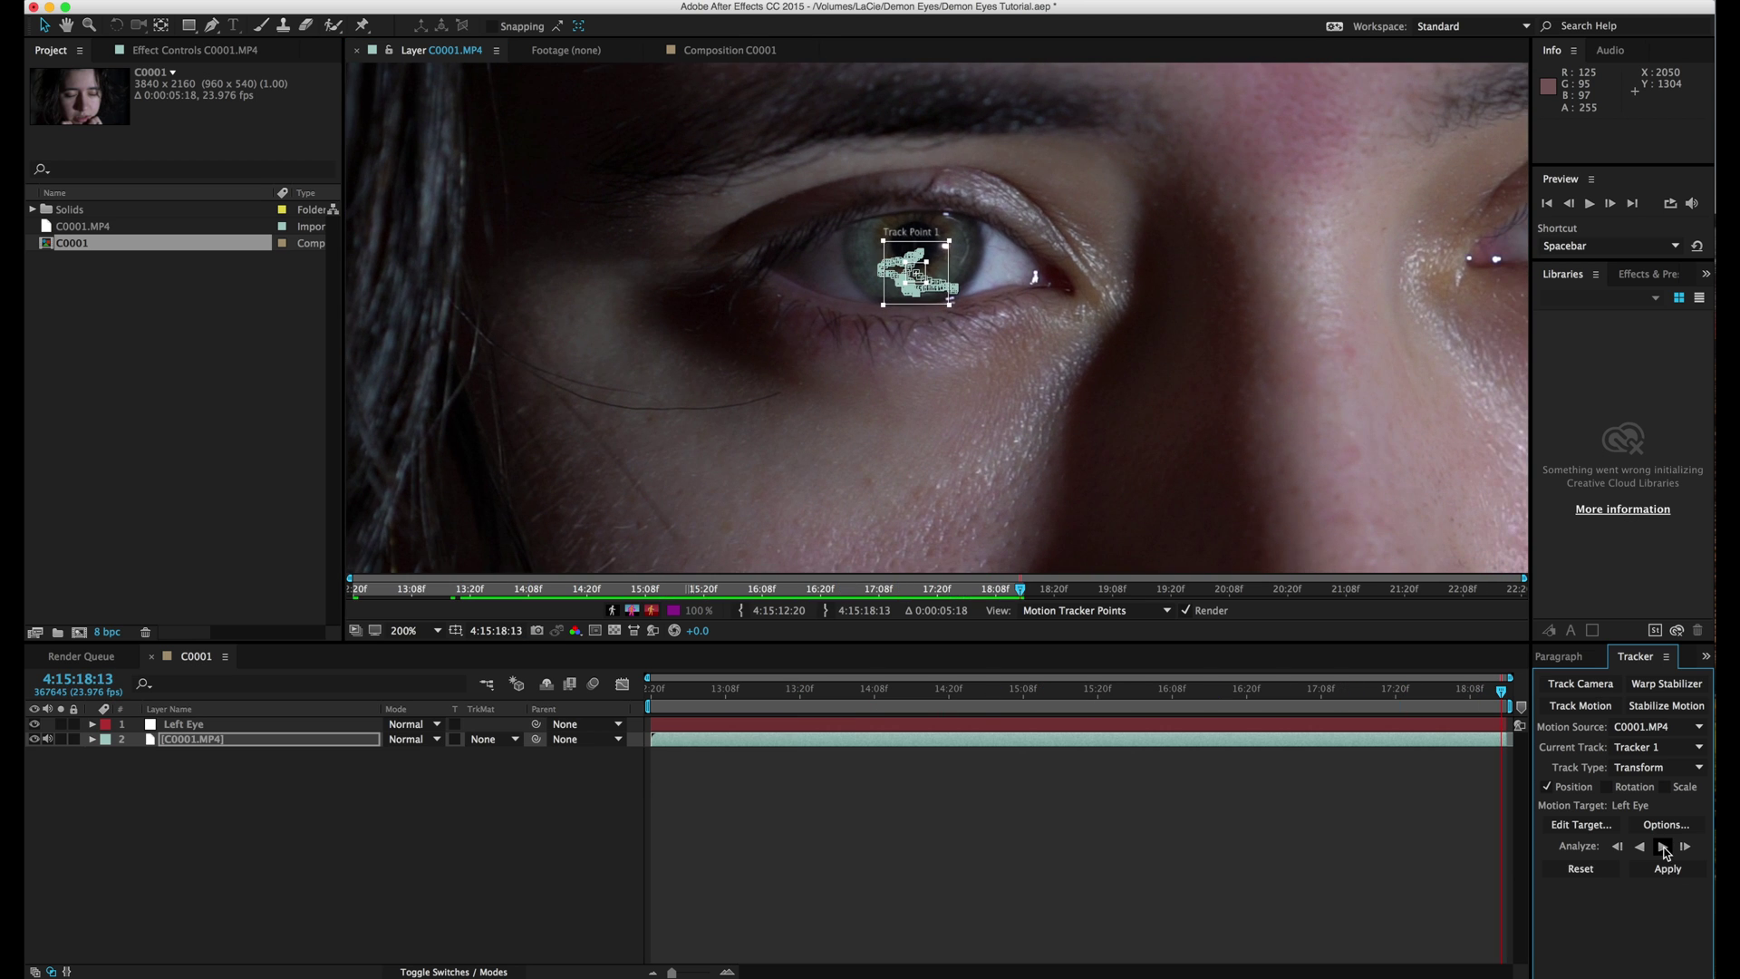
{"action": "left_click", "coordinate": [1581, 824]}
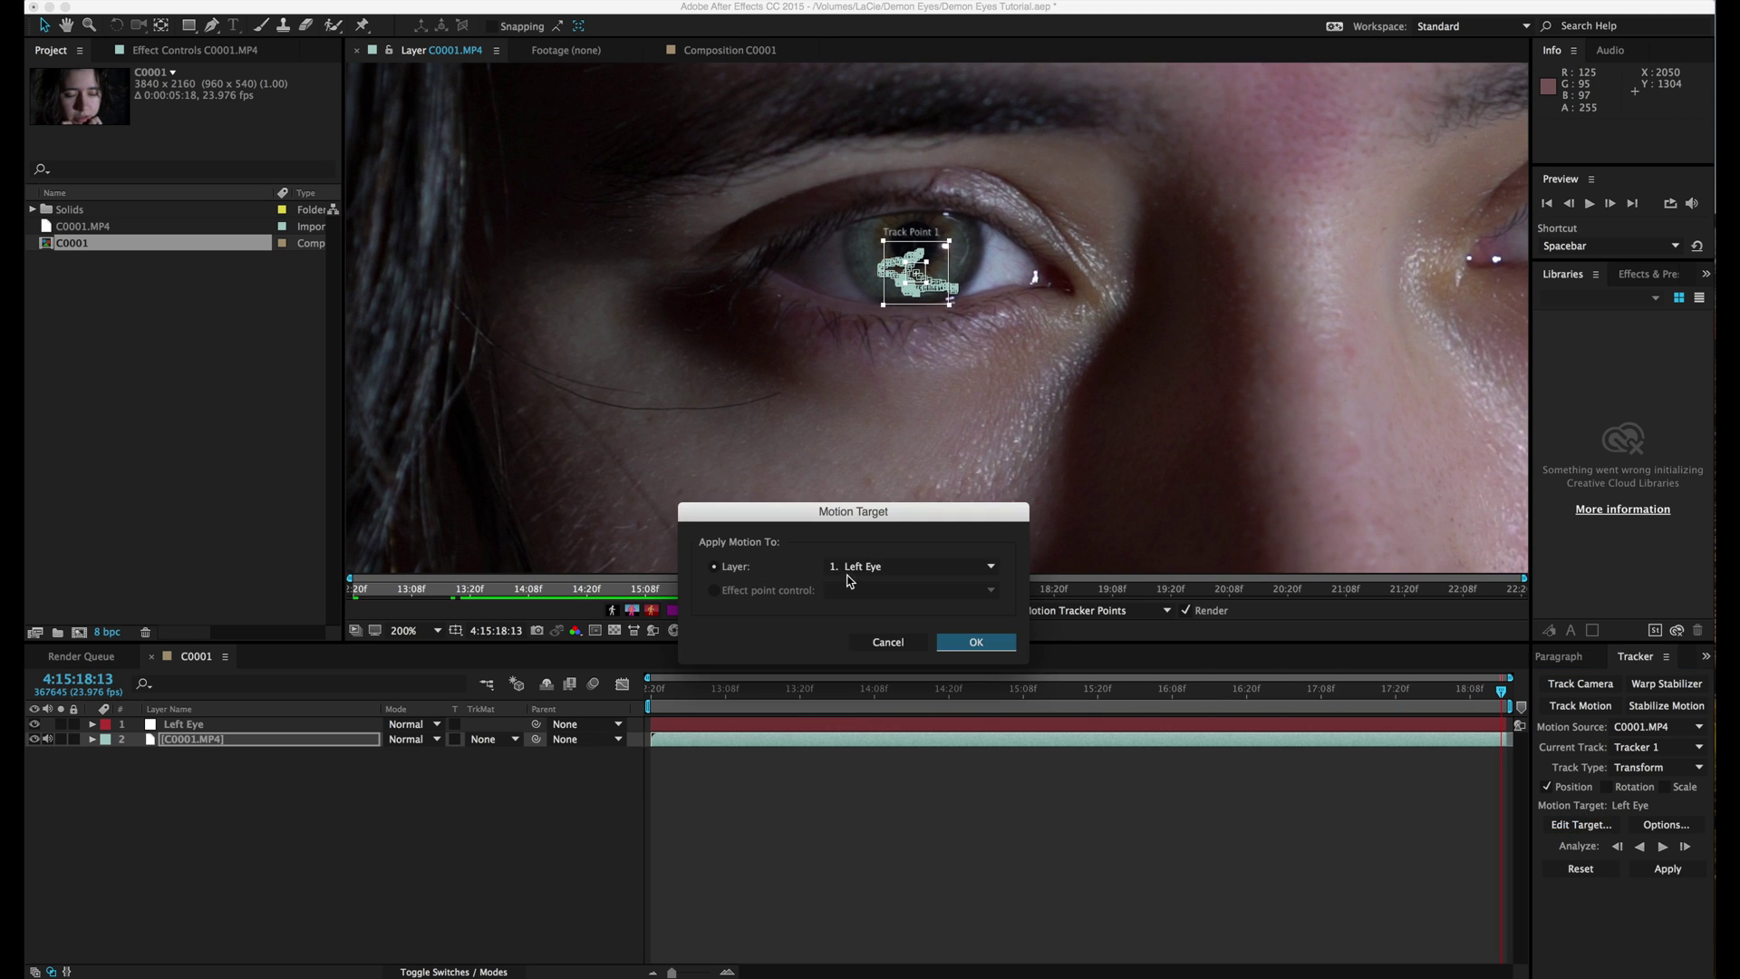
{"action": "left_click", "coordinate": [971, 641]}
{"action": "left_click", "coordinate": [1675, 873]}
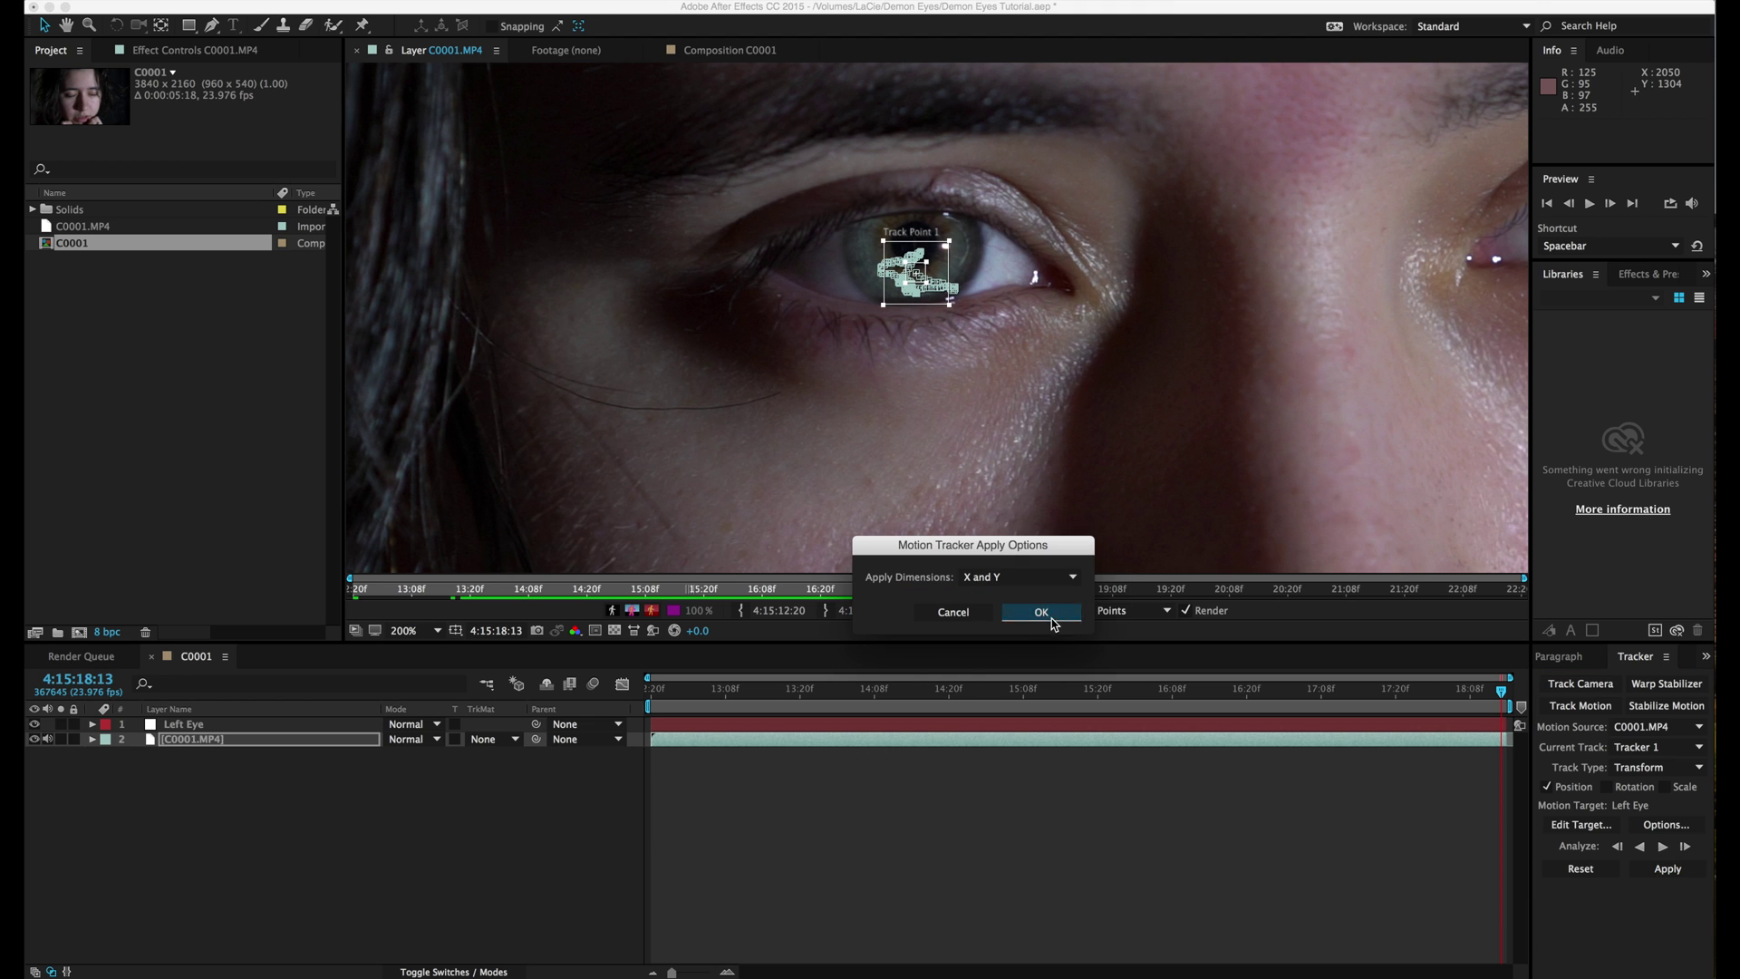
{"action": "left_click", "coordinate": [1046, 612]}
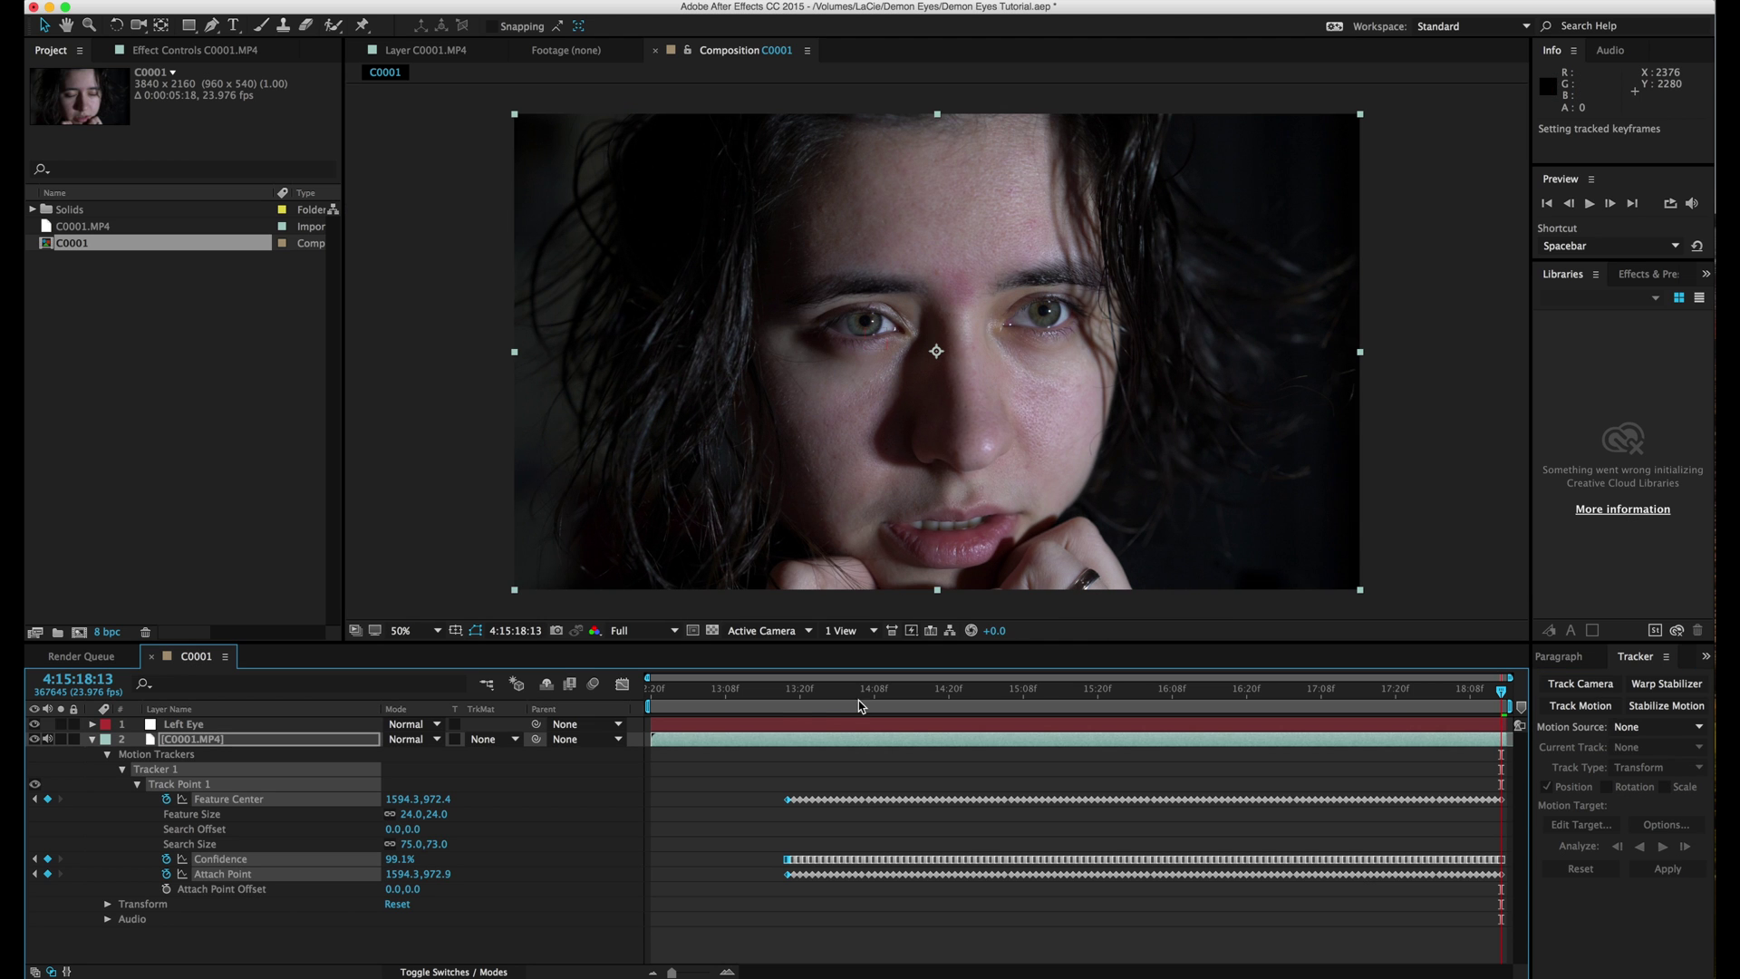
Collapse the C0001.MP4 layer's properties and trim the start of the Left Eye layer to 4:15:13:18.
{"action": "left_click", "coordinate": [784, 698]}
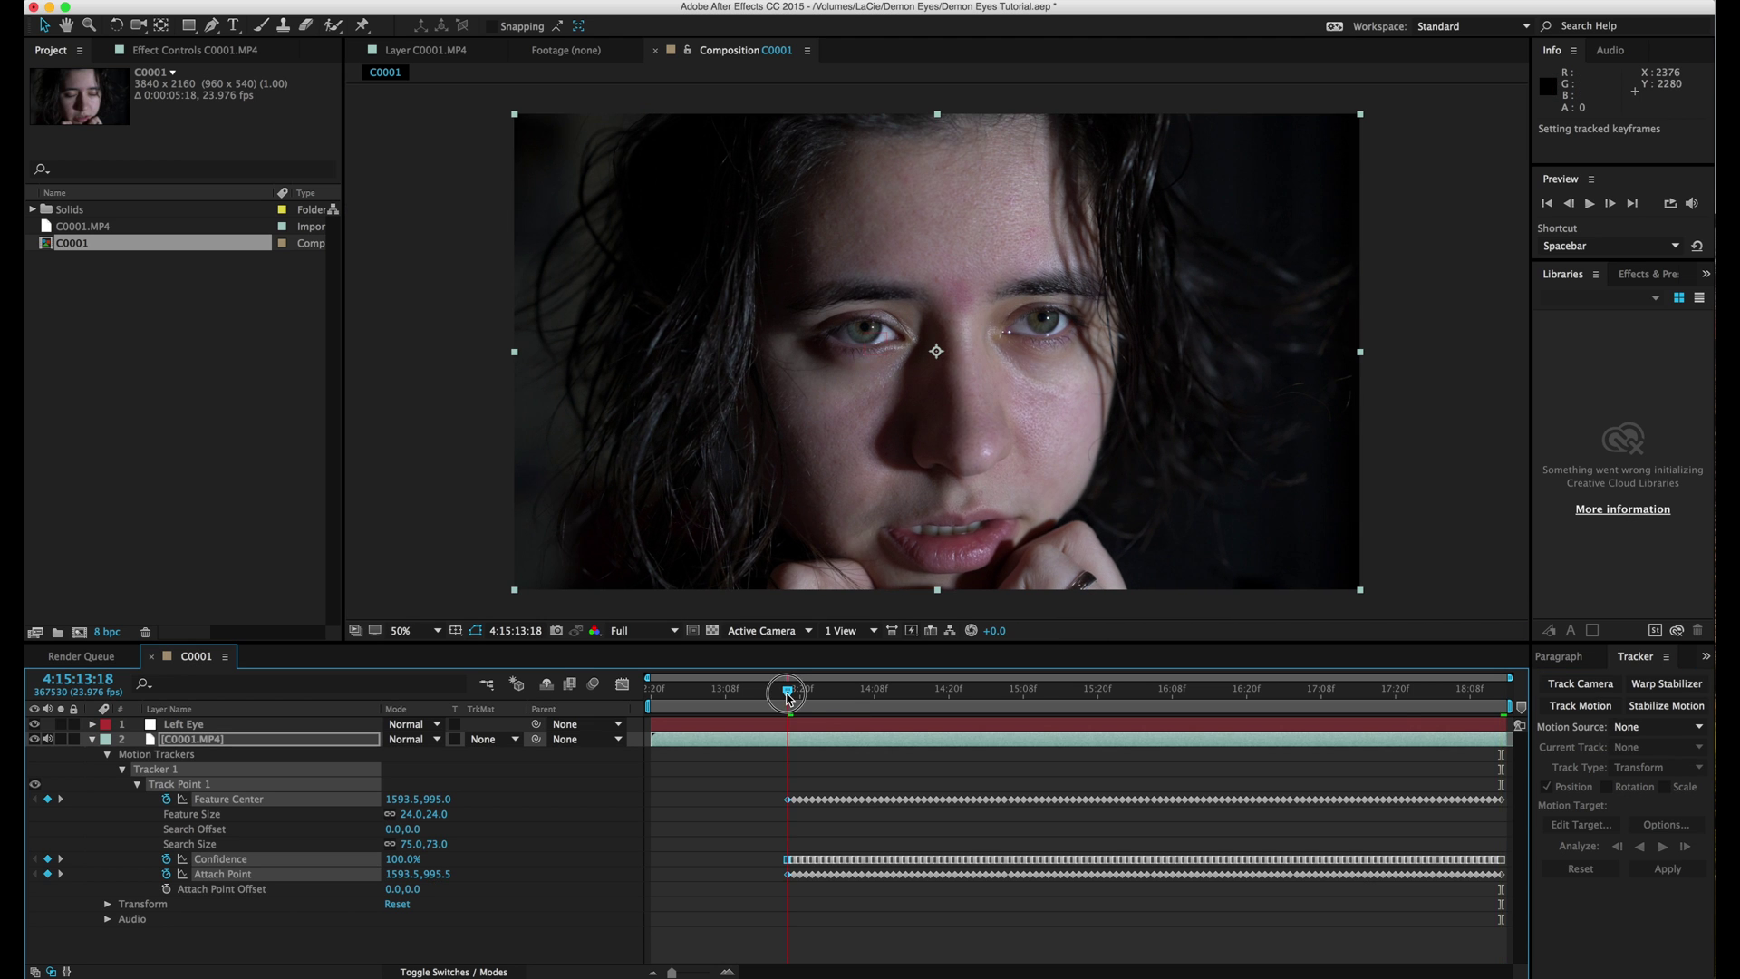
{"action": "left_click", "coordinate": [92, 740]}
{"action": "left_click", "coordinate": [193, 724]}
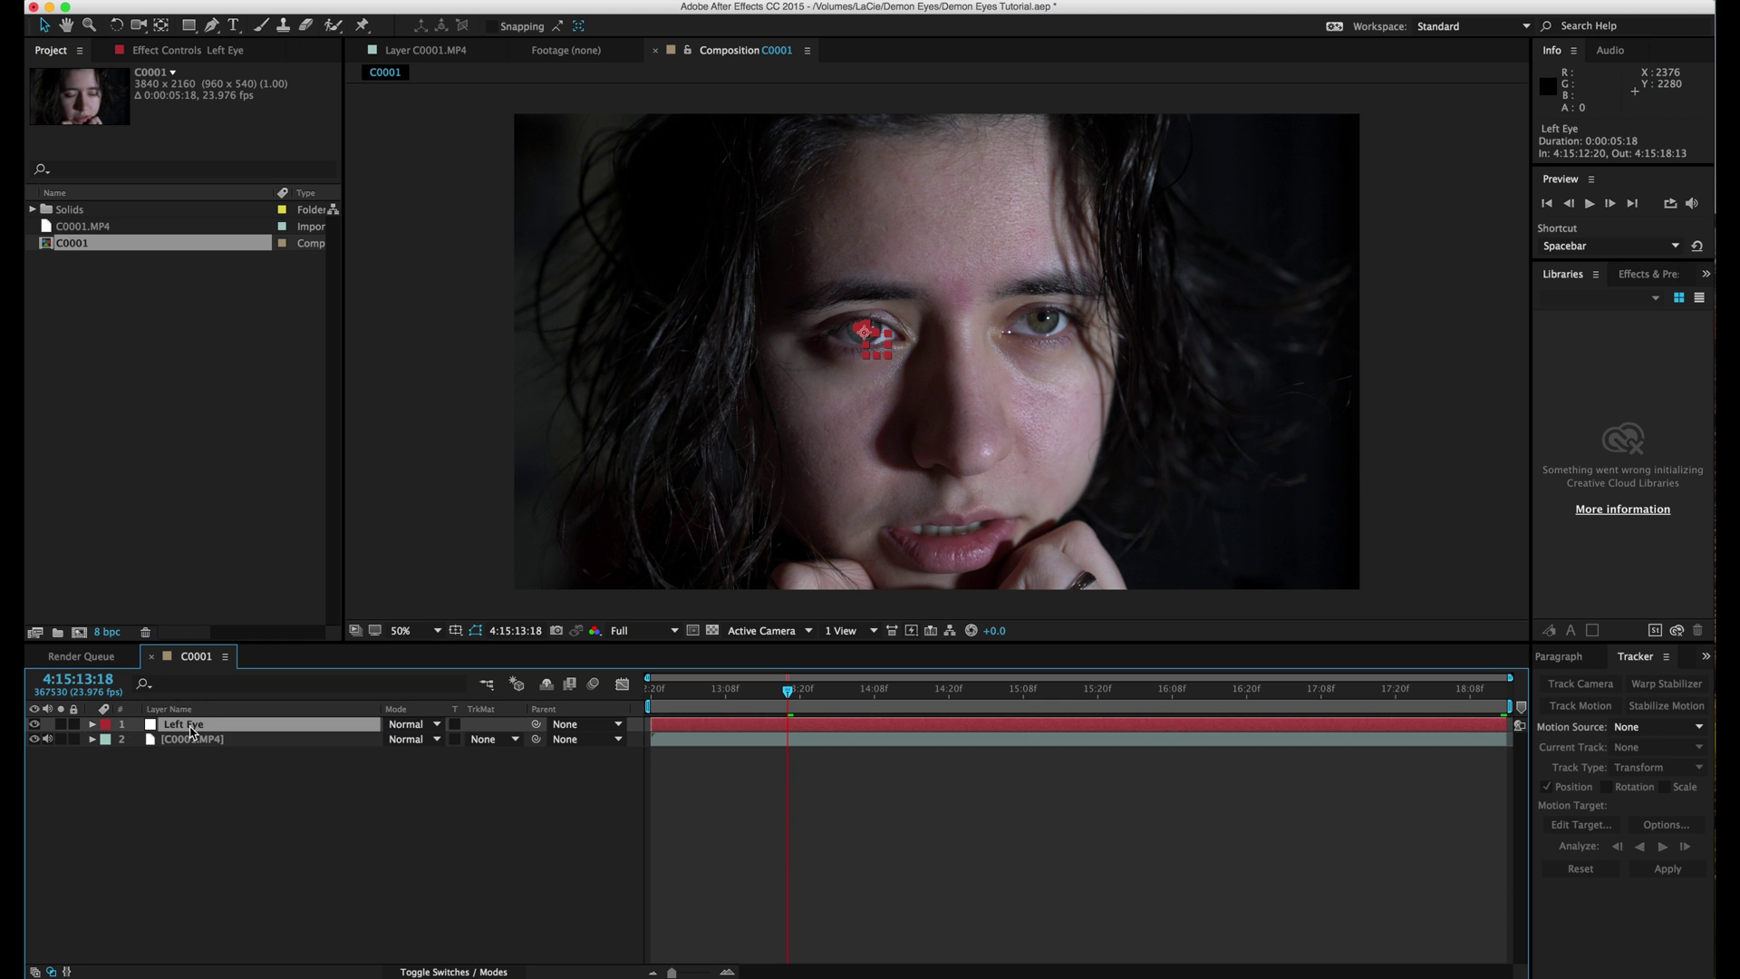
{"action": "left_click", "coordinate": [260, 800]}
Add a second null object directly above the C0001.MP4 layer and name it "Right Eye".
{"action": "left_click", "coordinate": [195, 741]}
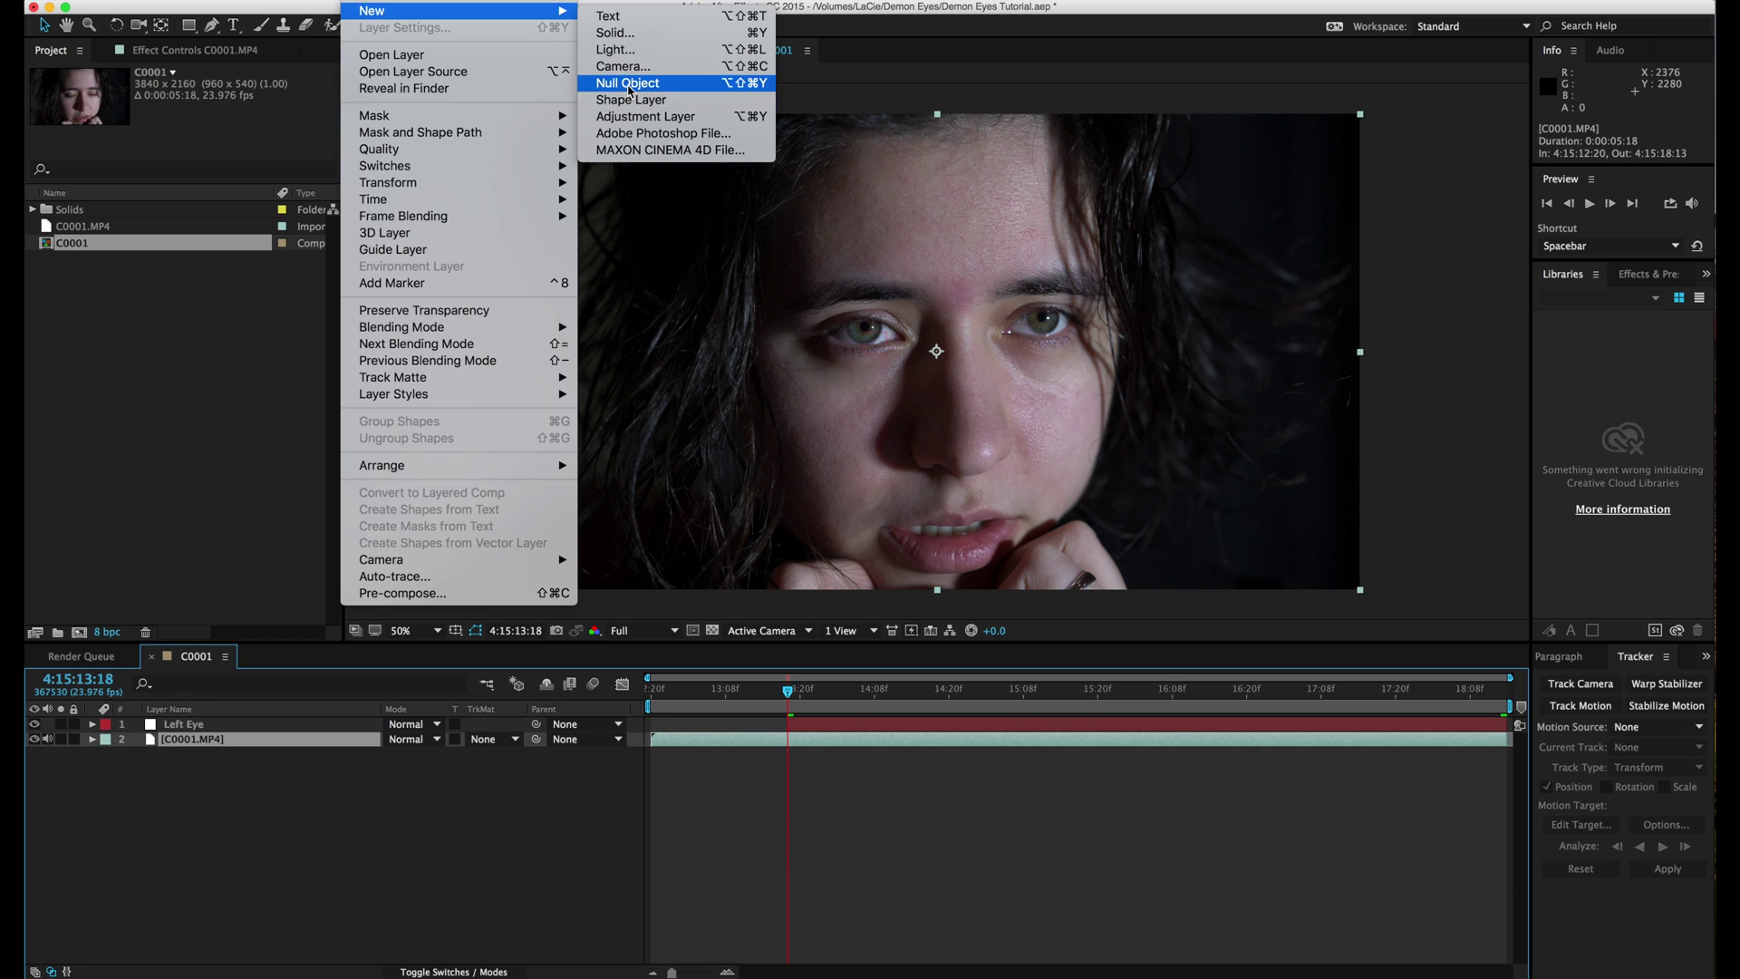
{"action": "left_click", "coordinate": [630, 90]}
{"action": "key", "text": "Return"}
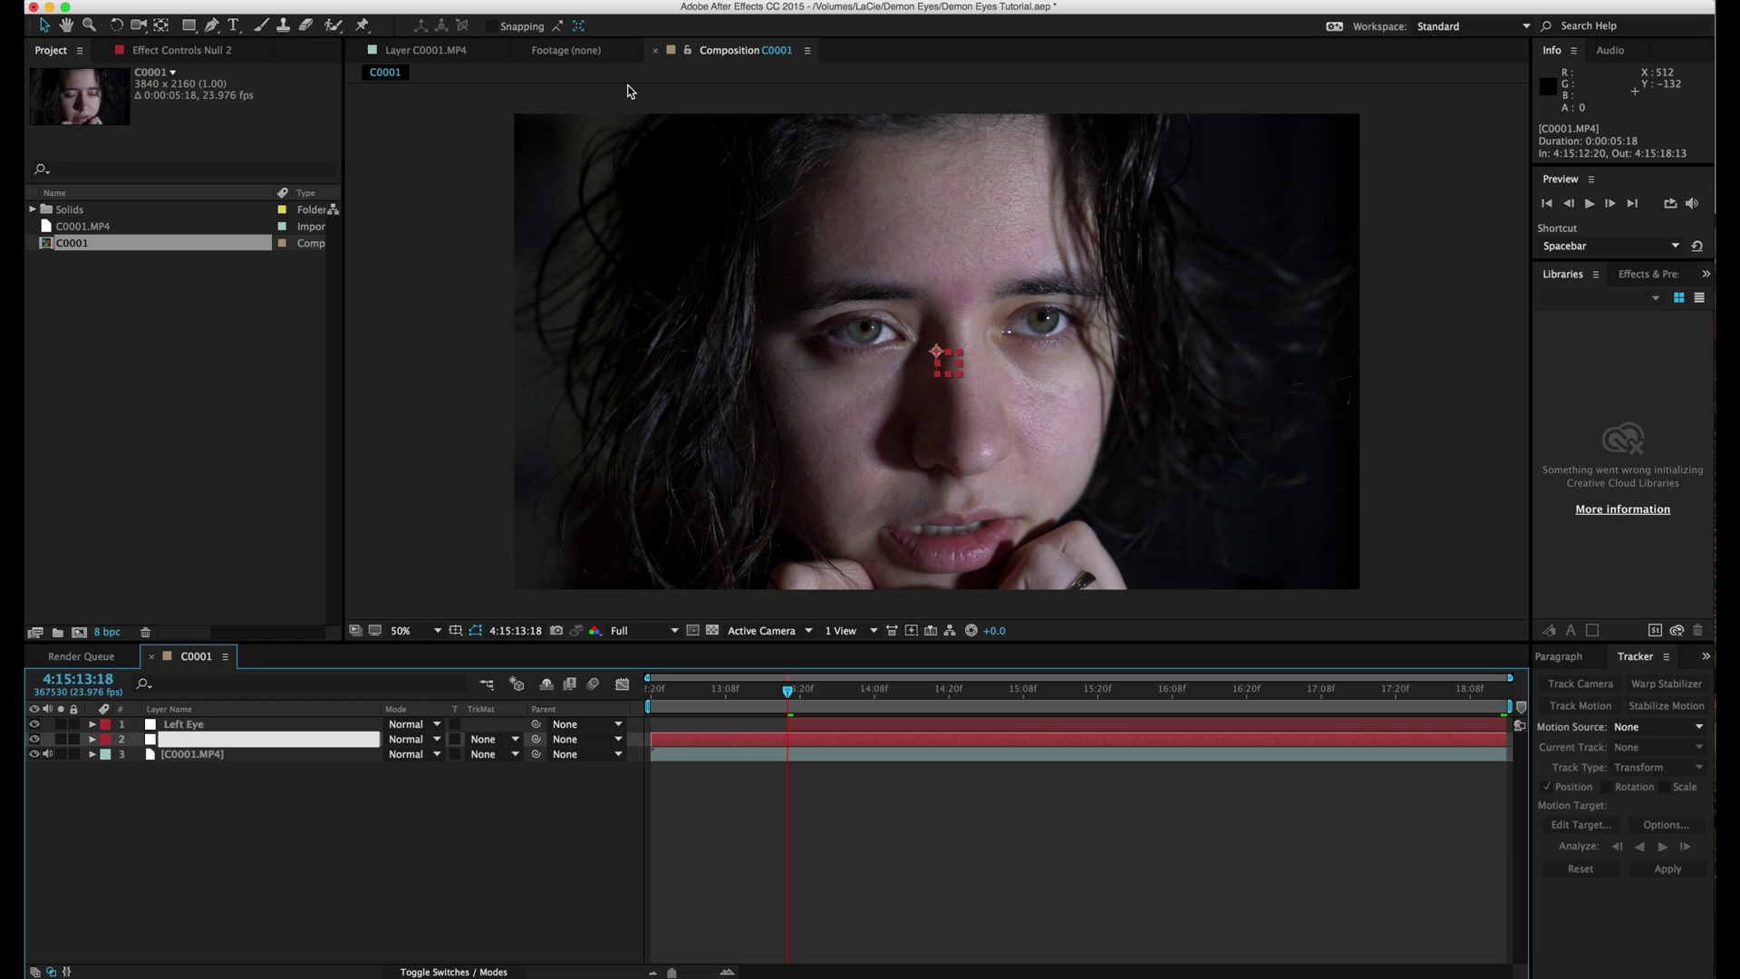
{"action": "type", "text": "Right Eye"}
{"action": "key", "text": "Return"}
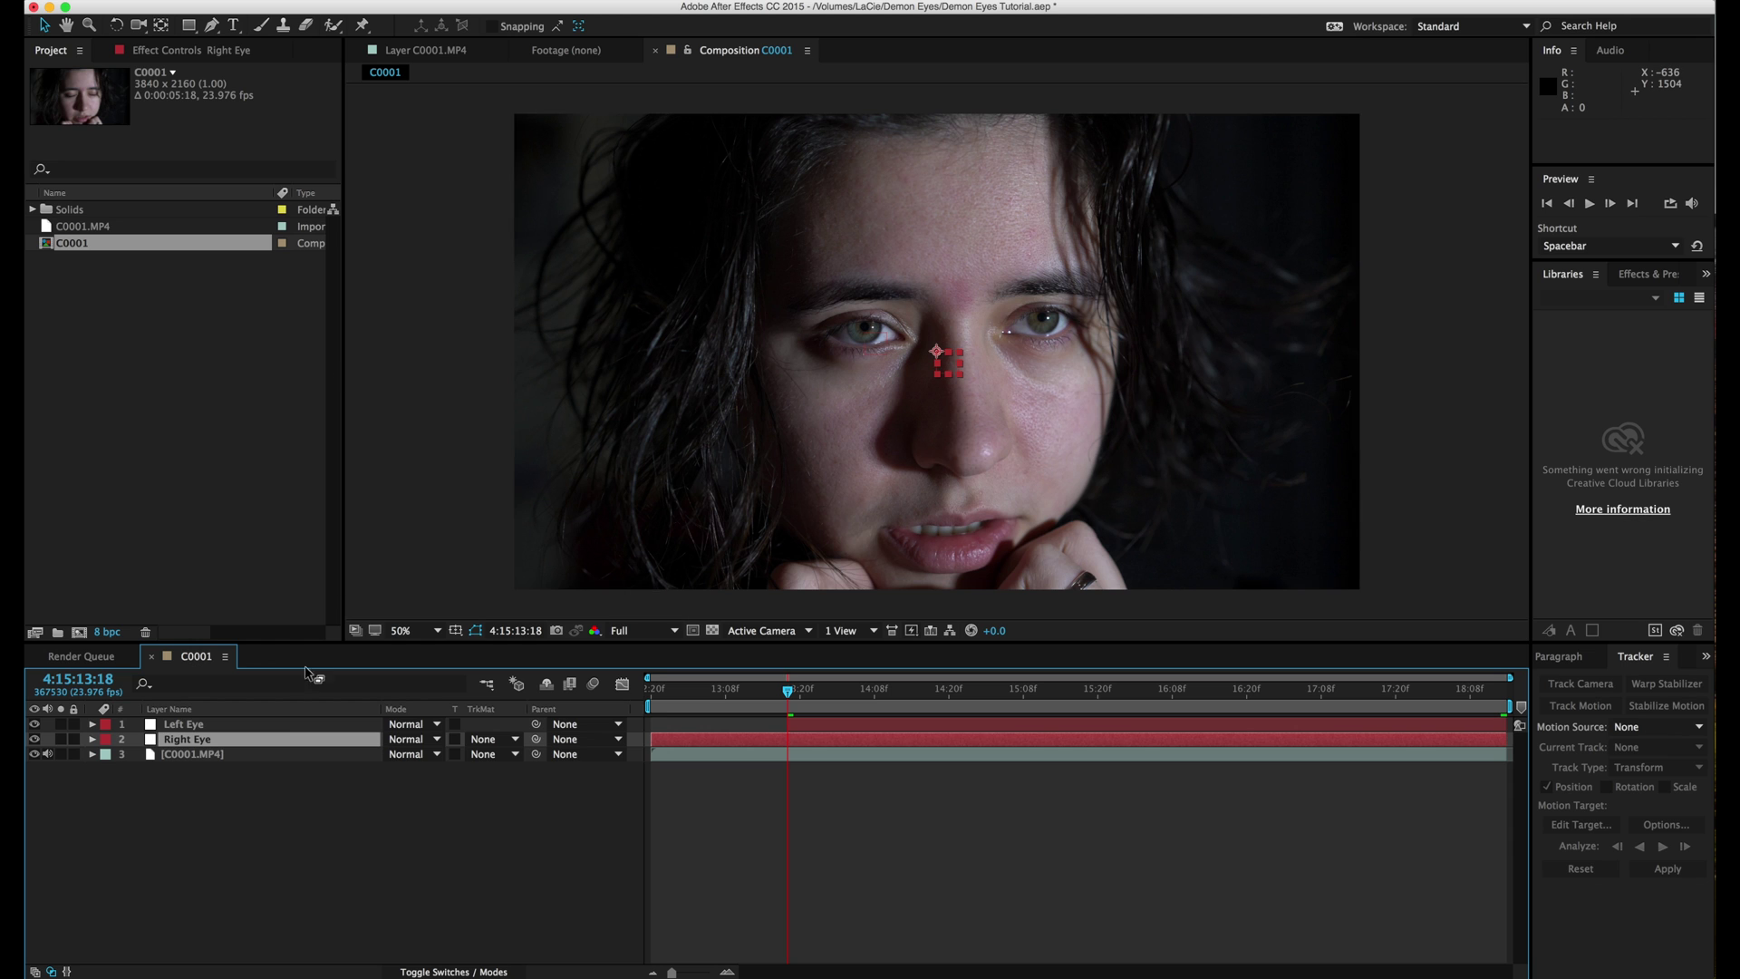
Start a second motion track on C0001.MP4 and place its point on the right iris, with a feature region of about 36 × 35.
{"action": "left_click", "coordinate": [228, 751]}
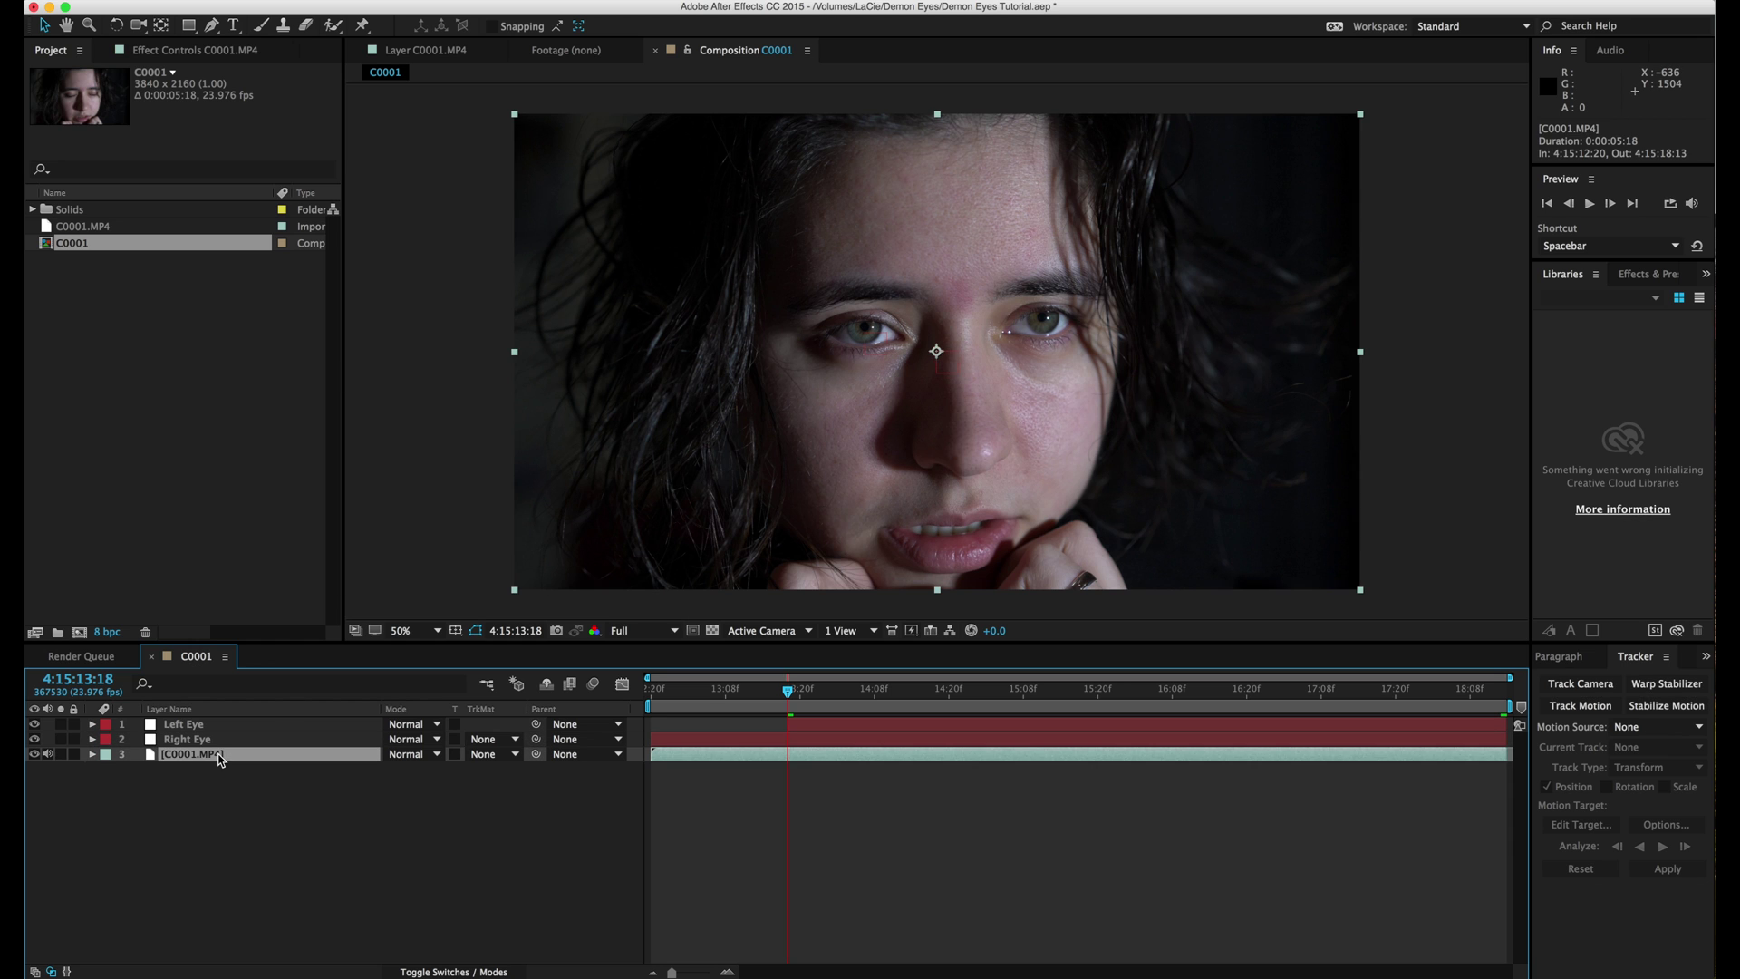
{"action": "left_click", "coordinate": [1581, 707]}
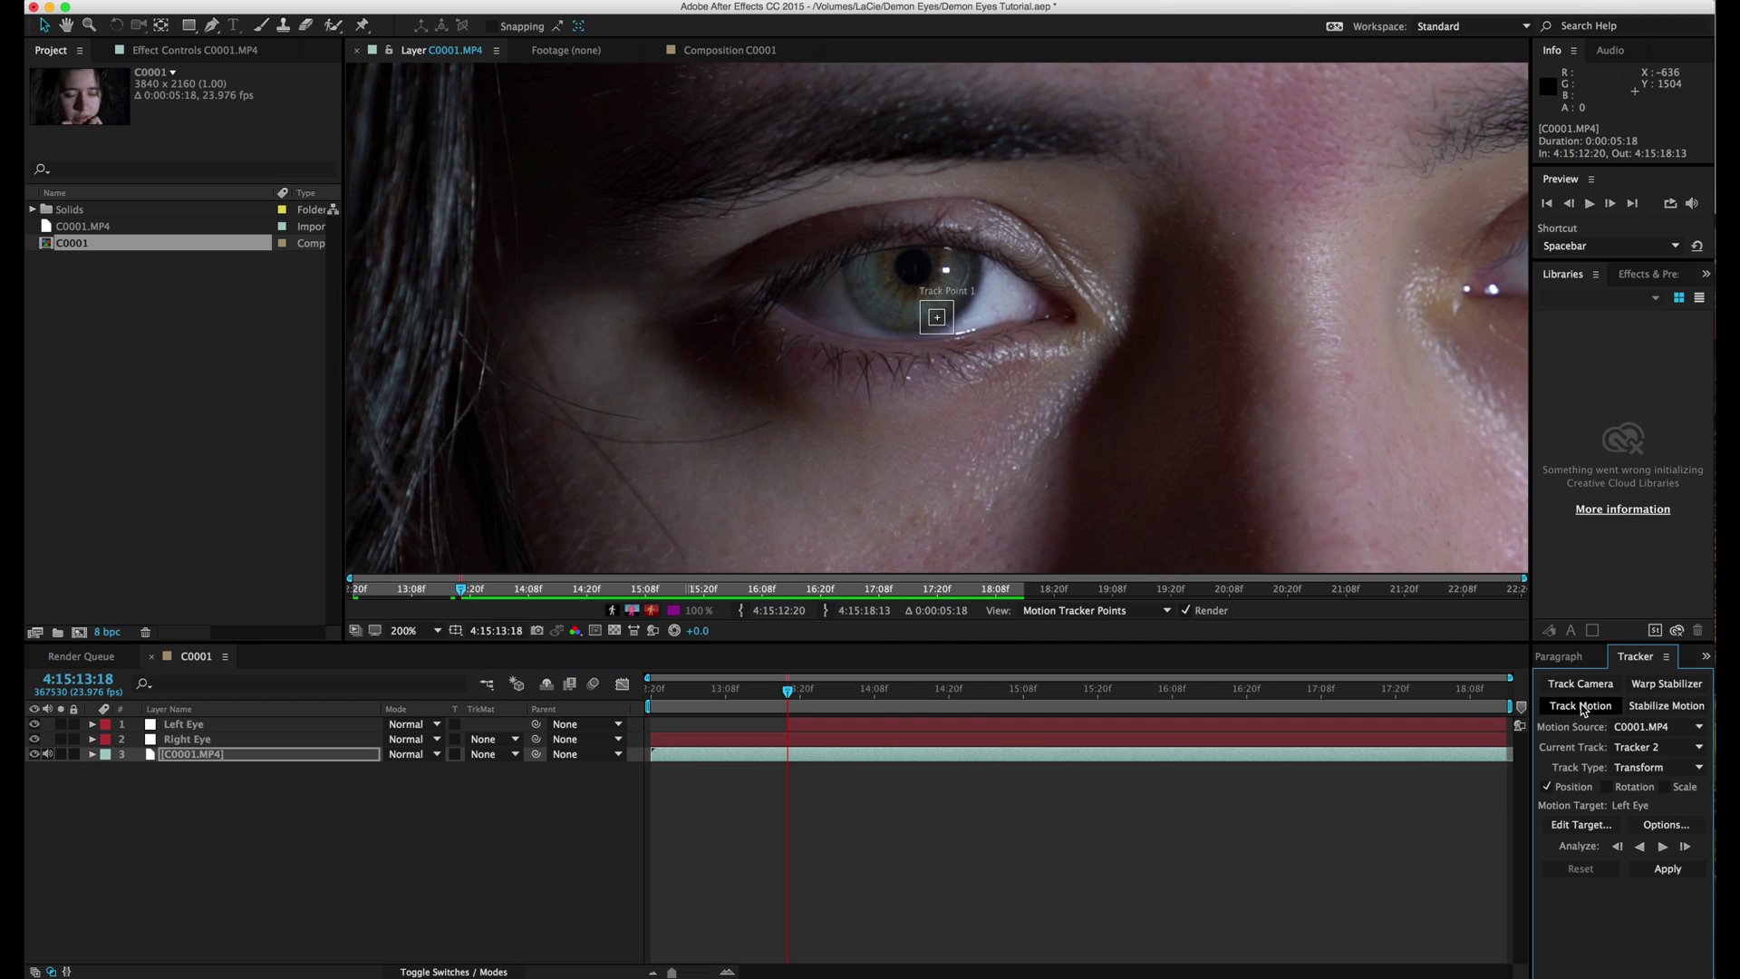
{"action": "left_click", "coordinate": [940, 328]}
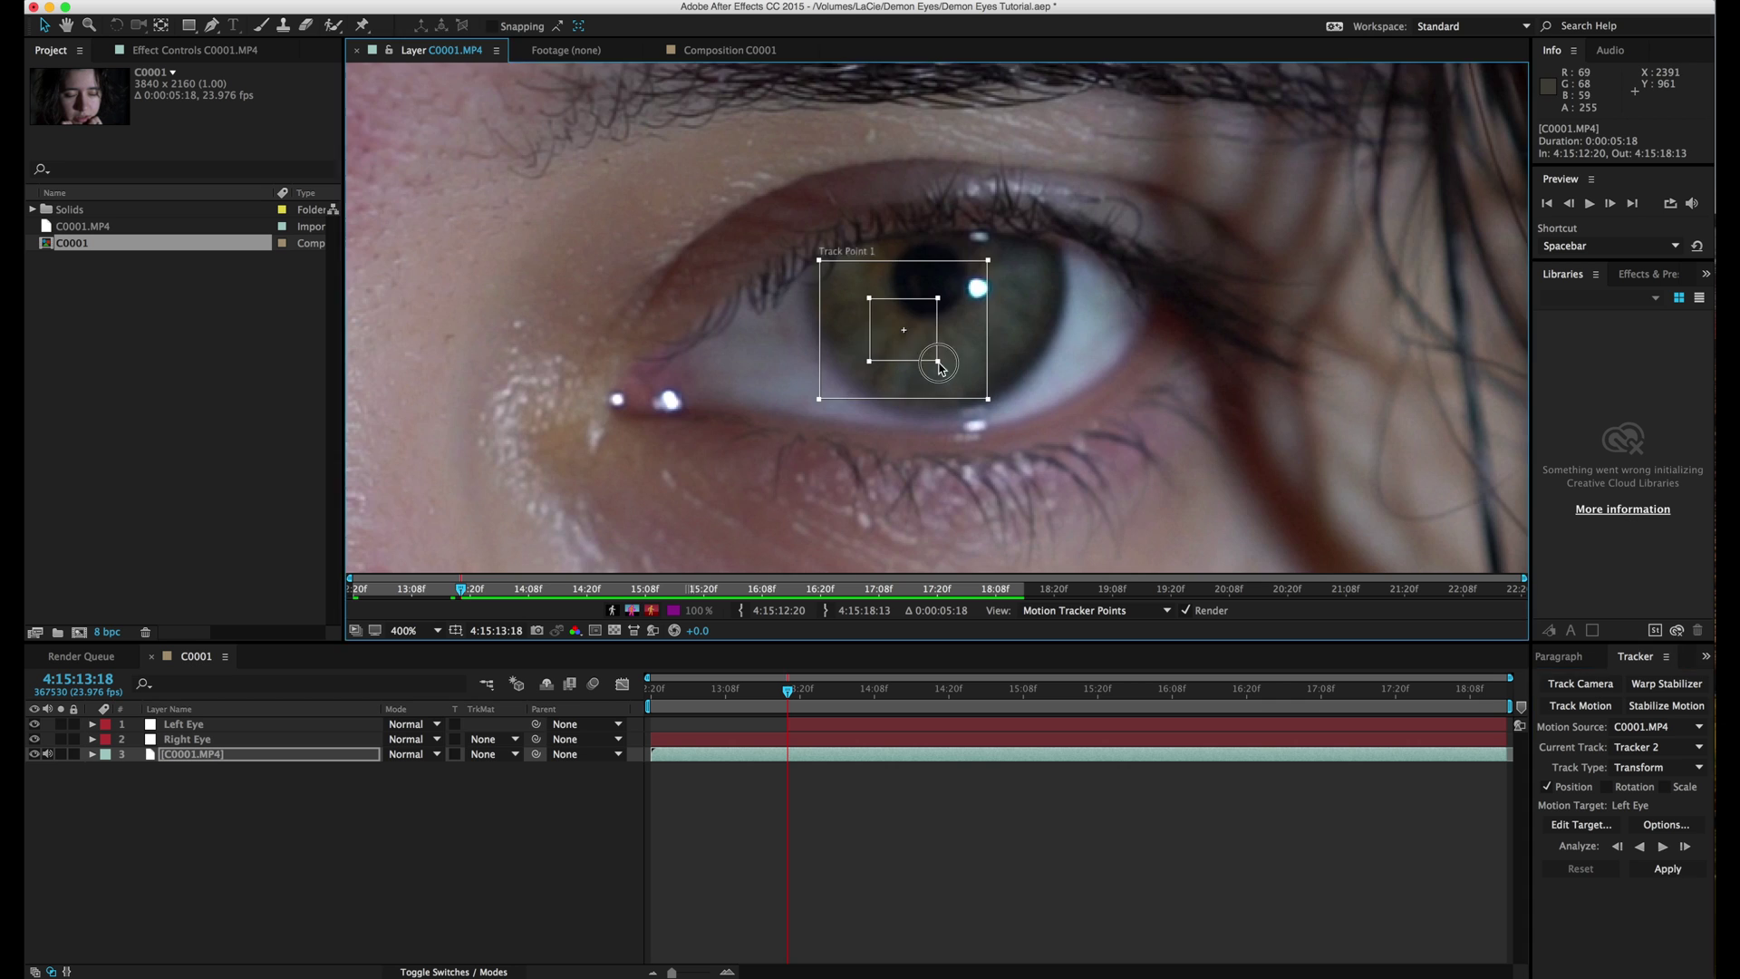
Analyze the right-eye track forward, apply its motion to the Right Eye null and save the project.
{"action": "left_click", "coordinate": [1663, 847]}
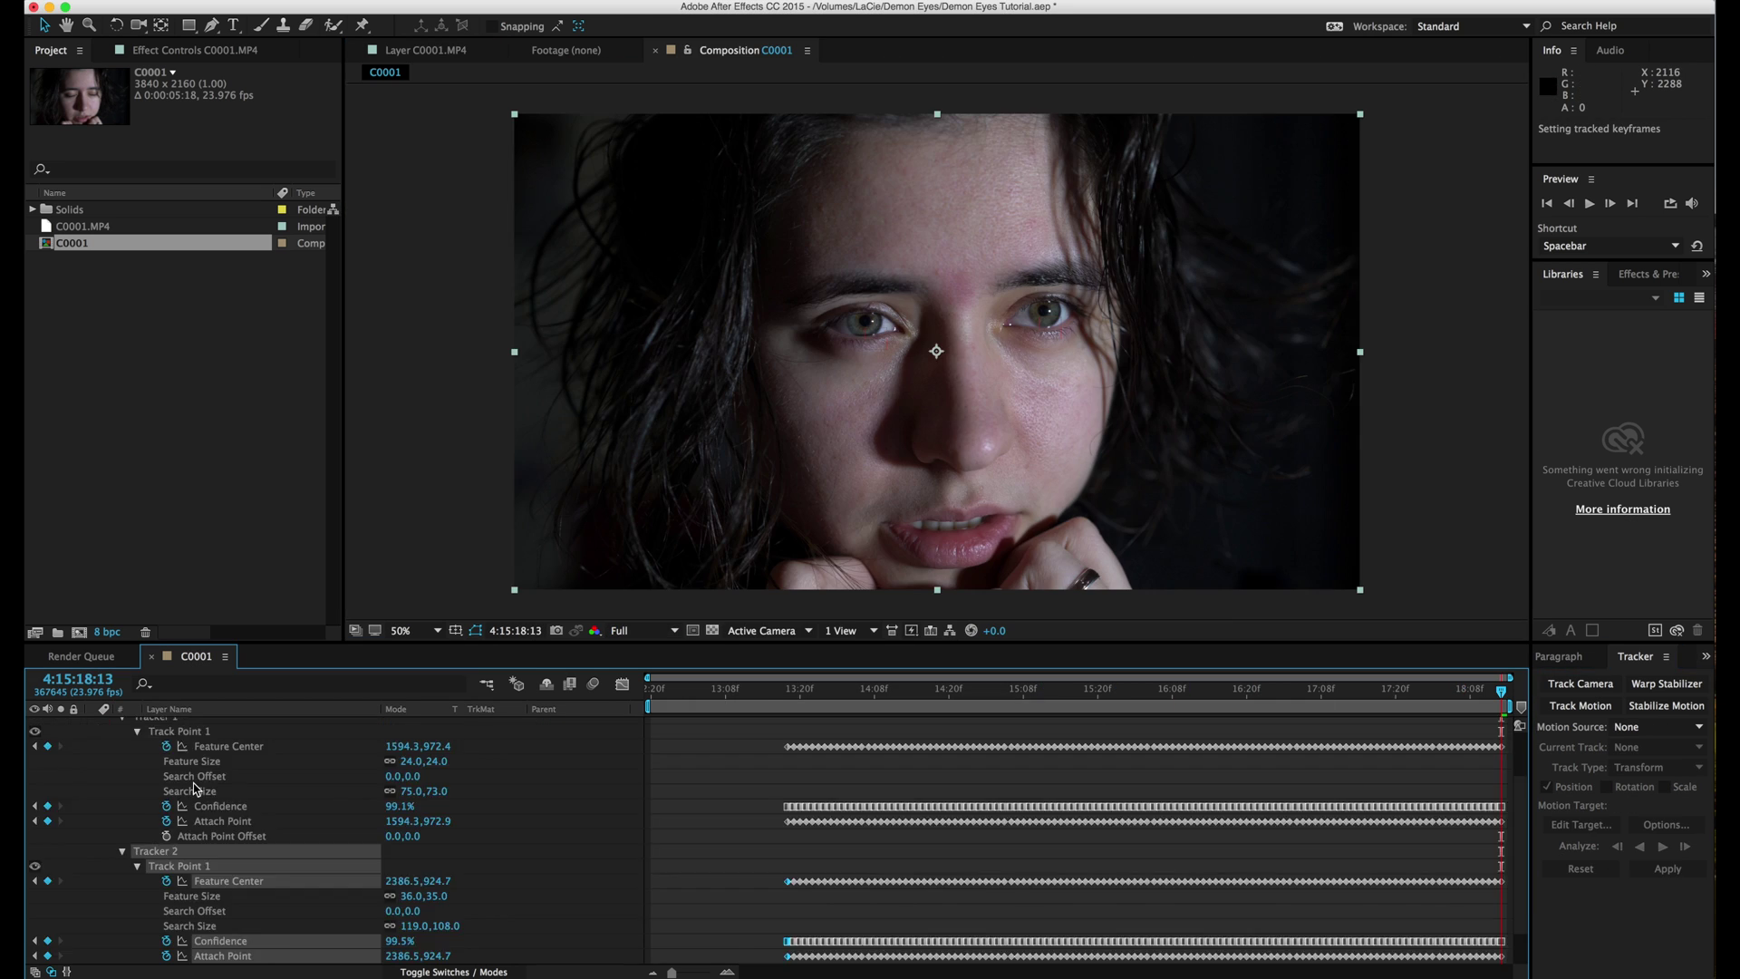
{"action": "scroll", "coordinate": [97, 762], "scroll_direction": "up", "scroll_amount": 3}
{"action": "left_click", "coordinate": [93, 755]}
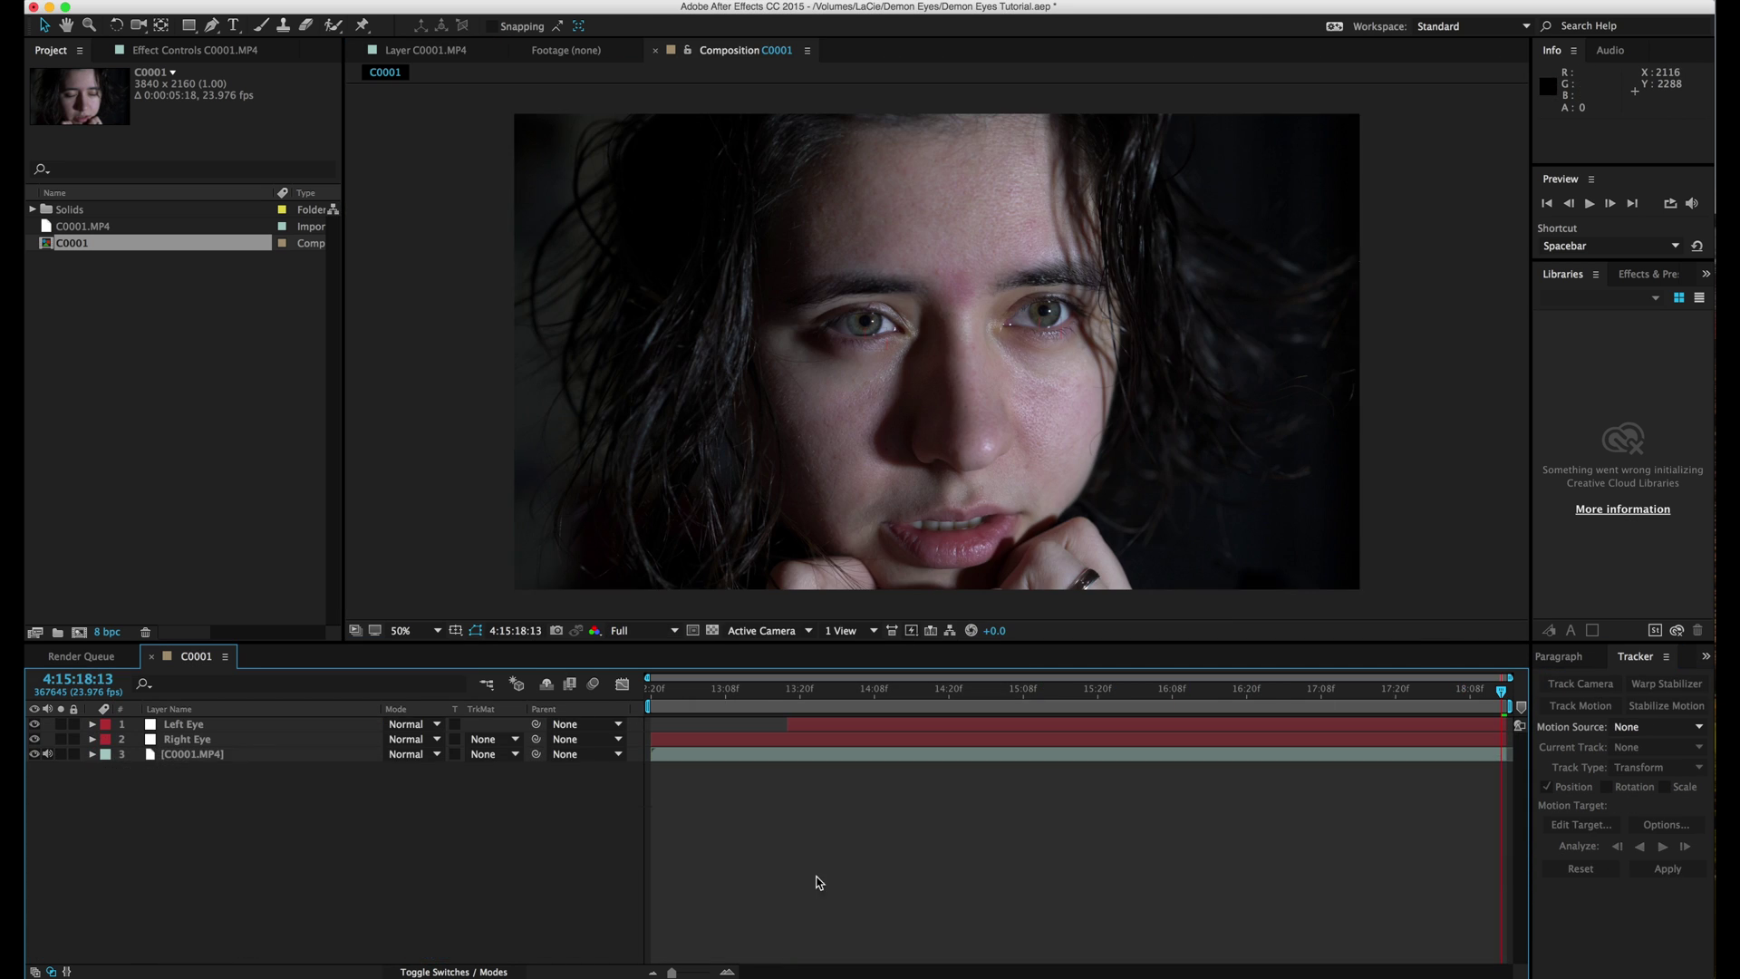
{"action": "key", "text": "super+s"}
Trim the start of the Right Eye layer to its first position keyframe at 4:15:13:18 and save the project.
{"action": "left_click", "coordinate": [797, 737]}
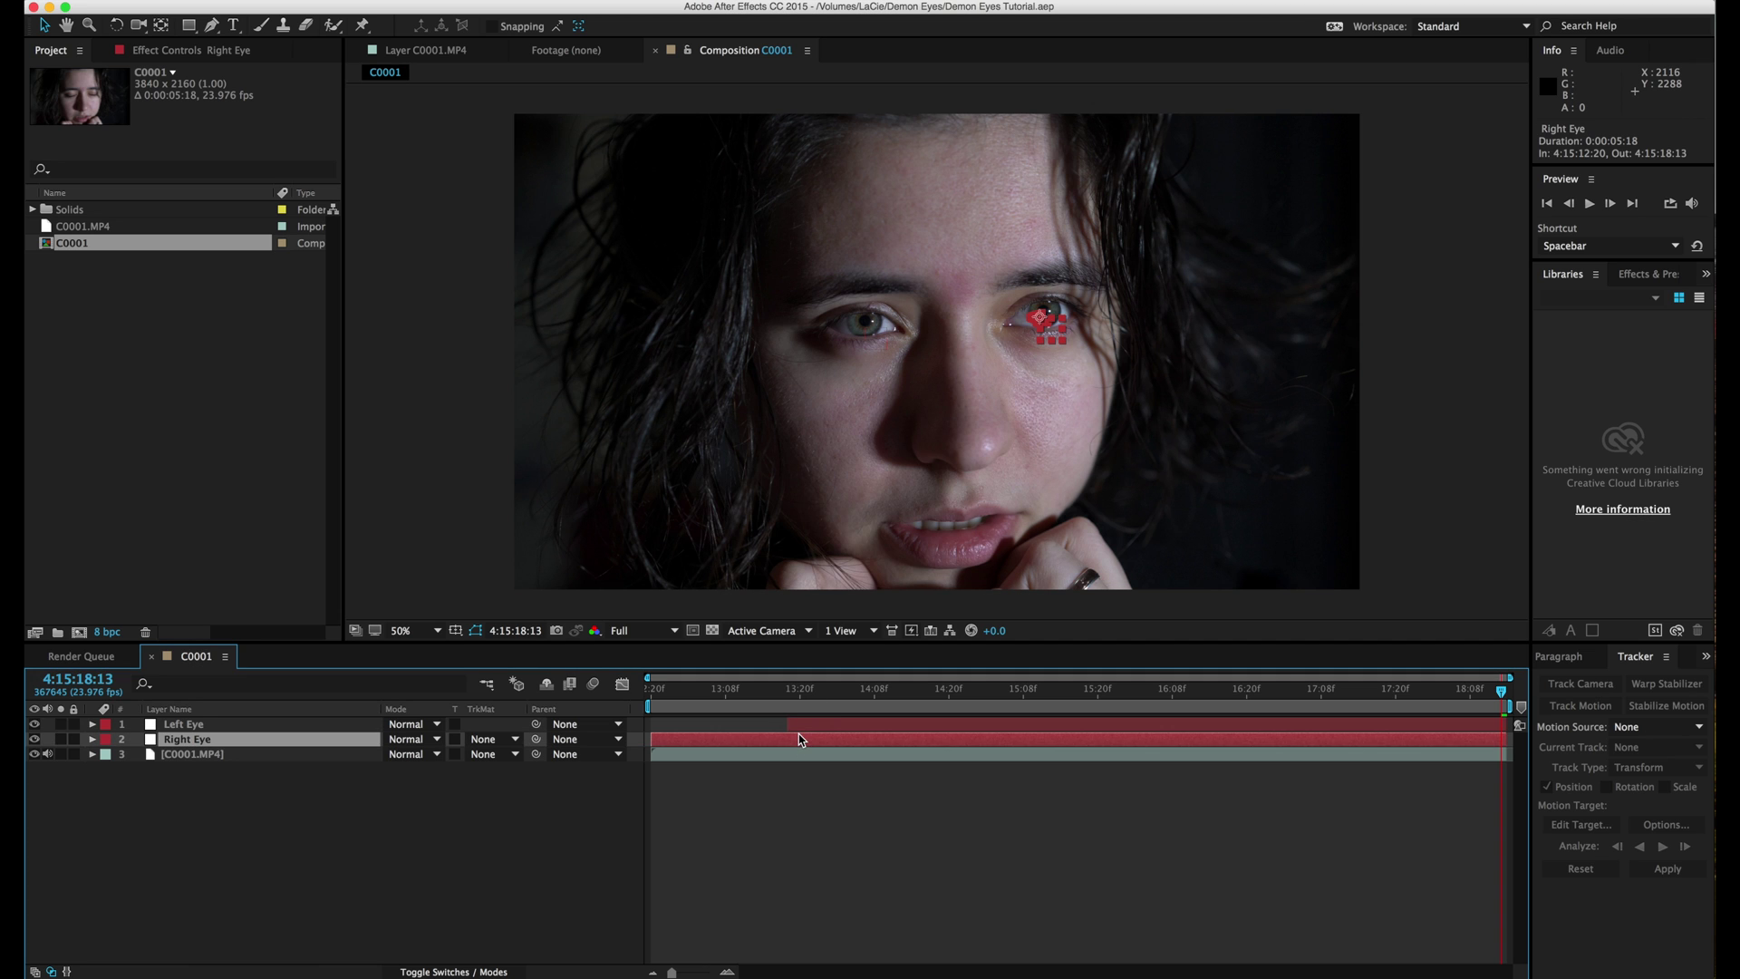
{"action": "key", "text": "p"}
{"action": "left_click", "coordinate": [791, 700]}
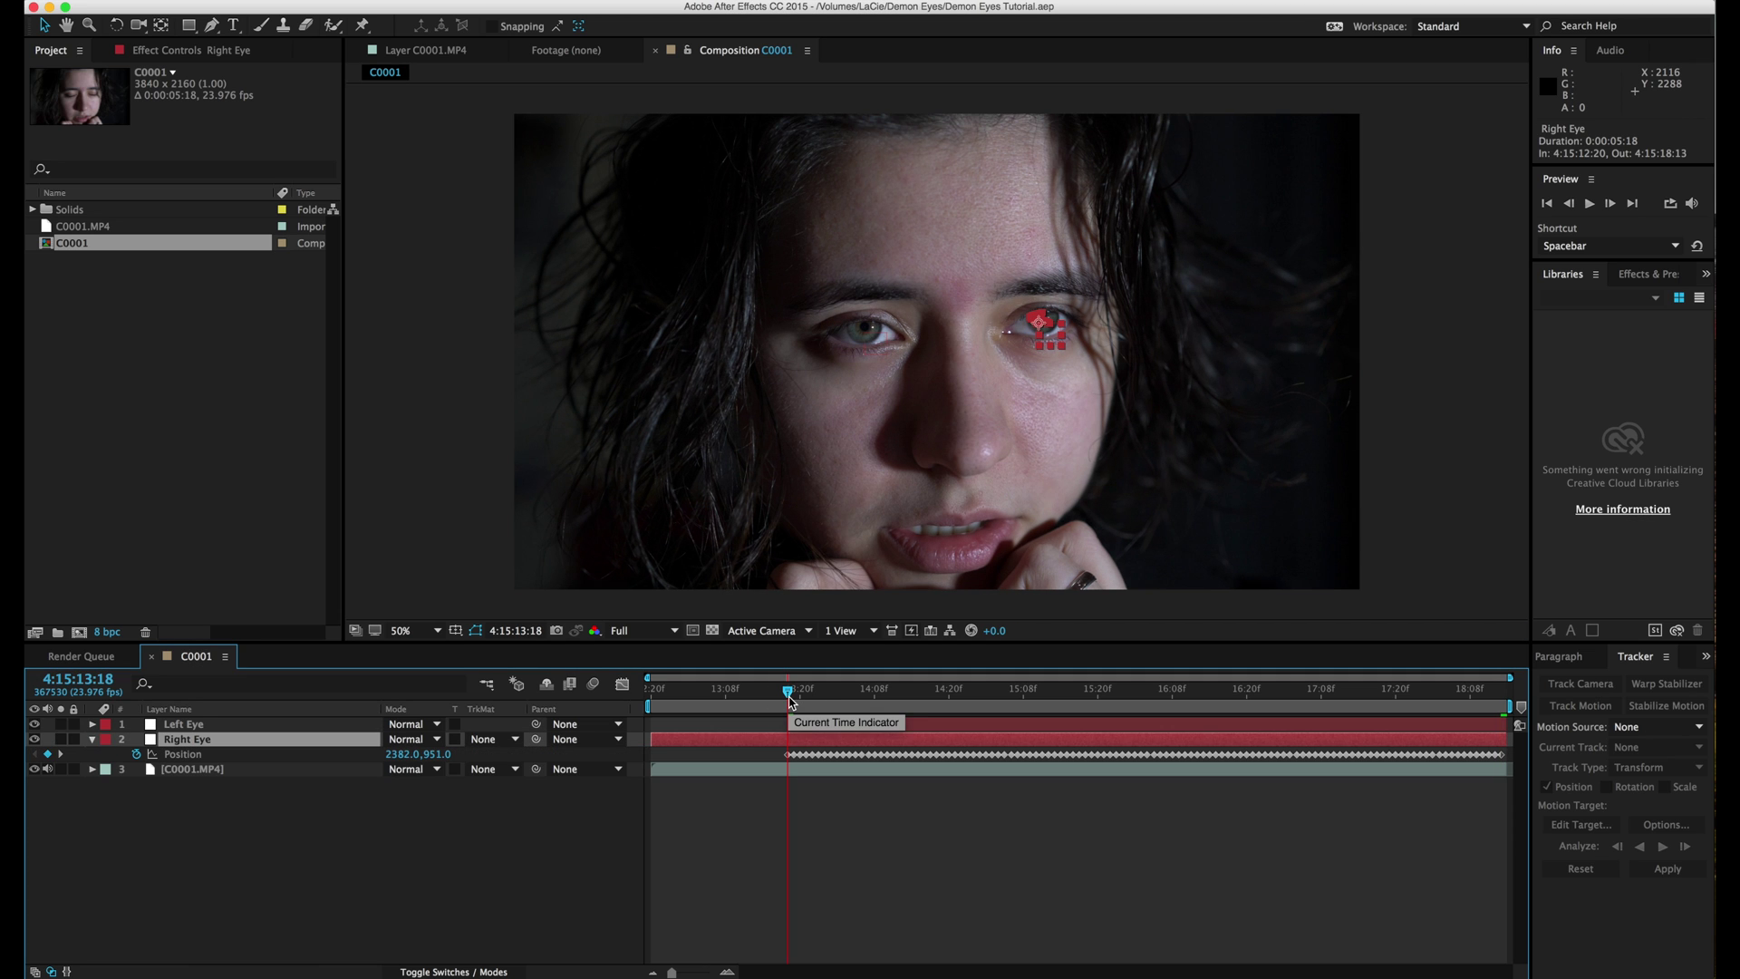
{"action": "key", "text": "alt+bracketleft"}
{"action": "left_click", "coordinate": [771, 864]}
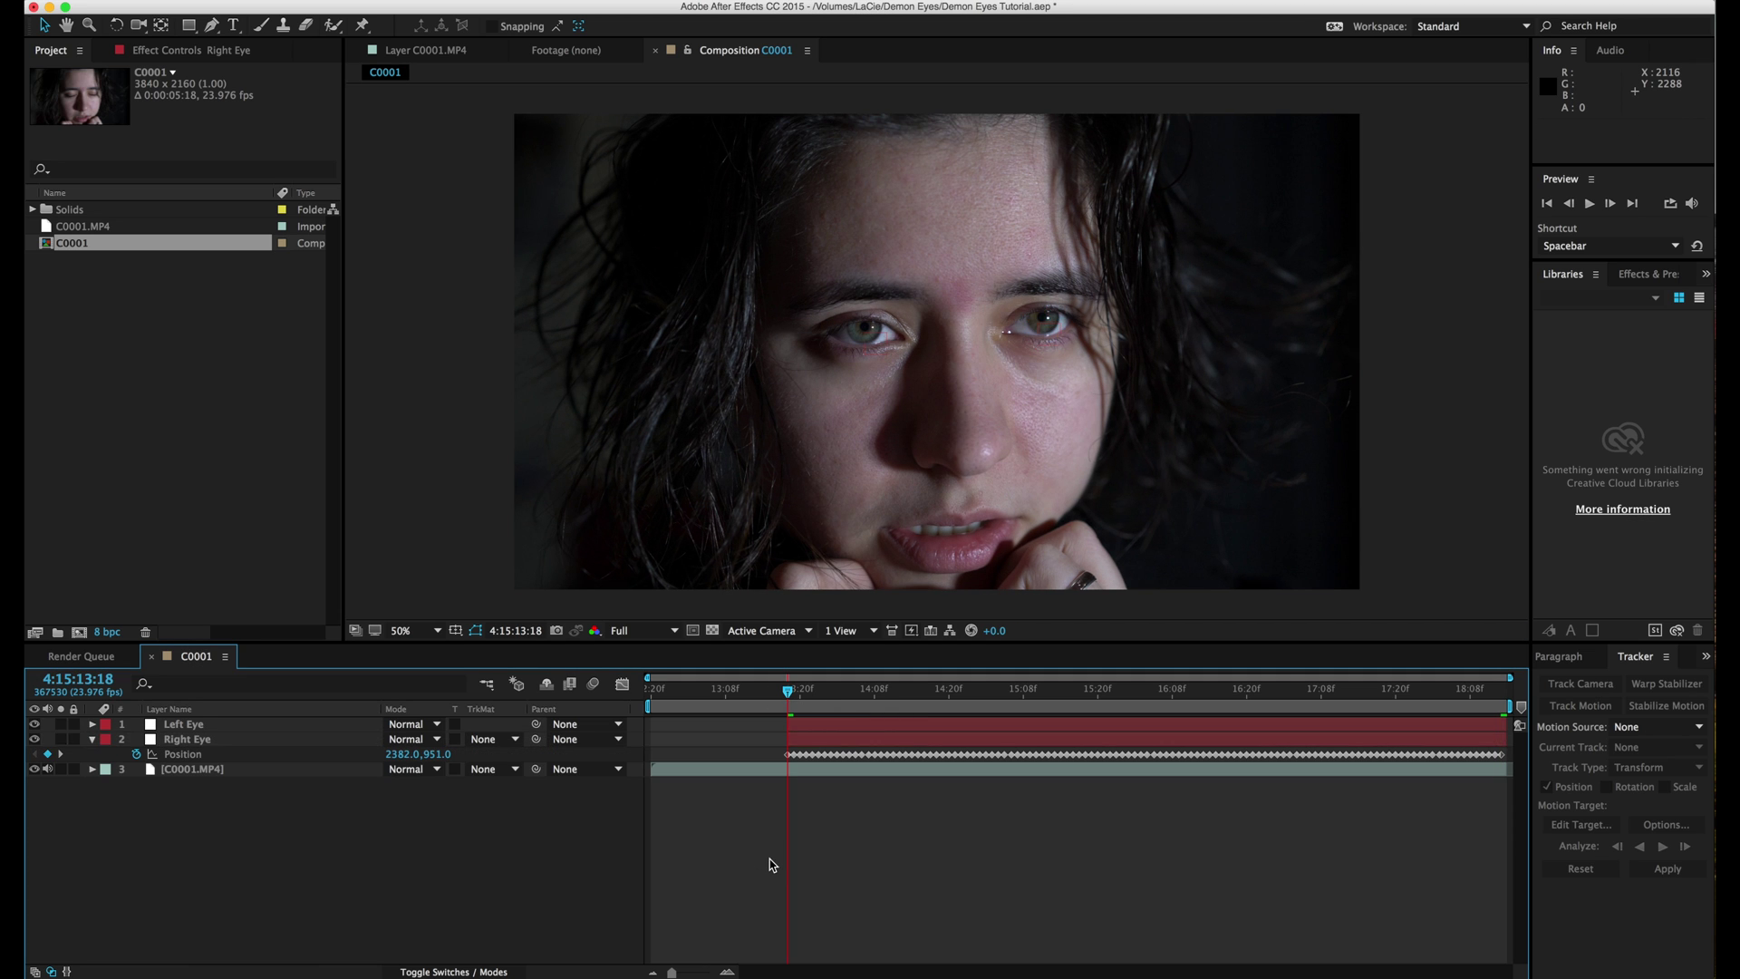
{"action": "key", "text": "super+s"}
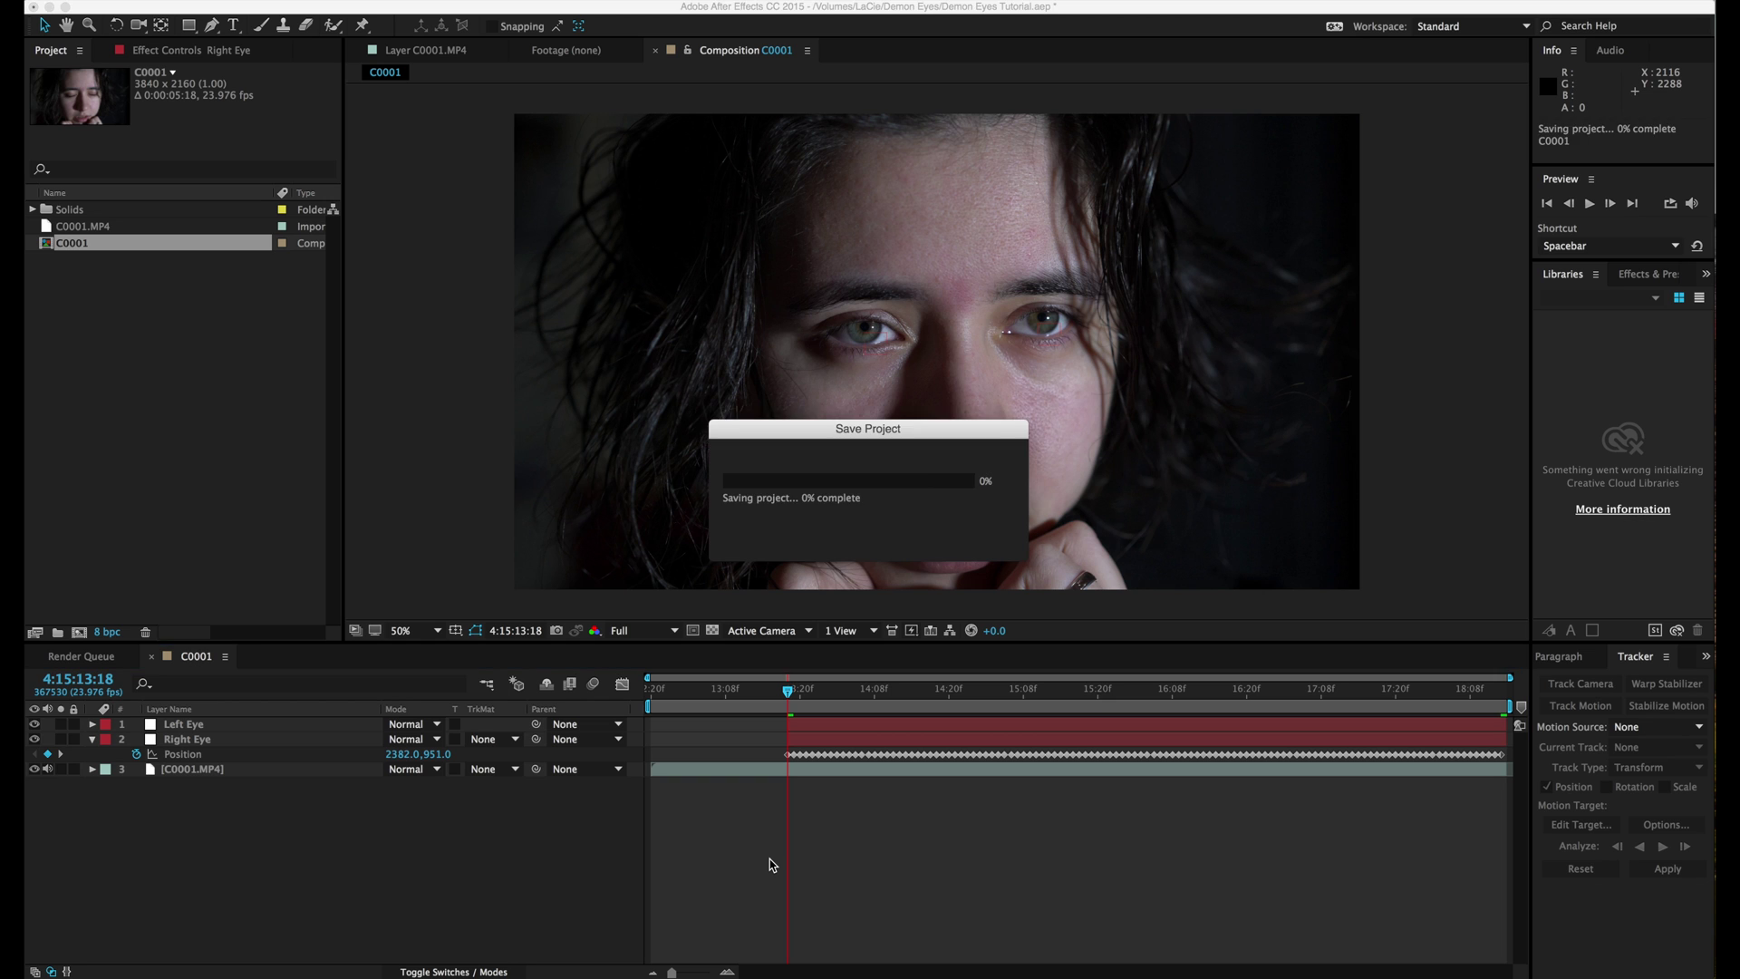
Create a 3840 × 2160 px solid in the near-black of the left pupil, RGB 7, 7, 11.
{"action": "left_click", "coordinate": [794, 739]}
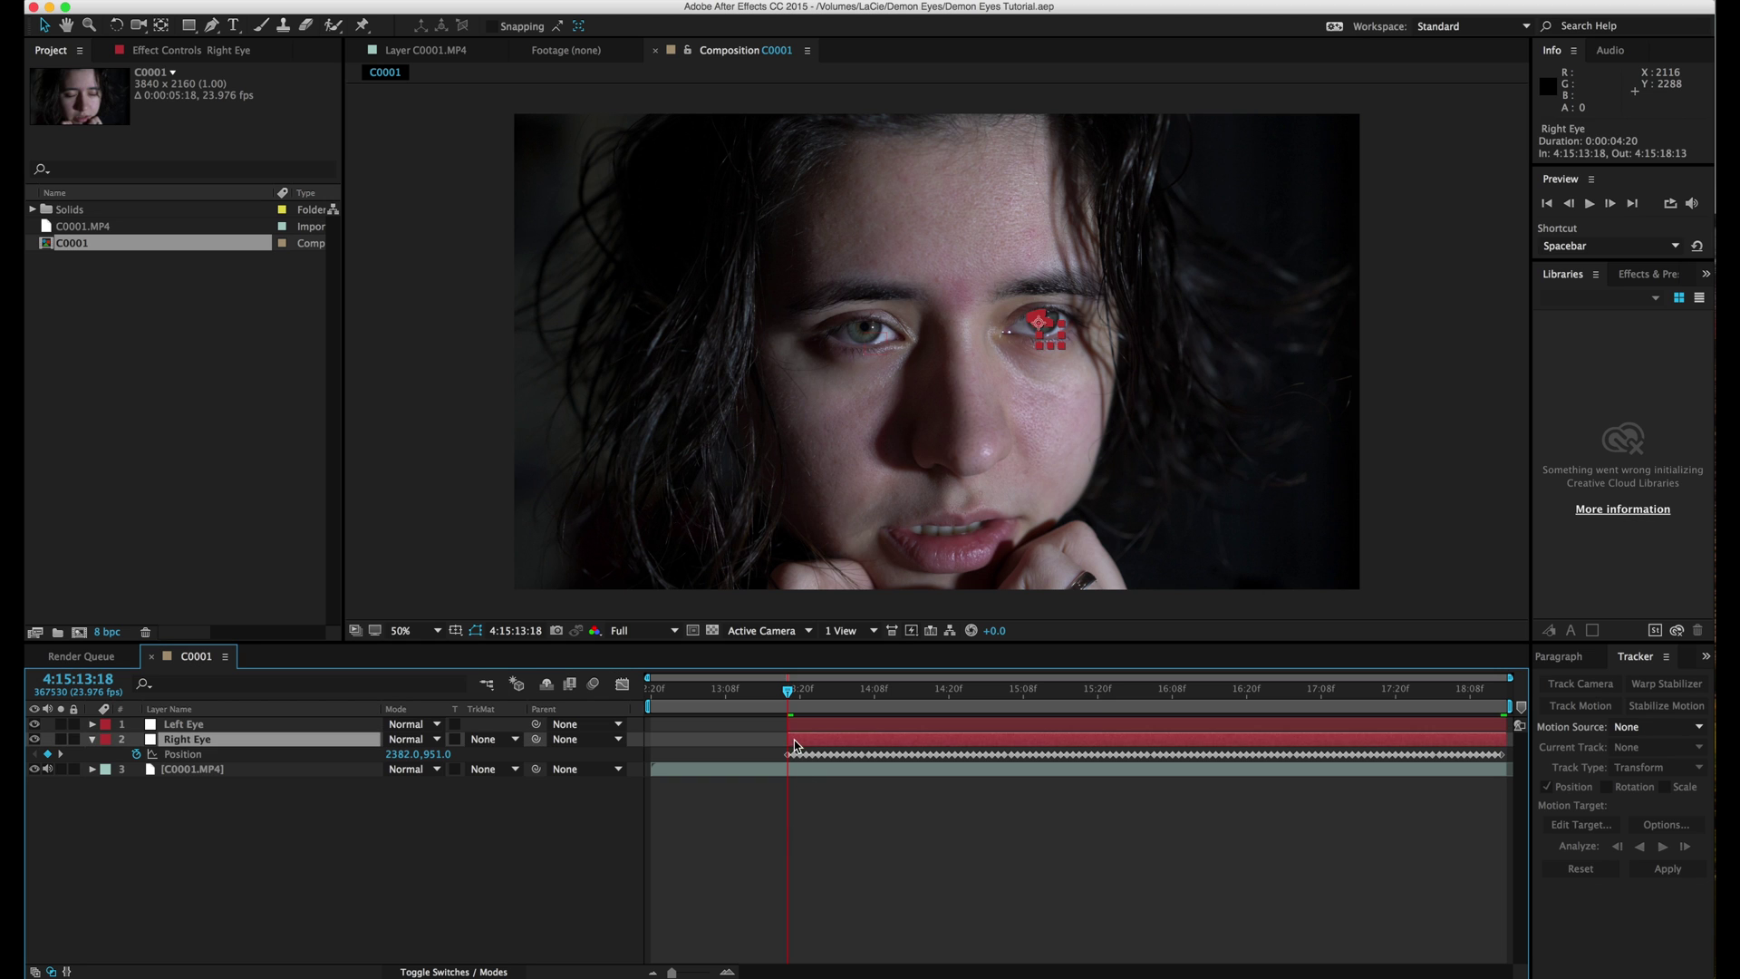
{"action": "left_click", "coordinate": [796, 797]}
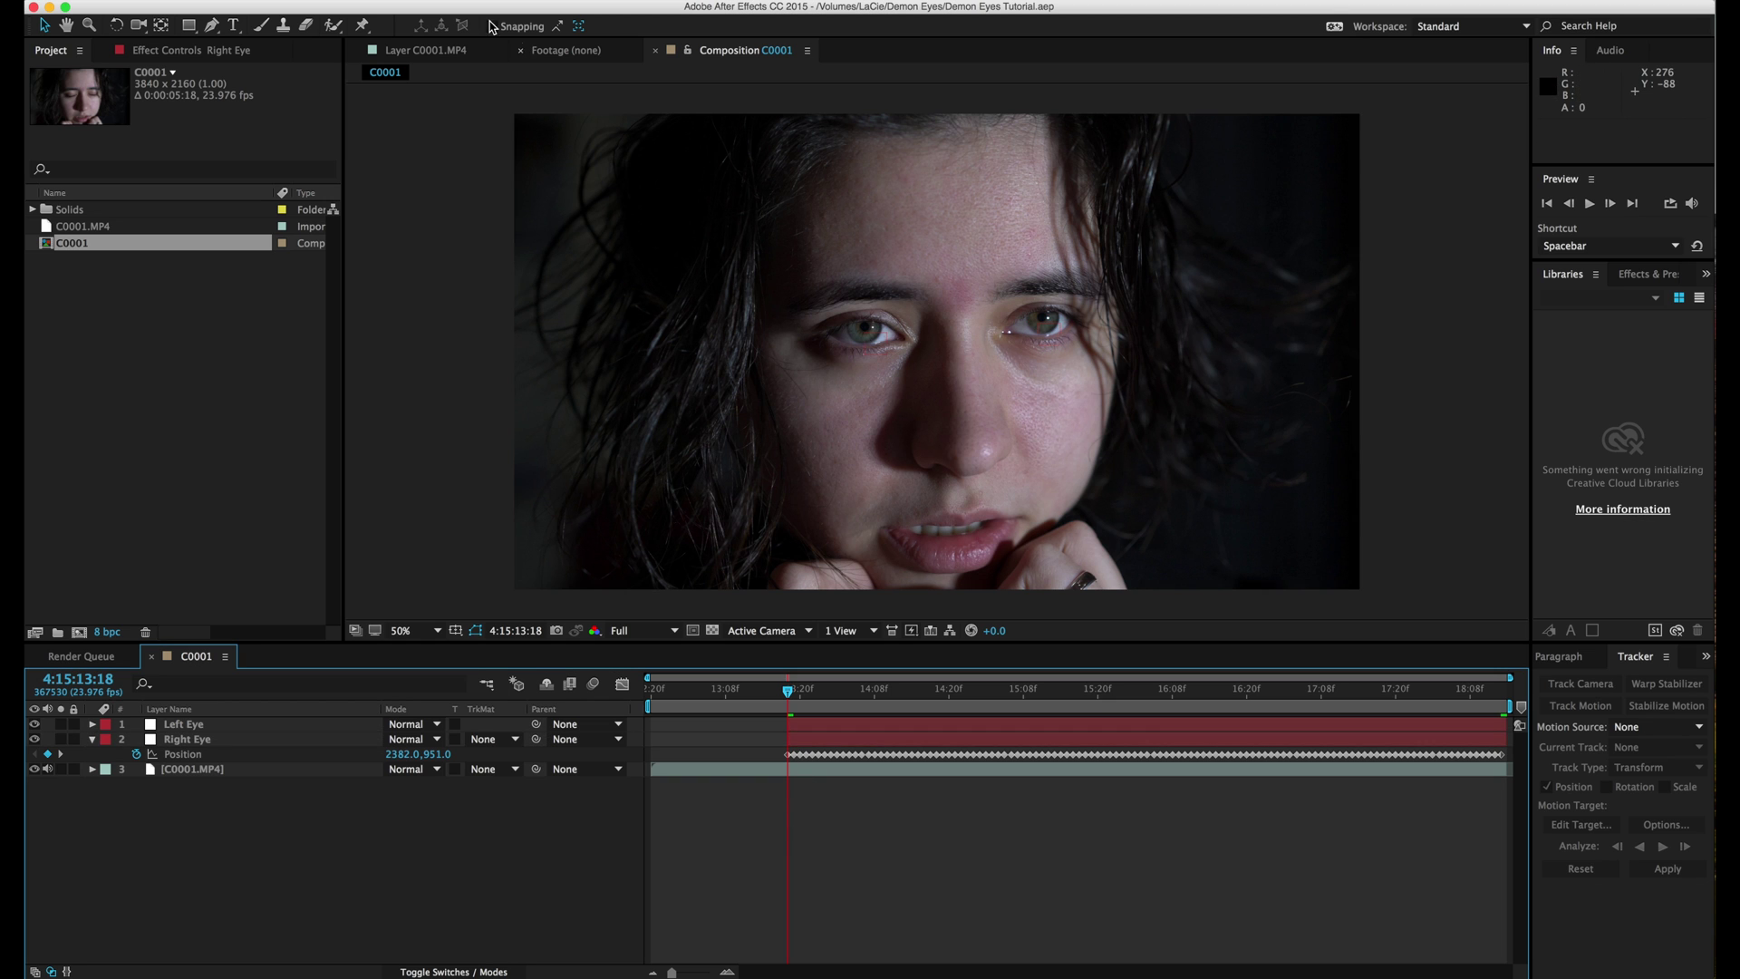
{"action": "left_click", "coordinate": [381, 5]}
{"action": "mouse_move", "coordinate": [507, 12]}
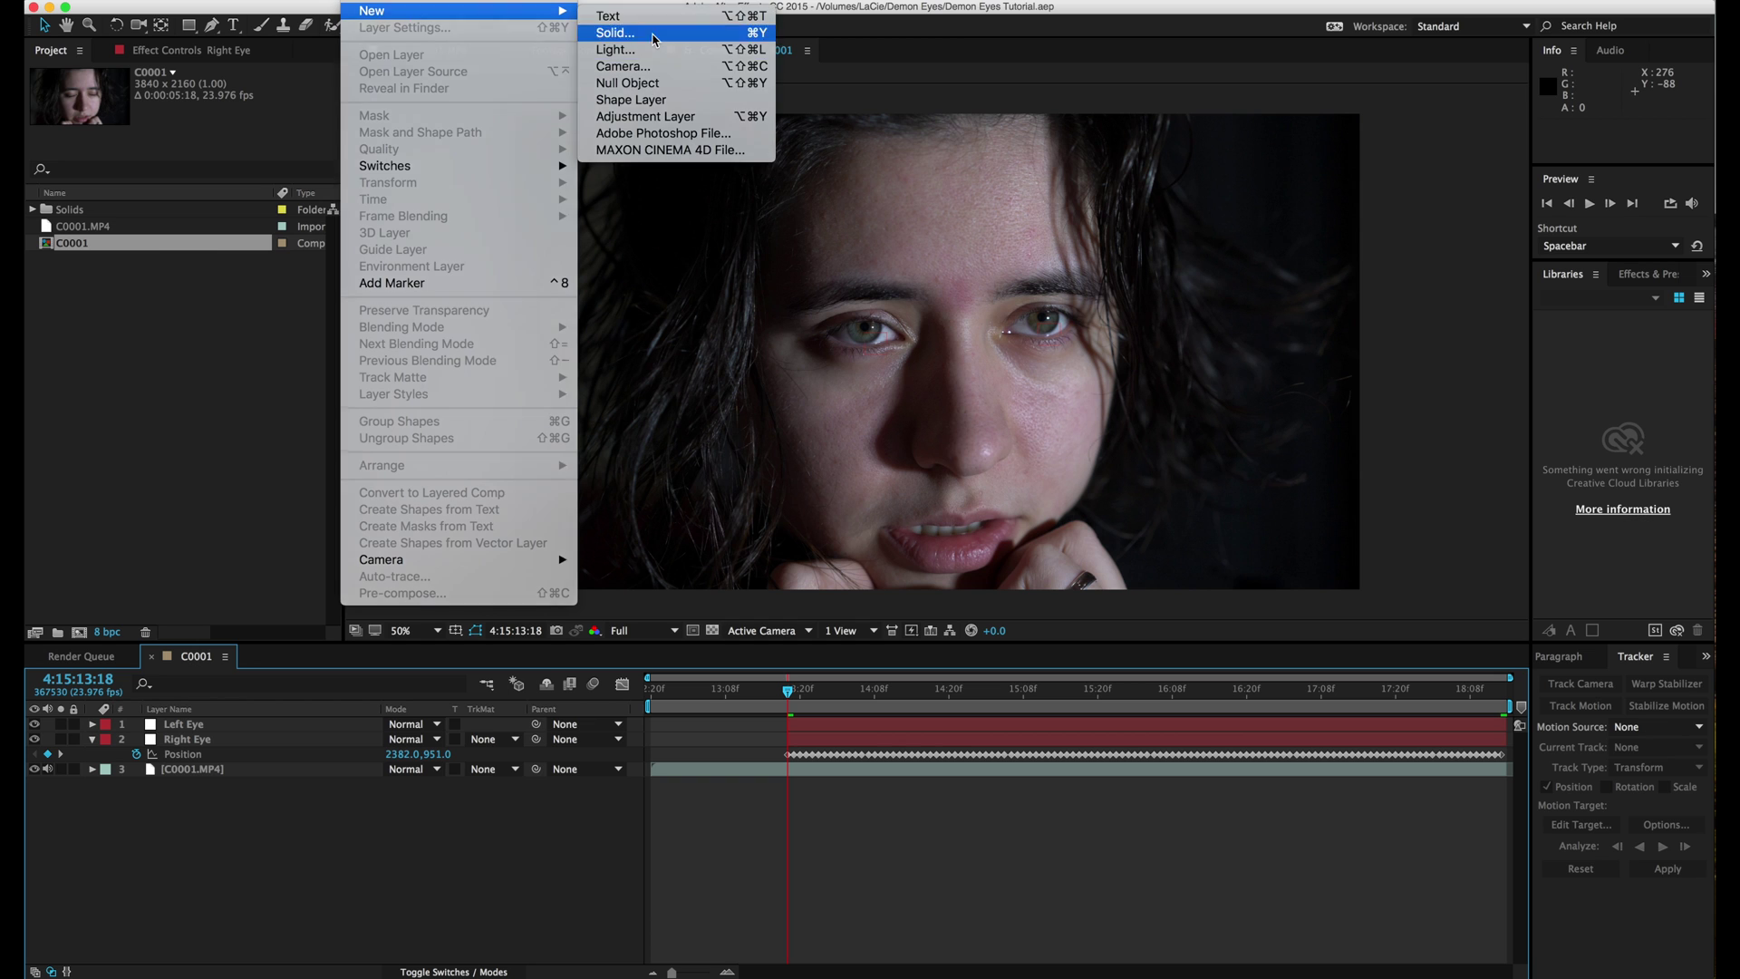
{"action": "left_click", "coordinate": [648, 34]}
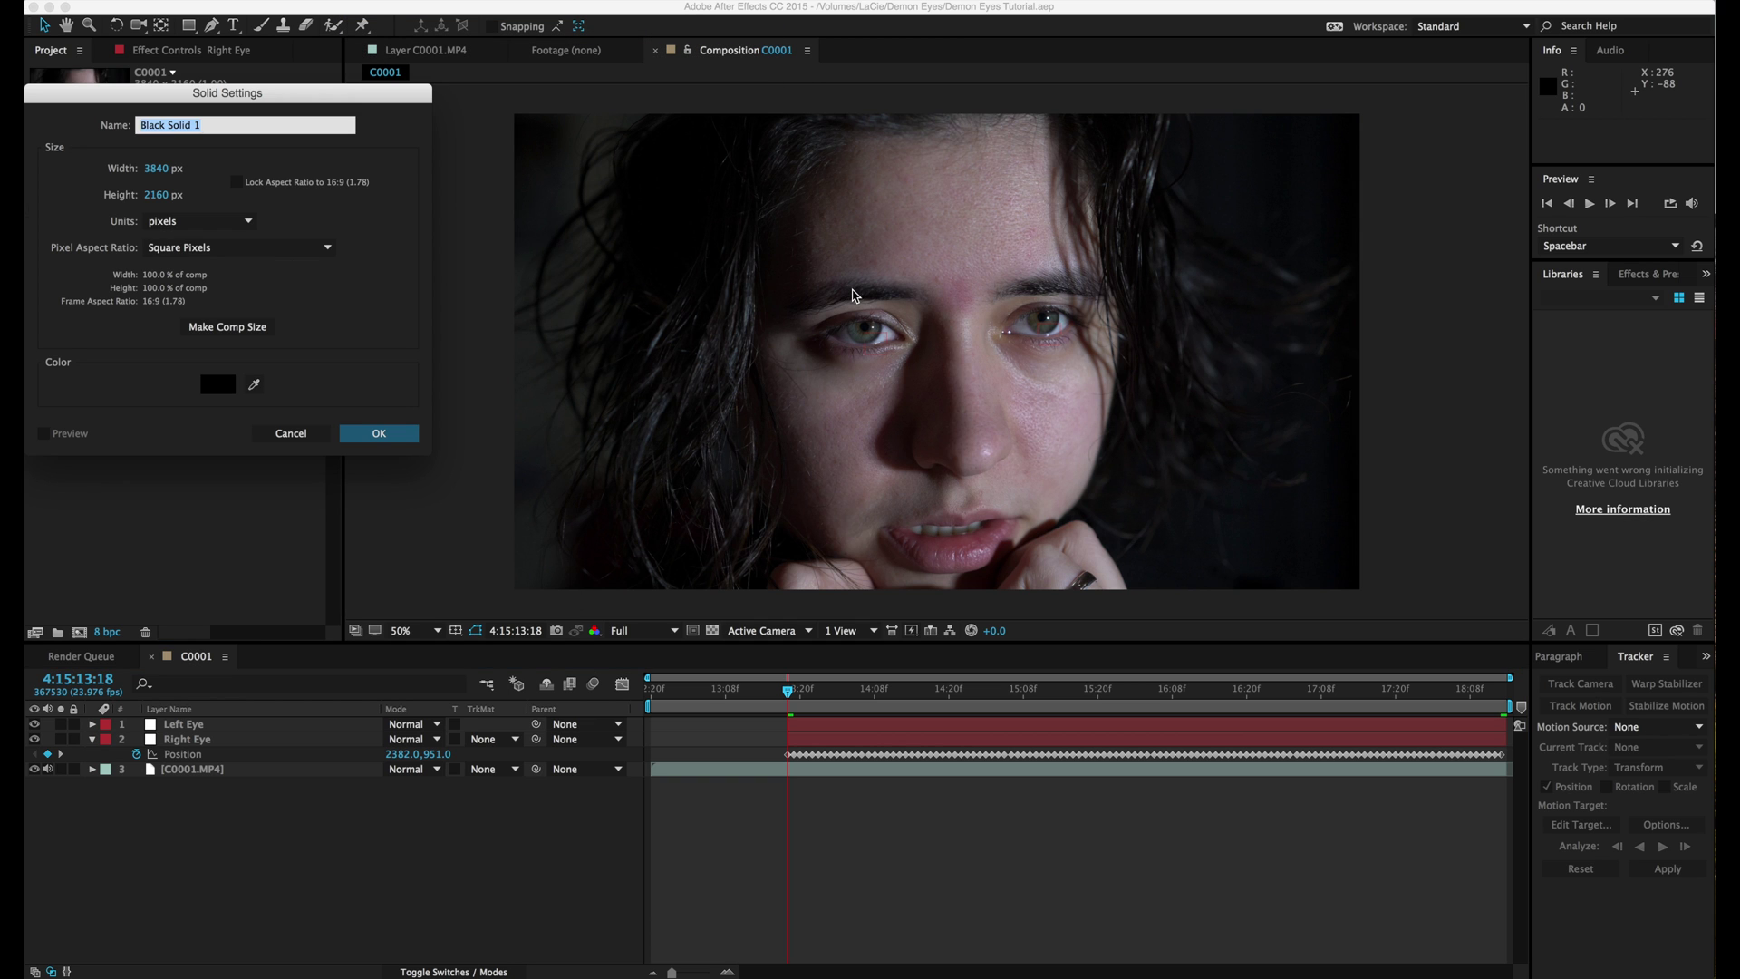
{"action": "left_click", "coordinate": [254, 384]}
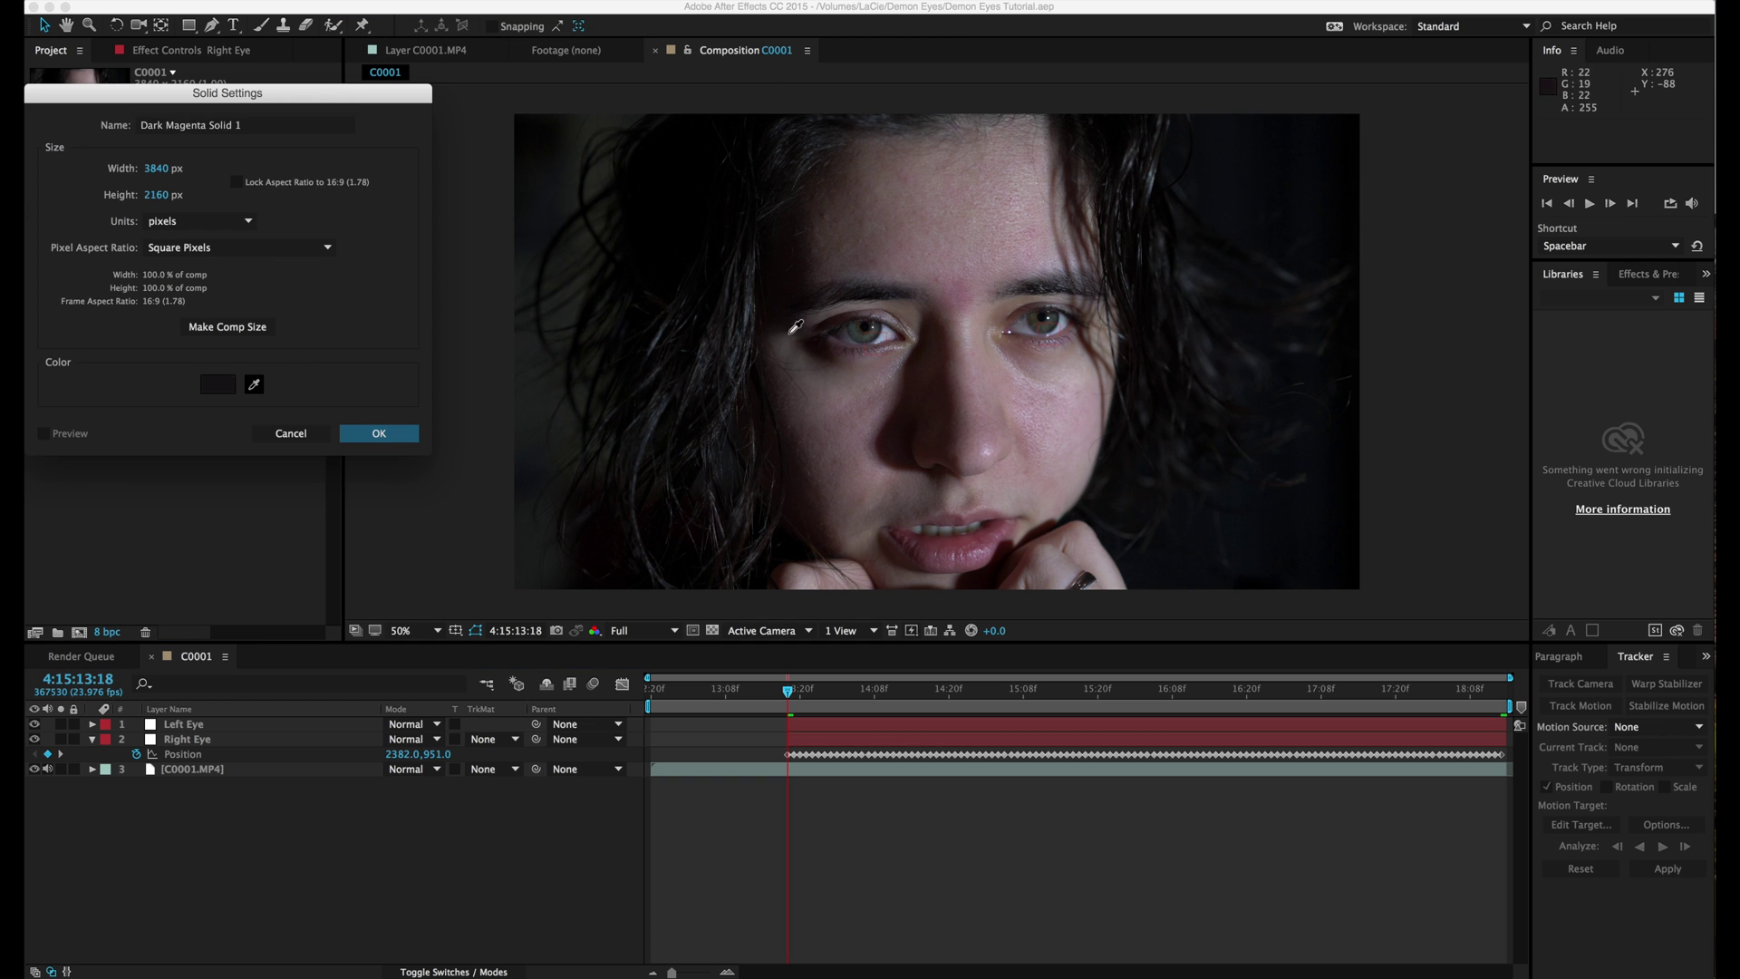
{"action": "left_click", "coordinate": [868, 324]}
{"action": "left_click", "coordinate": [218, 383]}
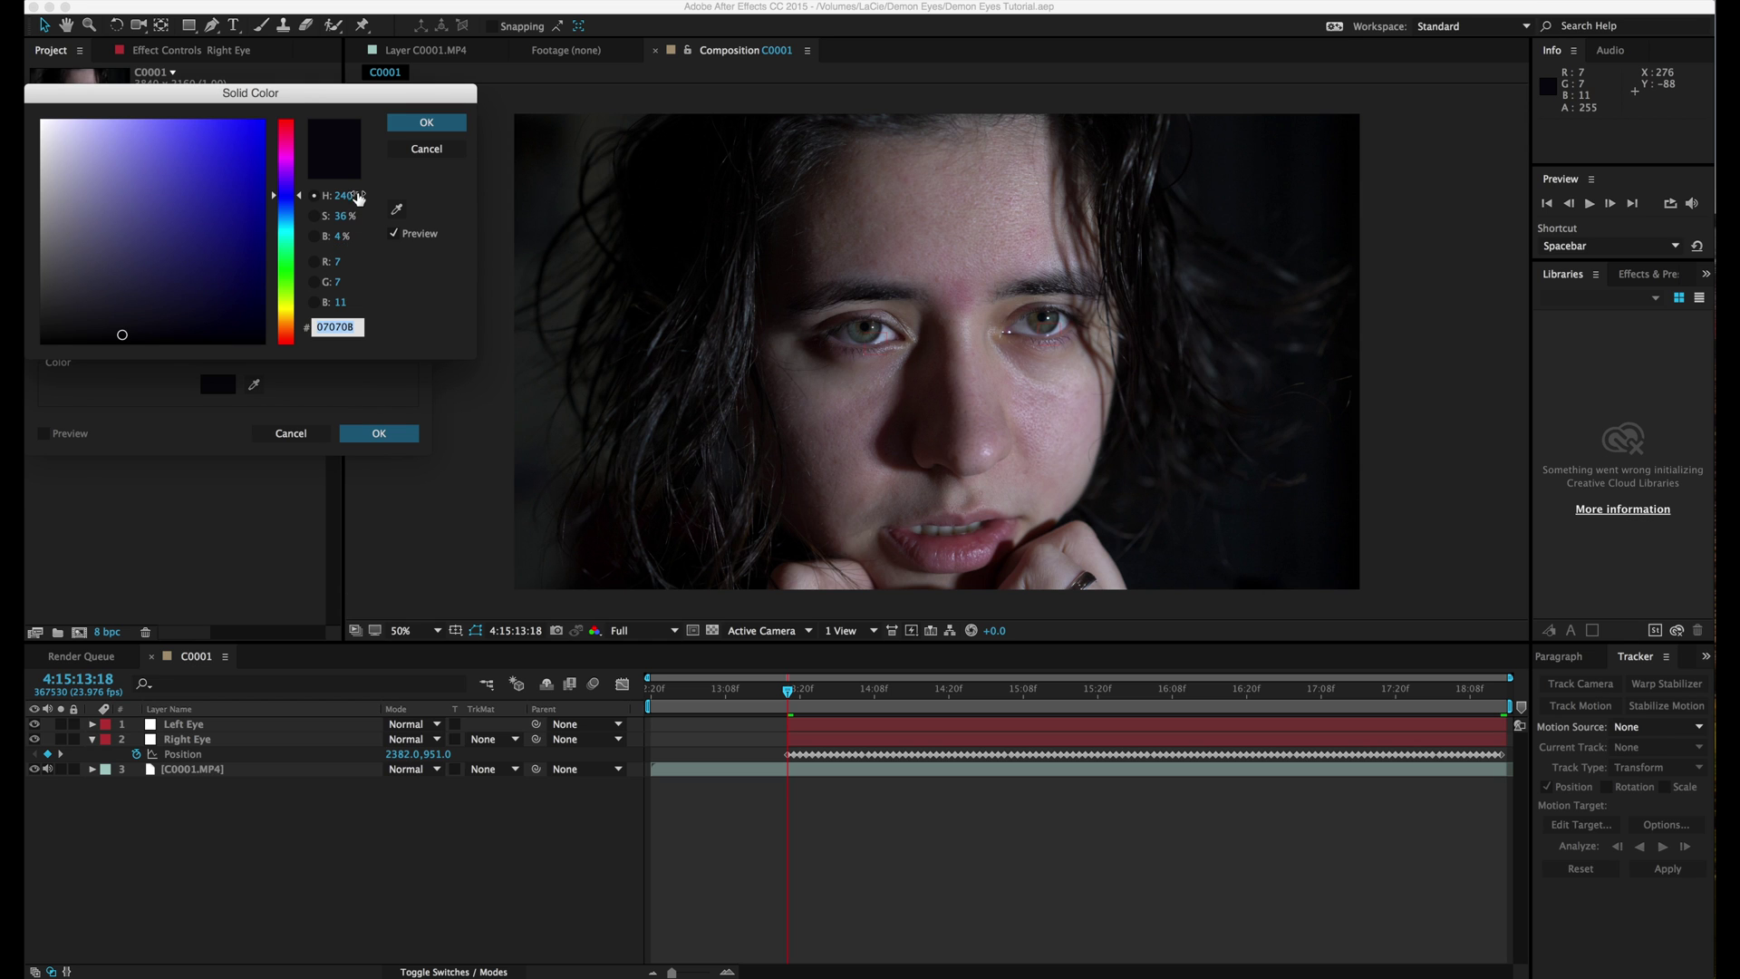
{"action": "left_click", "coordinate": [405, 126]}
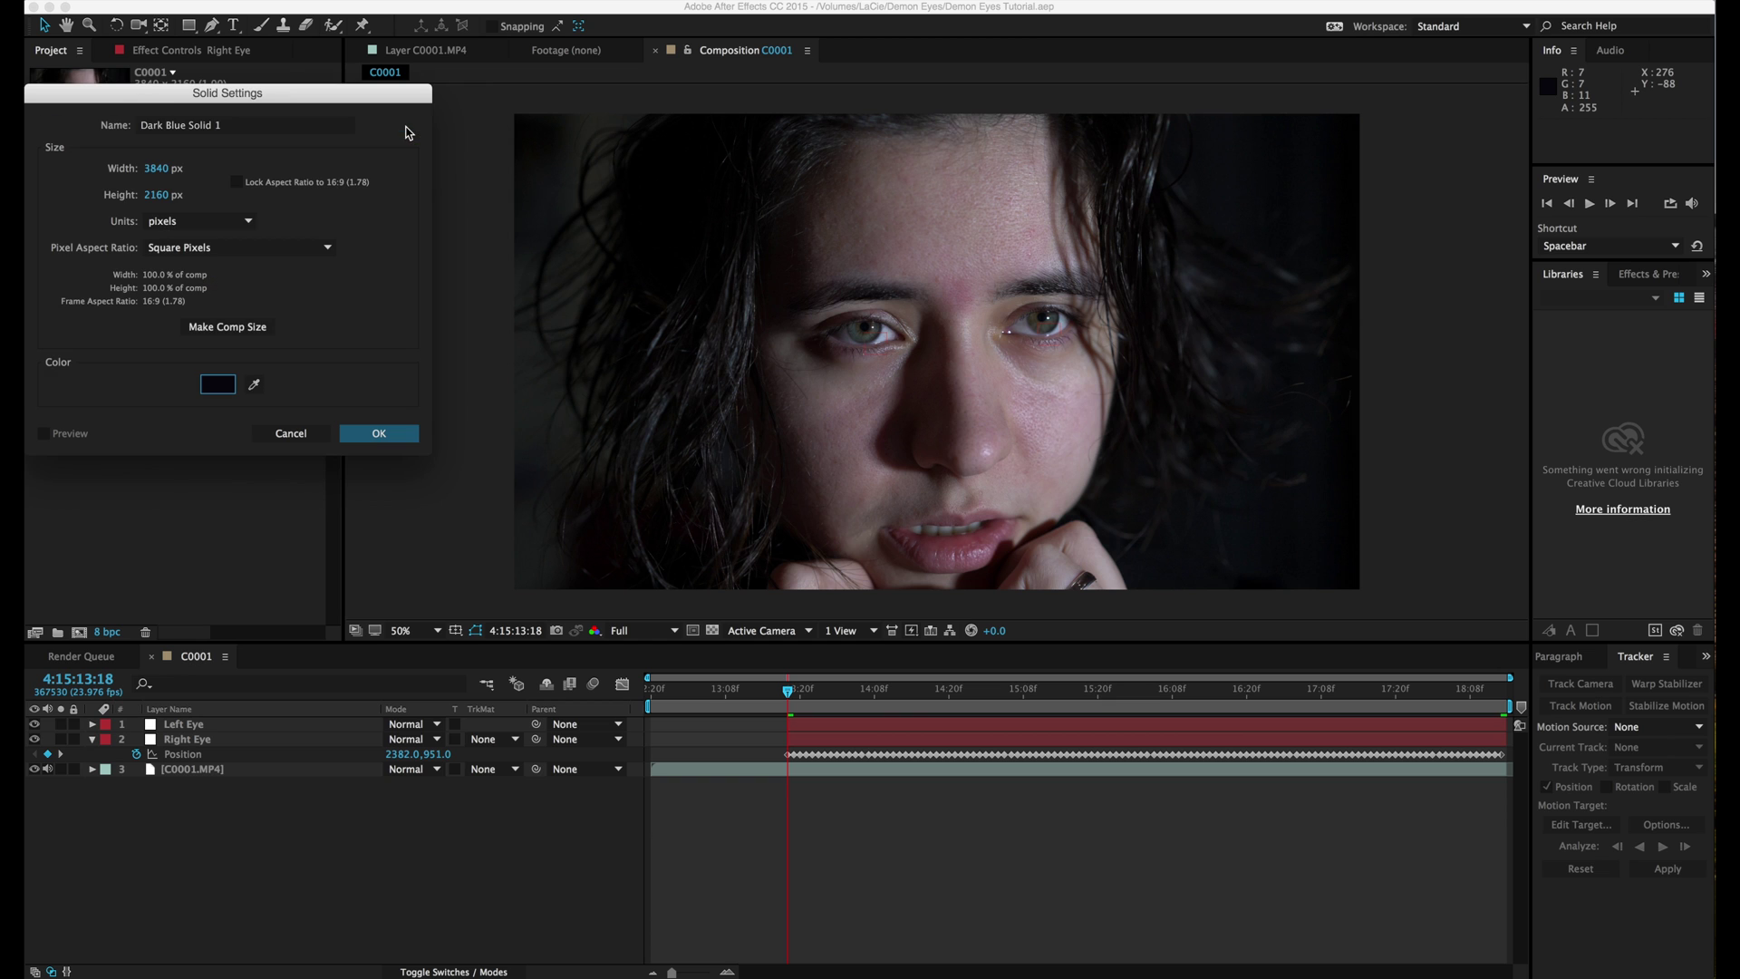
{"action": "left_click", "coordinate": [377, 434]}
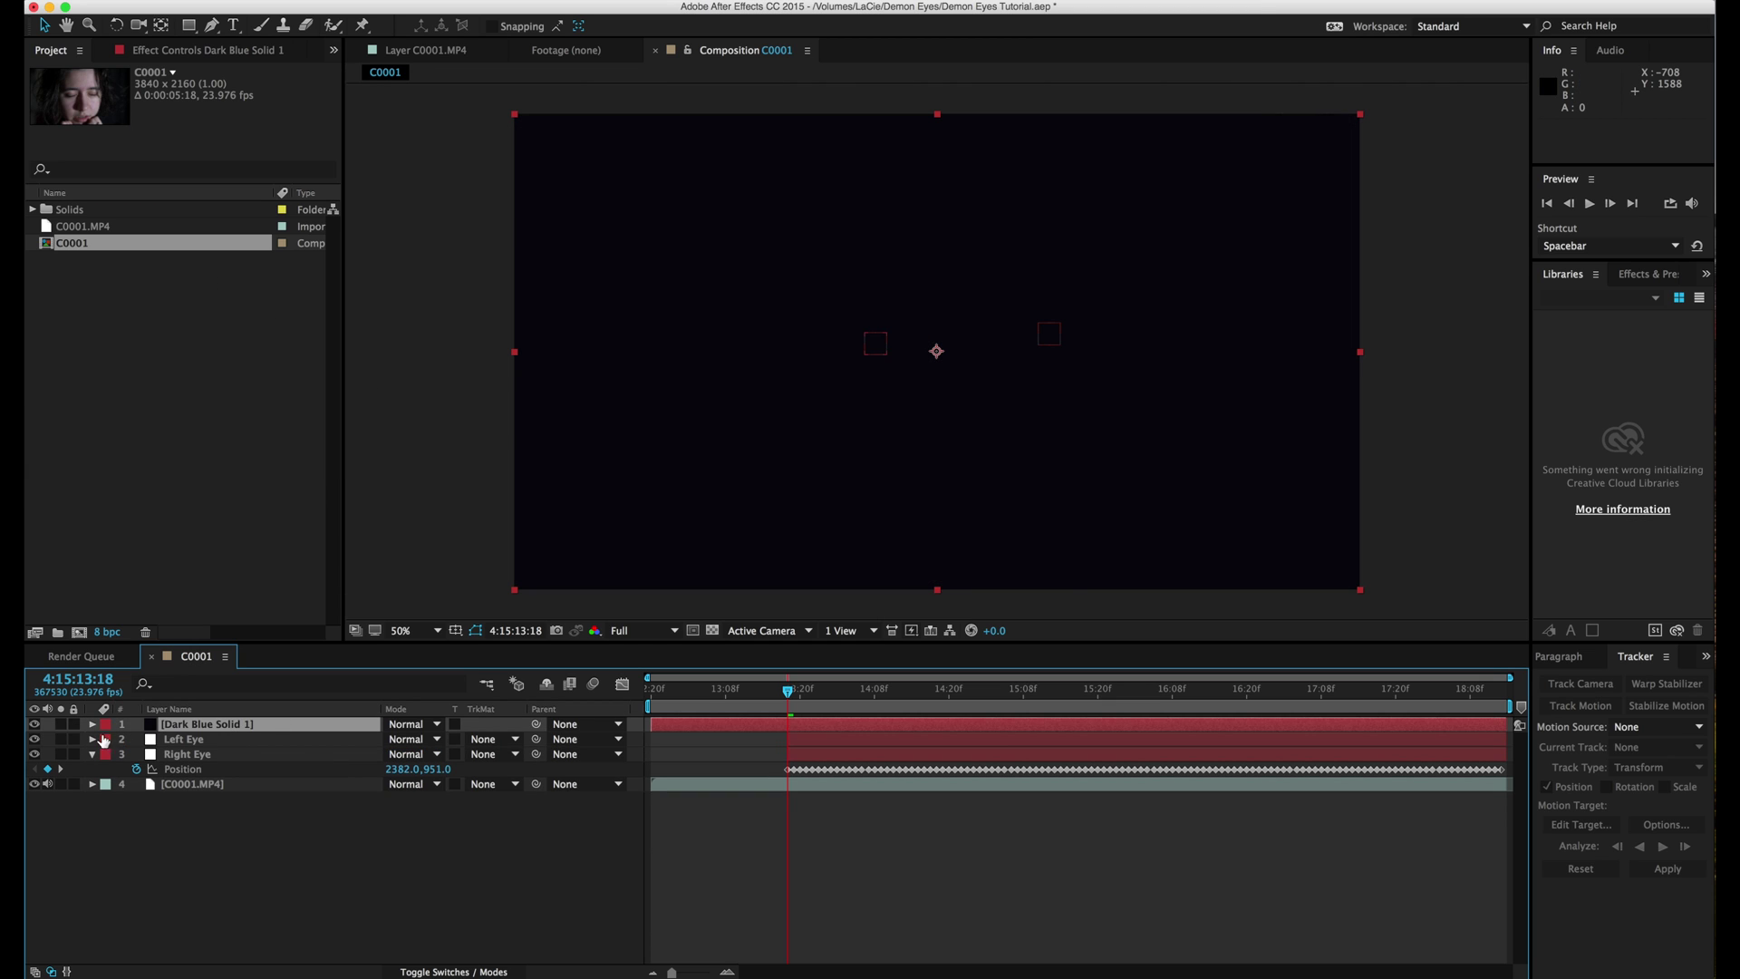
Hide the new dark blue solid and rename it "Left Fill".
{"action": "left_click", "coordinate": [34, 724]}
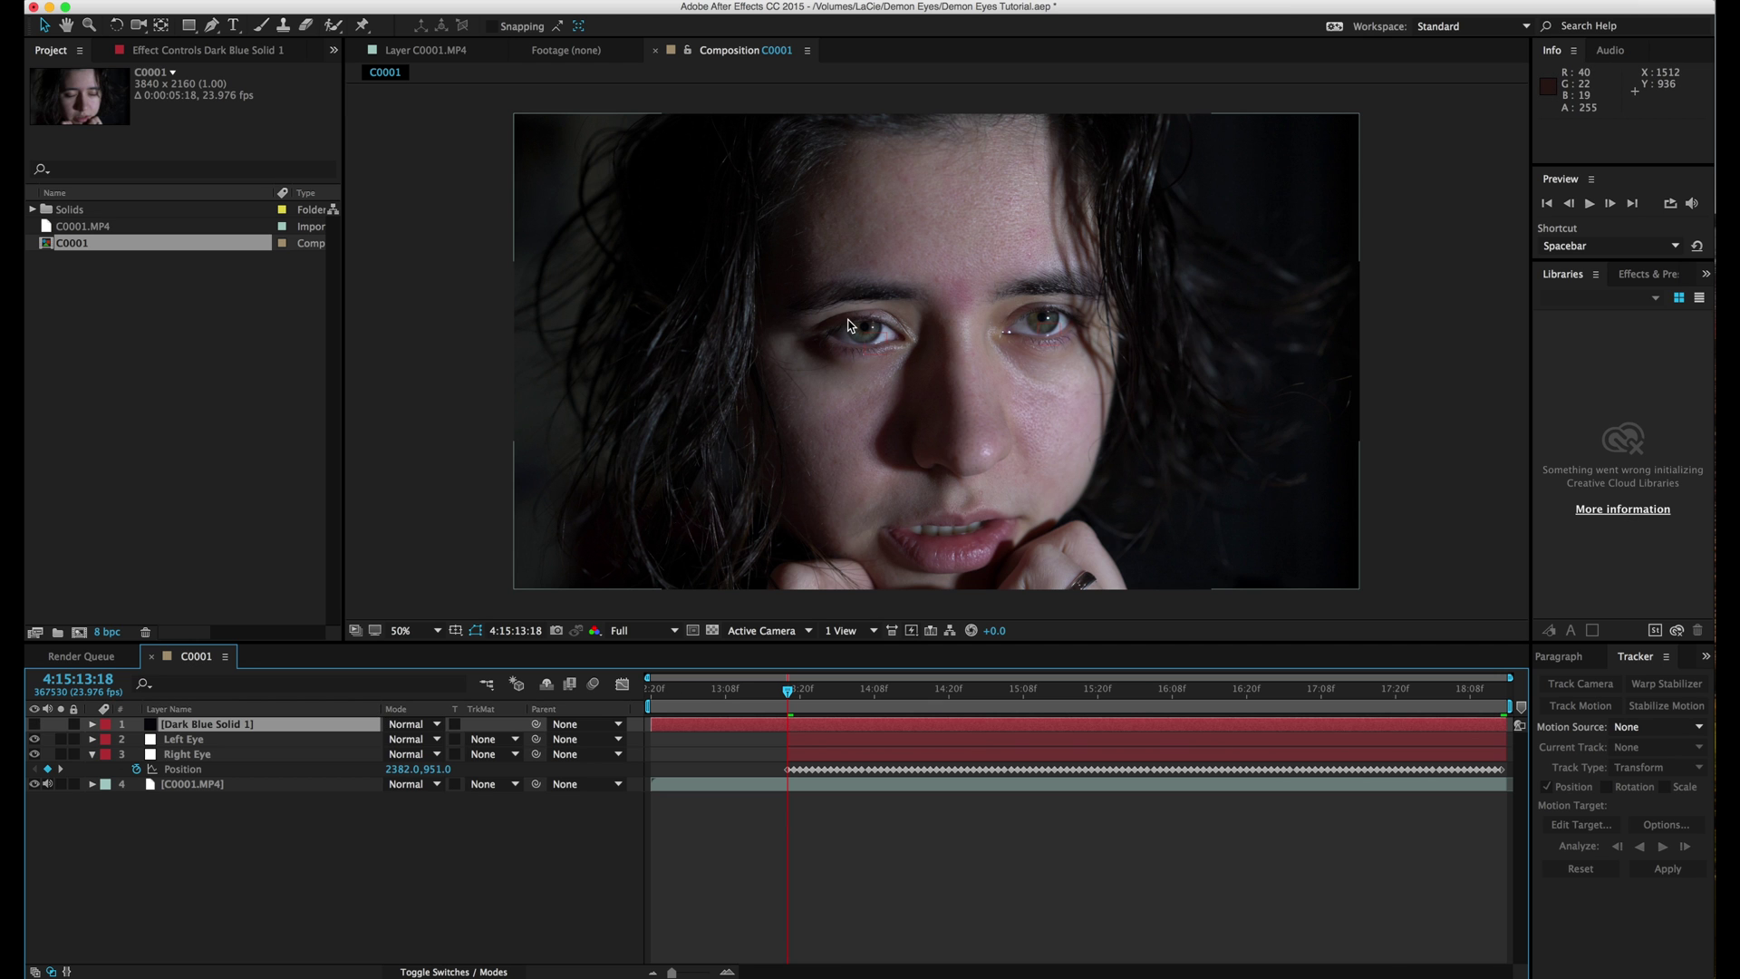
{"action": "scroll", "coordinate": [850, 324], "scroll_direction": "up", "scroll_amount": 2}
{"action": "scroll", "coordinate": [850, 325], "scroll_direction": "up", "scroll_amount": 2}
{"action": "scroll", "coordinate": [850, 325], "scroll_direction": "down", "scroll_amount": 2}
{"action": "scroll", "coordinate": [850, 324], "scroll_direction": "up", "scroll_amount": 1}
{"action": "left_click_drag", "start_coordinate": [904, 357], "coordinate": [1082, 414]}
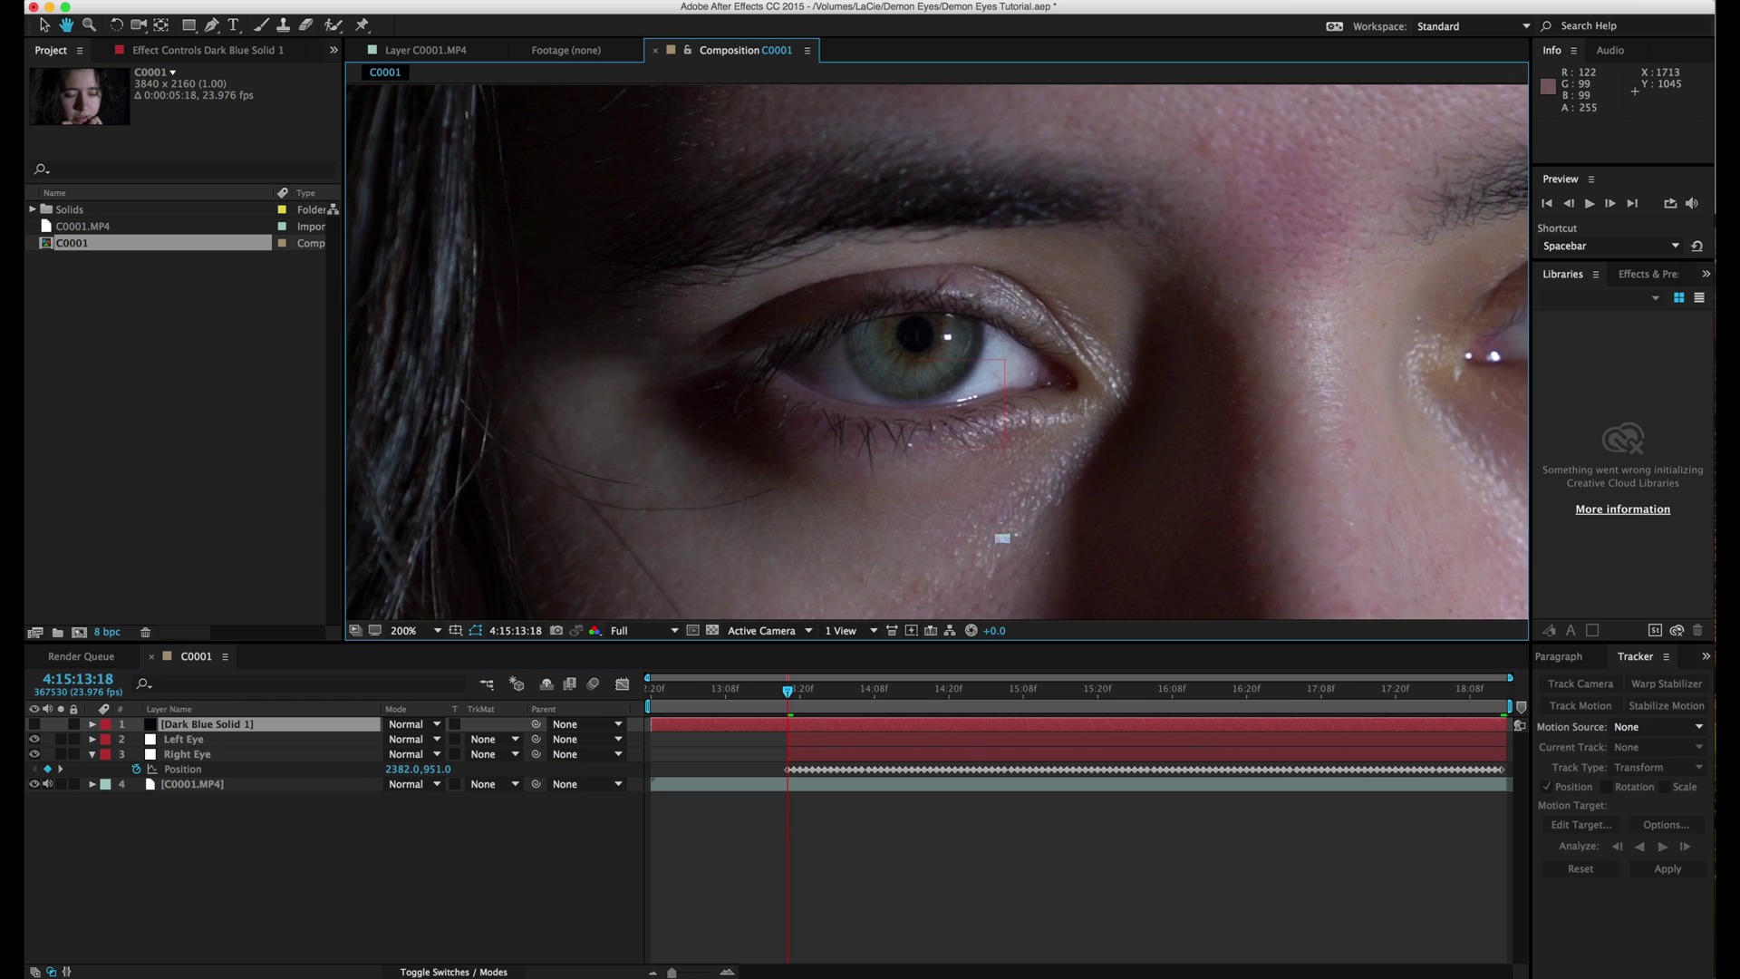
{"action": "left_click", "coordinate": [835, 723]}
{"action": "key", "text": "Return"}
{"action": "type", "text": "Left F"}
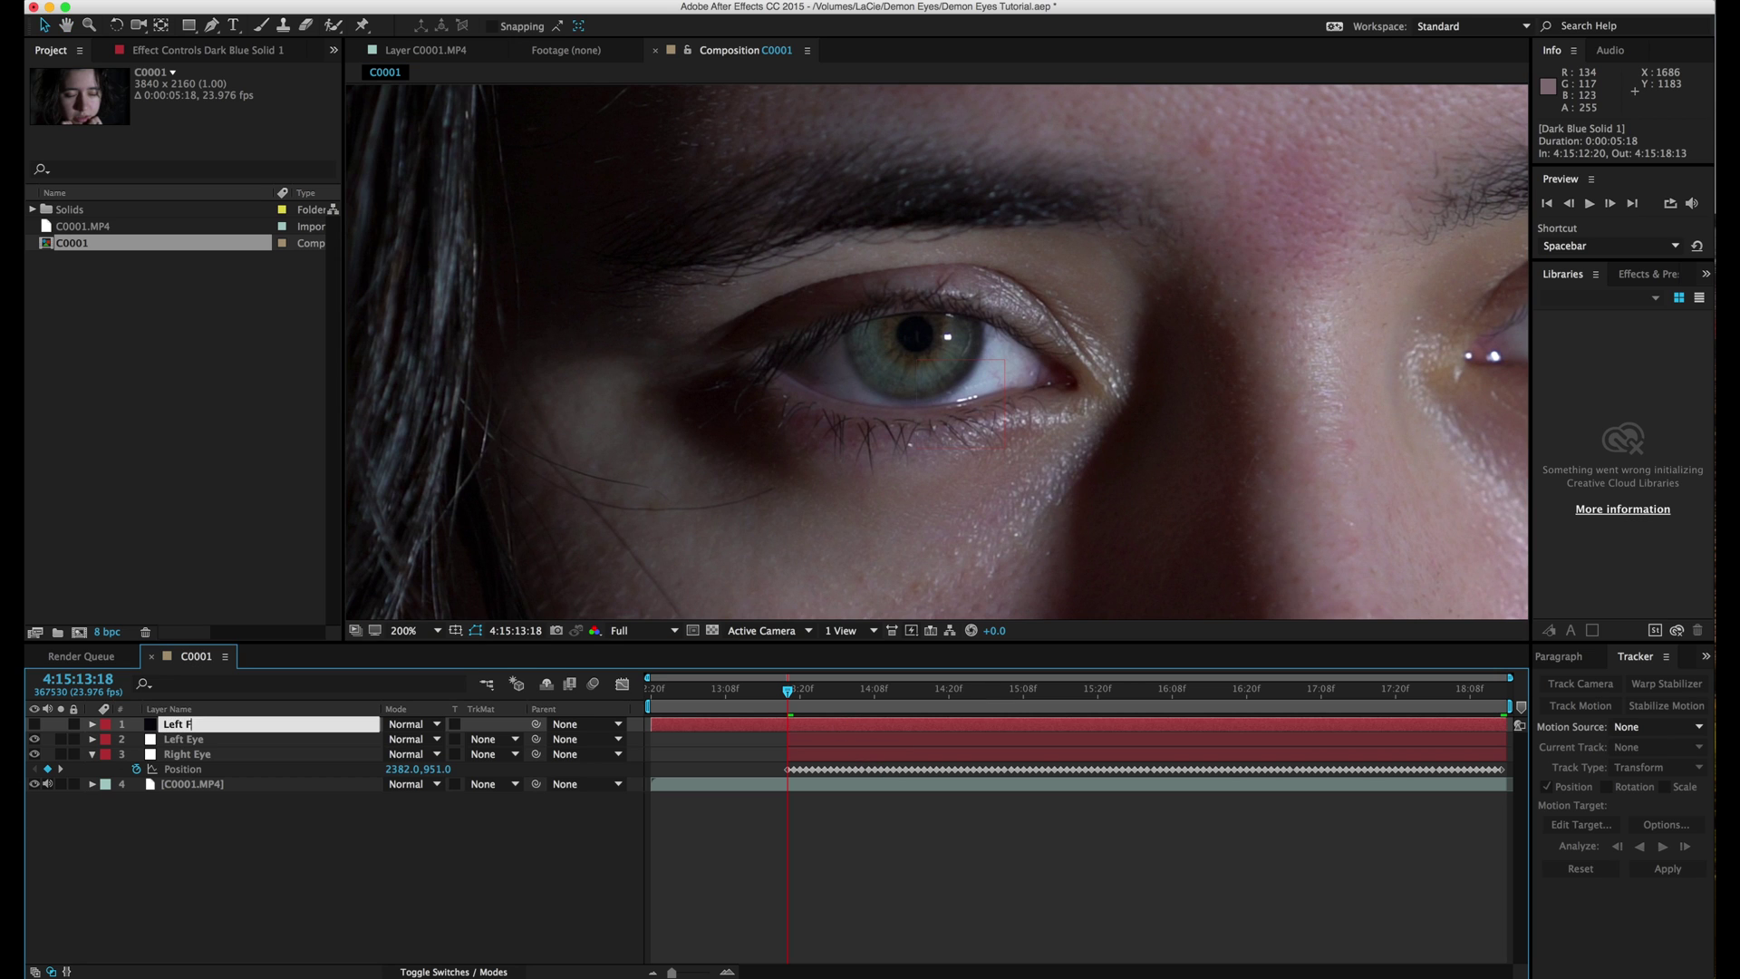
{"action": "type", "text": "ill"}
{"action": "key", "text": "Return"}
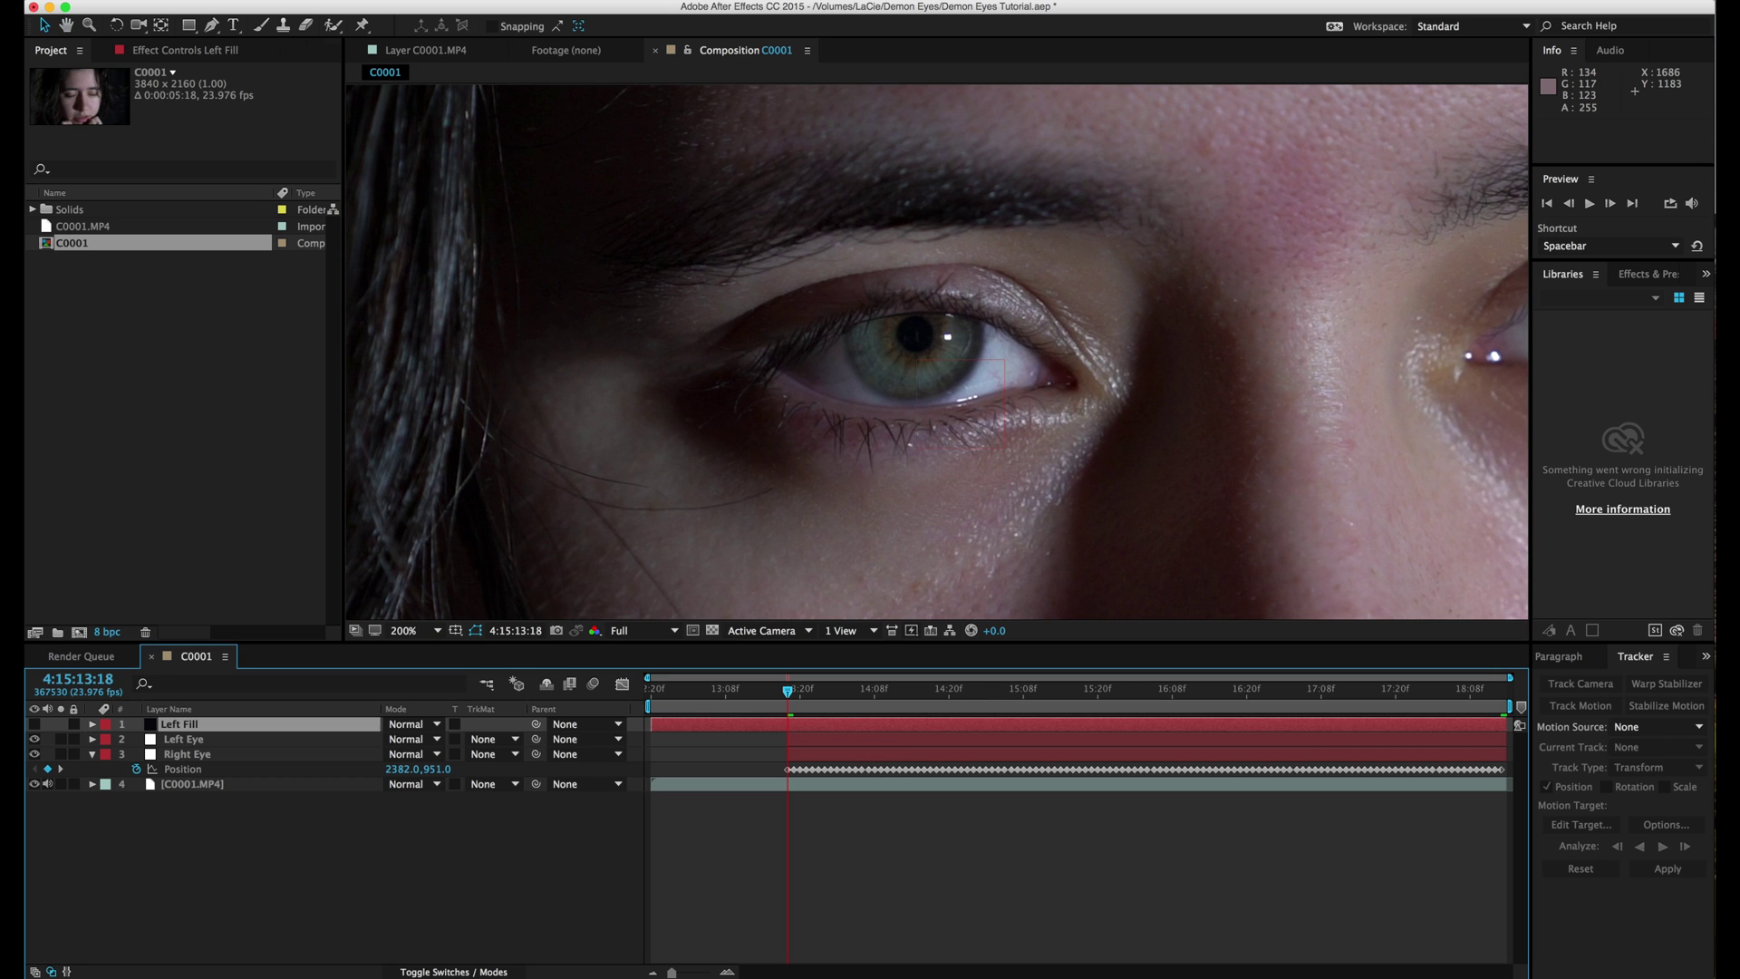
Draw a closed RotoBezier mask of 24 vertices on the Left Fill layer, following the lid edges of the left eye with the Pen tool.
{"action": "left_click", "coordinate": [211, 25]}
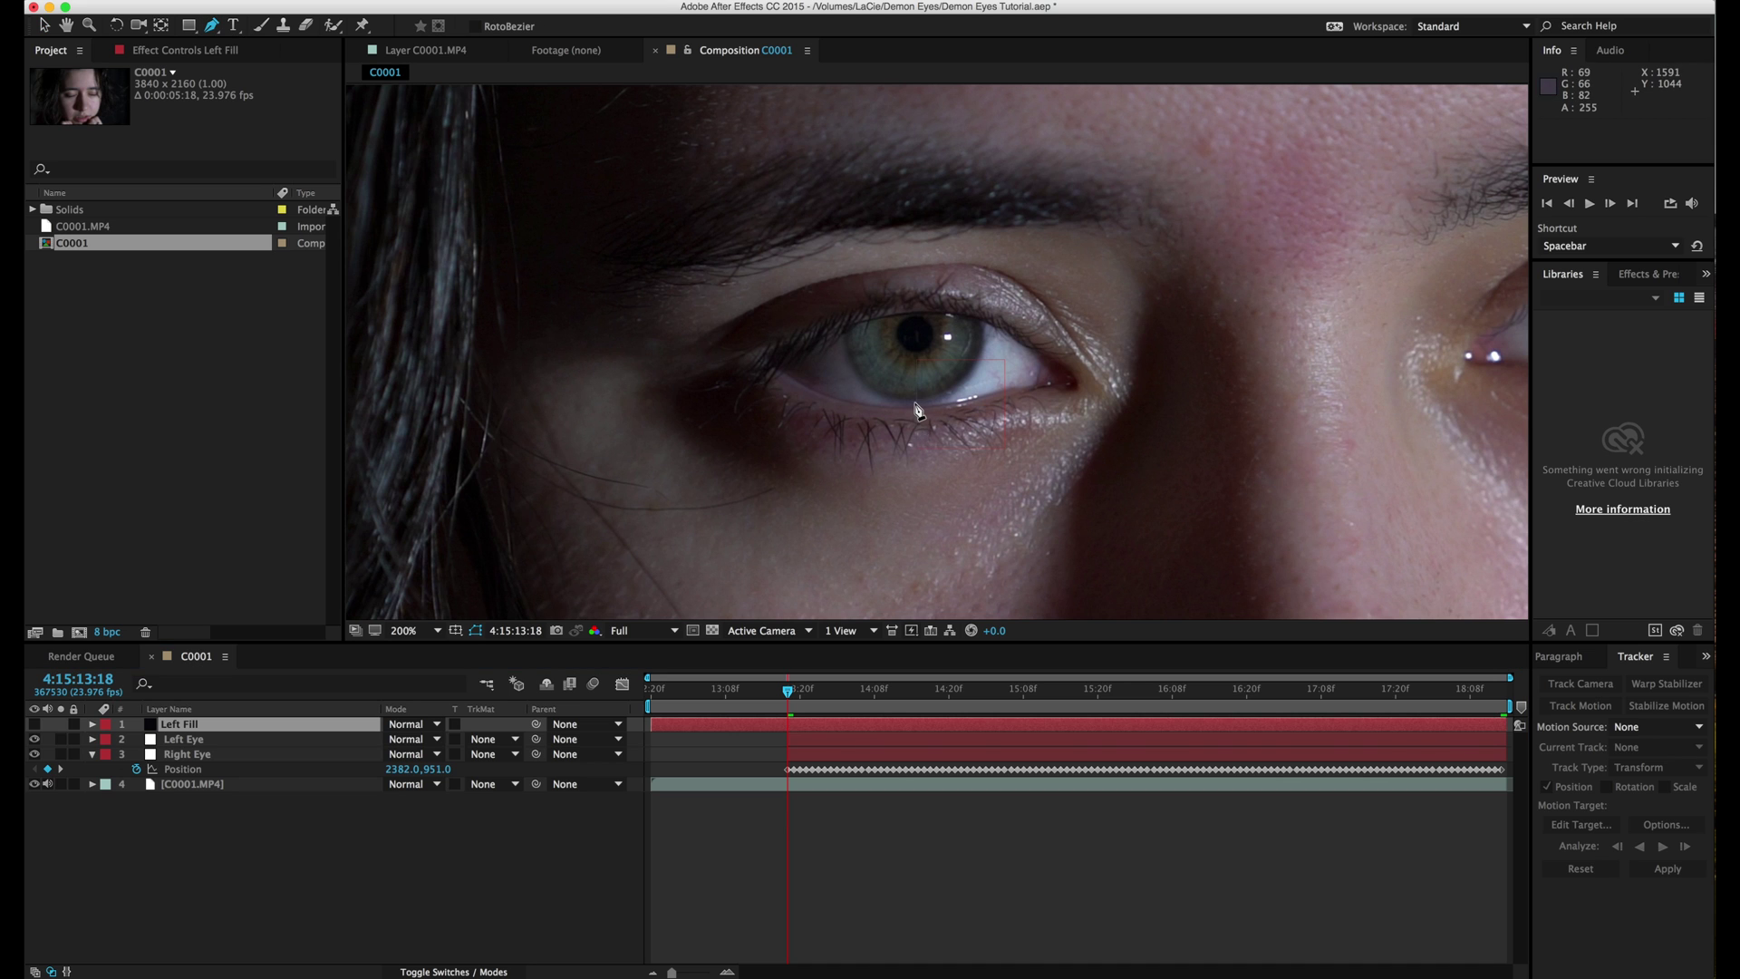
{"action": "key", "text": "period"}
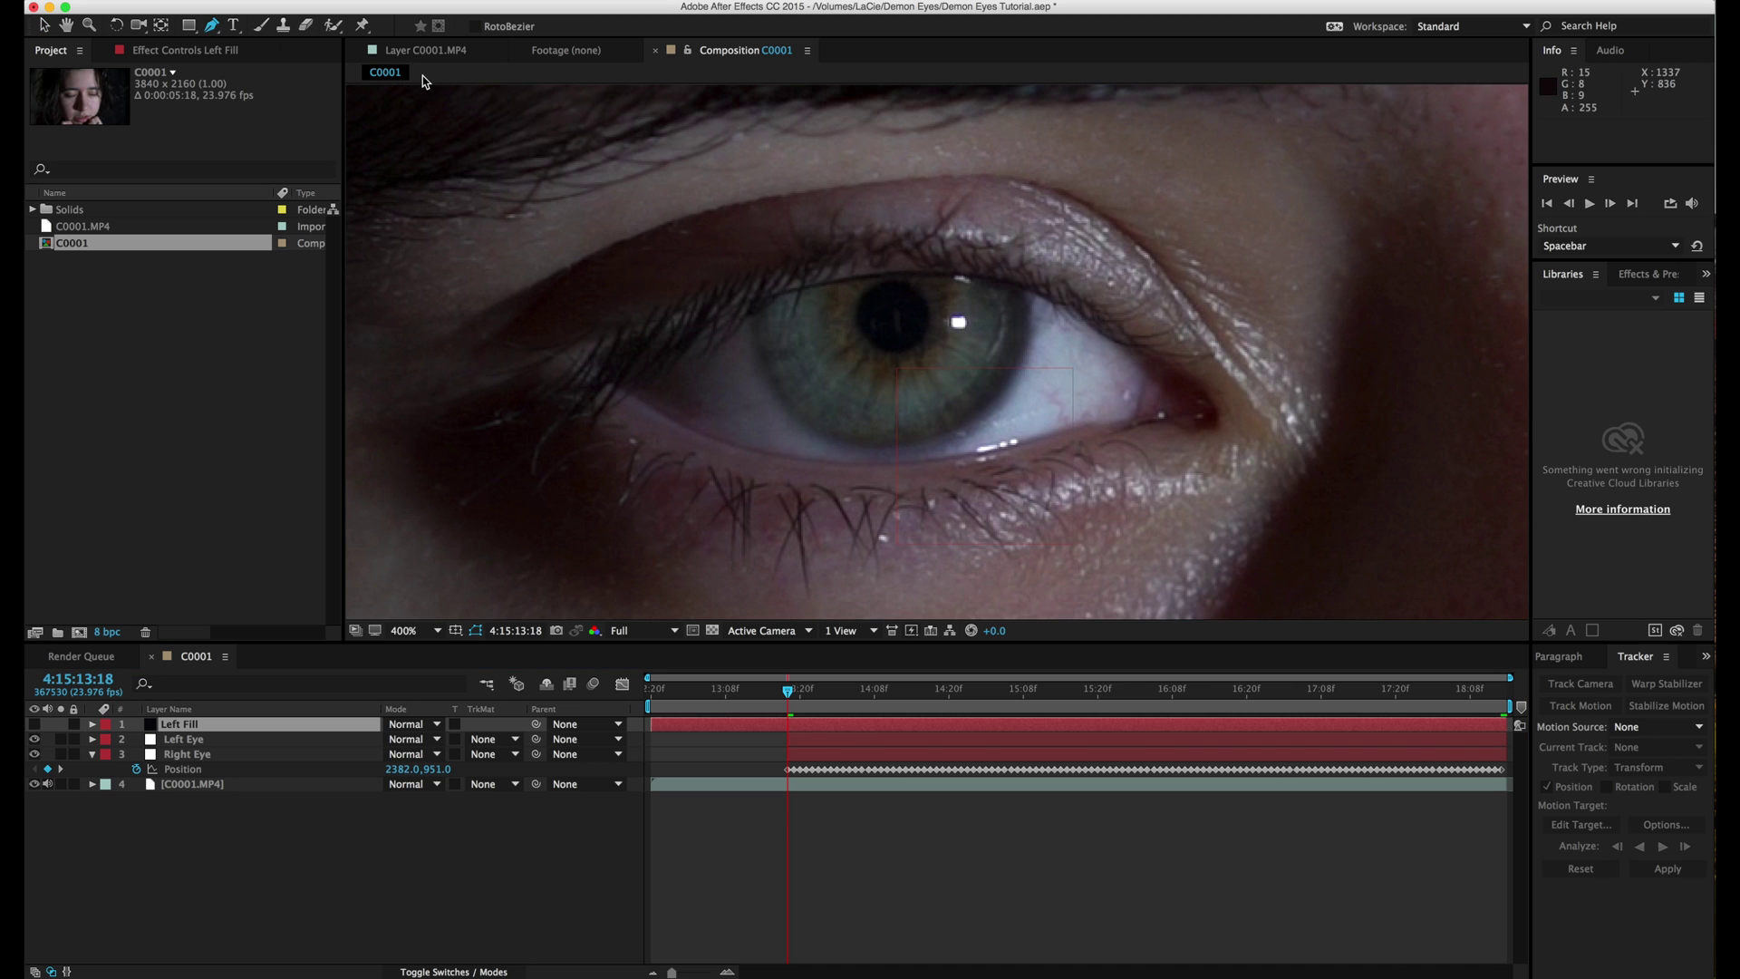
{"action": "left_click", "coordinate": [473, 26]}
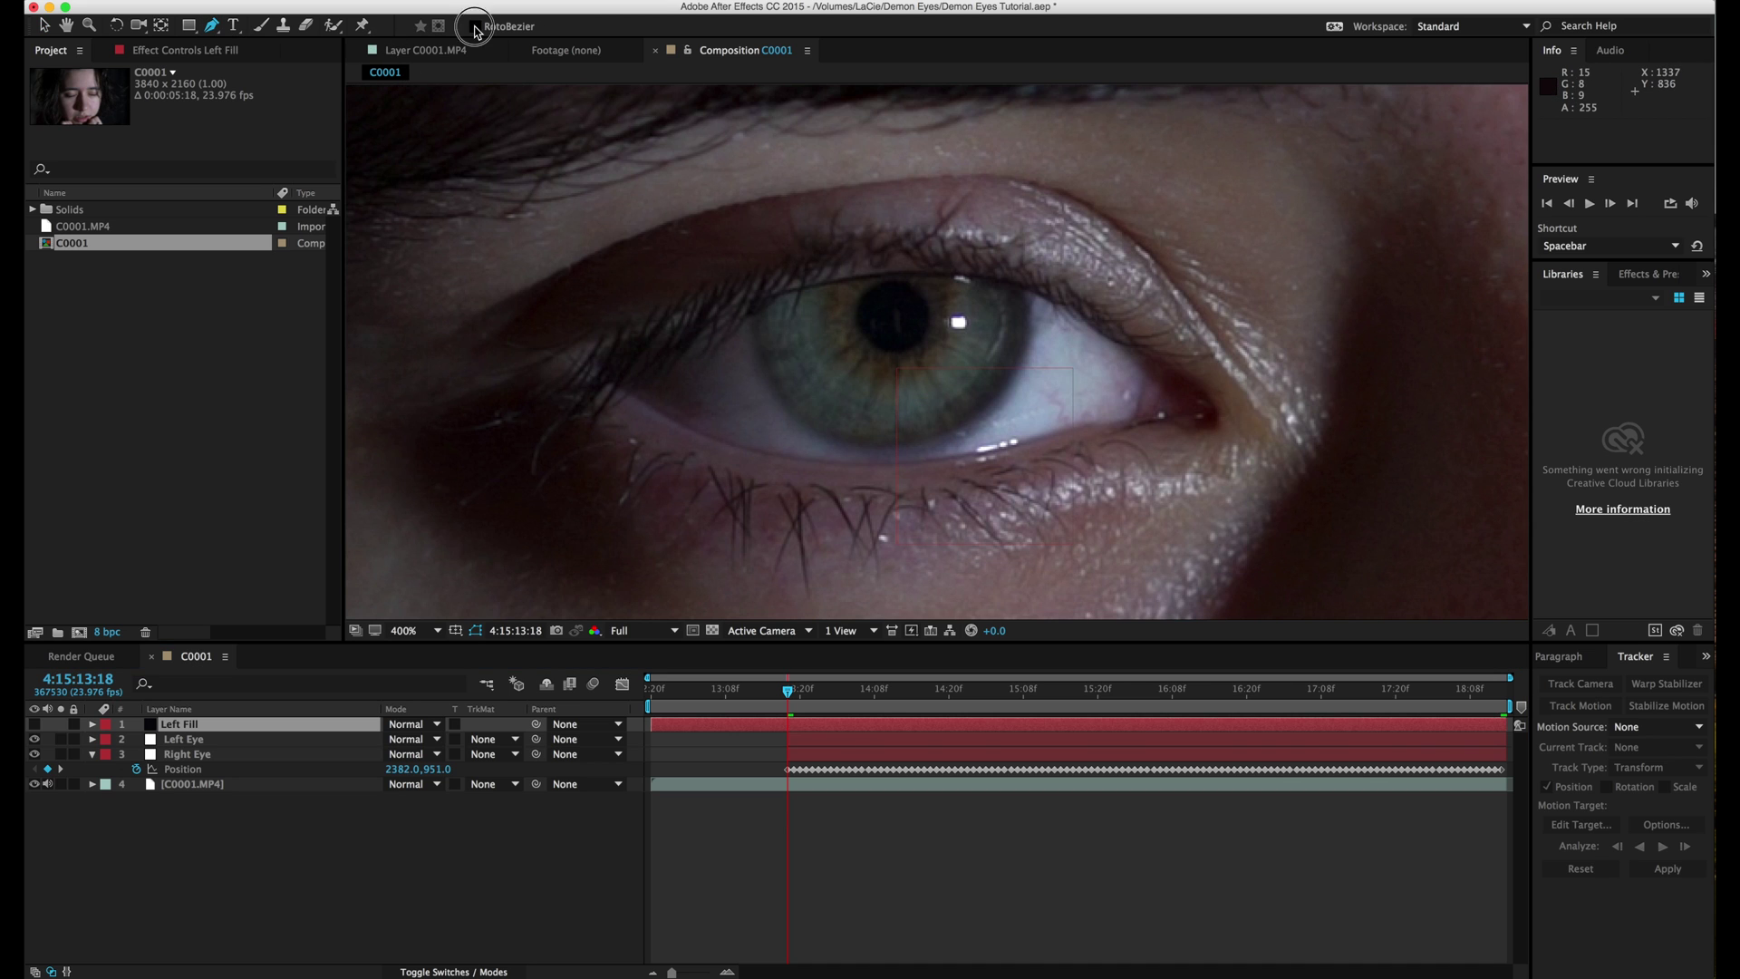
{"action": "left_click", "coordinate": [847, 464]}
{"action": "left_click", "coordinate": [922, 462]}
{"action": "left_click", "coordinate": [1004, 452]}
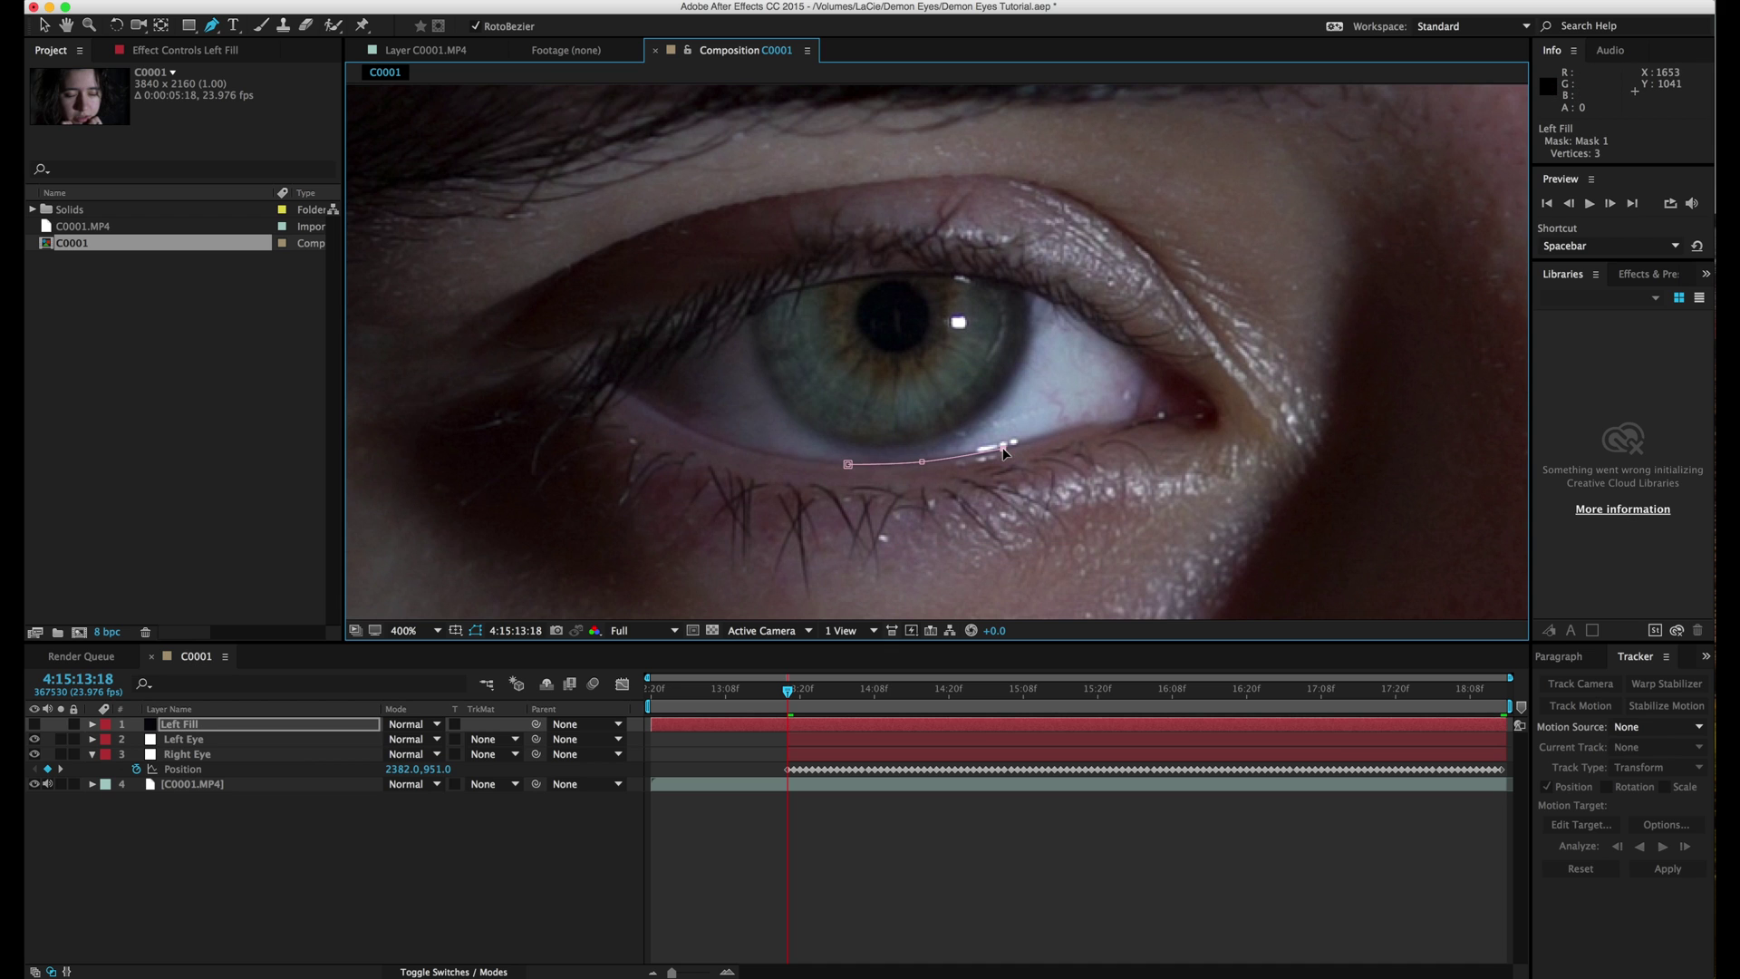
{"action": "left_click", "coordinate": [1074, 431]}
{"action": "left_click", "coordinate": [1107, 423]}
{"action": "left_click", "coordinate": [1144, 399]}
{"action": "left_click_drag", "start_coordinate": [1144, 399], "coordinate": [1161, 409]}
{"action": "left_click", "coordinate": [1170, 379]}
{"action": "left_click", "coordinate": [1147, 354]}
{"action": "left_click", "coordinate": [1106, 325]}
{"action": "left_click", "coordinate": [1052, 300]}
{"action": "left_click", "coordinate": [1002, 278]}
{"action": "left_click", "coordinate": [917, 274]}
{"action": "left_click", "coordinate": [848, 279]}
{"action": "left_click", "coordinate": [784, 292]}
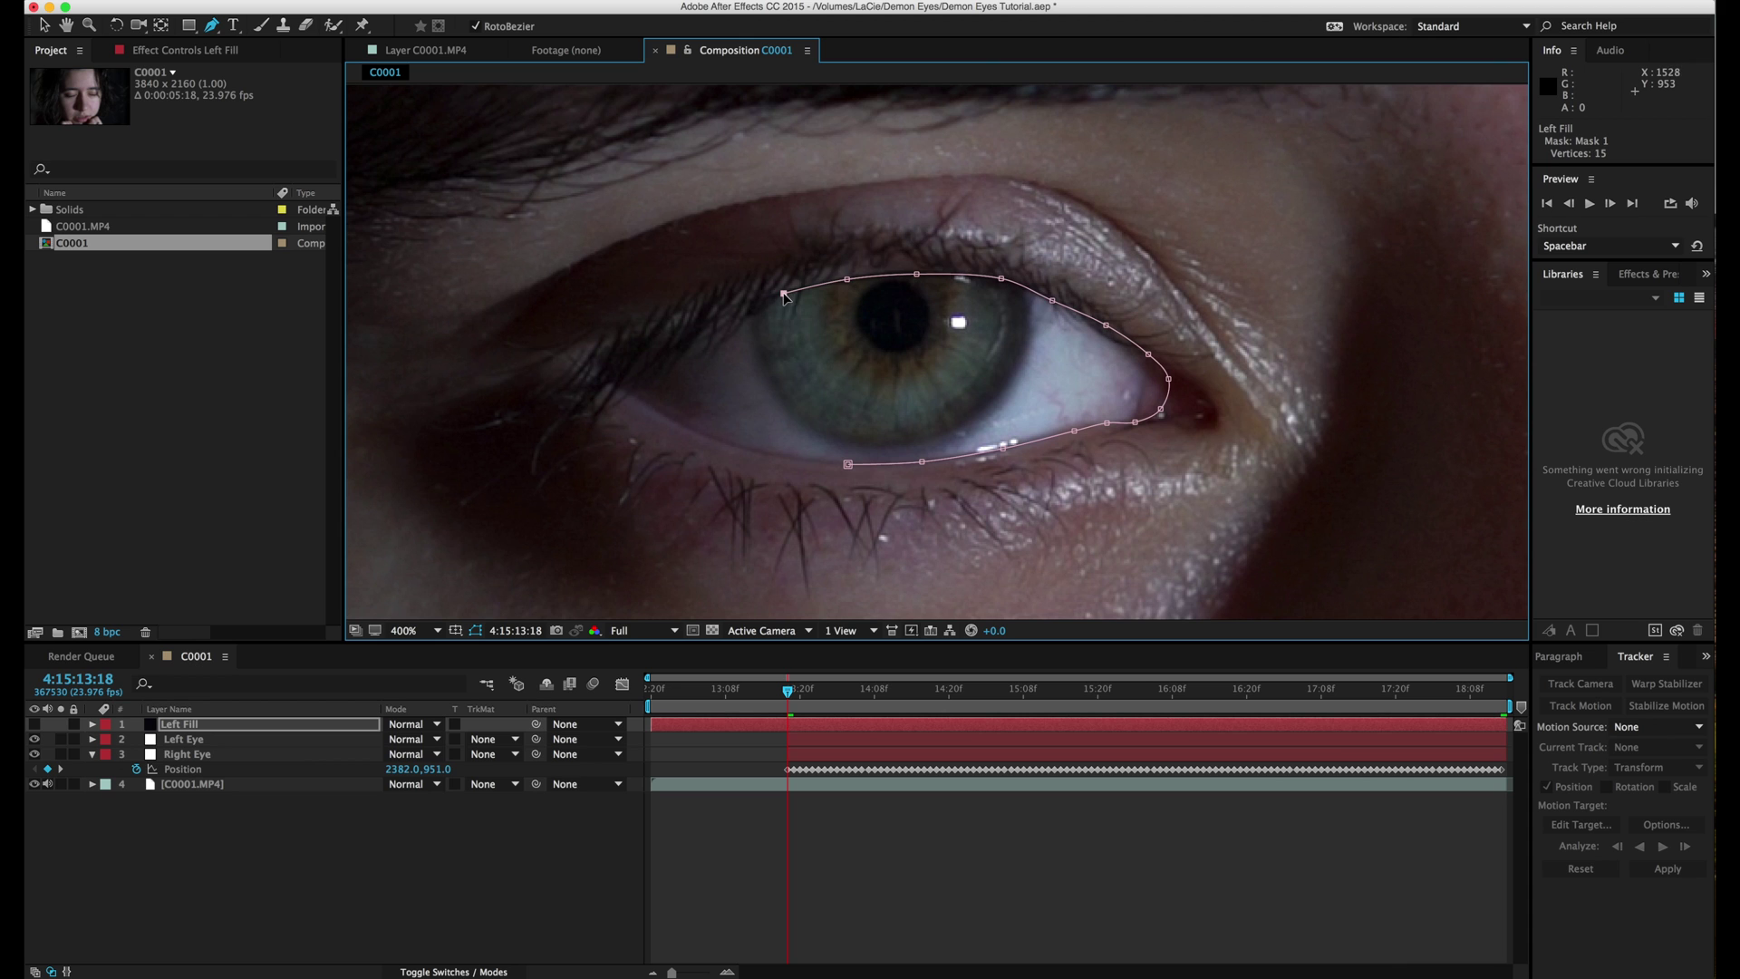
{"action": "left_click", "coordinate": [721, 312]}
{"action": "left_click", "coordinate": [681, 328]}
{"action": "left_click", "coordinate": [638, 338]}
{"action": "left_click", "coordinate": [605, 352]}
{"action": "left_click", "coordinate": [596, 369]}
{"action": "left_click", "coordinate": [620, 391]}
{"action": "left_click", "coordinate": [672, 421]}
{"action": "left_click", "coordinate": [724, 442]}
{"action": "left_click", "coordinate": [778, 457]}
{"action": "left_click", "coordinate": [847, 465]}
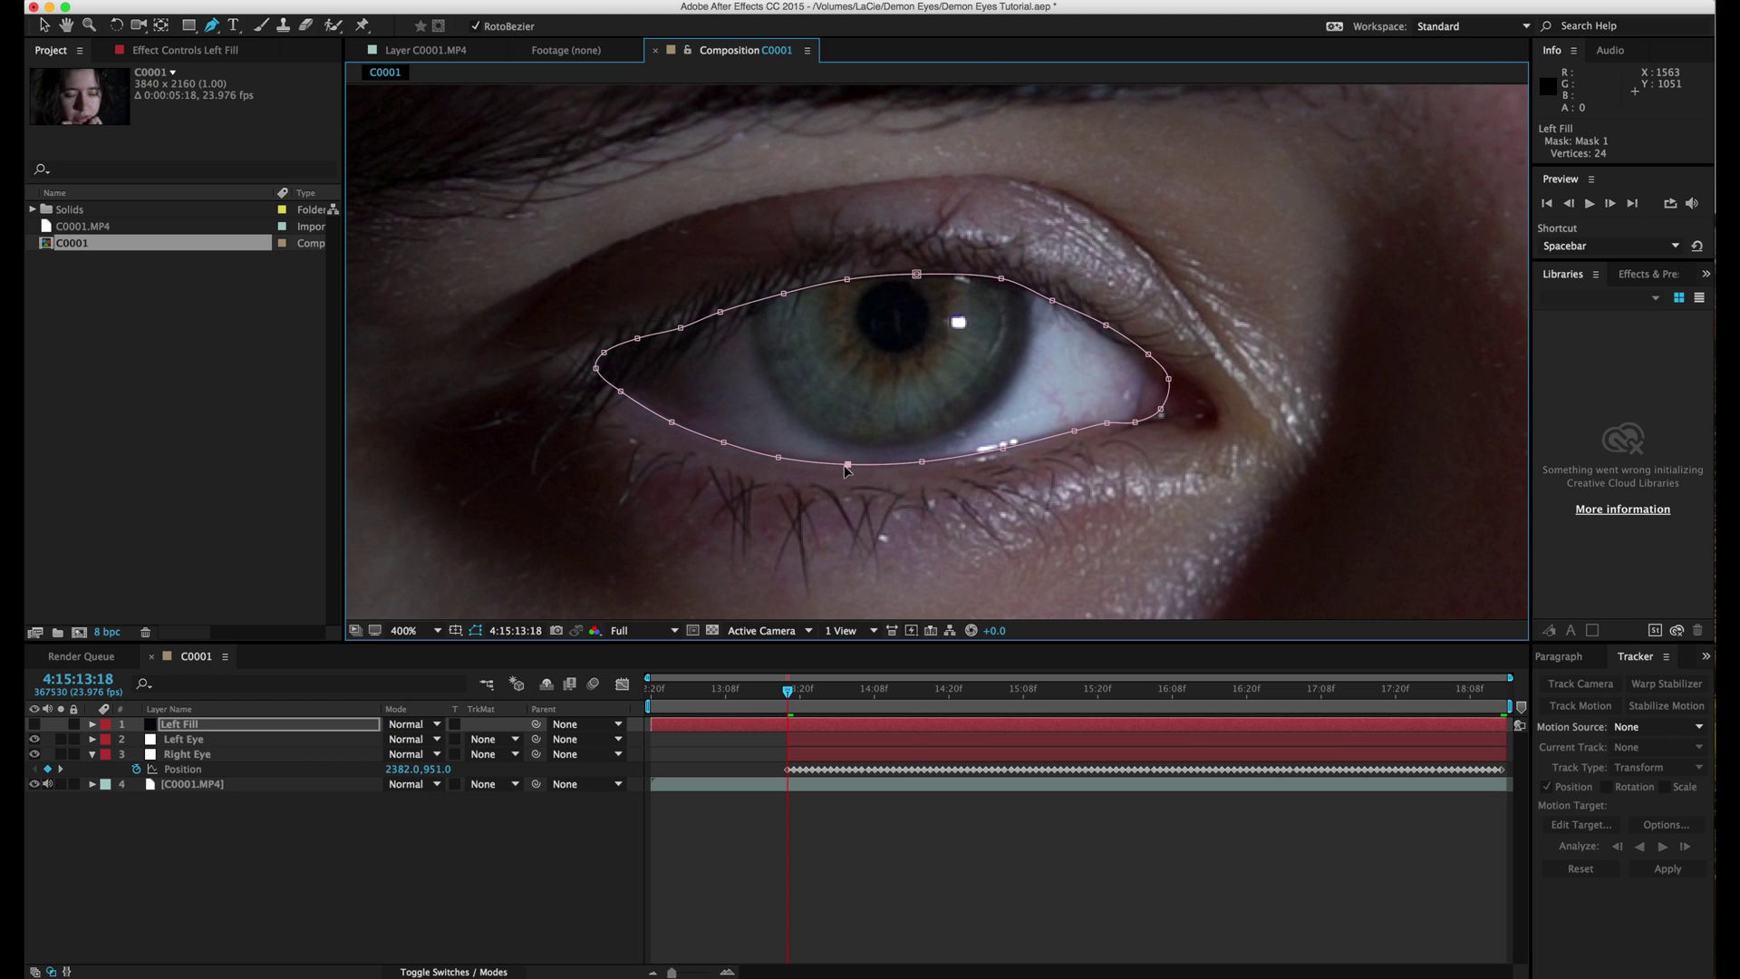
Set a Mask Path keyframe on Left Fill at 4:15:13:18 and parent the layer to the Left Eye null.
{"action": "key", "text": "m"}
{"action": "key", "text": "m"}
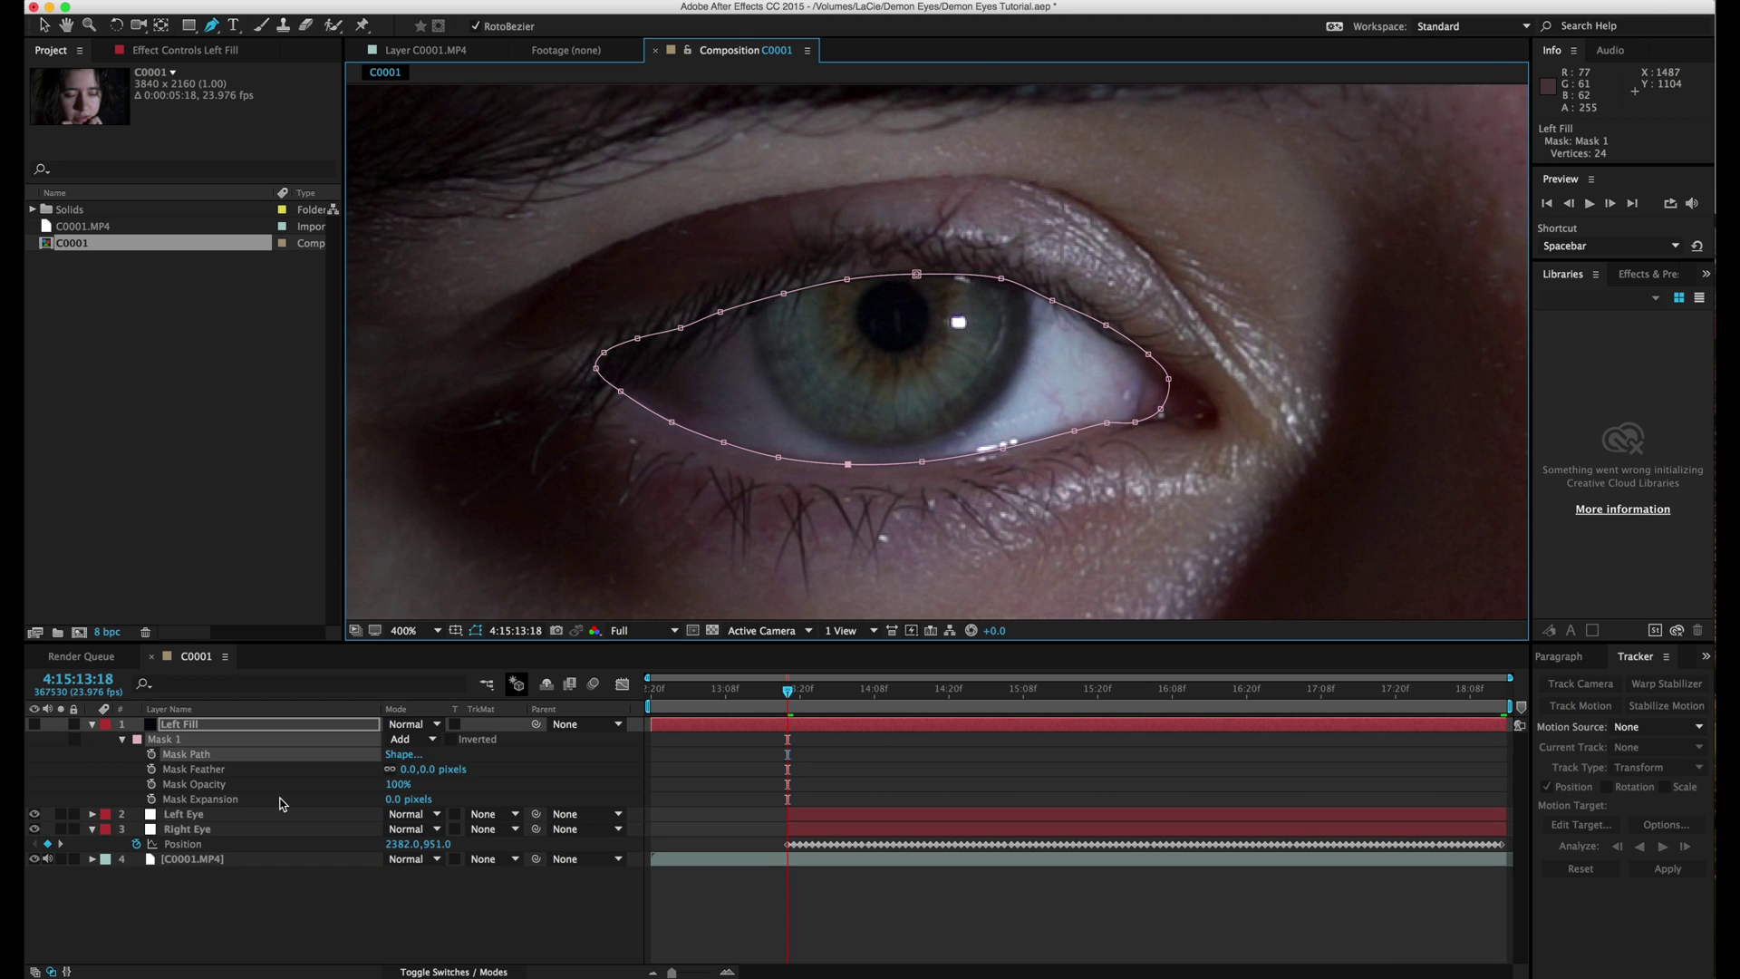
{"action": "left_click", "coordinate": [151, 754]}
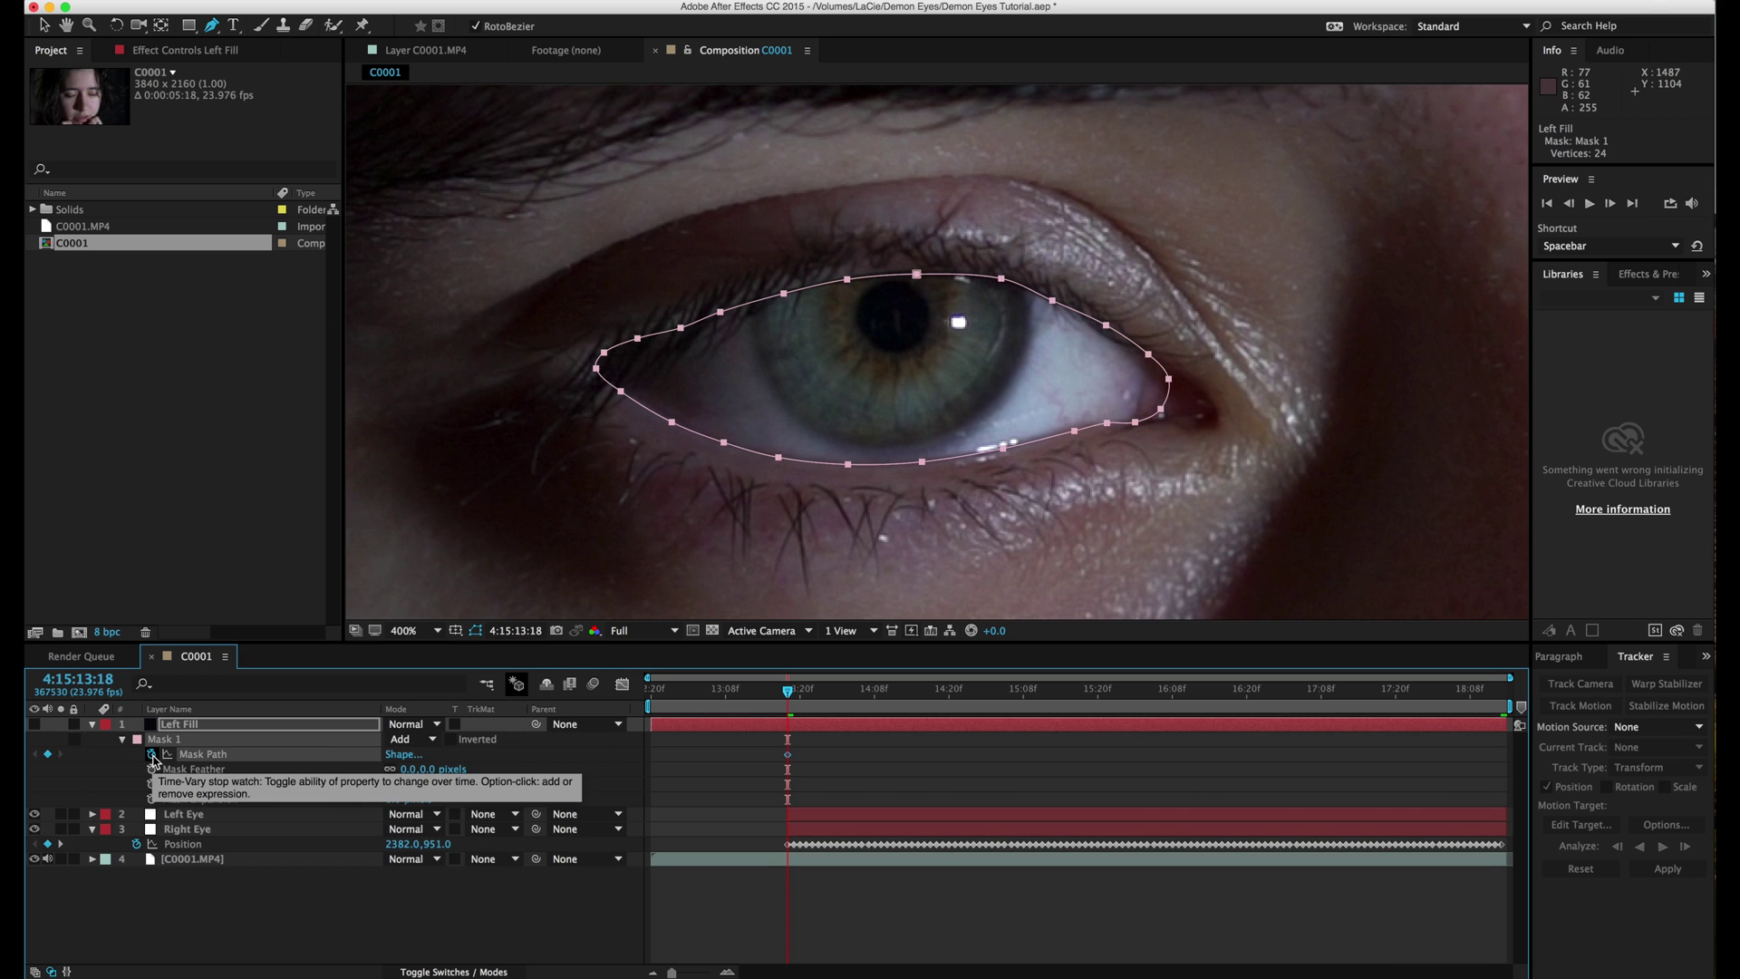
{"action": "left_click", "coordinate": [563, 730]}
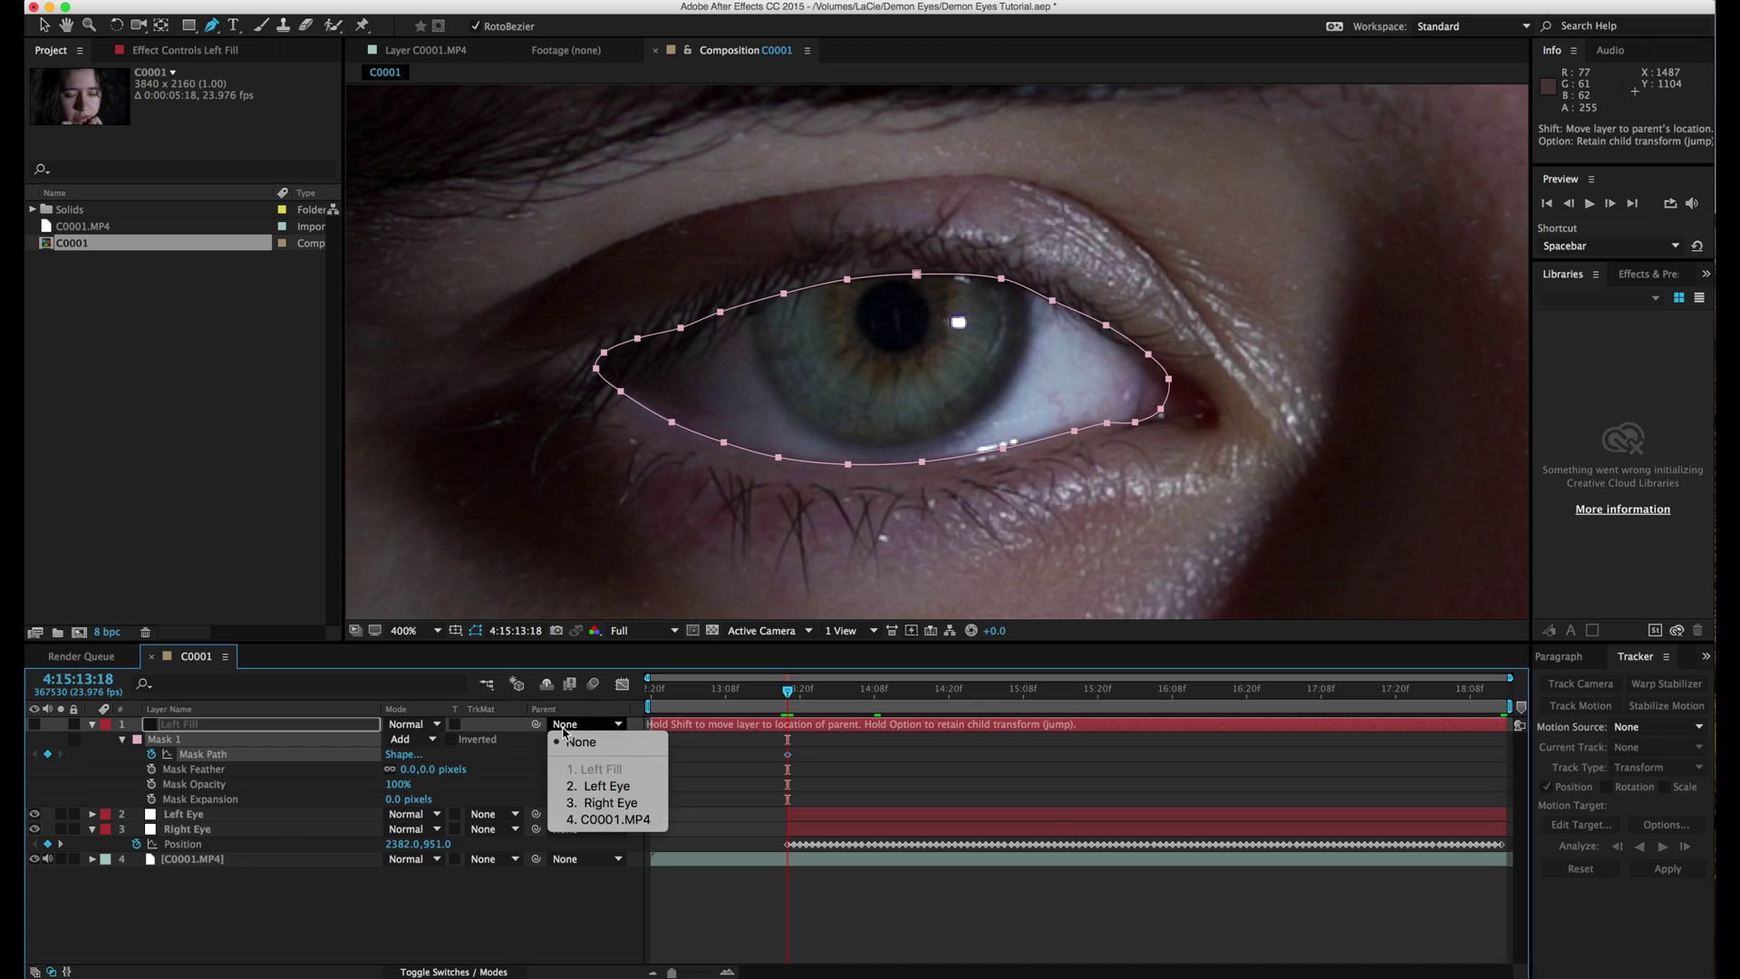
{"action": "left_click", "coordinate": [603, 787]}
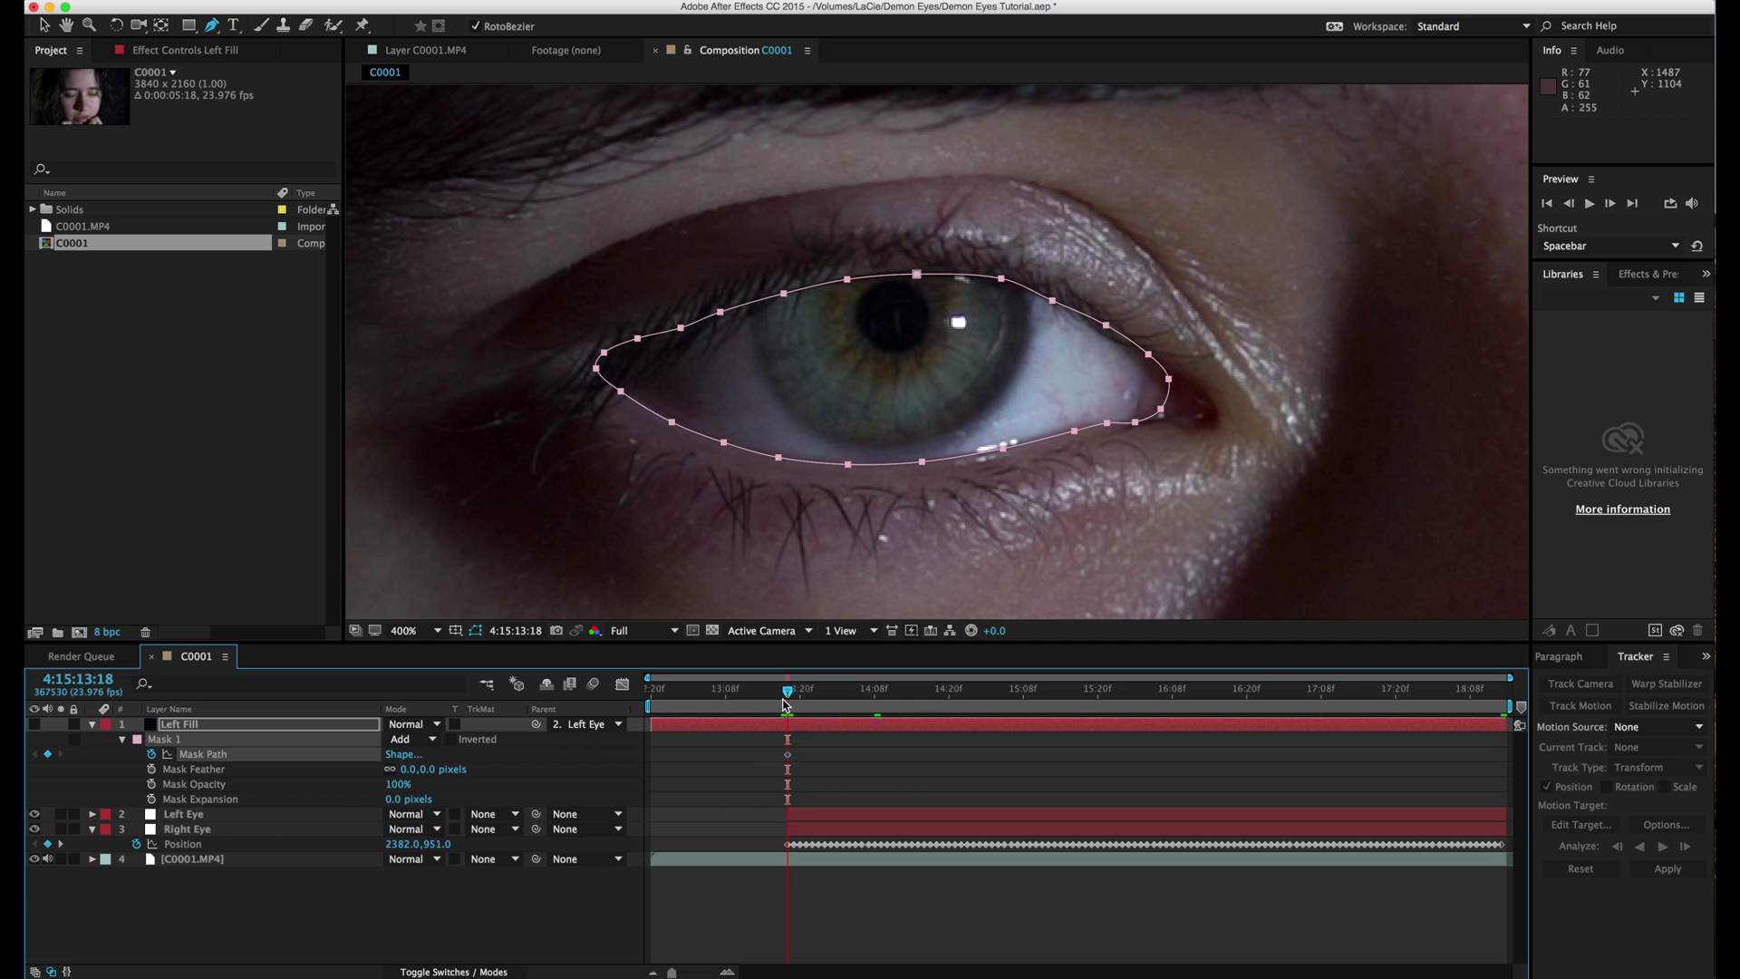
Go to 4:15:14:08 and shift the entire Left Fill mask path slightly to realign it with the eye opening.
{"action": "scroll", "coordinate": [921, 350], "scroll_direction": "down", "scroll_amount": 6}
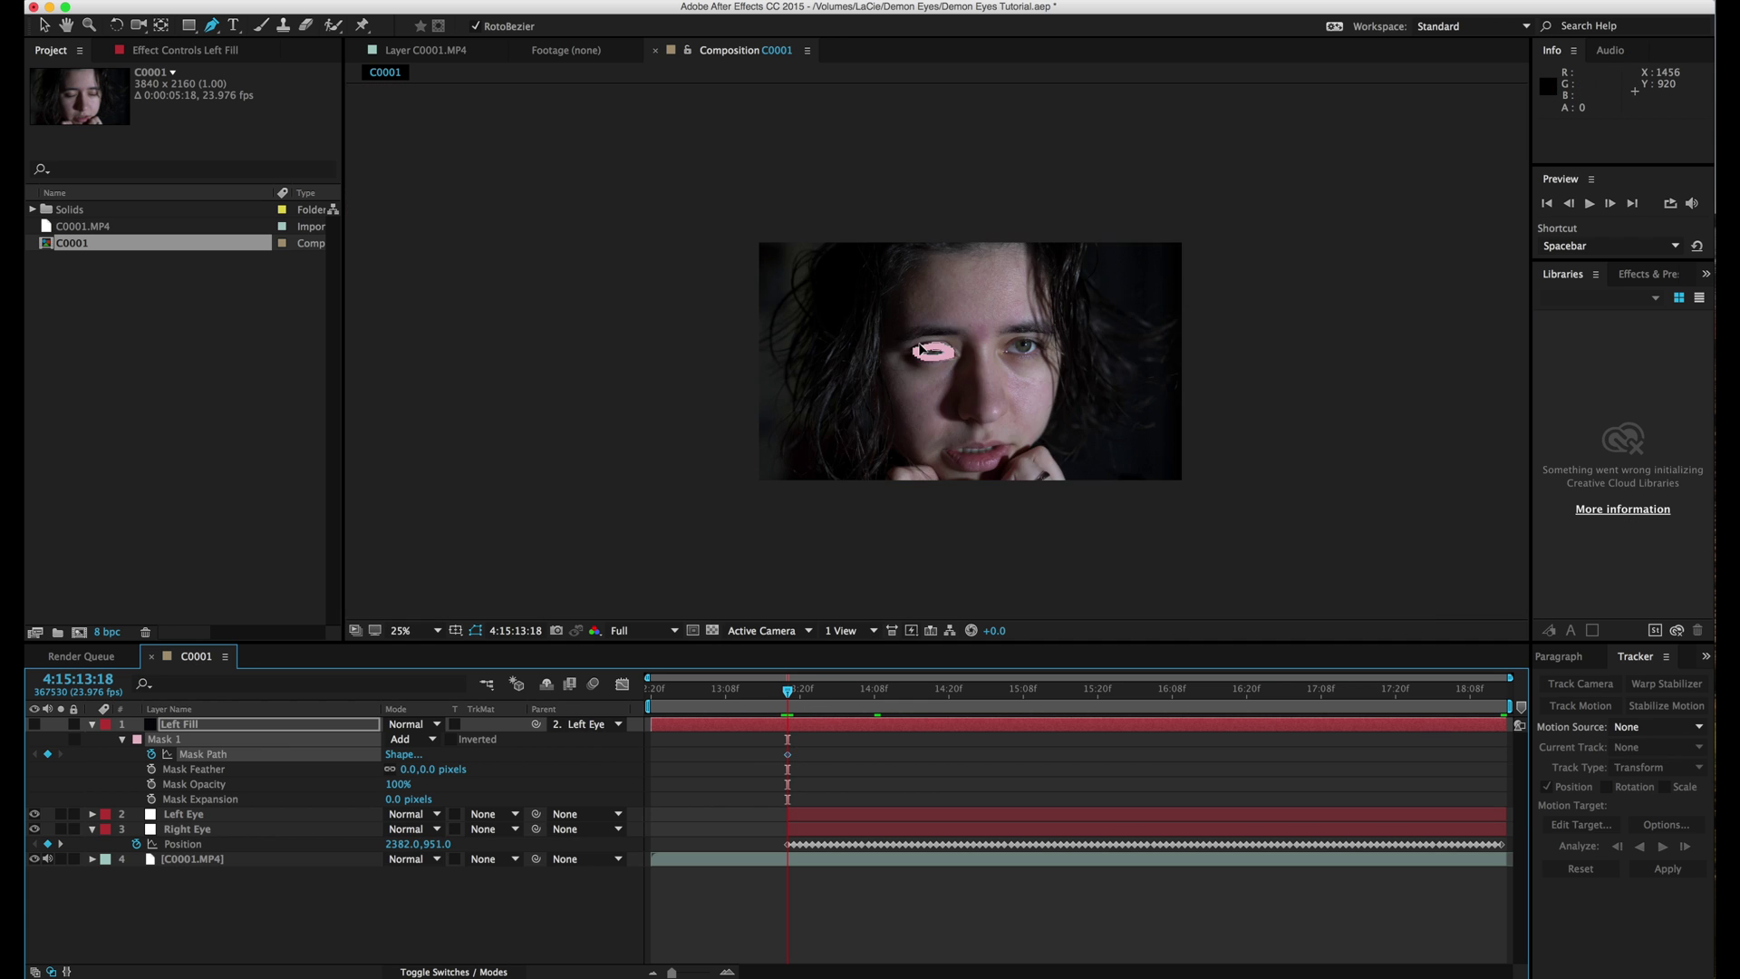
{"action": "scroll", "coordinate": [921, 350], "scroll_direction": "up", "scroll_amount": 1}
{"action": "key", "text": "v"}
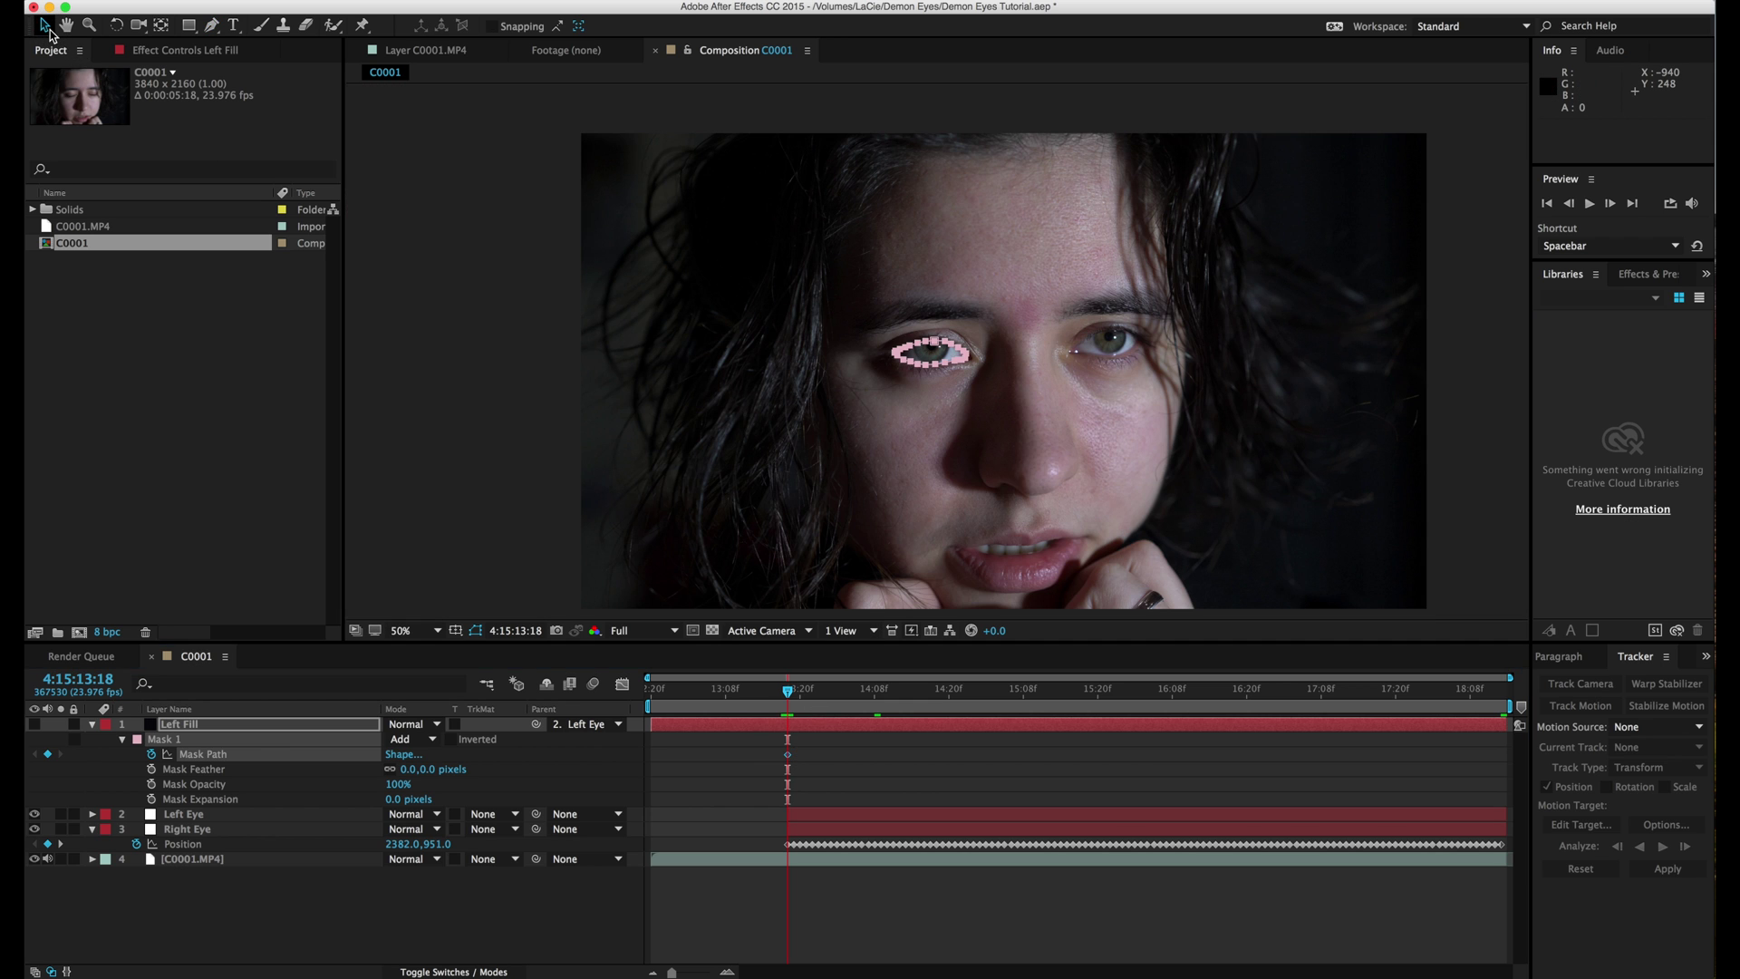
{"action": "key", "text": "period"}
{"action": "key", "text": "period"}
{"action": "left_click", "coordinate": [201, 755]}
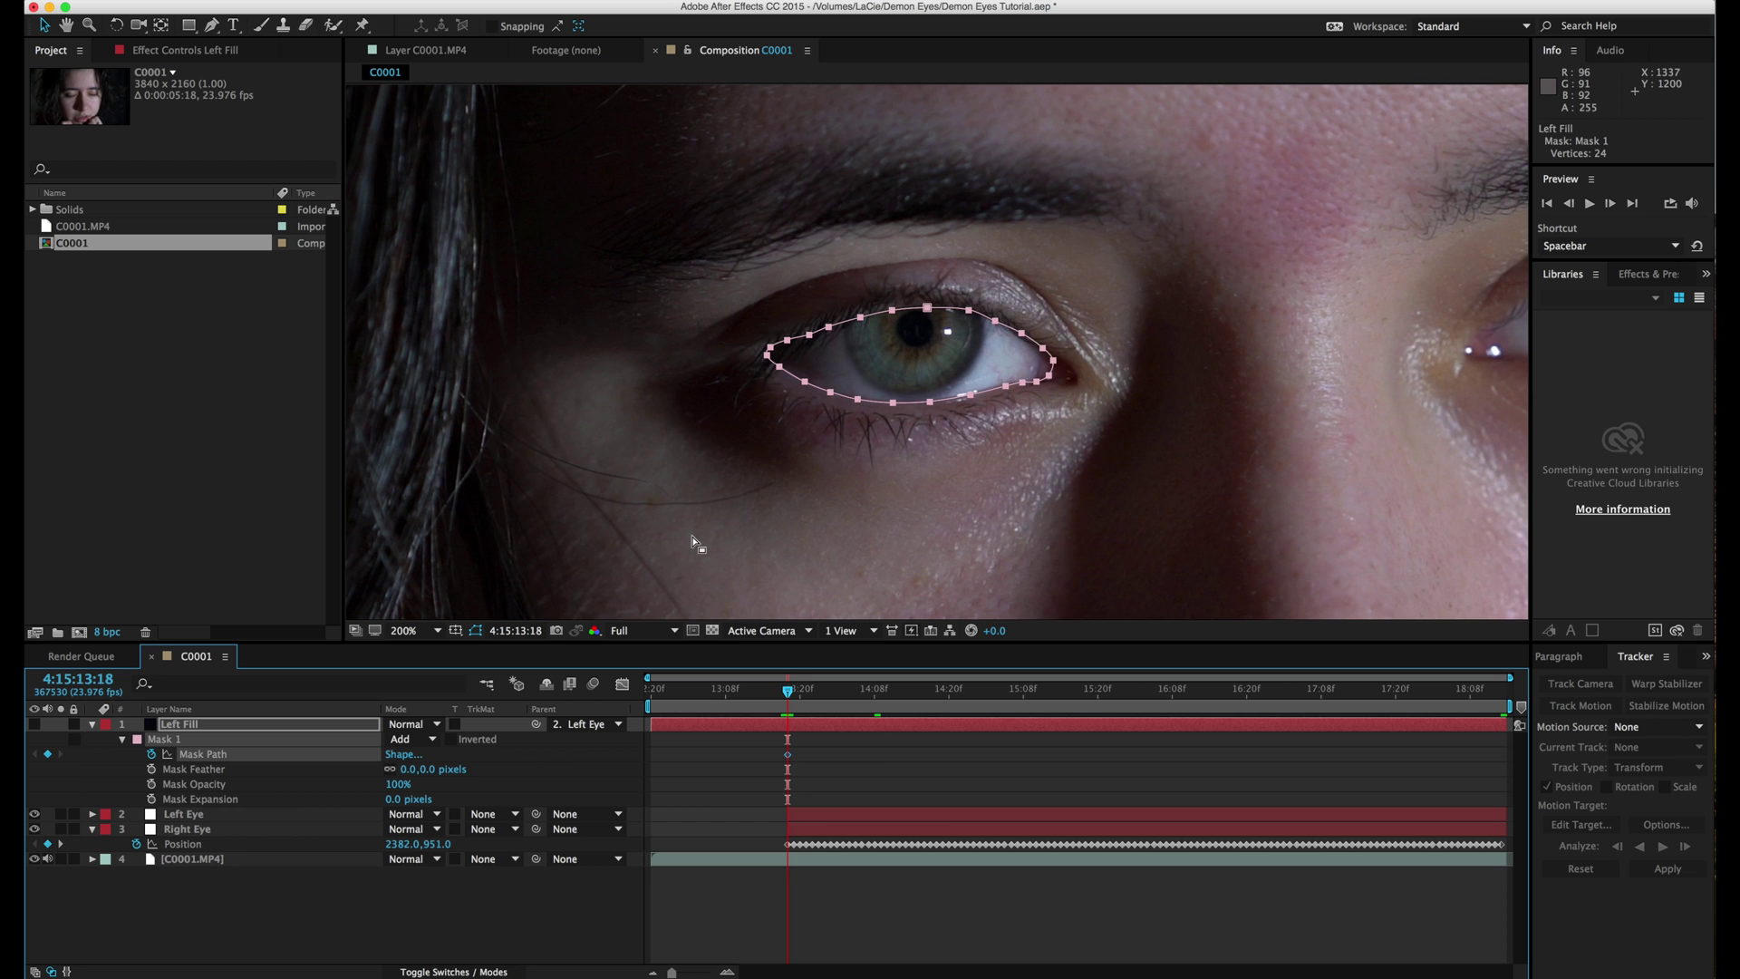
{"action": "key", "text": "period"}
{"action": "left_click_drag", "start_coordinate": [867, 696], "coordinate": [876, 699]}
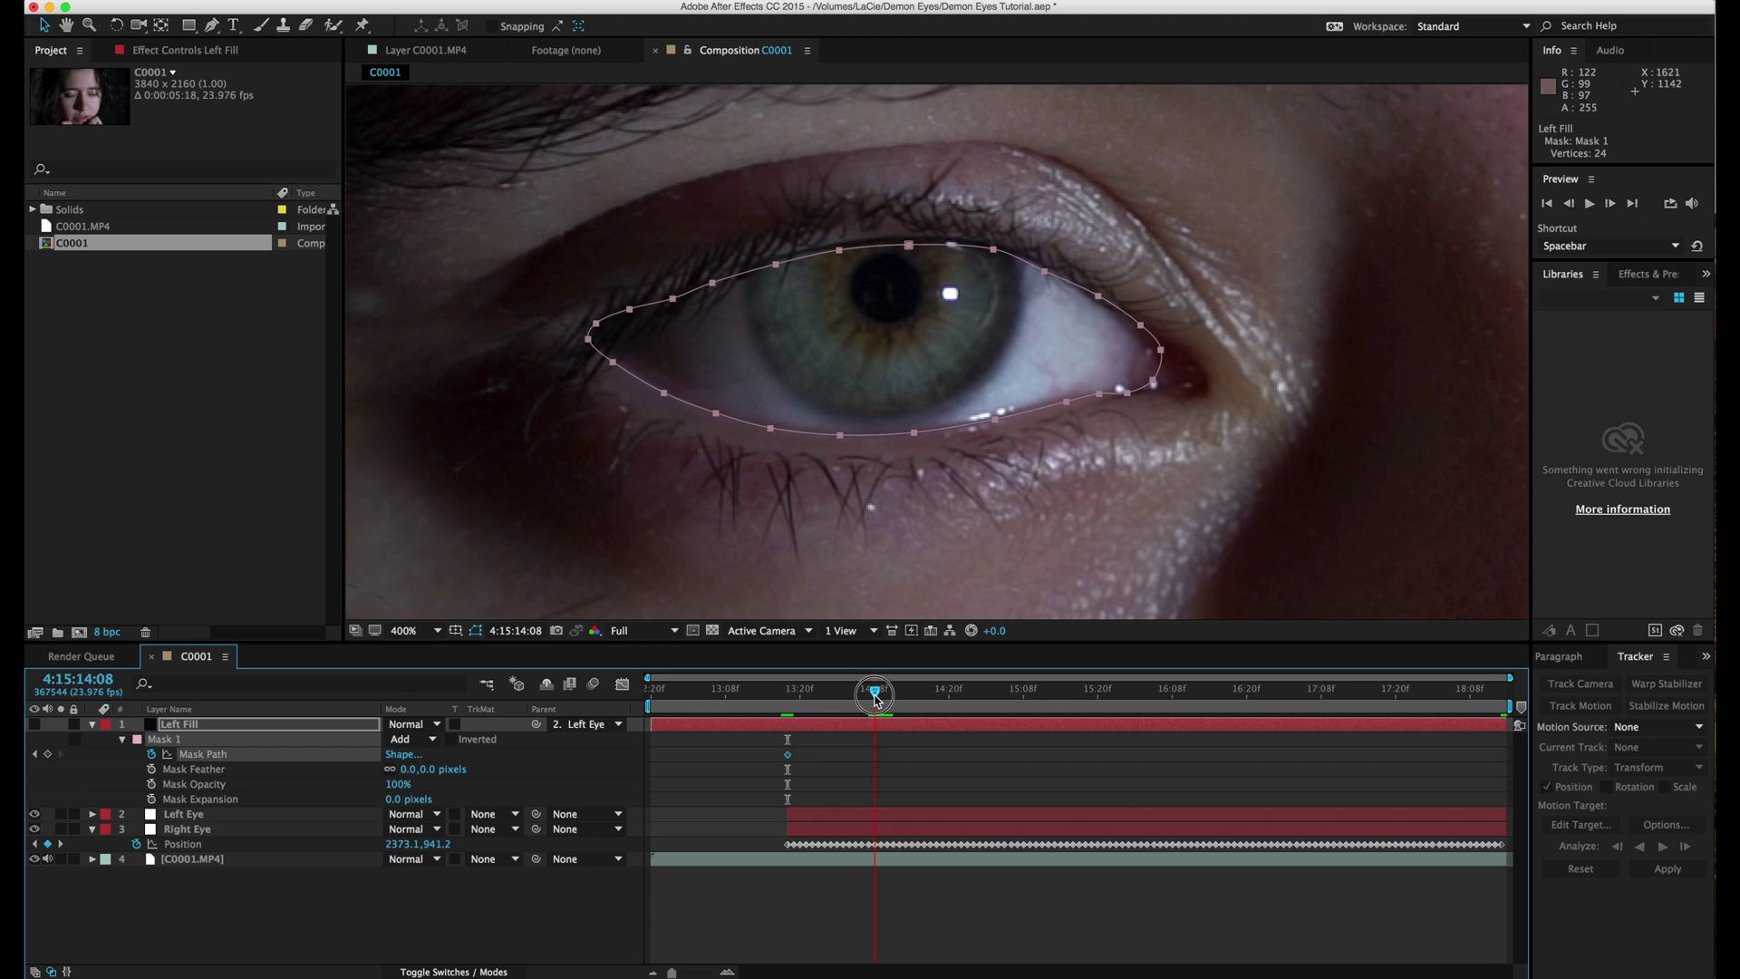
{"action": "left_click_drag", "start_coordinate": [773, 433], "coordinate": [775, 433]}
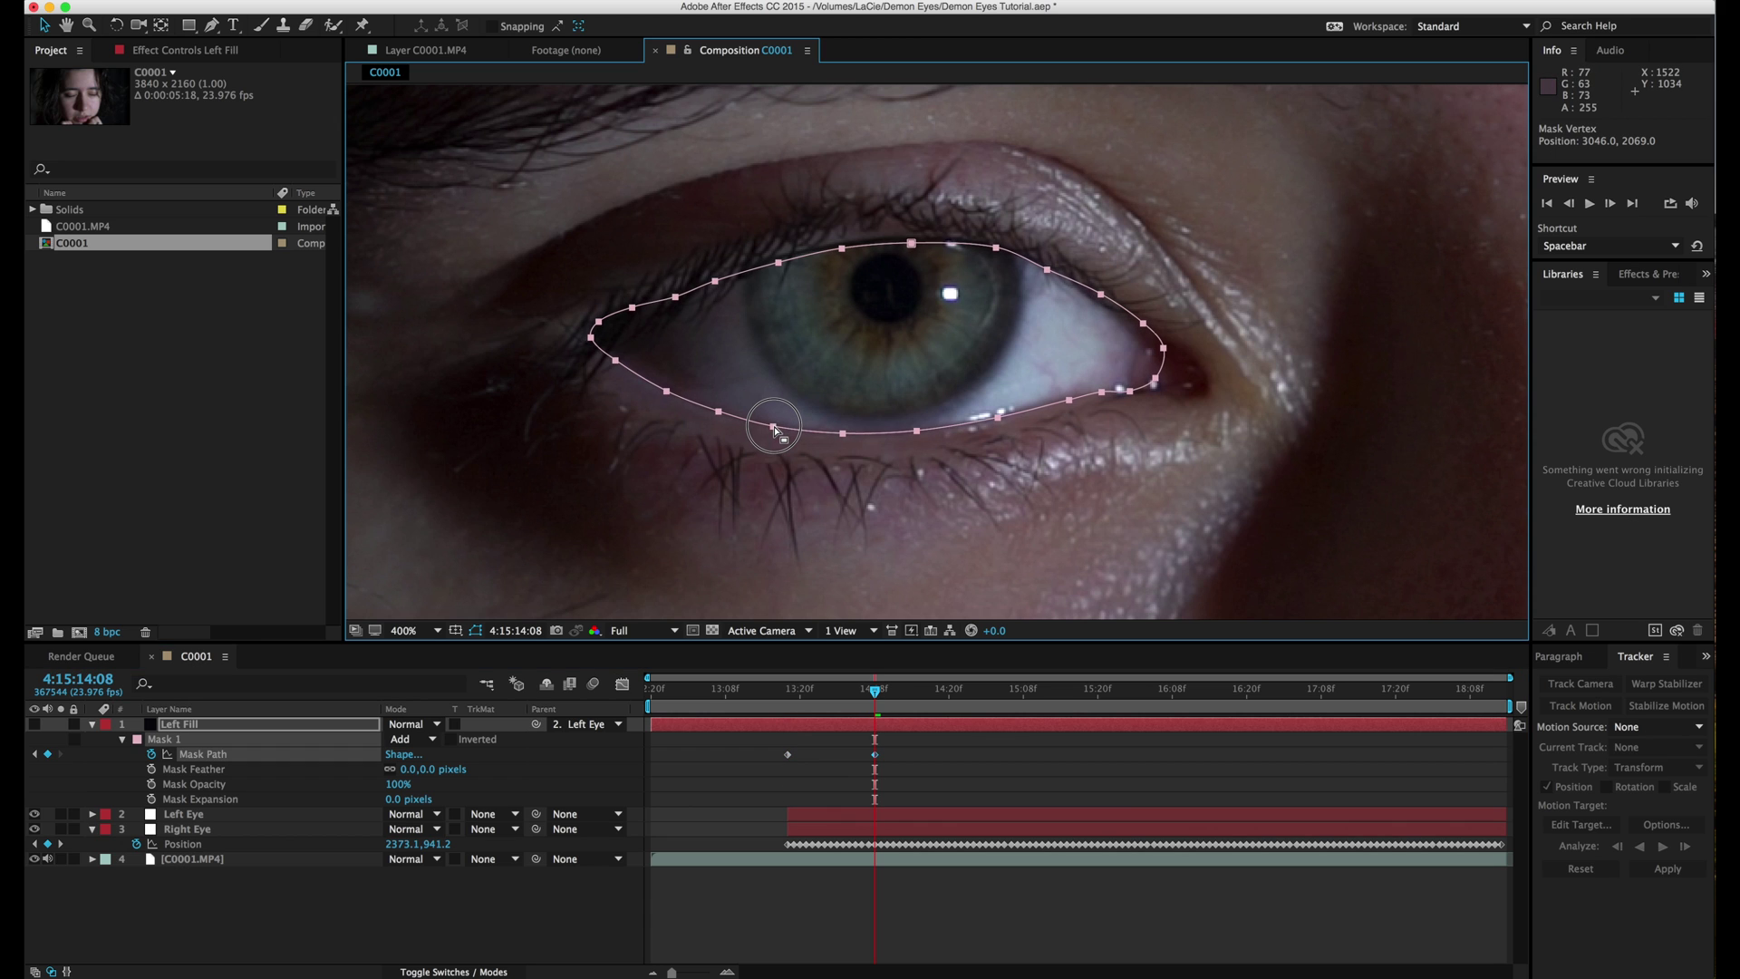
{"action": "key", "text": "Left"}
{"action": "key", "text": "Up"}
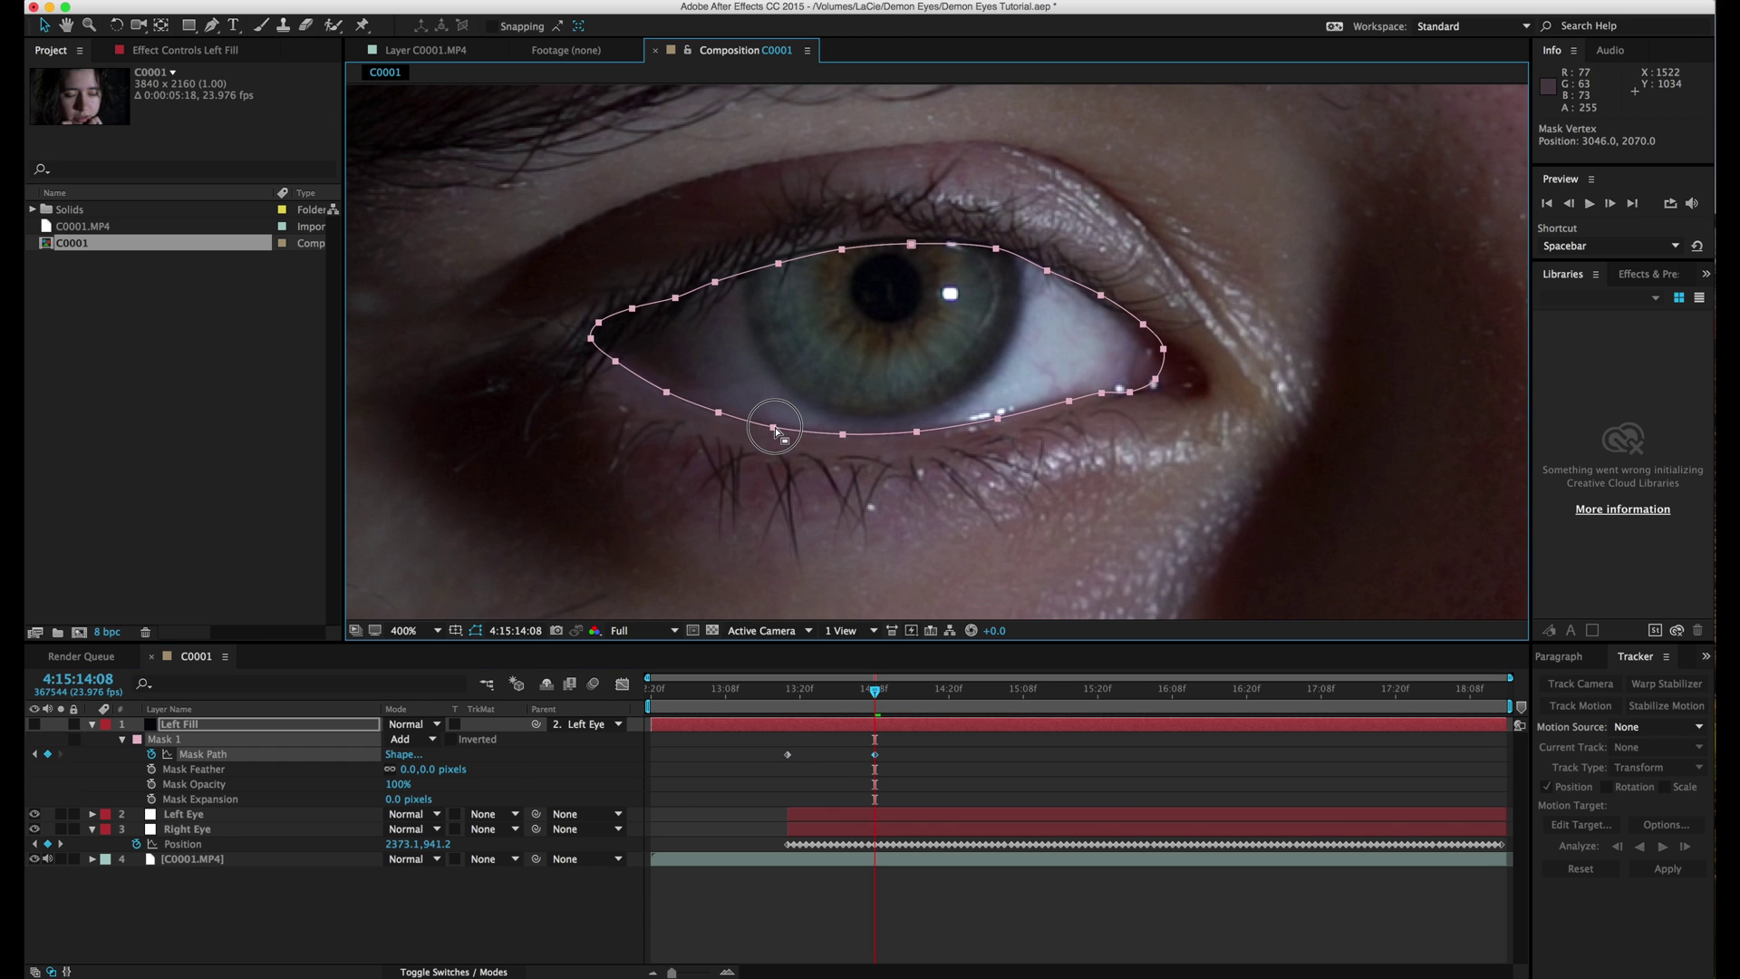
Fine-tune individual vertices of the Left Fill mask along the upper and lower lids at 4:15:14:08.
{"action": "left_click", "coordinate": [692, 360]}
{"action": "left_click", "coordinate": [668, 390]}
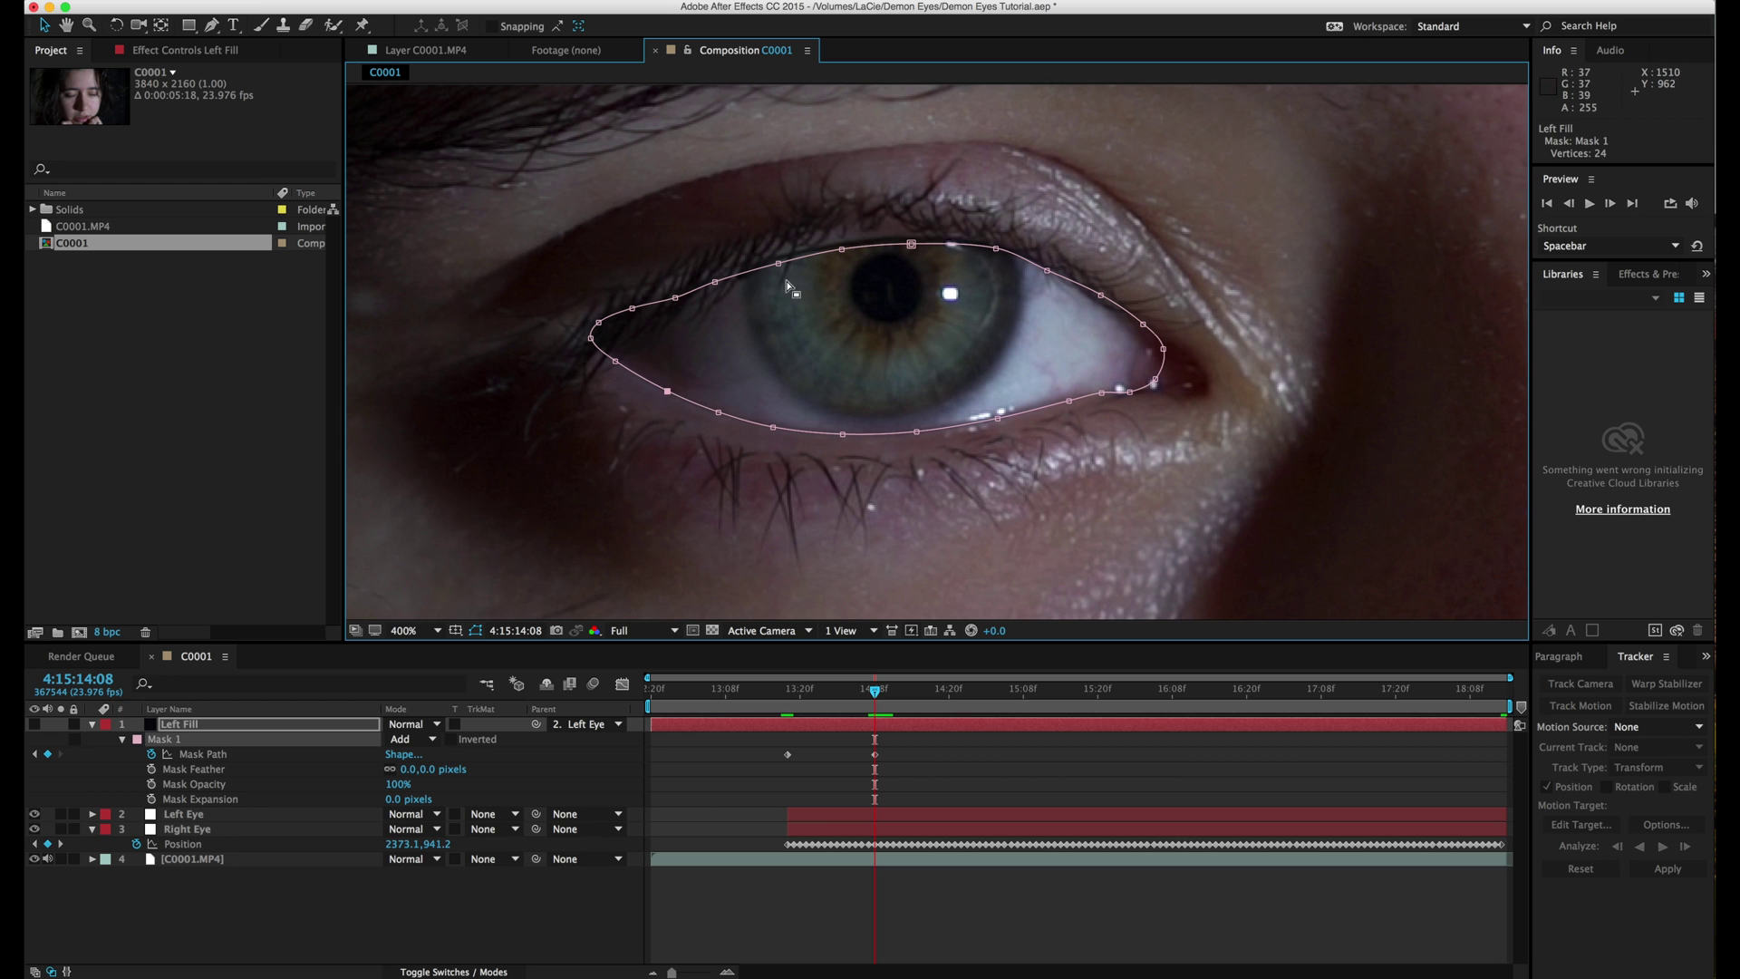
{"action": "left_click", "coordinate": [843, 250]}
{"action": "key", "text": "period"}
{"action": "left_click_drag", "start_coordinate": [620, 174], "coordinate": [622, 166]}
{"action": "left_click", "coordinate": [1265, 240]}
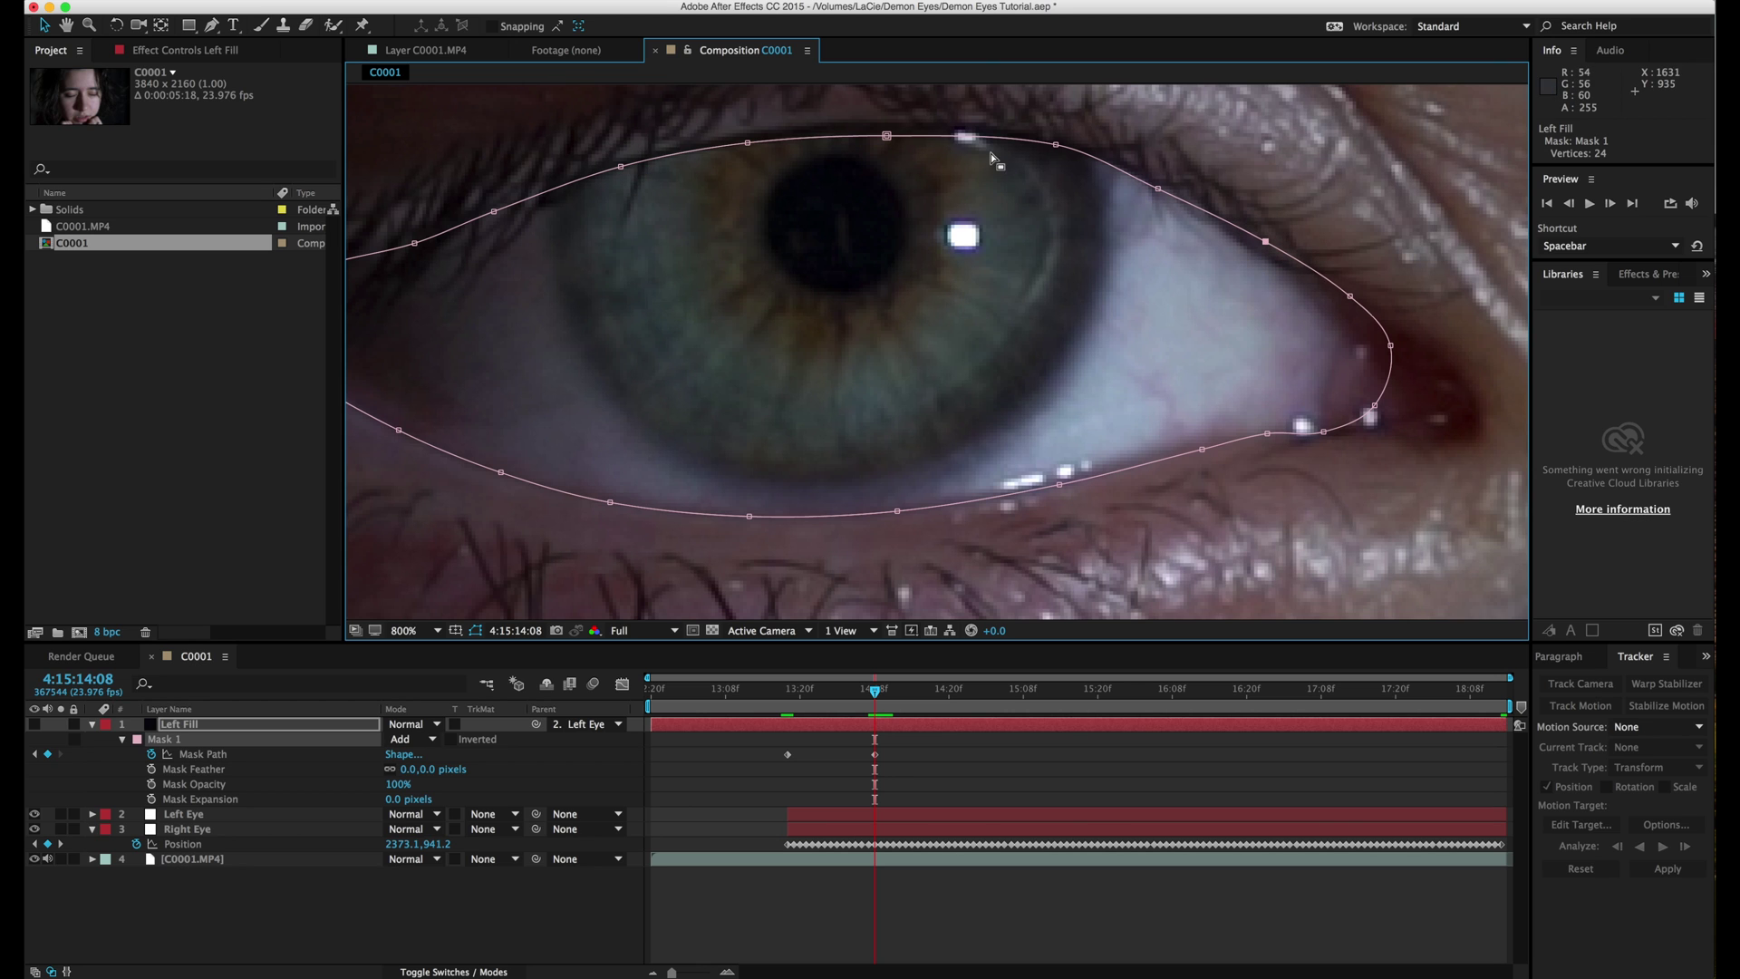
{"action": "left_click", "coordinate": [887, 135]}
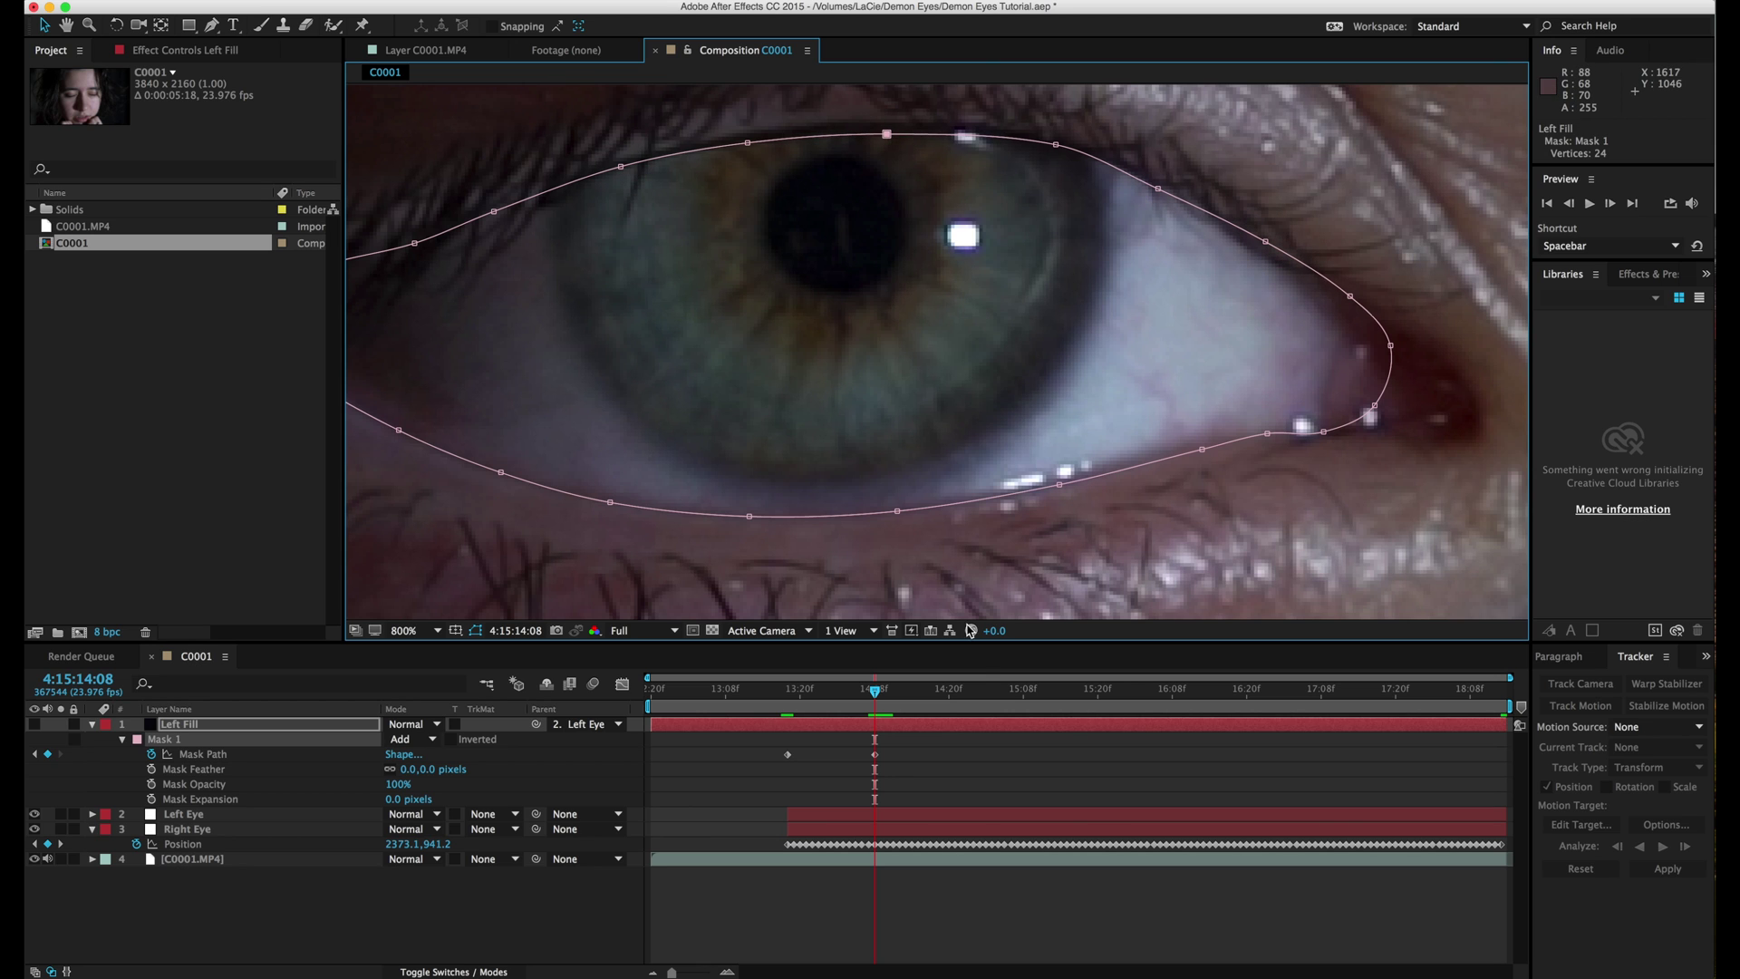
Go to 4:15:15:02 and adjust the Left Fill mask's upper-lid vertex near the outer edge of the iris.
{"action": "left_click", "coordinate": [986, 694]}
{"action": "left_click_drag", "start_coordinate": [881, 294], "coordinate": [1076, 392]}
{"action": "left_click", "coordinate": [743, 215]}
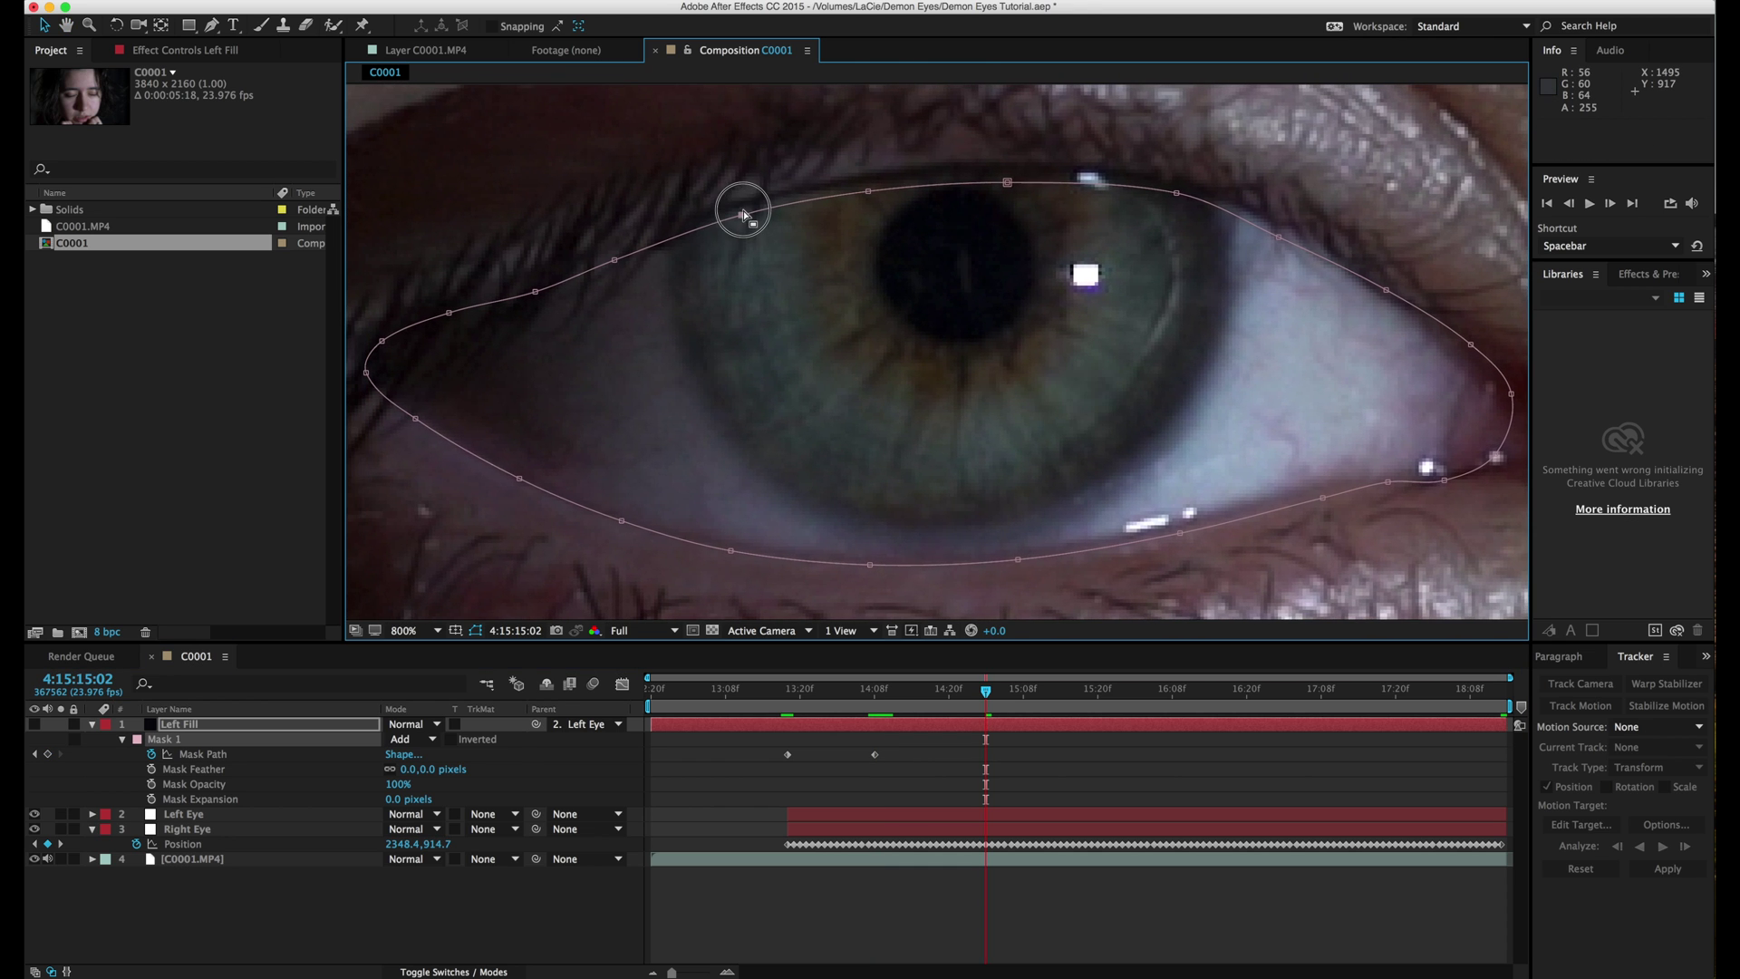
{"action": "left_click_drag", "start_coordinate": [744, 214], "coordinate": [741, 211]}
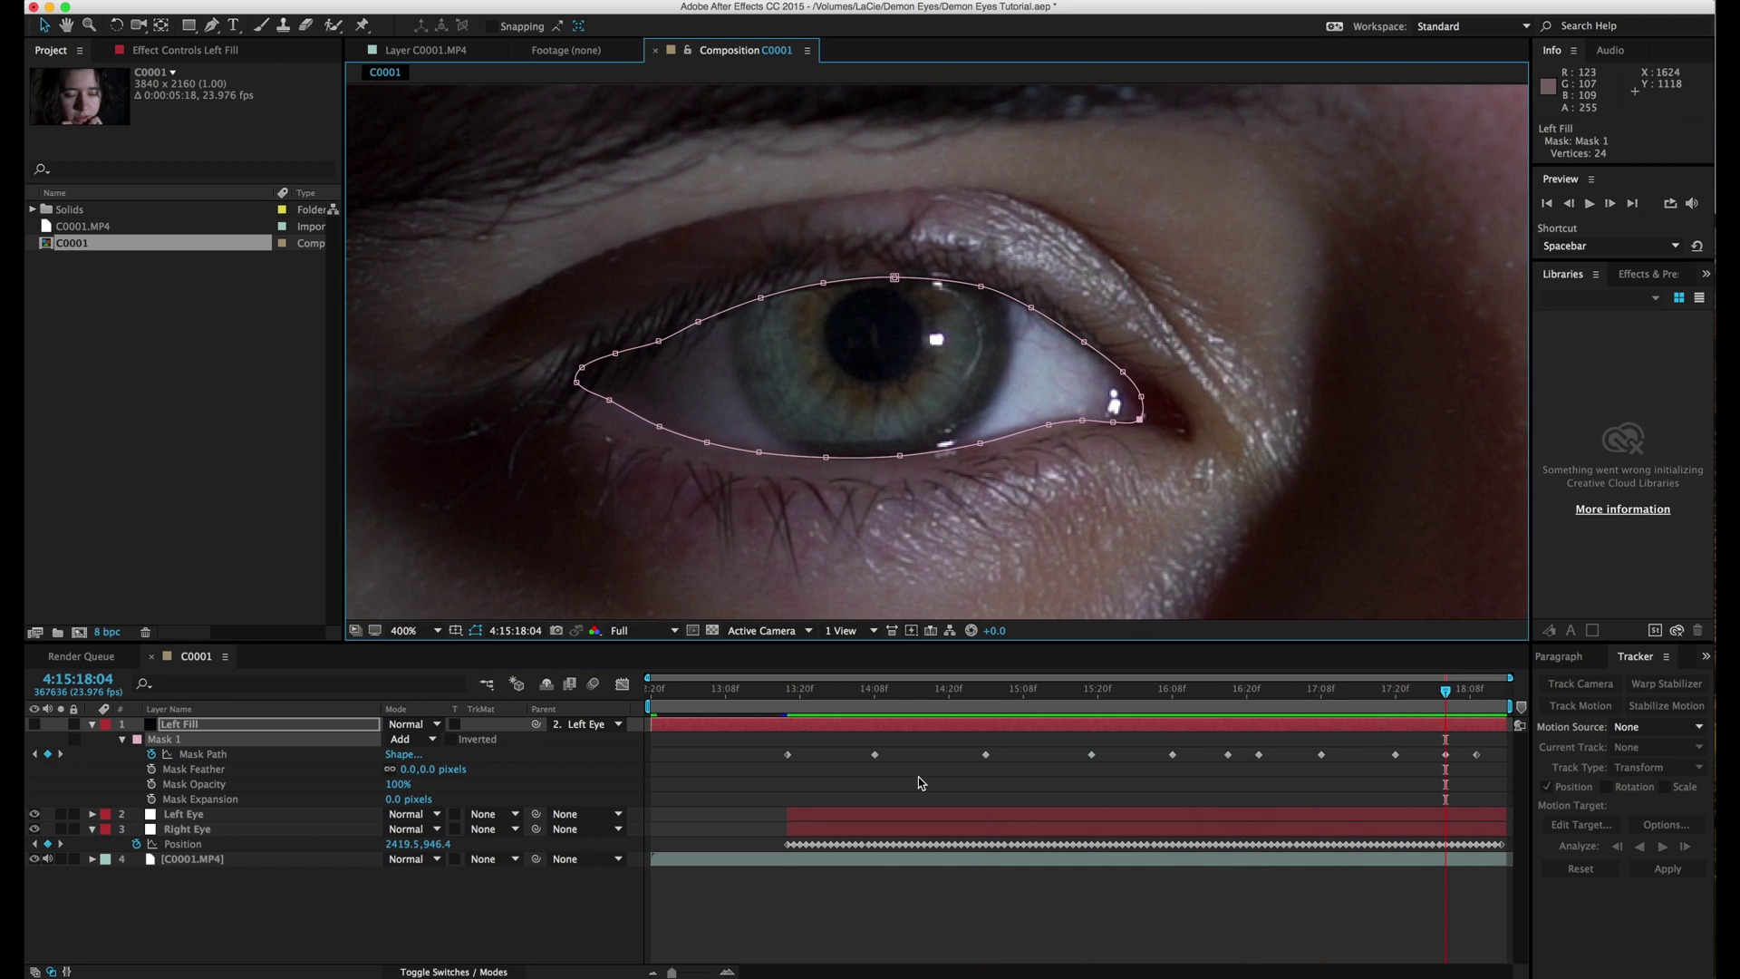
Deselect the mask, save the project and make the Left Fill layer visible.
{"action": "left_click", "coordinate": [920, 780]}
{"action": "key", "text": "super+s"}
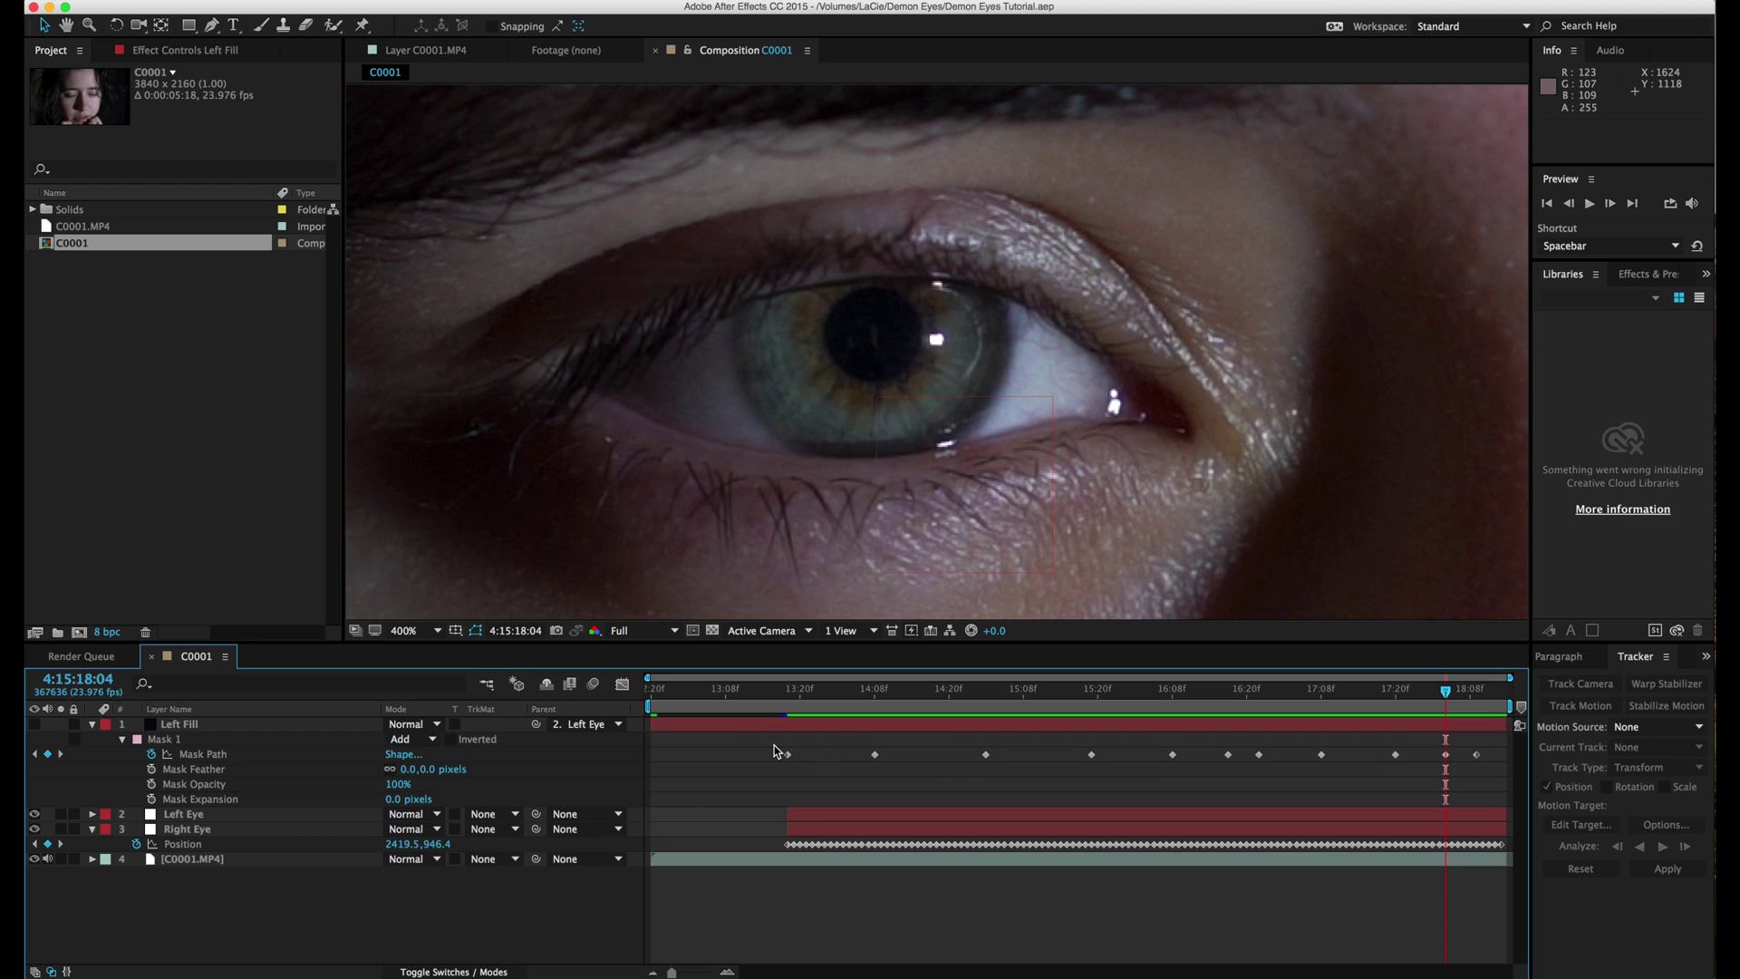
{"action": "left_click", "coordinate": [35, 724]}
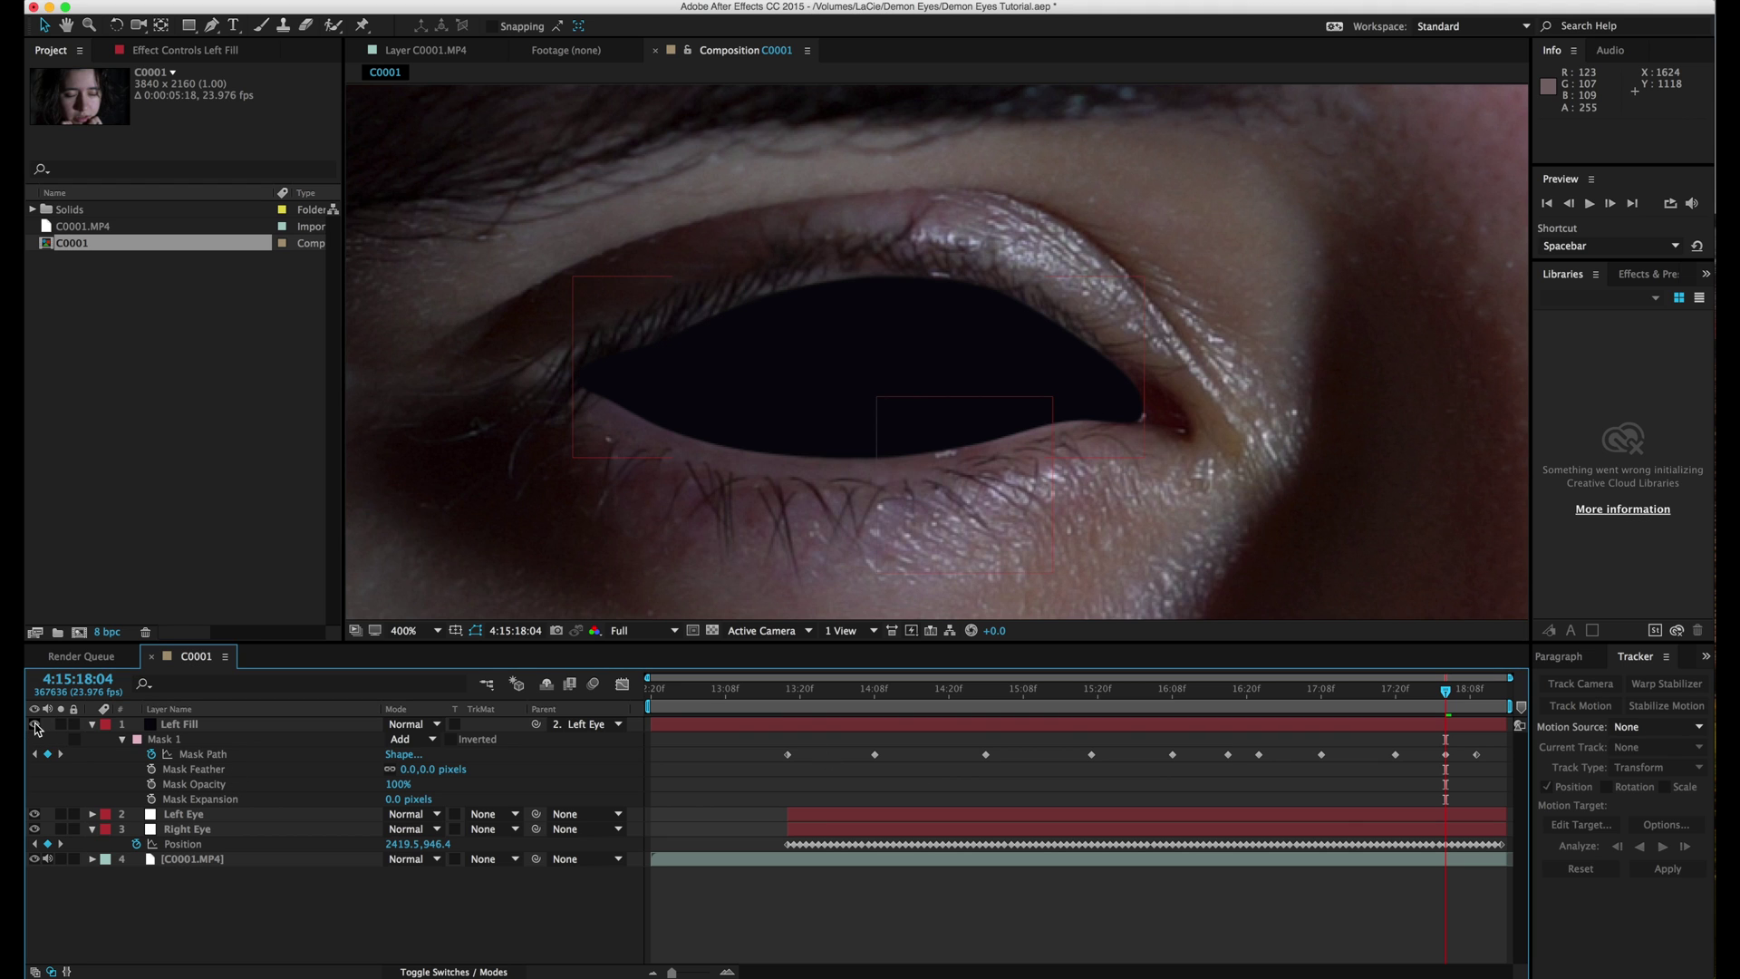
Set the Left Fill mask's feather to 5.0 pixels and deselect the layer.
{"action": "left_click", "coordinate": [432, 771]}
{"action": "left_click_drag", "start_coordinate": [432, 772], "coordinate": [439, 771]}
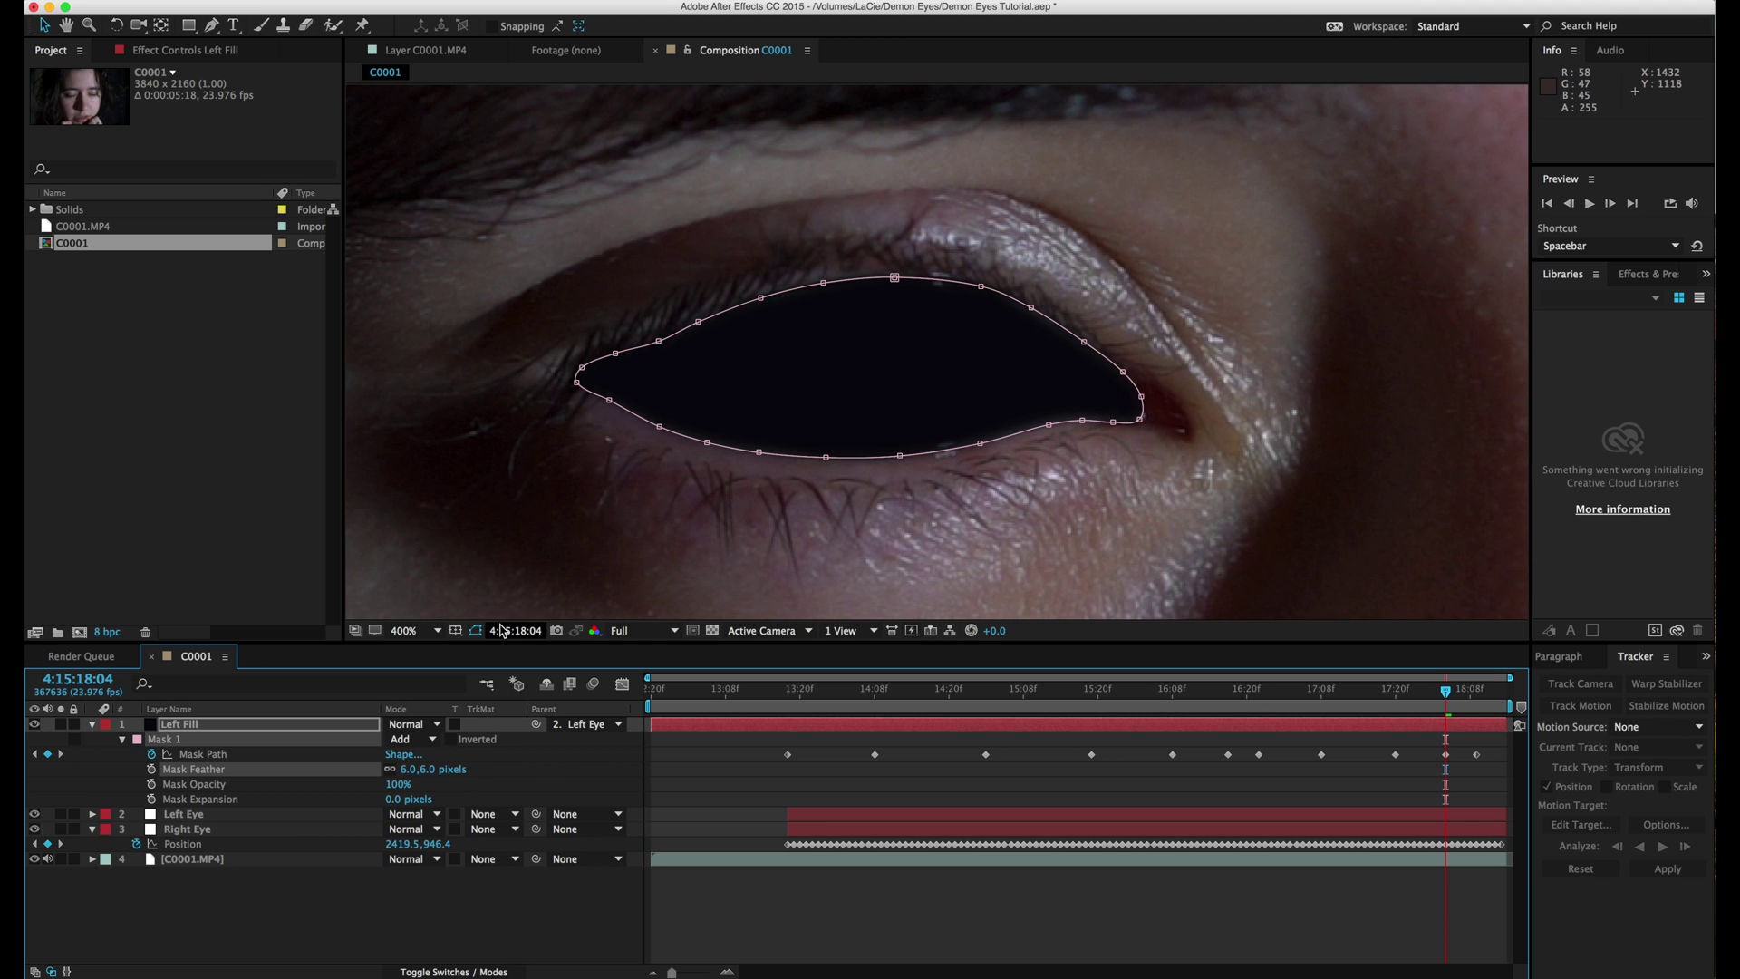
{"action": "left_click", "coordinate": [431, 777]}
{"action": "left_click_drag", "start_coordinate": [430, 777], "coordinate": [430, 778]}
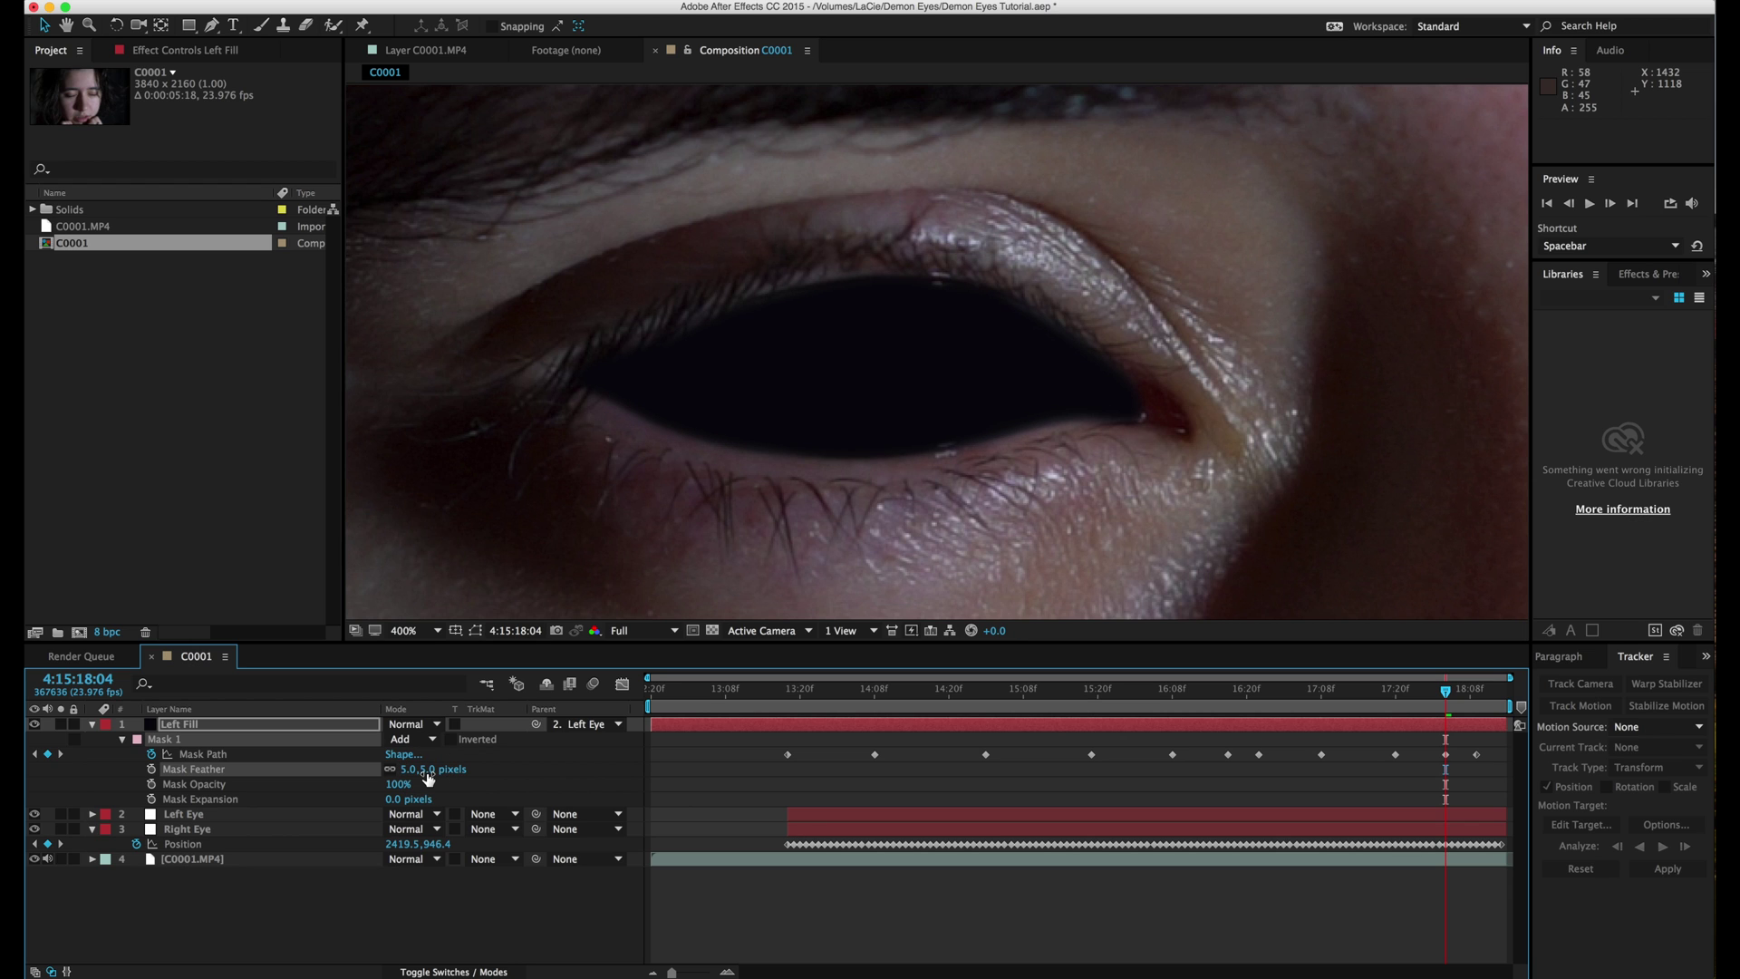
{"action": "left_click", "coordinate": [707, 766]}
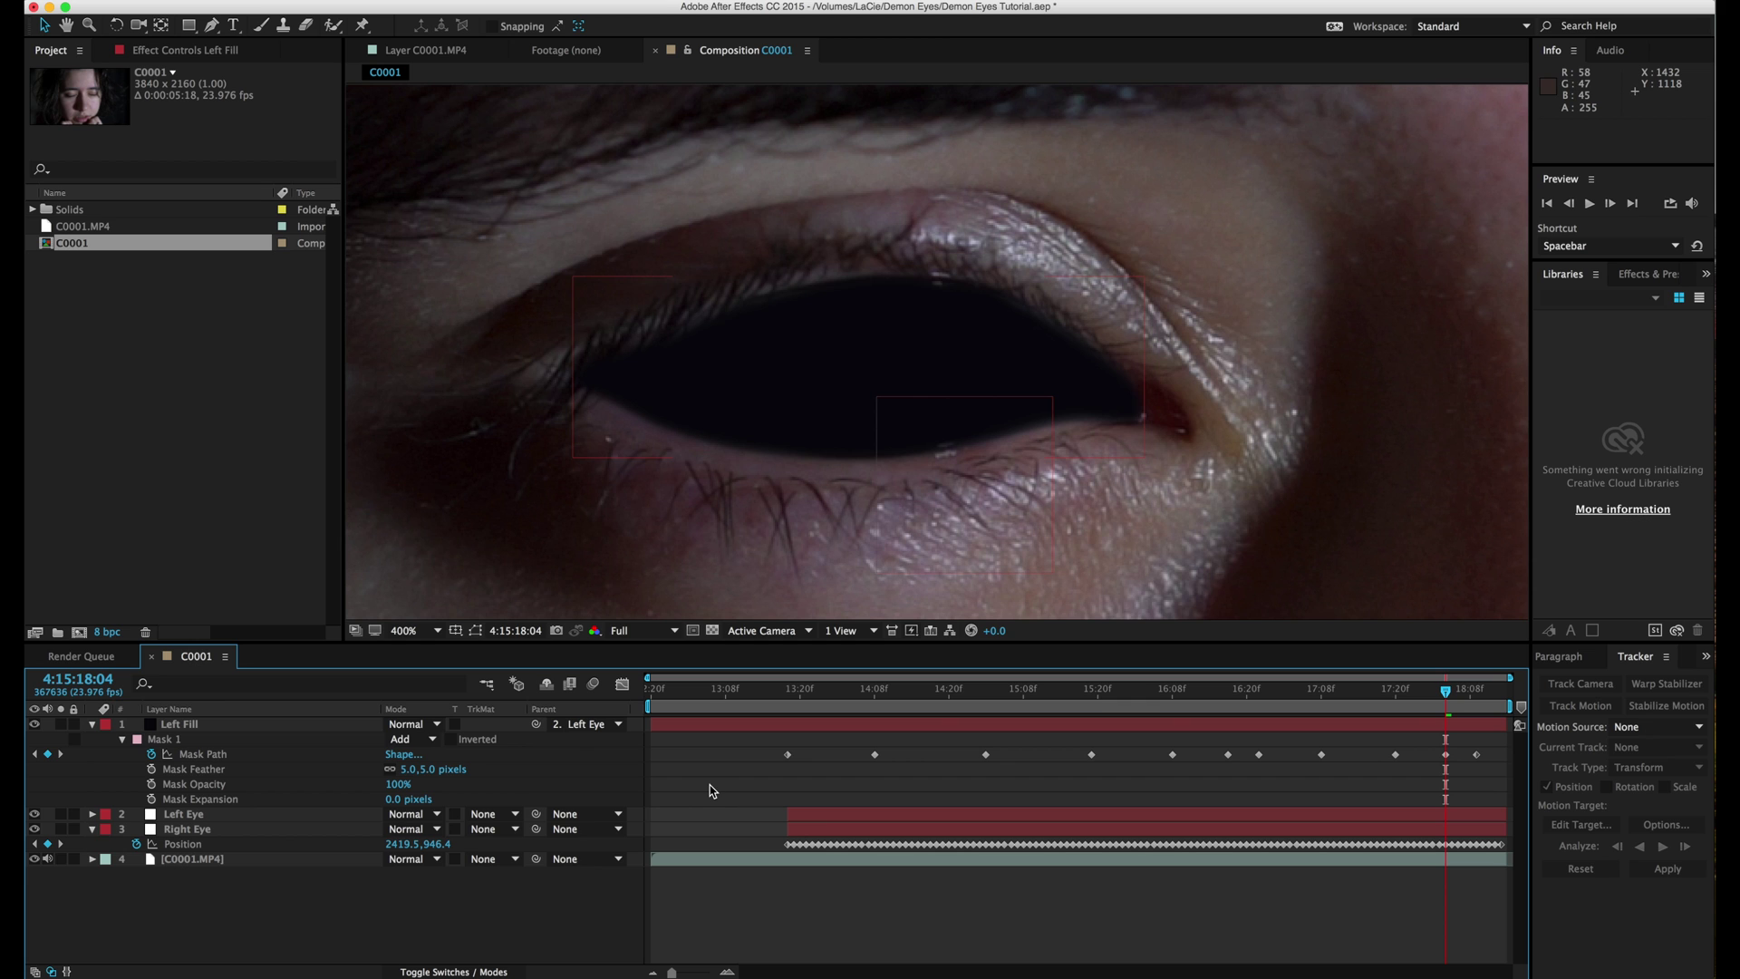
Search the effects for grain and apply Match Grain to the Left Fill layer.
{"action": "left_click", "coordinate": [1640, 275]}
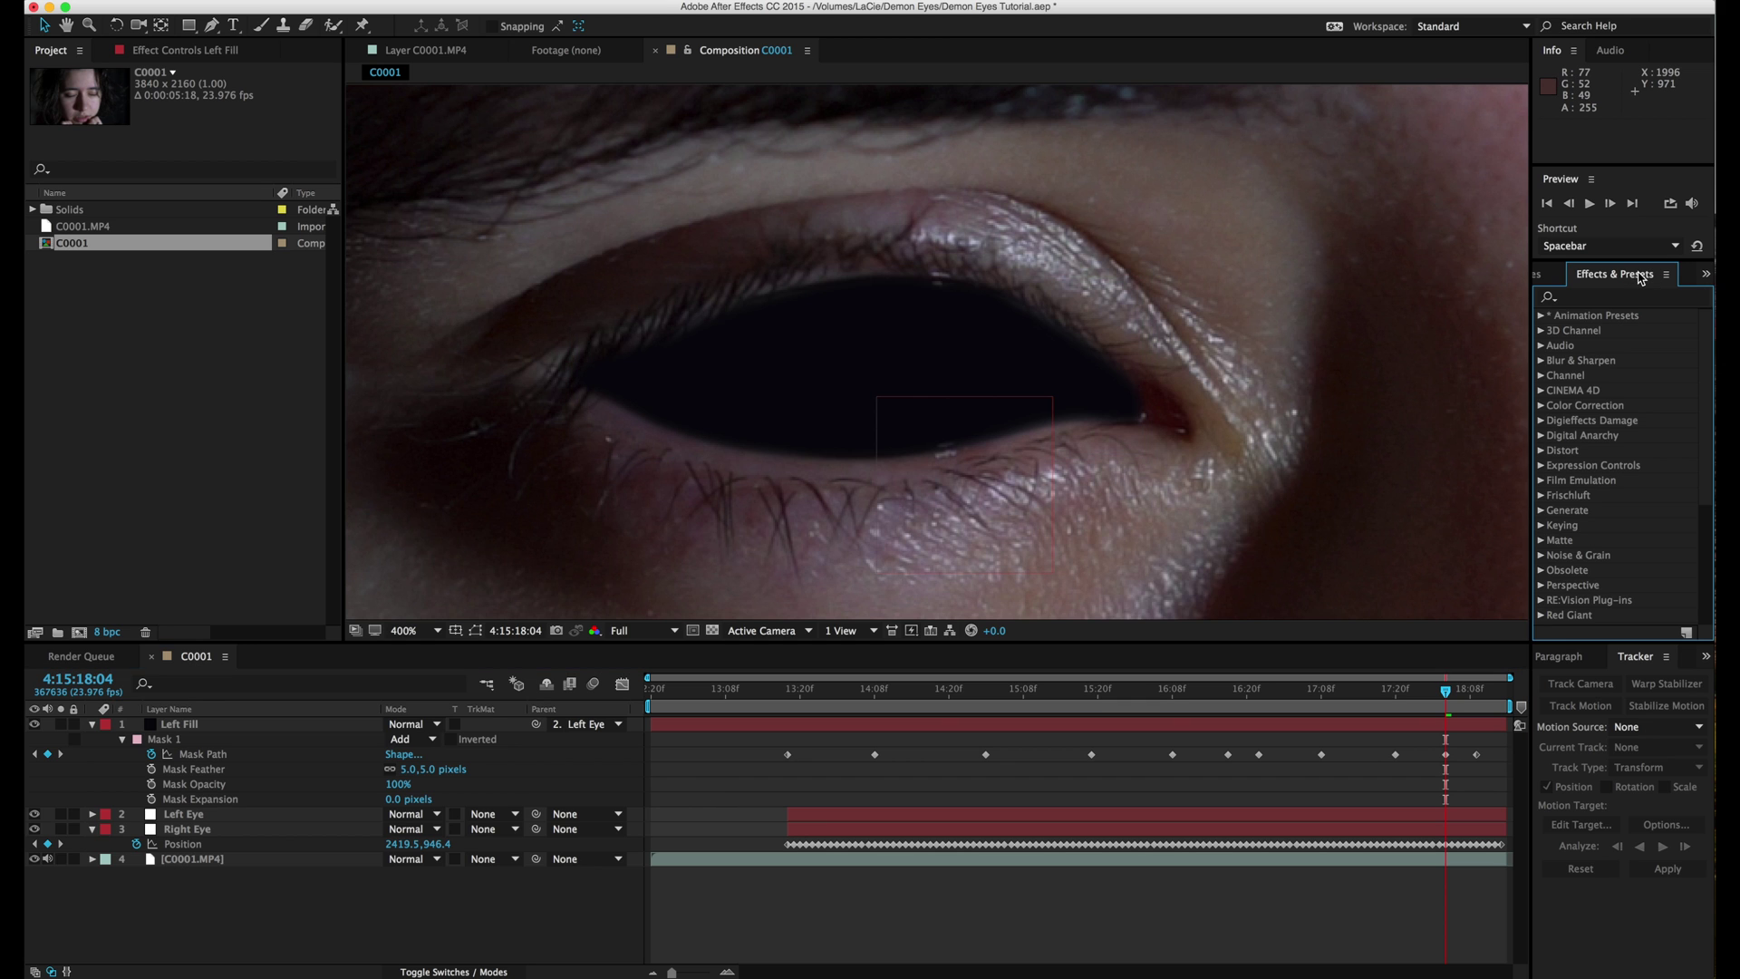
{"action": "left_click", "coordinate": [1607, 299]}
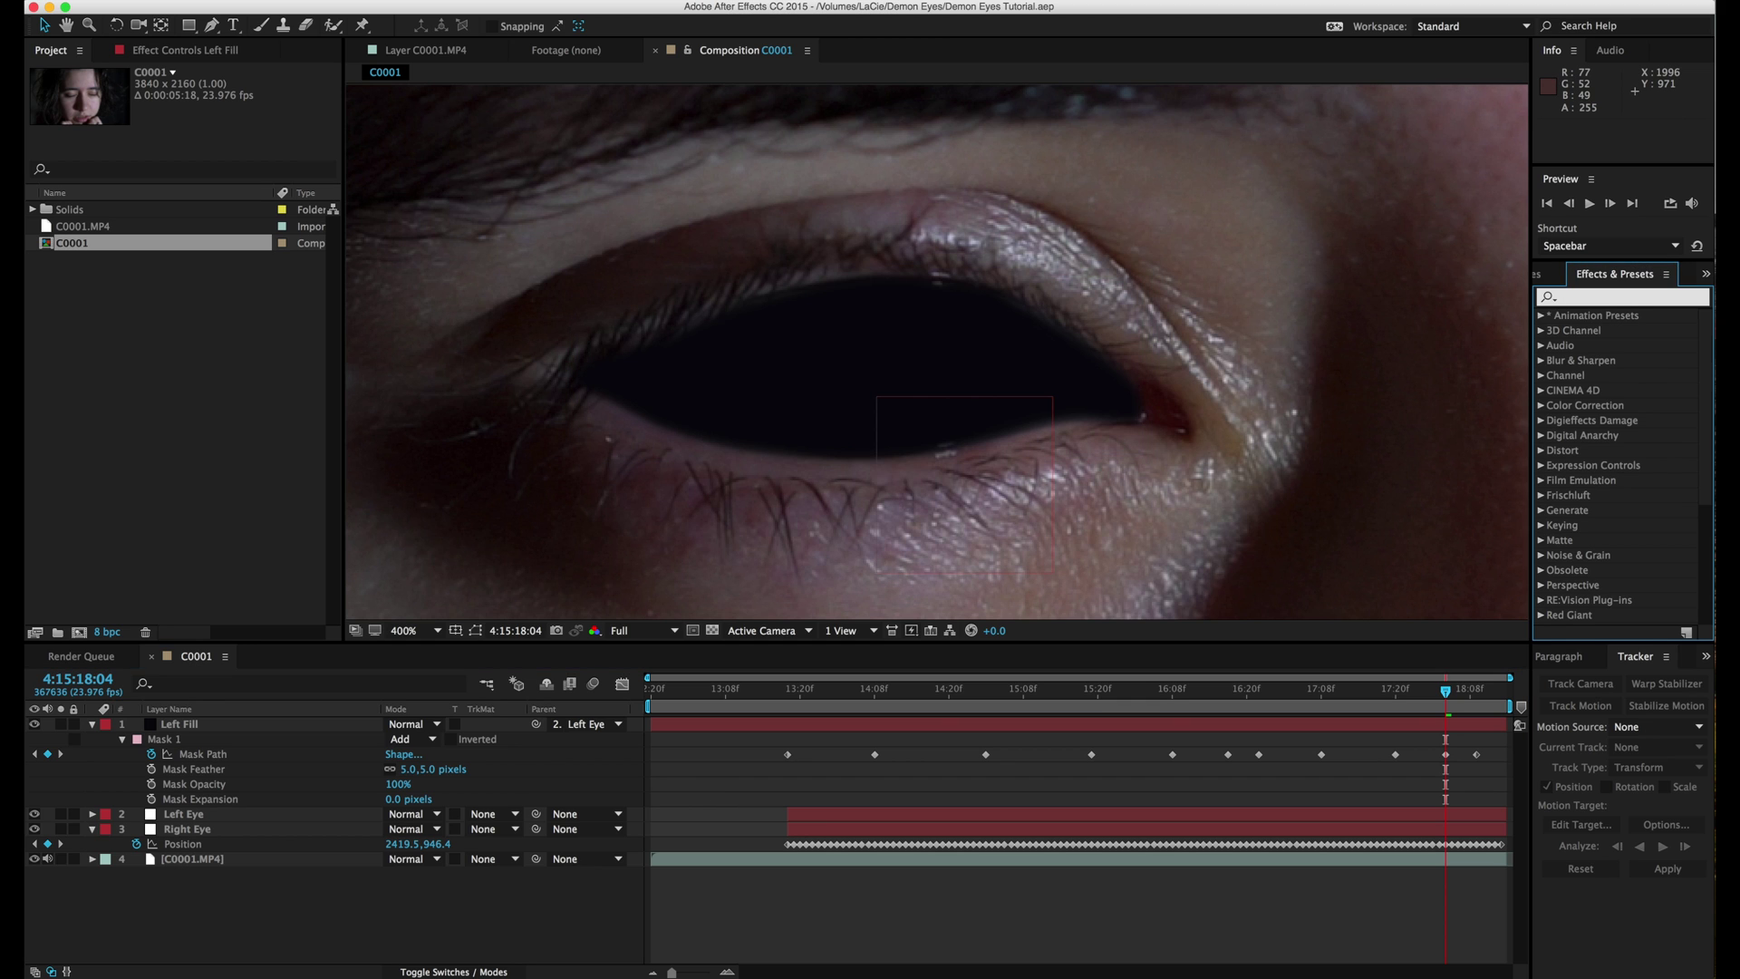
{"action": "type", "text": "grain"}
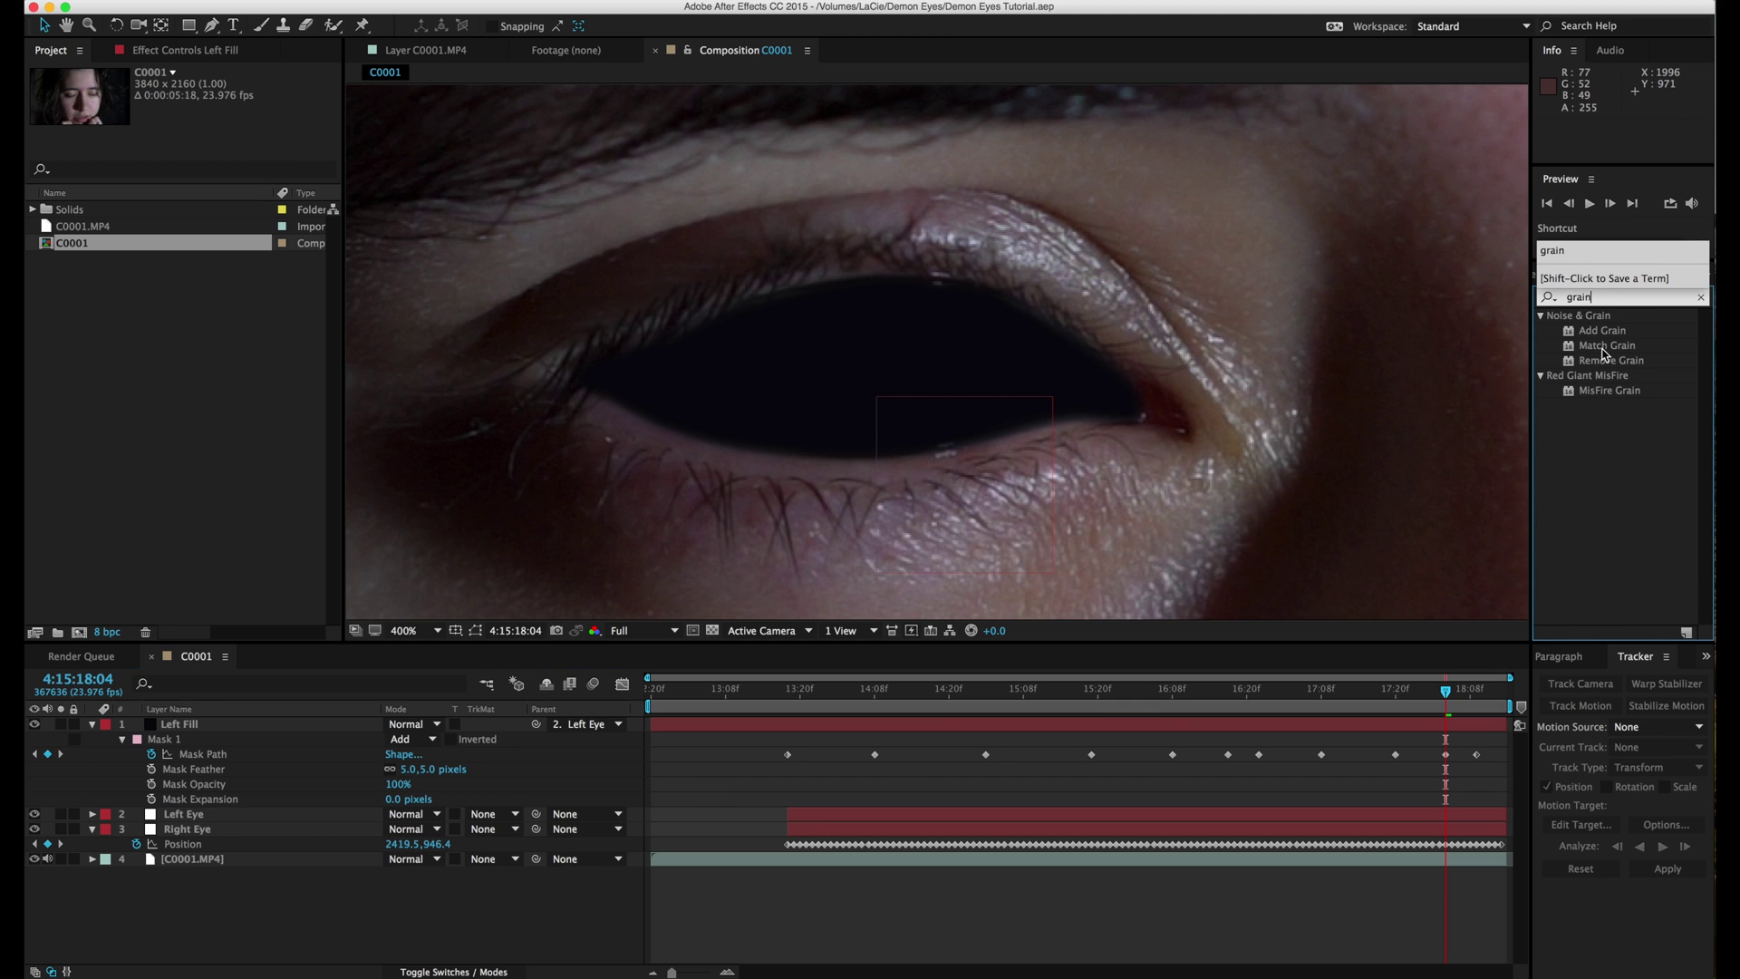
{"action": "left_click_drag", "start_coordinate": [1606, 347], "coordinate": [1078, 727]}
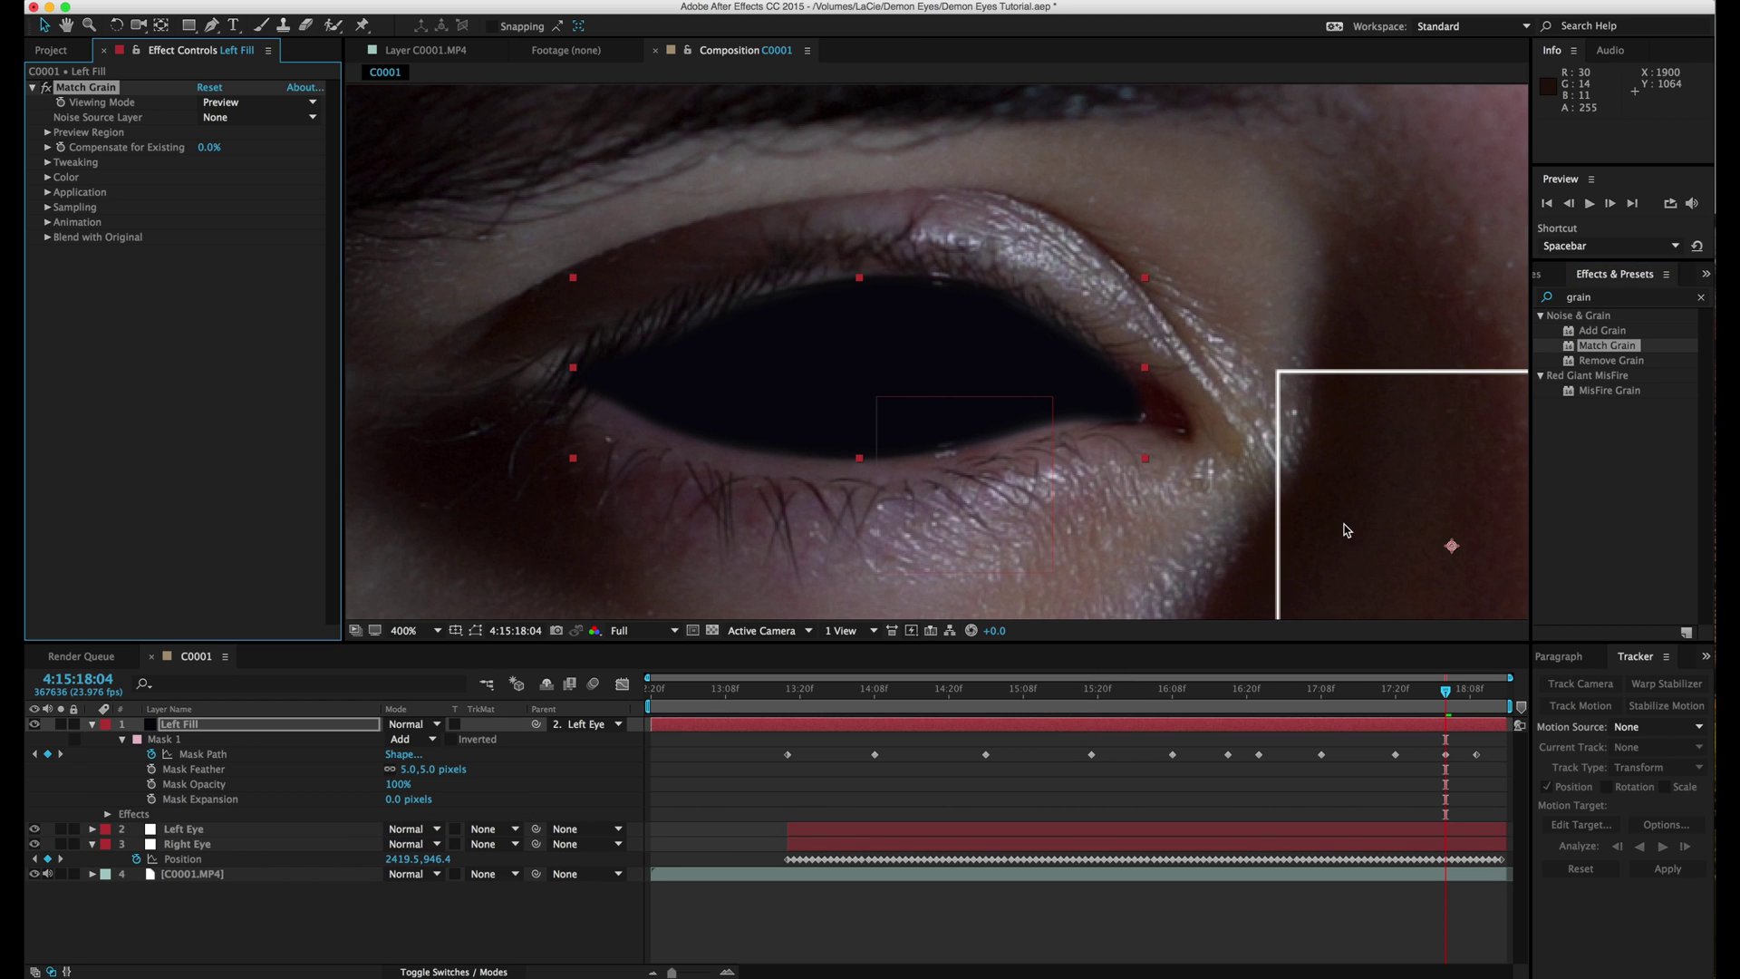
Centre Match Grain's preview region over the blacked-out eye at 1506.0, 986.7 and set the noise source layer to C0001.MP4.
{"action": "left_click", "coordinate": [48, 133]}
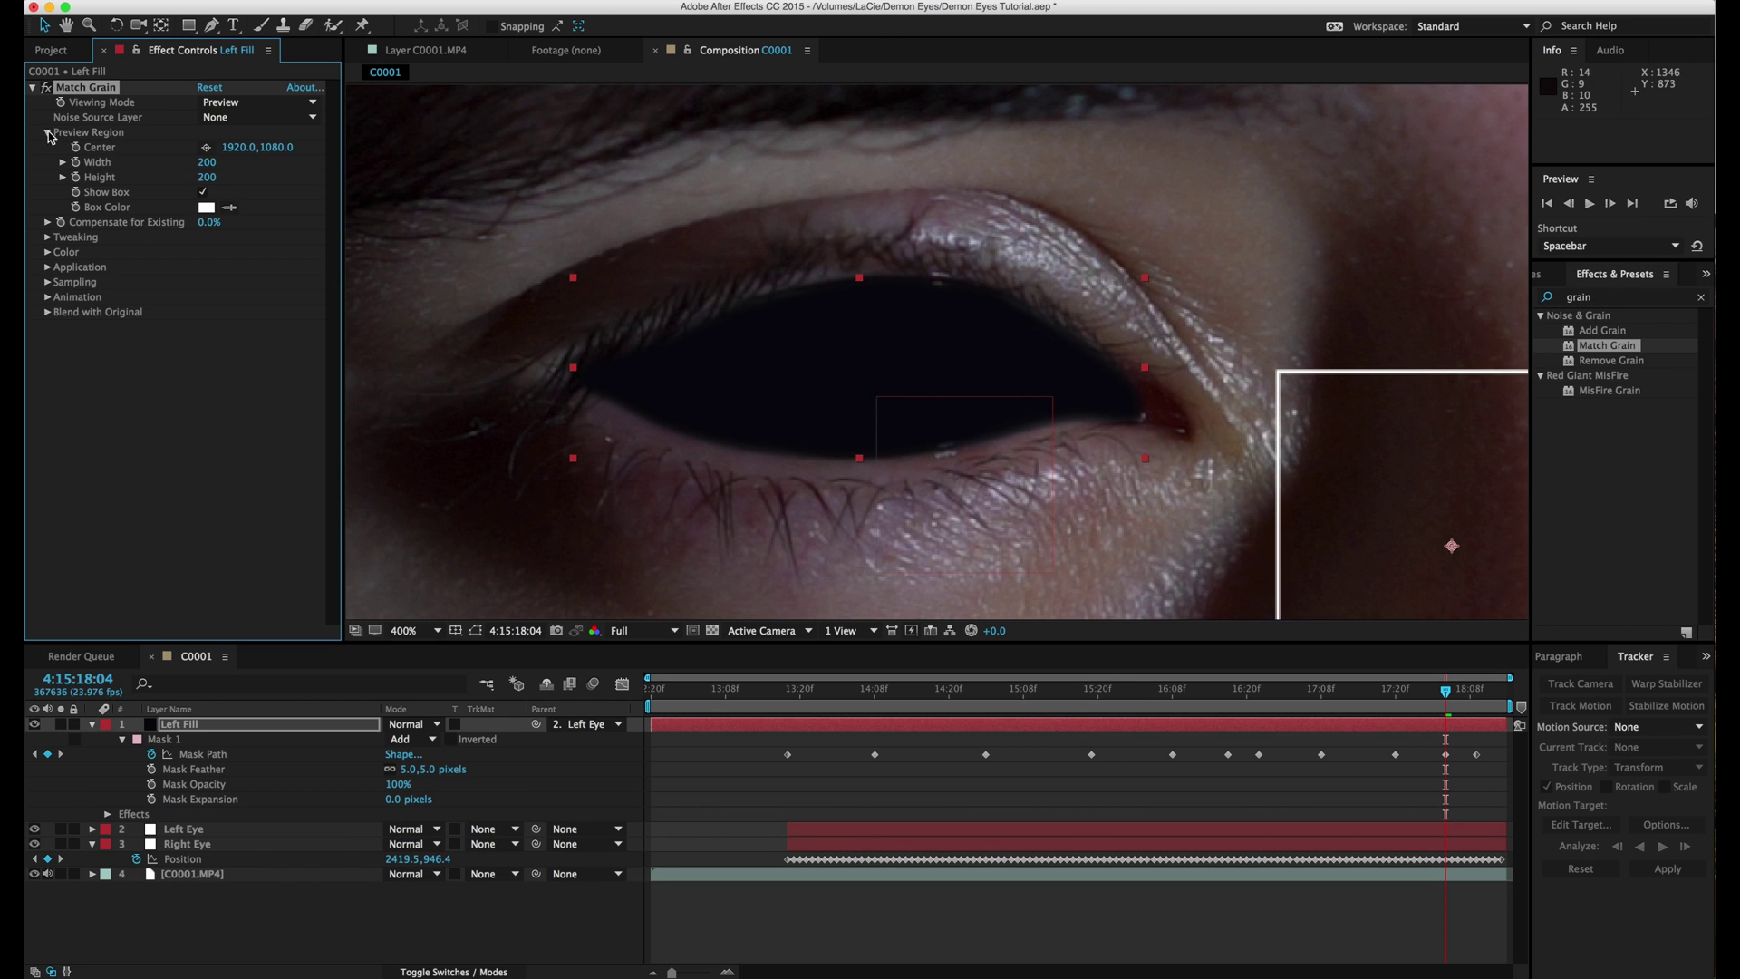
{"action": "left_click", "coordinate": [206, 147]}
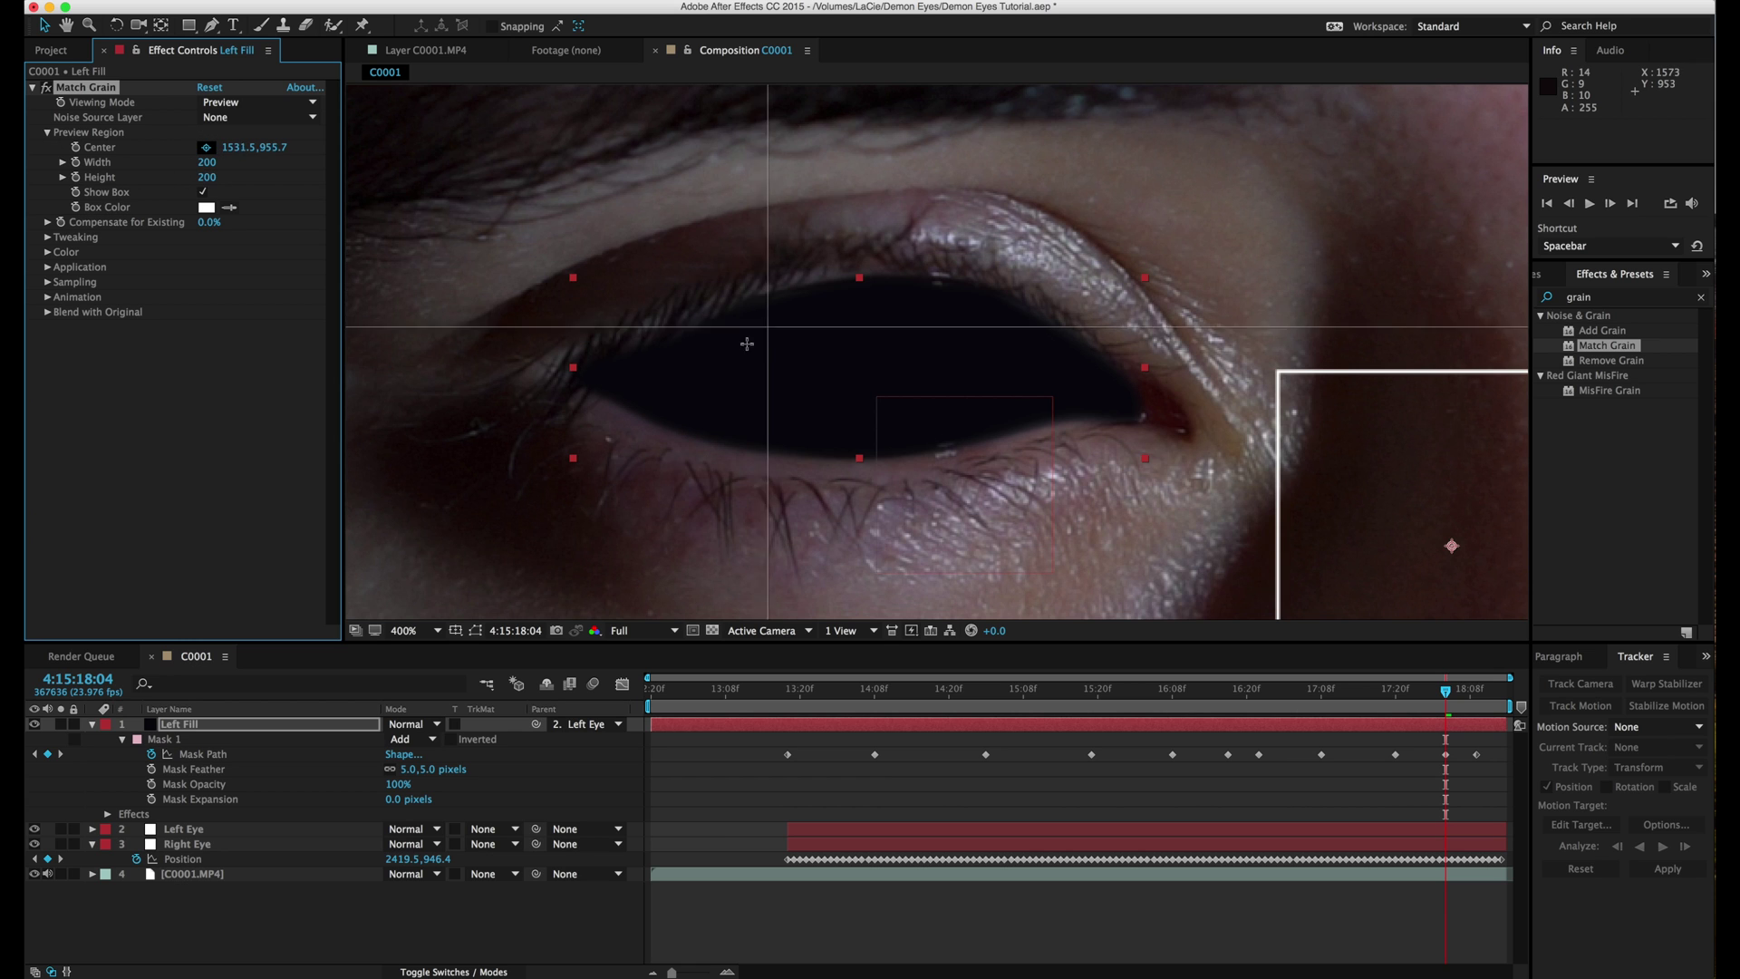
{"action": "left_click", "coordinate": [740, 381]}
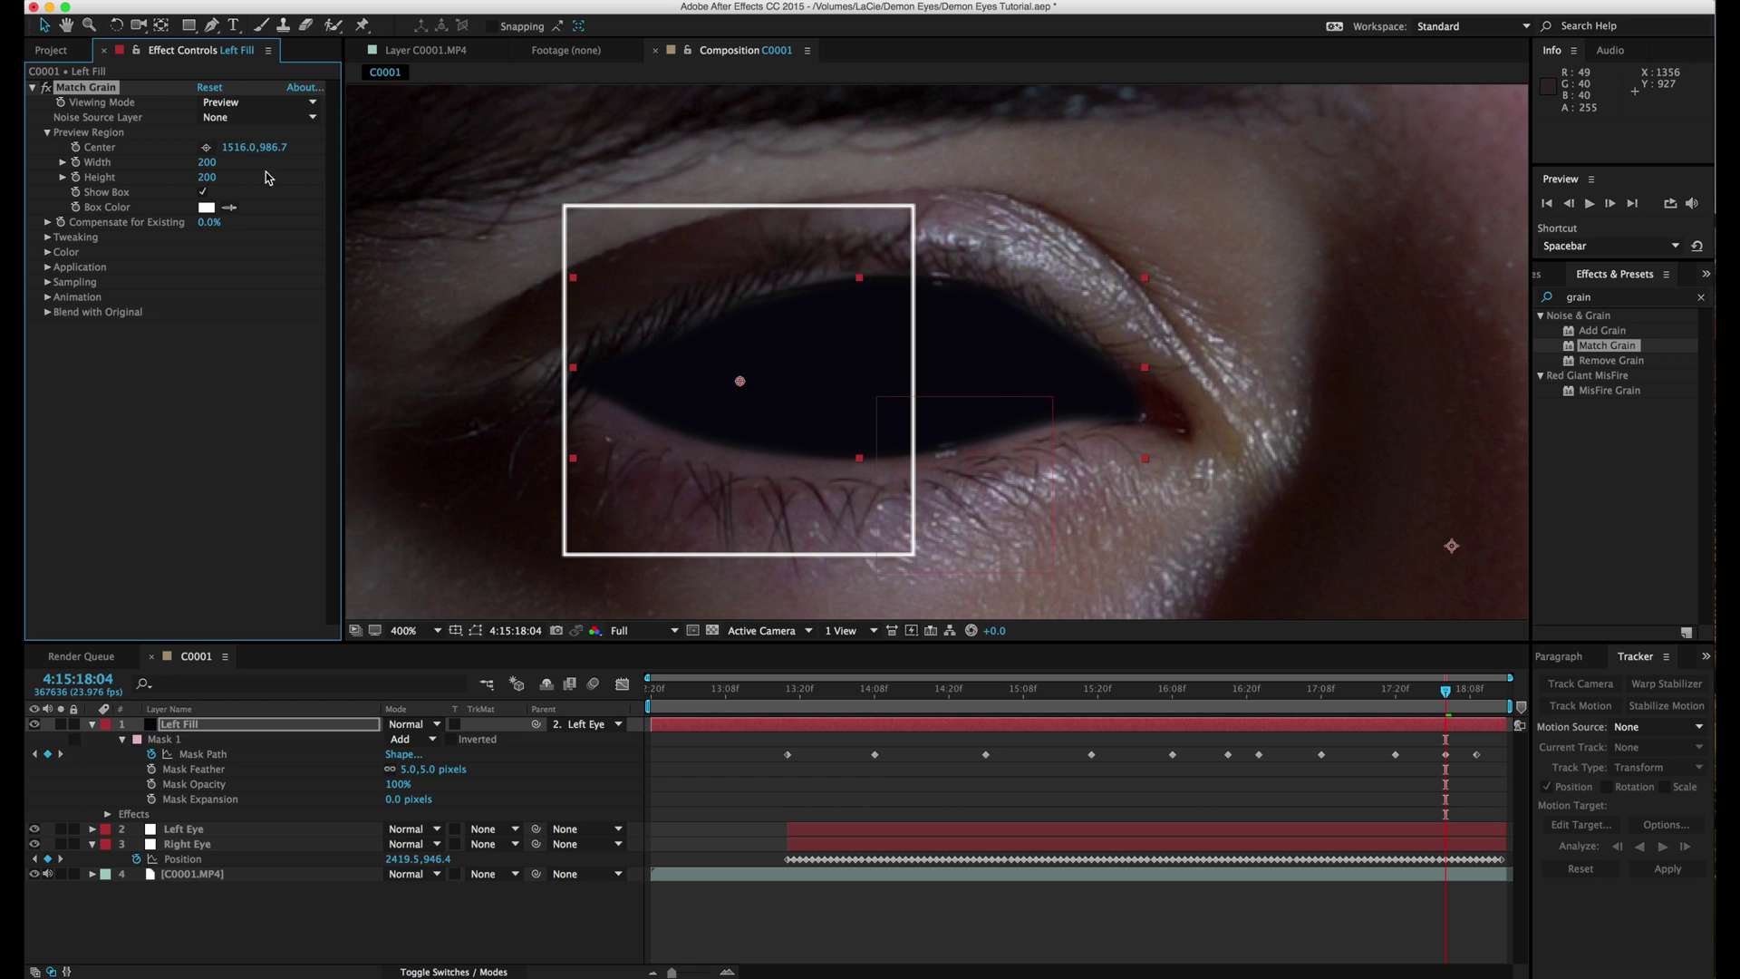
{"action": "left_click", "coordinate": [222, 118]}
{"action": "left_click", "coordinate": [253, 218]}
{"action": "left_click_drag", "start_coordinate": [740, 380], "coordinate": [722, 381]}
Toggle the Left Fill layer's visibility repeatedly to compare its grain with the original eye footage.
{"action": "left_click", "coordinate": [34, 725]}
{"action": "left_click", "coordinate": [34, 724]}
{"action": "left_click", "coordinate": [34, 724]}
{"action": "left_click", "coordinate": [35, 724]}
{"action": "left_click", "coordinate": [34, 724]}
{"action": "left_click", "coordinate": [34, 724]}
{"action": "left_click", "coordinate": [35, 724]}
{"action": "left_click", "coordinate": [35, 725]}
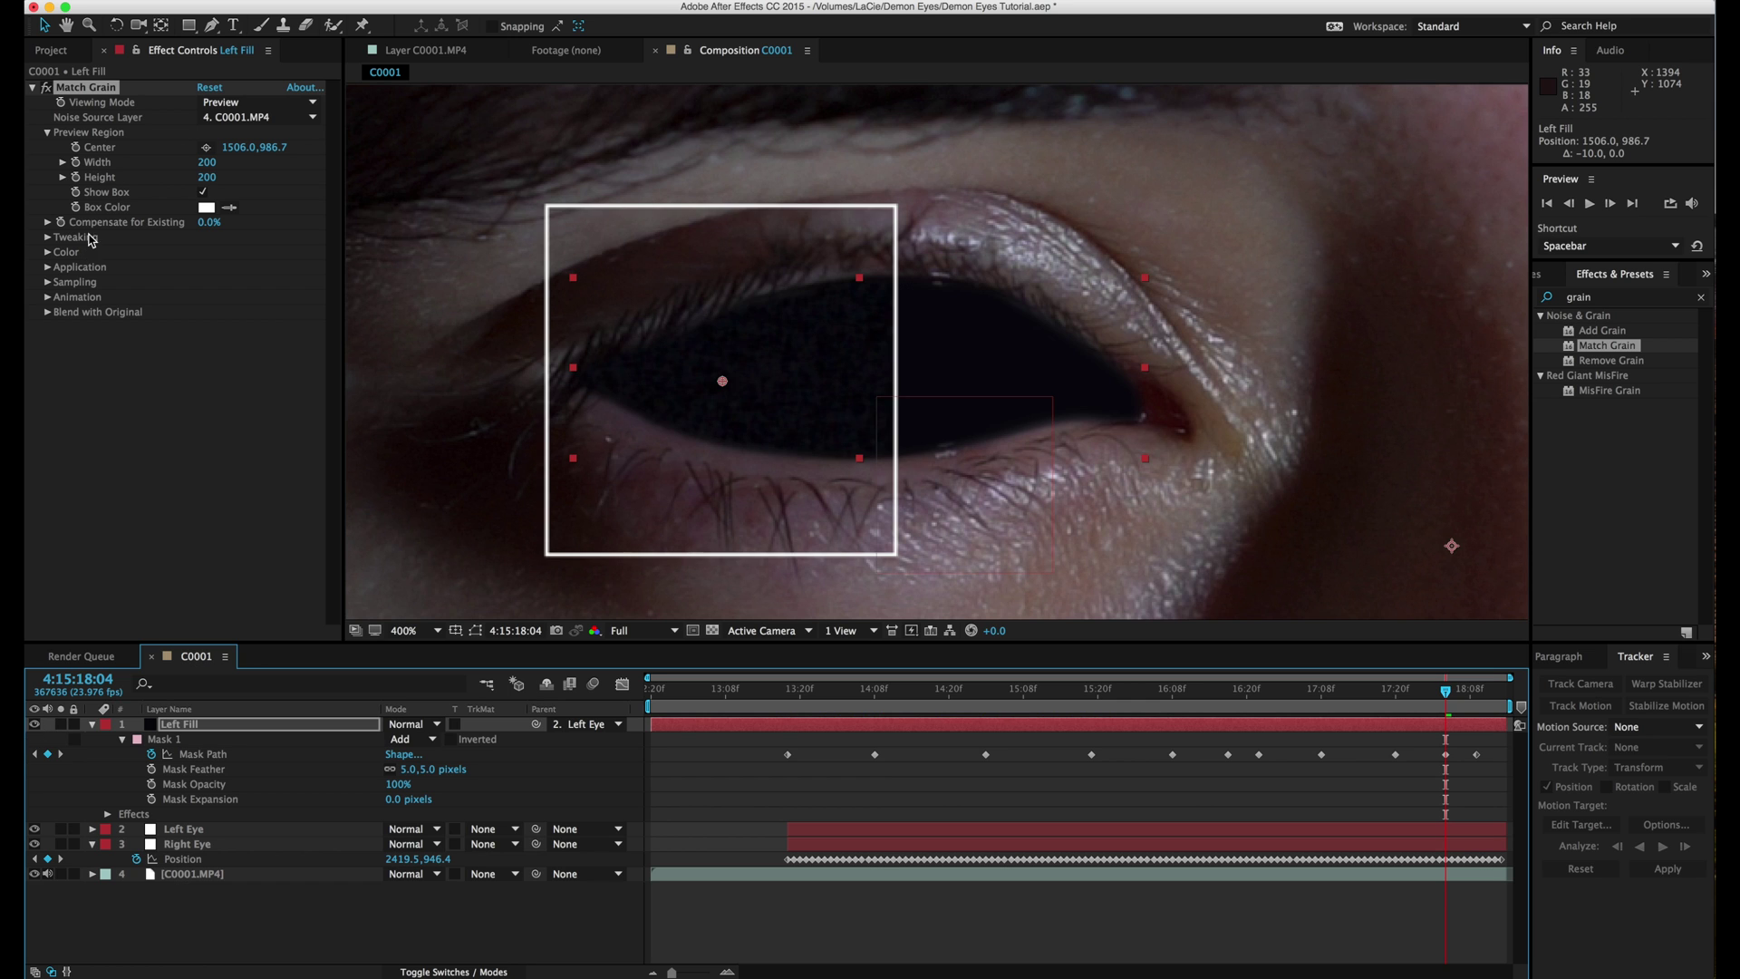
Set Match Grain's viewing mode to Final Output, then hide and deselect the Left Fill layer.
{"action": "left_click", "coordinate": [222, 106]}
{"action": "left_click", "coordinate": [241, 188]}
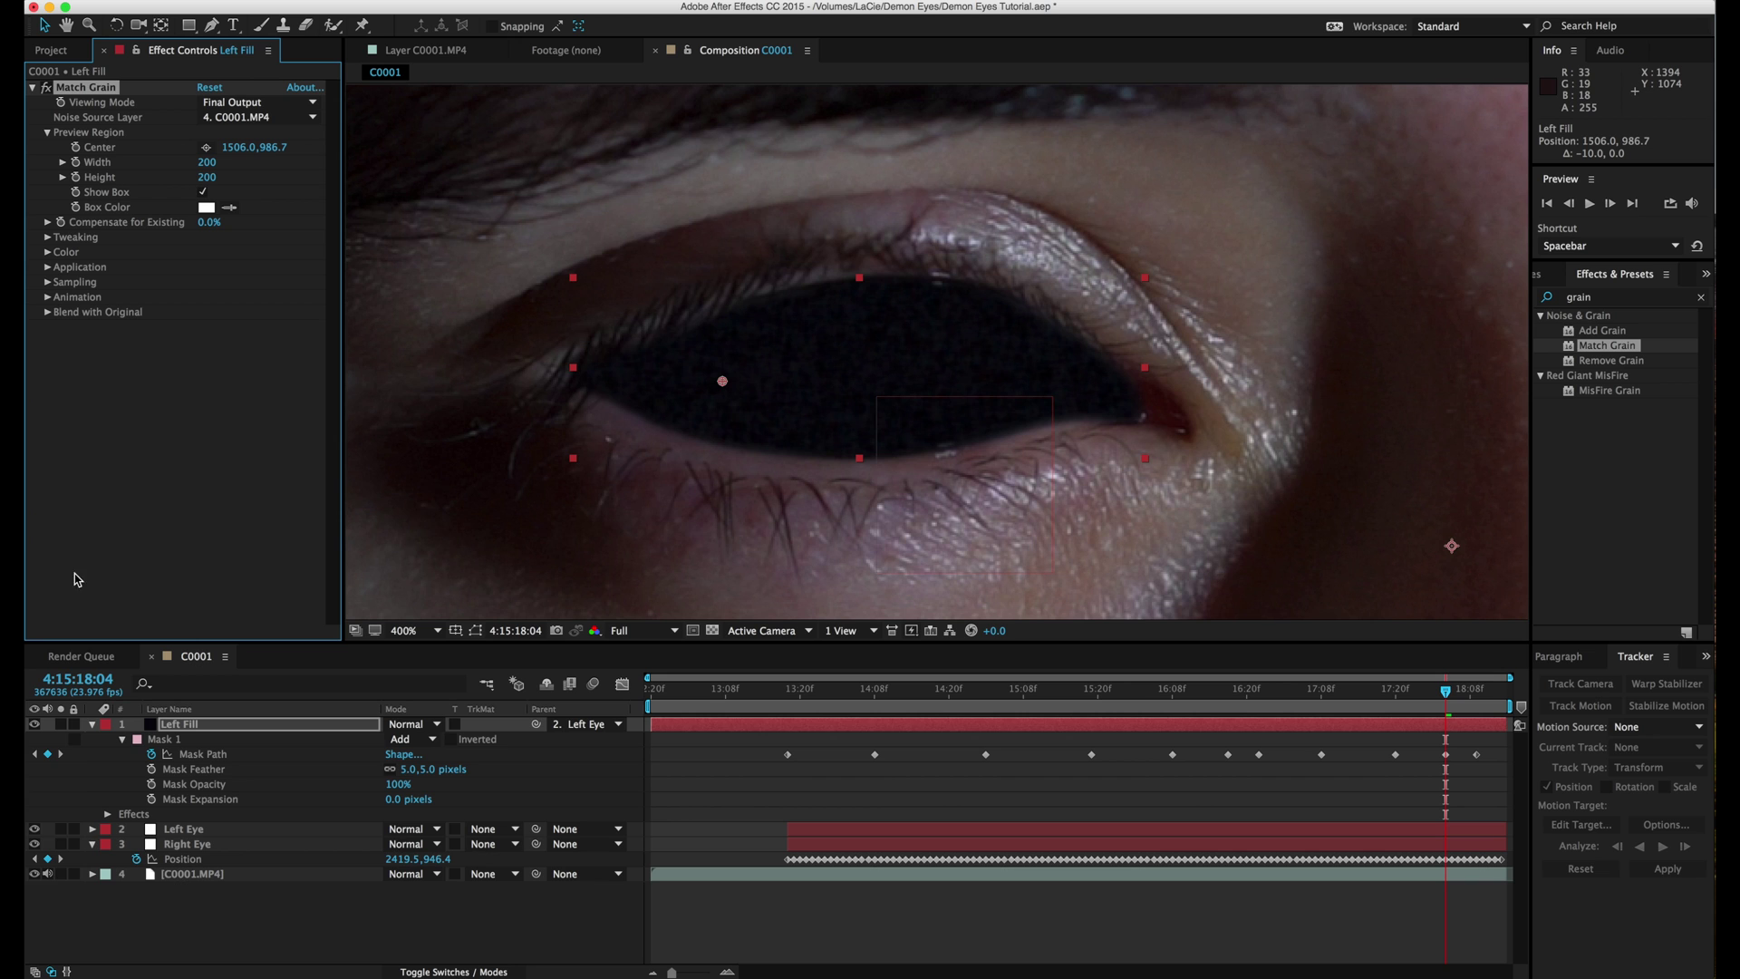
{"action": "left_click", "coordinate": [35, 724]}
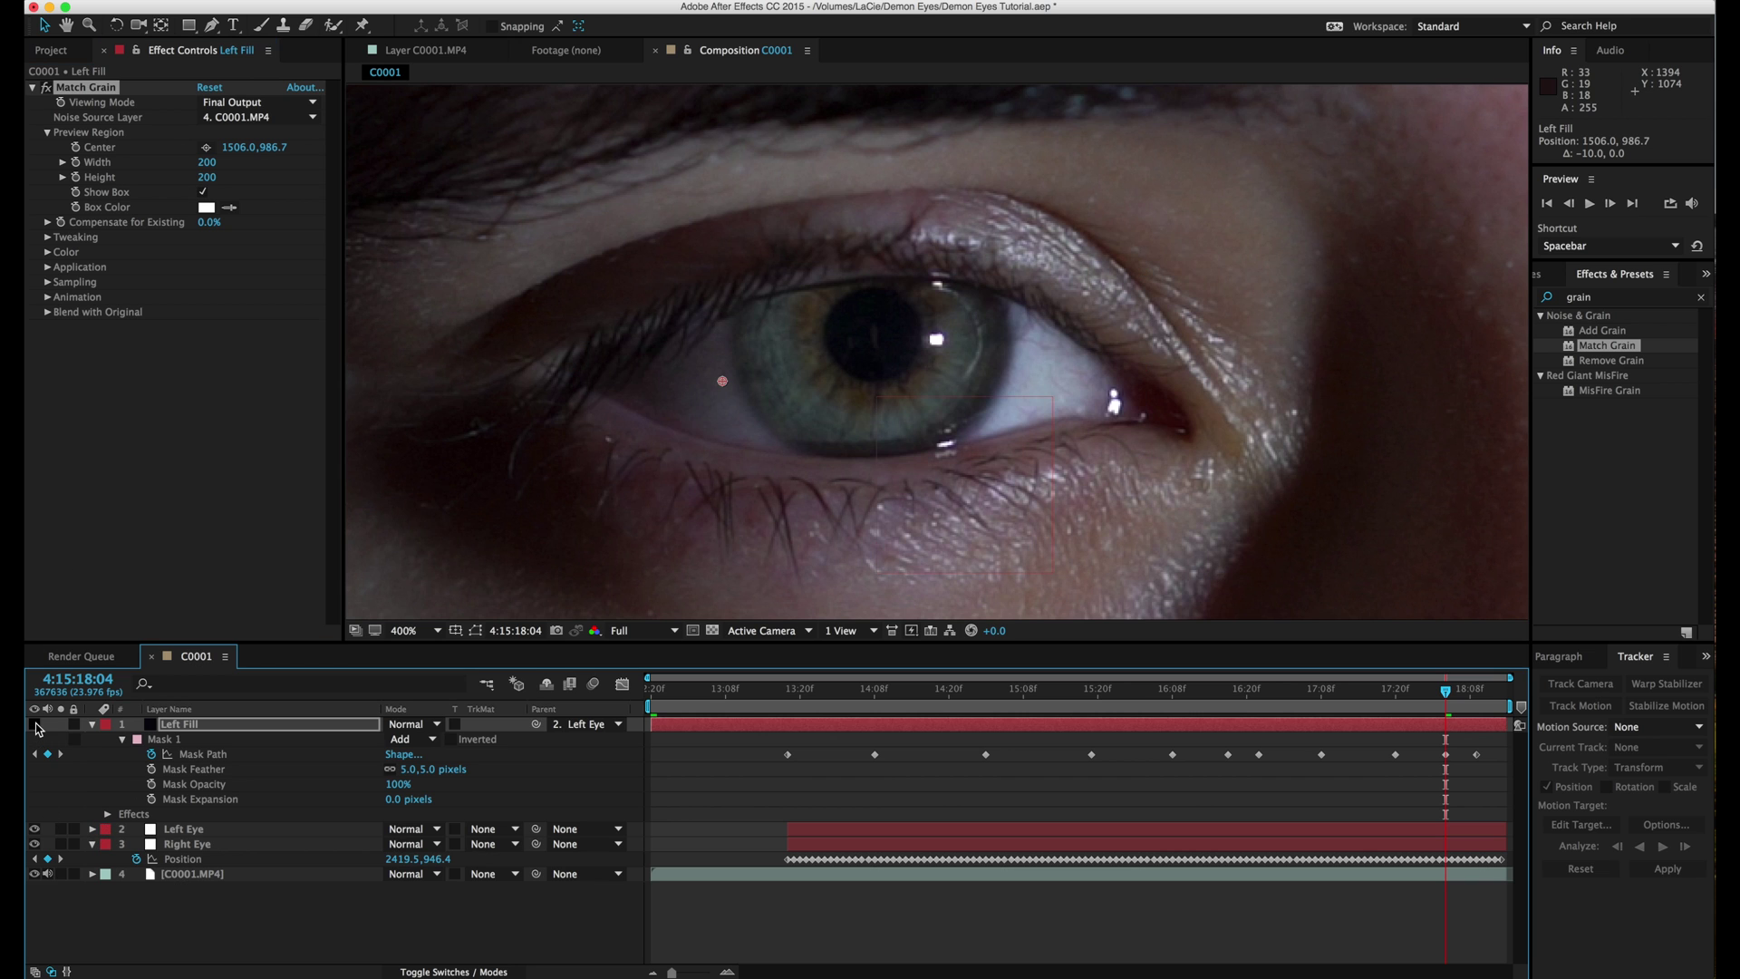
{"action": "left_click", "coordinate": [775, 798]}
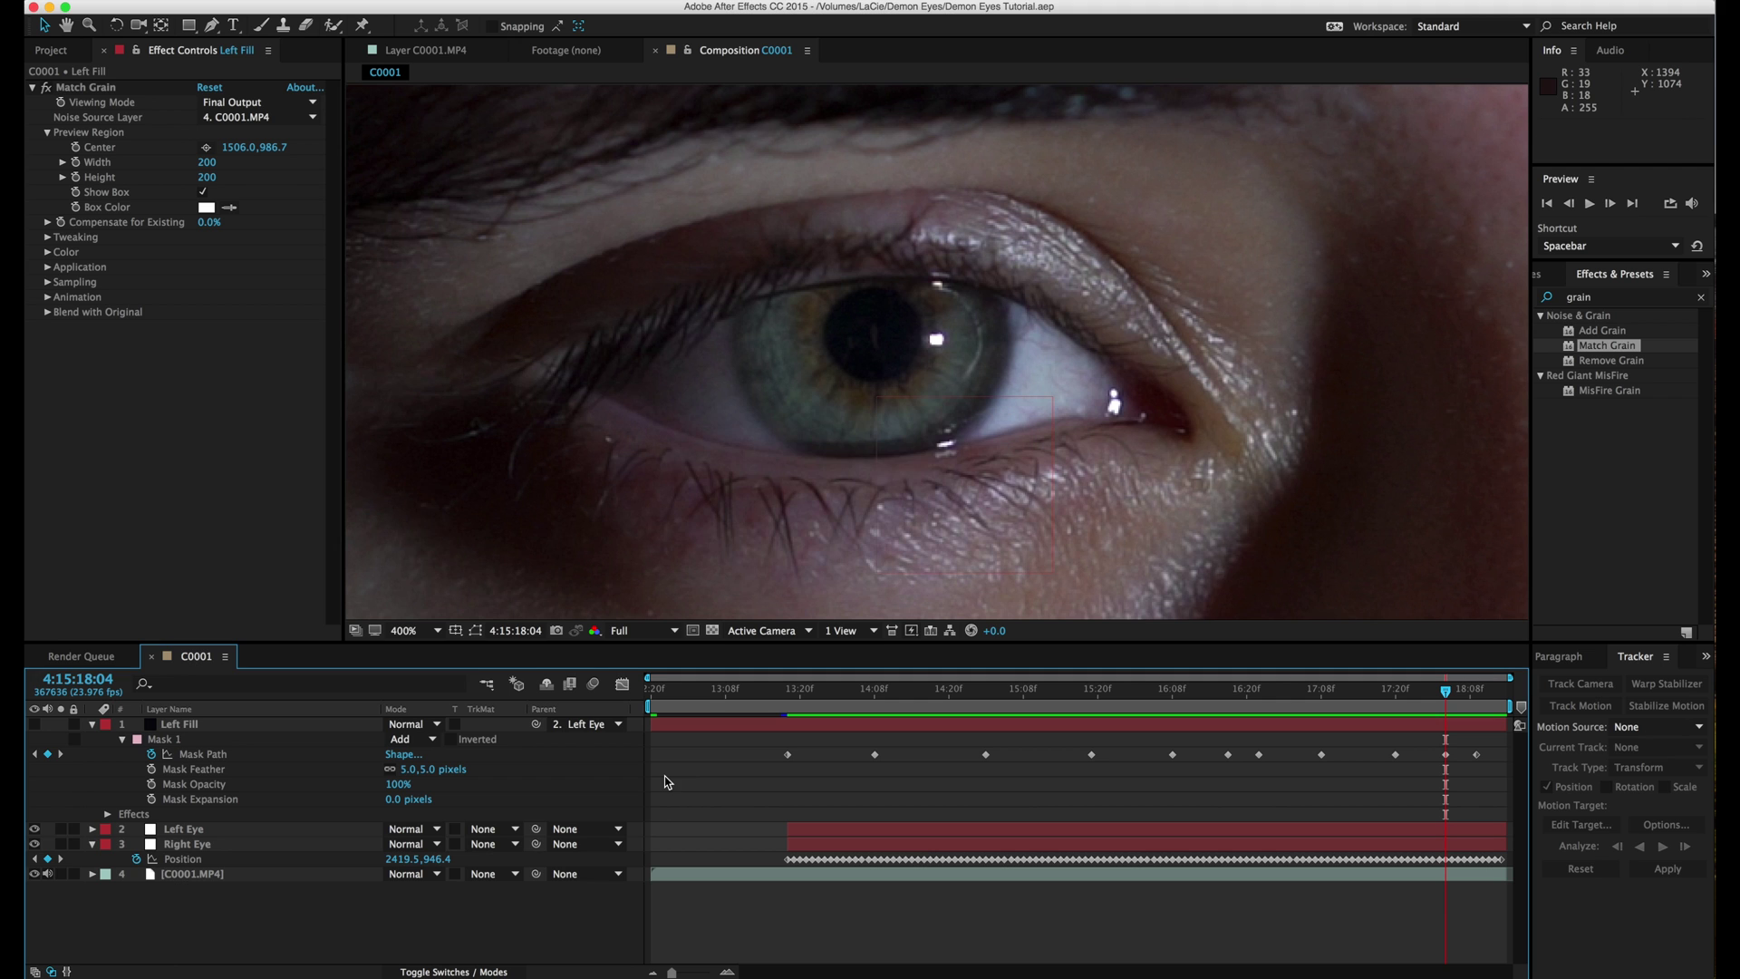
Create a 3840 x 2160 px white solid, sampling its colour from the bright highlight in the eye.
{"action": "left_click", "coordinate": [367, 0]}
{"action": "mouse_move", "coordinate": [370, 15]}
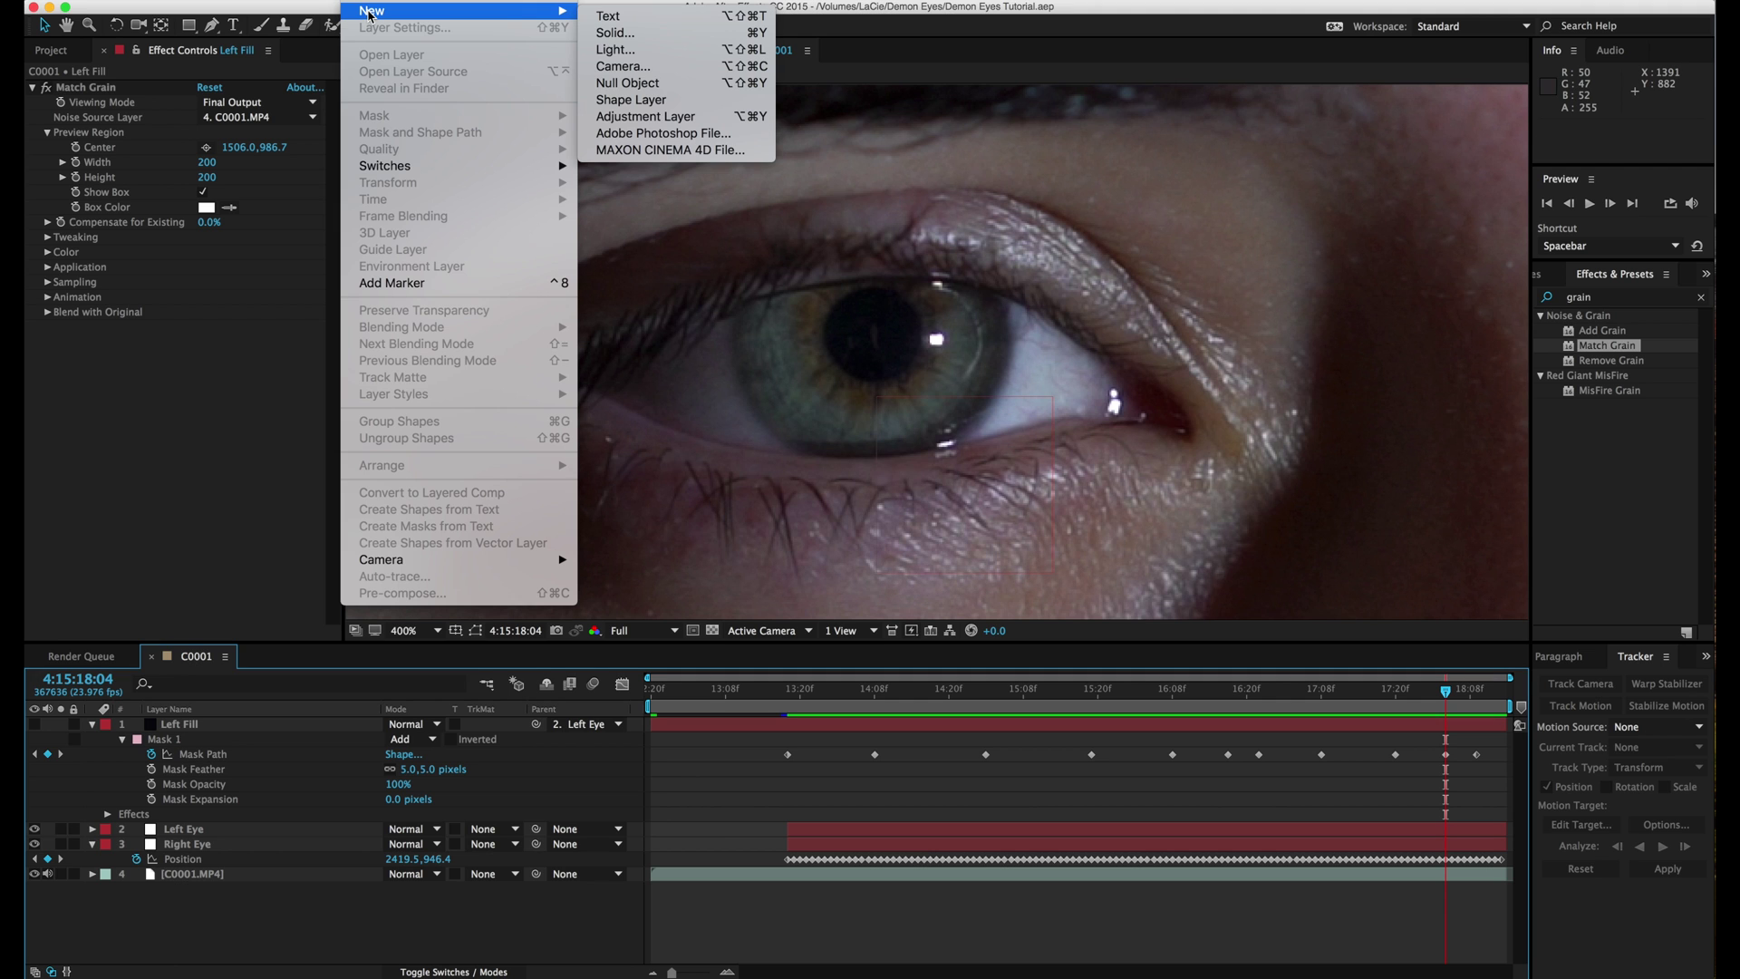
{"action": "left_click", "coordinate": [617, 32]}
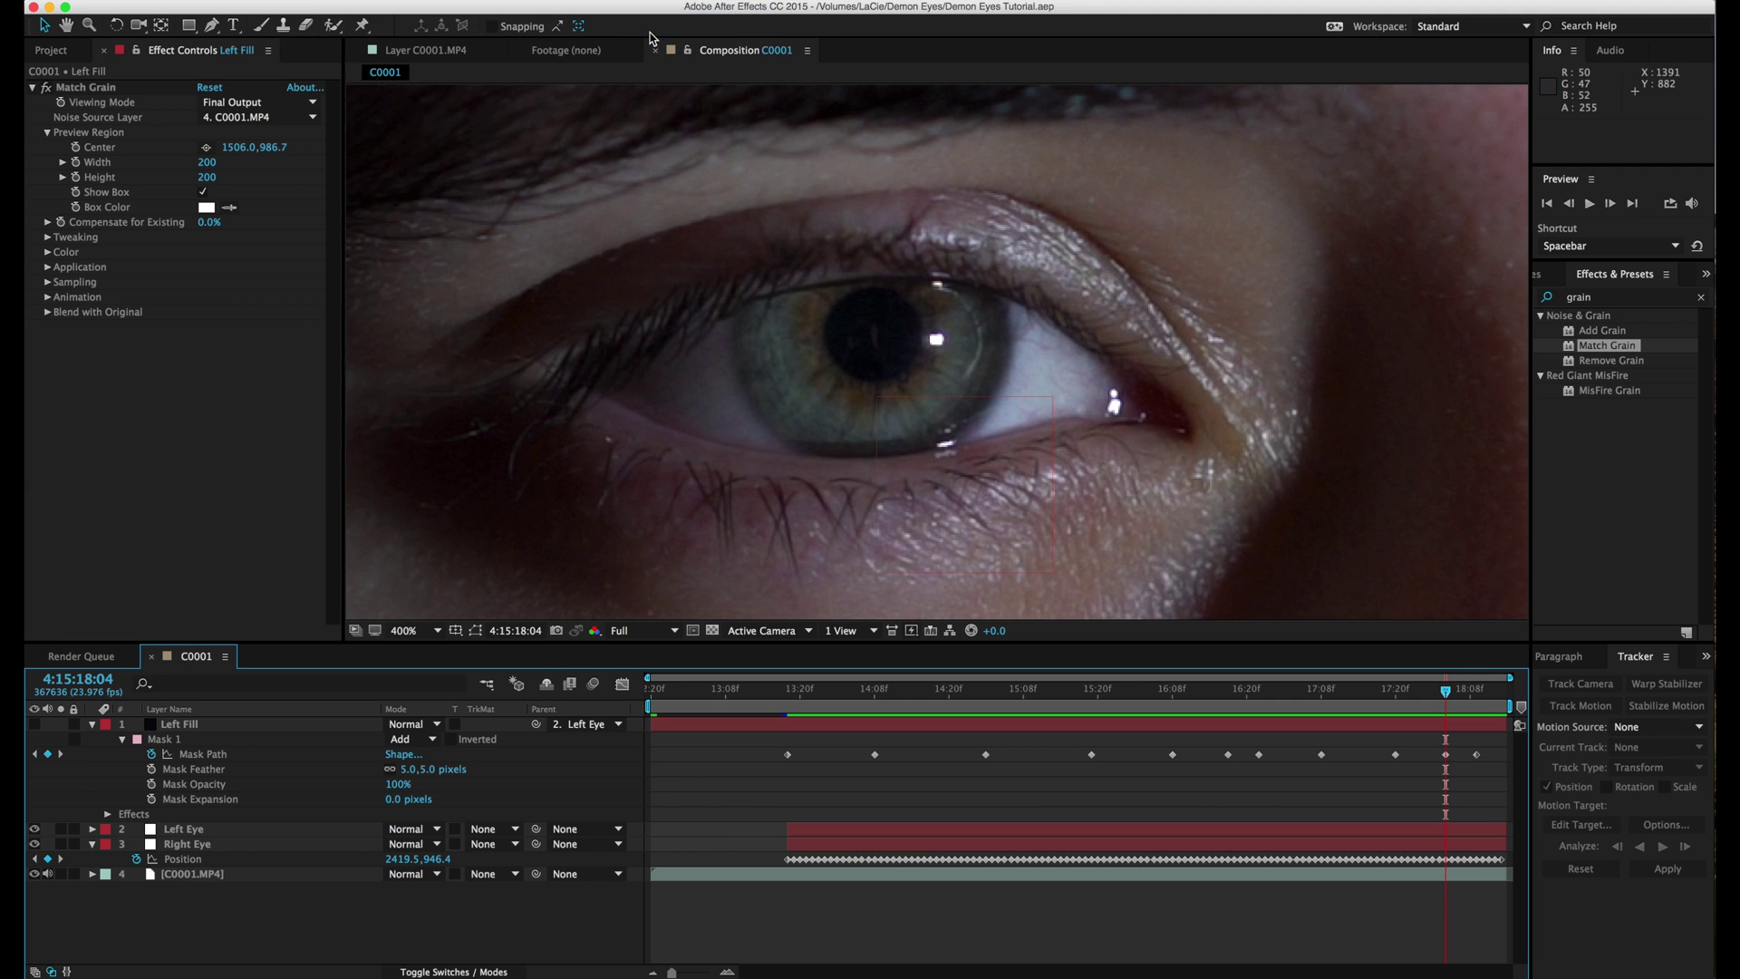
{"action": "left_click", "coordinate": [253, 387]}
{"action": "left_click", "coordinate": [937, 340]}
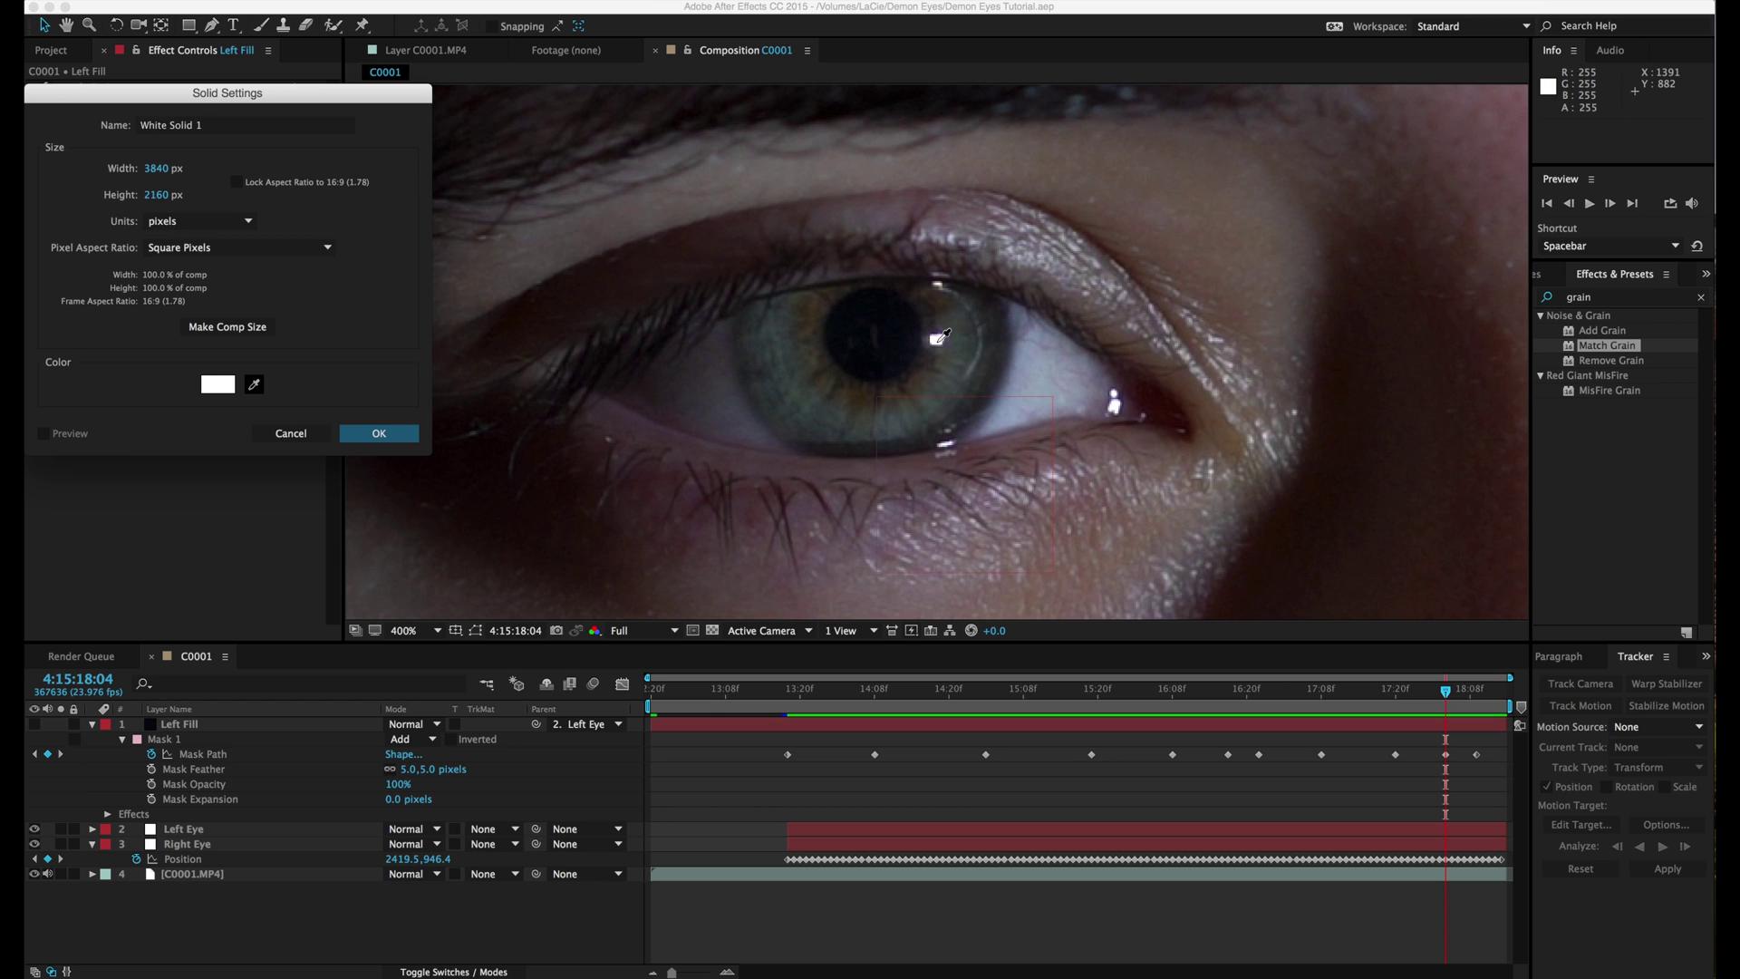
{"action": "left_click", "coordinate": [215, 385]}
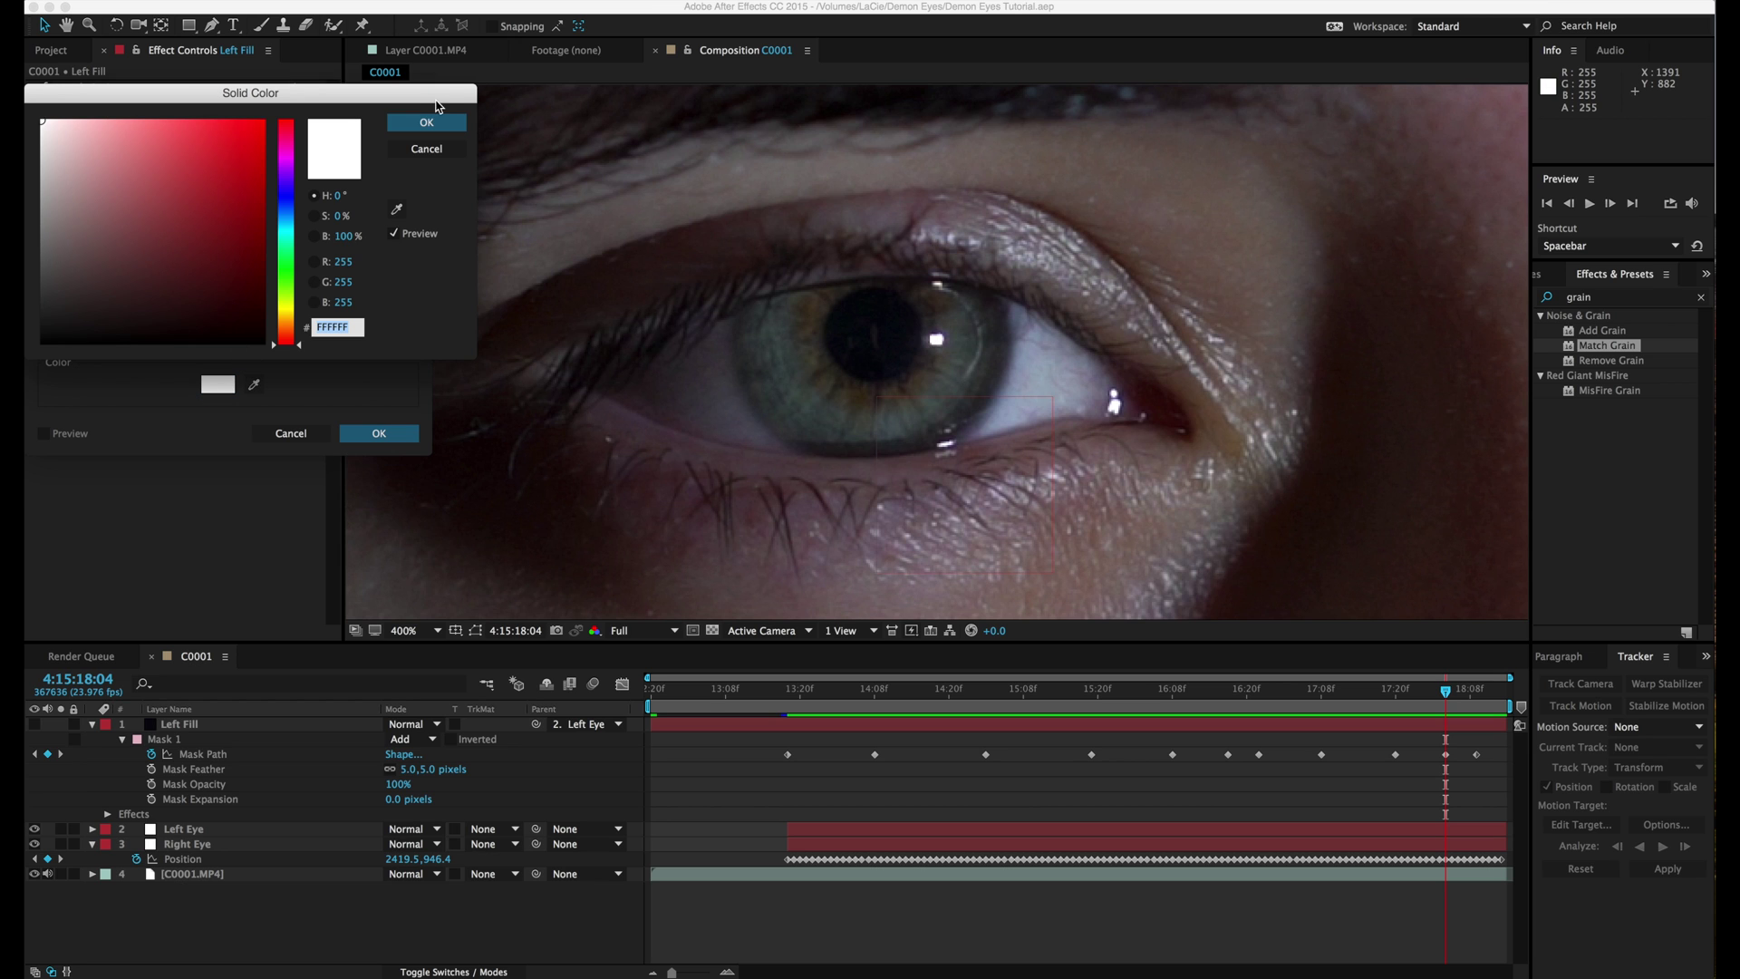
{"action": "left_click", "coordinate": [427, 121]}
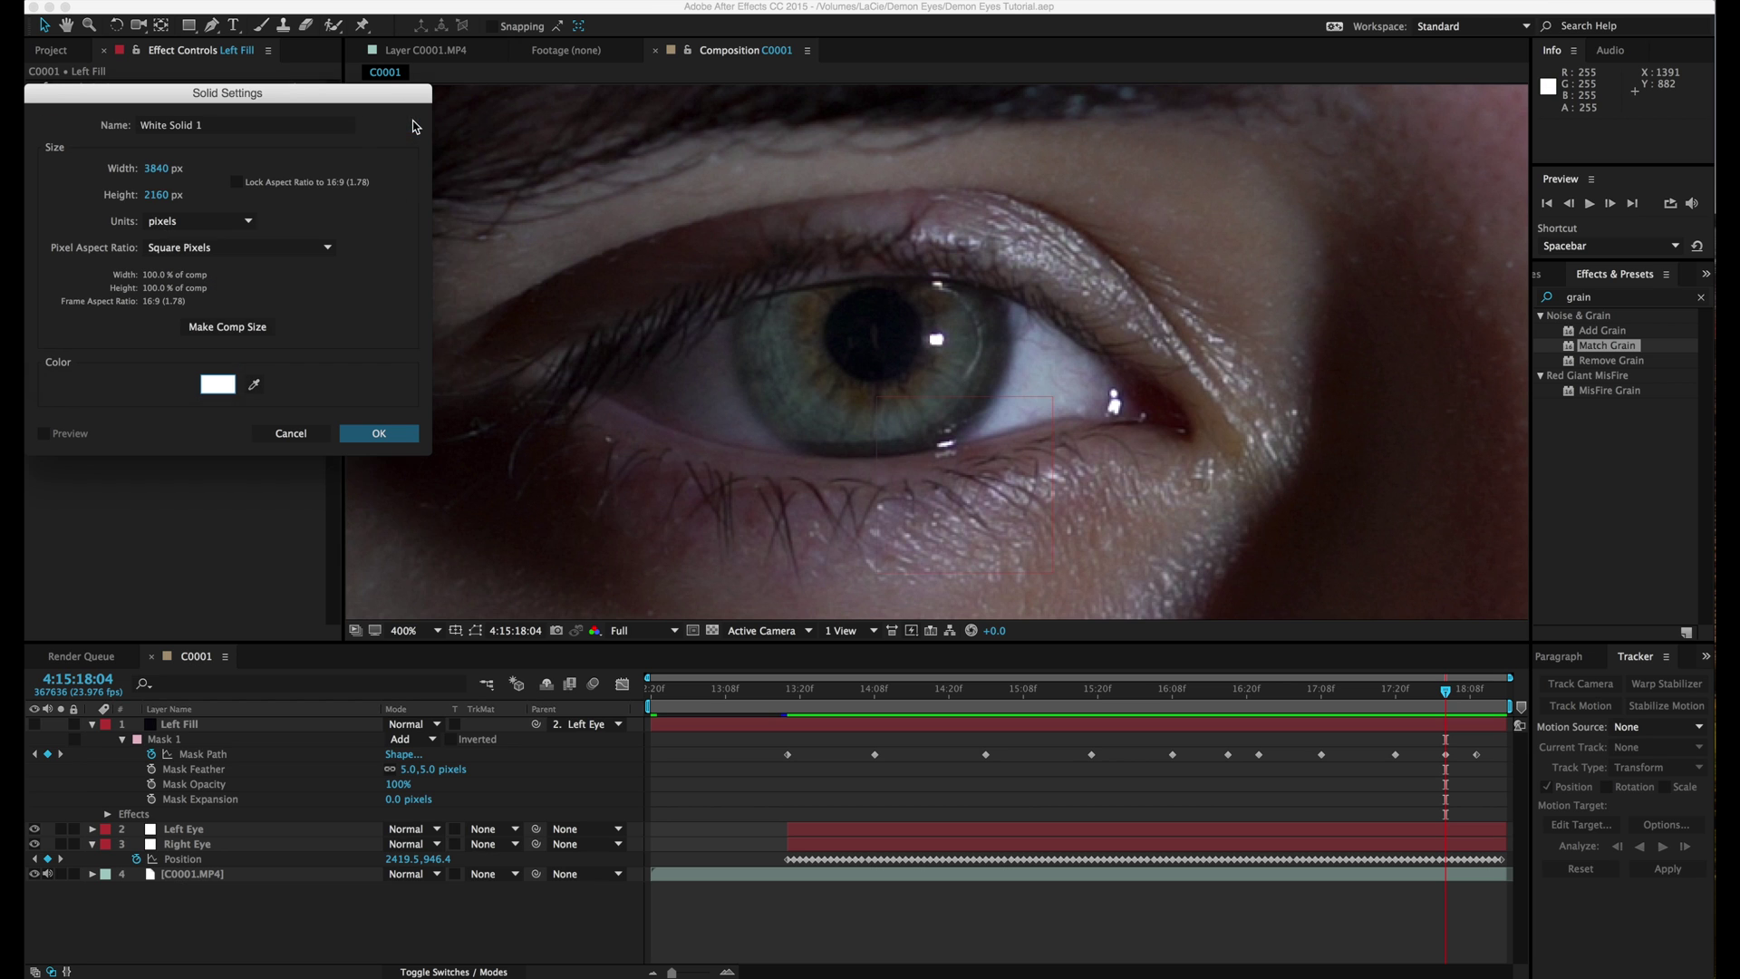
{"action": "left_click", "coordinate": [378, 433]}
Rename the new white solid as Specular and hide the layer.
{"action": "key", "text": "Return"}
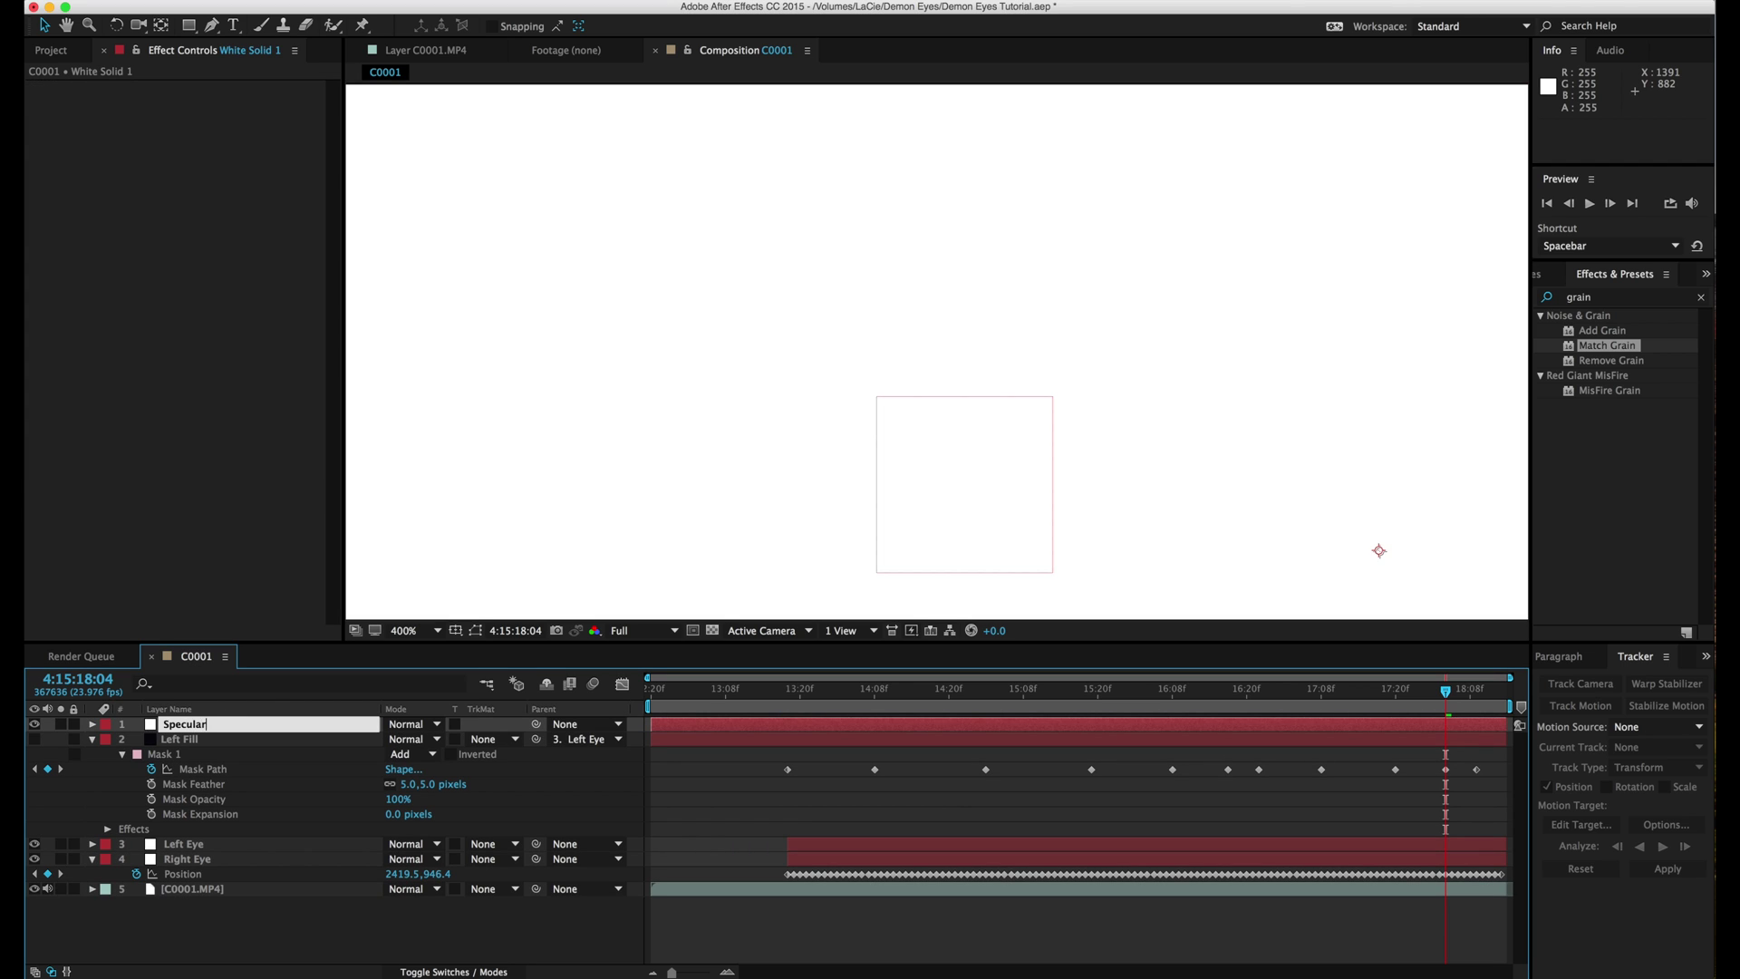
{"action": "type", "text": "Specular"}
{"action": "key", "text": "Return"}
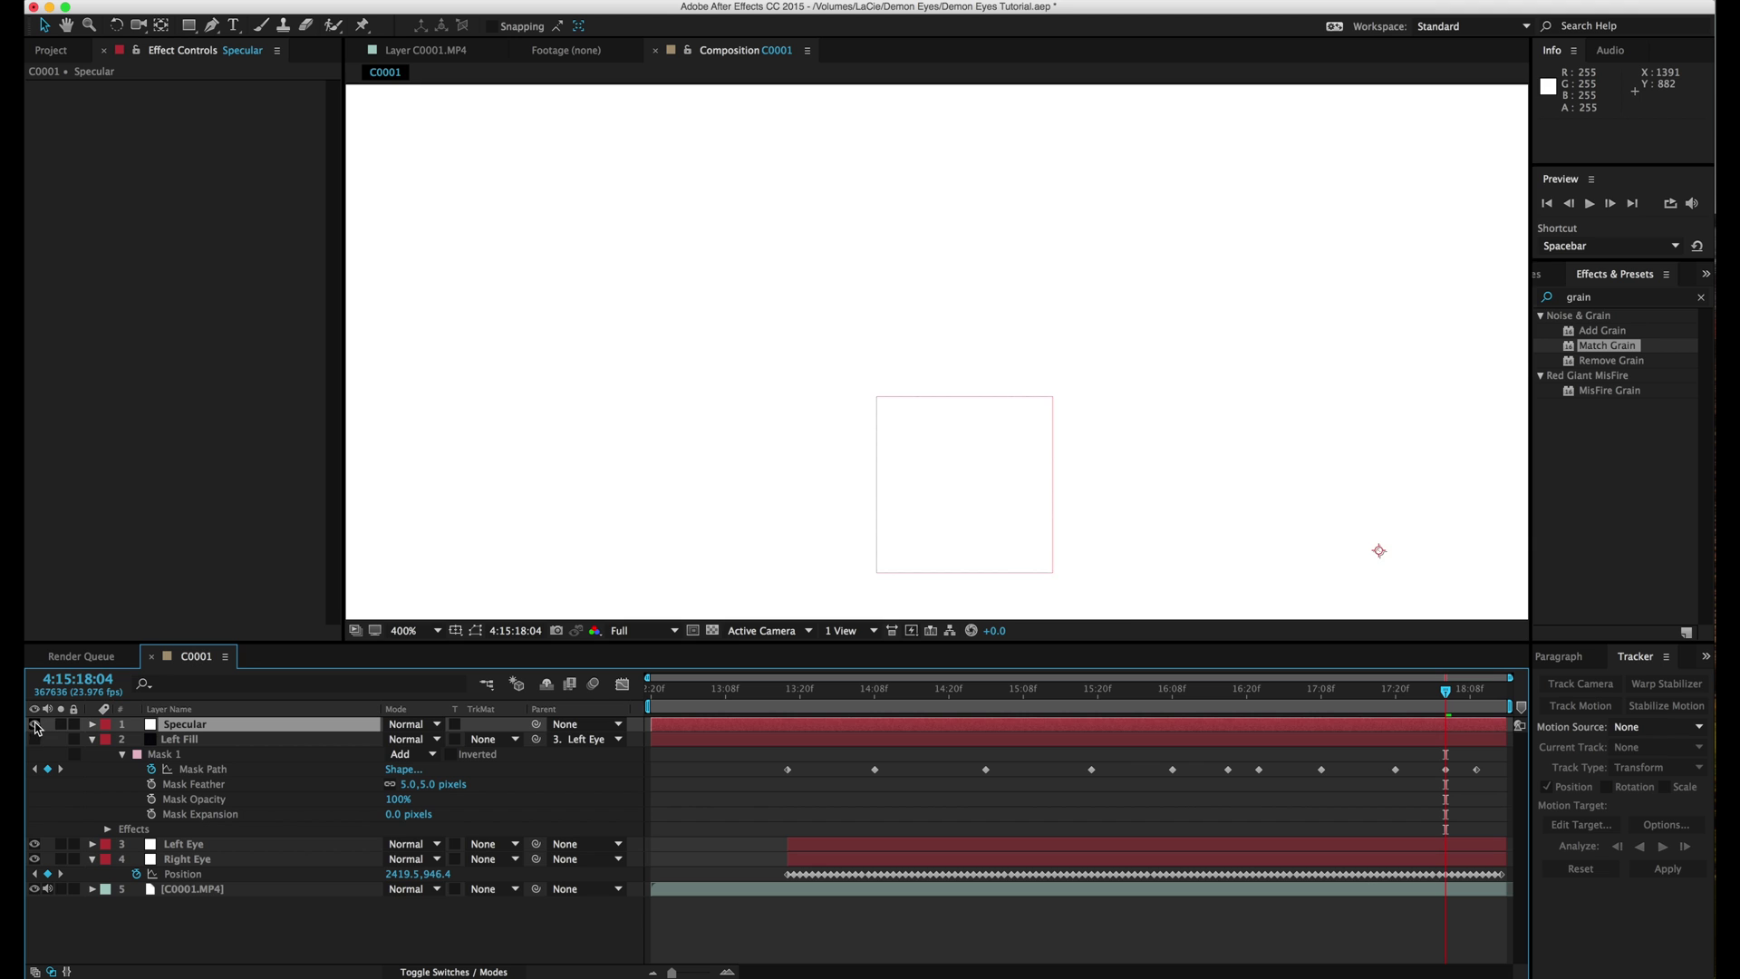
{"action": "left_click", "coordinate": [36, 724]}
Draw a small elliptical mask on the Specular layer around the bright highlight beside the pupil.
{"action": "left_click", "coordinate": [189, 26]}
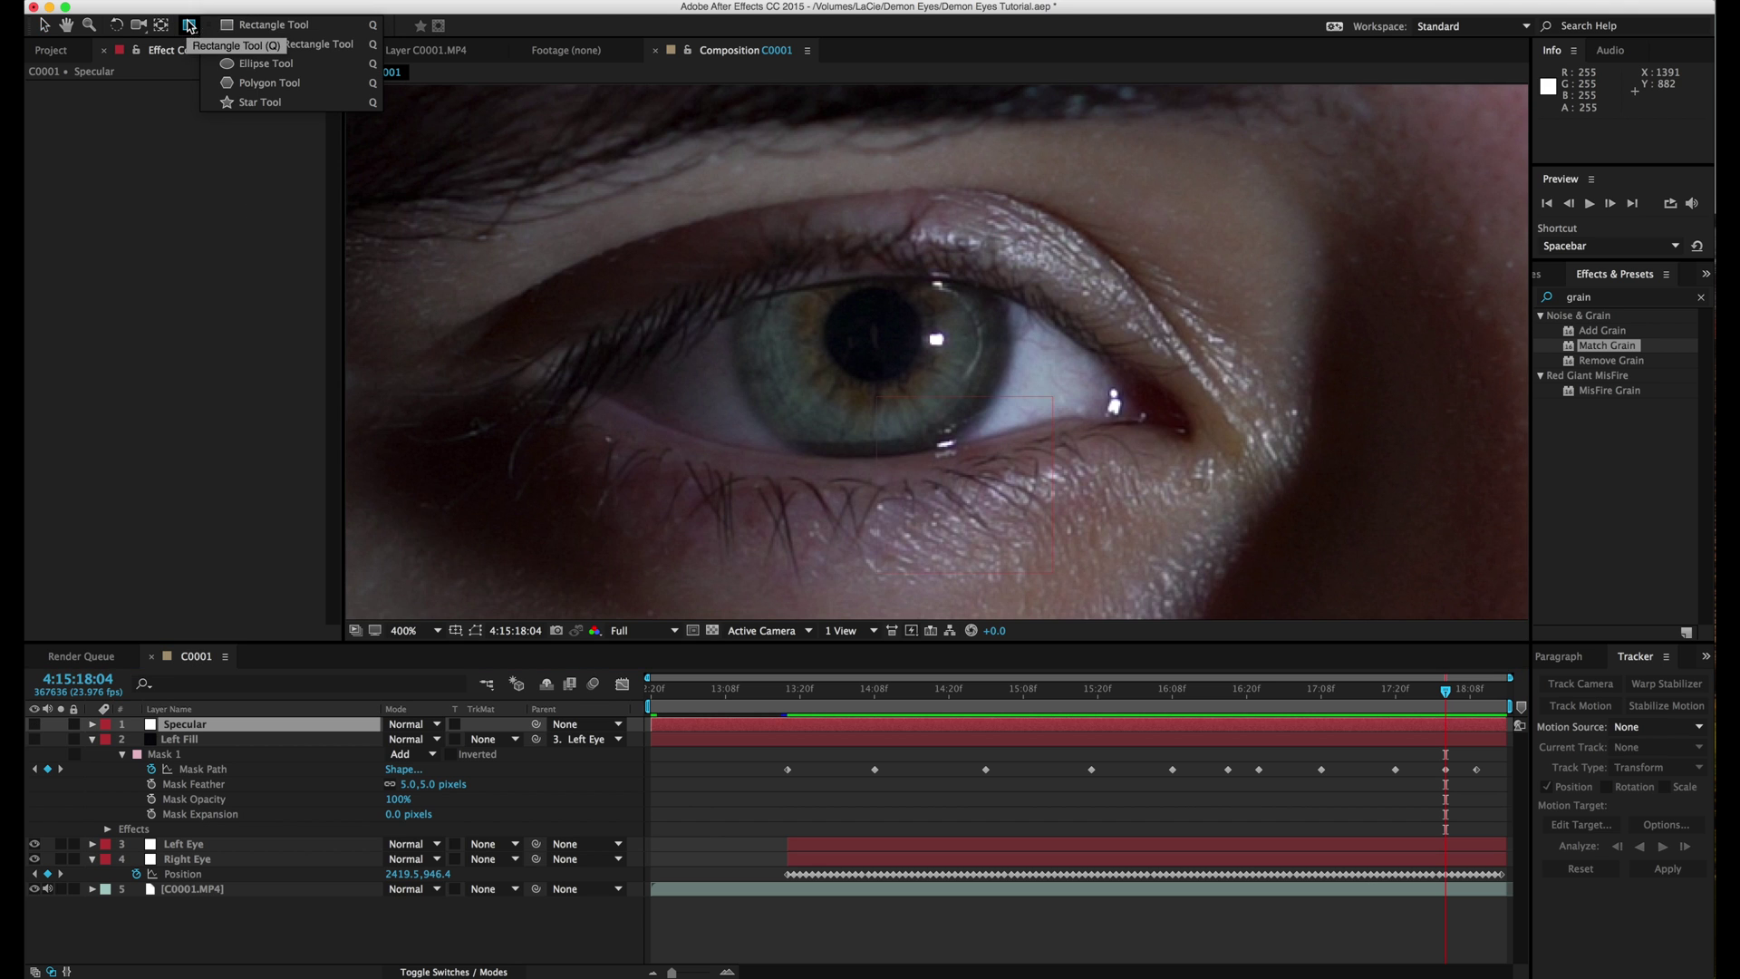
{"action": "left_click", "coordinate": [262, 64]}
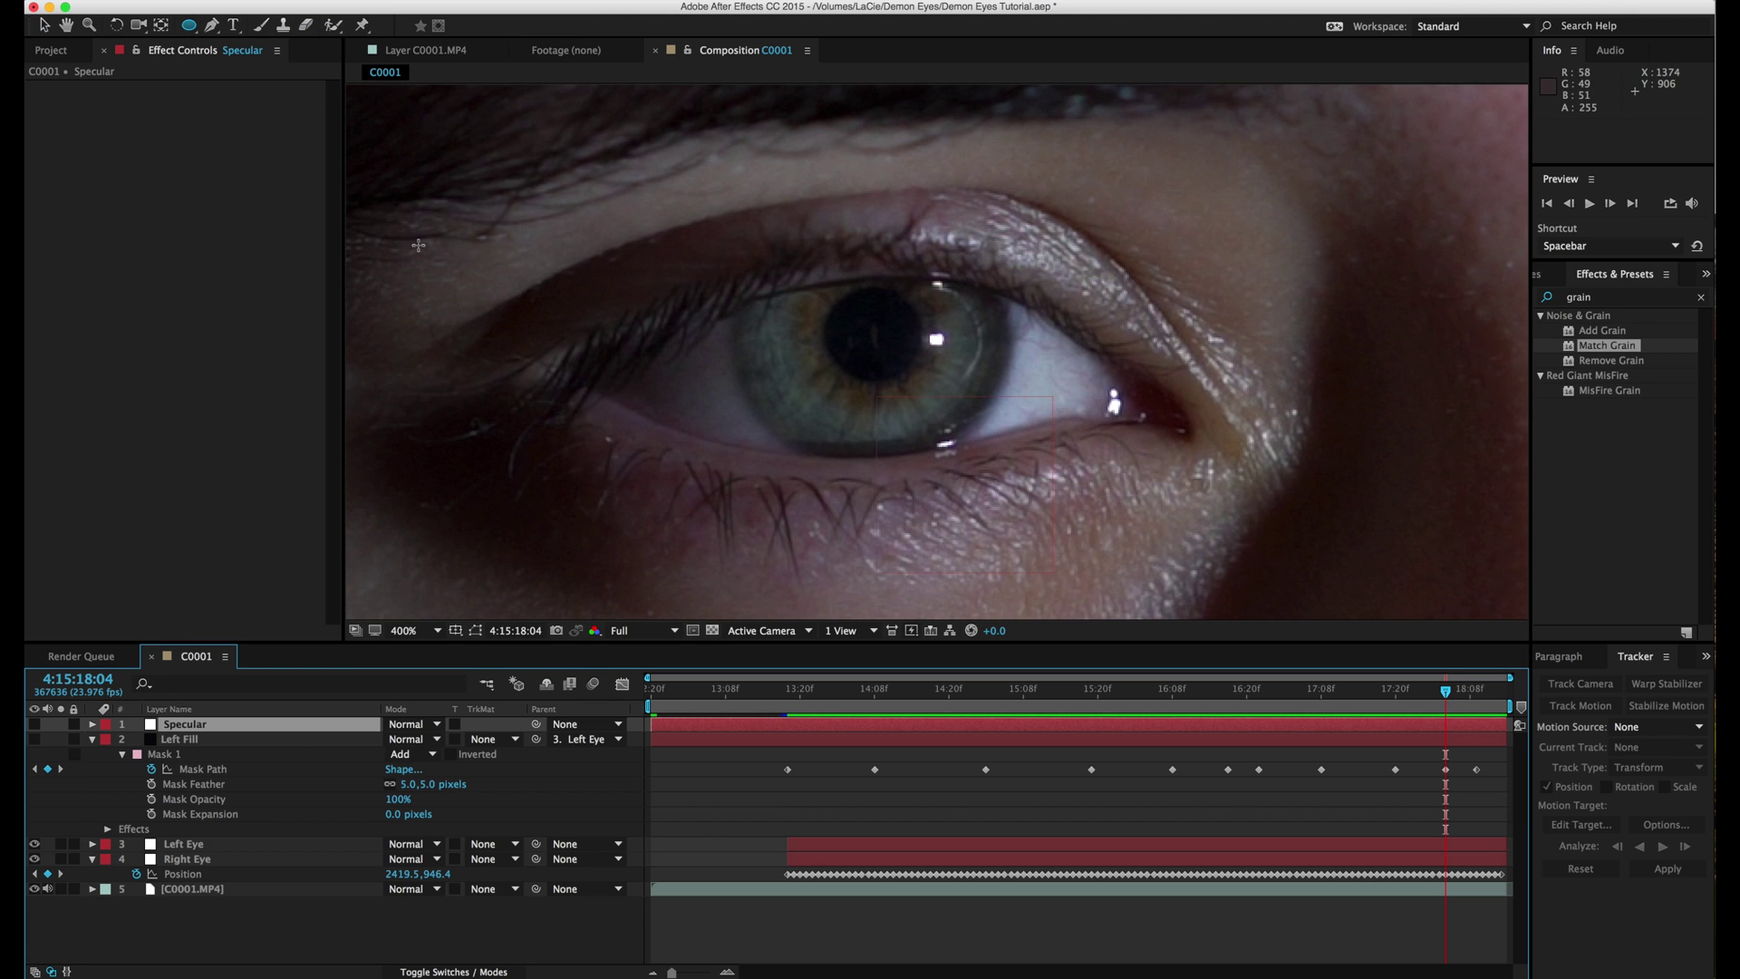
{"action": "left_click", "coordinate": [936, 339]}
{"action": "left_click_drag", "start_coordinate": [936, 339], "coordinate": [948, 339]}
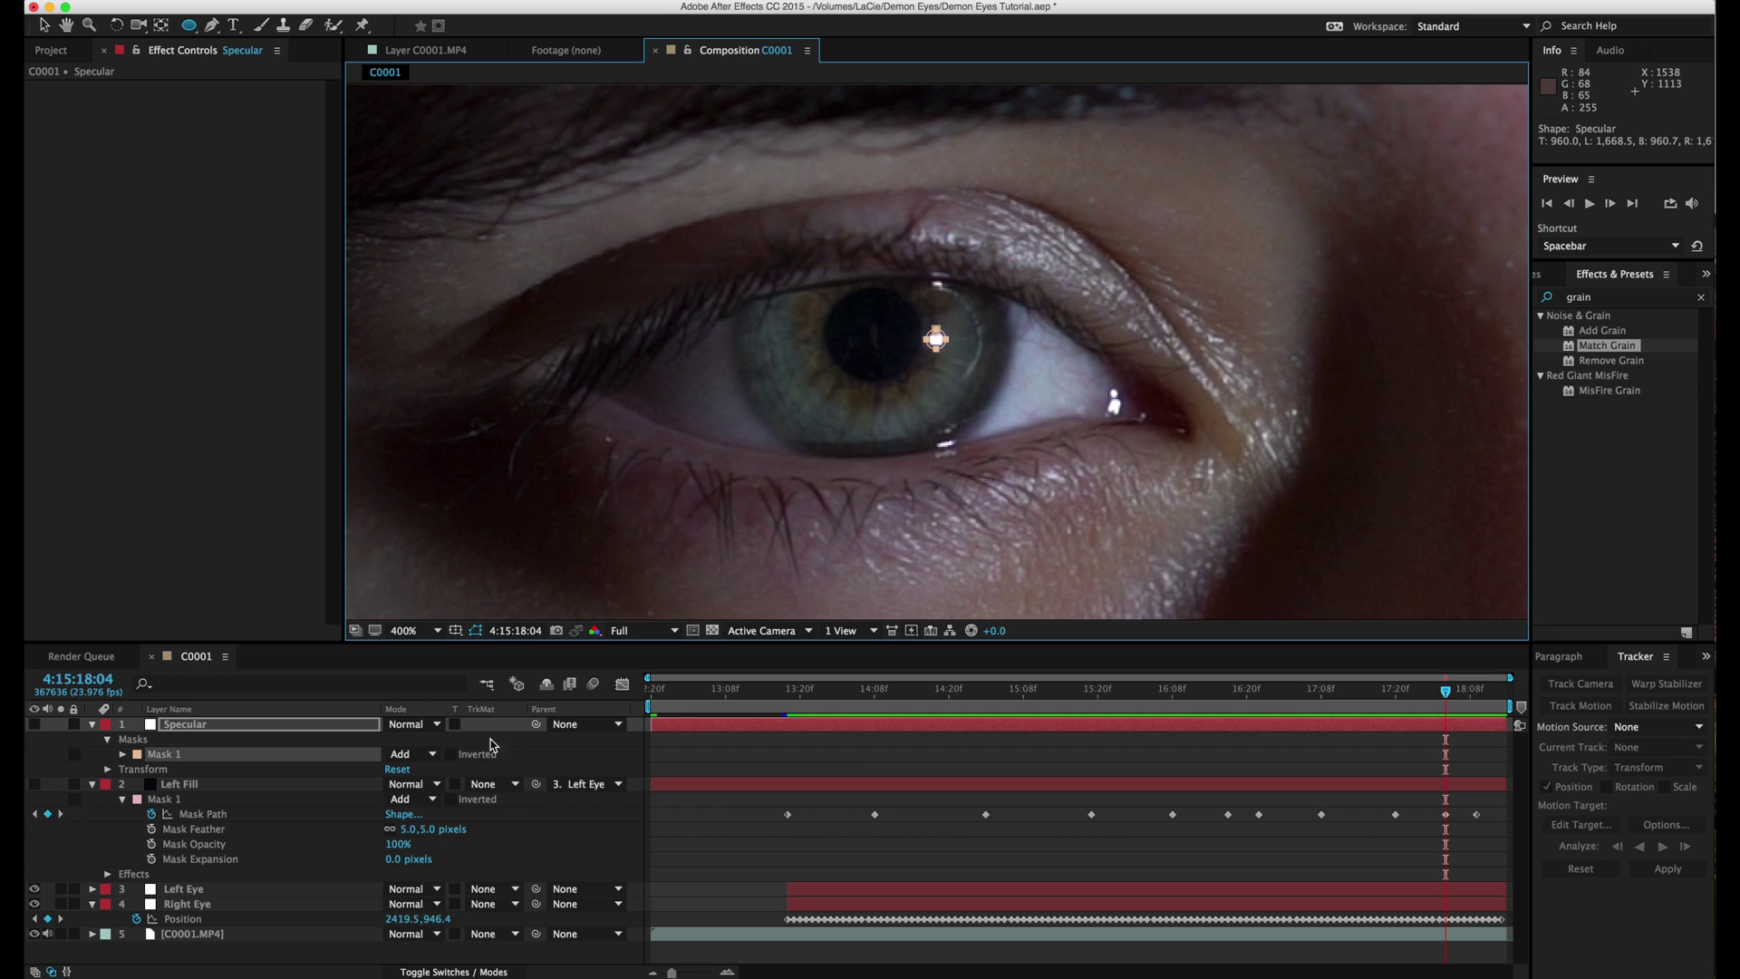
Parent the Specular layer to the Left Eye null and return to the Selection tool.
{"action": "left_click", "coordinate": [573, 724]}
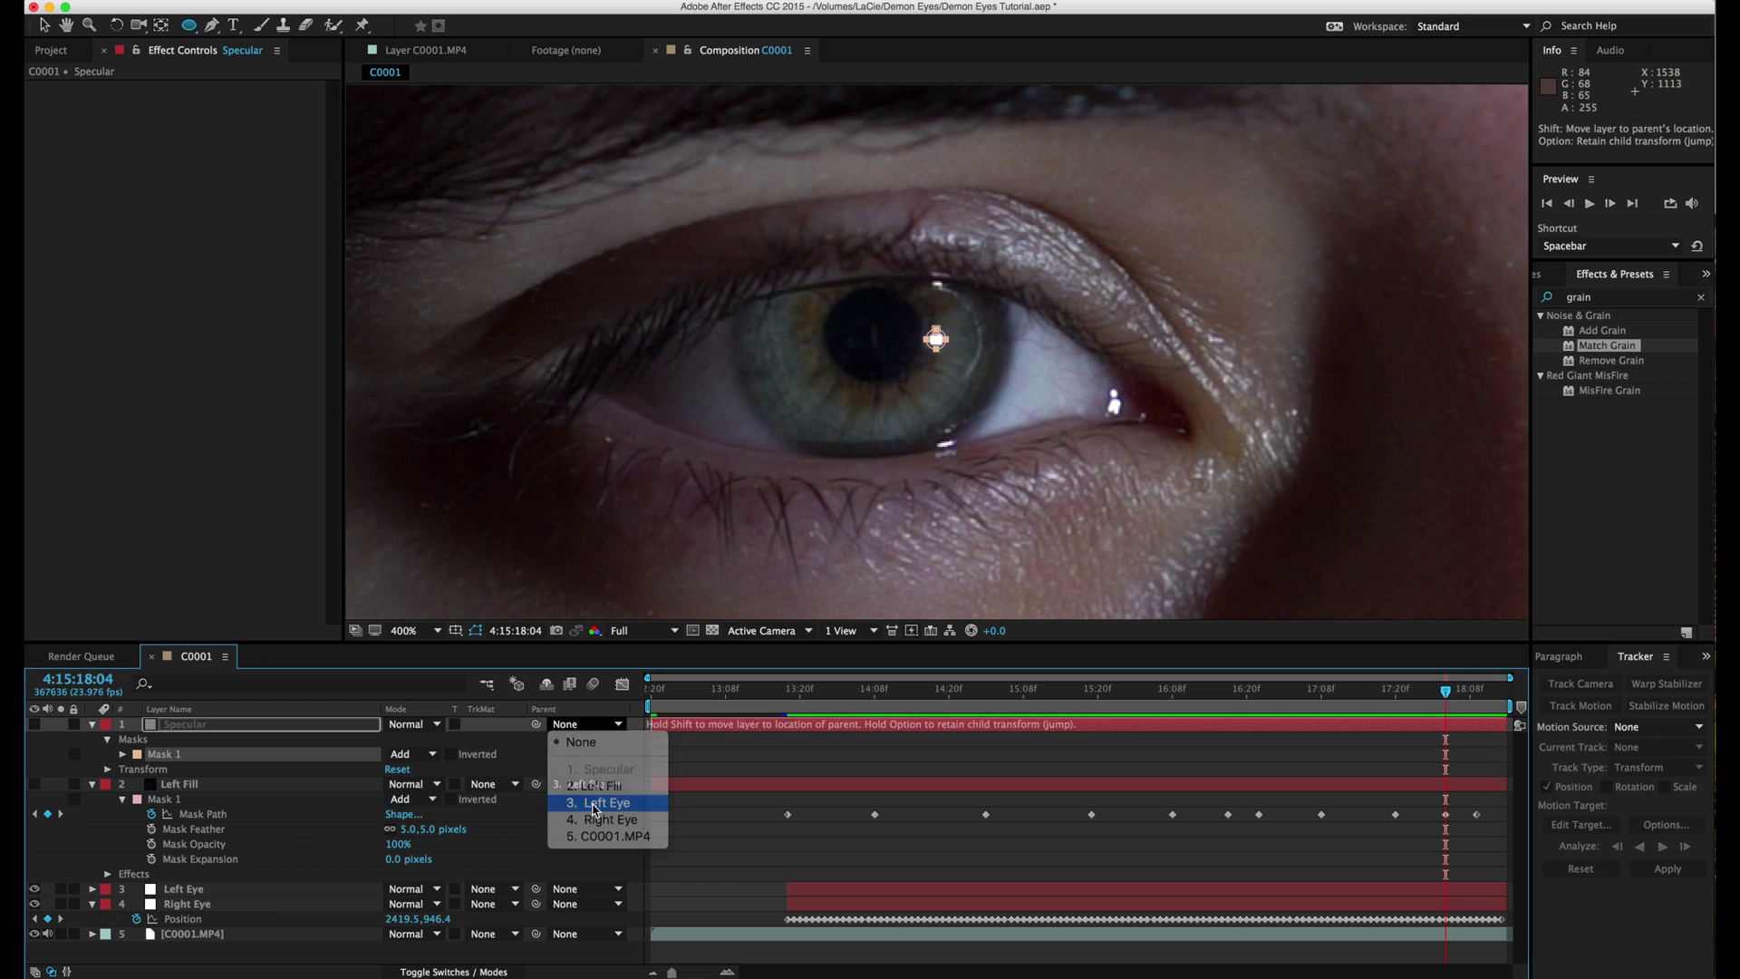
{"action": "left_click", "coordinate": [595, 804]}
{"action": "left_click", "coordinate": [43, 26]}
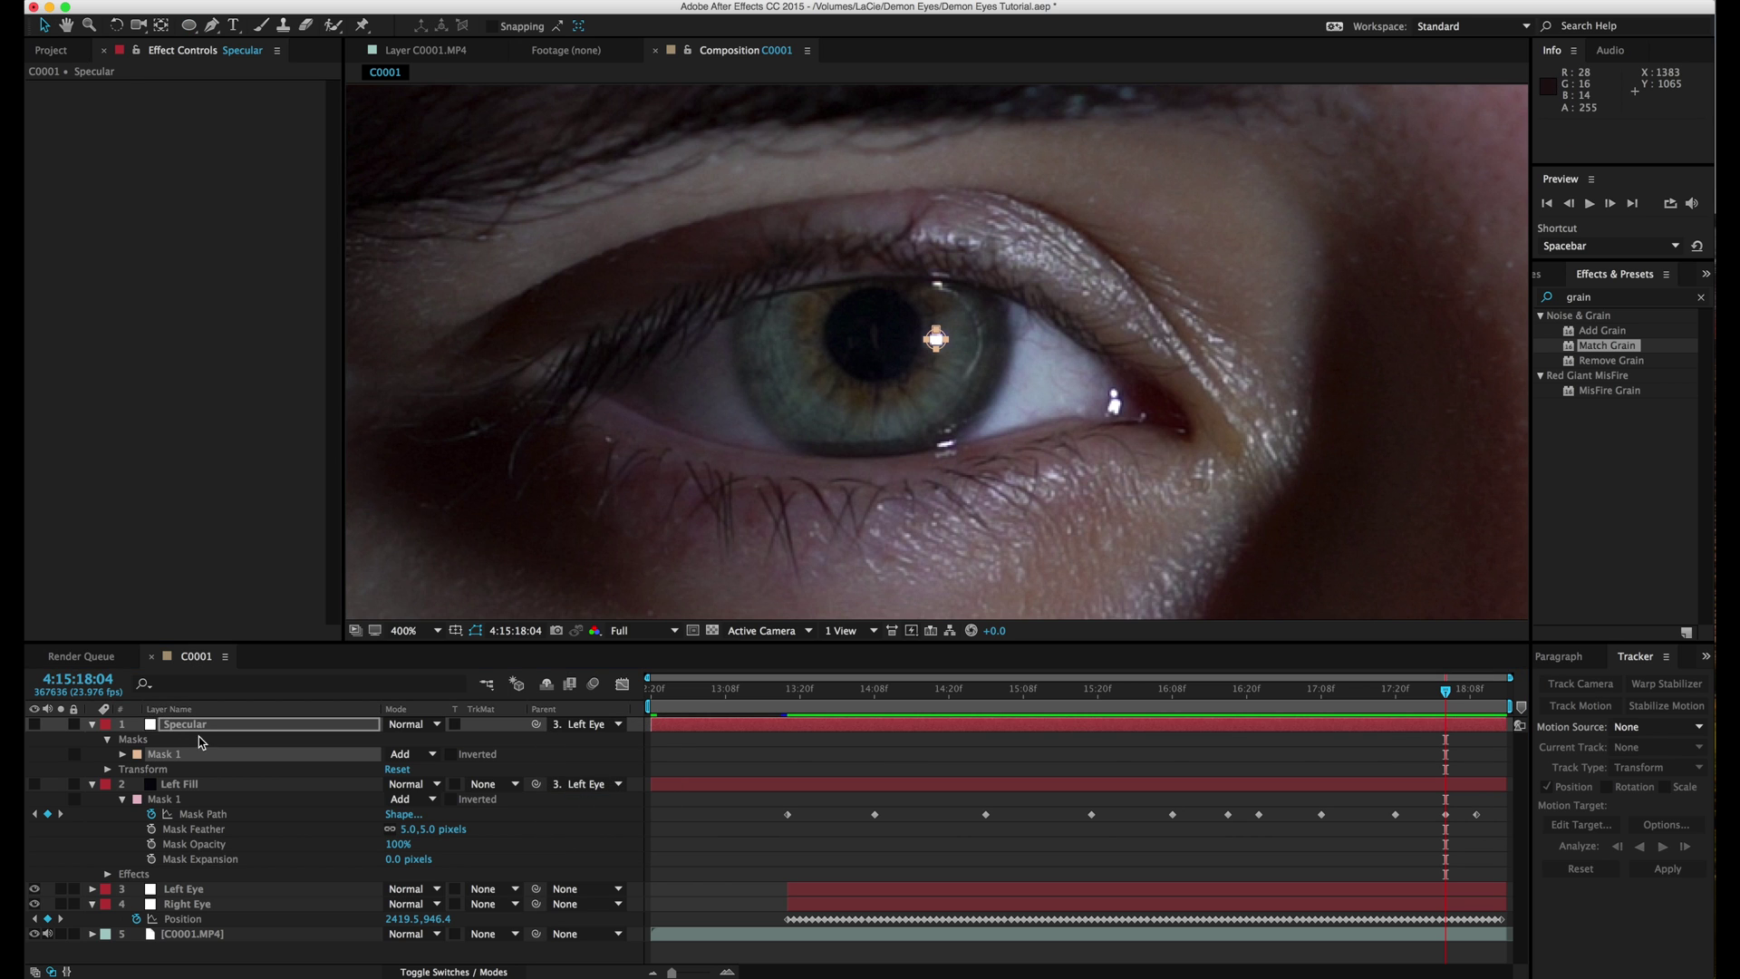
Make the Specular and Left Fill layers visible, and collapse Left Fill's properties.
{"action": "left_click", "coordinate": [34, 724]}
{"action": "left_click", "coordinate": [33, 784]}
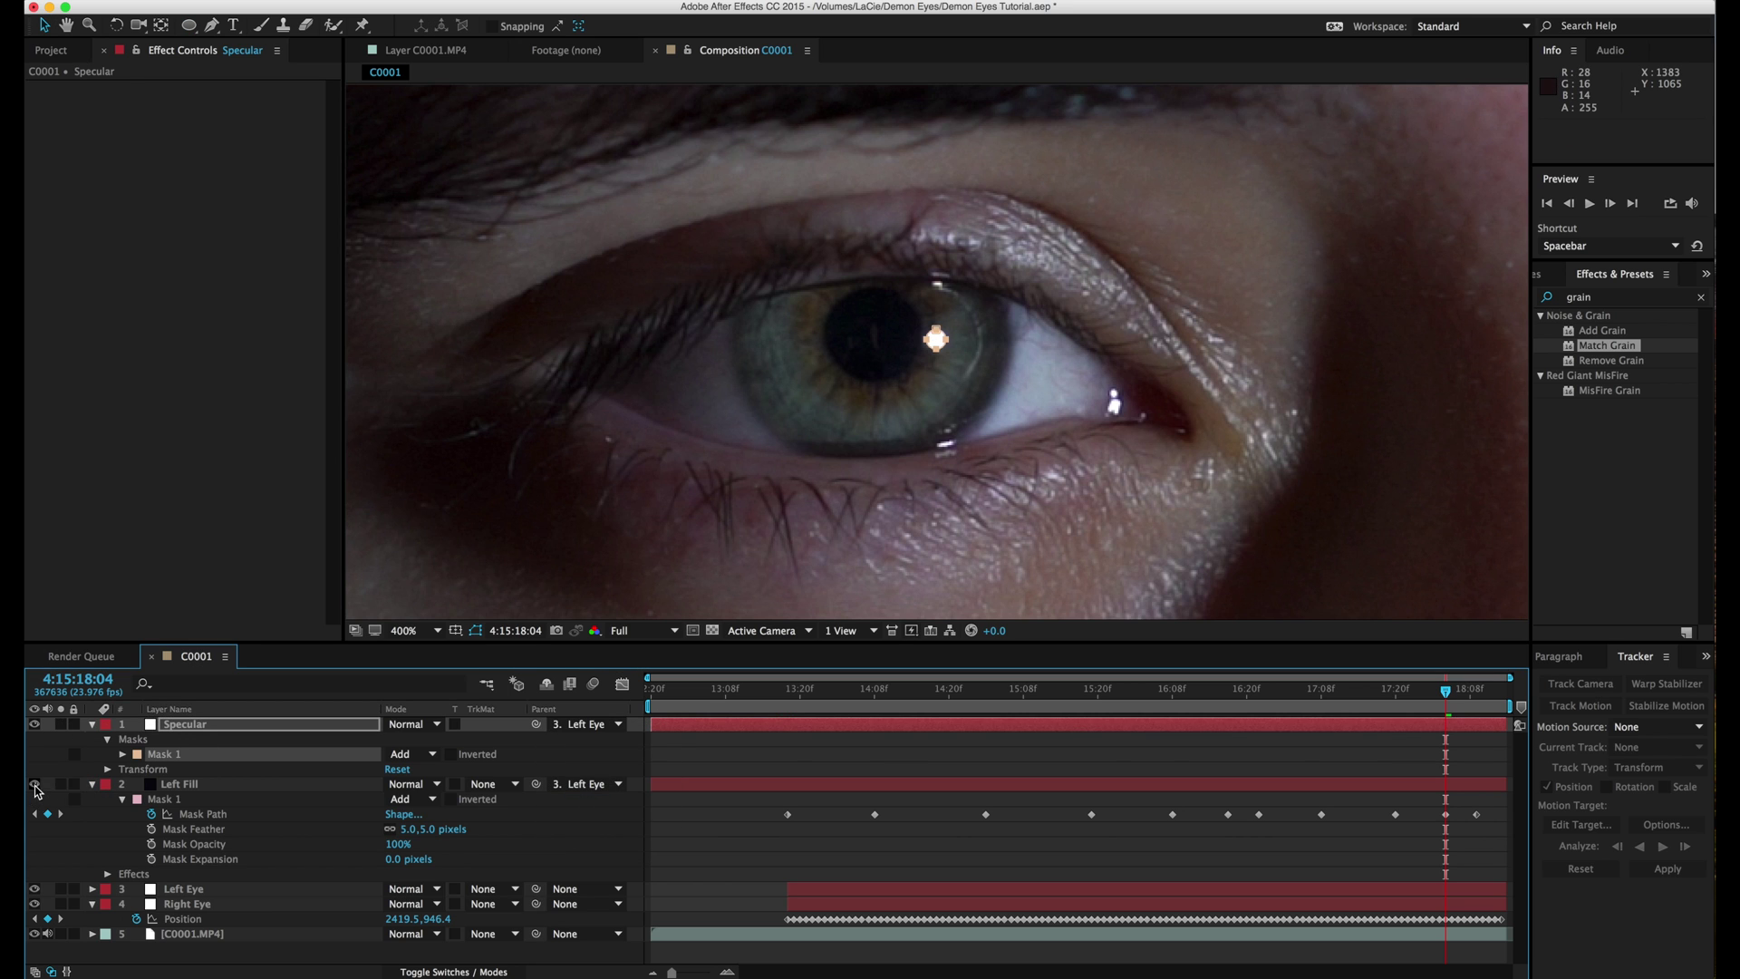
{"action": "left_click", "coordinate": [92, 784]}
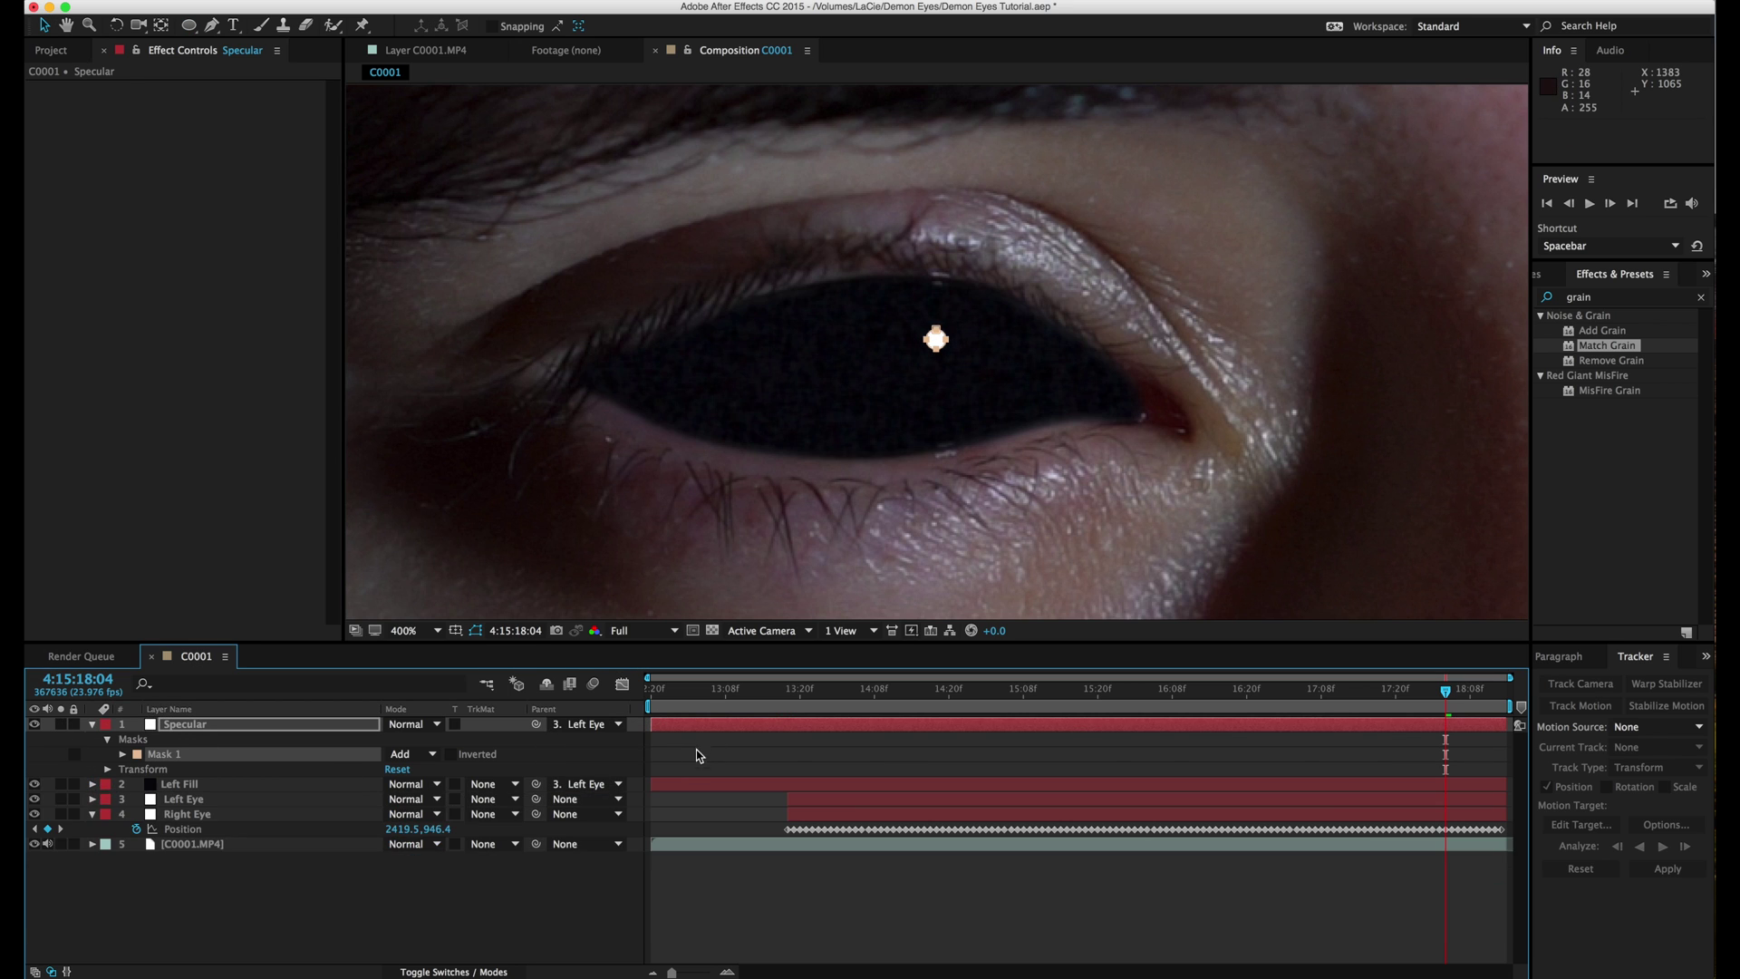
{"action": "left_click", "coordinate": [696, 753]}
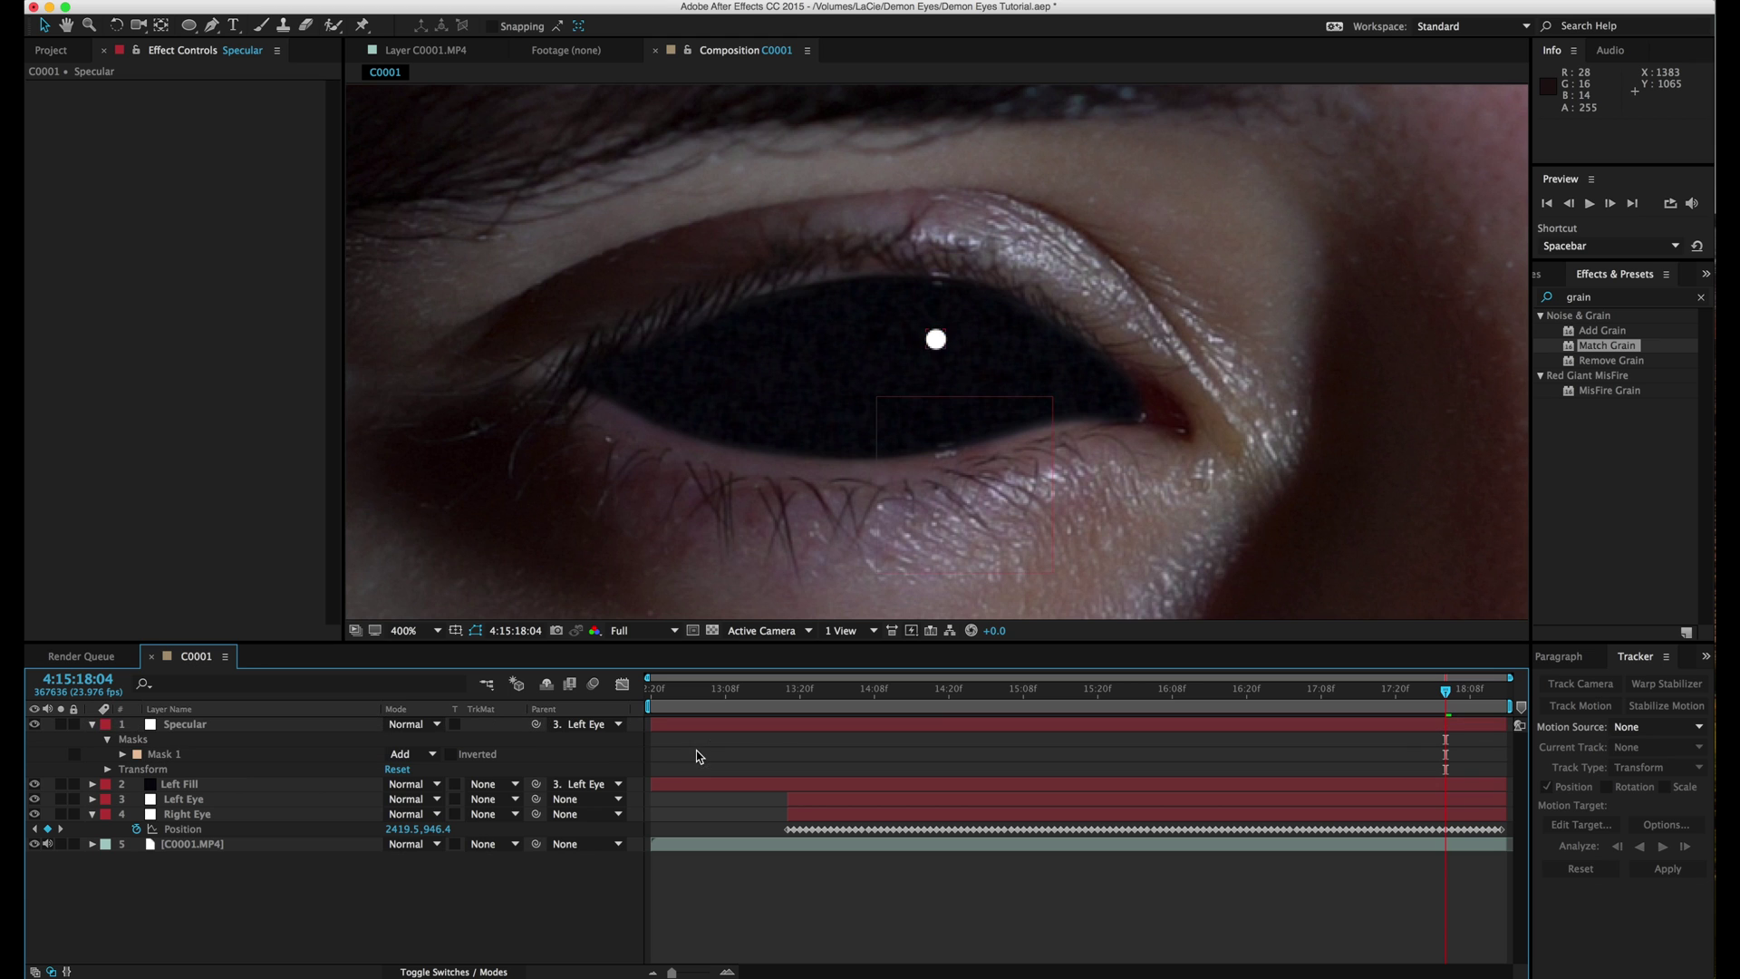
Set the Specular mask's feather to 6.0 pixels and hide the mask paths to check the highlight.
{"action": "left_click", "coordinate": [122, 754]}
{"action": "left_click_drag", "start_coordinate": [439, 787], "coordinate": [449, 787]}
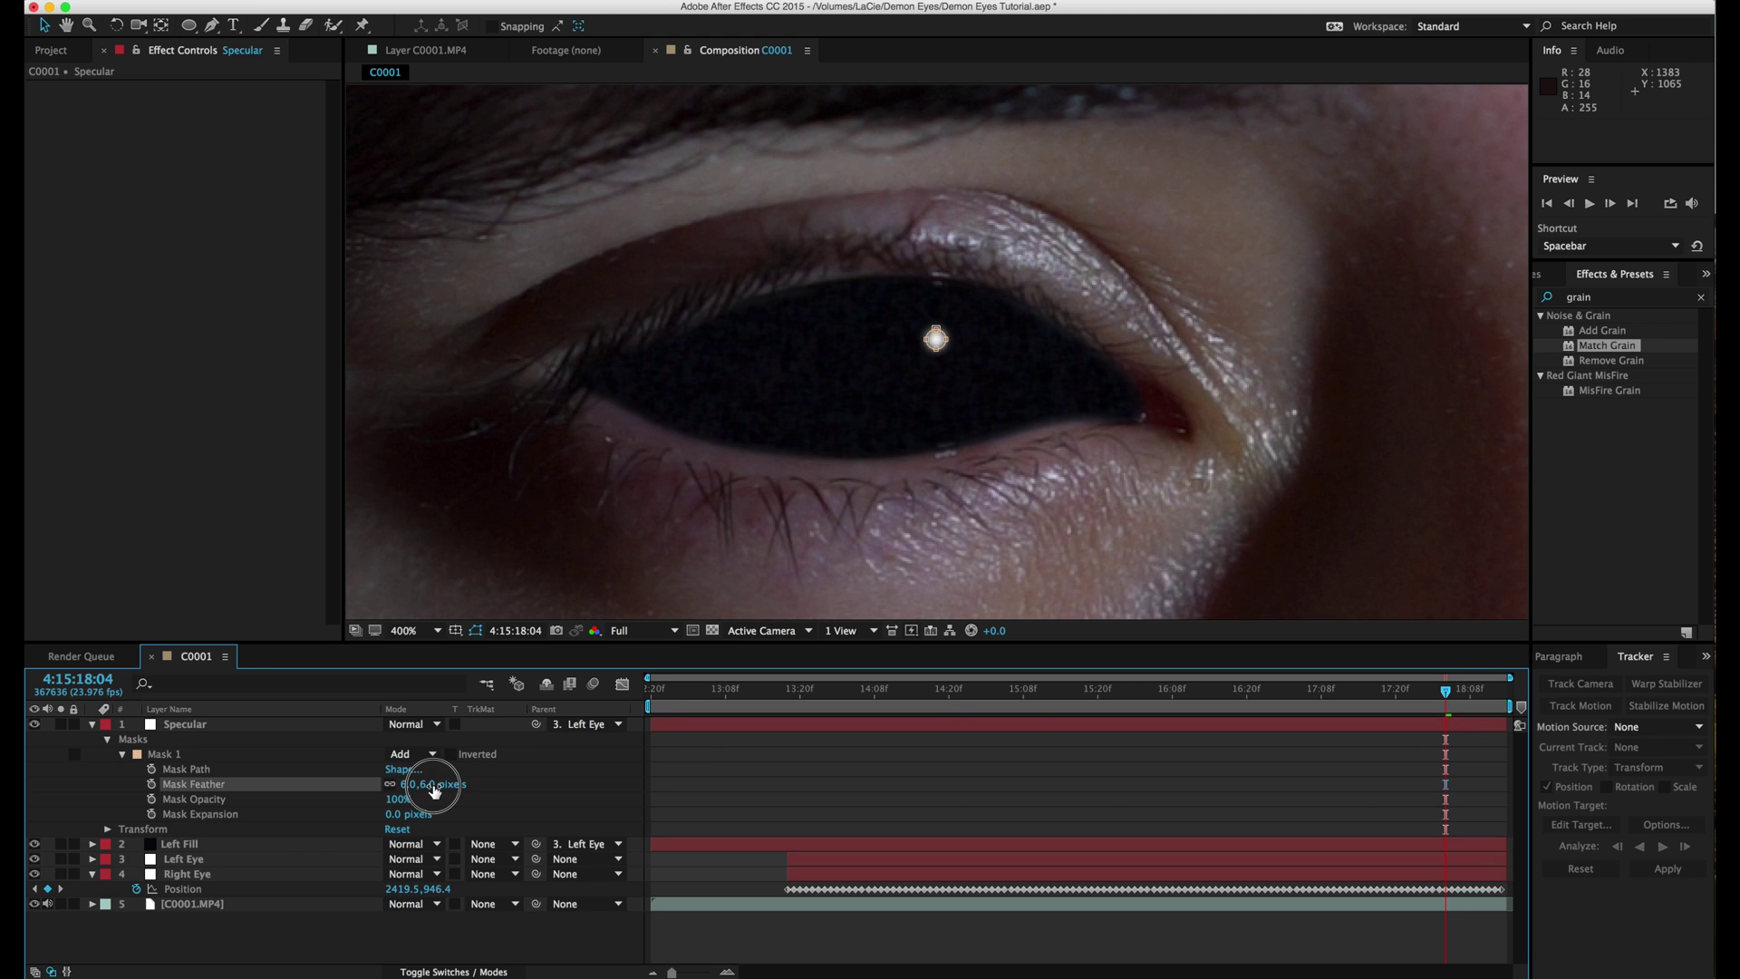
{"action": "left_click", "coordinate": [476, 628]}
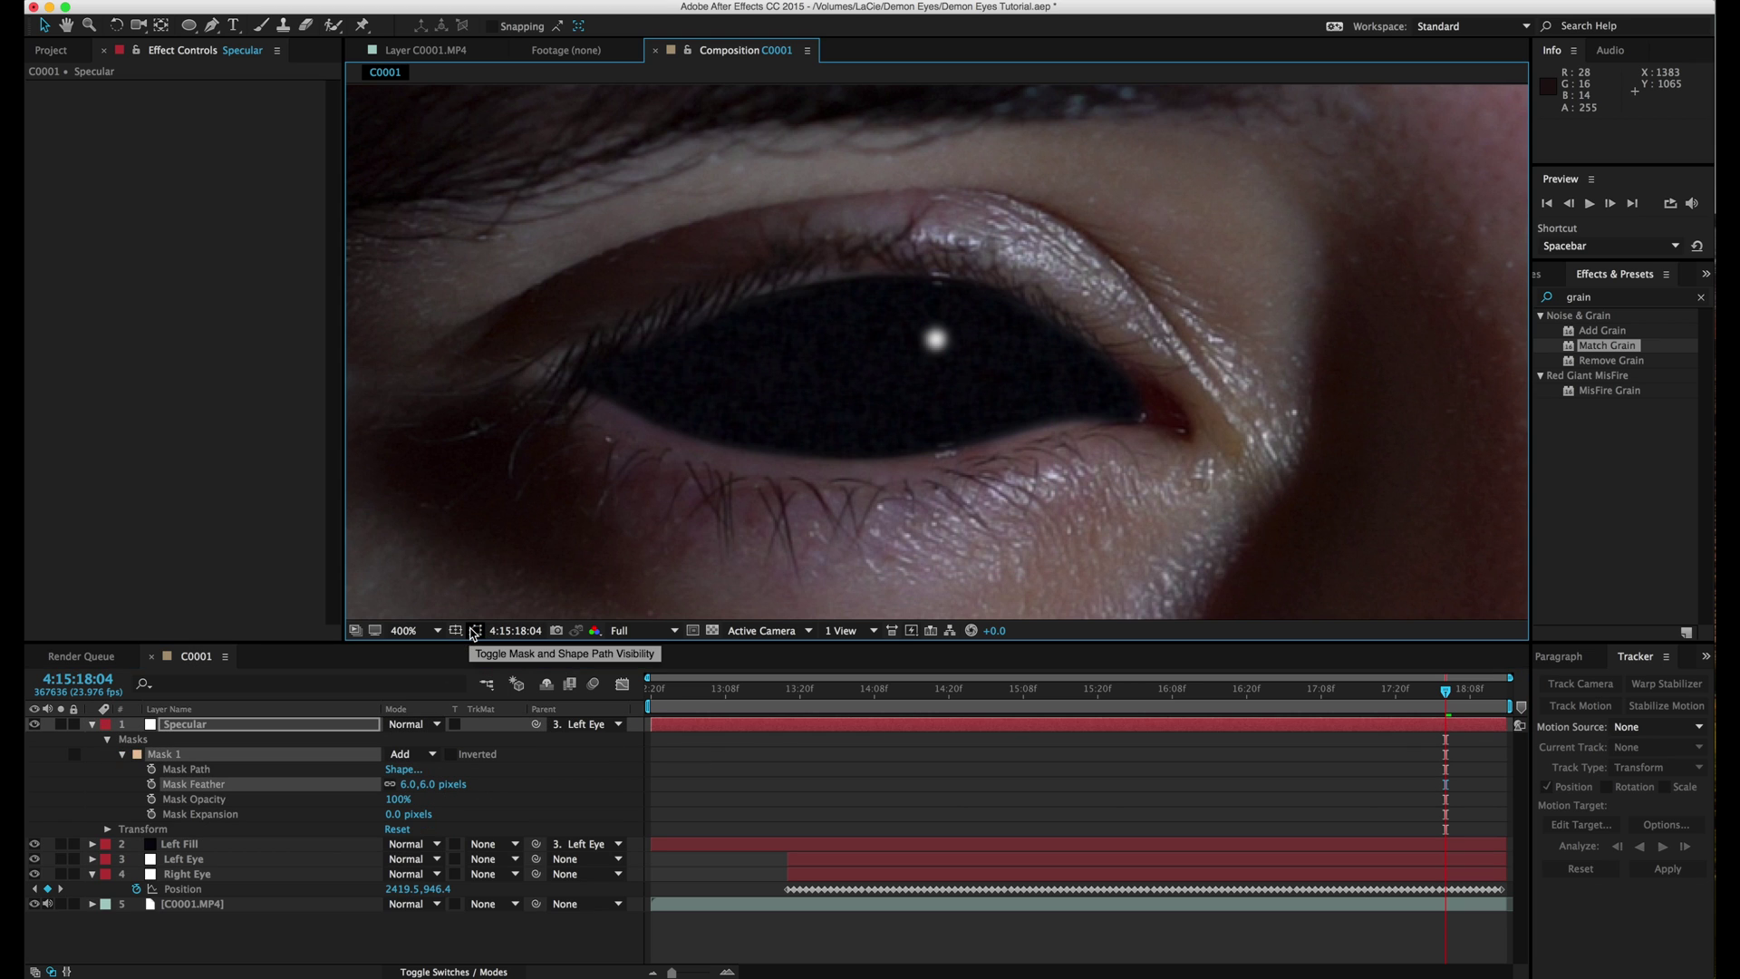
{"action": "scroll", "coordinate": [952, 356], "scroll_direction": "down", "scroll_amount": 4}
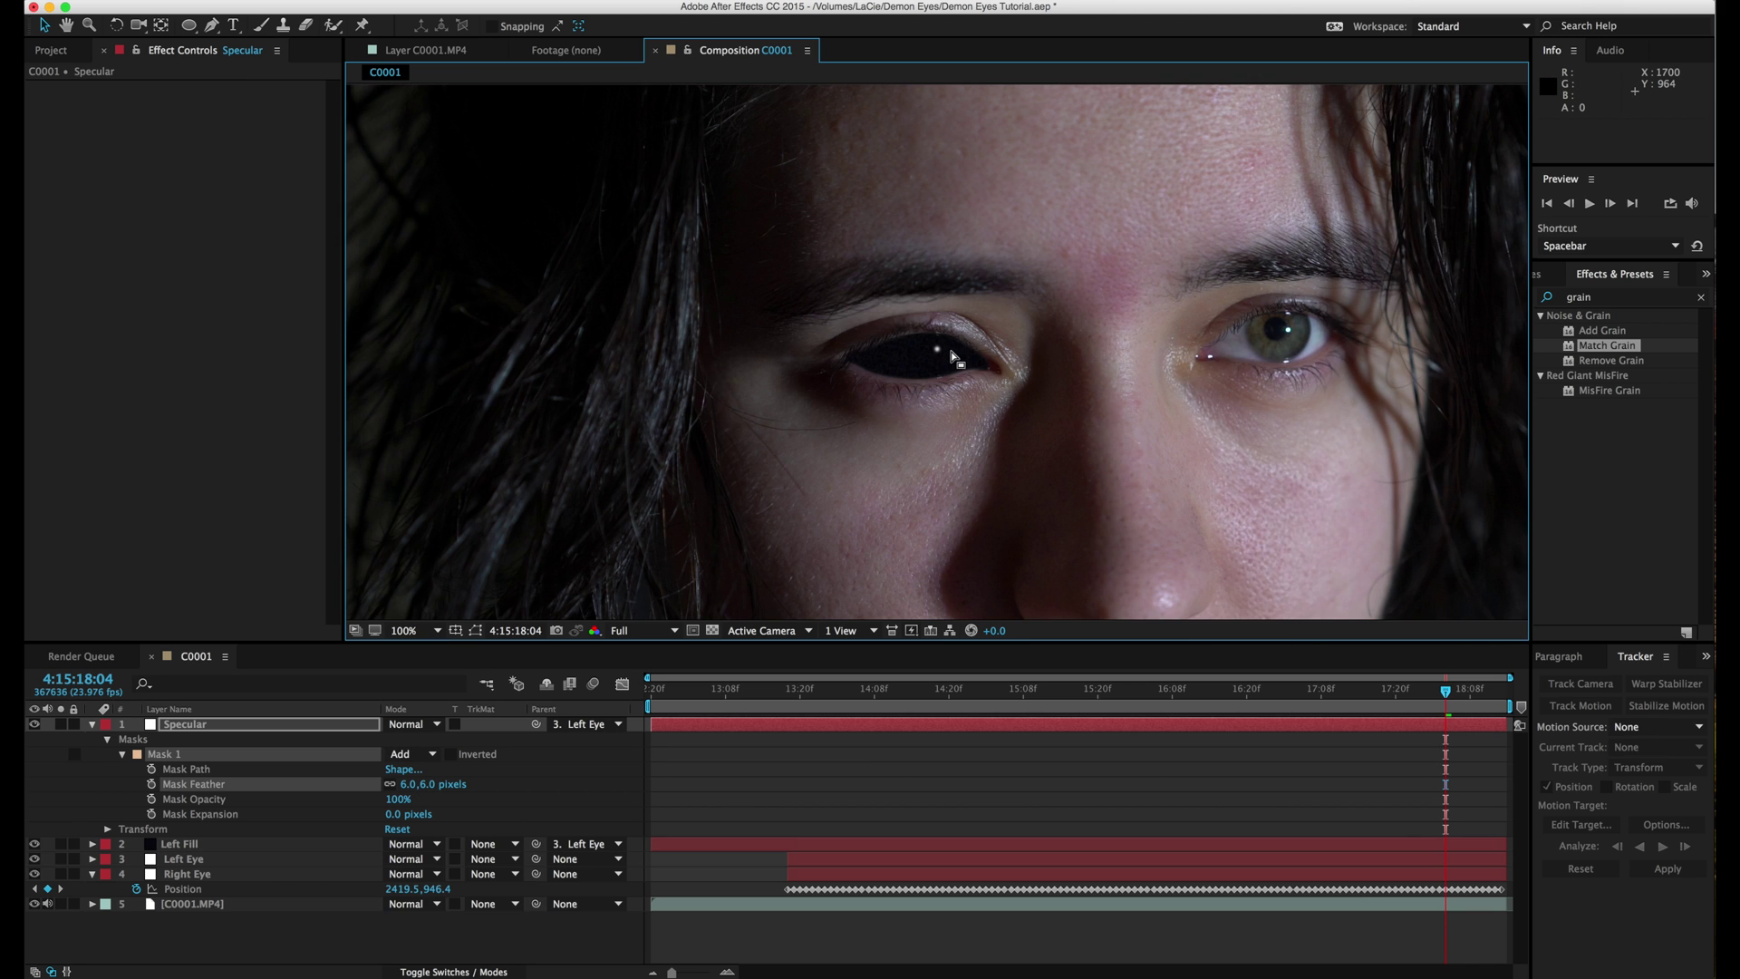
{"action": "scroll", "coordinate": [952, 356], "scroll_direction": "up", "scroll_amount": 4}
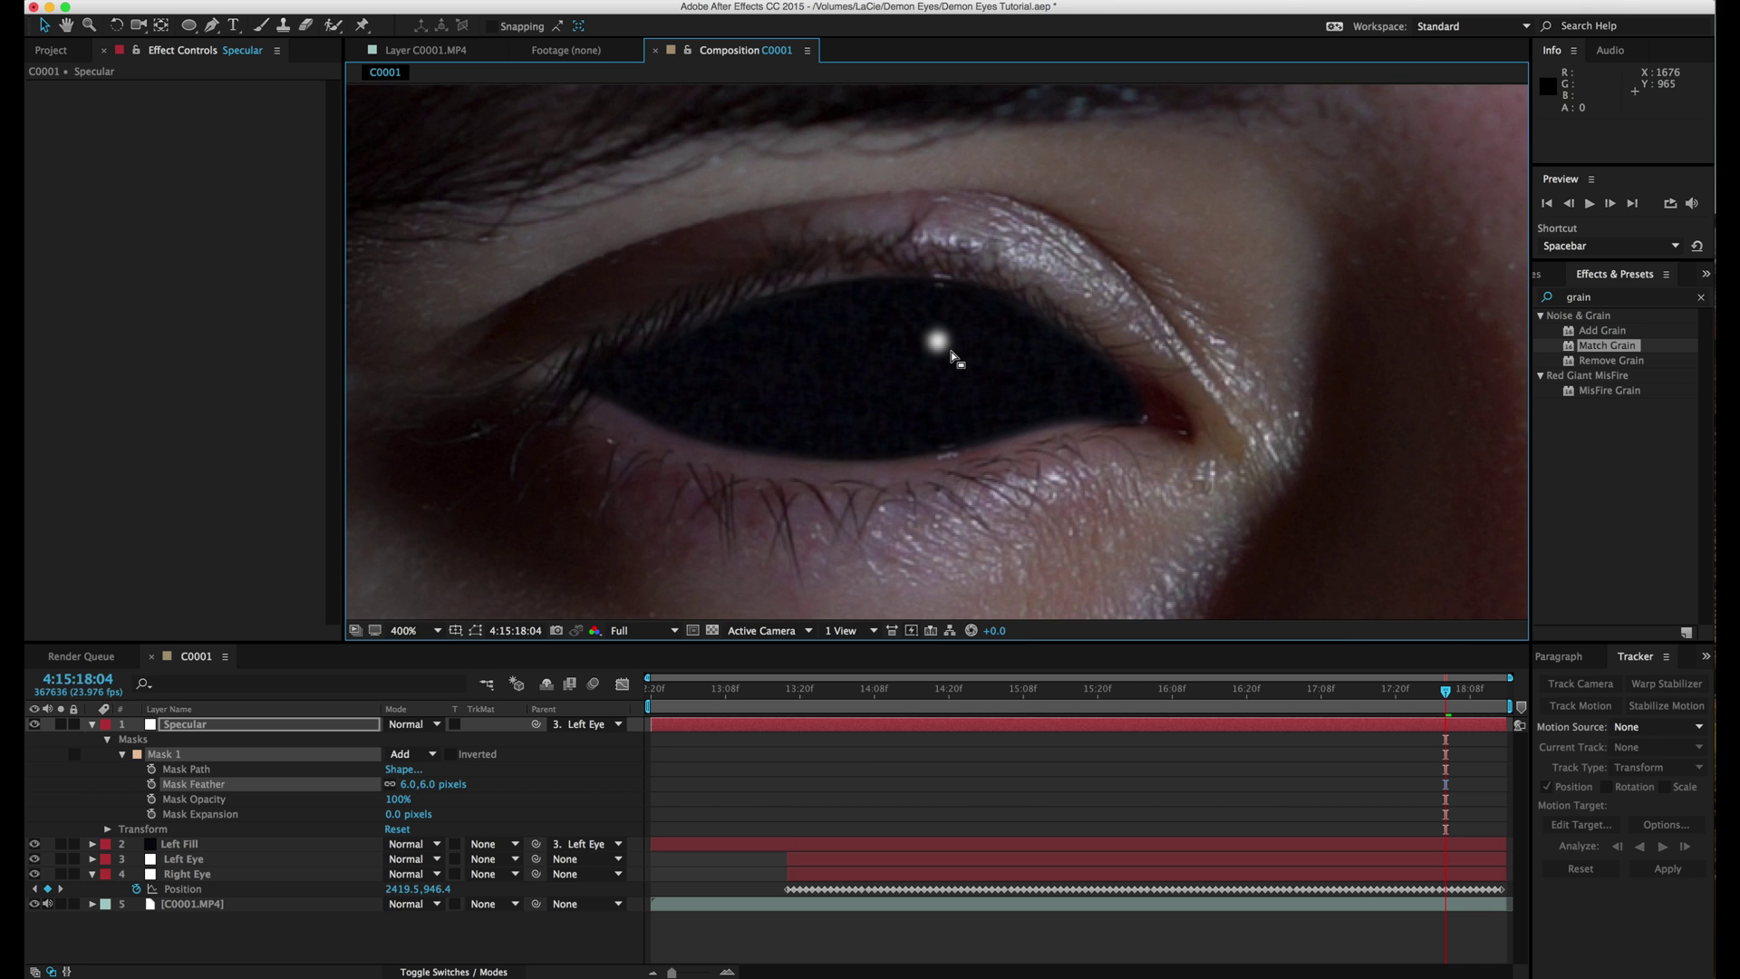
Copy the Match Grain effect from the Left Fill layer onto the Specular layer and save the project.
{"action": "left_click", "coordinate": [181, 850]}
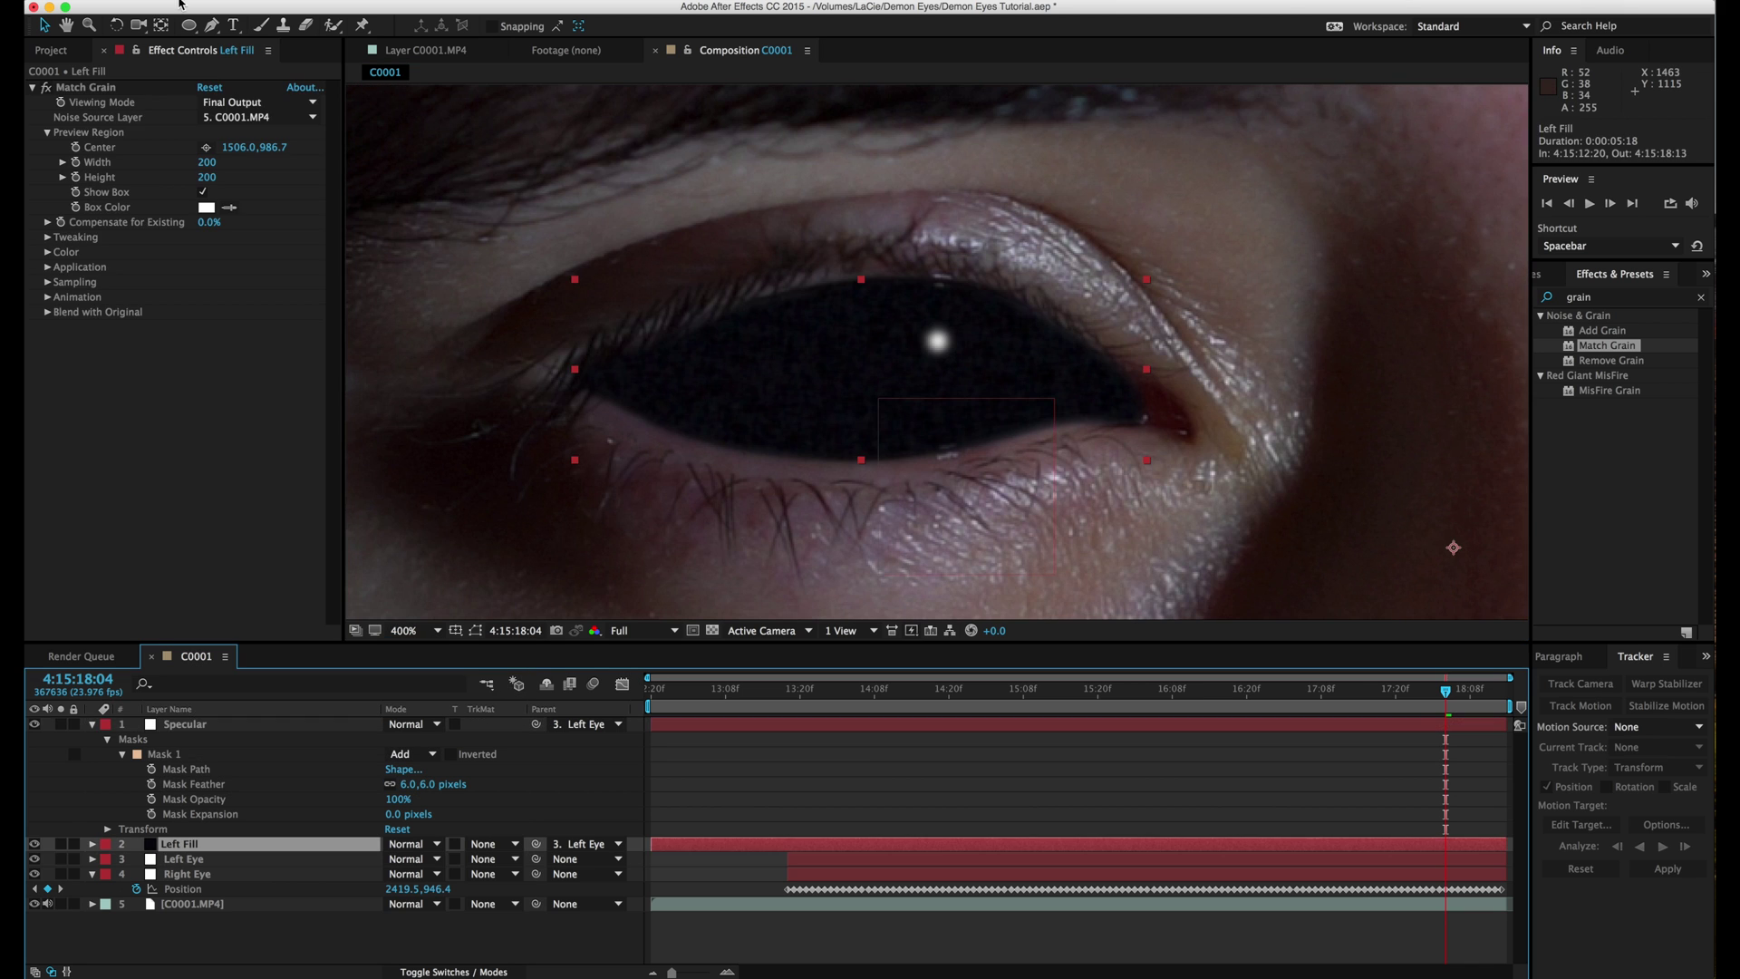
{"action": "left_click", "coordinate": [88, 88]}
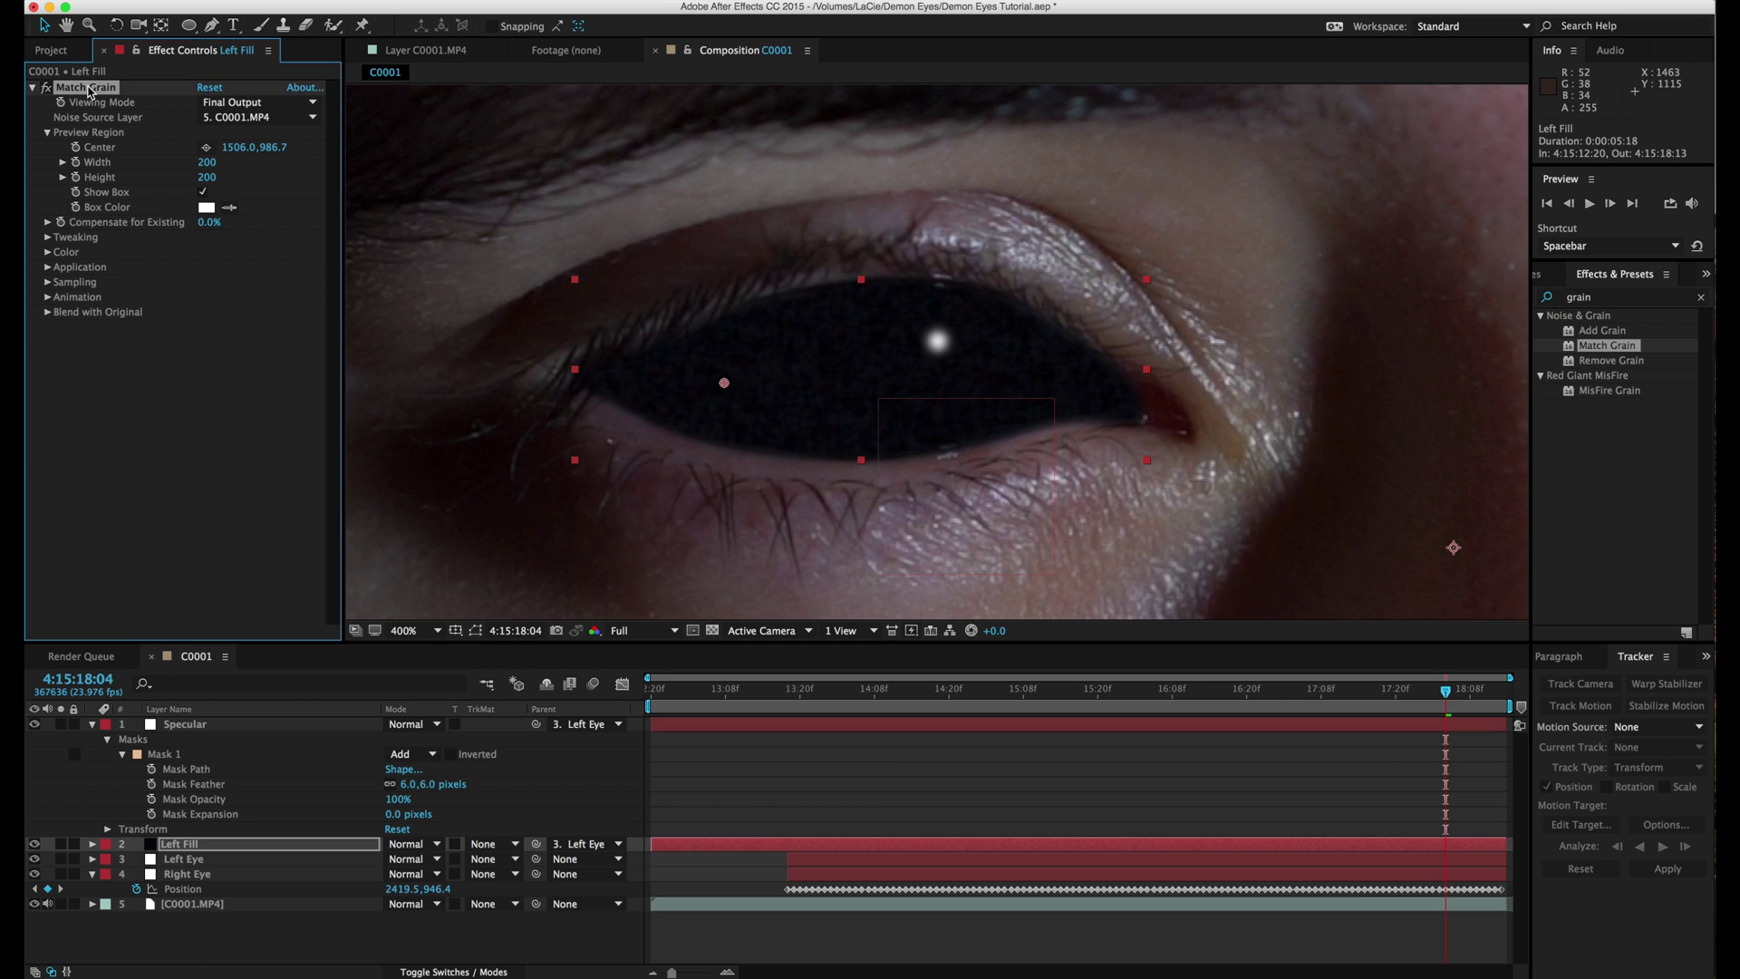
{"action": "left_click", "coordinate": [201, 731]}
{"action": "key", "text": "super+v"}
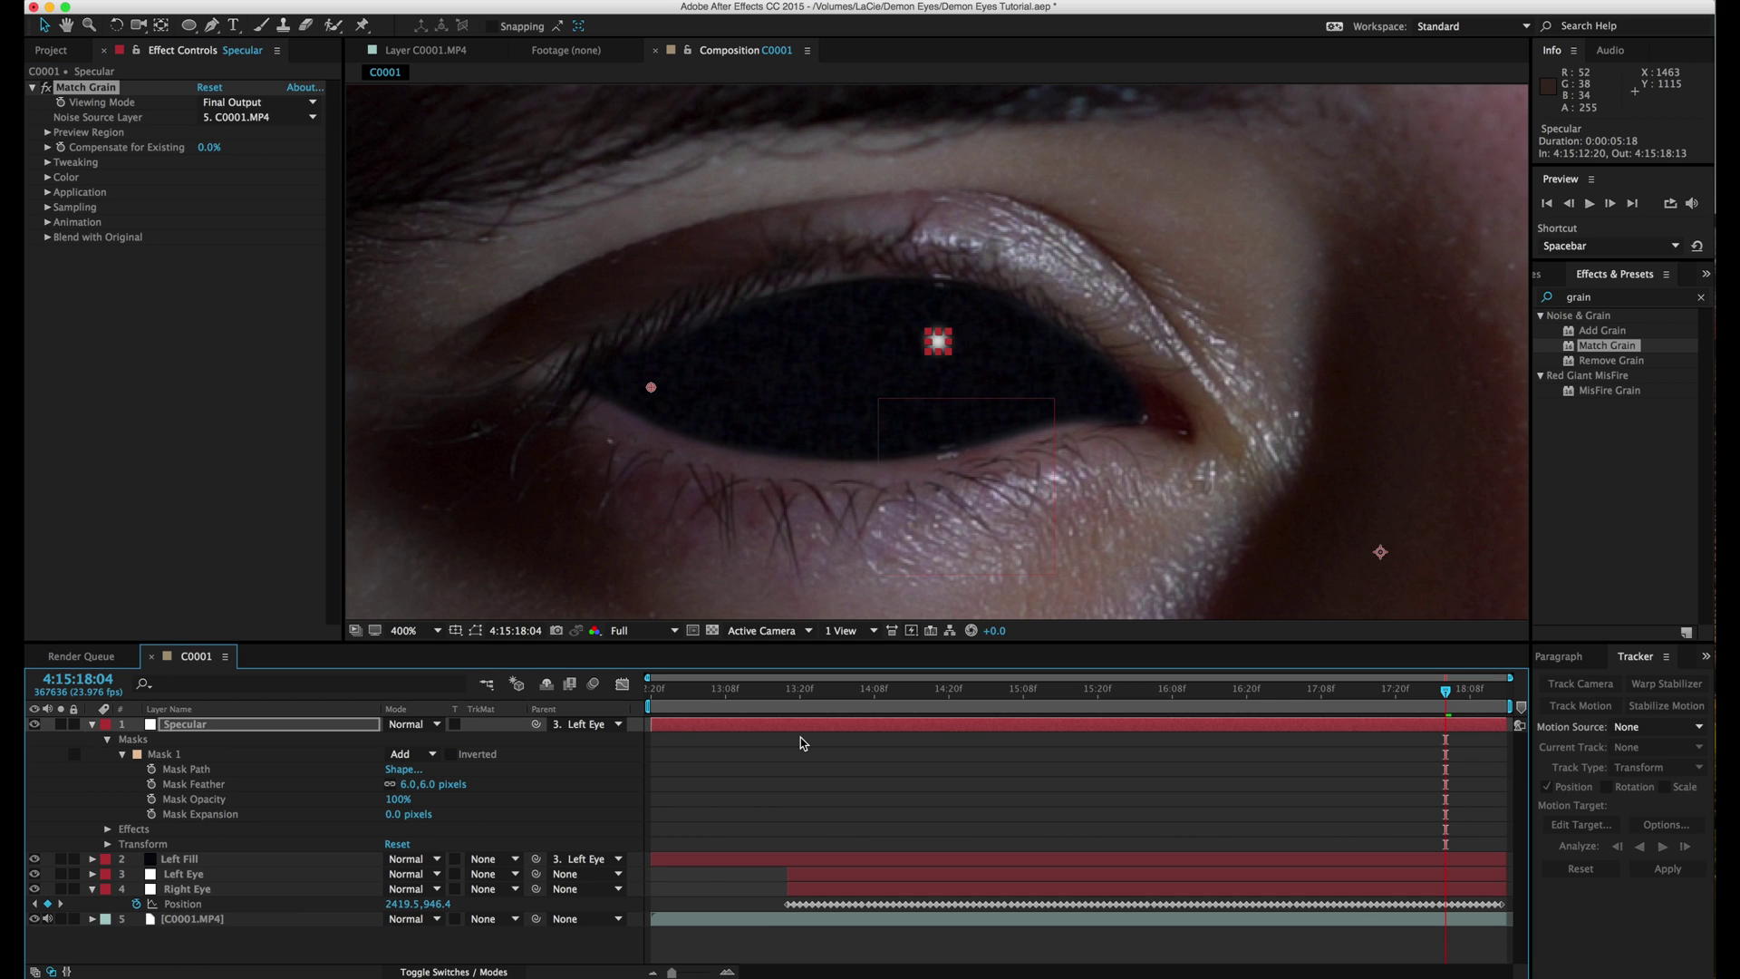
{"action": "left_click", "coordinate": [850, 766]}
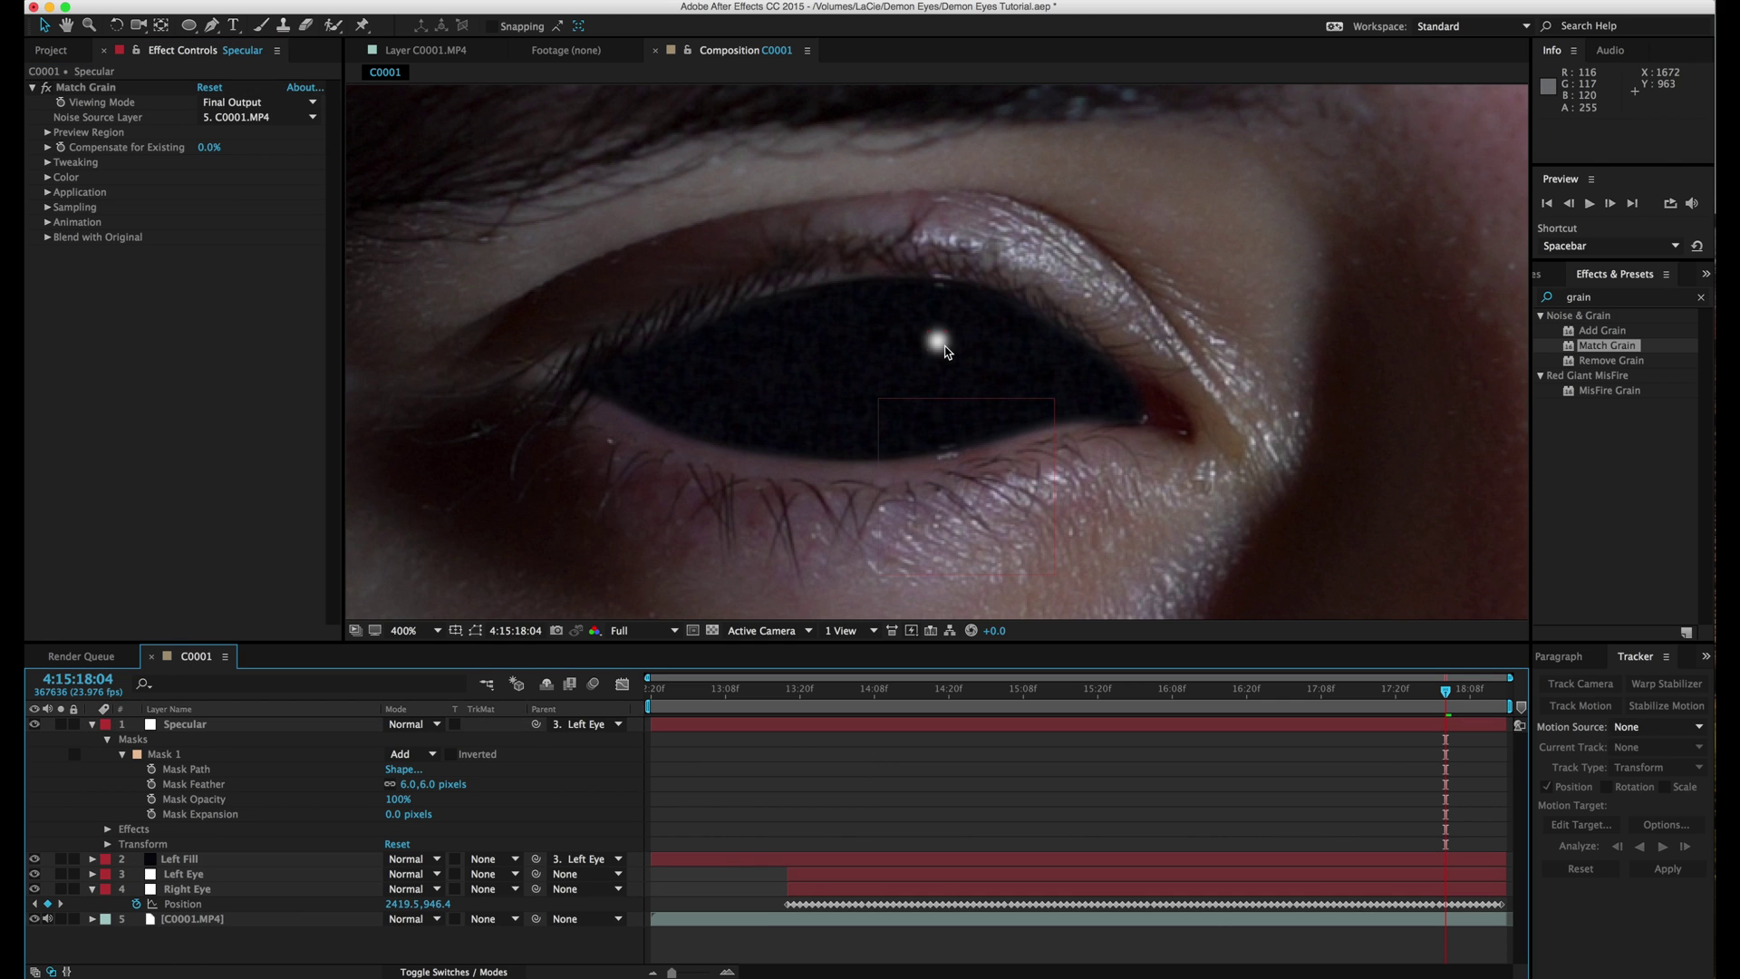
{"action": "key", "text": "super+s"}
{"action": "key", "text": "comma"}
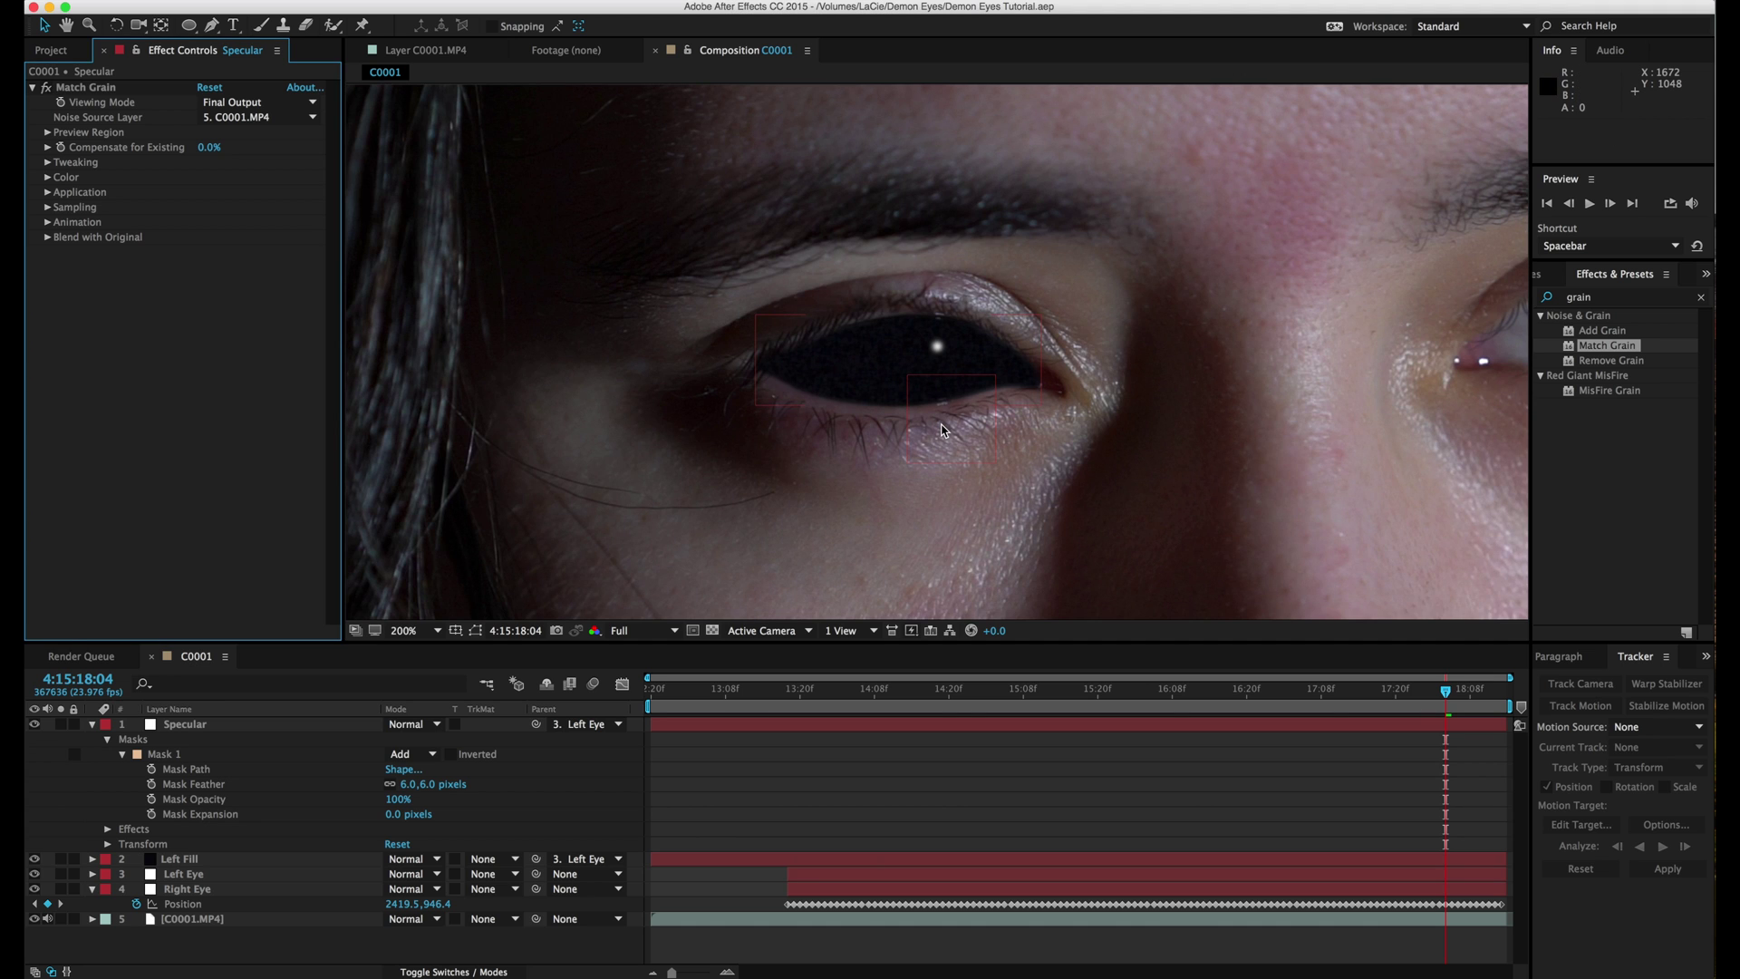
Import IMG_3349.JPG from the Downloads folder, add it as the topmost layer of C0001, and save the project.
{"action": "key", "text": "super+i"}
{"action": "left_click", "coordinate": [598, 369]}
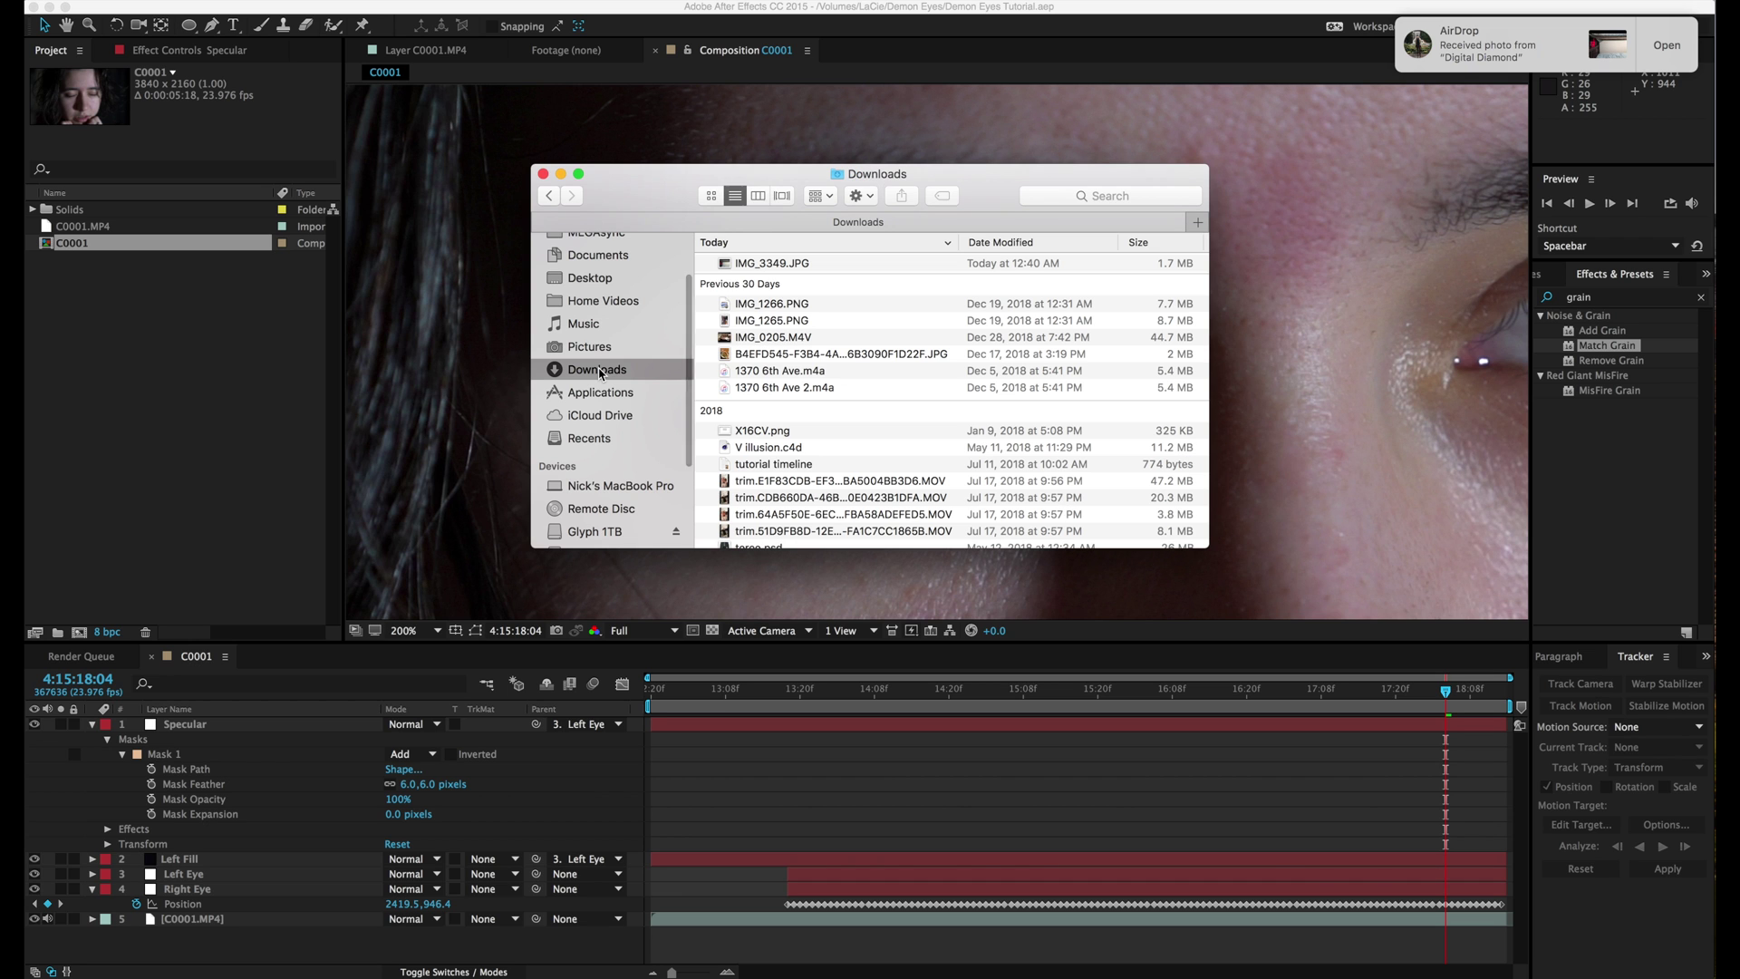
{"action": "left_click_drag", "start_coordinate": [789, 269], "coordinate": [134, 366]}
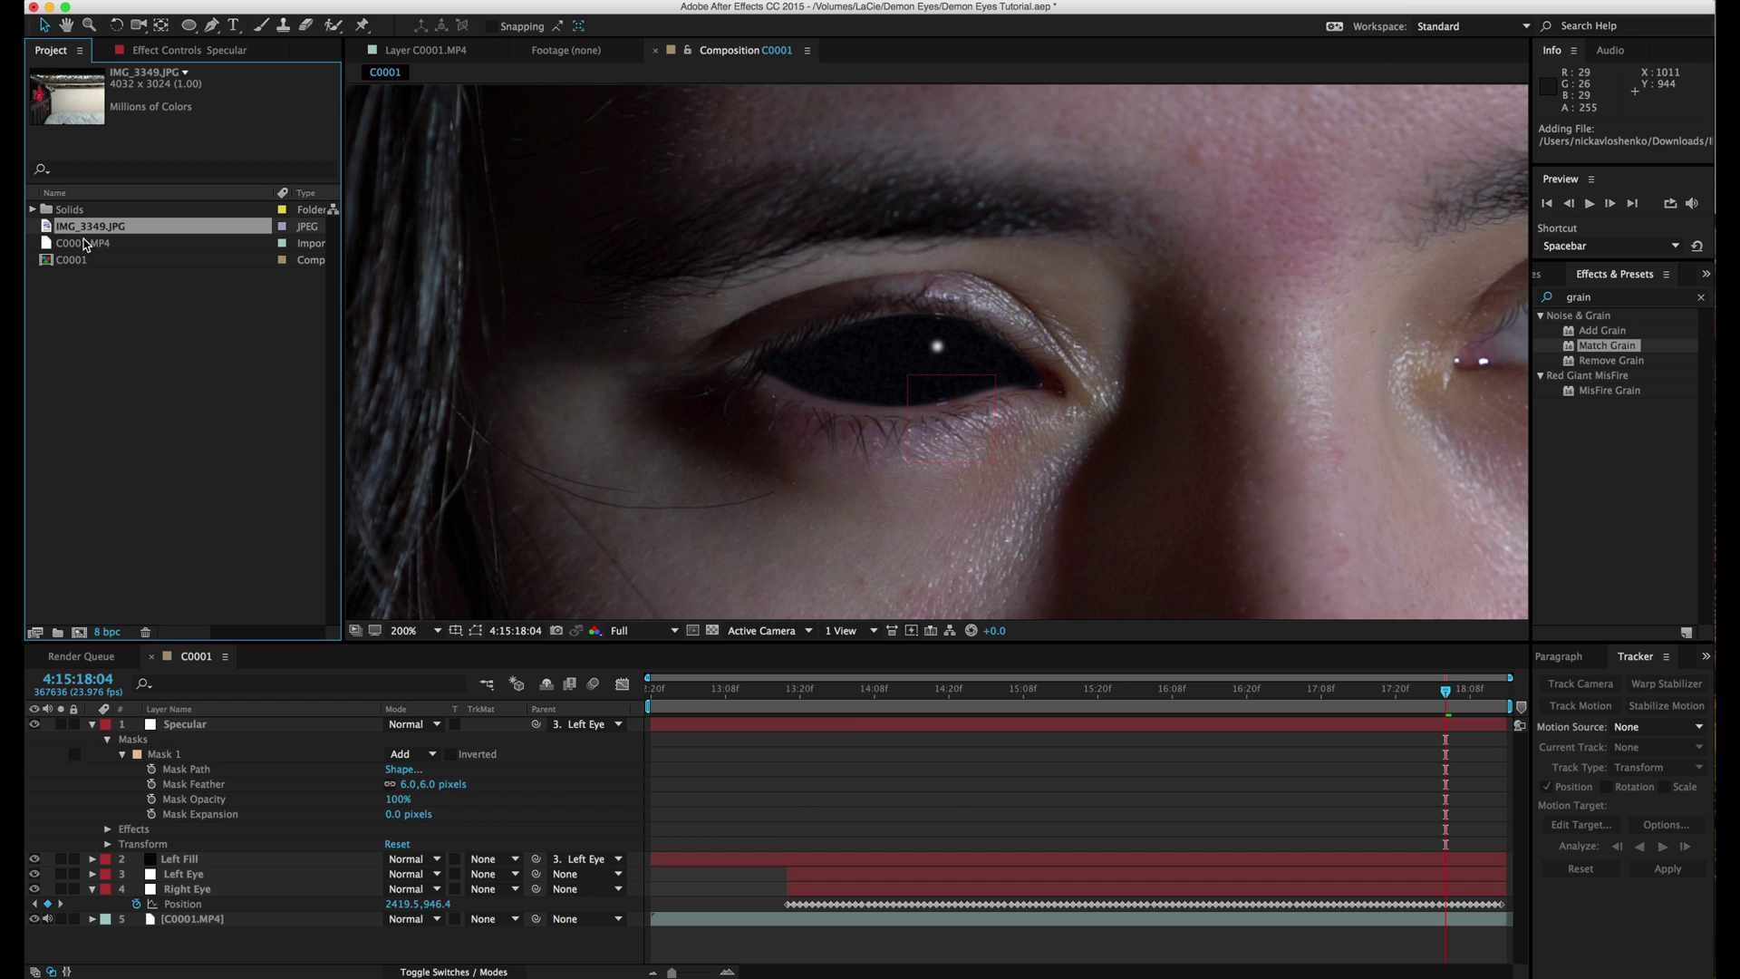
{"action": "left_click_drag", "start_coordinate": [77, 231], "coordinate": [218, 727]}
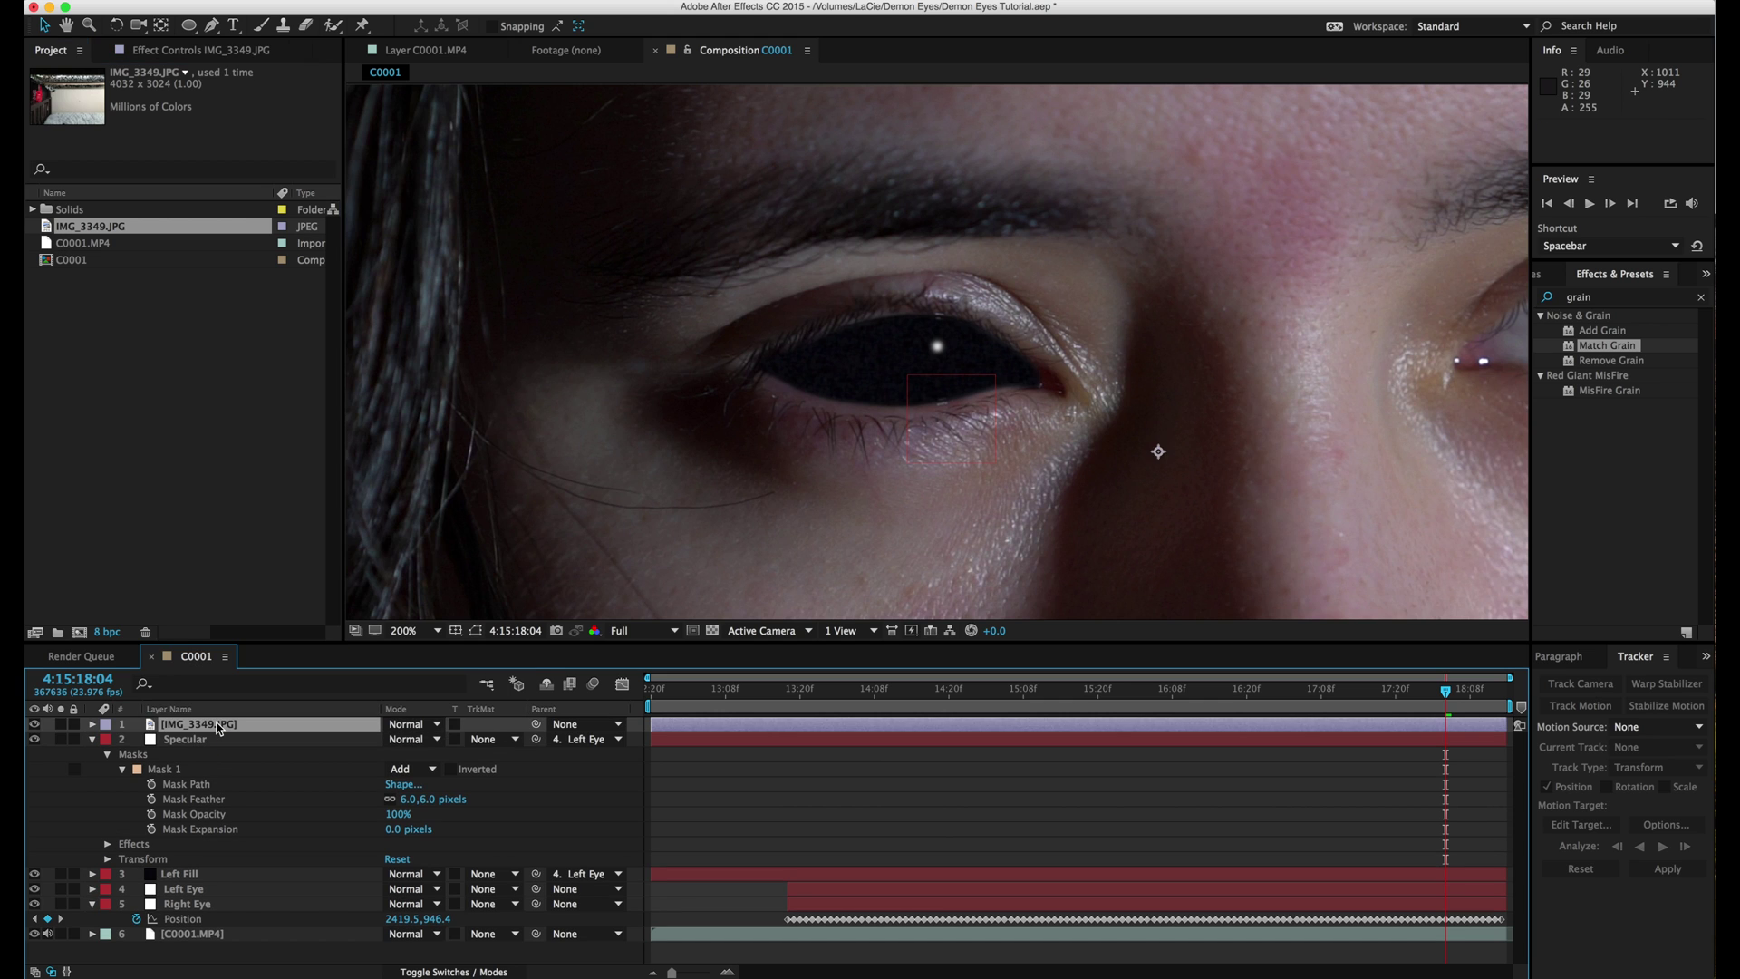
{"action": "key", "text": "super+s"}
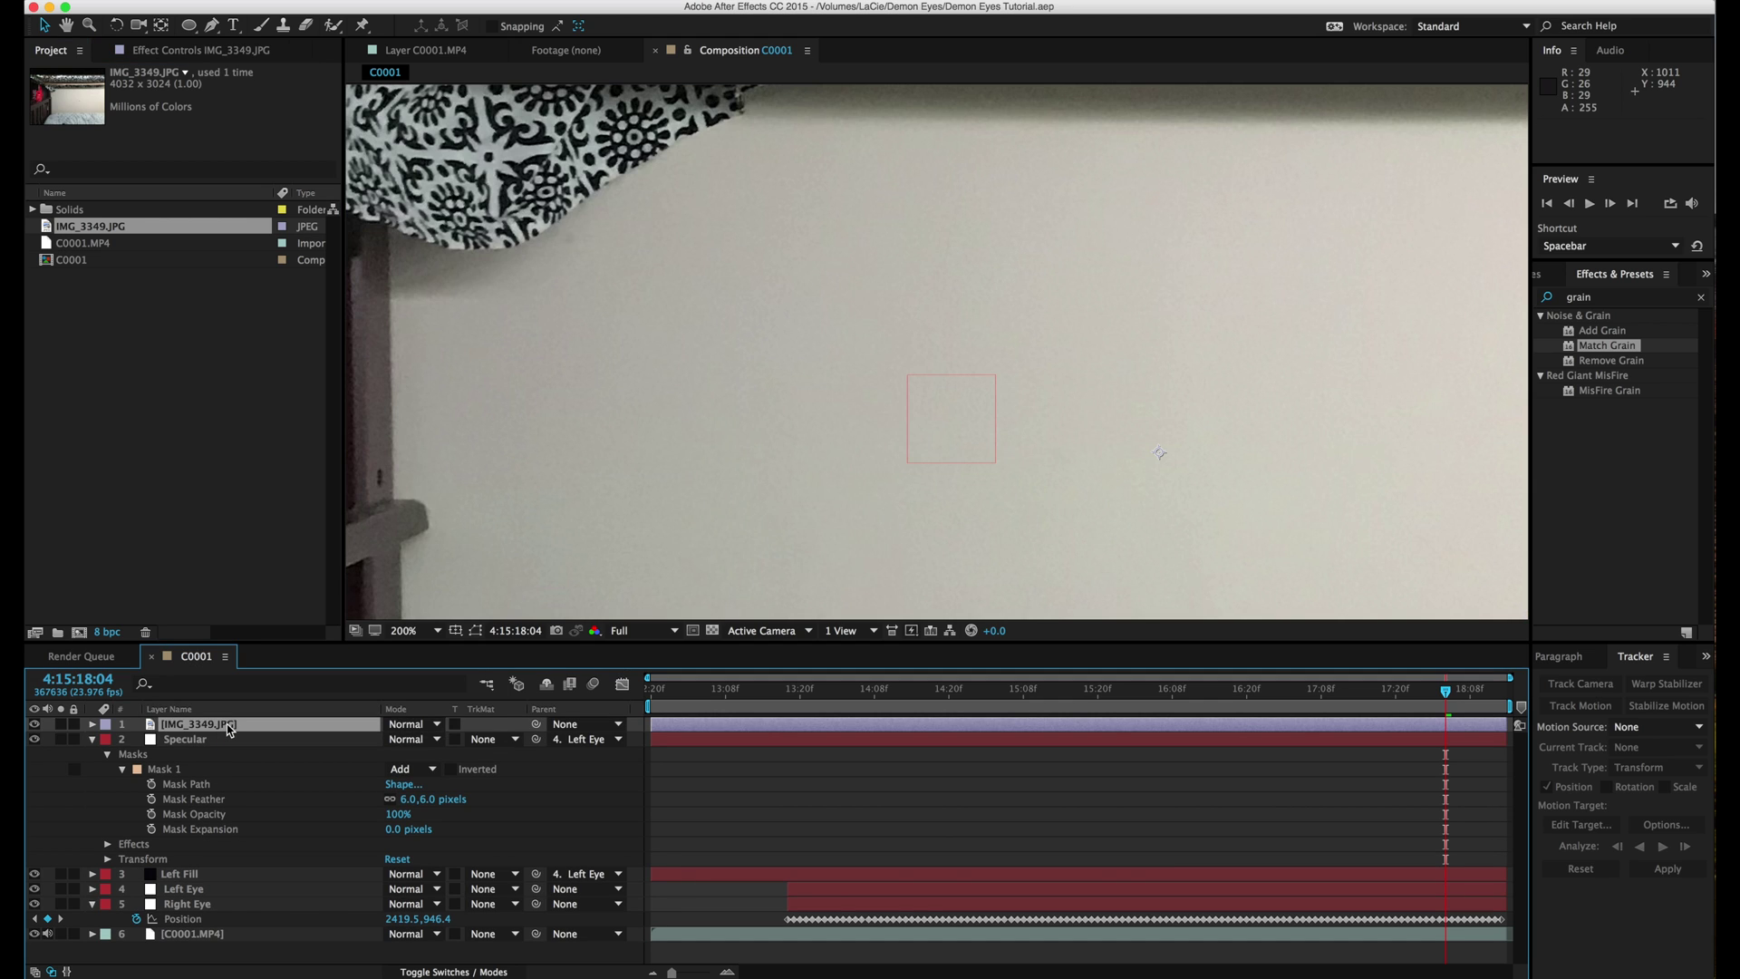
Scale the IMG_3349.JPG layer to 13% and place it over the blackened eye at about 1562, 965.
{"action": "key", "text": "s"}
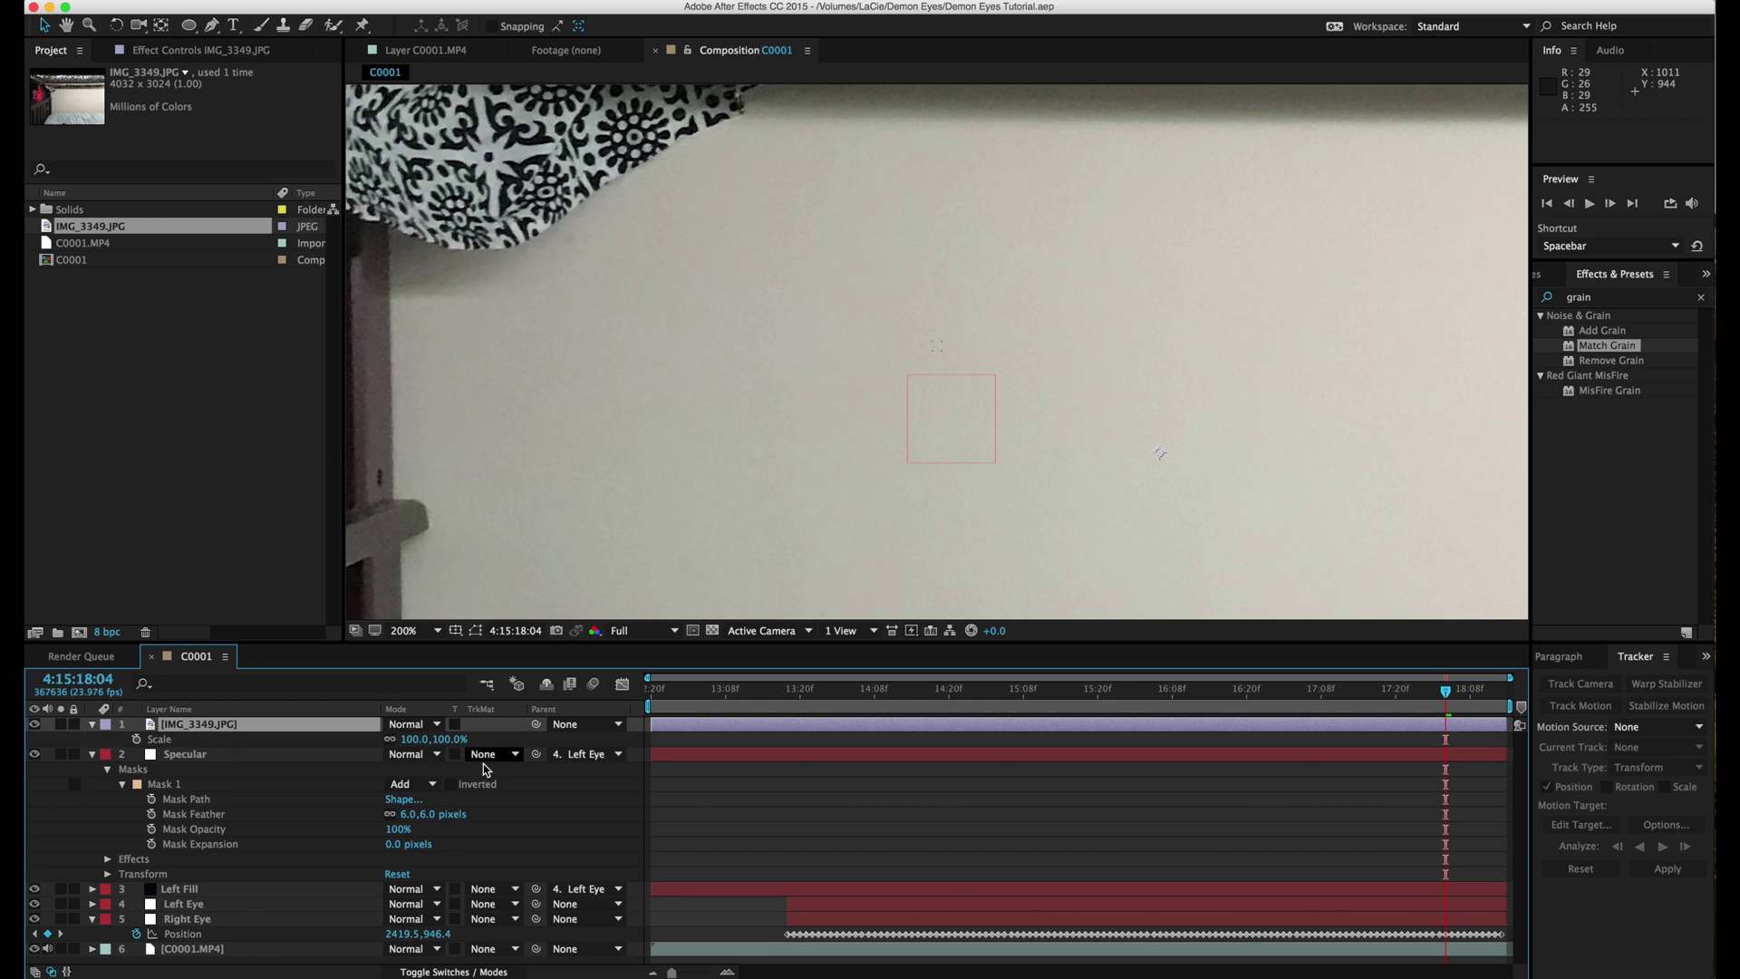
{"action": "left_click_drag", "start_coordinate": [446, 741], "coordinate": [391, 743]}
{"action": "left_click_drag", "start_coordinate": [1016, 503], "coordinate": [775, 401]}
Flip the IMG_3349.JPG layer horizontally.
{"action": "right_click", "coordinate": [775, 402]}
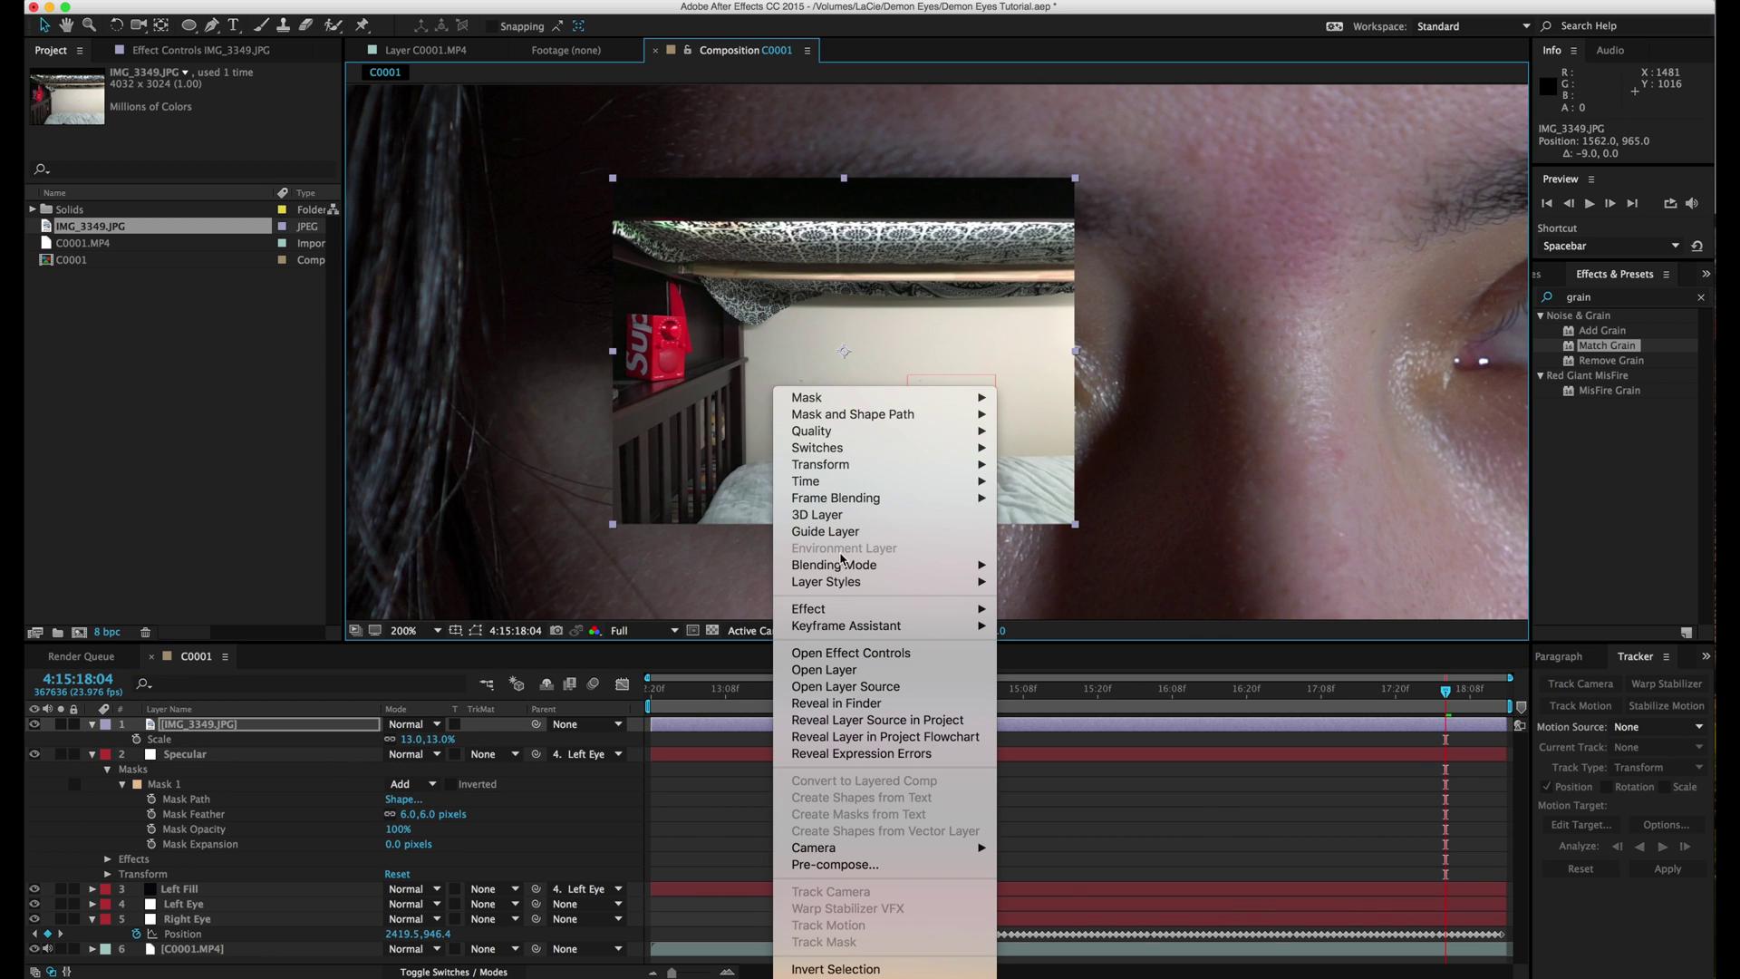
{"action": "mouse_move", "coordinate": [835, 470]}
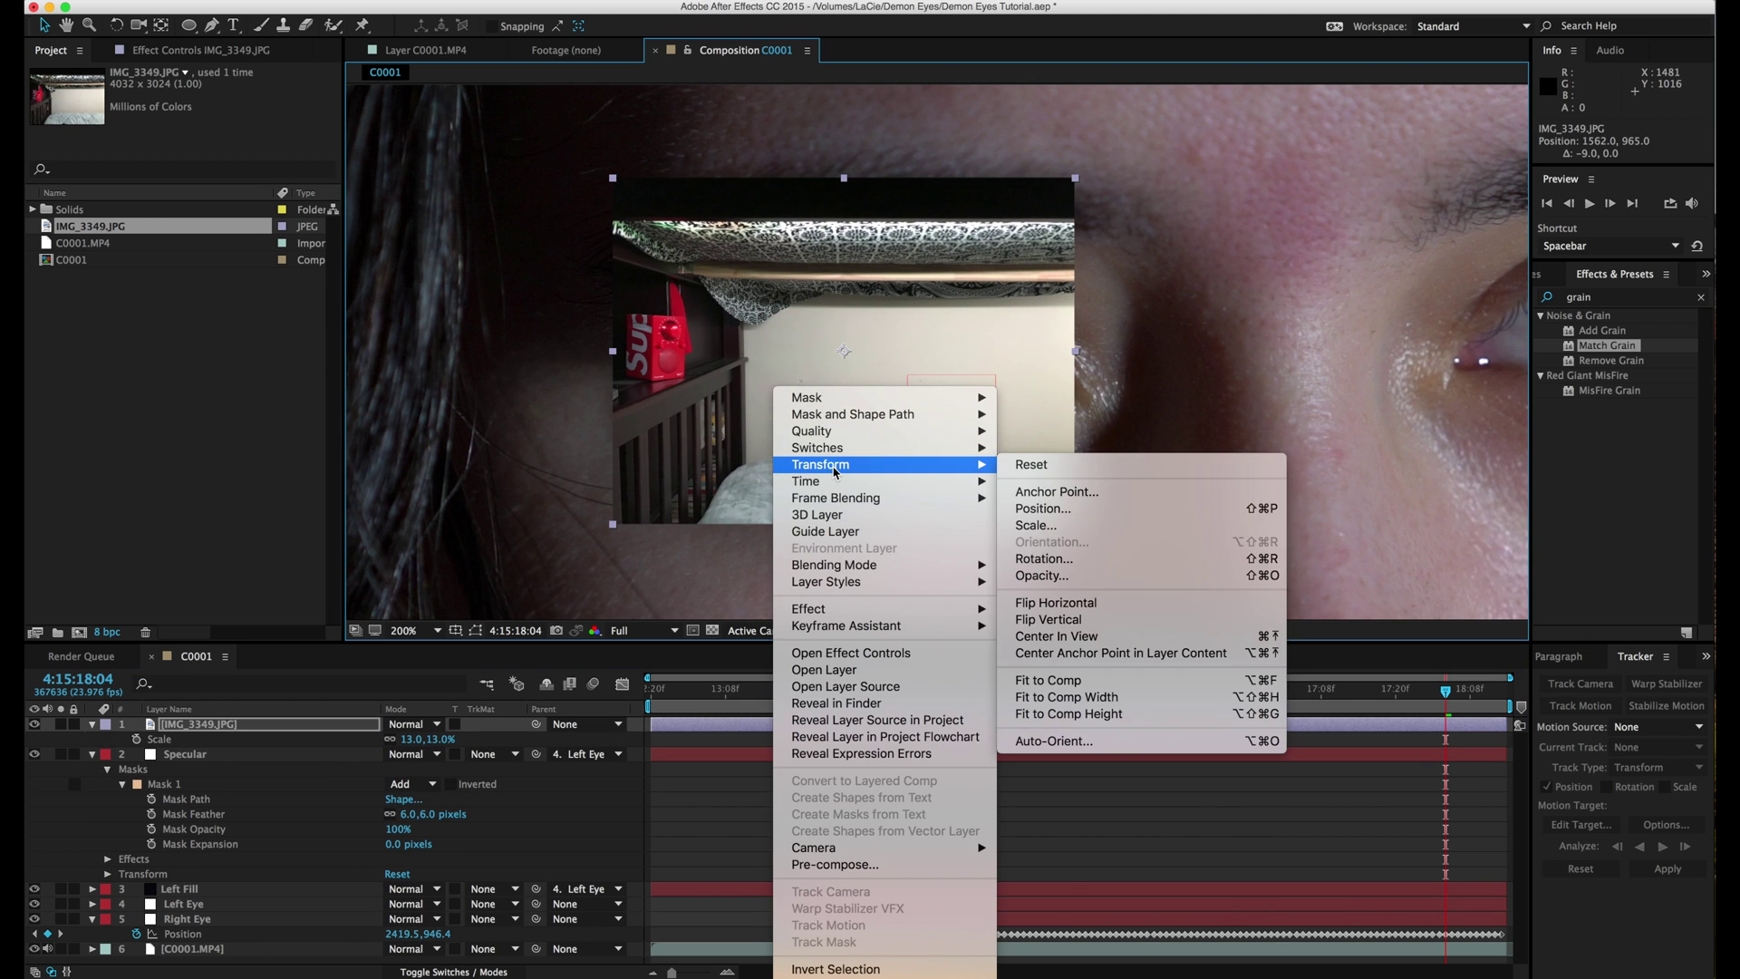
{"action": "left_click", "coordinate": [1073, 605]}
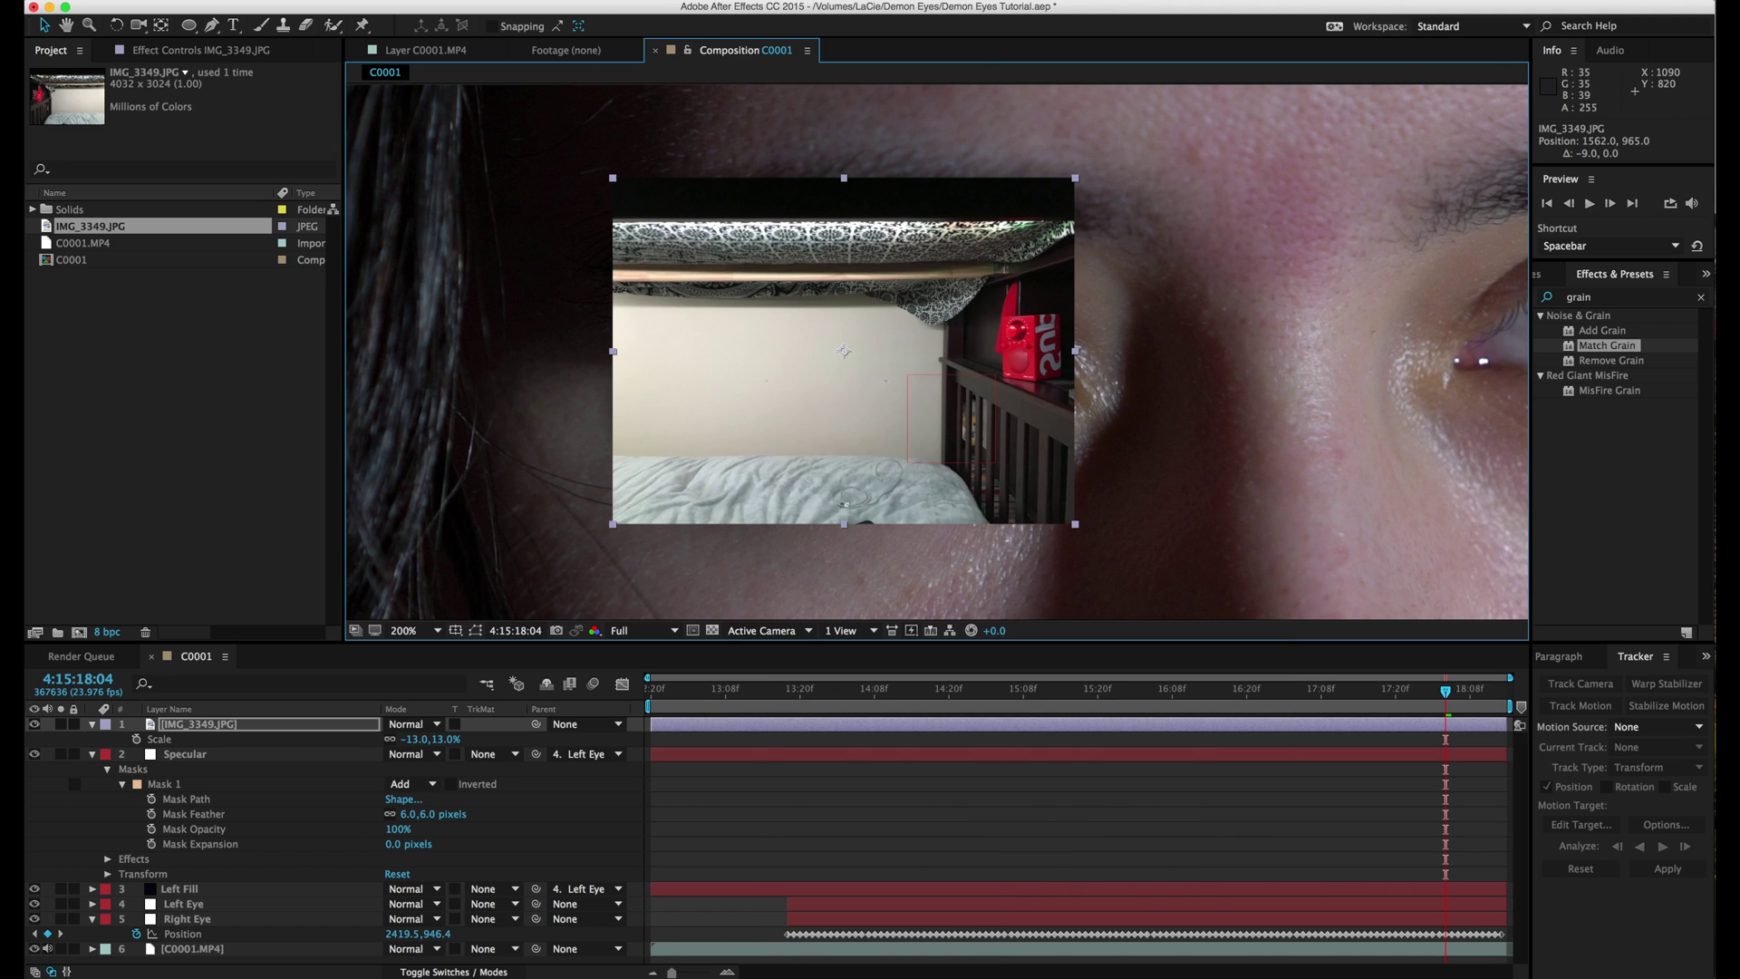
Search the effects for "sph" and apply CC Sphere to the IMG_3349.JPG layer.
{"action": "left_click", "coordinate": [413, 2]}
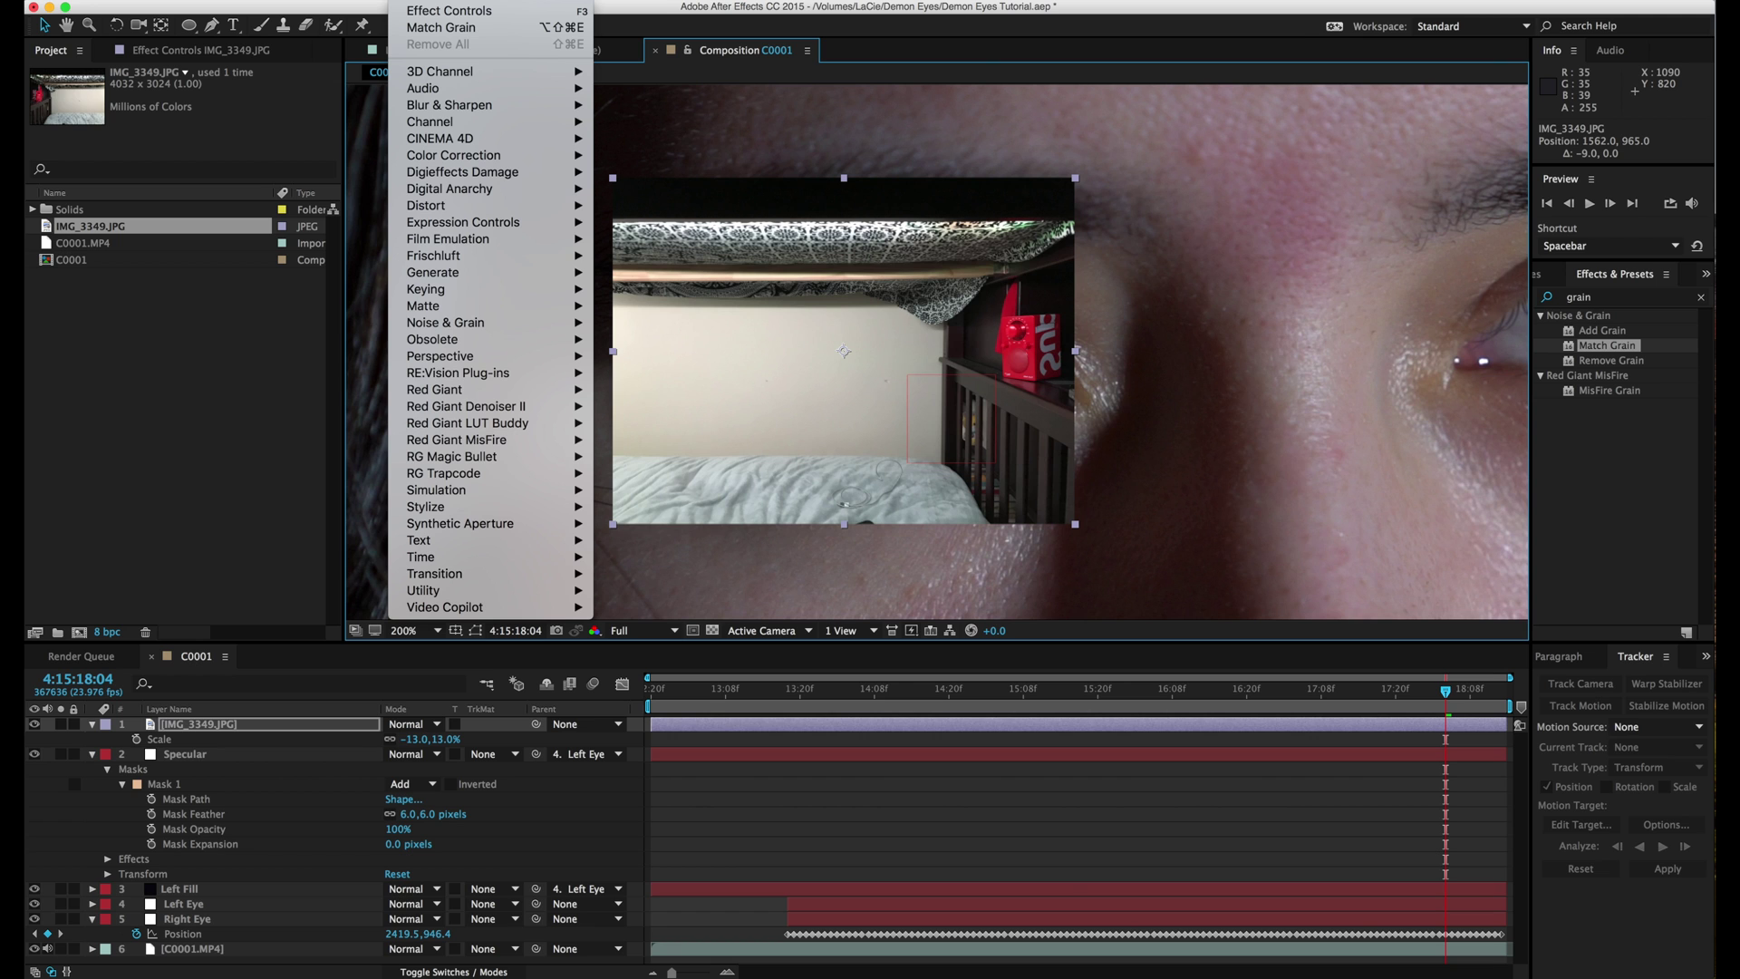
{"action": "key", "text": "Escape"}
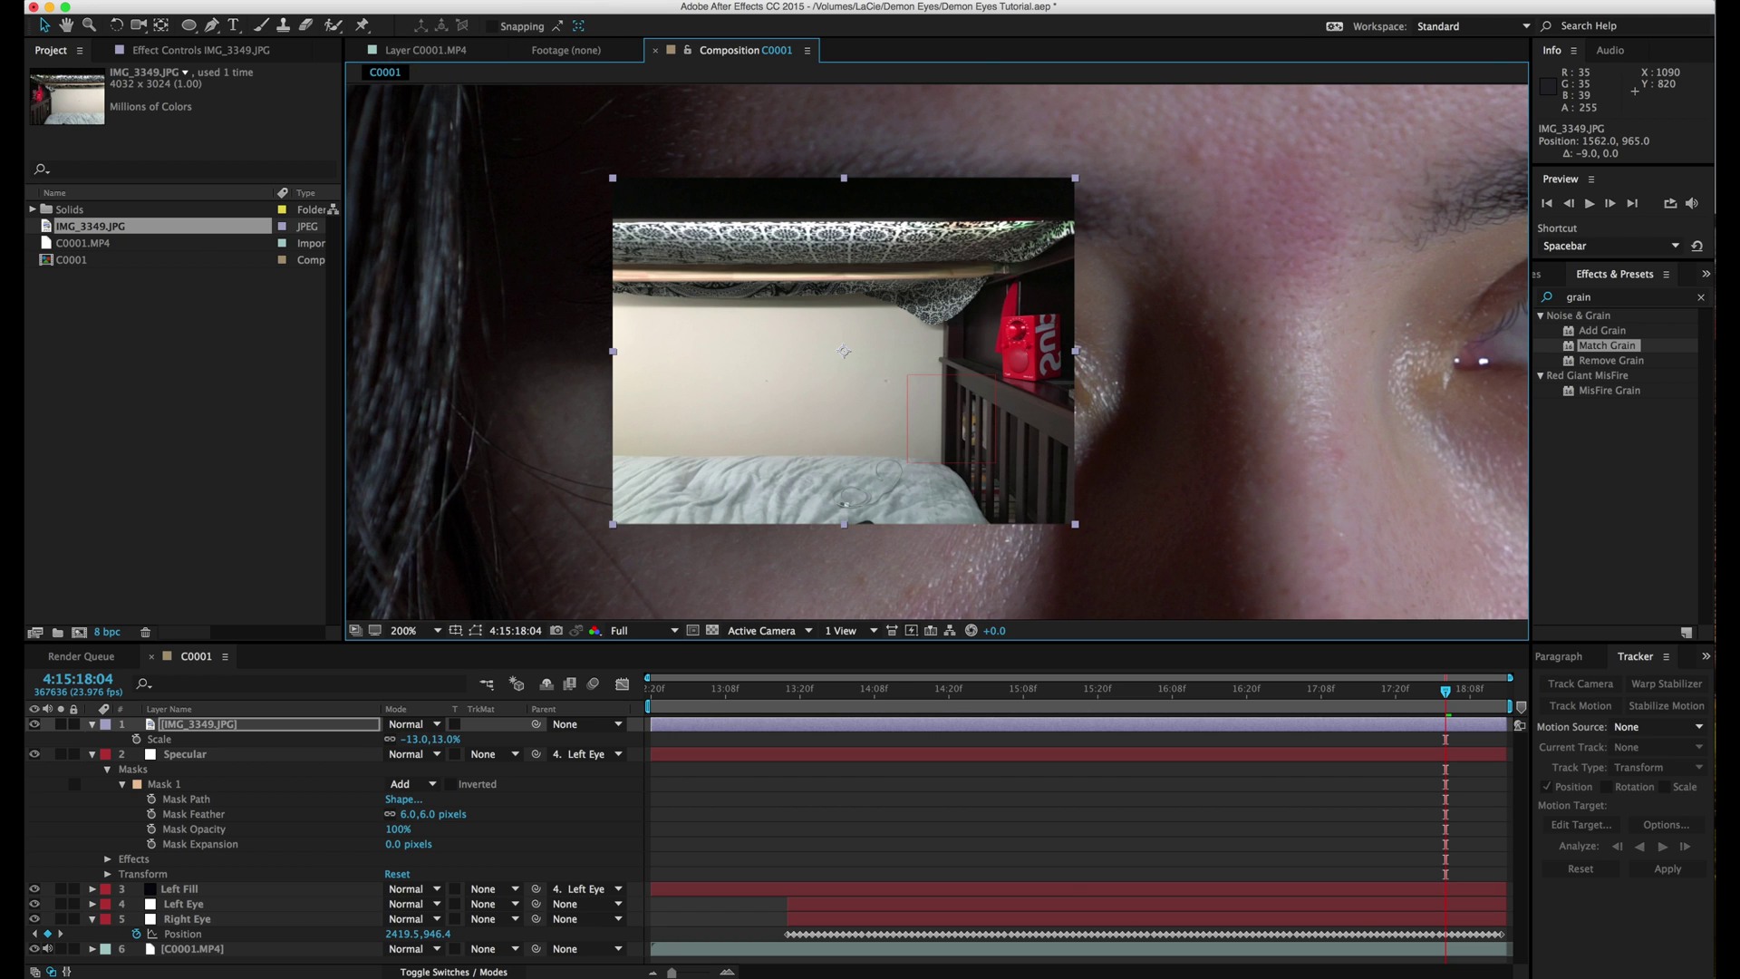
{"action": "left_click", "coordinate": [1602, 299]}
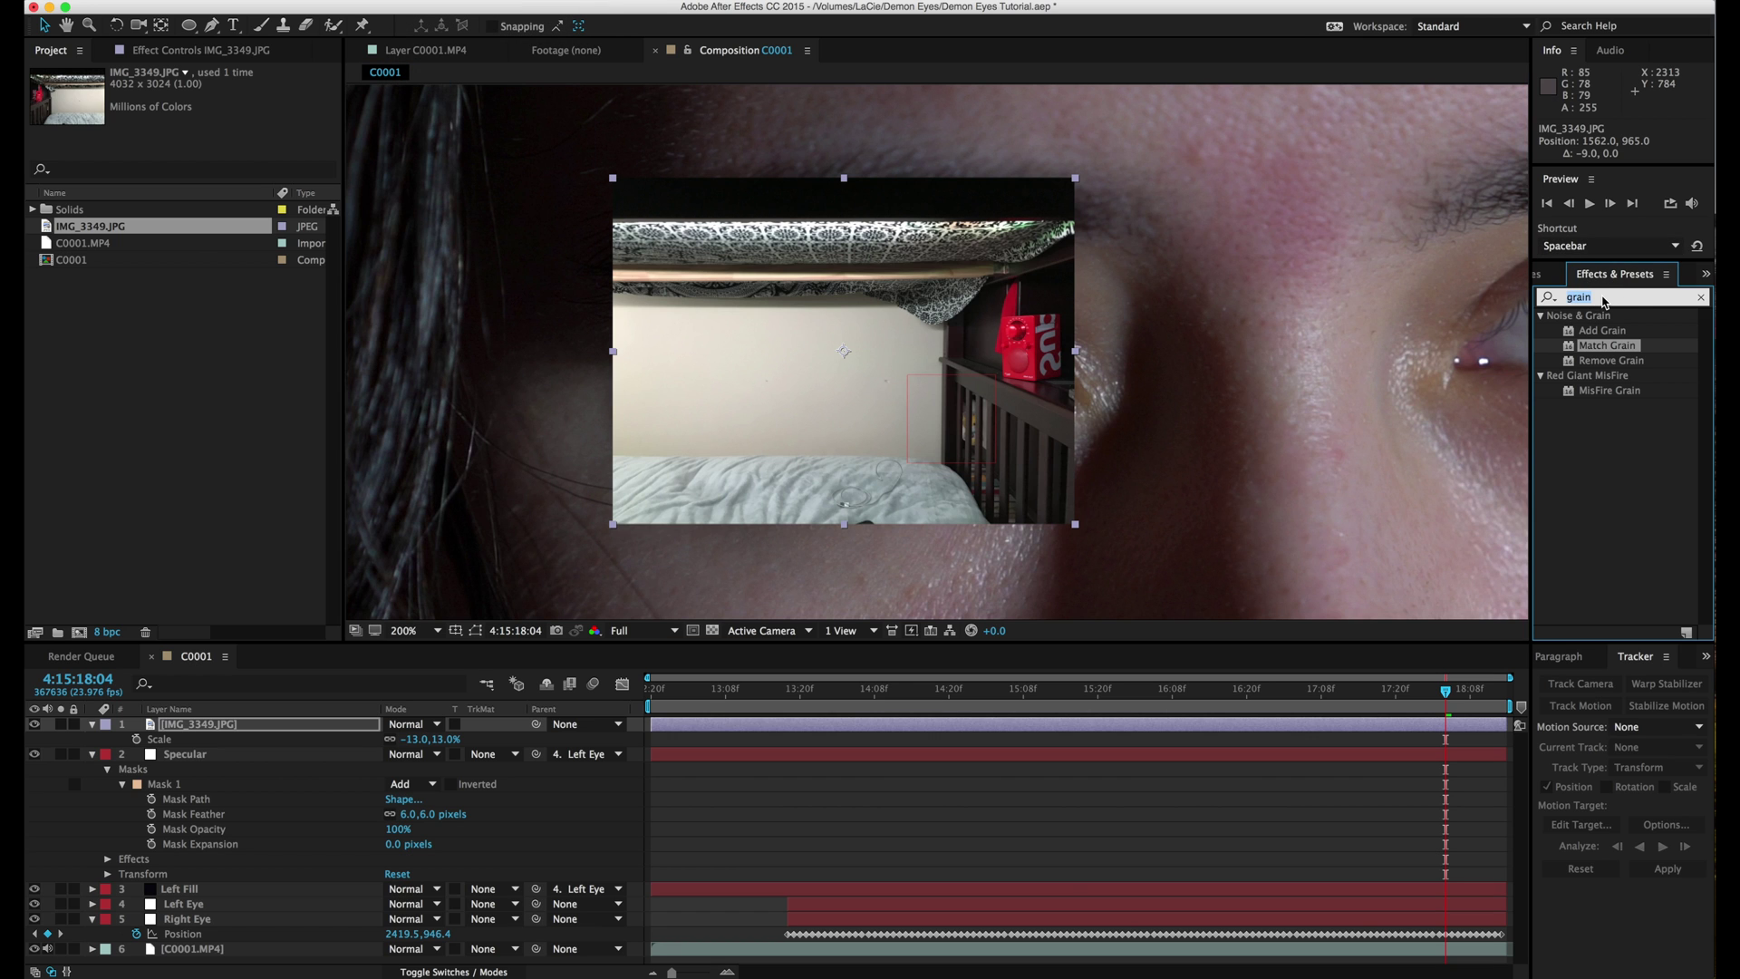
{"action": "type", "text": "sp"}
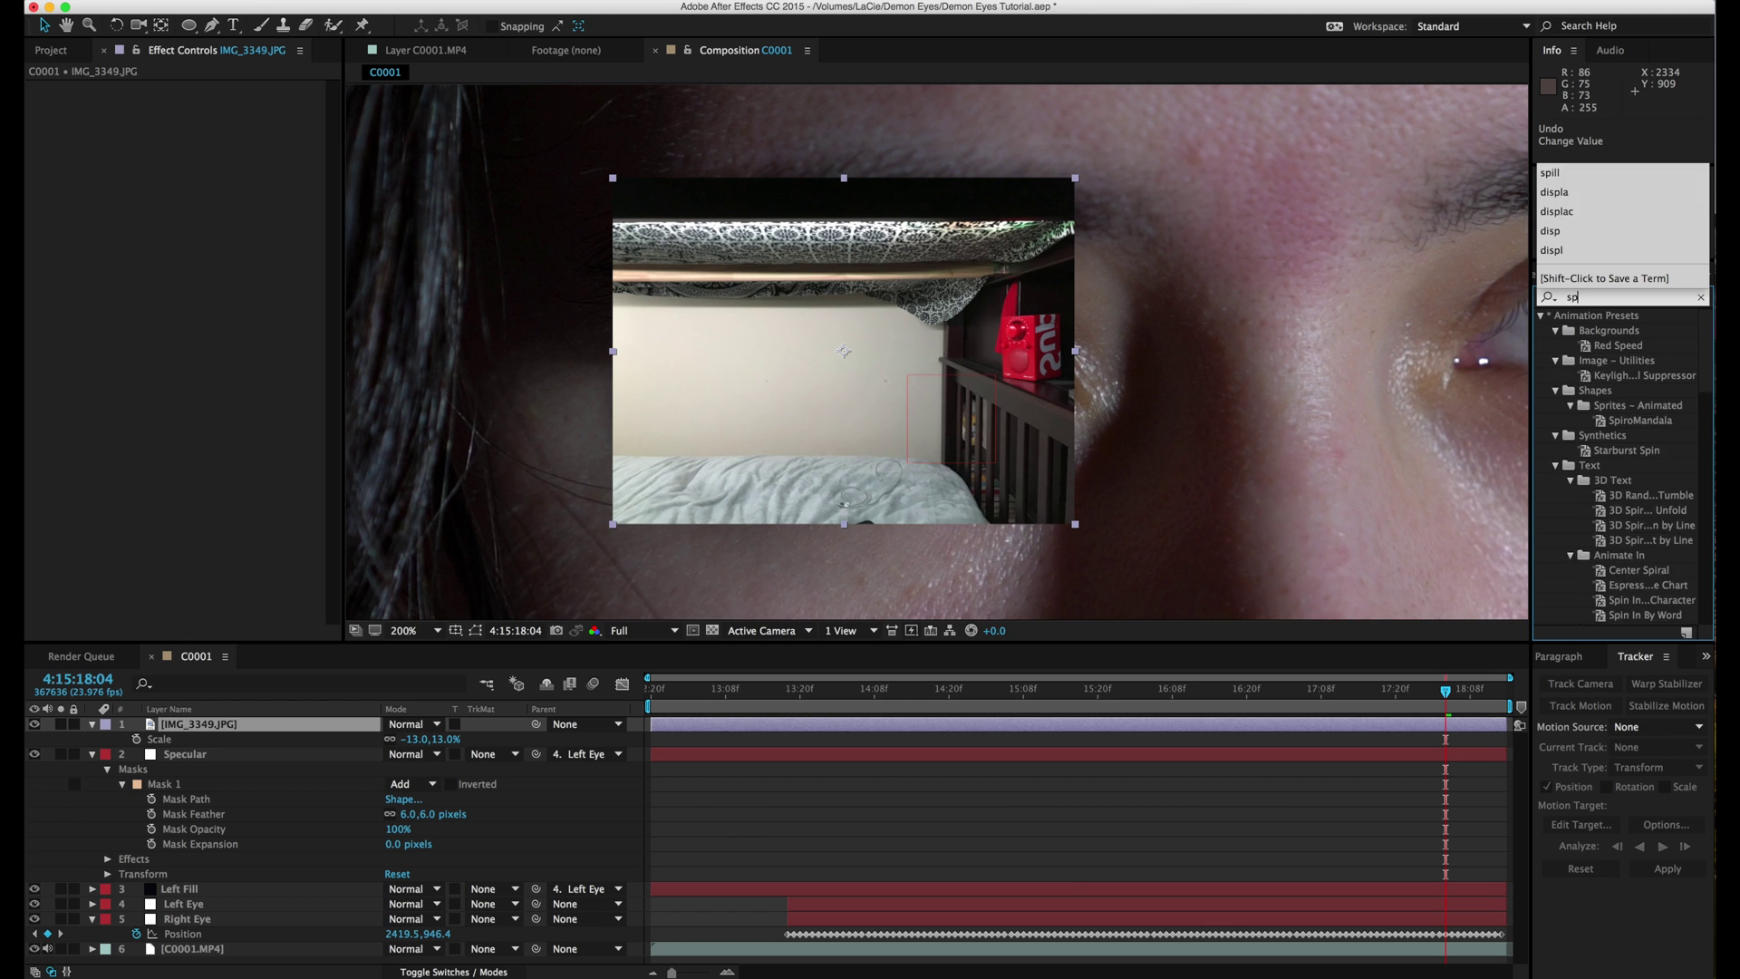
{"action": "type", "text": "h"}
{"action": "left_click_drag", "start_coordinate": [1608, 448], "coordinate": [1316, 731]}
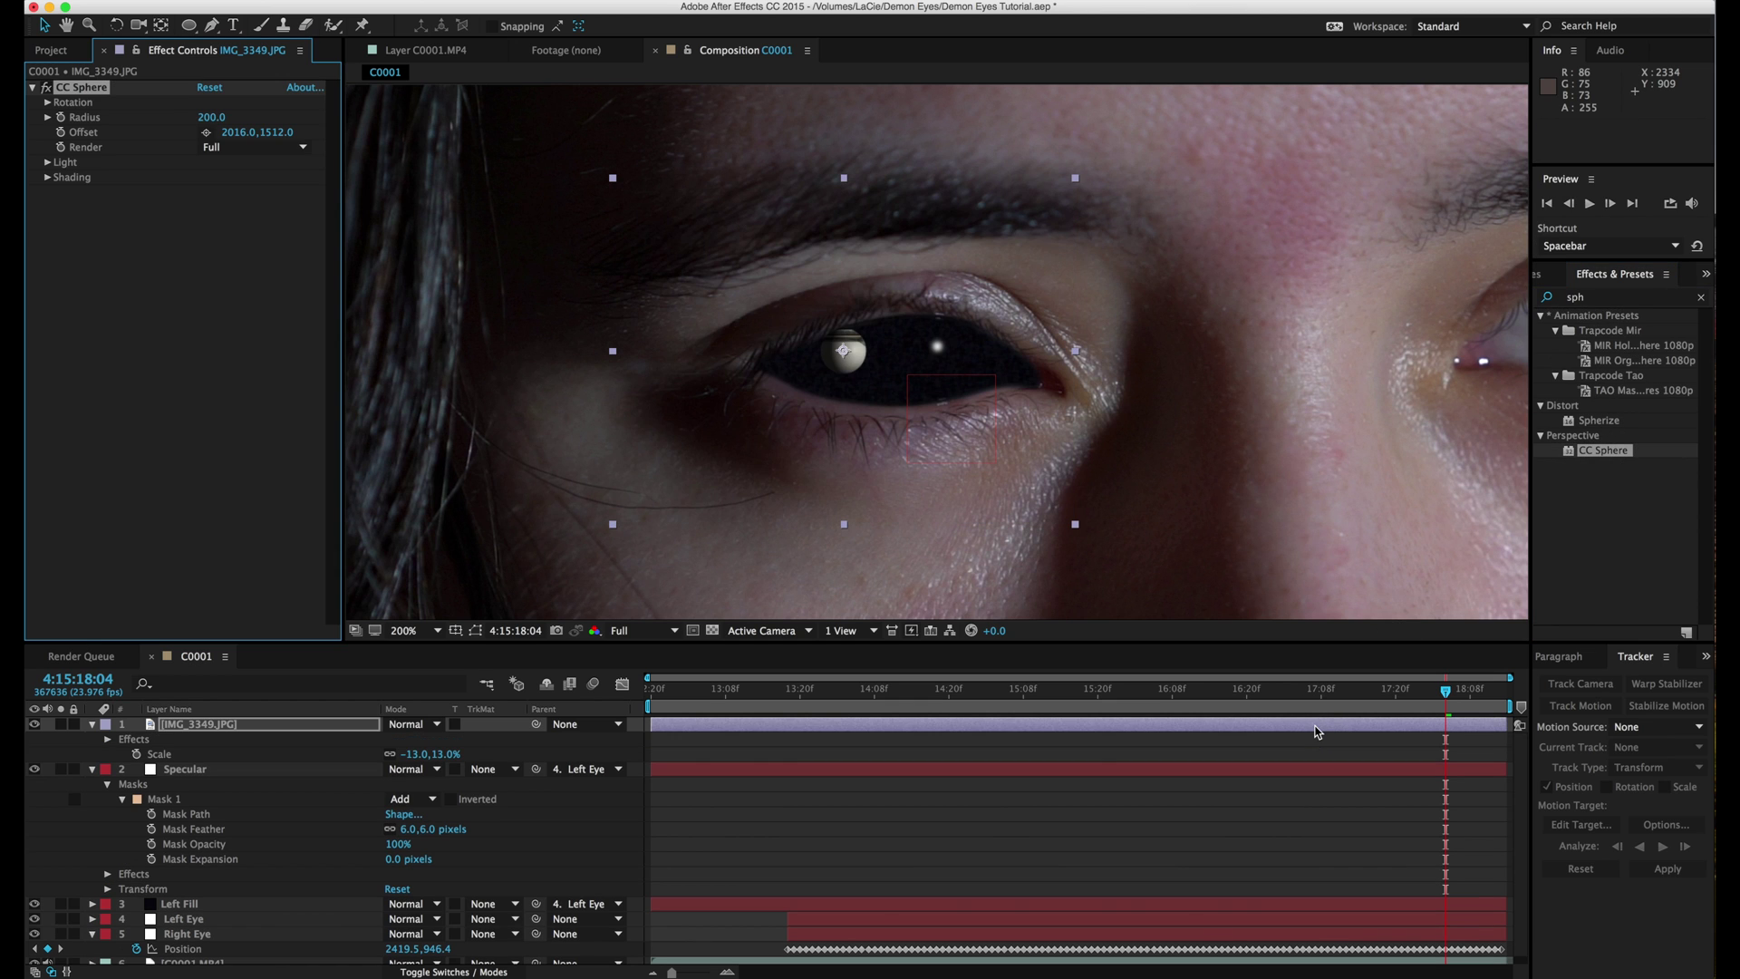
Enlarge the CC Sphere radius to 2604 and set its render mode to Outside.
{"action": "left_click_drag", "start_coordinate": [198, 122], "coordinate": [846, 107]}
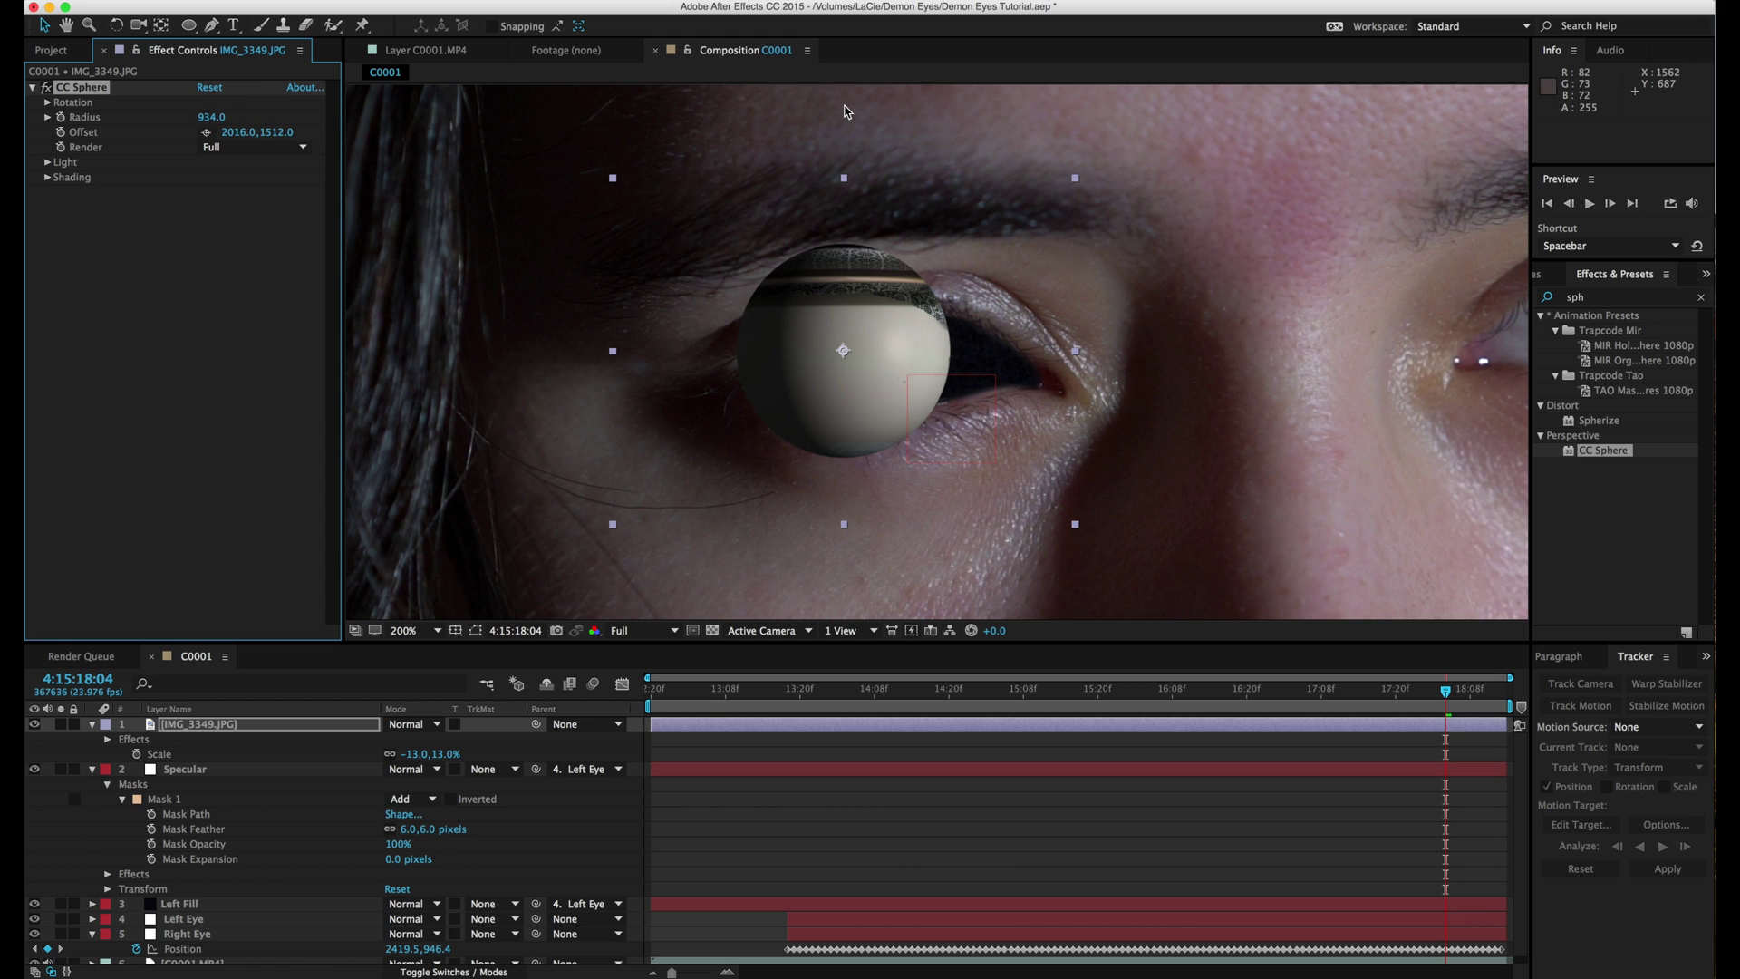
{"action": "left_click_drag", "start_coordinate": [211, 121], "coordinate": [935, 169]}
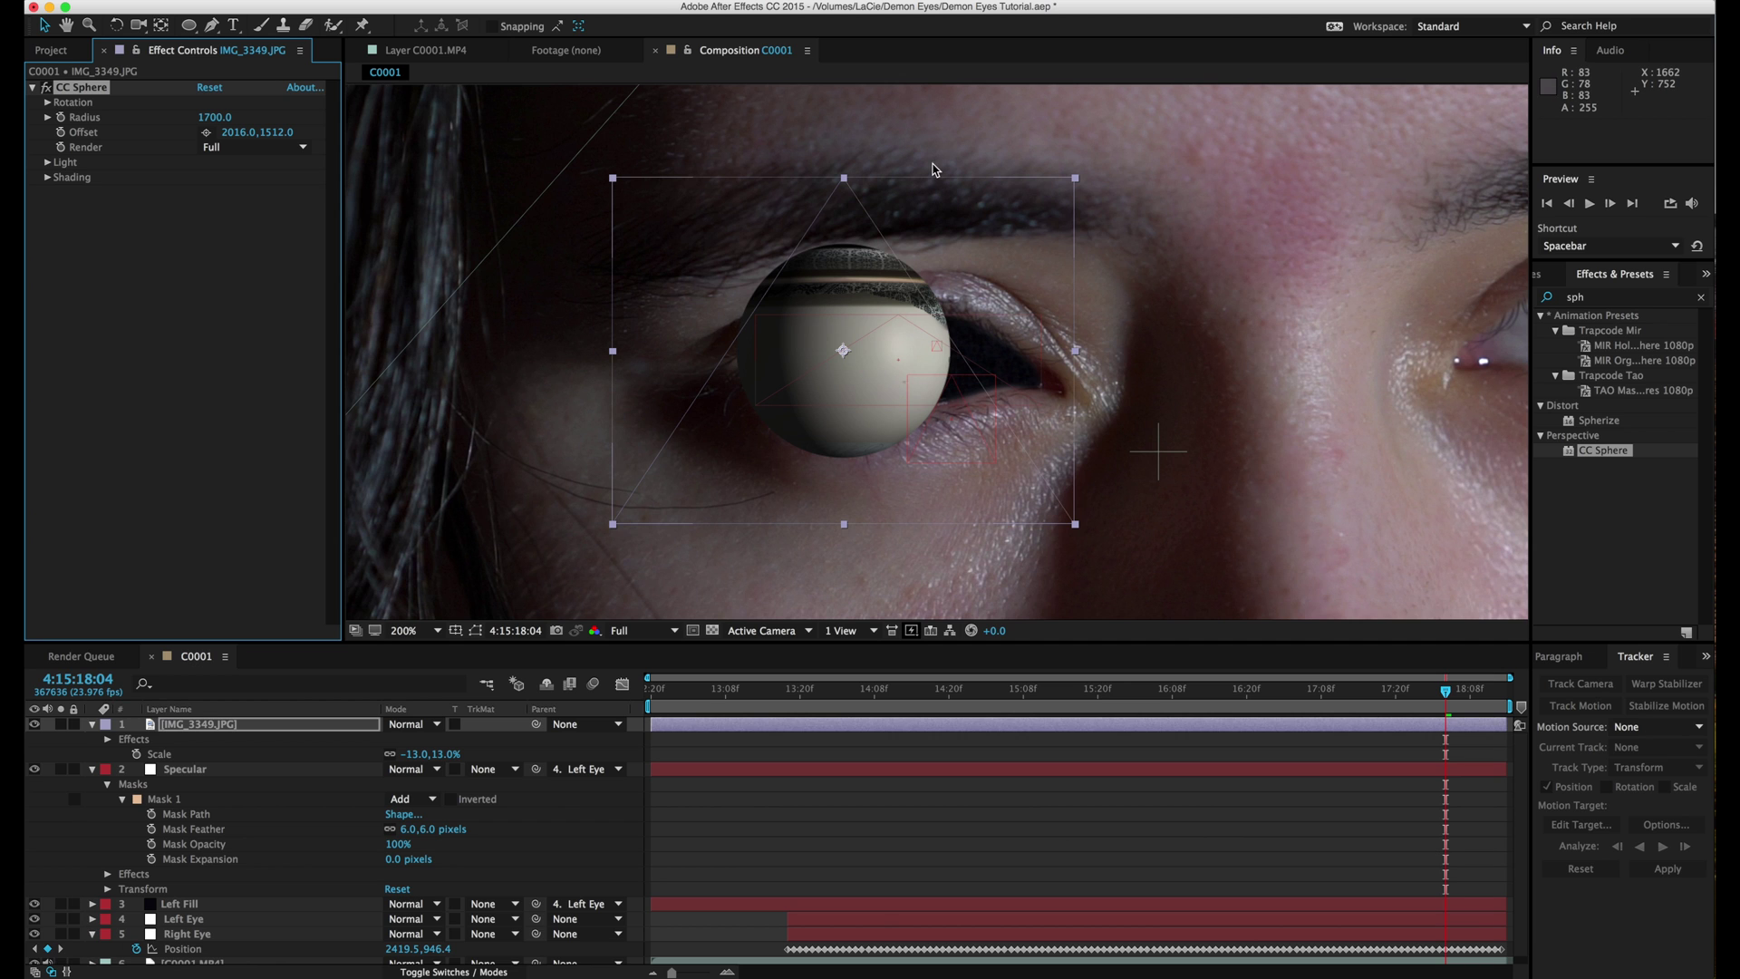
{"action": "left_click_drag", "start_coordinate": [216, 126], "coordinate": [542, 102]}
{"action": "left_click_drag", "start_coordinate": [217, 118], "coordinate": [641, 104]}
{"action": "left_click", "coordinate": [254, 147]}
{"action": "left_click", "coordinate": [243, 172]}
Try a sphere light intensity of 3.0, and hide the Specular and Left Fill layers.
{"action": "left_click", "coordinate": [47, 162]}
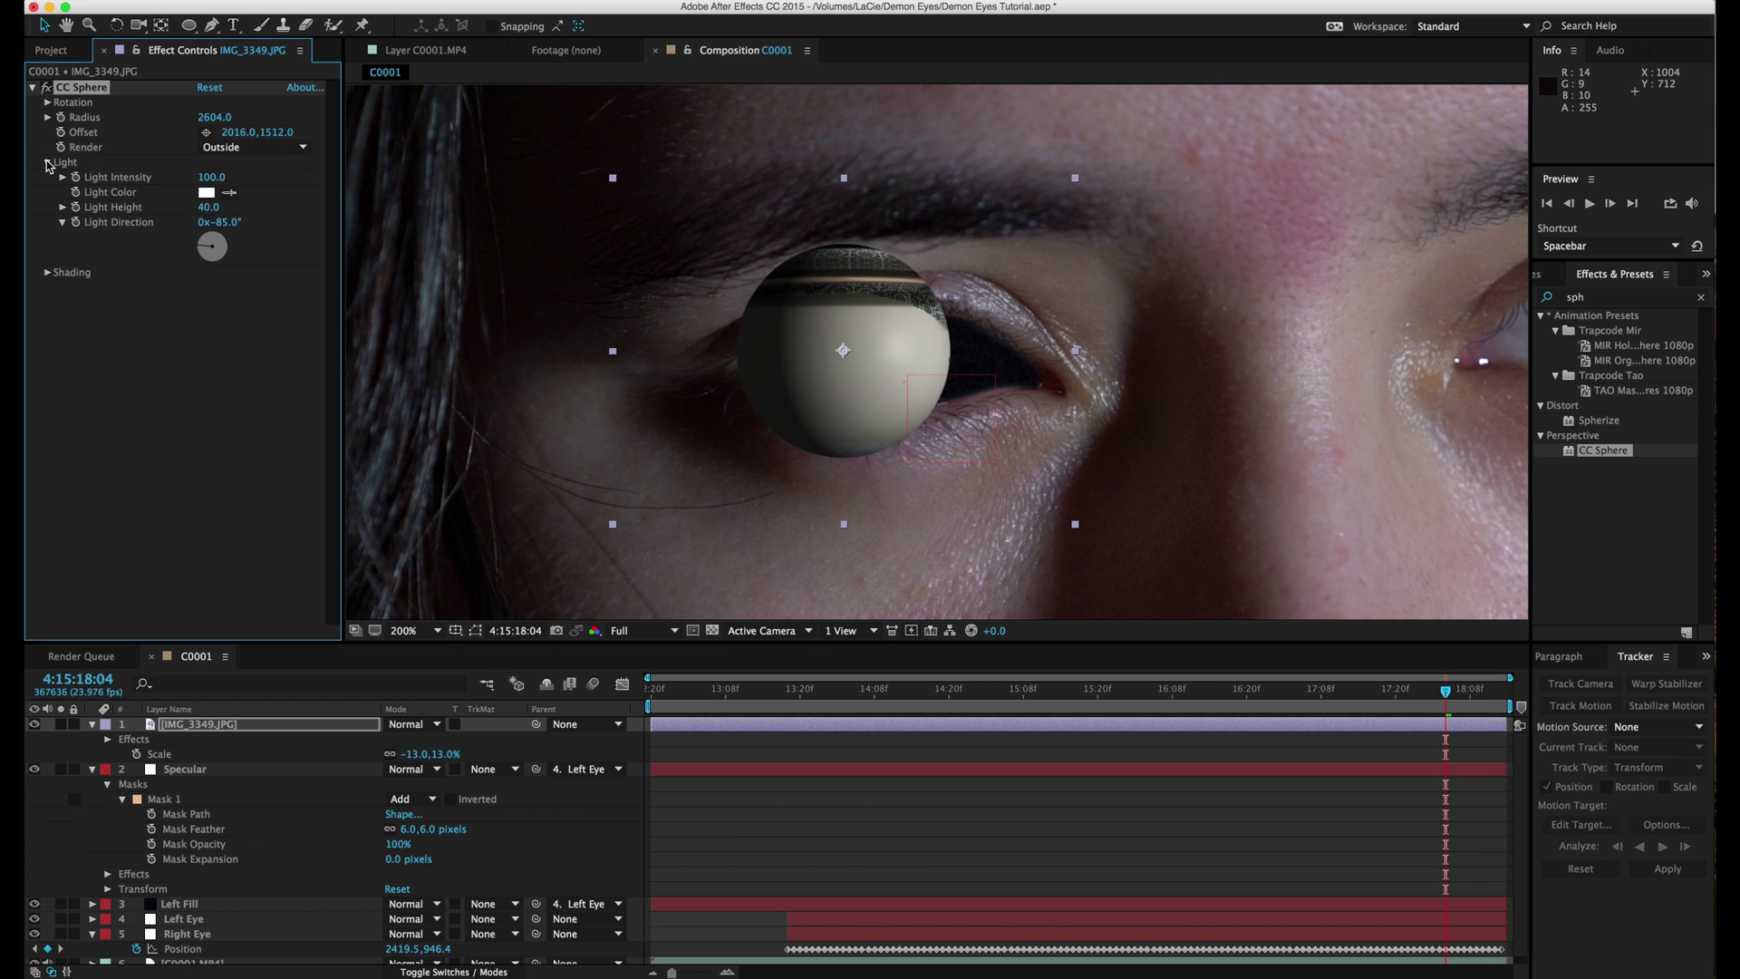
{"action": "left_click_drag", "start_coordinate": [203, 175], "coordinate": [54, 175]}
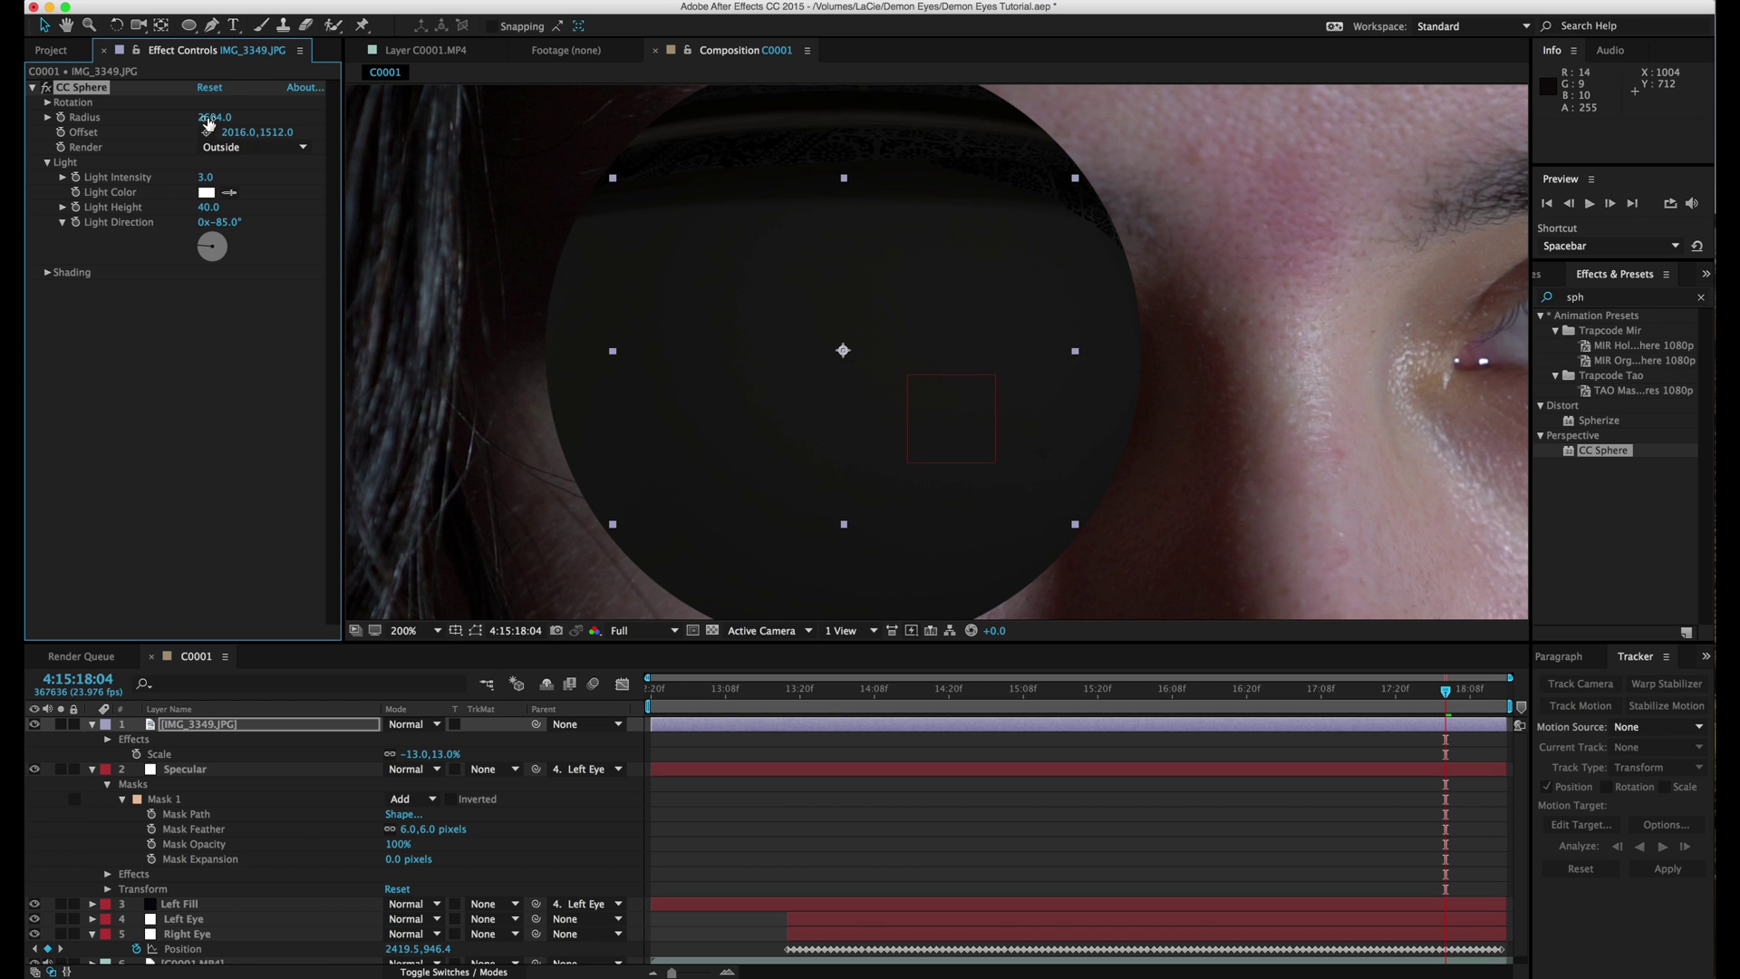
{"action": "left_click", "coordinate": [34, 768]}
{"action": "left_click", "coordinate": [33, 904]}
Set the sphere's light intensity to 100 and radius to 1636, and center it over the eye at about 1632, 968.
{"action": "left_click_drag", "start_coordinate": [205, 177], "coordinate": [163, 116]}
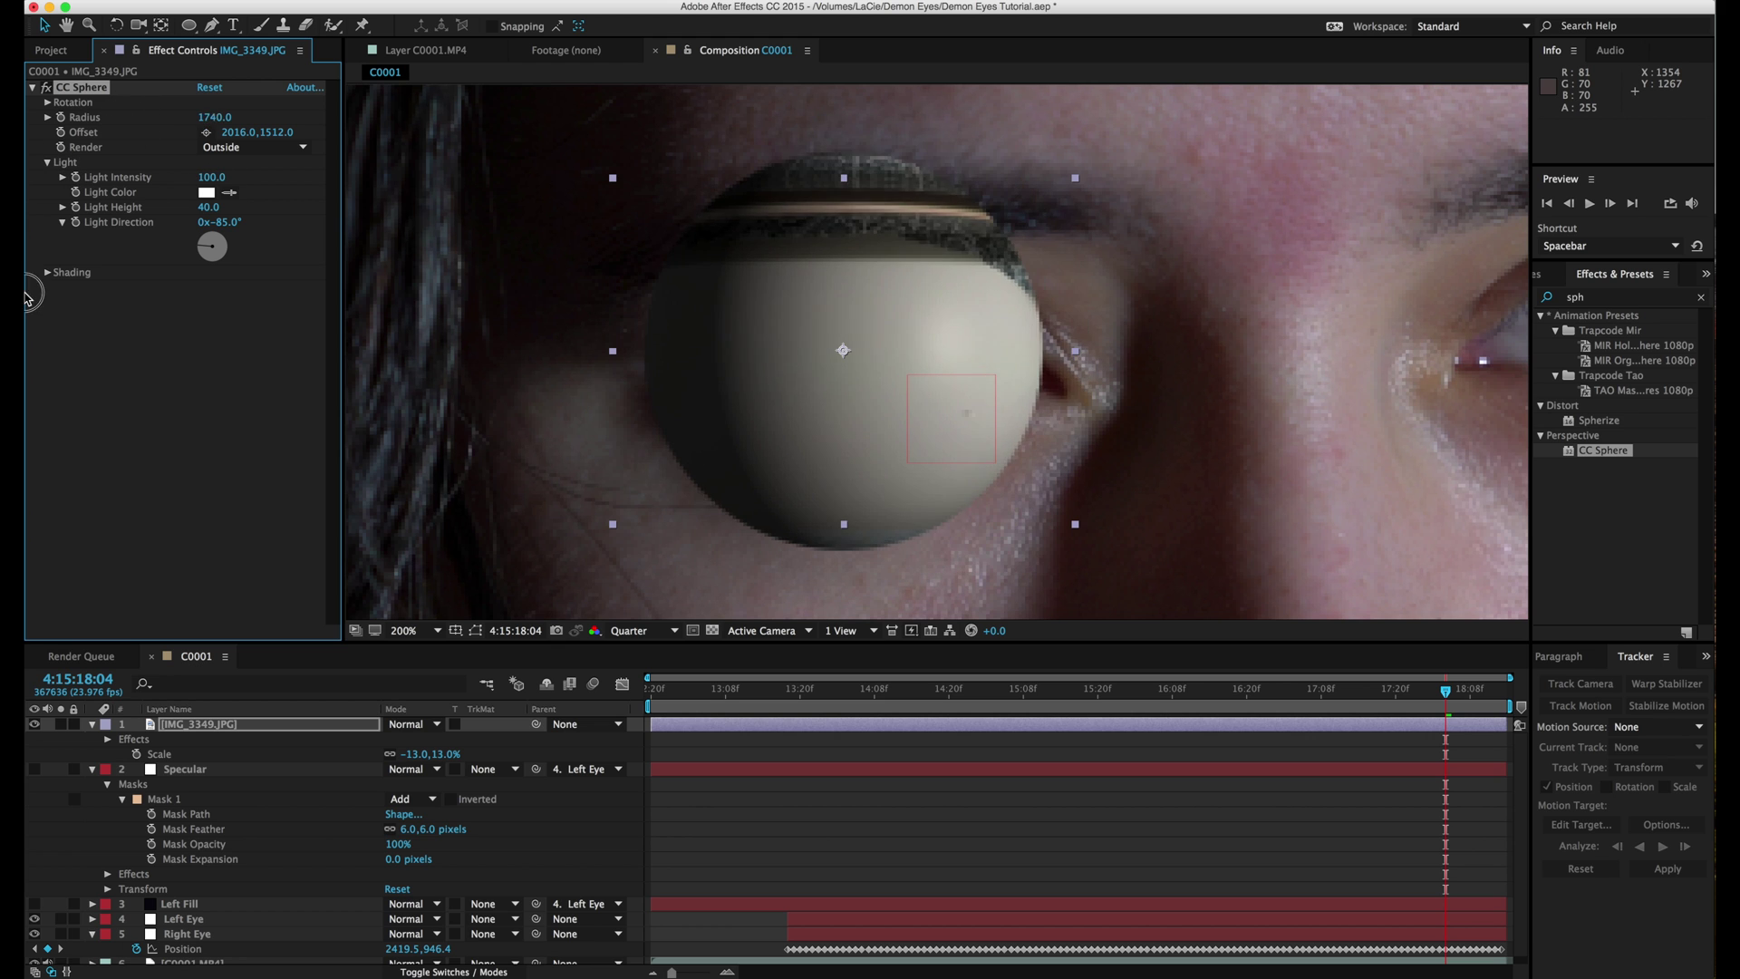
{"action": "left_click_drag", "start_coordinate": [851, 406], "coordinate": [912, 408]}
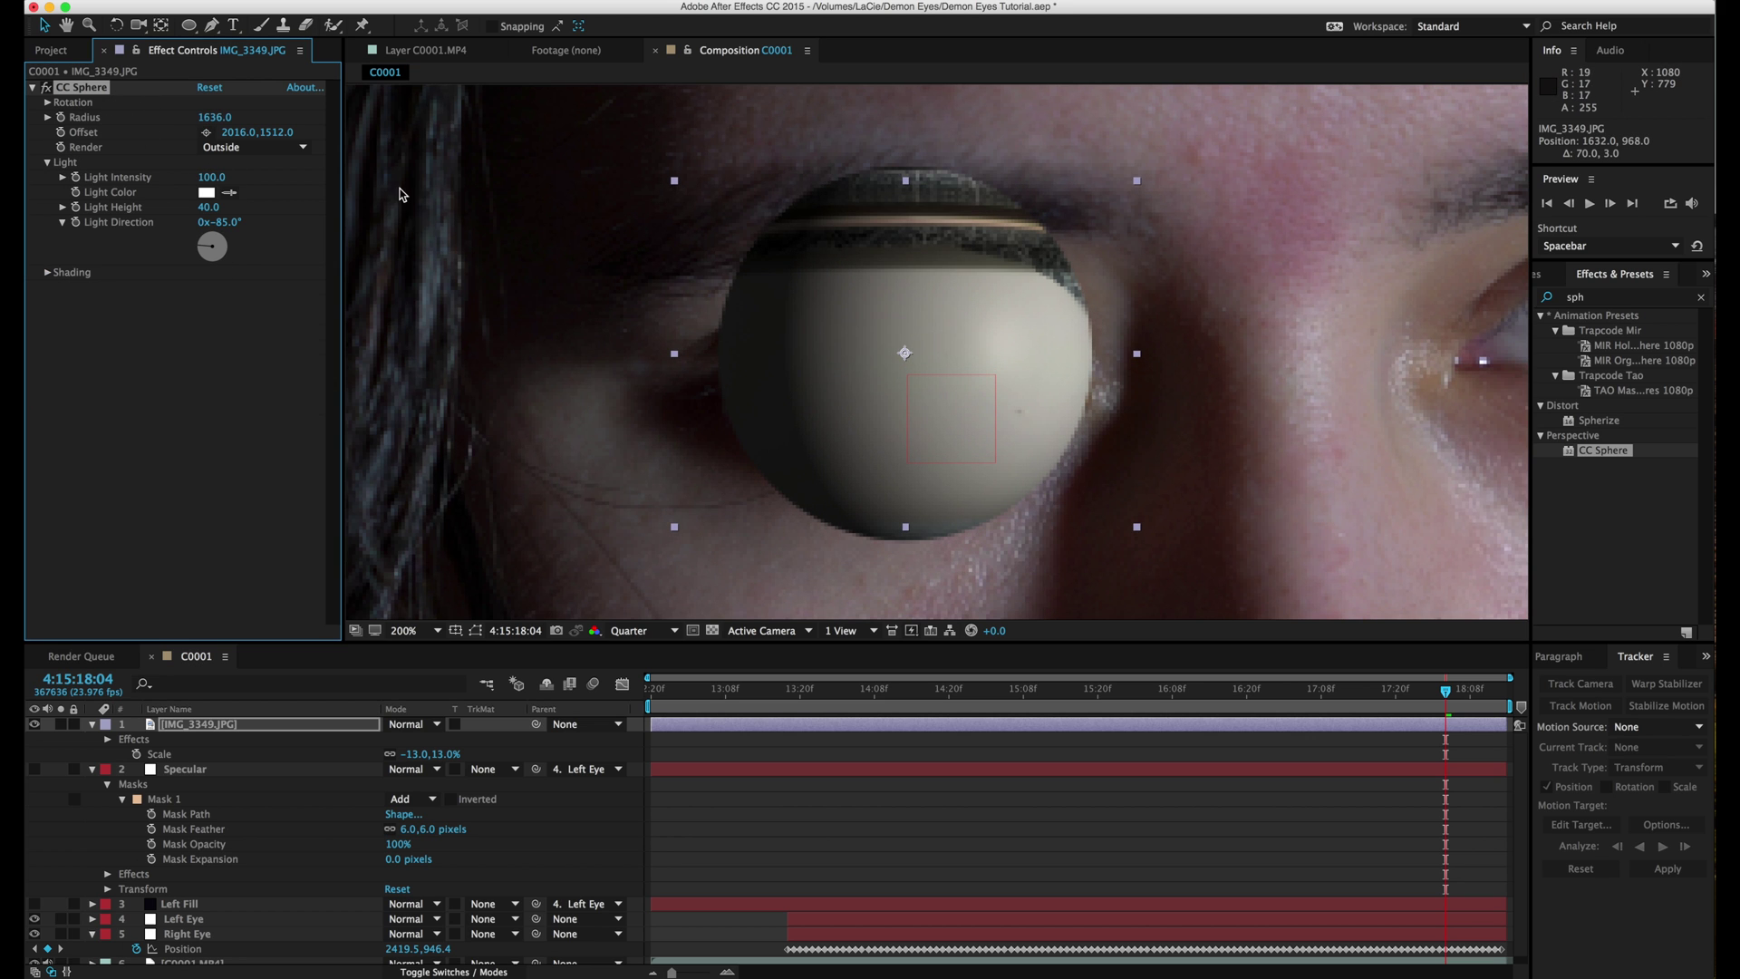
{"action": "left_click", "coordinate": [233, 150]}
{"action": "left_click", "coordinate": [239, 181]}
{"action": "left_click_drag", "start_coordinate": [870, 365], "coordinate": [869, 564]}
{"action": "key", "text": "super+z"}
Set the sphere's Reflective shading value to 11.0.
{"action": "left_click", "coordinate": [48, 272]}
{"action": "mouse_move", "coordinate": [213, 367]}
{"action": "left_mouse_down"}
{"action": "mouse_move", "coordinate": [241, 368]}
{"action": "mouse_move", "coordinate": [214, 367]}
{"action": "left_mouse_up"}
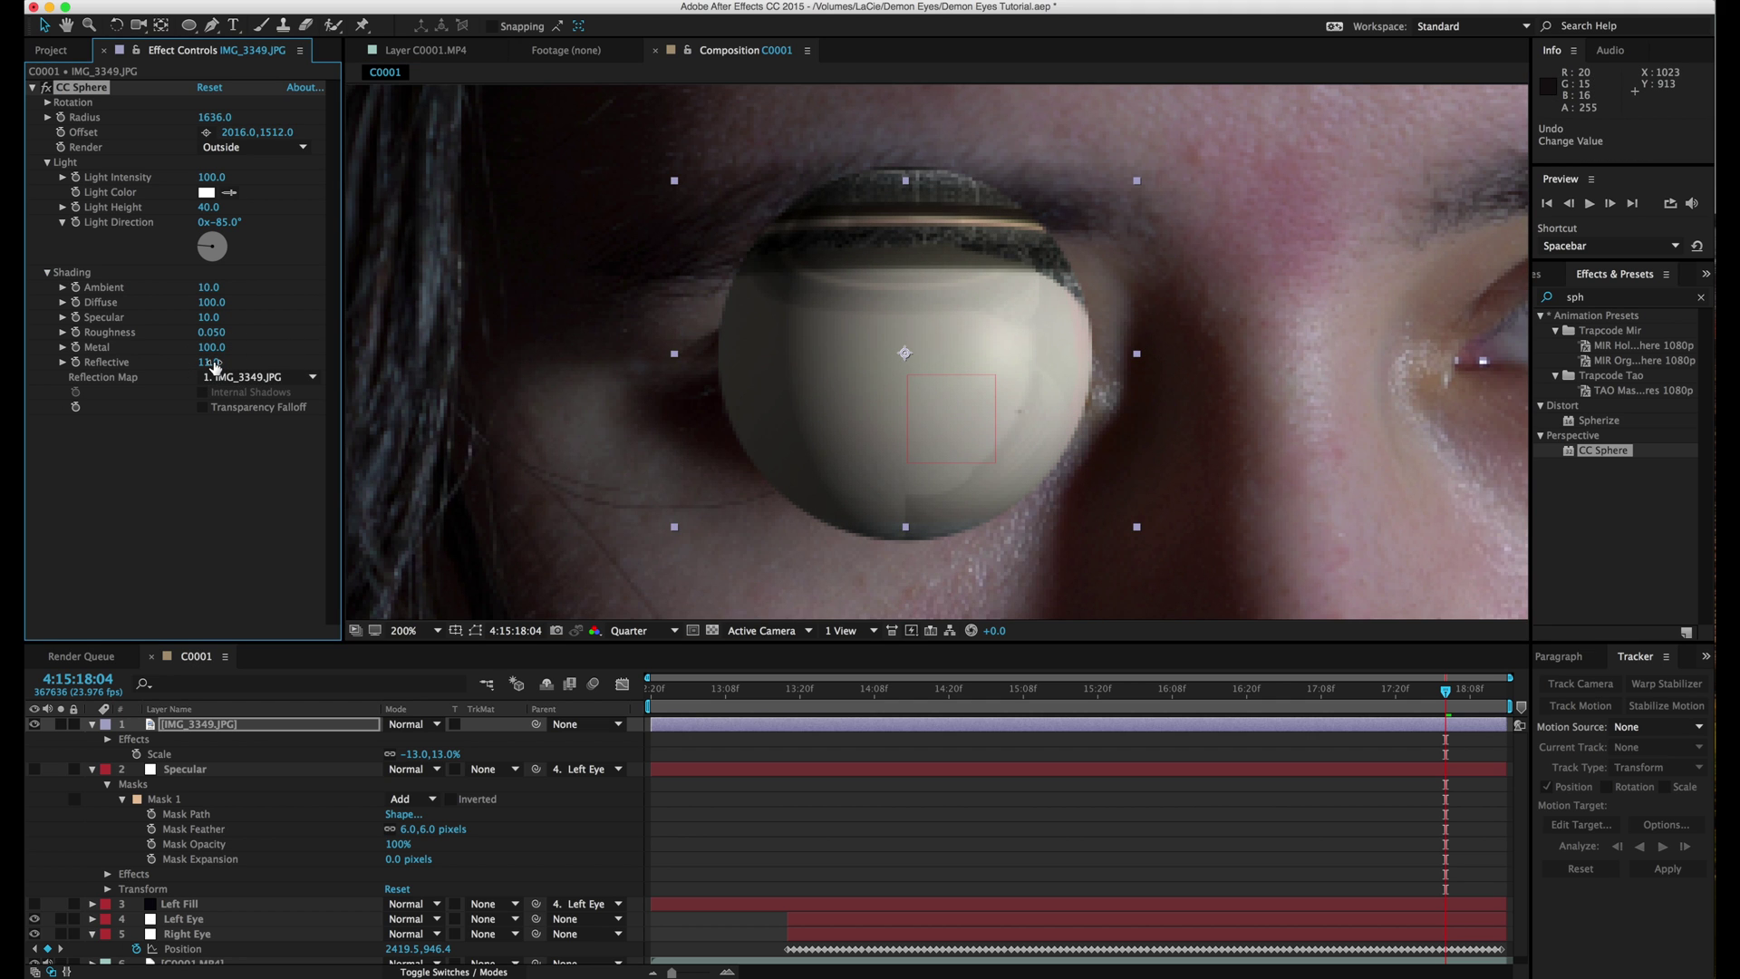
Duplicate the Left Fill layer and place the copy directly above the IMG_3349.JPG layer.
{"action": "left_click", "coordinate": [194, 905]}
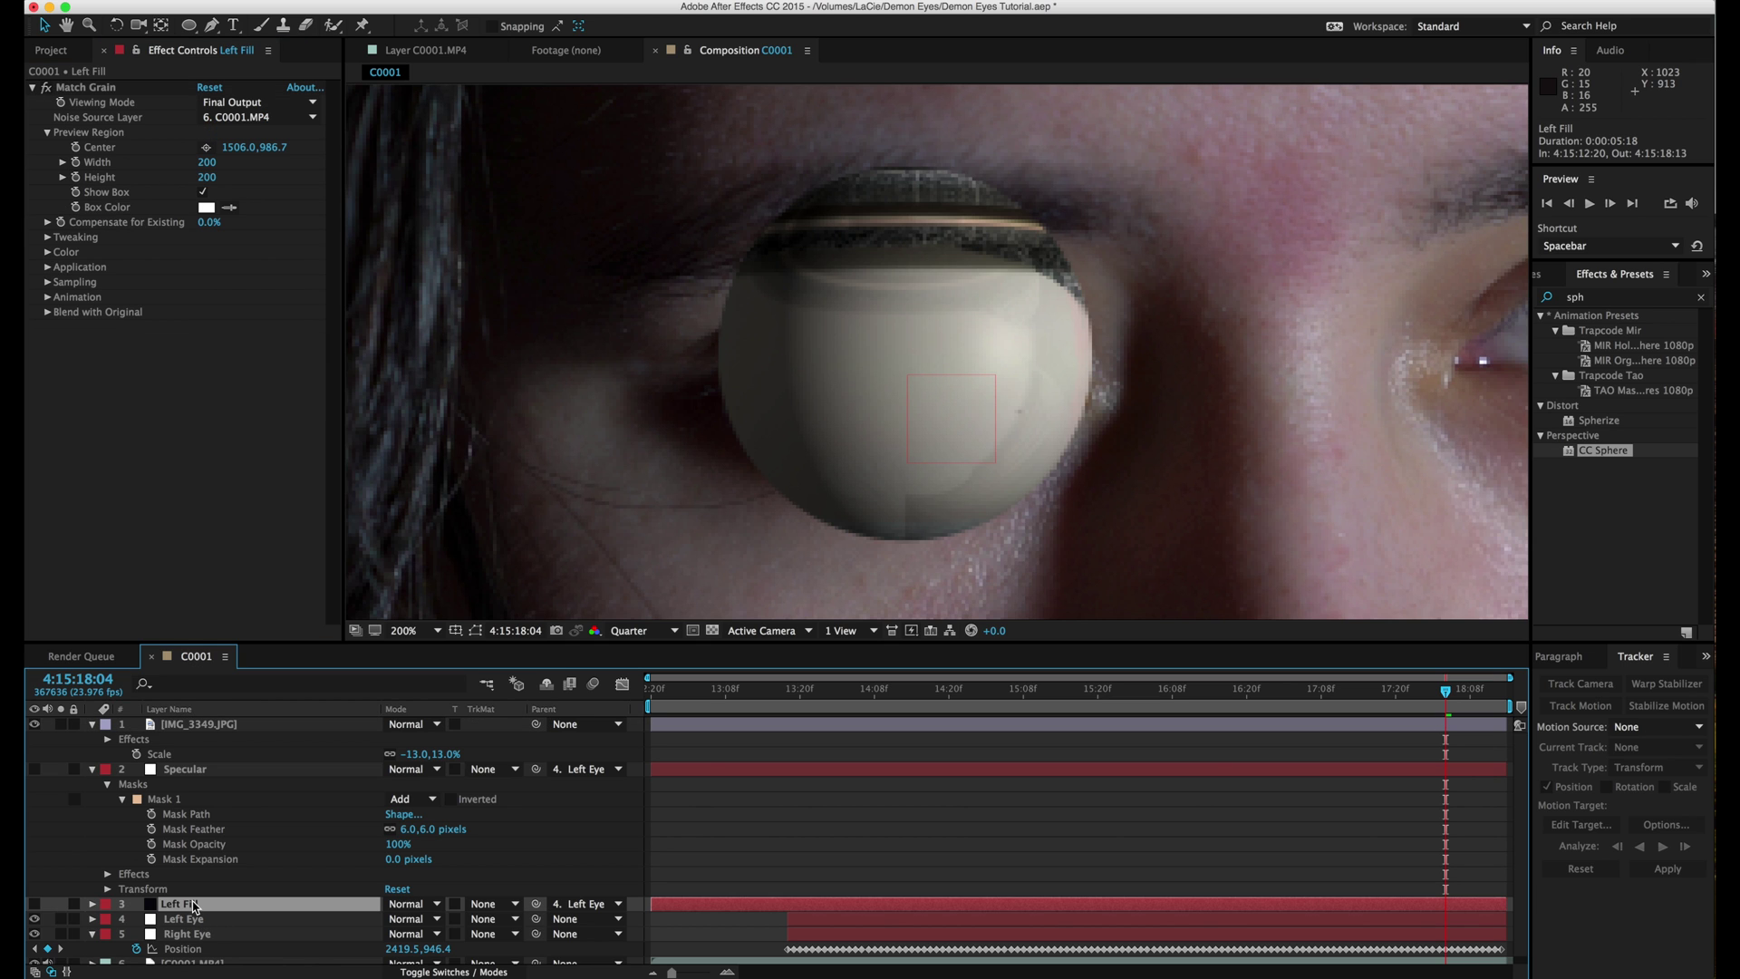
{"action": "key", "text": "super+d"}
{"action": "left_click_drag", "start_coordinate": [182, 906], "coordinate": [192, 720]}
{"action": "left_click", "coordinate": [193, 740]}
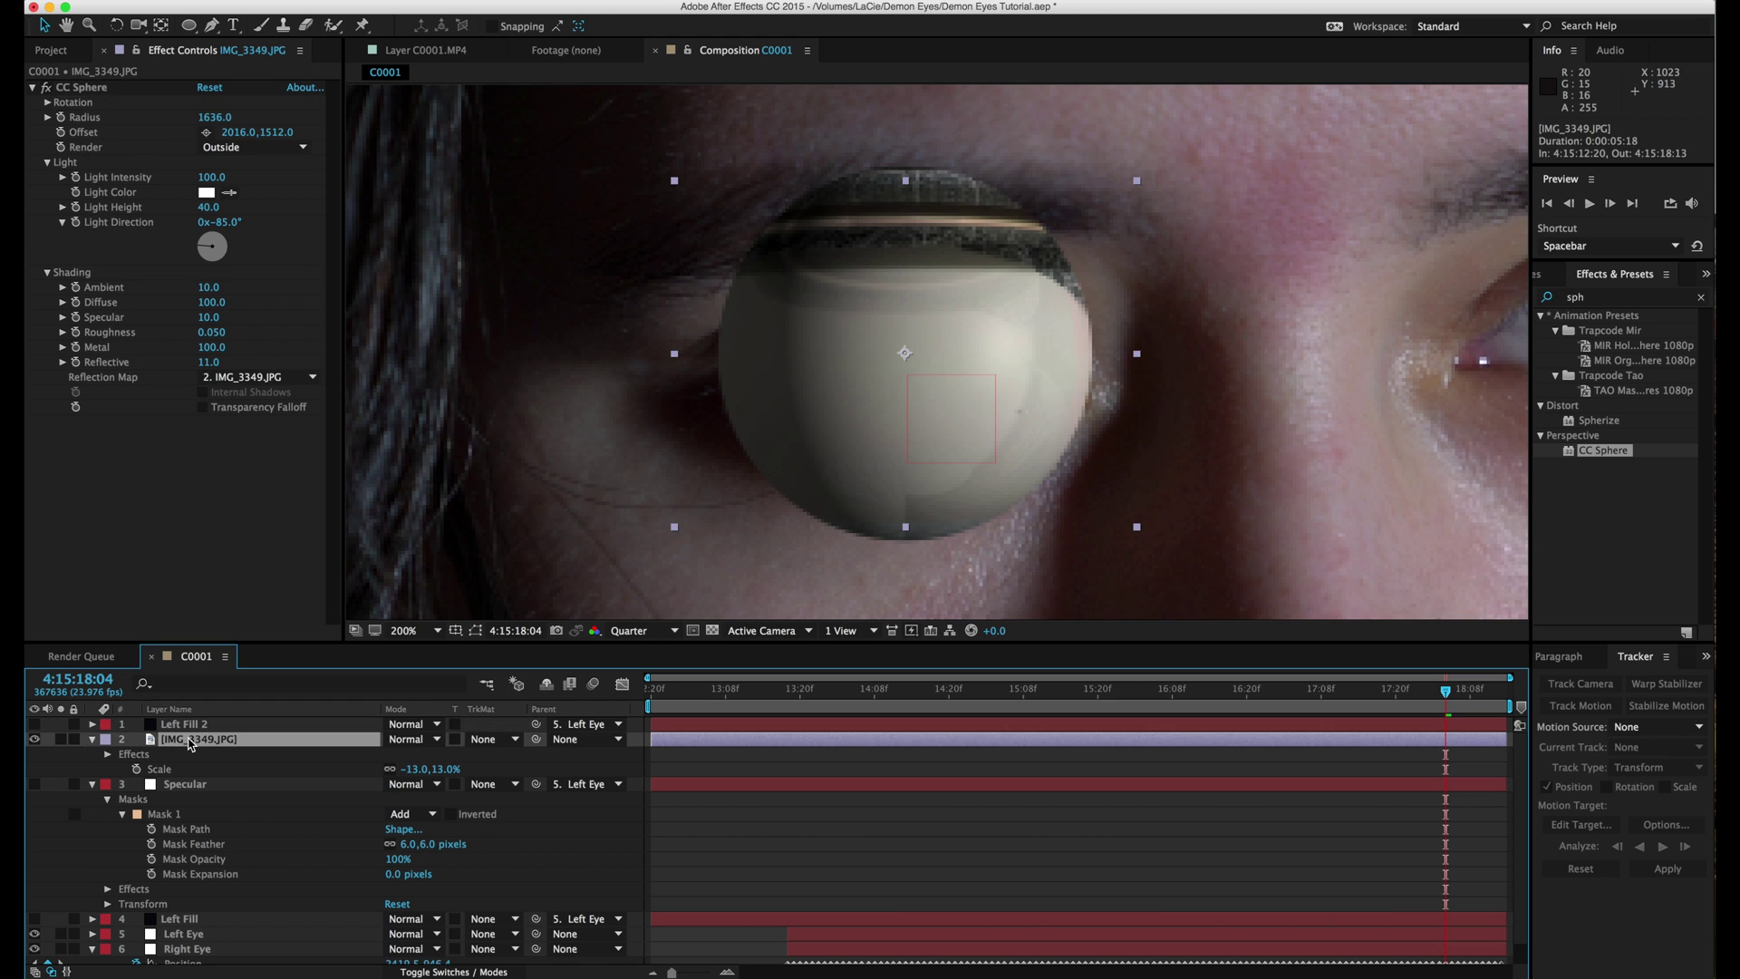
{"action": "left_click", "coordinate": [243, 150]}
Delete the Match Grain effect from the Left Fill 2 layer.
{"action": "left_click", "coordinate": [175, 727]}
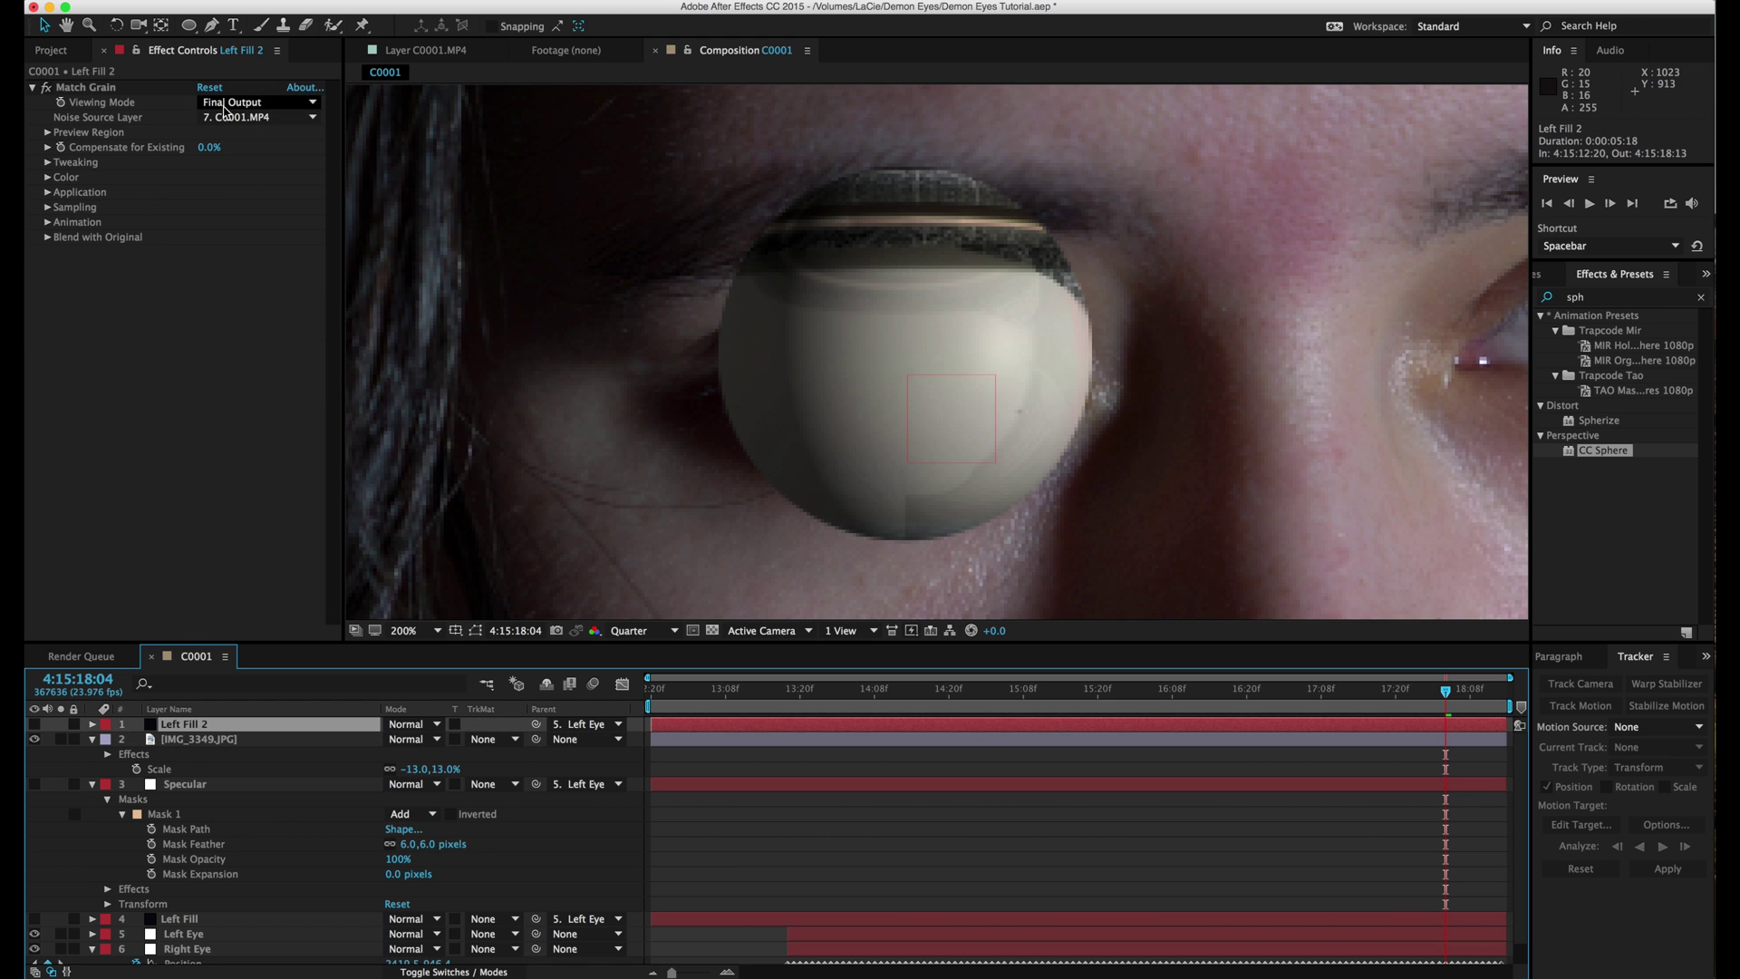
{"action": "left_click", "coordinate": [91, 91]}
{"action": "key", "text": "Delete"}
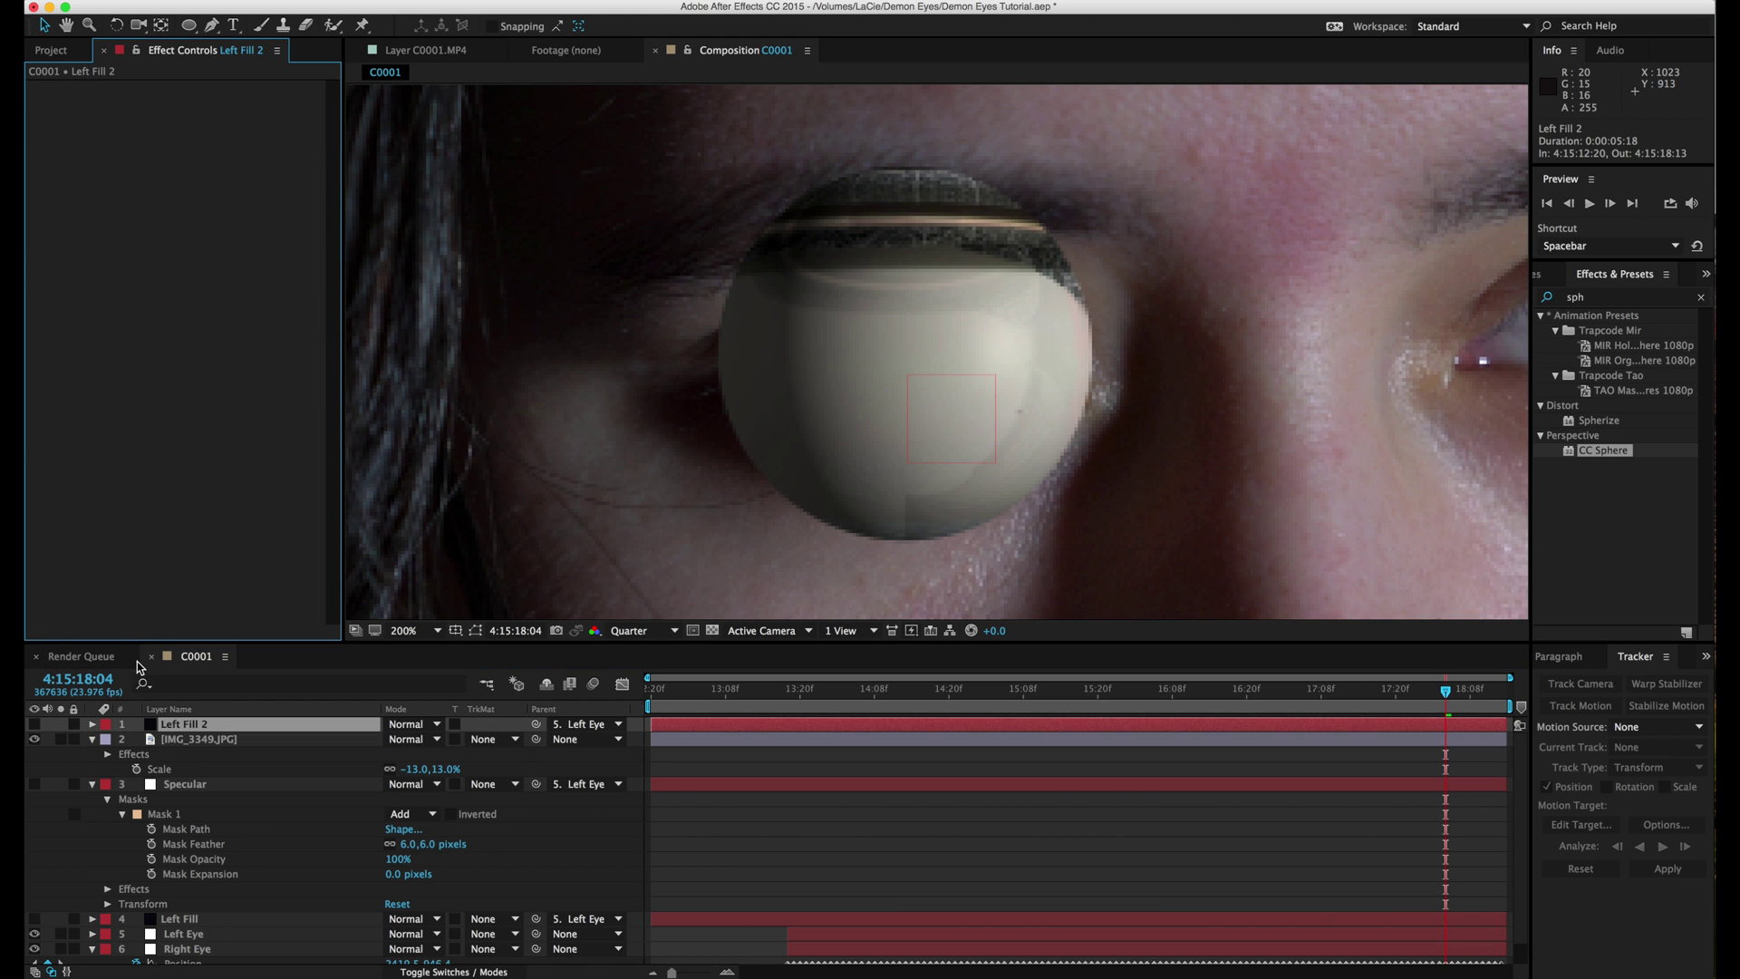
Rename the IMG_3349.JPG layer to Reflection.
{"action": "left_click", "coordinate": [197, 743]}
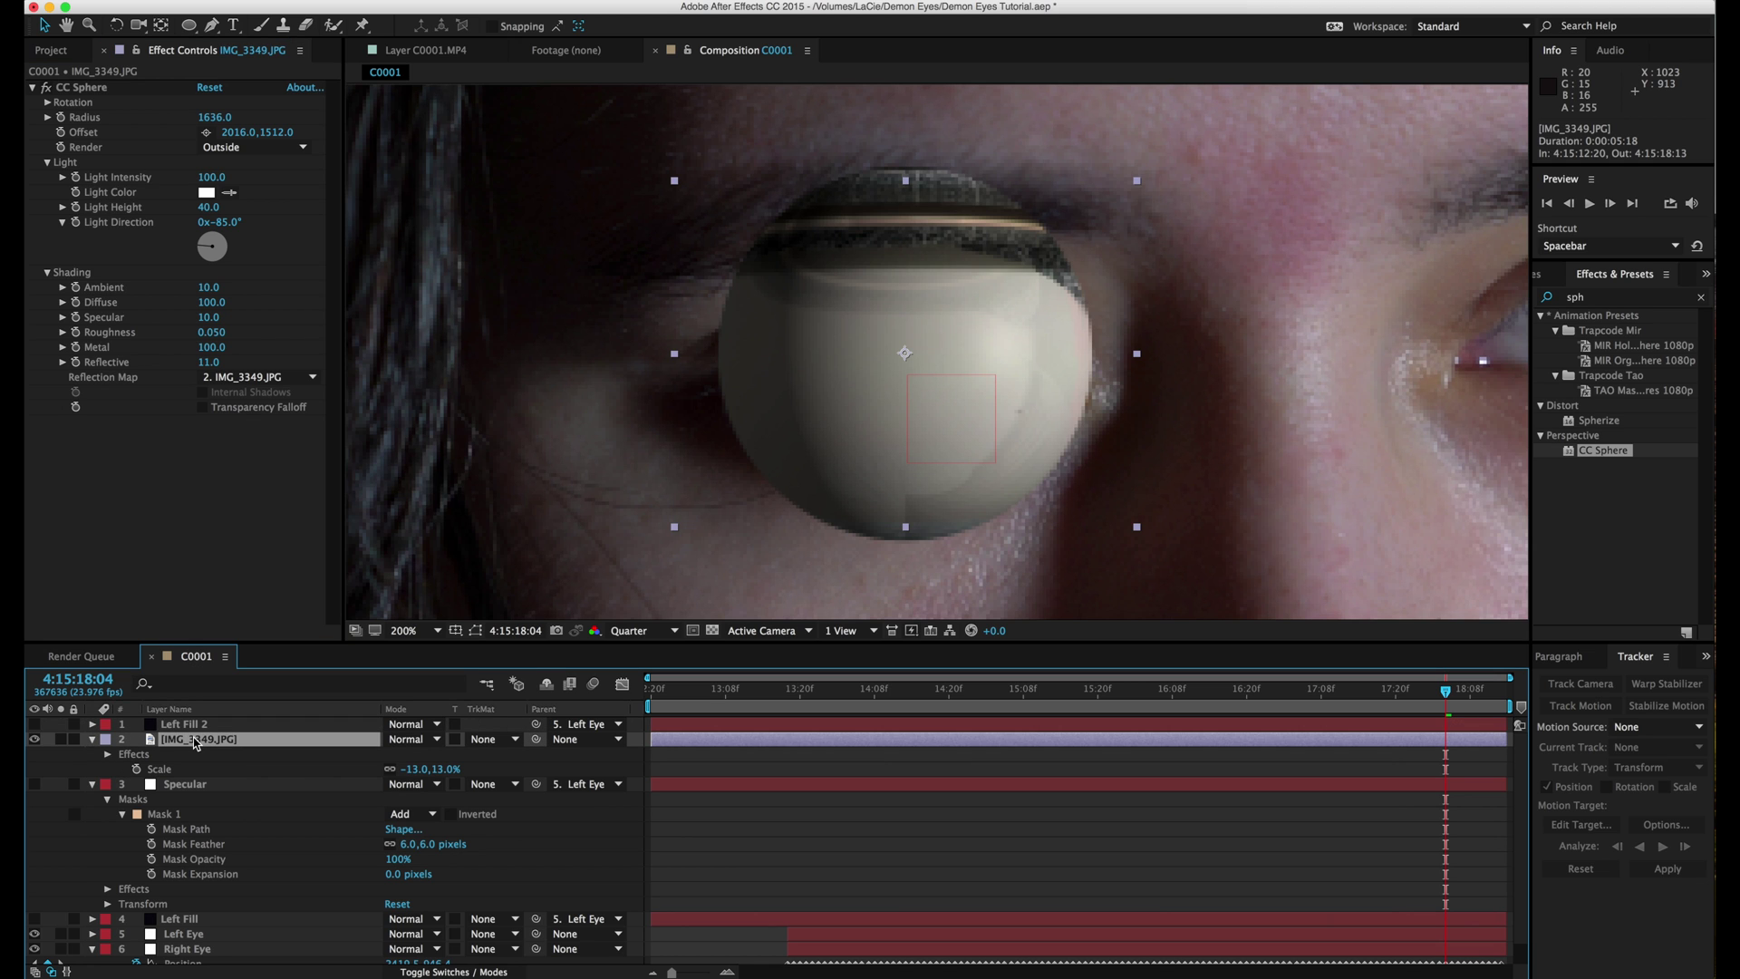
{"action": "key", "text": "Return"}
{"action": "type", "text": "Reflection"}
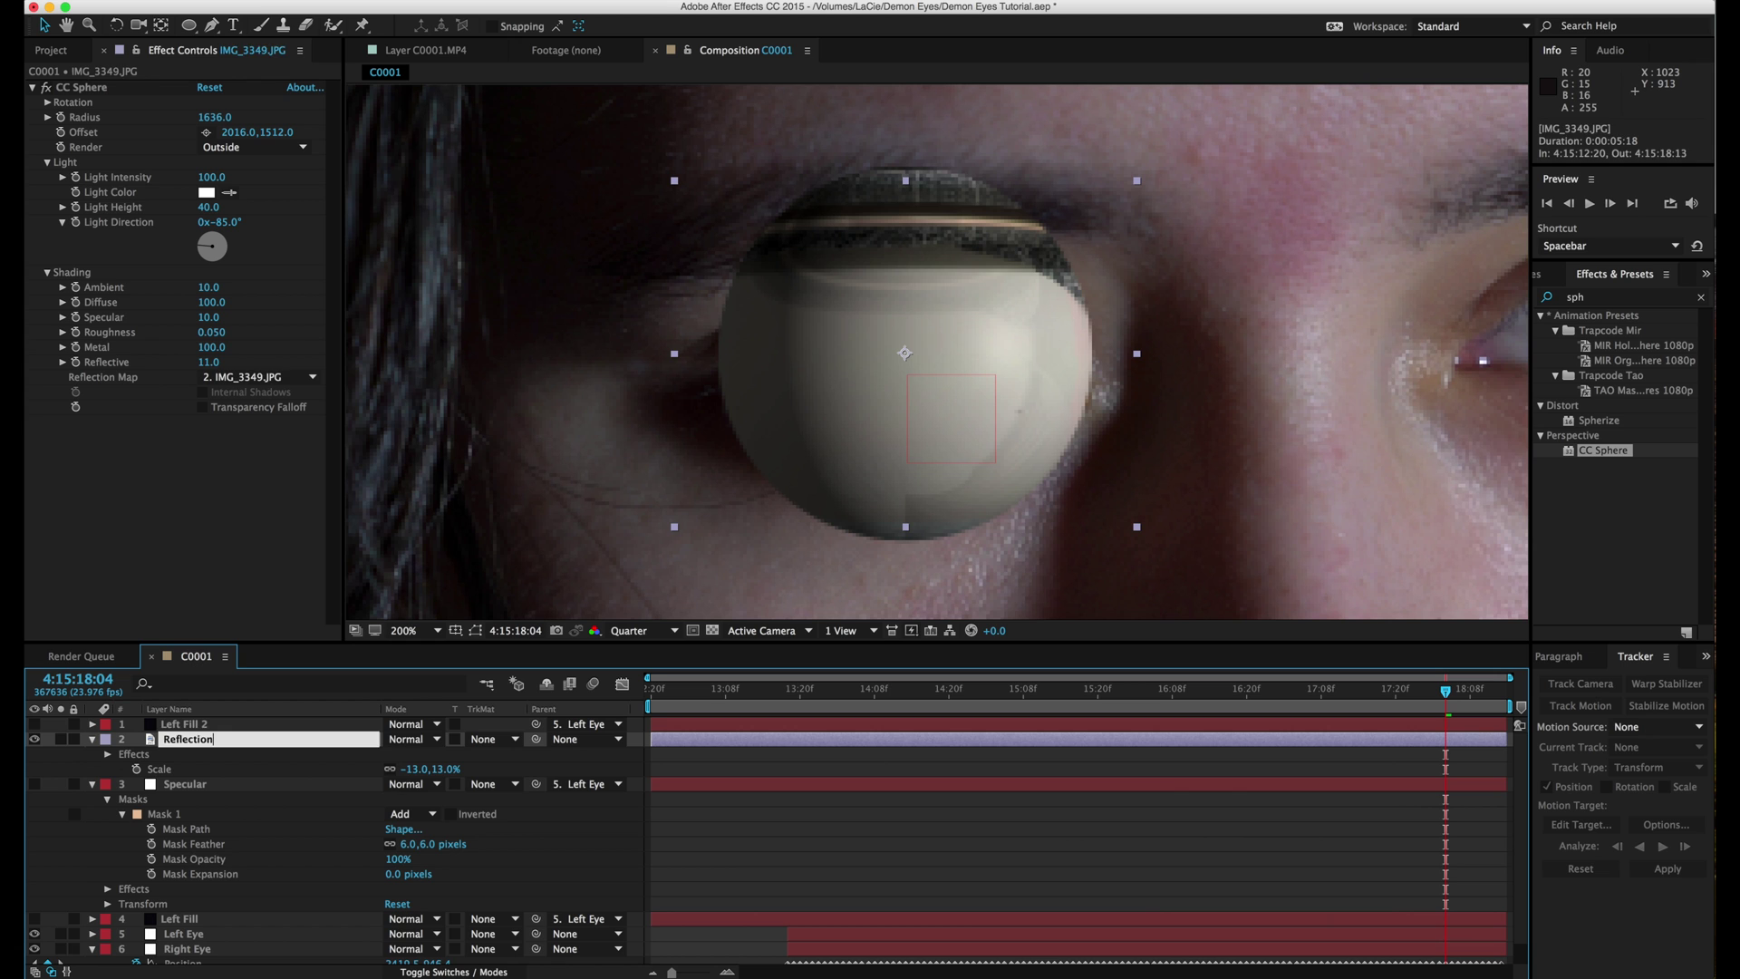
{"action": "key", "text": "Return"}
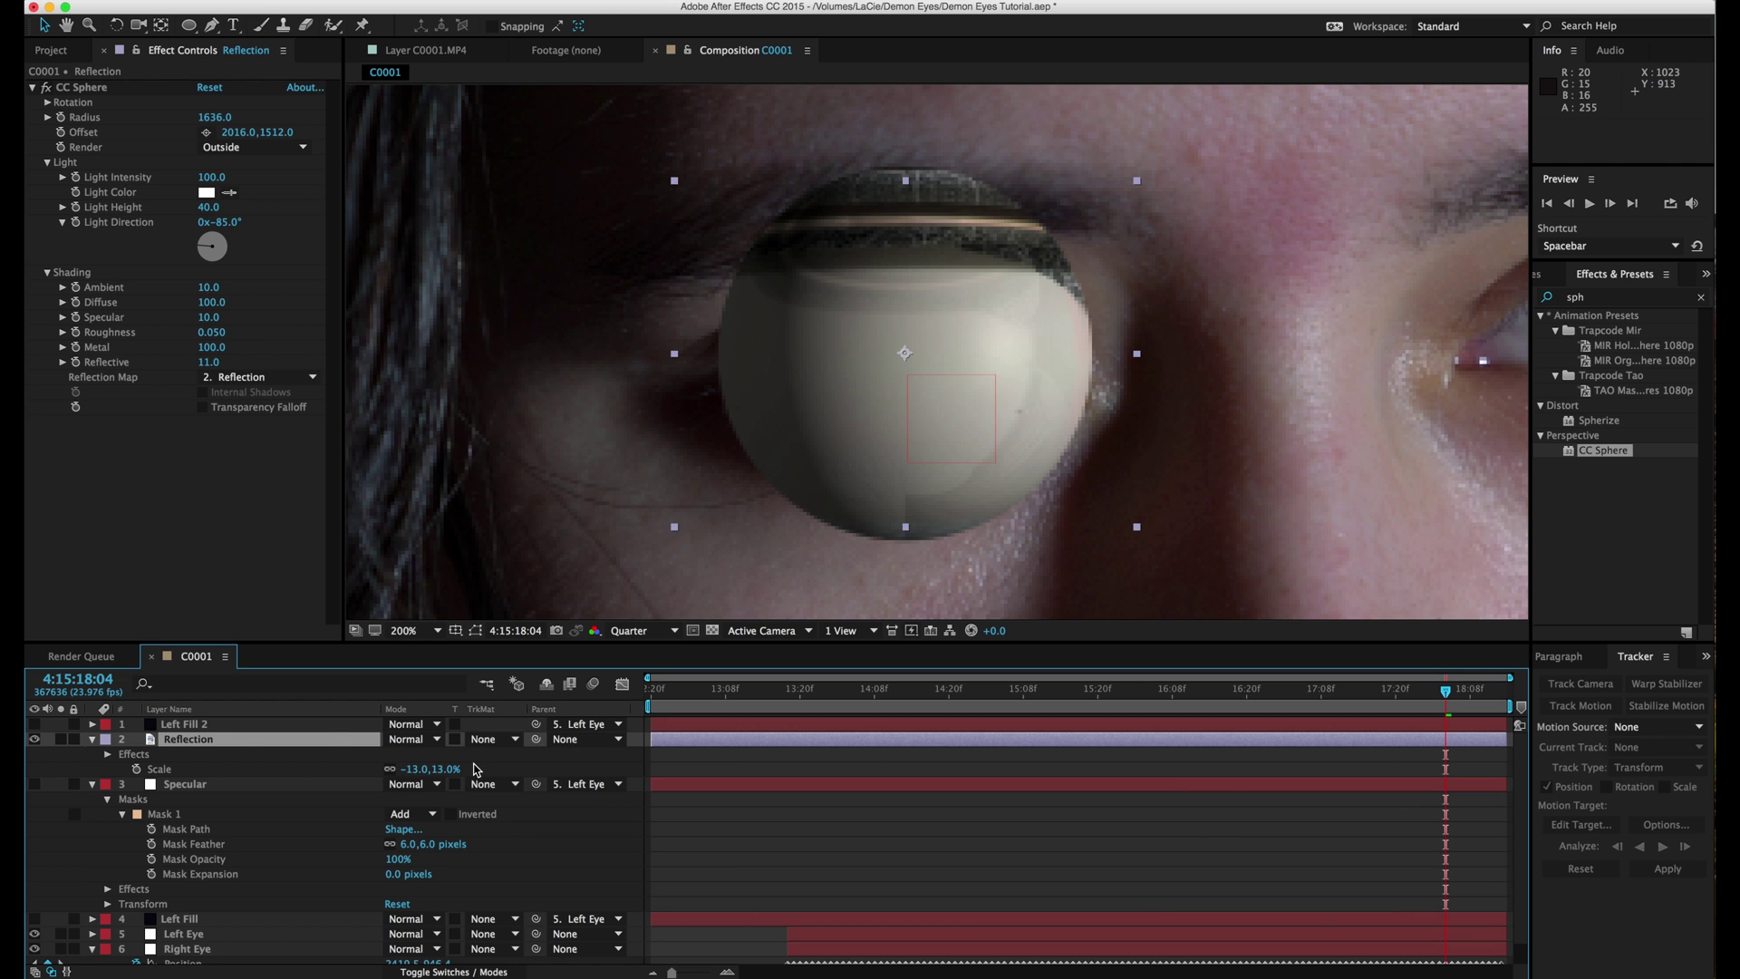
Matte the Reflection layer with the alpha of Left Fill 2, and shift the sphere down to about 1637, 1071.
{"action": "left_click", "coordinate": [491, 741]}
{"action": "left_click", "coordinate": [510, 788]}
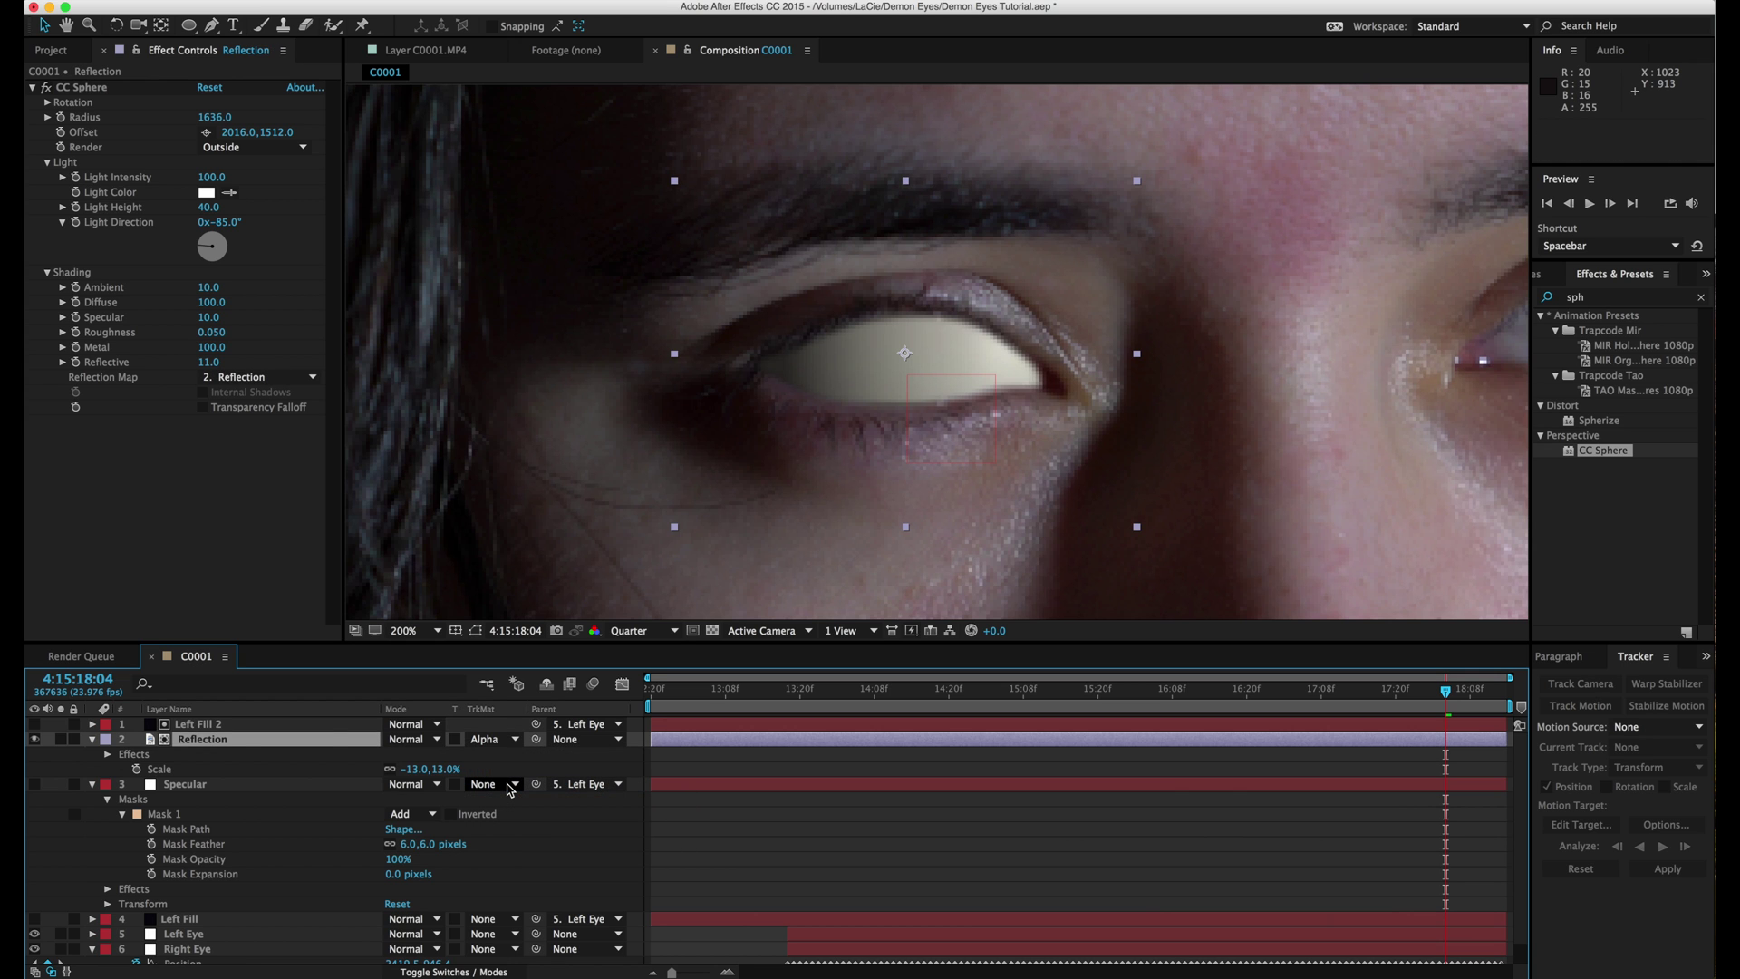
{"action": "left_click_drag", "start_coordinate": [843, 383], "coordinate": [849, 460]}
{"action": "key", "text": "Return"}
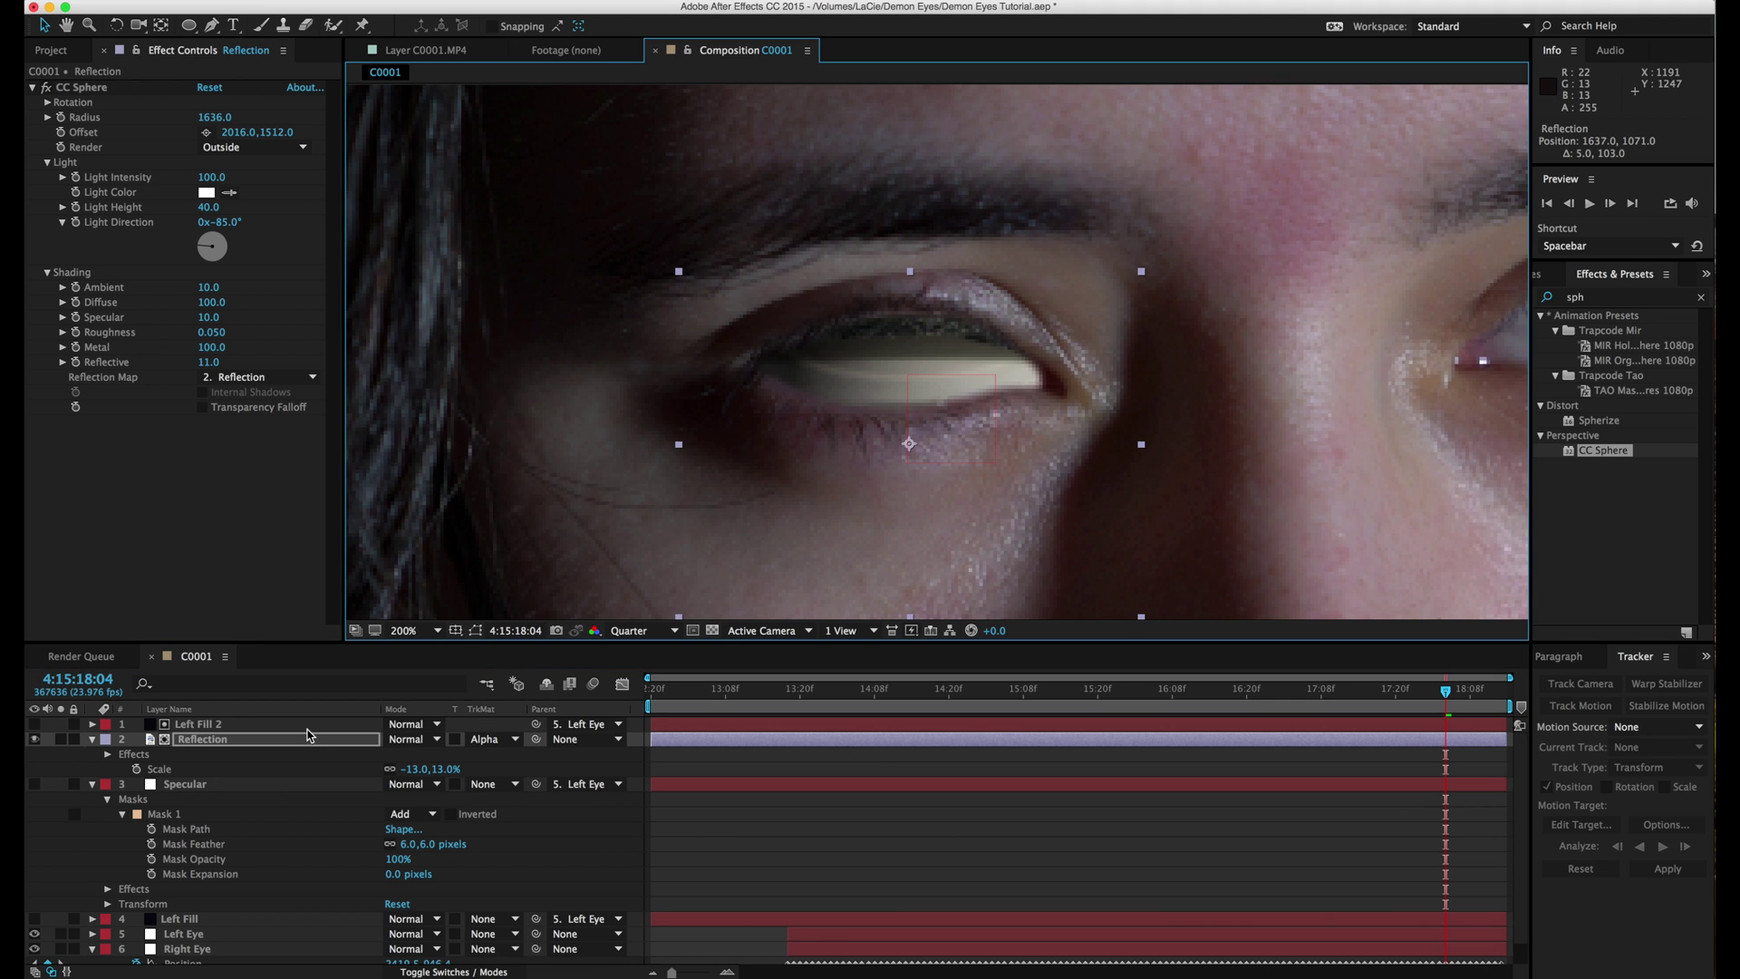
Try a slightly different scale for the Reflection layer, and undo the change.
{"action": "key", "text": "s"}
{"action": "left_click", "coordinate": [439, 762]}
{"action": "mouse_move", "coordinate": [438, 761]}
{"action": "left_mouse_down"}
{"action": "mouse_move", "coordinate": [455, 761]}
{"action": "mouse_move", "coordinate": [433, 761]}
{"action": "left_mouse_up"}
{"action": "key", "text": "cmd+z"}
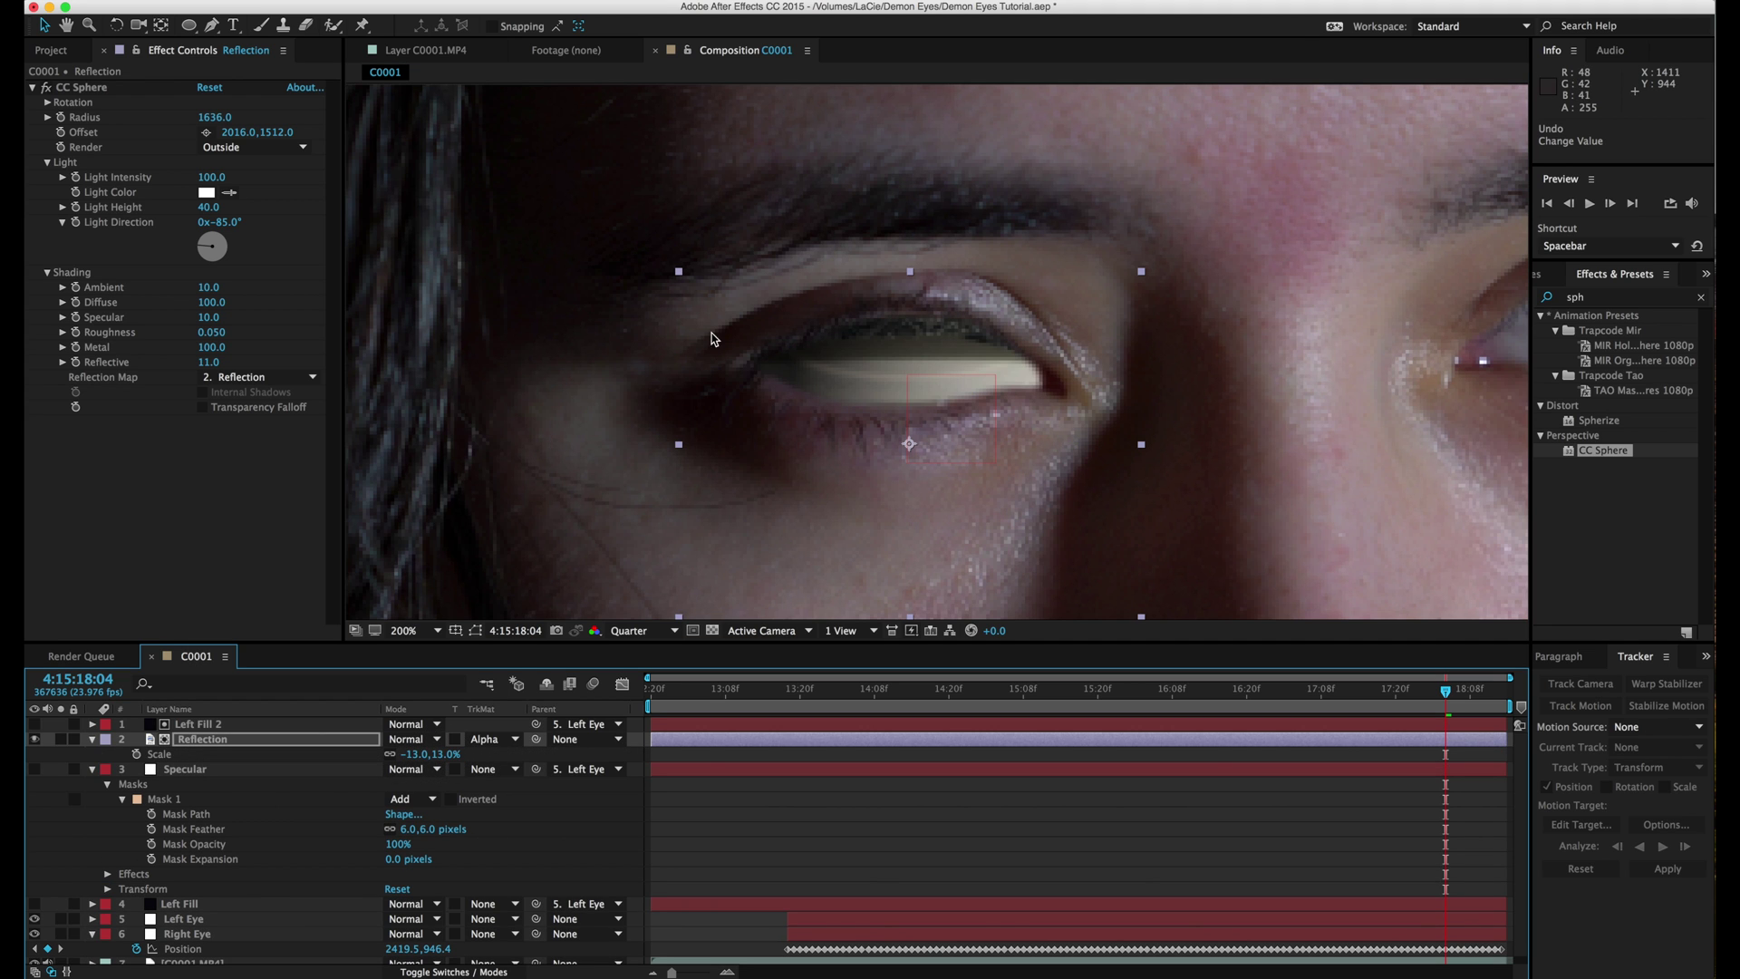
Nudge the Reflection layer to position 1640, 1070 and parent it to the Left Eye layer.
{"action": "mouse_move", "coordinate": [844, 380]}
{"action": "left_mouse_down"}
{"action": "mouse_move", "coordinate": [841, 410]}
{"action": "mouse_move", "coordinate": [847, 379]}
{"action": "left_mouse_up"}
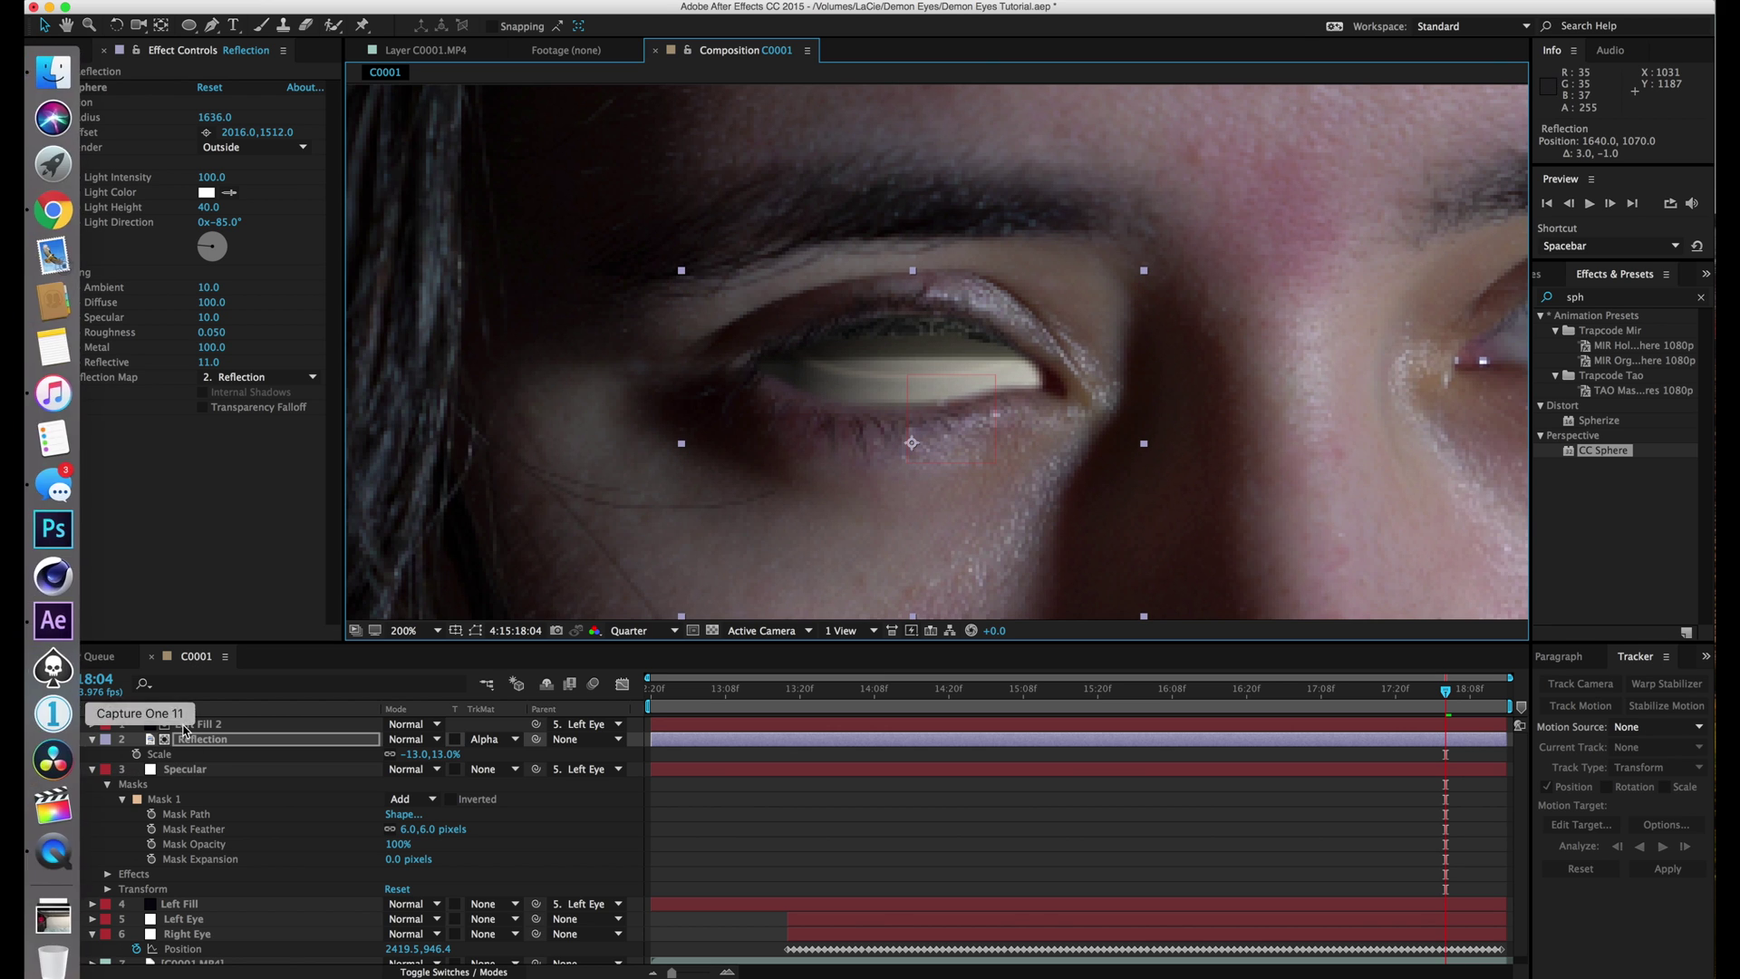
{"action": "left_click", "coordinate": [210, 747]}
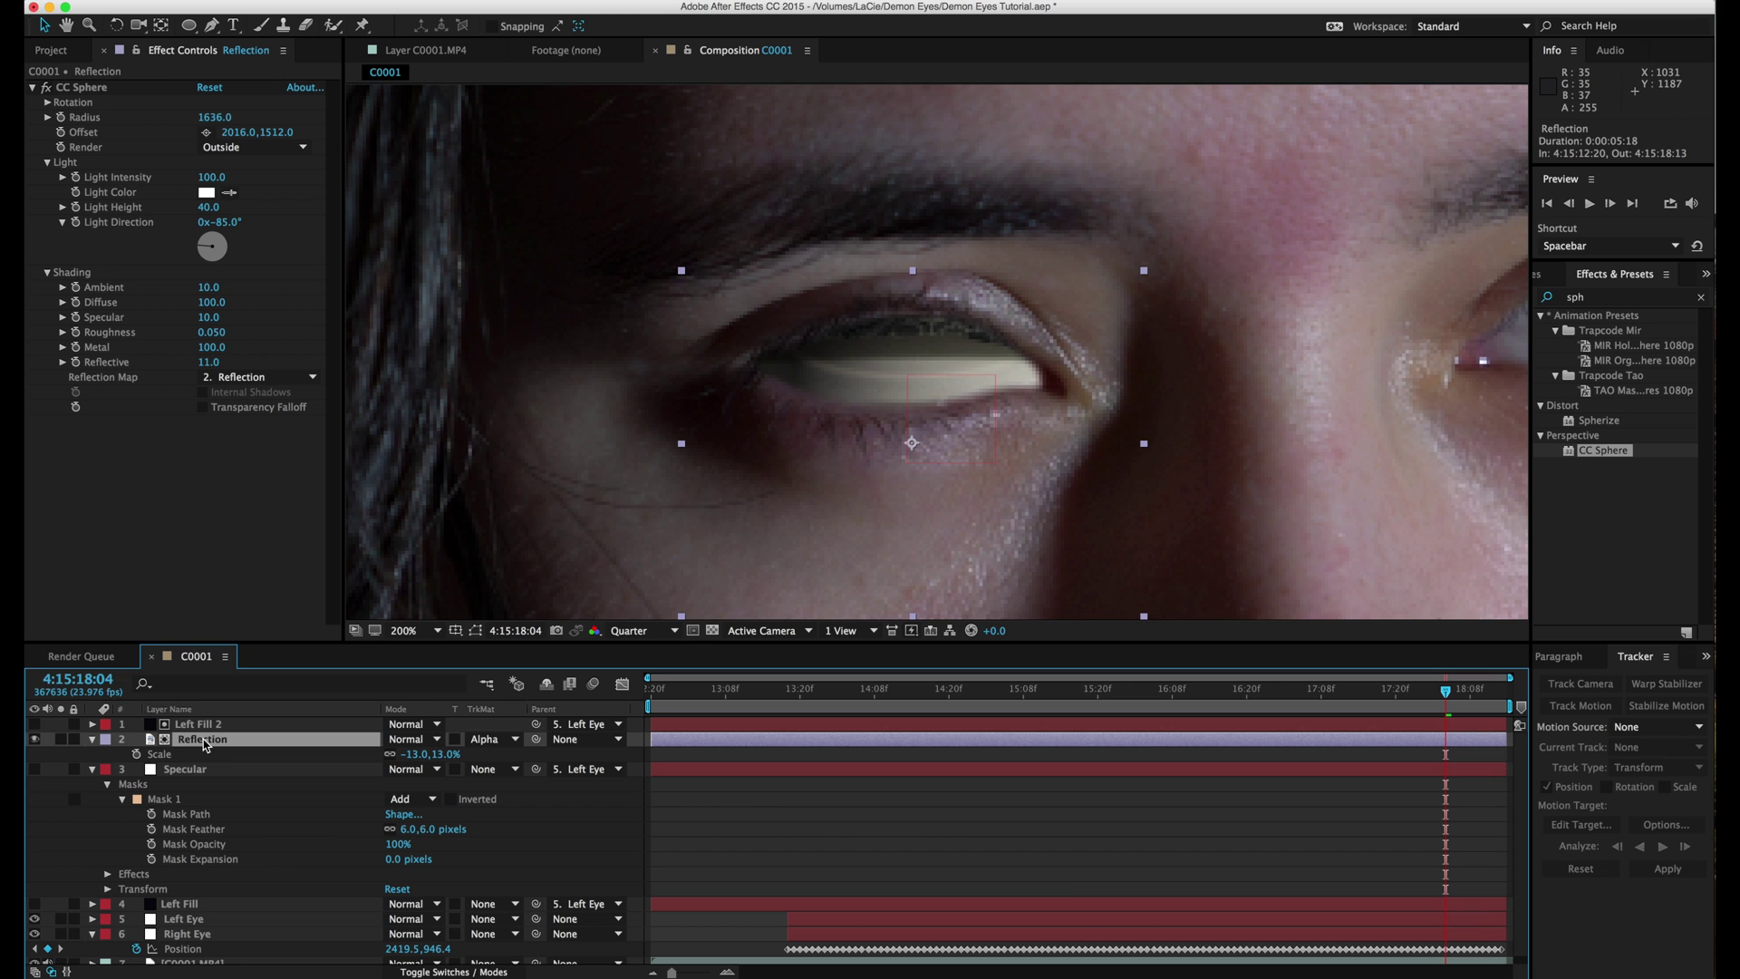
{"action": "left_click", "coordinate": [583, 739]}
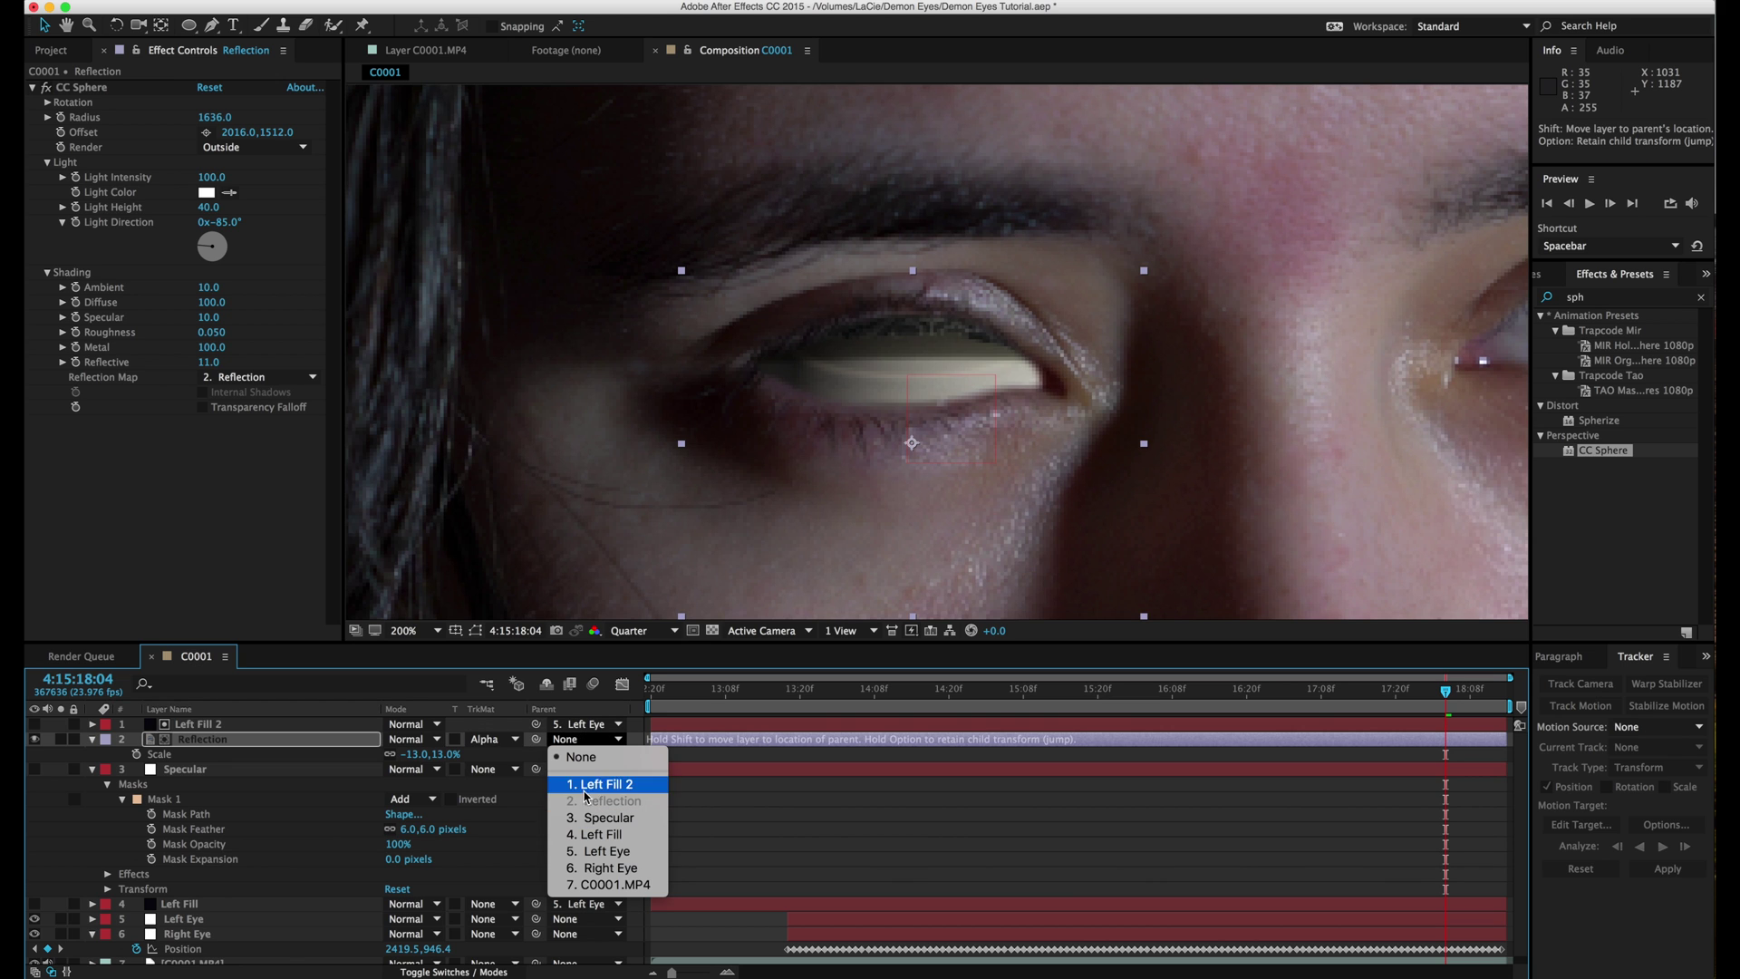
{"action": "left_click", "coordinate": [582, 852]}
Set the Reflection layer's opacity to 10%.
{"action": "key", "text": "t"}
{"action": "left_click", "coordinate": [399, 754]}
{"action": "type", "text": "10"}
{"action": "key", "text": "Return"}
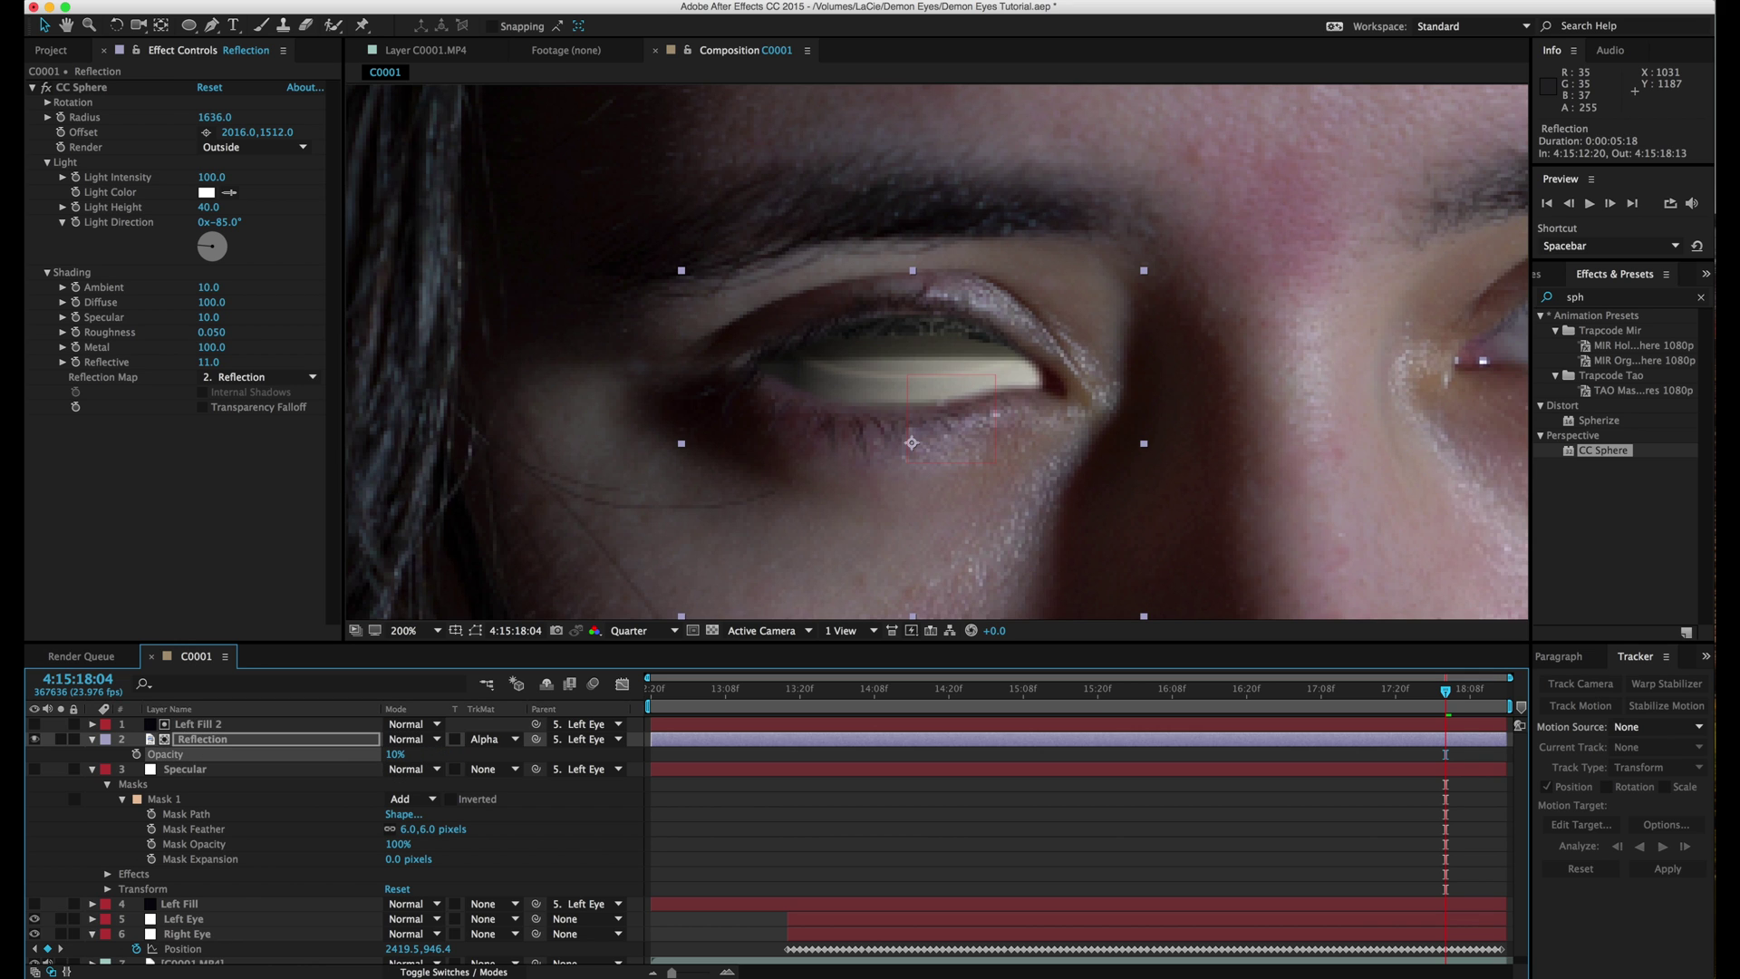
Make the Left Fill and Specular layers visible, and collapse the properties of the Specular and Reflection layers.
{"action": "left_click", "coordinate": [35, 904]}
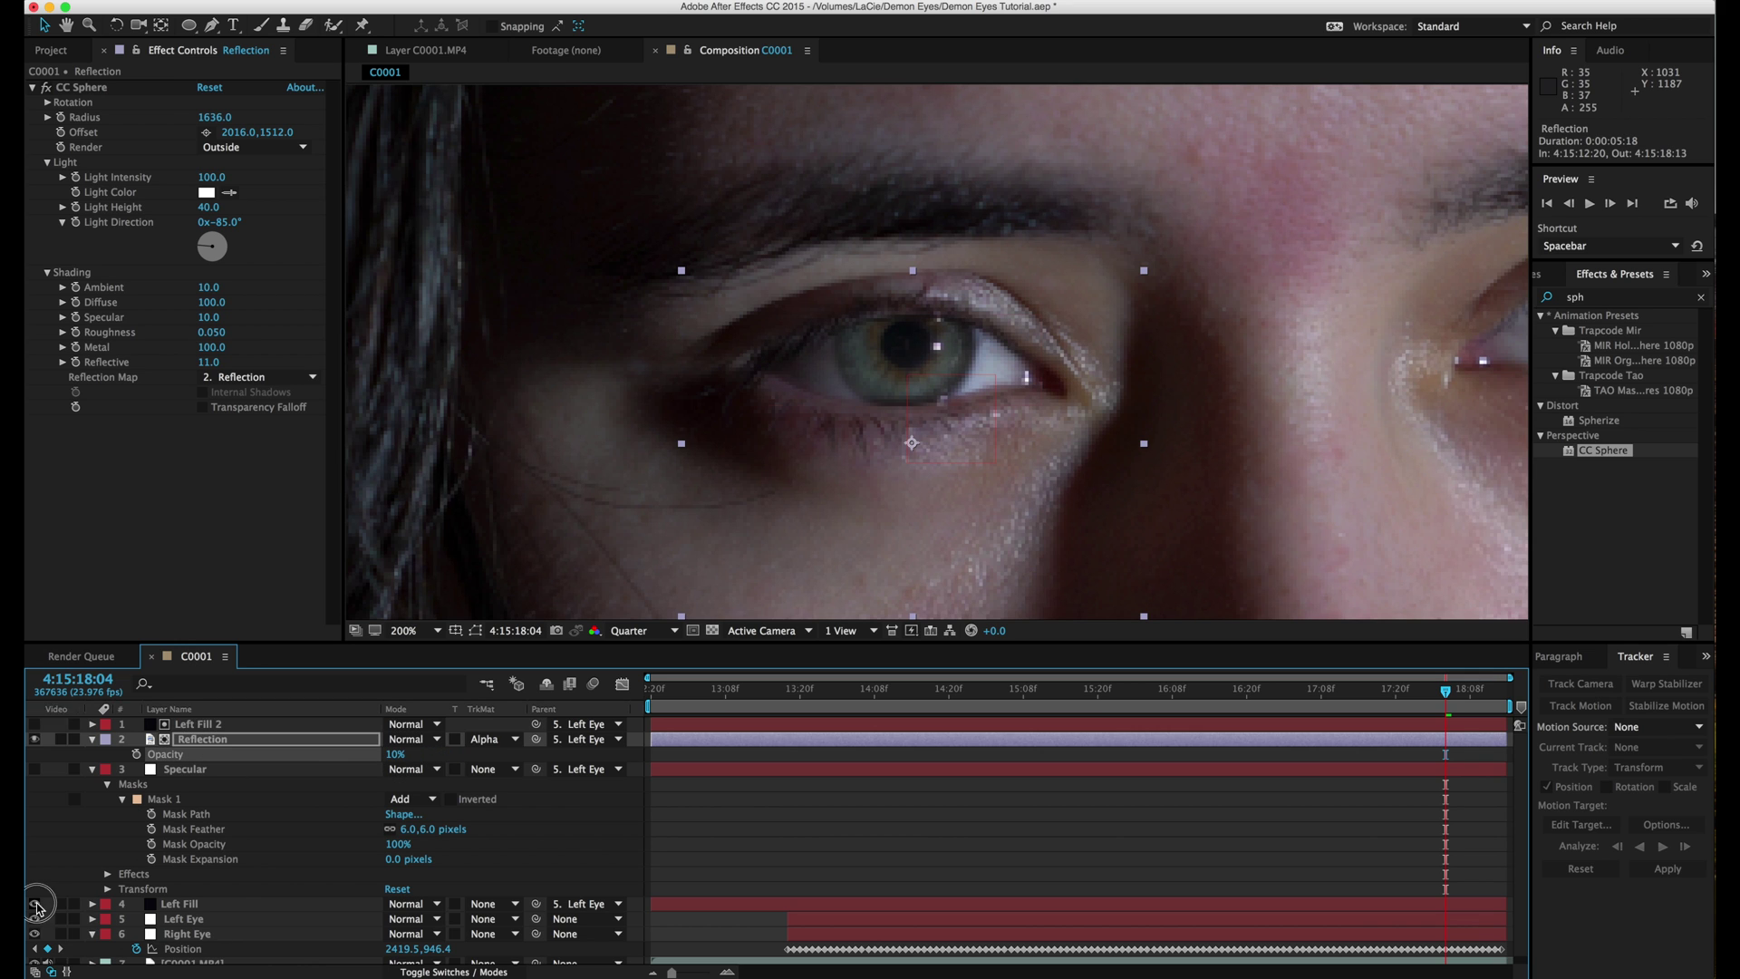
{"action": "left_click", "coordinate": [36, 770]}
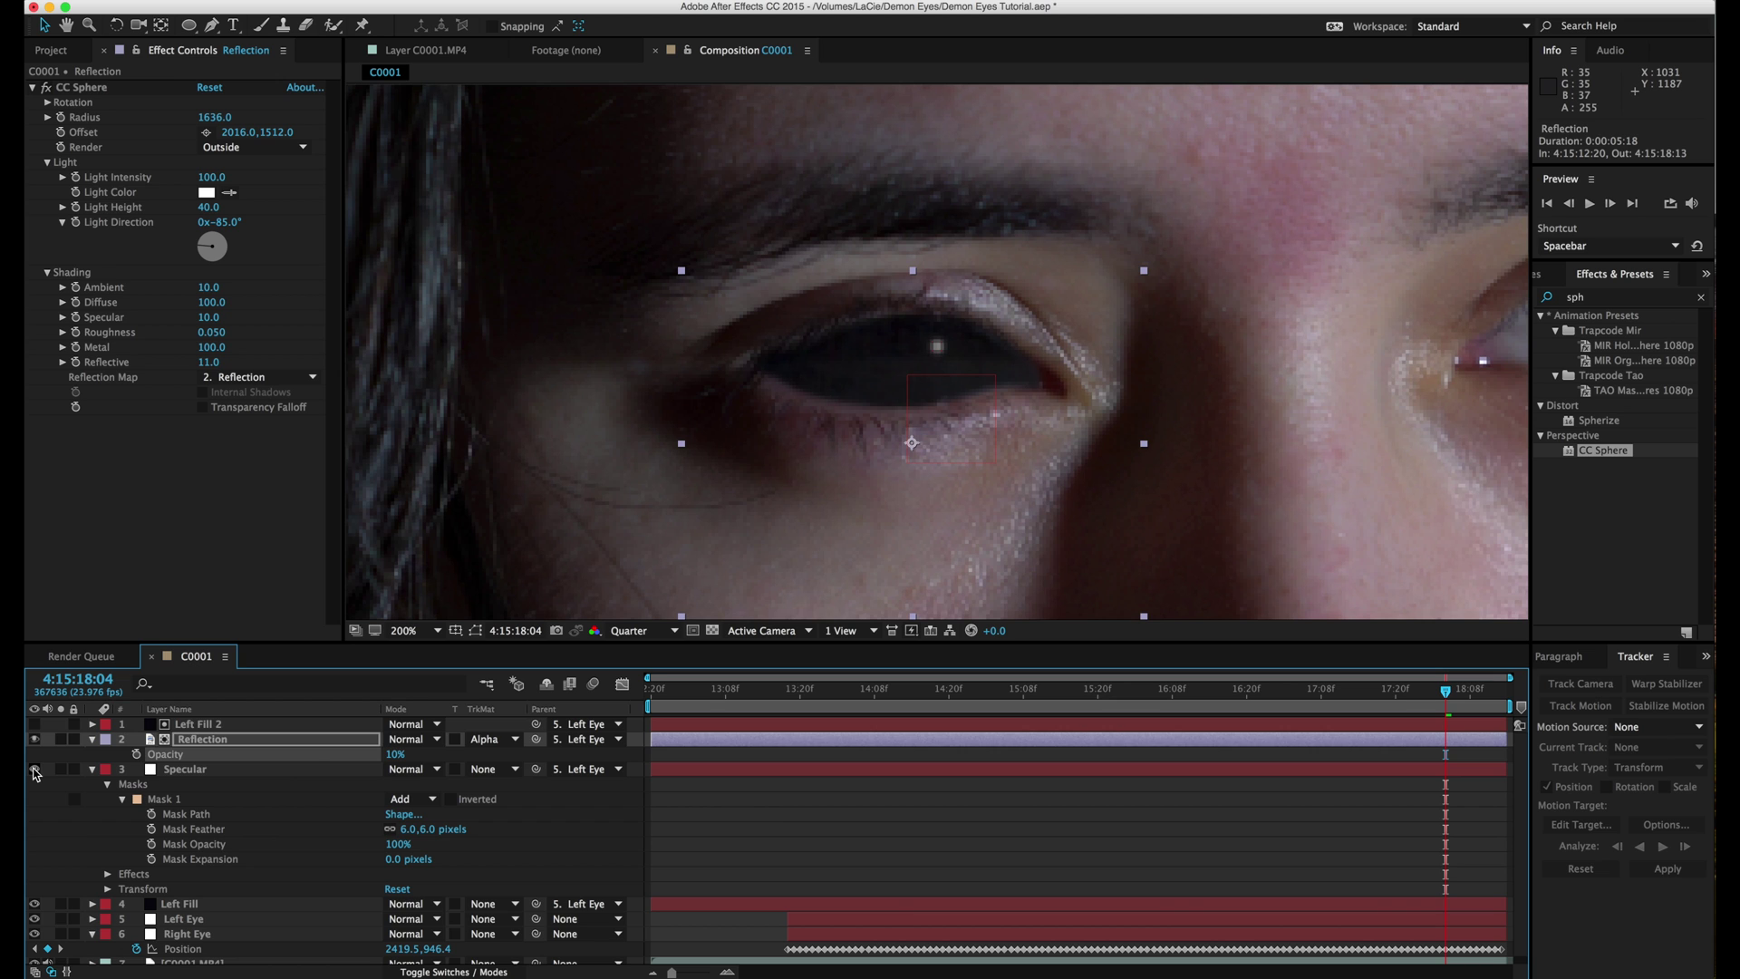
{"action": "left_click", "coordinate": [757, 821]}
{"action": "left_click", "coordinate": [90, 769]}
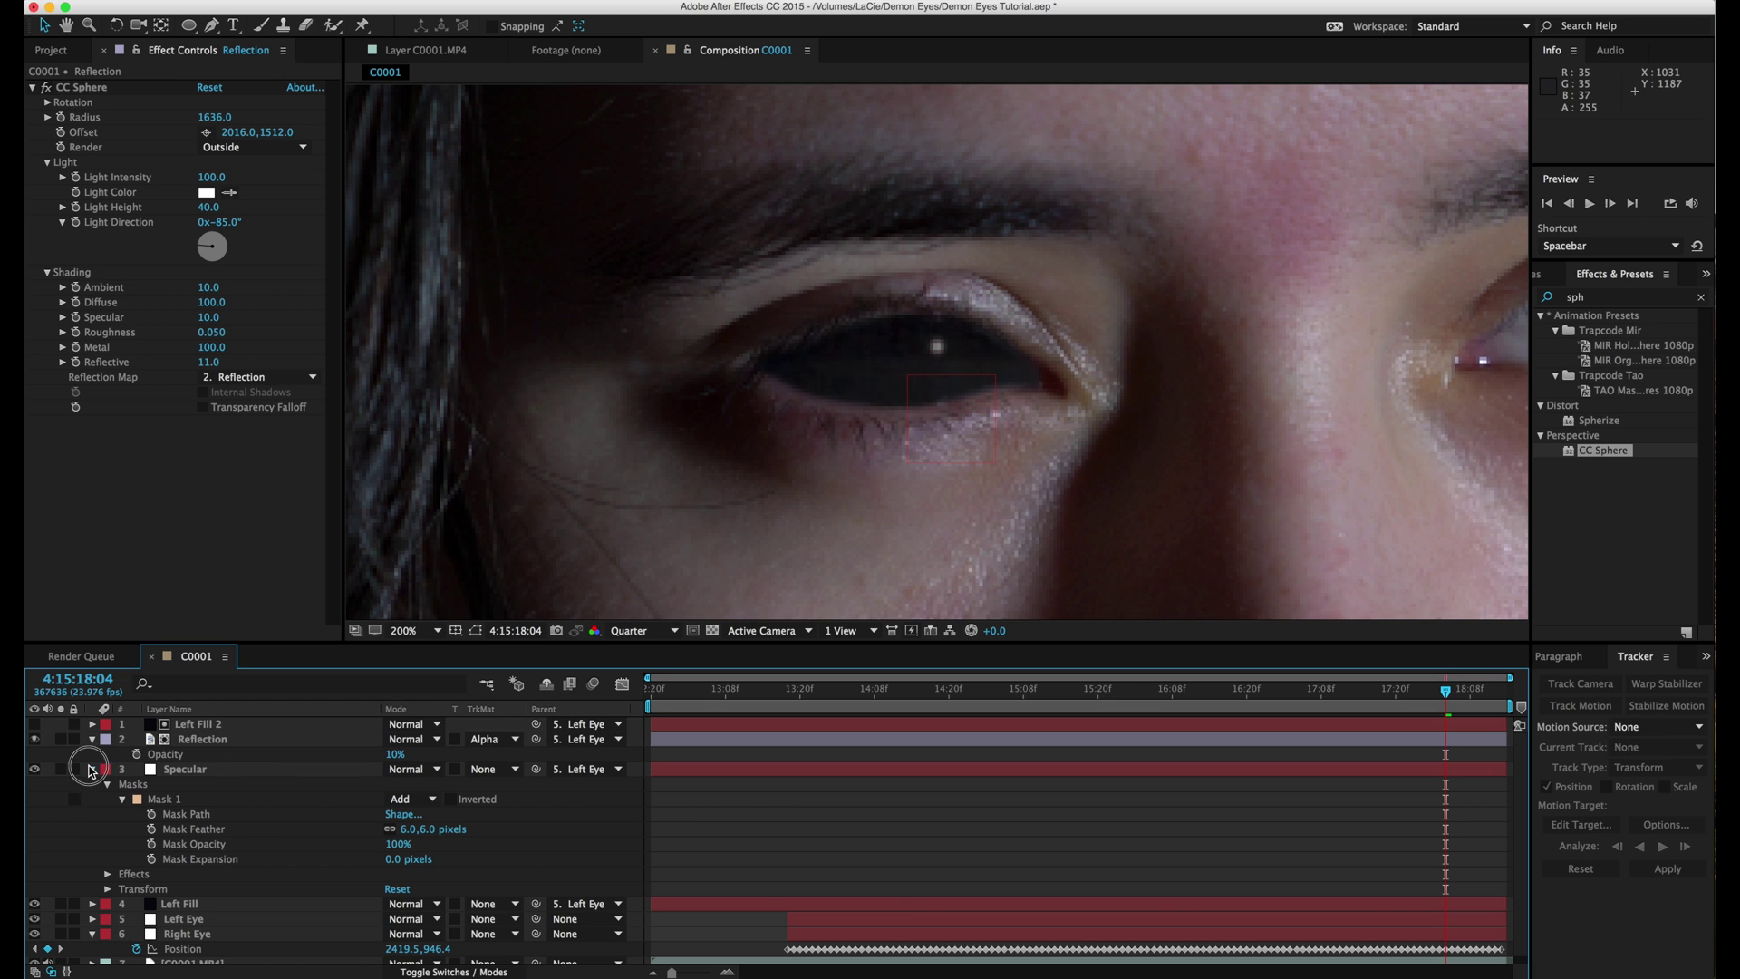
{"action": "left_click", "coordinate": [94, 739]}
{"action": "left_click", "coordinate": [311, 887]}
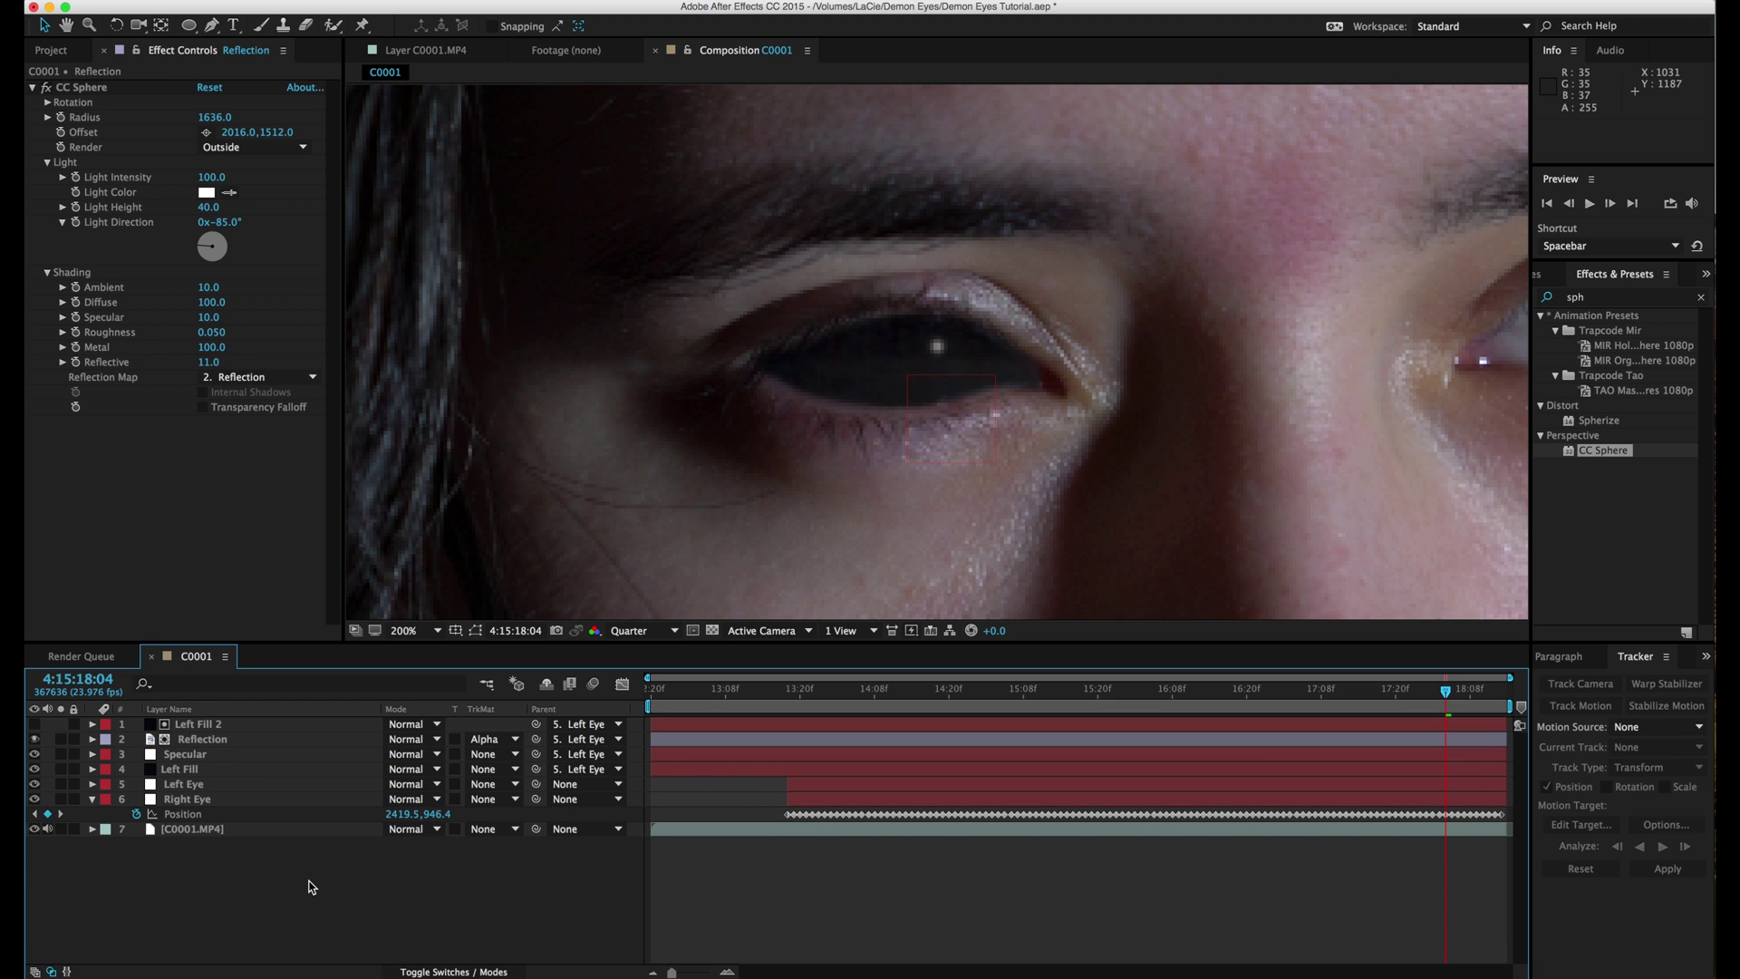
Compare the blackened eye with and without the Reflection layer.
{"action": "left_click", "coordinate": [197, 743]}
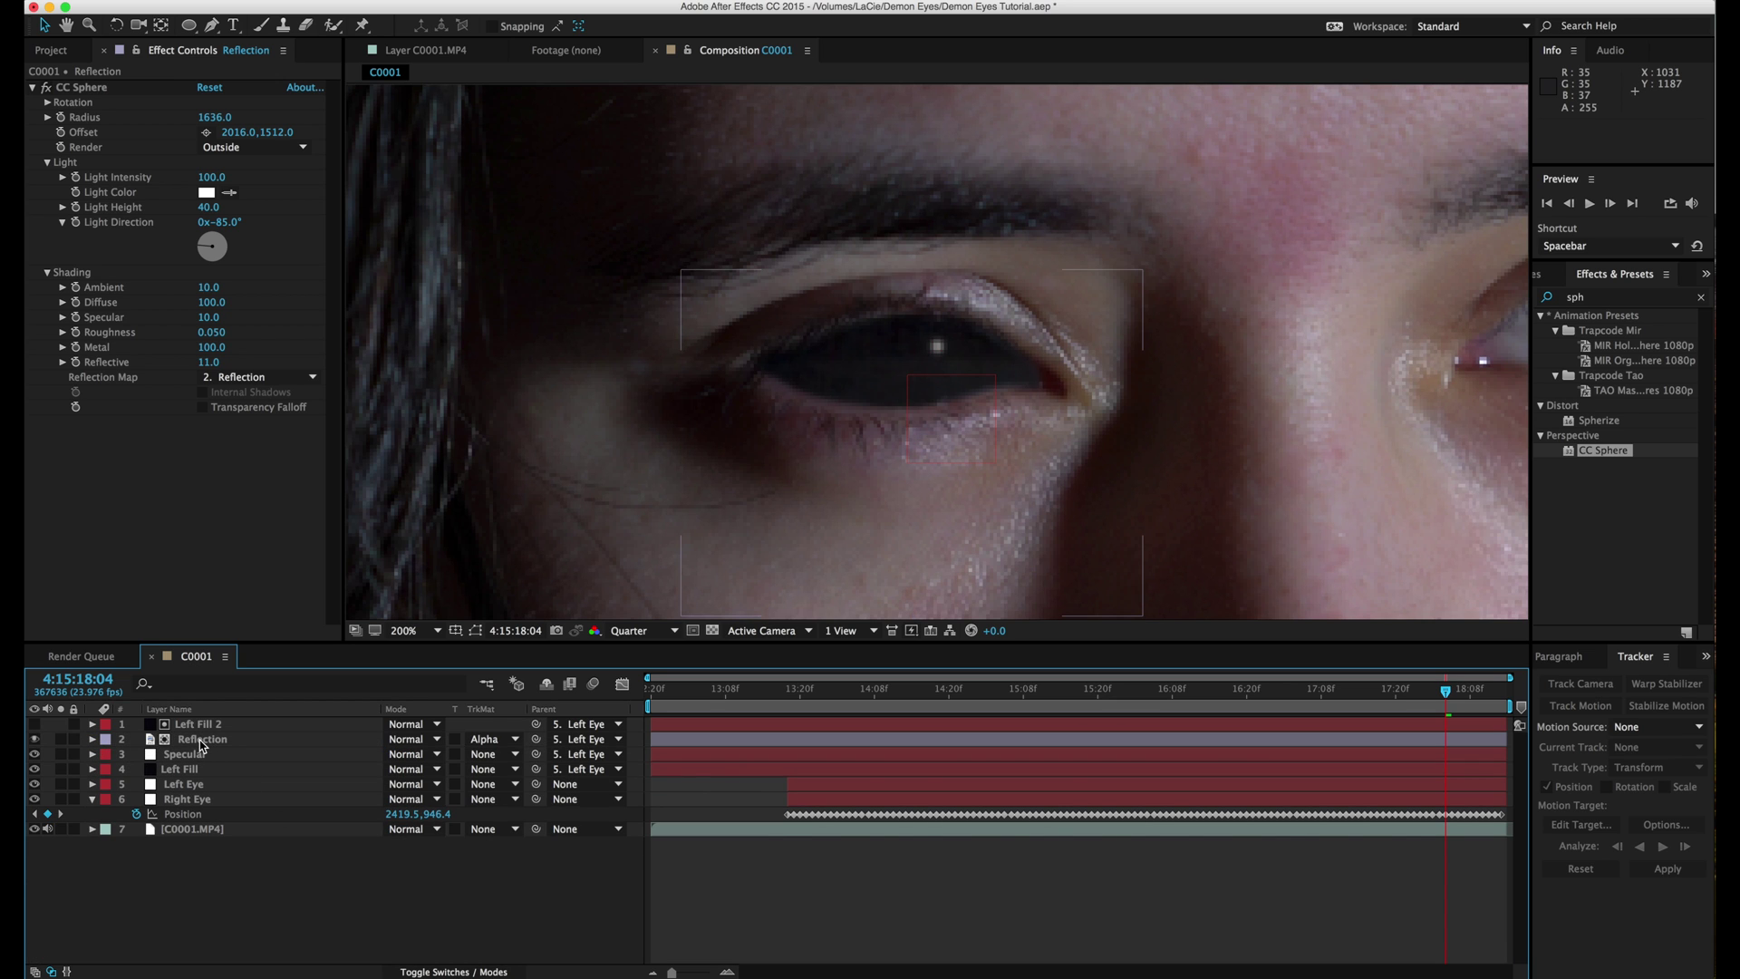
{"action": "left_click", "coordinate": [33, 739]}
{"action": "left_click", "coordinate": [33, 739]}
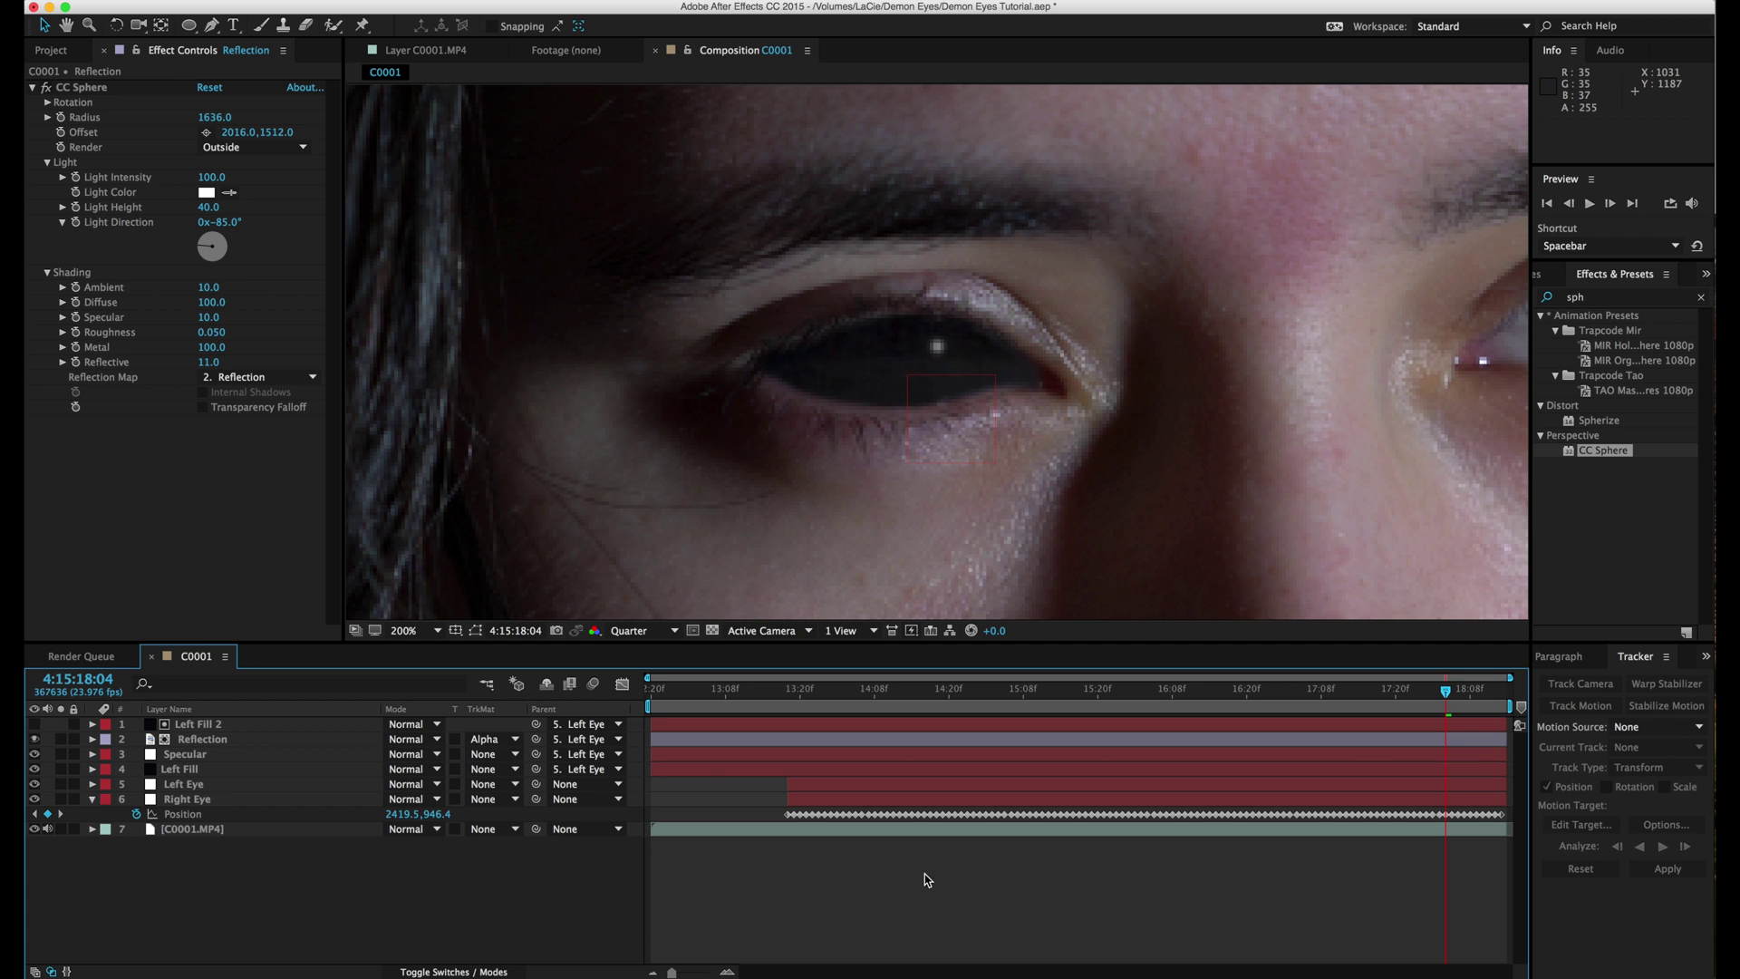
Check the blackened eye against the whole face and save the project.
{"action": "left_click", "coordinate": [932, 341]}
{"action": "scroll", "coordinate": [952, 363], "scroll_direction": "down", "scroll_amount": 6}
{"action": "scroll", "coordinate": [968, 379], "scroll_direction": "up", "scroll_amount": 2}
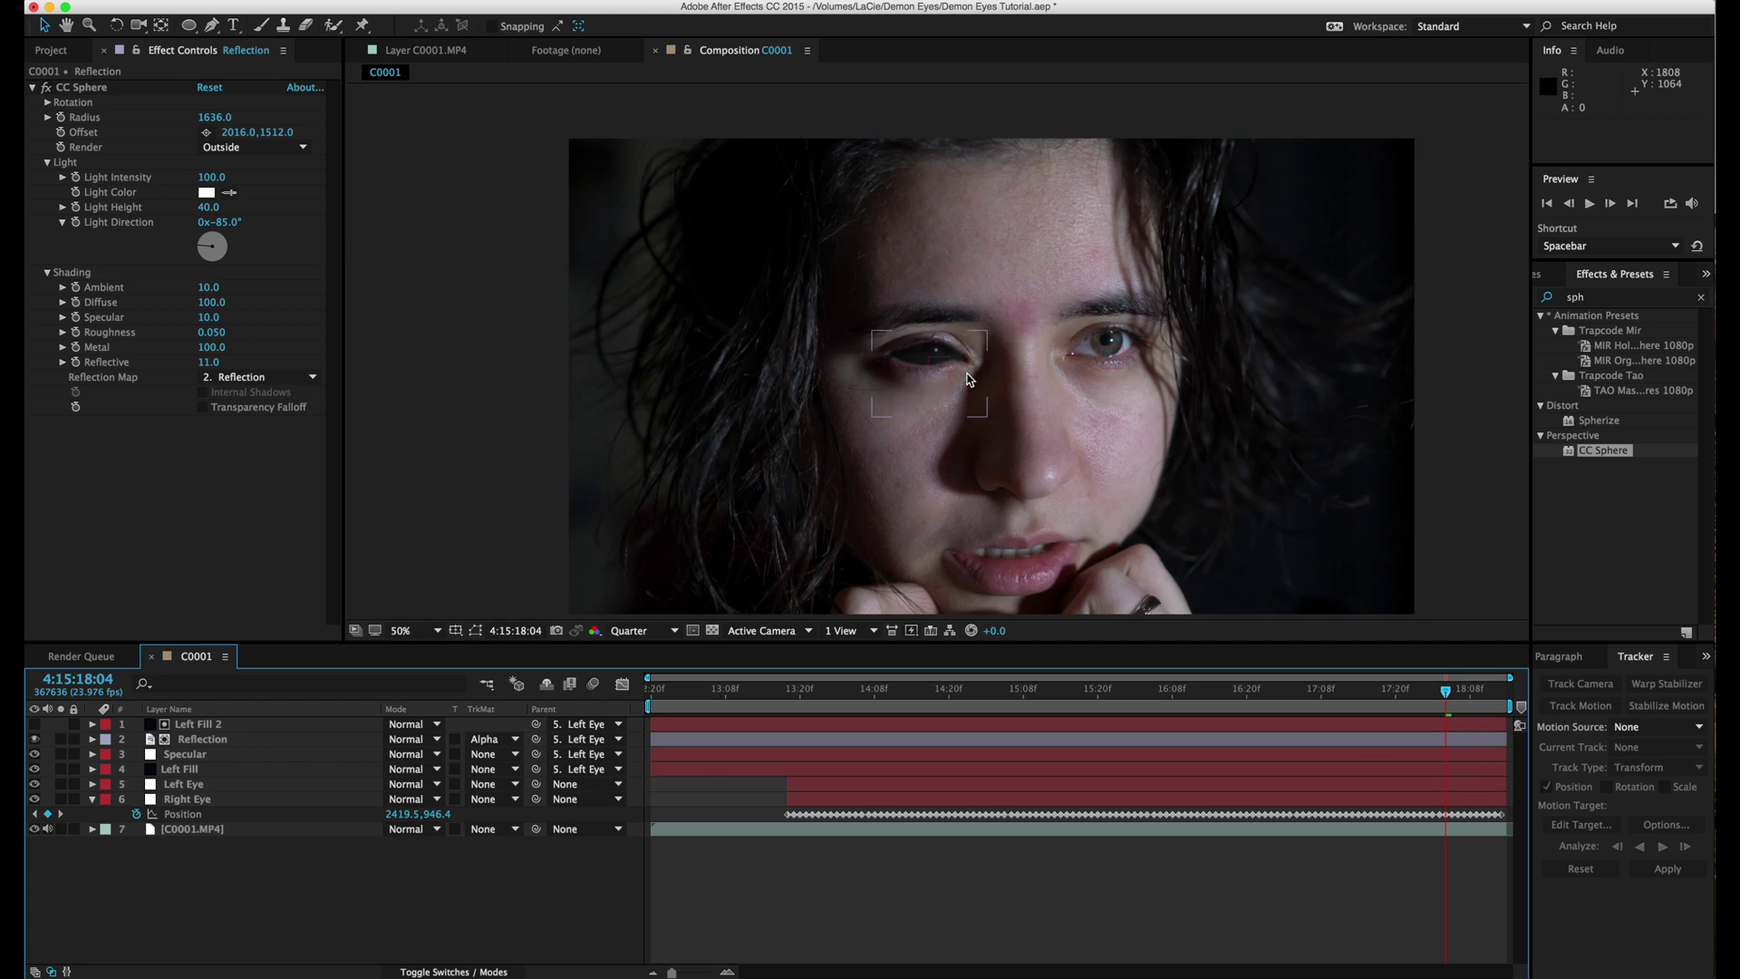
{"action": "scroll", "coordinate": [968, 378], "scroll_direction": "up", "scroll_amount": 2}
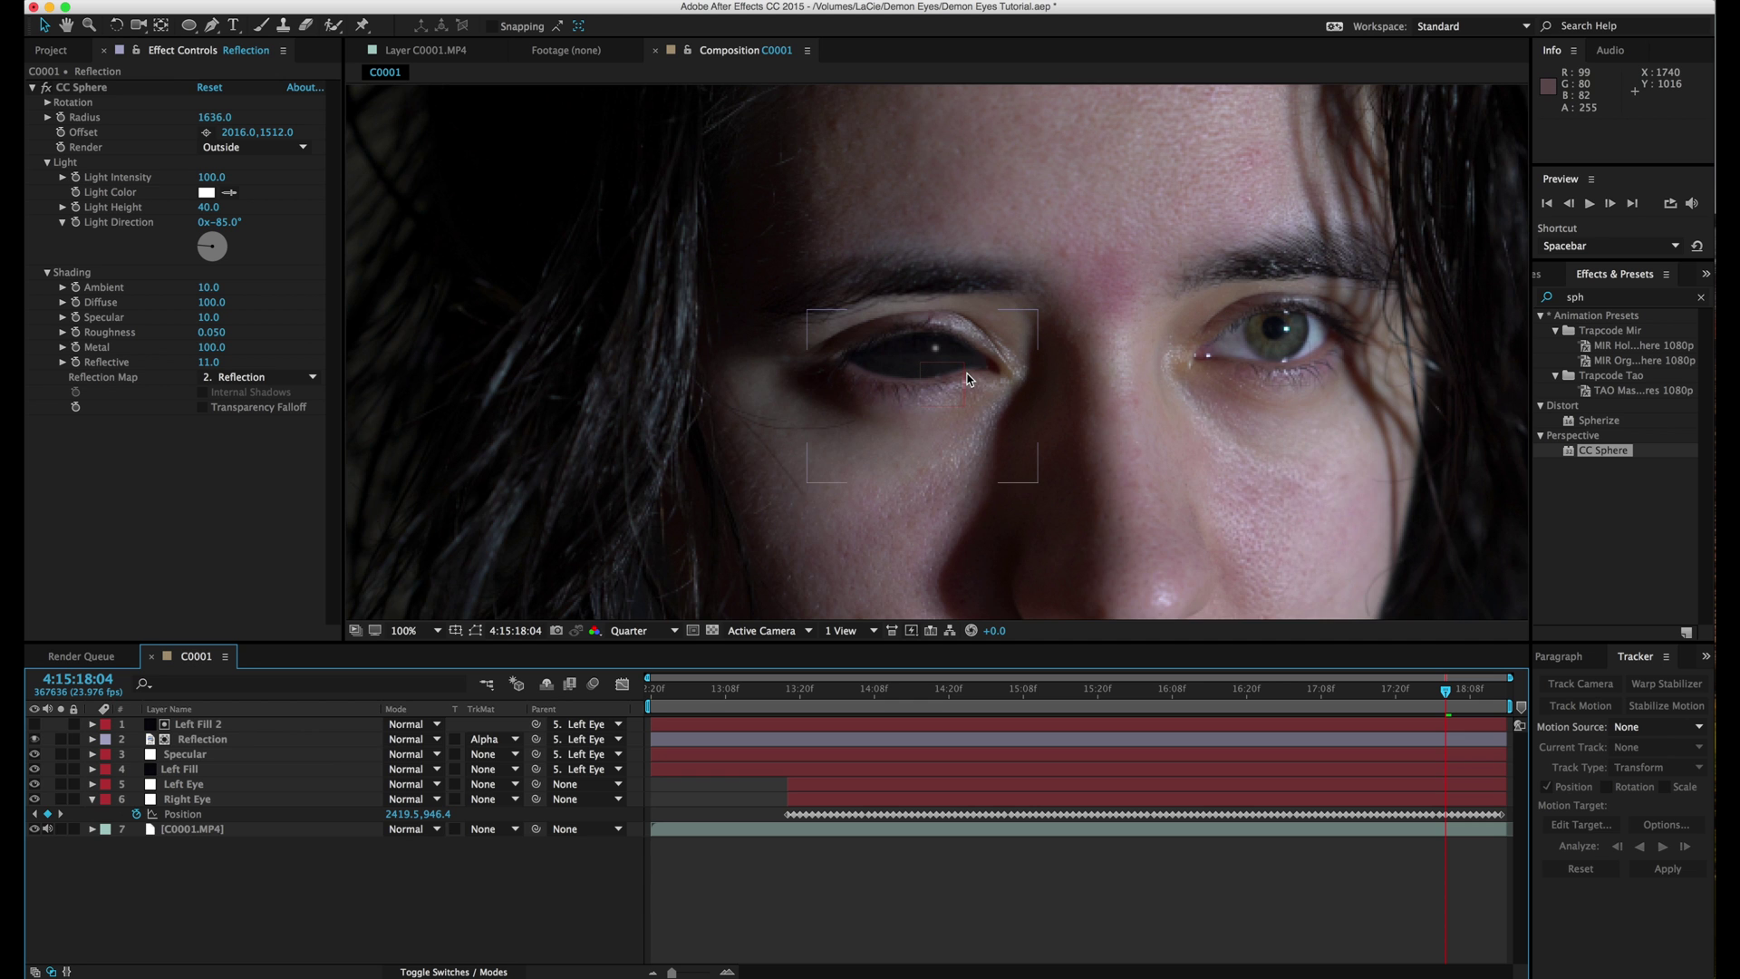
{"action": "key", "text": "super+s"}
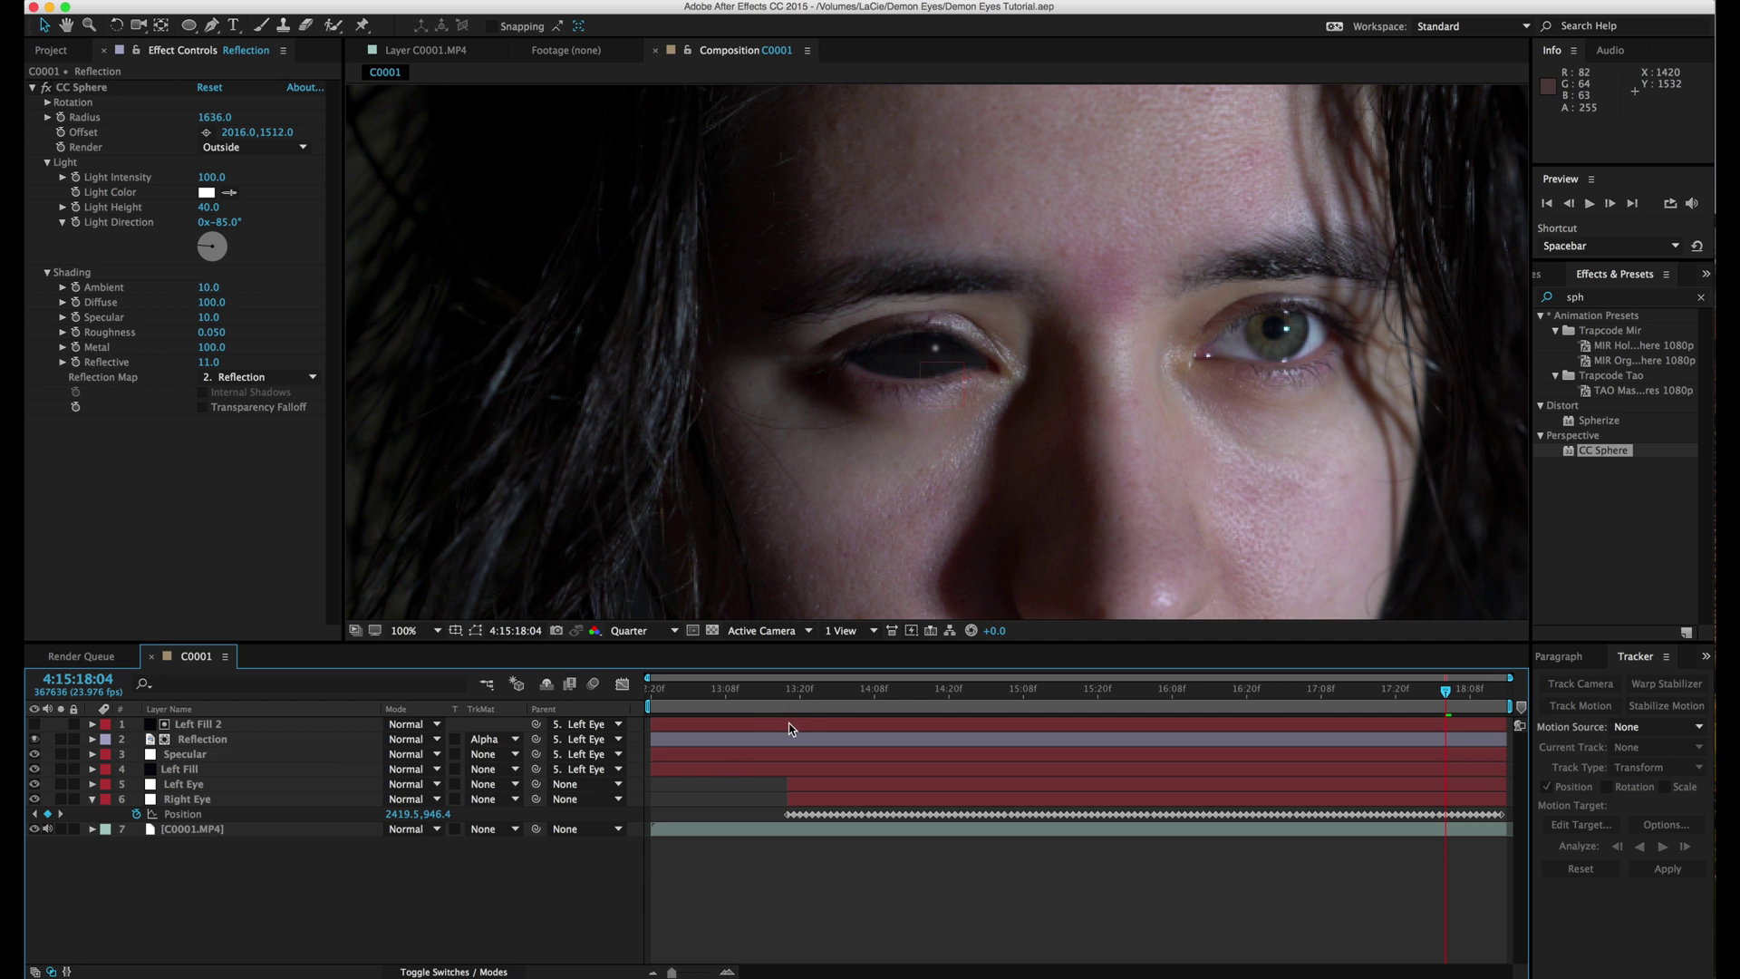
Go to 4:15:13:18 and disable the Match Grain effect on the Left Fill layer.
{"action": "left_click_drag", "start_coordinate": [801, 705], "coordinate": [789, 699]}
{"action": "left_click", "coordinate": [179, 769]}
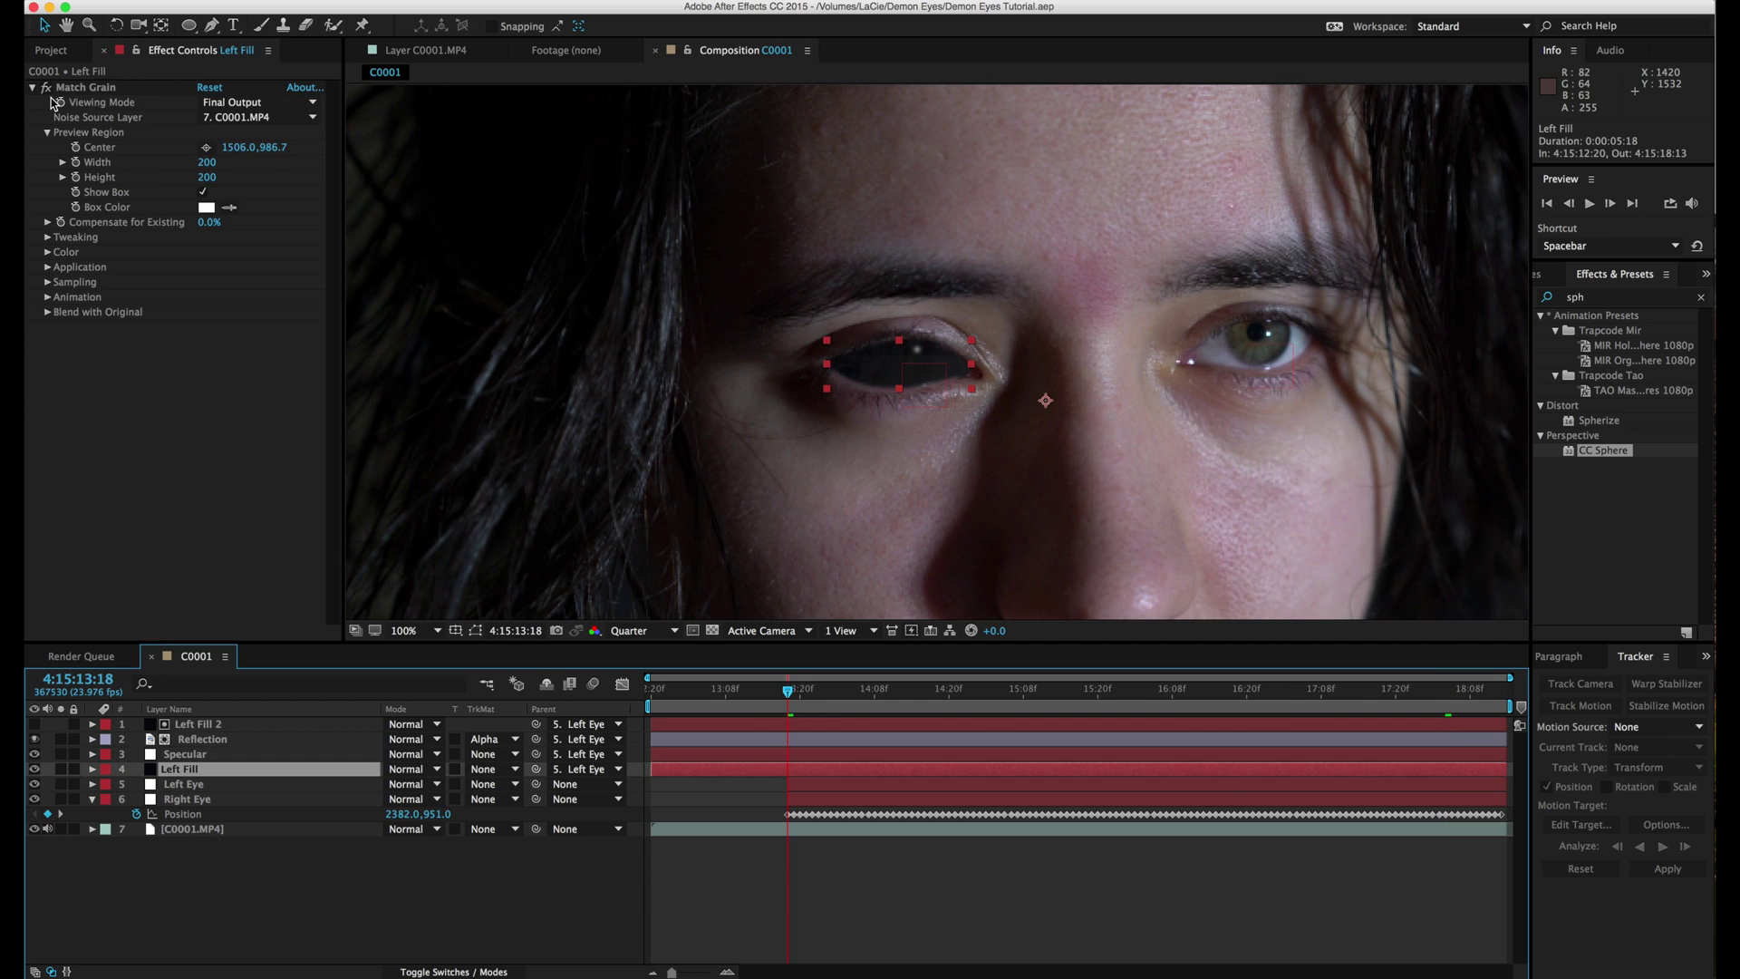
{"action": "left_click", "coordinate": [47, 88]}
{"action": "left_click", "coordinate": [798, 935]}
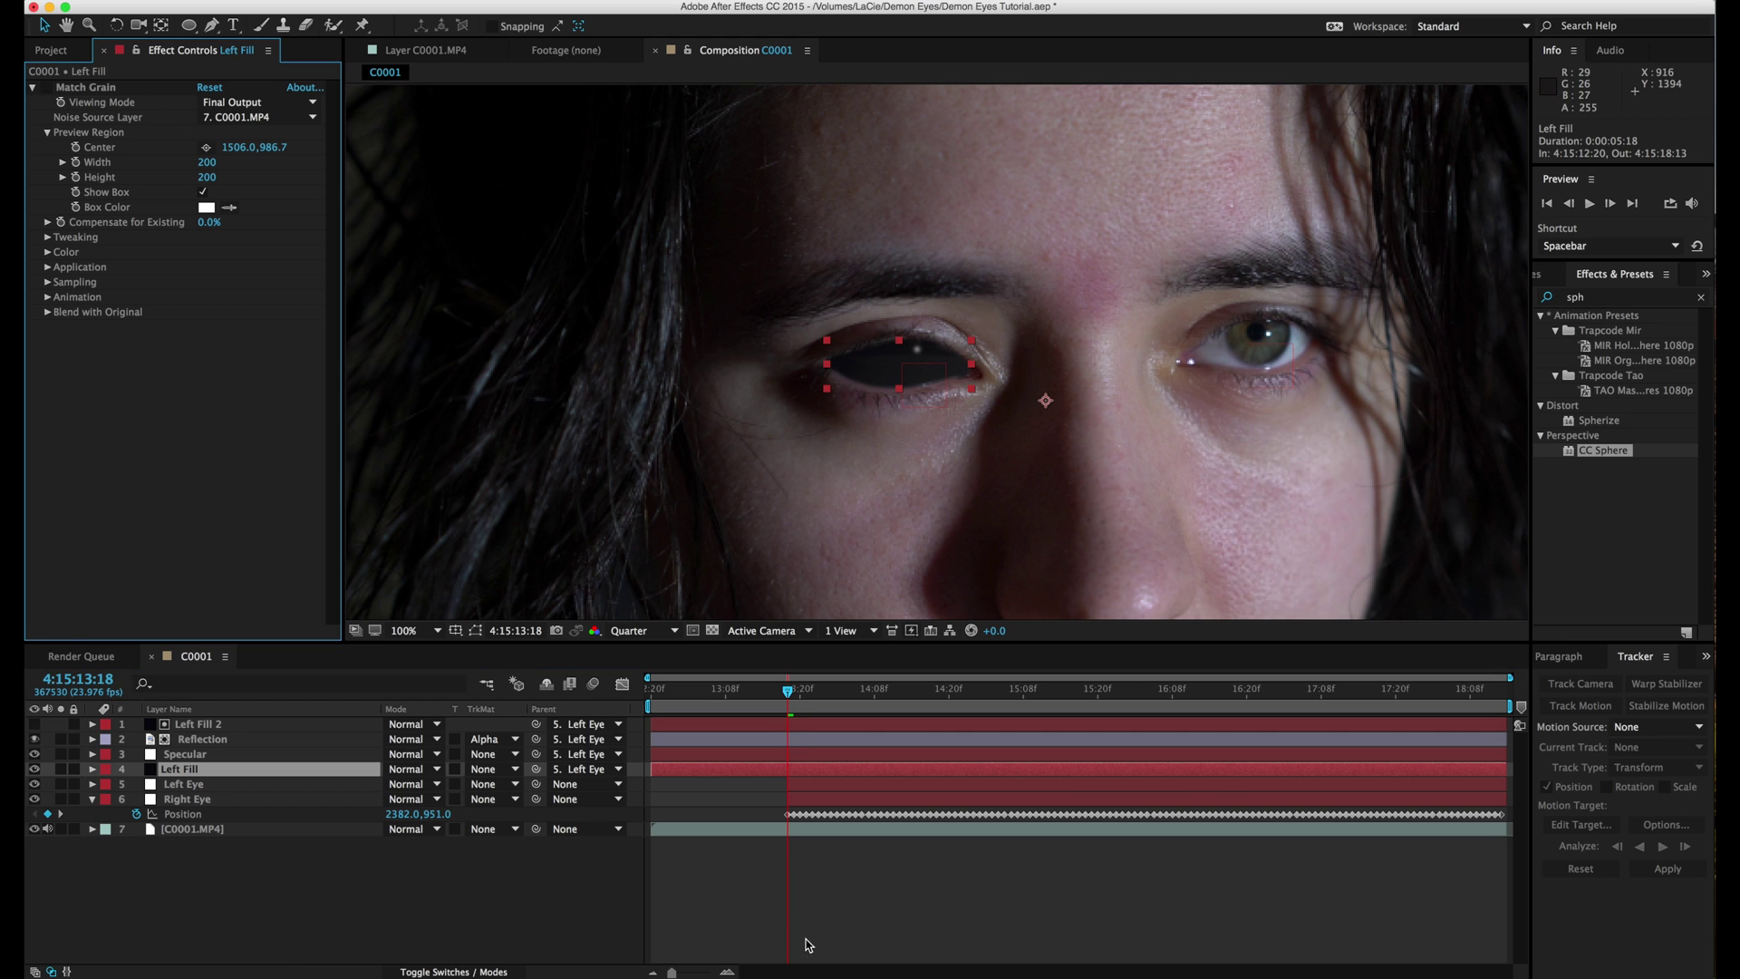
{"action": "mouse_move", "coordinate": [788, 698]}
{"action": "left_mouse_down"}
{"action": "mouse_move", "coordinate": [832, 694]}
{"action": "mouse_move", "coordinate": [789, 691]}
{"action": "left_mouse_up"}
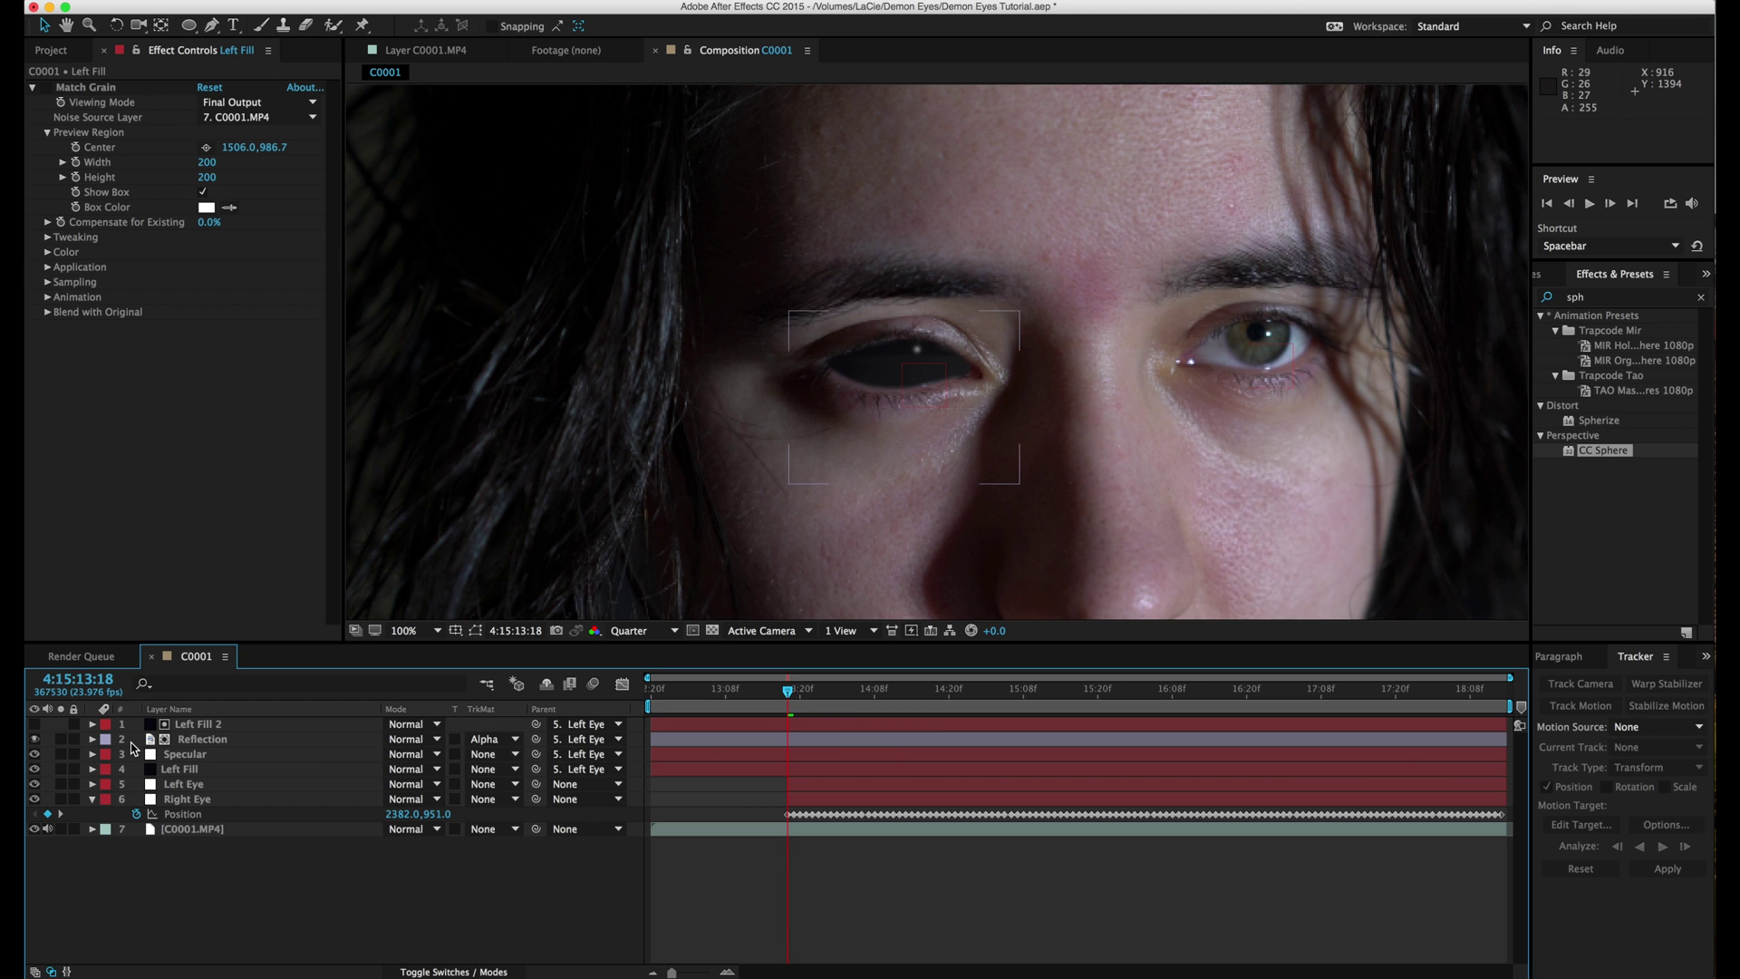
Compare the eye with and without the Left Fill layer at 4:15:13:18.
{"action": "left_click", "coordinate": [34, 770]}
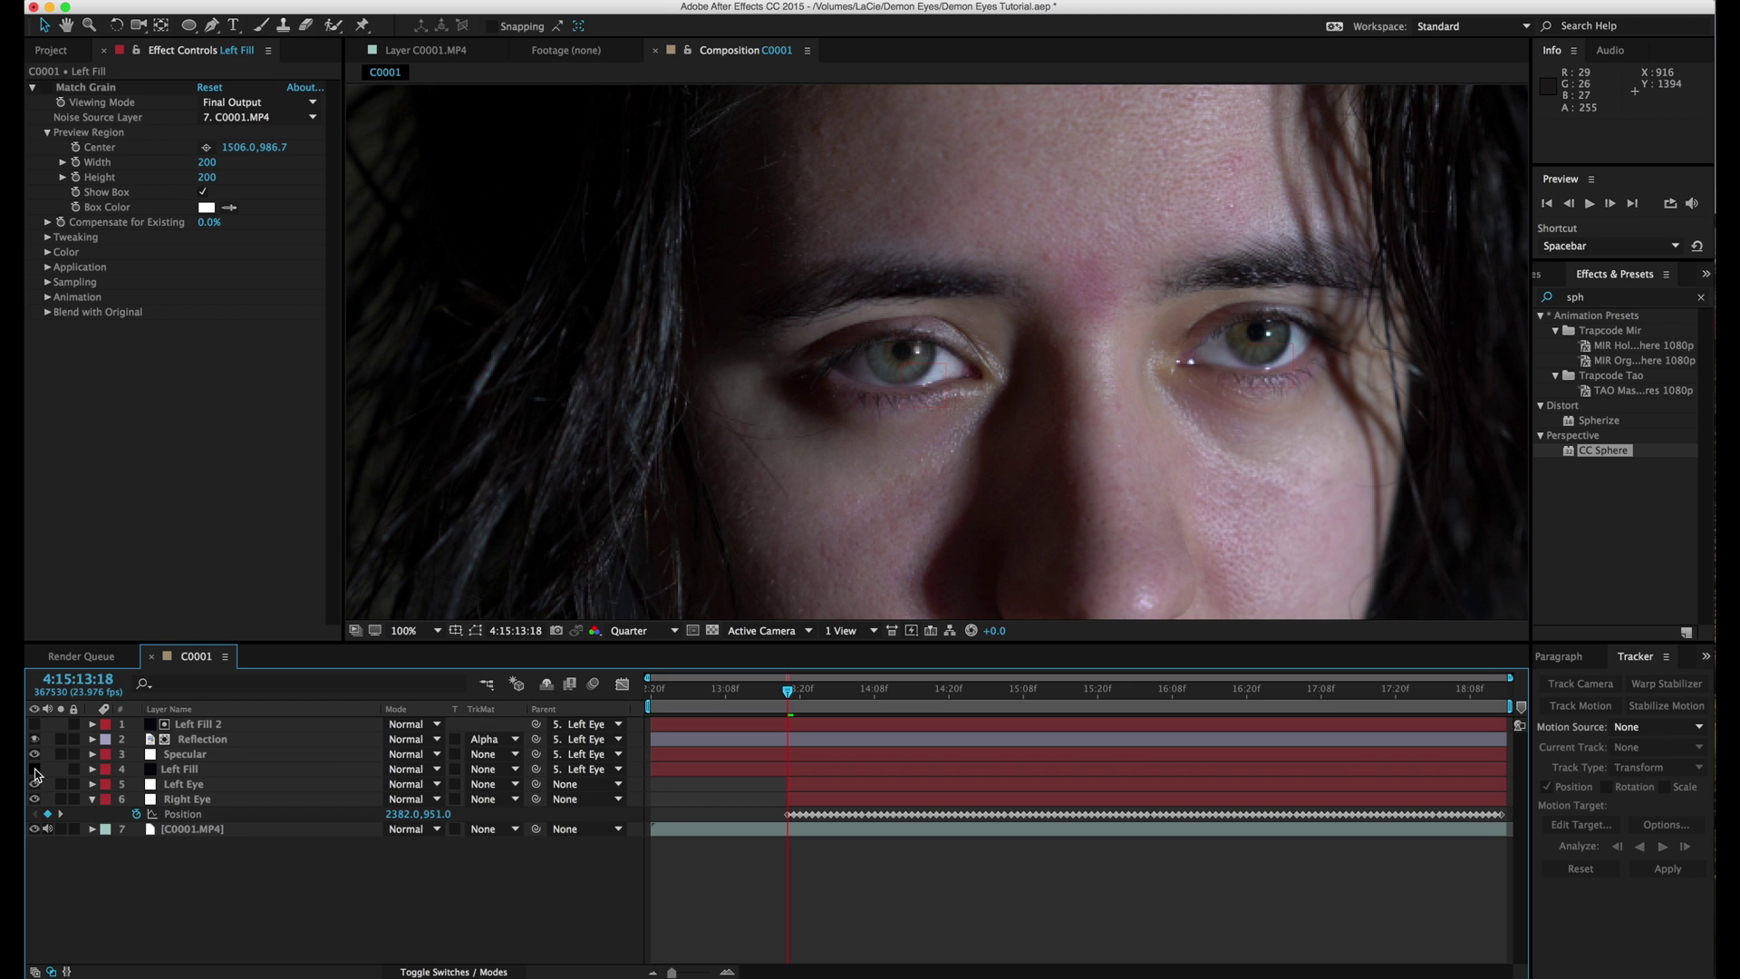
{"action": "left_click", "coordinate": [34, 770]}
{"action": "left_click", "coordinate": [35, 769]}
{"action": "left_click", "coordinate": [34, 769]}
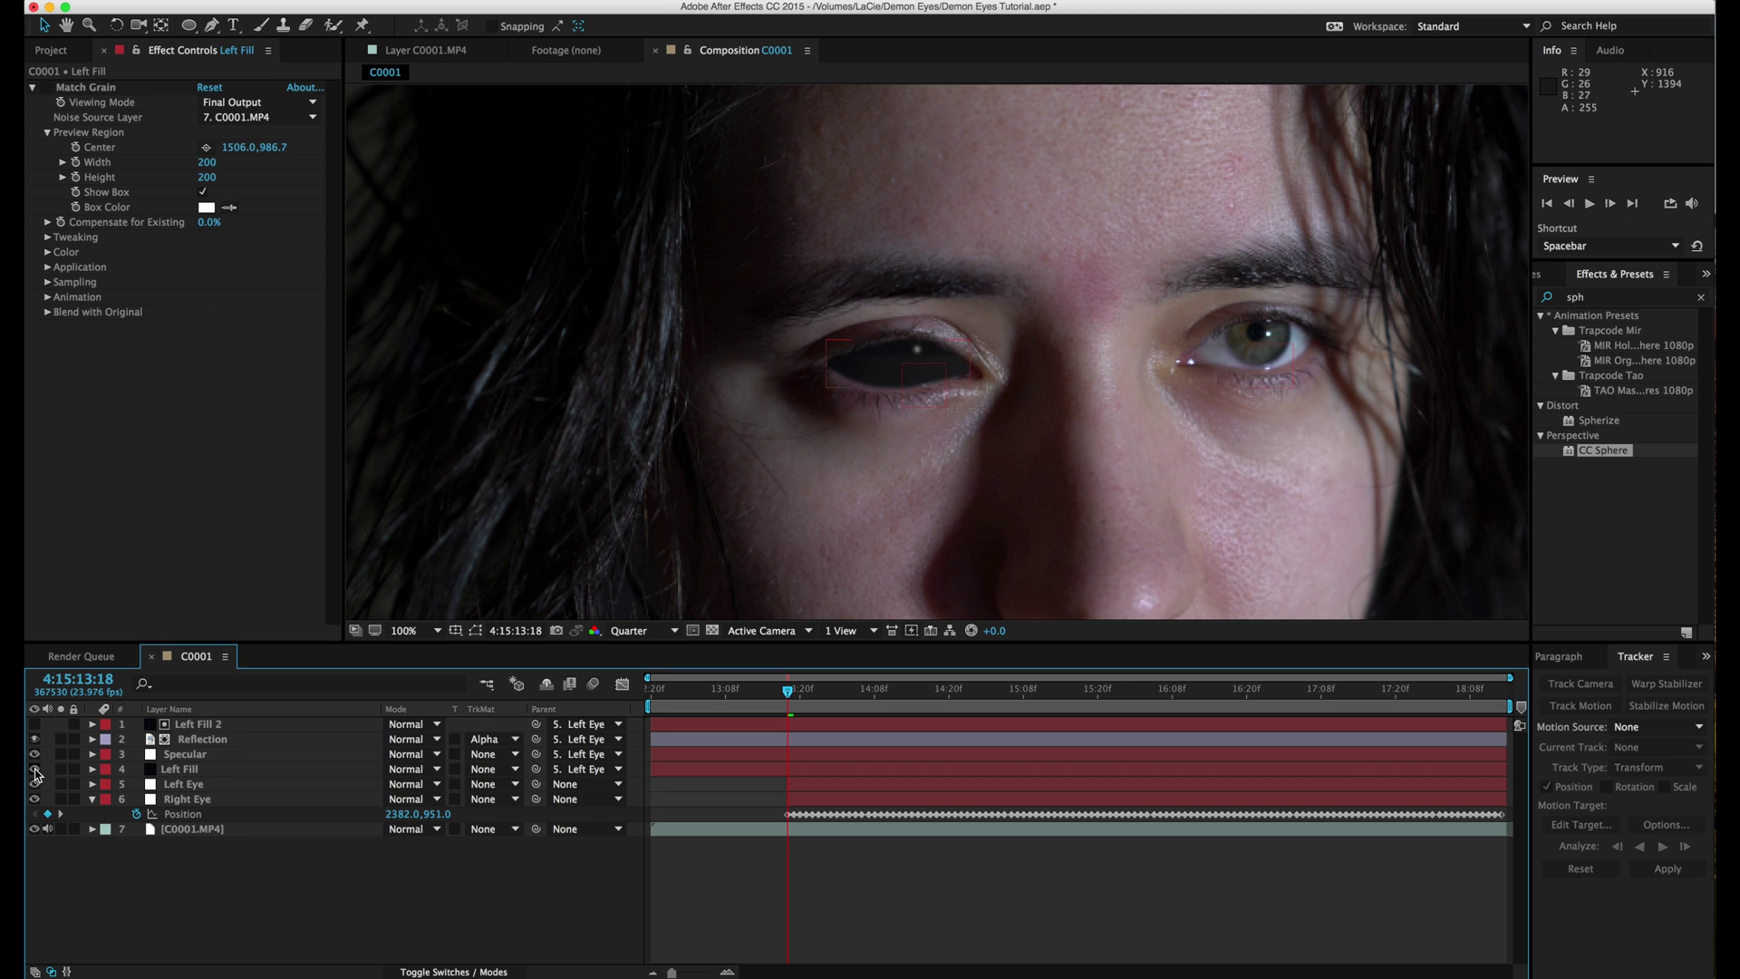
Hide Left Fill and draw a closed RotoBezier mask on it that follows the iris's lower edge and loops widely around the whole eye.
{"action": "left_click", "coordinate": [172, 769]}
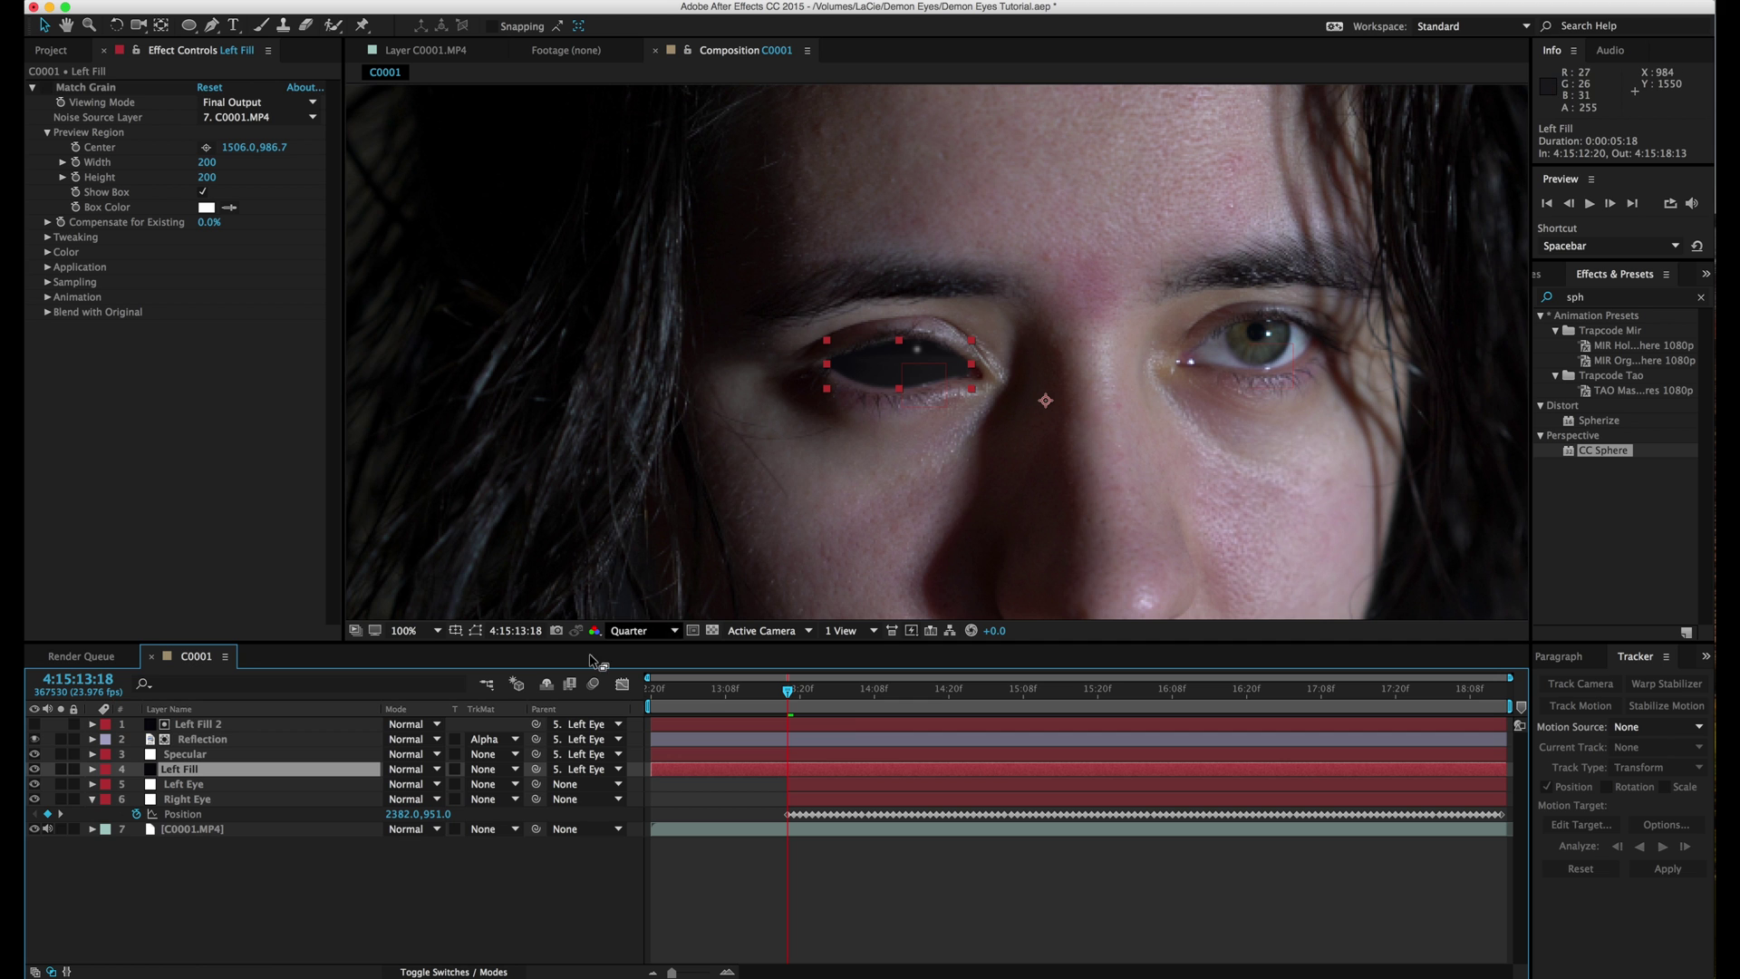
{"action": "left_click", "coordinate": [34, 769]}
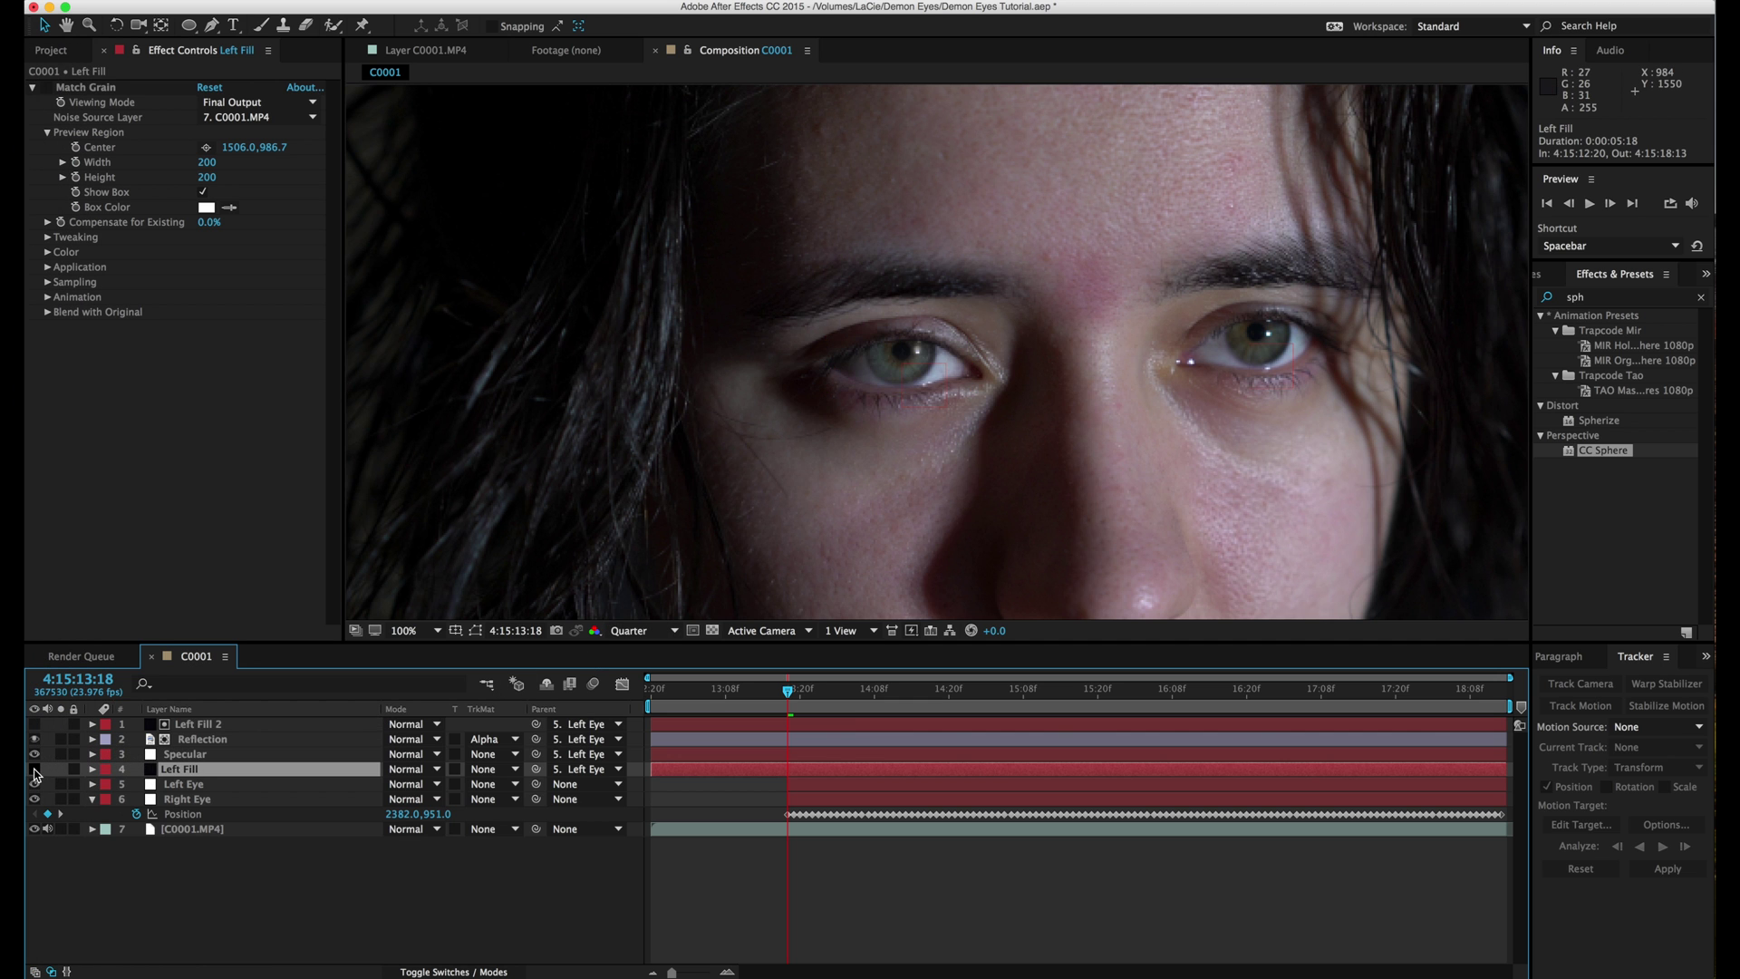
{"action": "scroll", "coordinate": [899, 379], "scroll_direction": "up", "scroll_amount": 3}
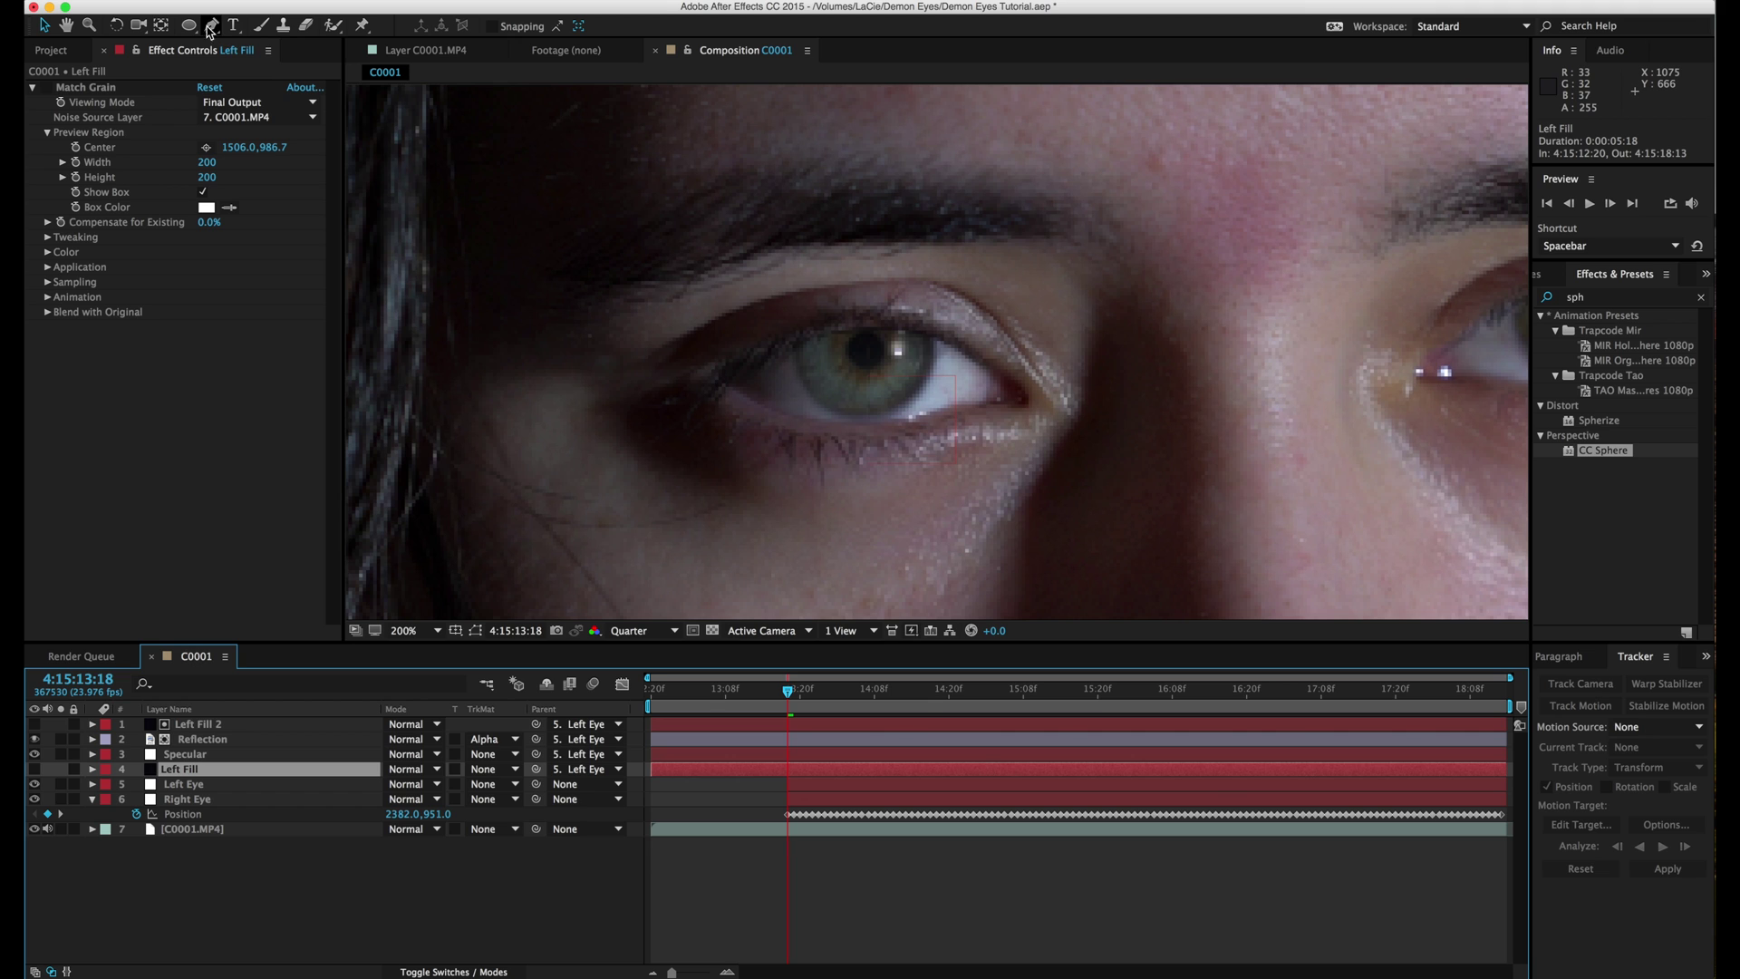
{"action": "left_click", "coordinate": [210, 26]}
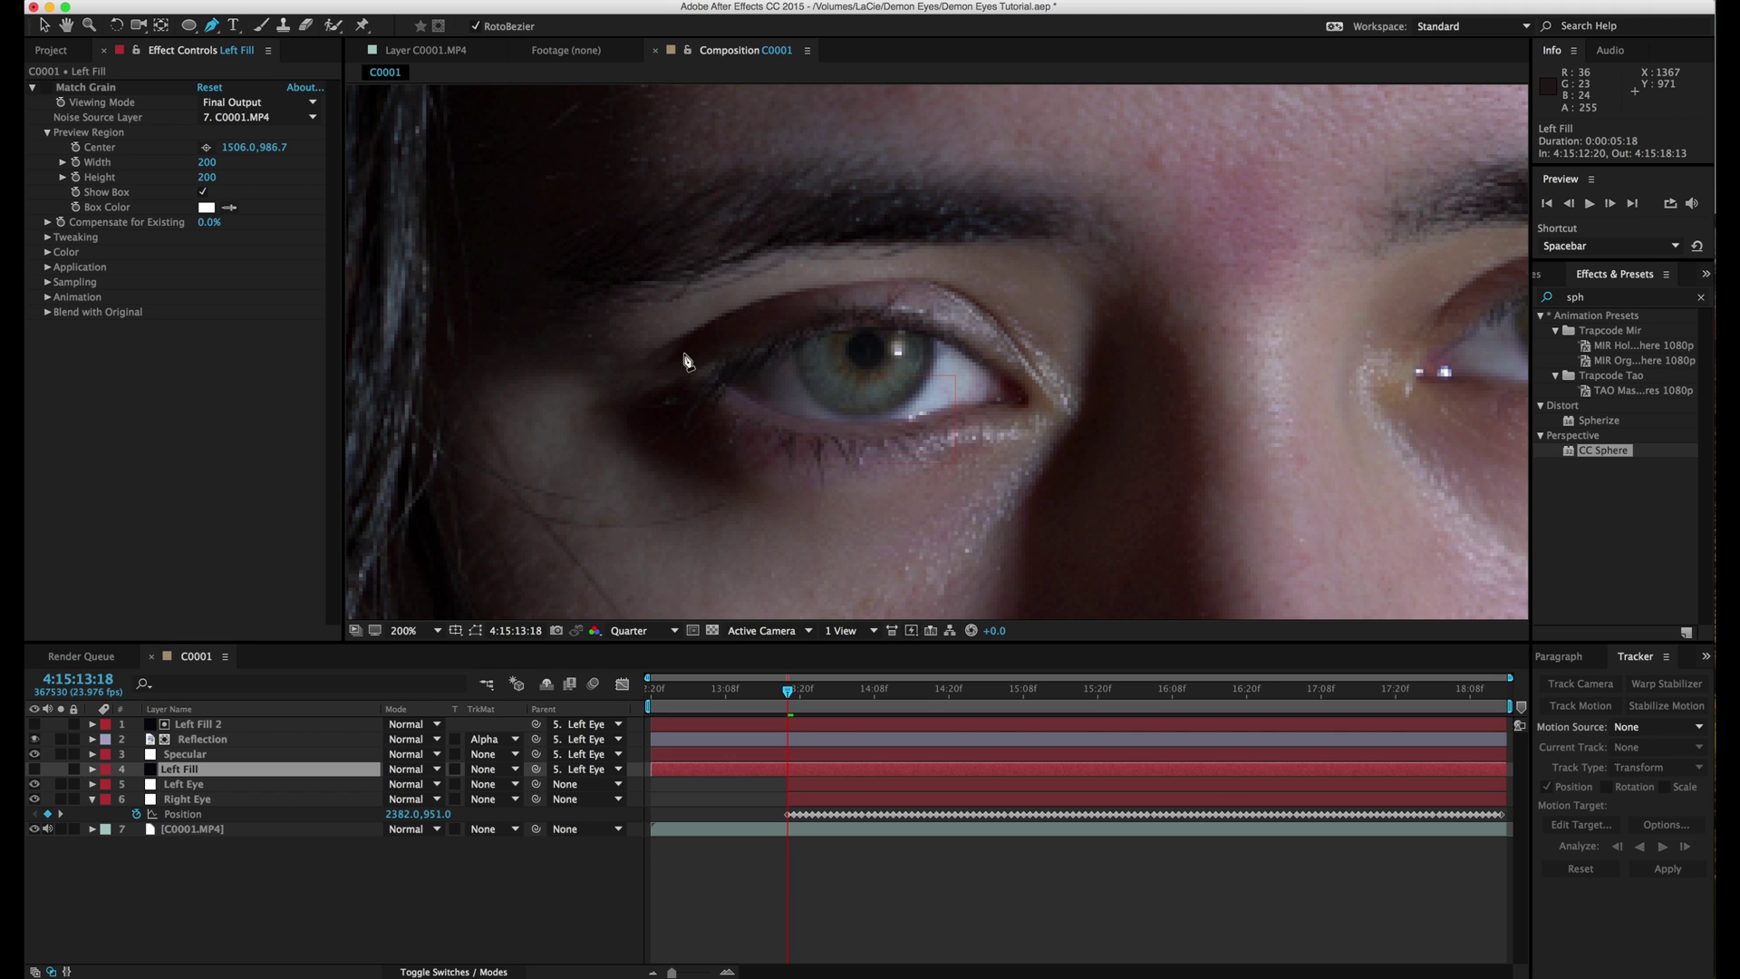
{"action": "left_click", "coordinate": [809, 290]}
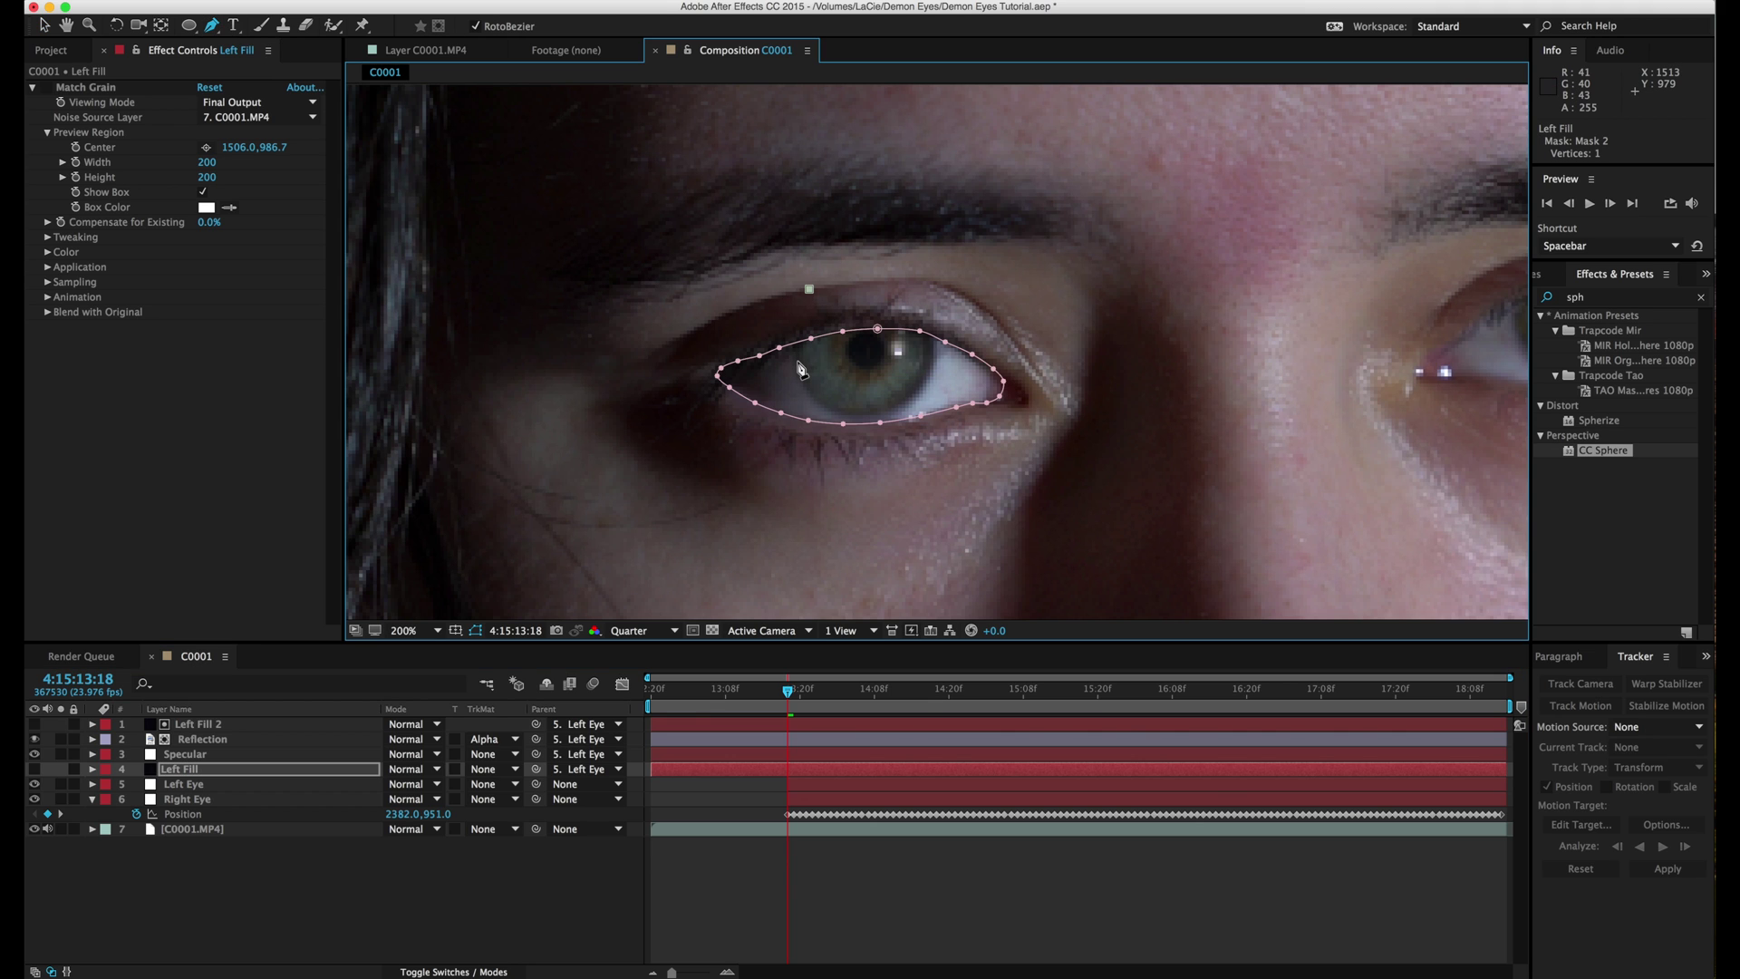
{"action": "left_click", "coordinate": [832, 412]}
{"action": "left_click", "coordinate": [902, 406]}
{"action": "left_click", "coordinate": [933, 360]}
{"action": "left_click", "coordinate": [923, 234]}
{"action": "left_click", "coordinate": [1151, 225]}
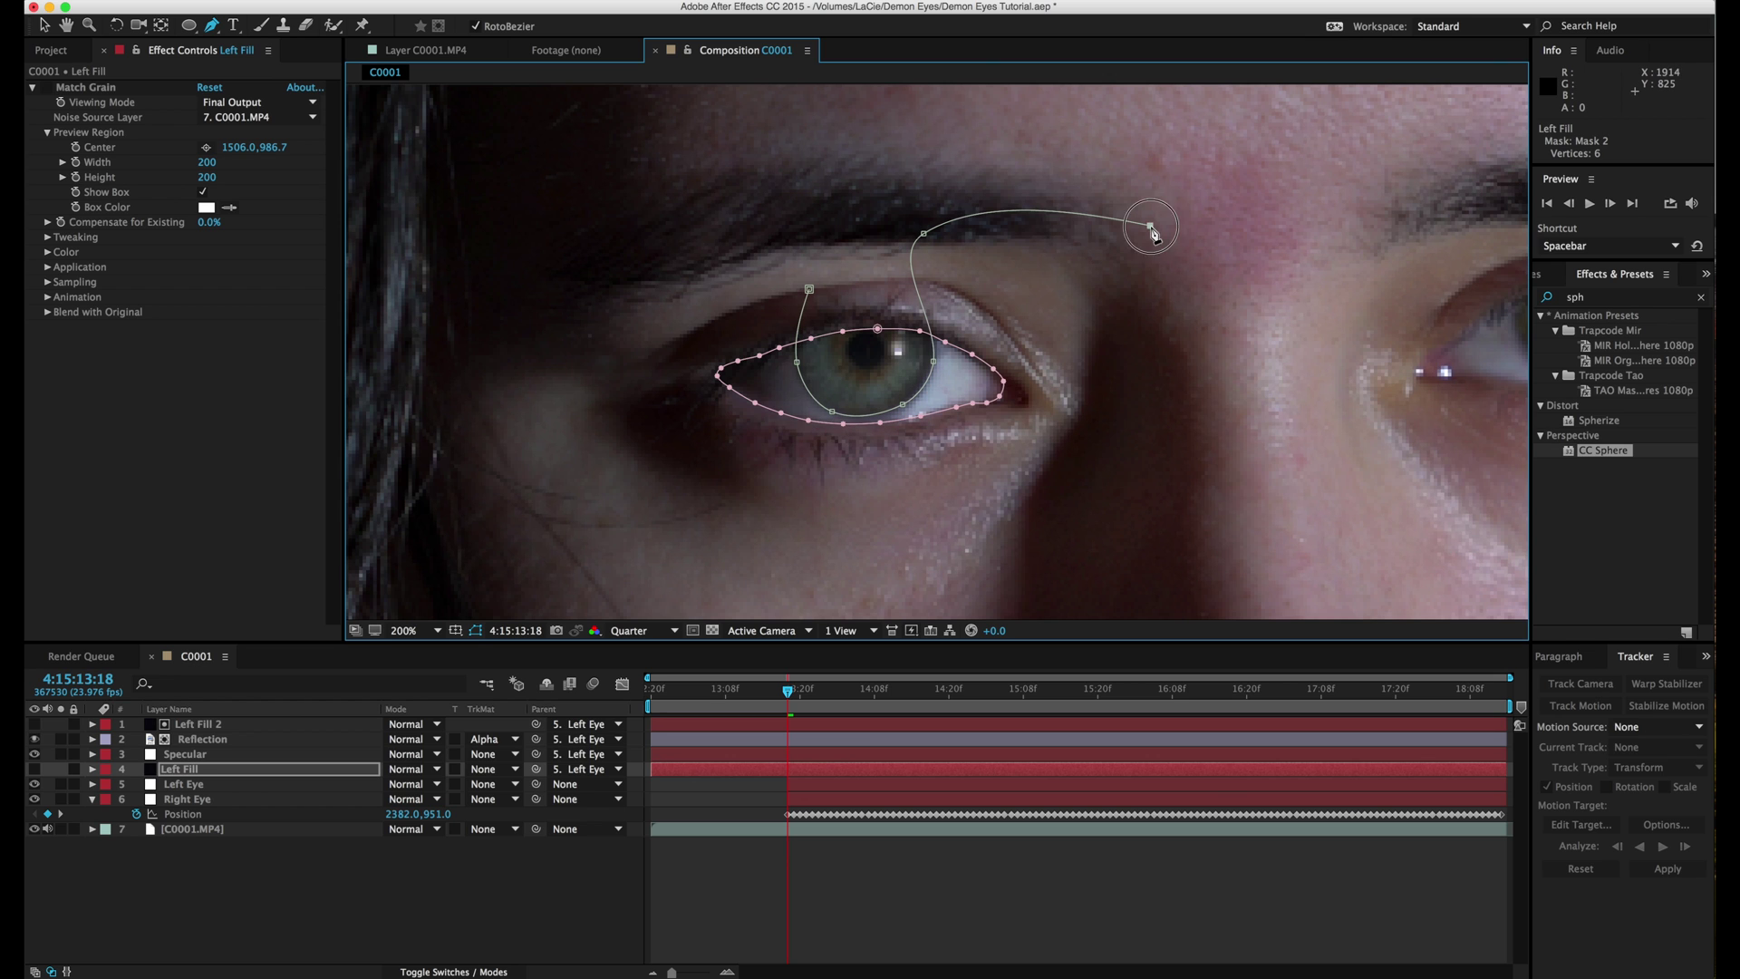
{"action": "left_click", "coordinate": [1267, 429]}
{"action": "left_click", "coordinate": [1168, 532]}
{"action": "left_click", "coordinate": [816, 589]}
{"action": "left_click", "coordinate": [560, 536]}
{"action": "left_click", "coordinate": [461, 339]}
{"action": "left_click", "coordinate": [570, 155]}
{"action": "left_click", "coordinate": [821, 146]}
{"action": "left_click", "coordinate": [898, 210]}
{"action": "left_click", "coordinate": [810, 290]}
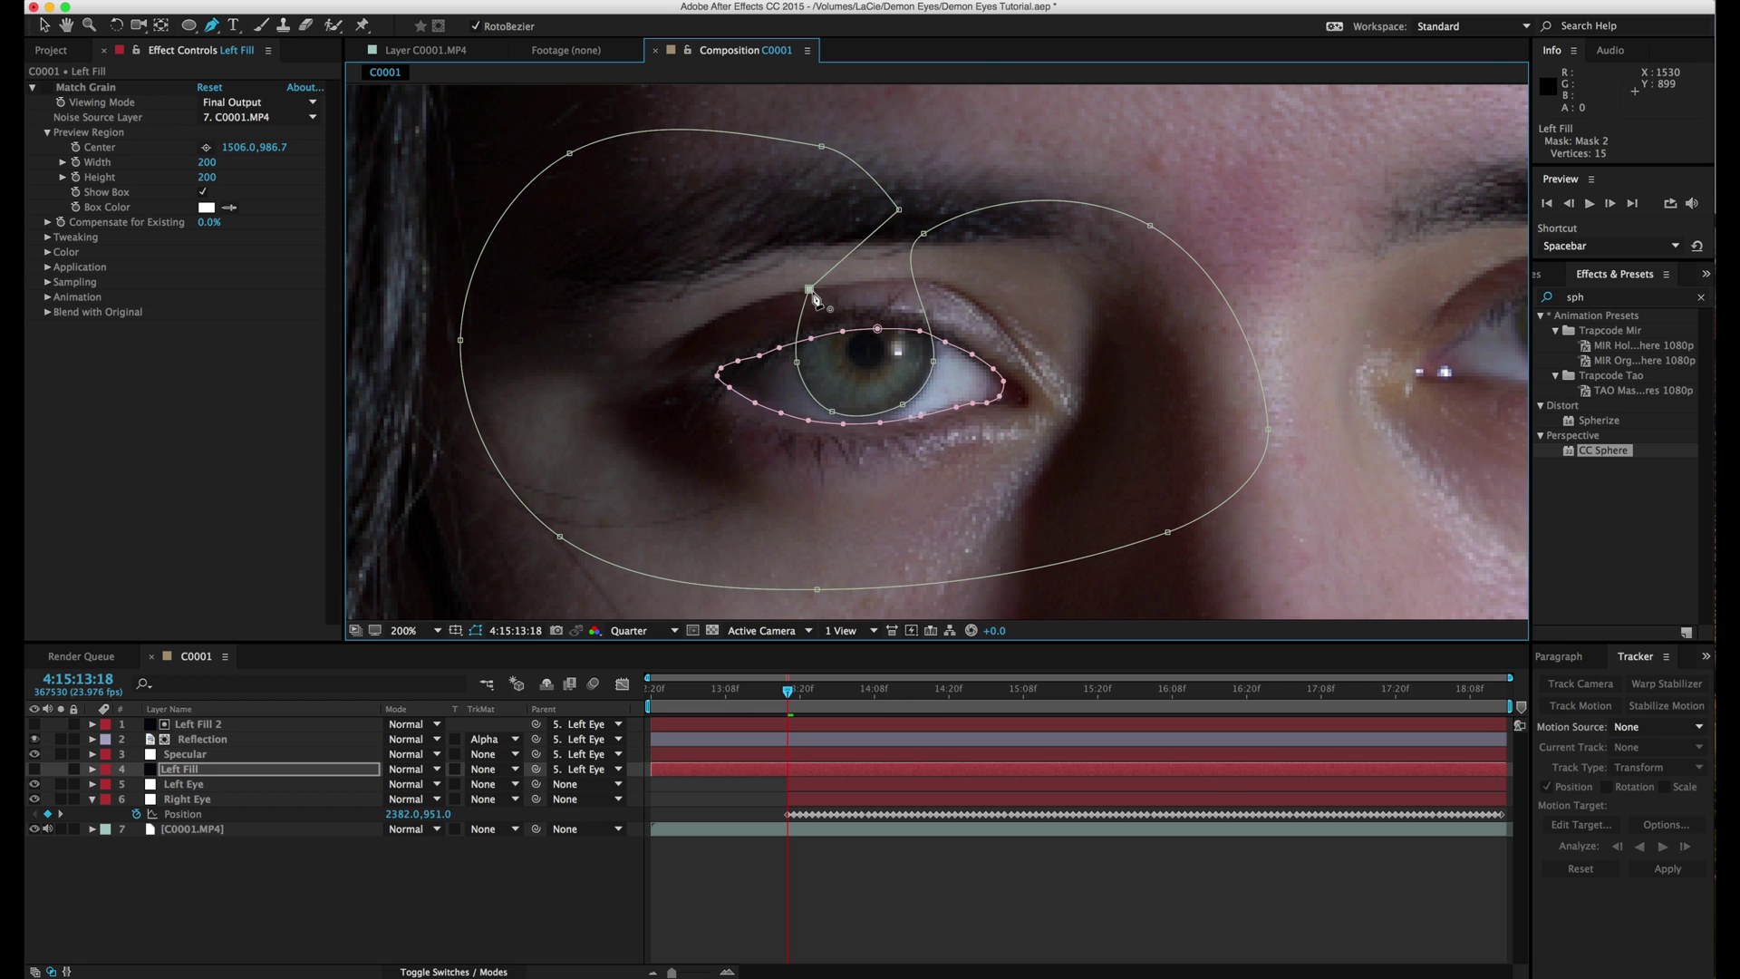
Show the Left Fill layer again and set its Mask 2 mode to Subtract.
{"action": "left_click", "coordinate": [44, 26]}
{"action": "left_click", "coordinate": [36, 770]}
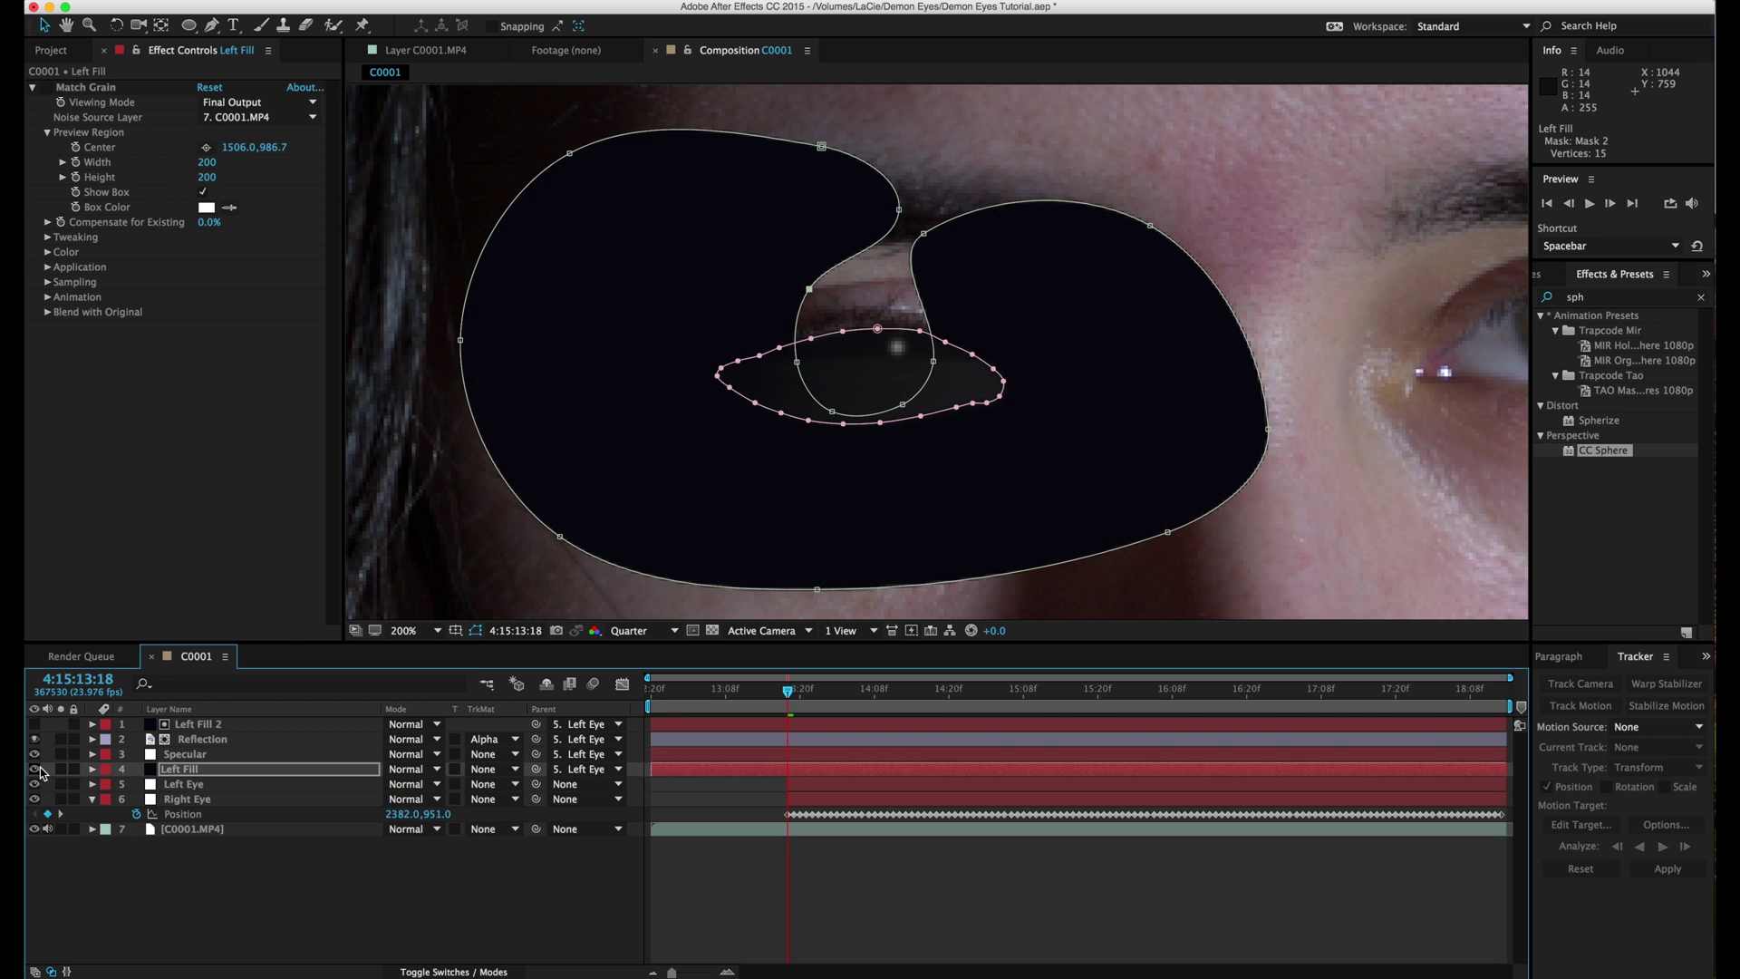
{"action": "left_click", "coordinate": [92, 769]}
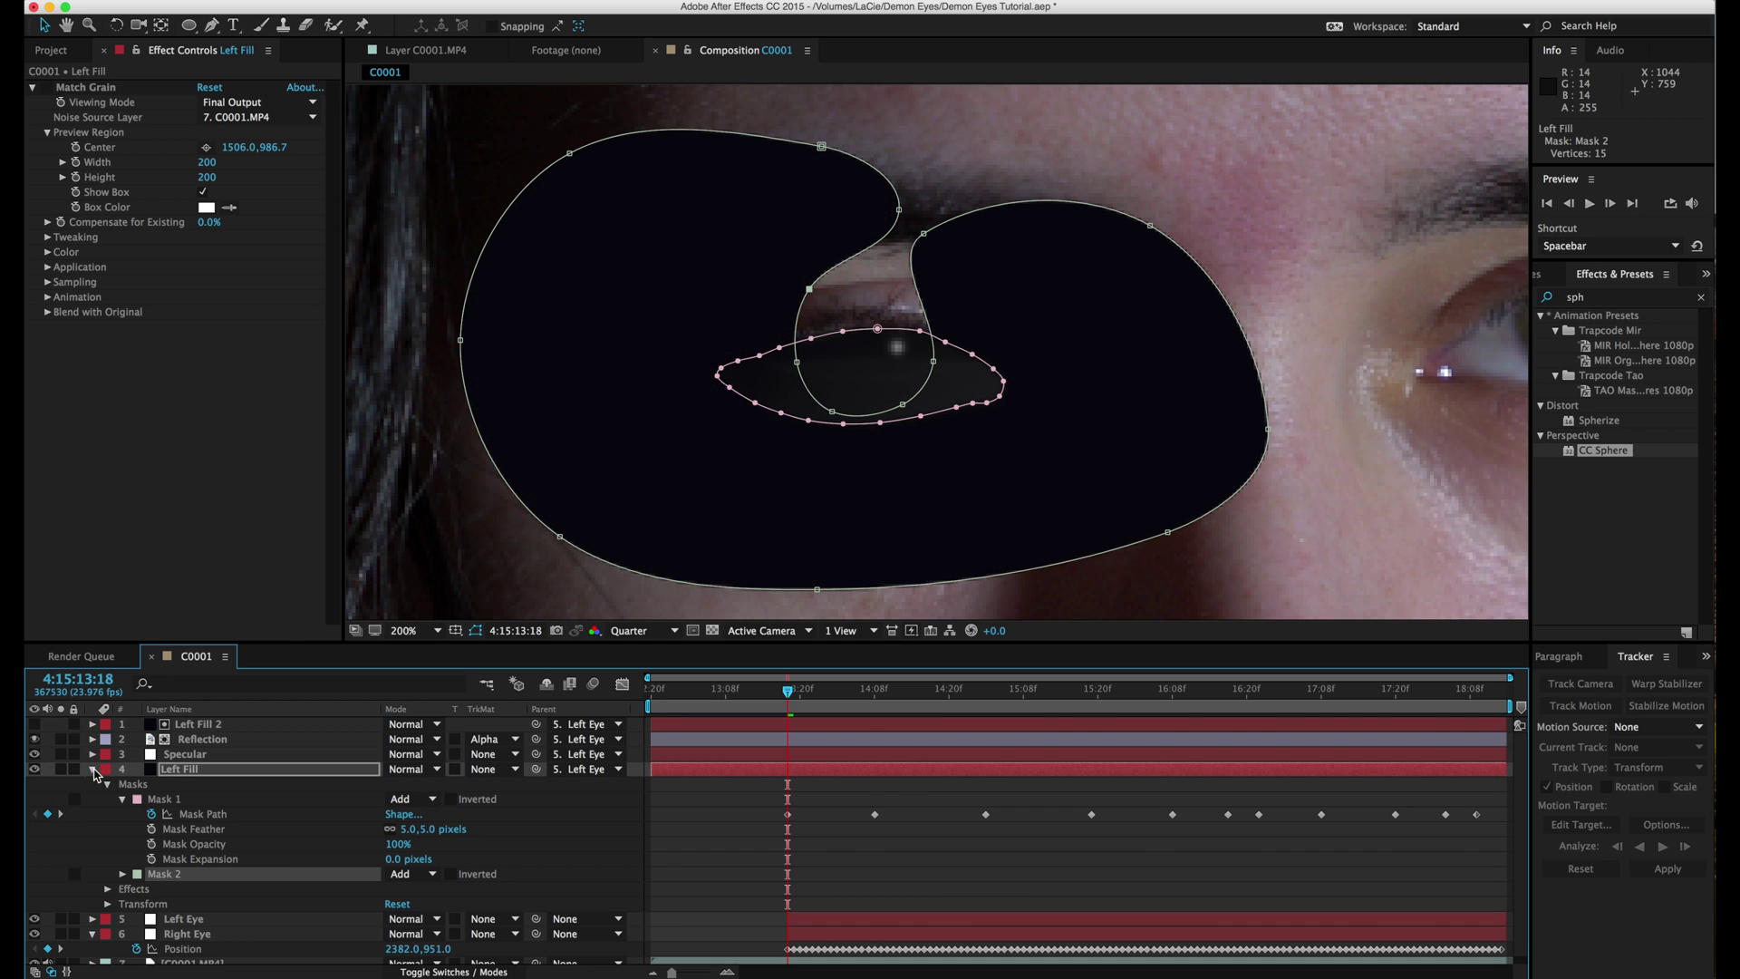
{"action": "left_click", "coordinate": [122, 875]}
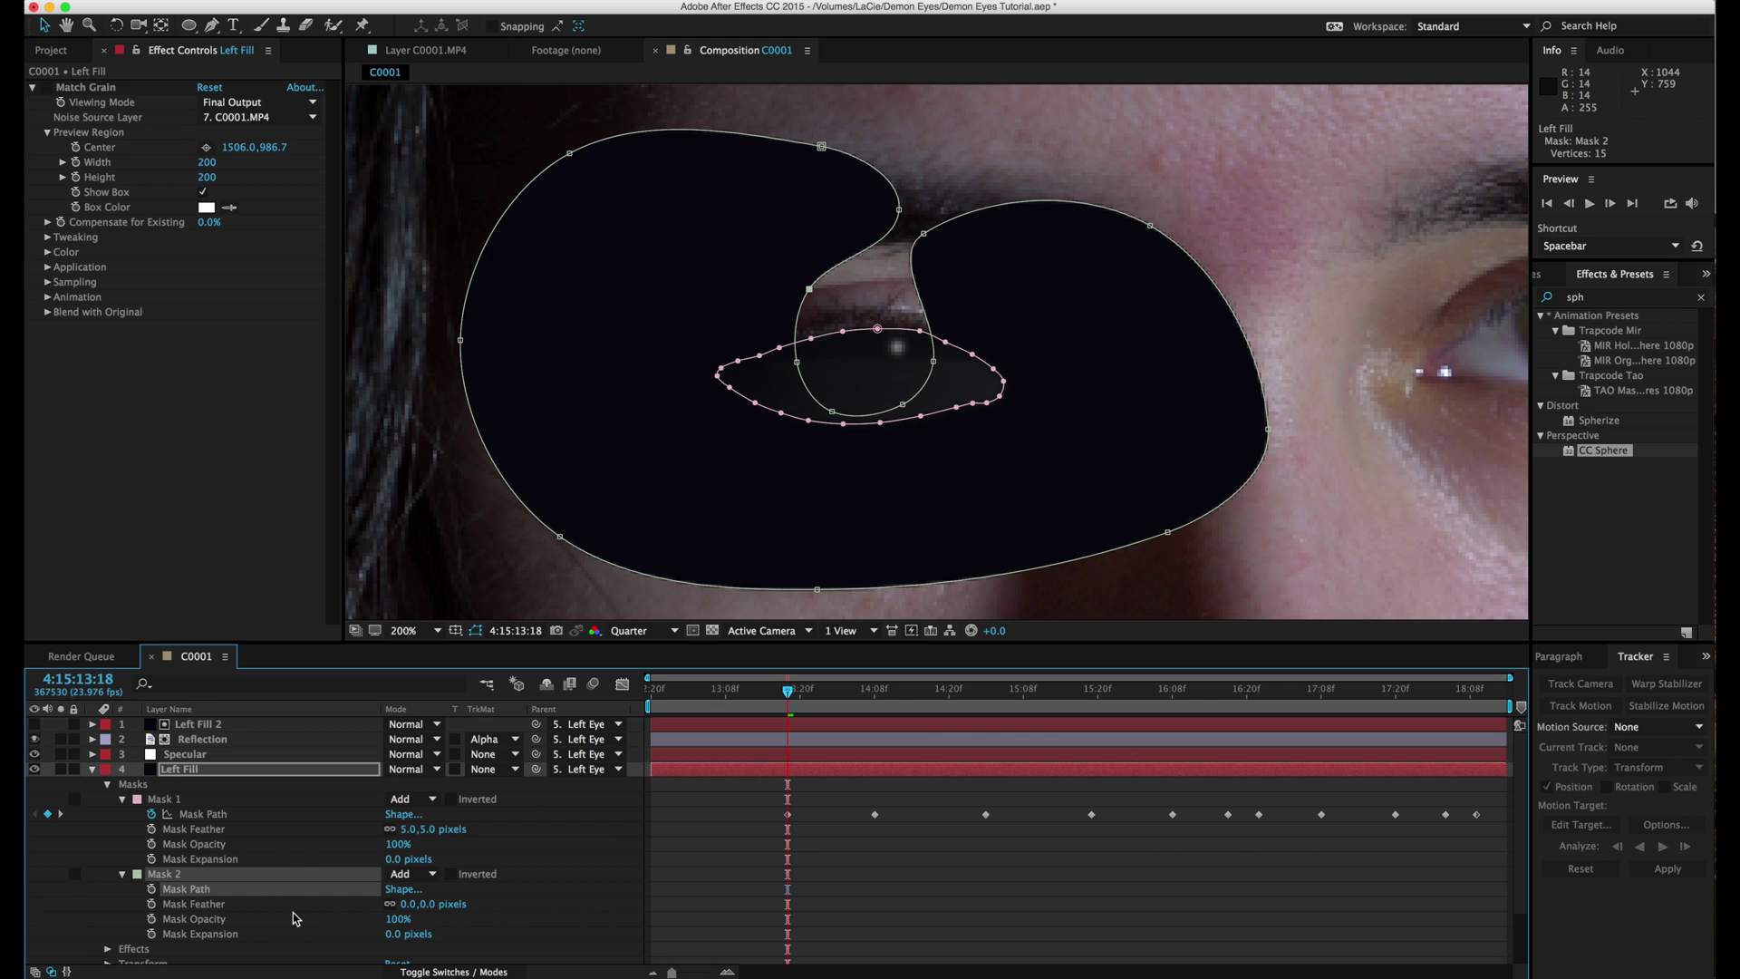
{"action": "left_click", "coordinate": [406, 875]}
{"action": "left_click", "coordinate": [421, 925]}
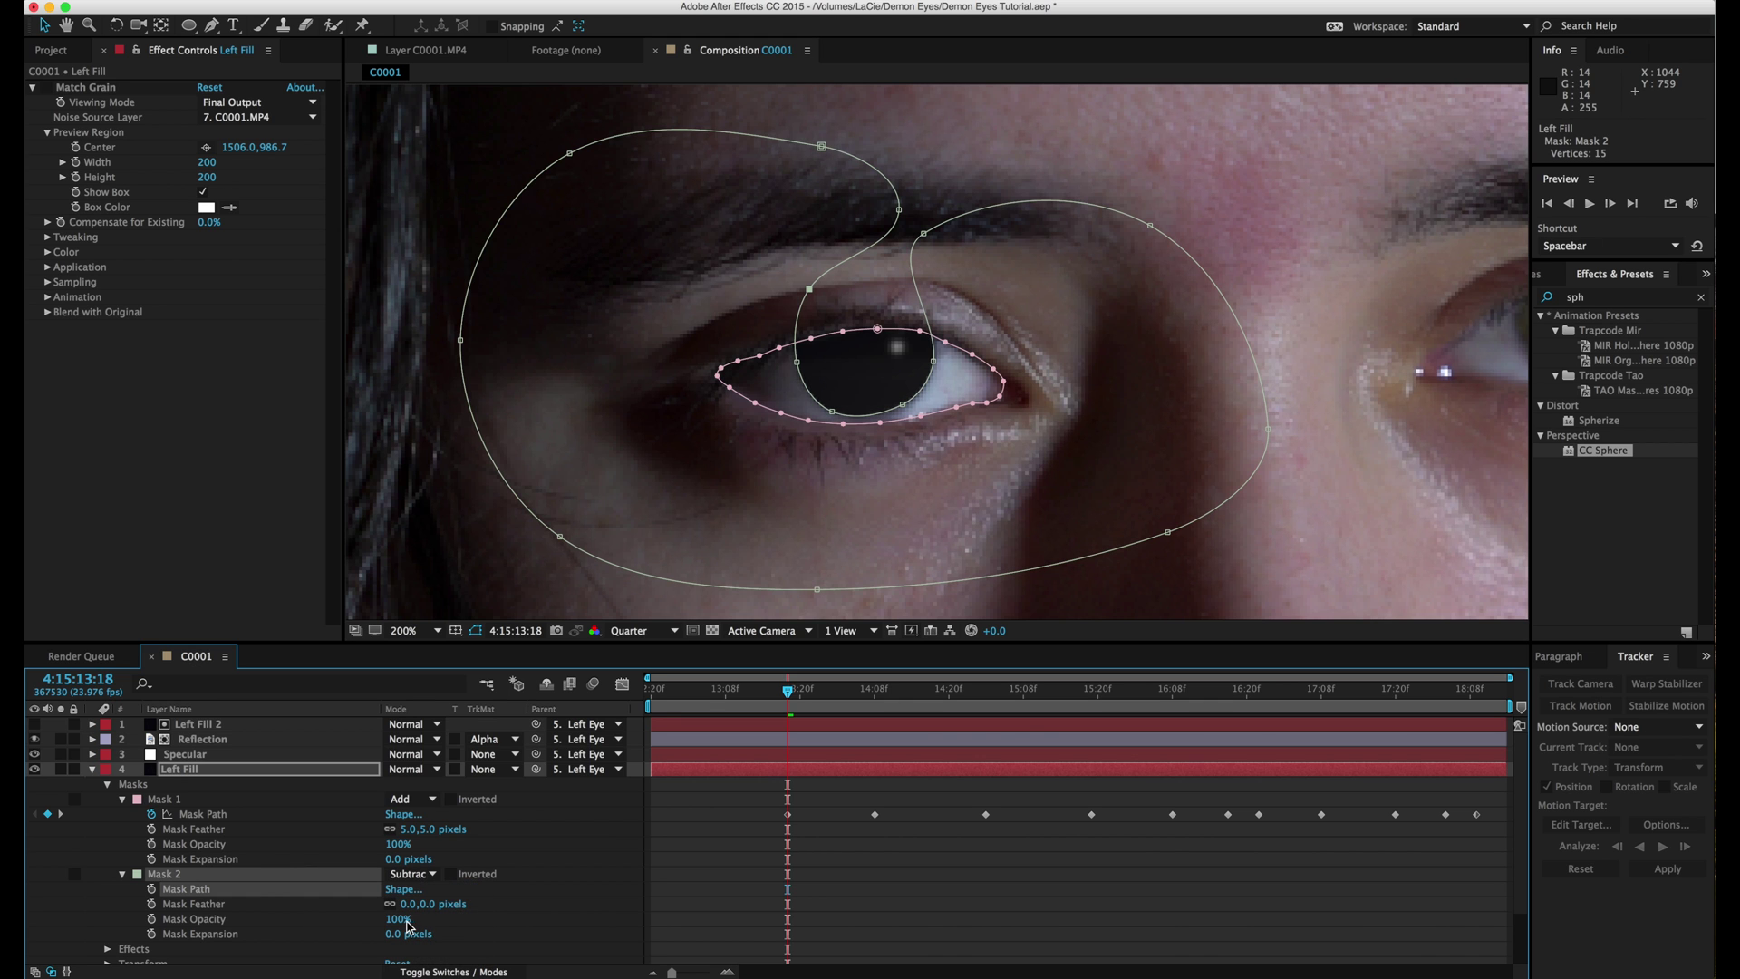
Keyframe Mask 2's Mask Expansion at -132 pixels at 4:15:14:20.
{"action": "left_click", "coordinate": [874, 696]}
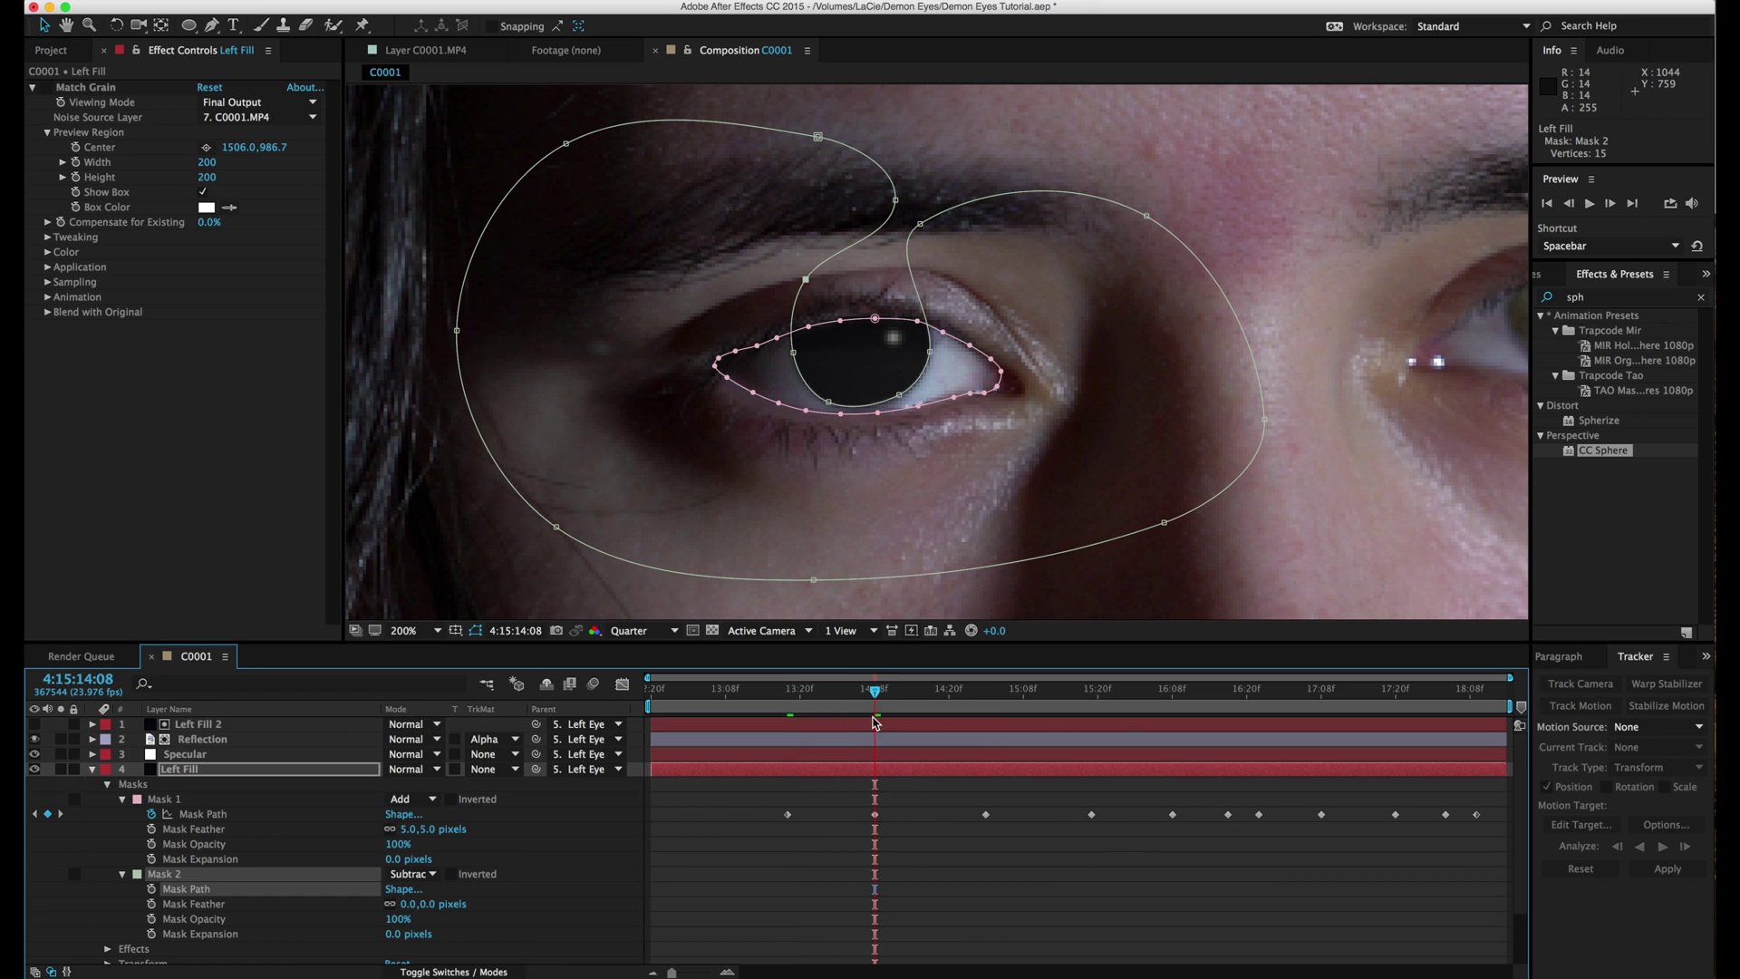
{"action": "left_click", "coordinate": [949, 696]}
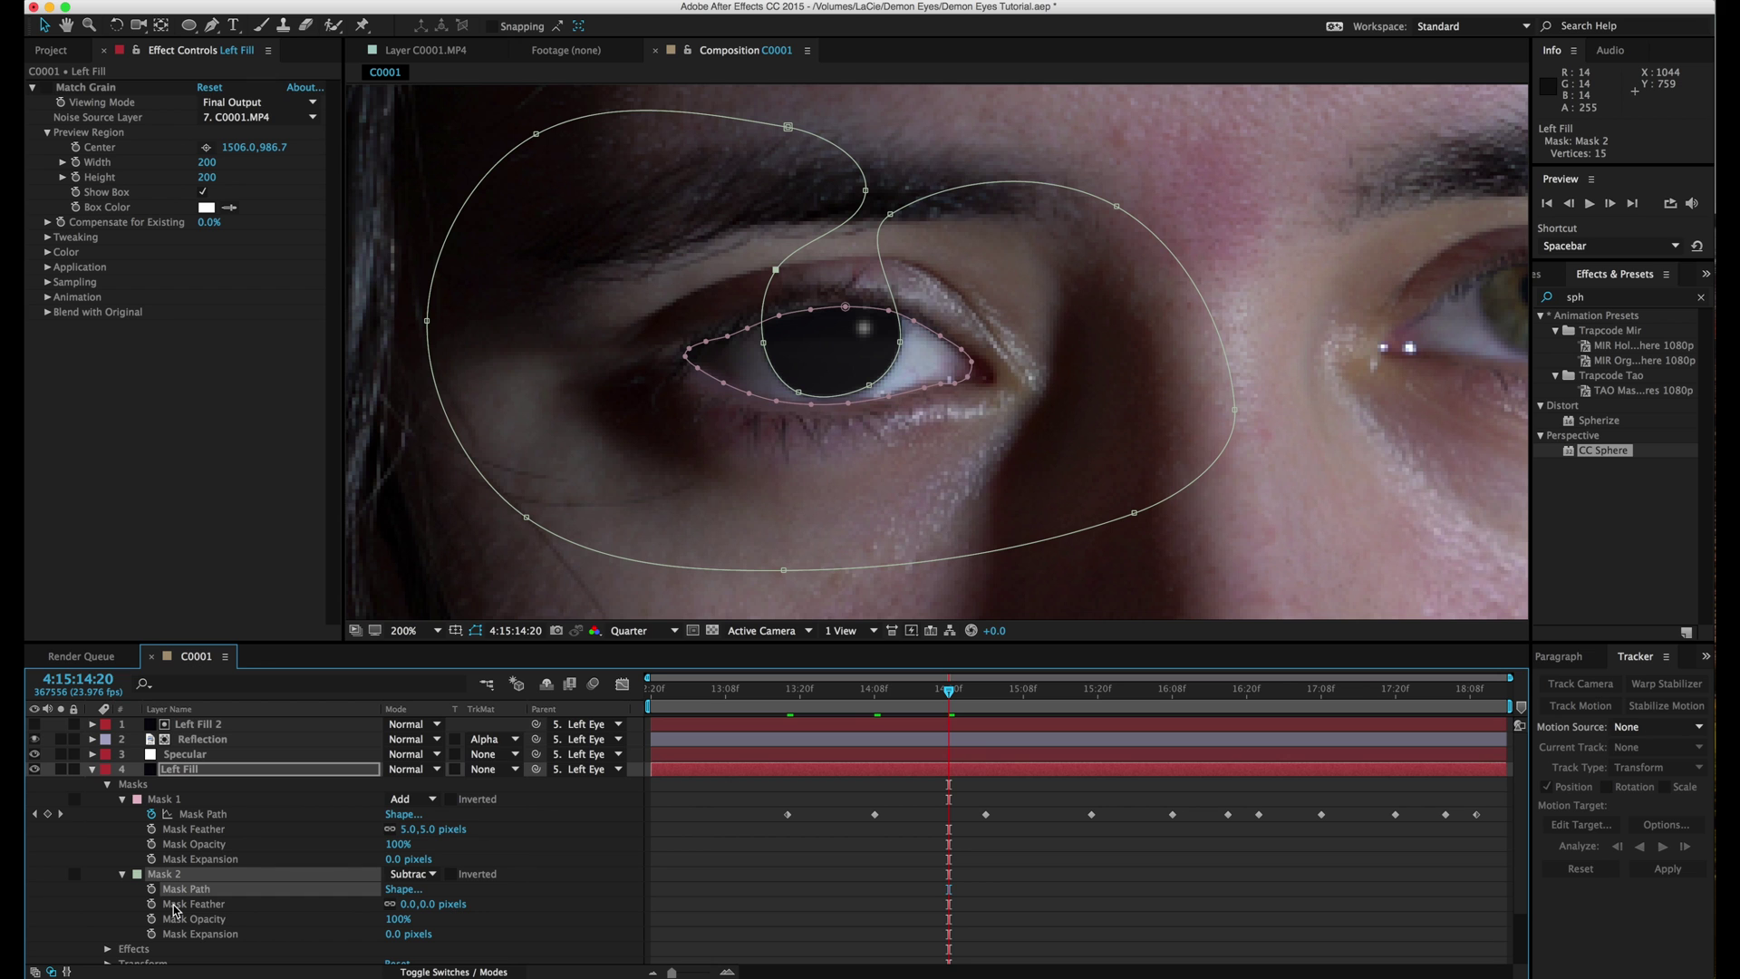
{"action": "left_click_drag", "start_coordinate": [432, 909], "coordinate": [276, 943]}
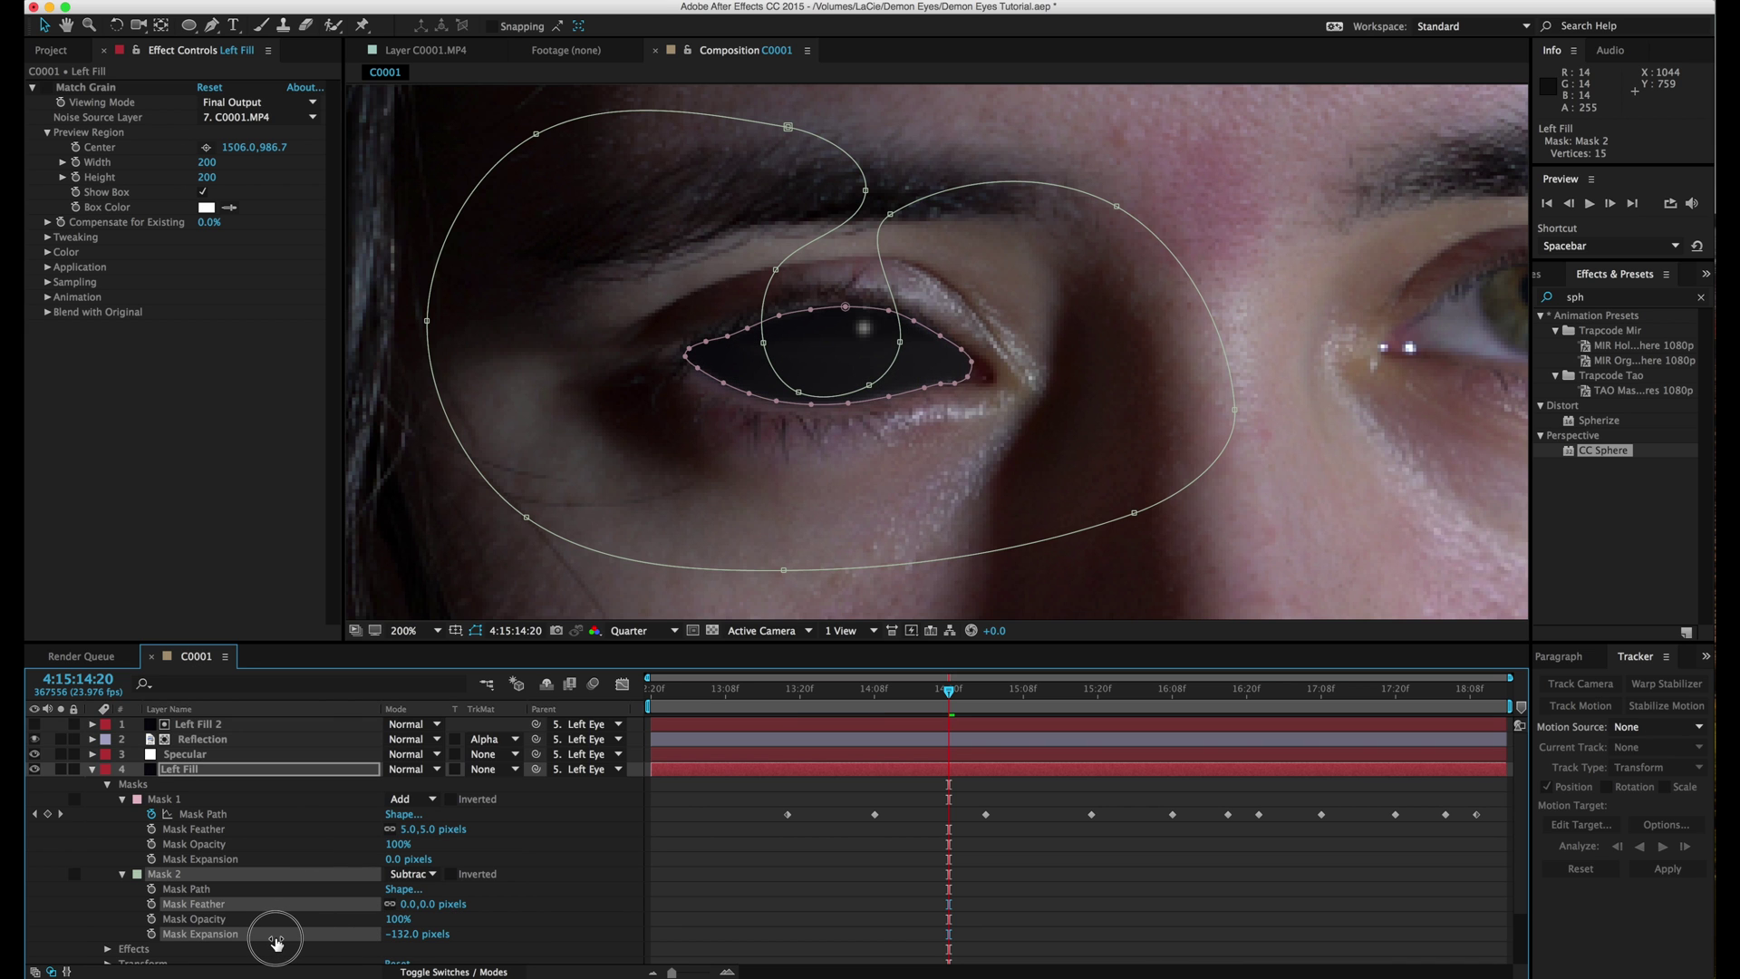
{"action": "left_click", "coordinate": [151, 934]}
Keyframe Mask 2's Mask Expansion at 109 pixels at 4:15:13:18.
{"action": "left_click", "coordinate": [788, 698]}
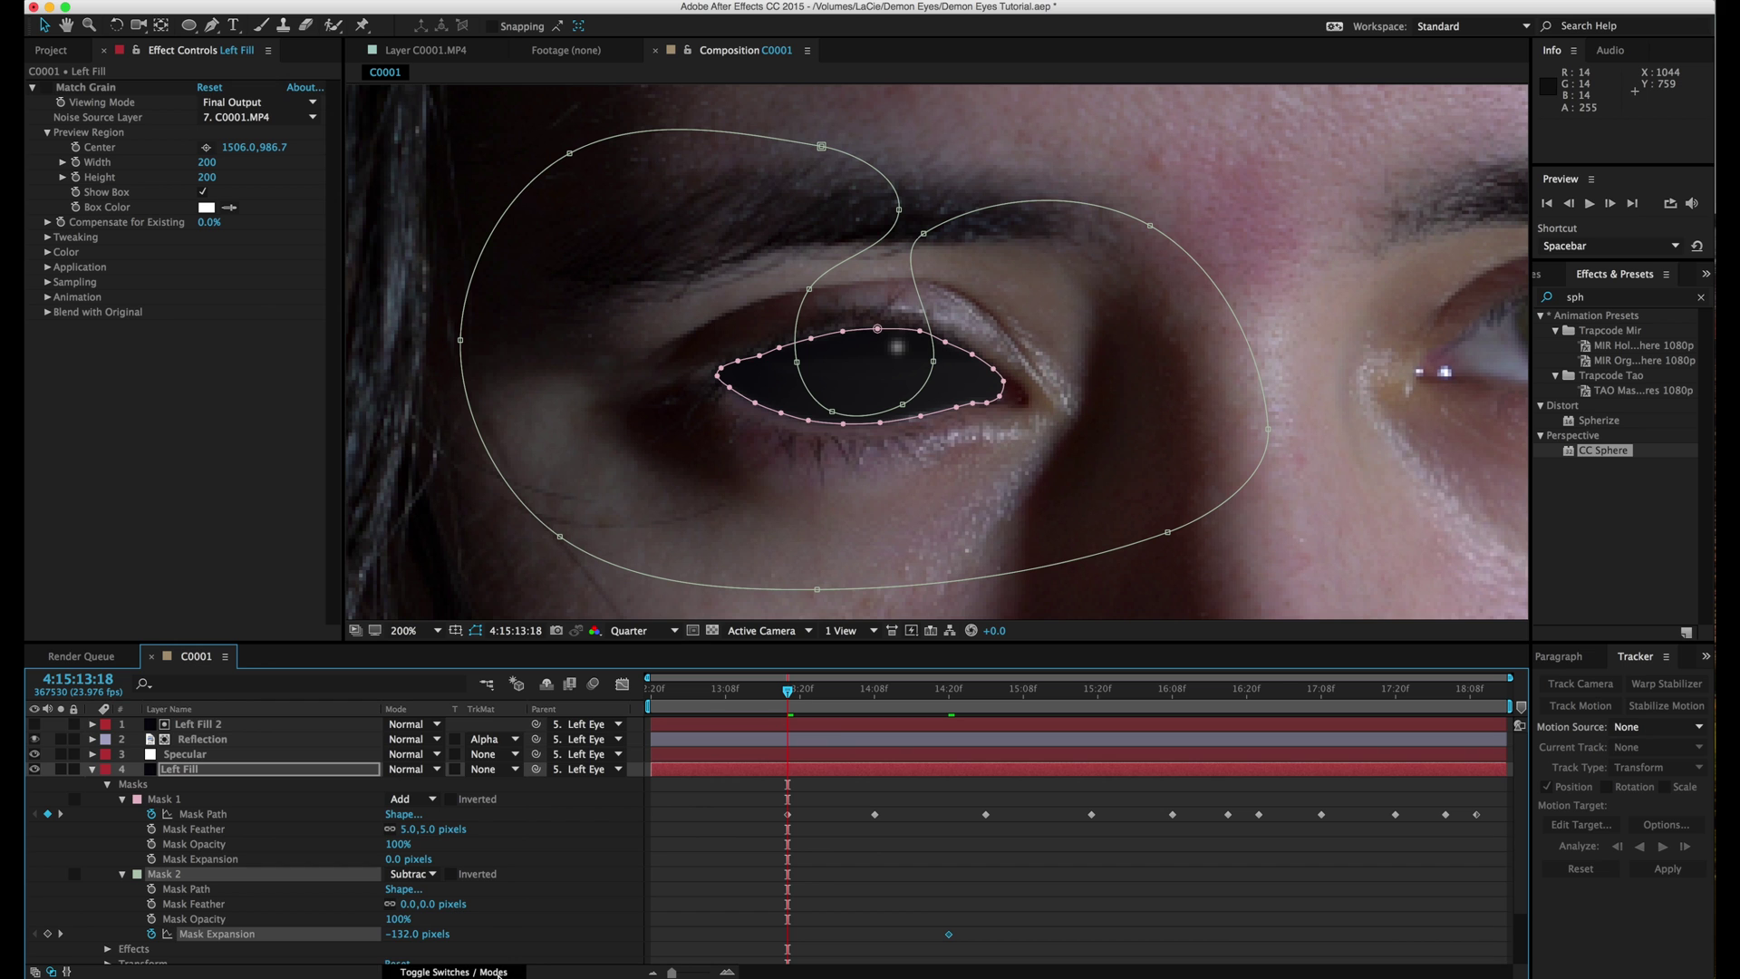
{"action": "left_click_drag", "start_coordinate": [397, 933], "coordinate": [587, 940]}
{"action": "left_click_drag", "start_coordinate": [394, 935], "coordinate": [411, 939]}
{"action": "left_click", "coordinate": [810, 886]}
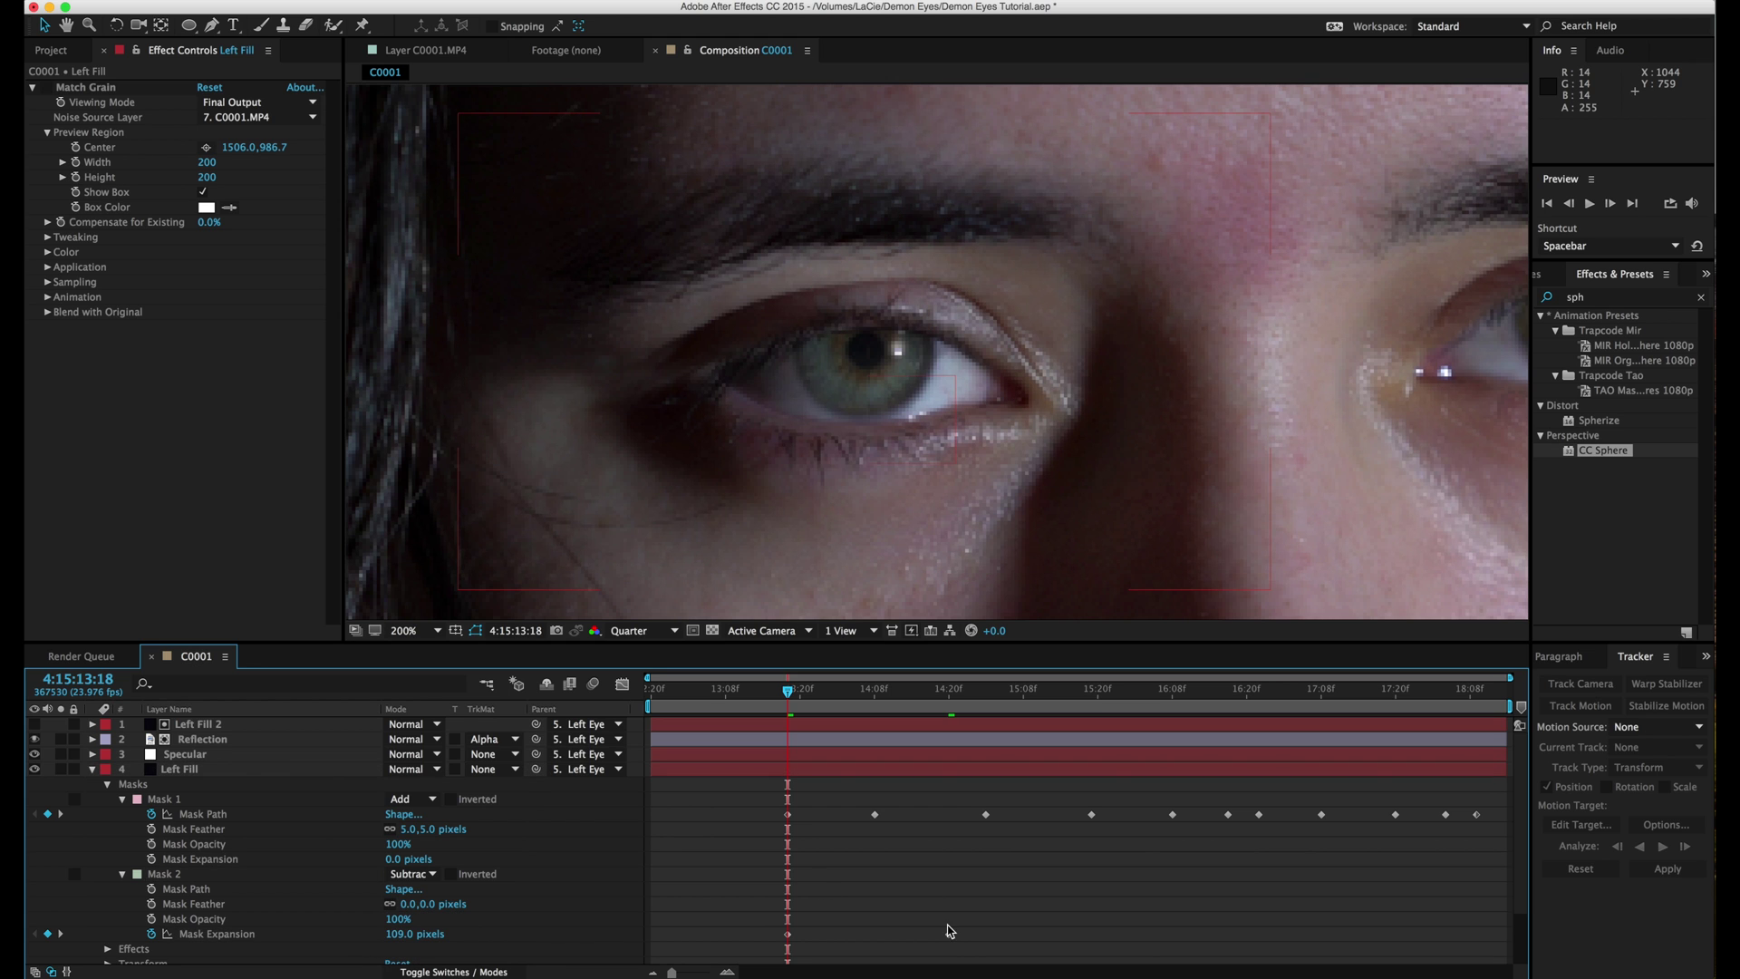
Apply Easy Ease to both Mask Expansion keyframes of Left Fill's Mask 2 and save the project.
{"action": "right_click", "coordinate": [950, 935]}
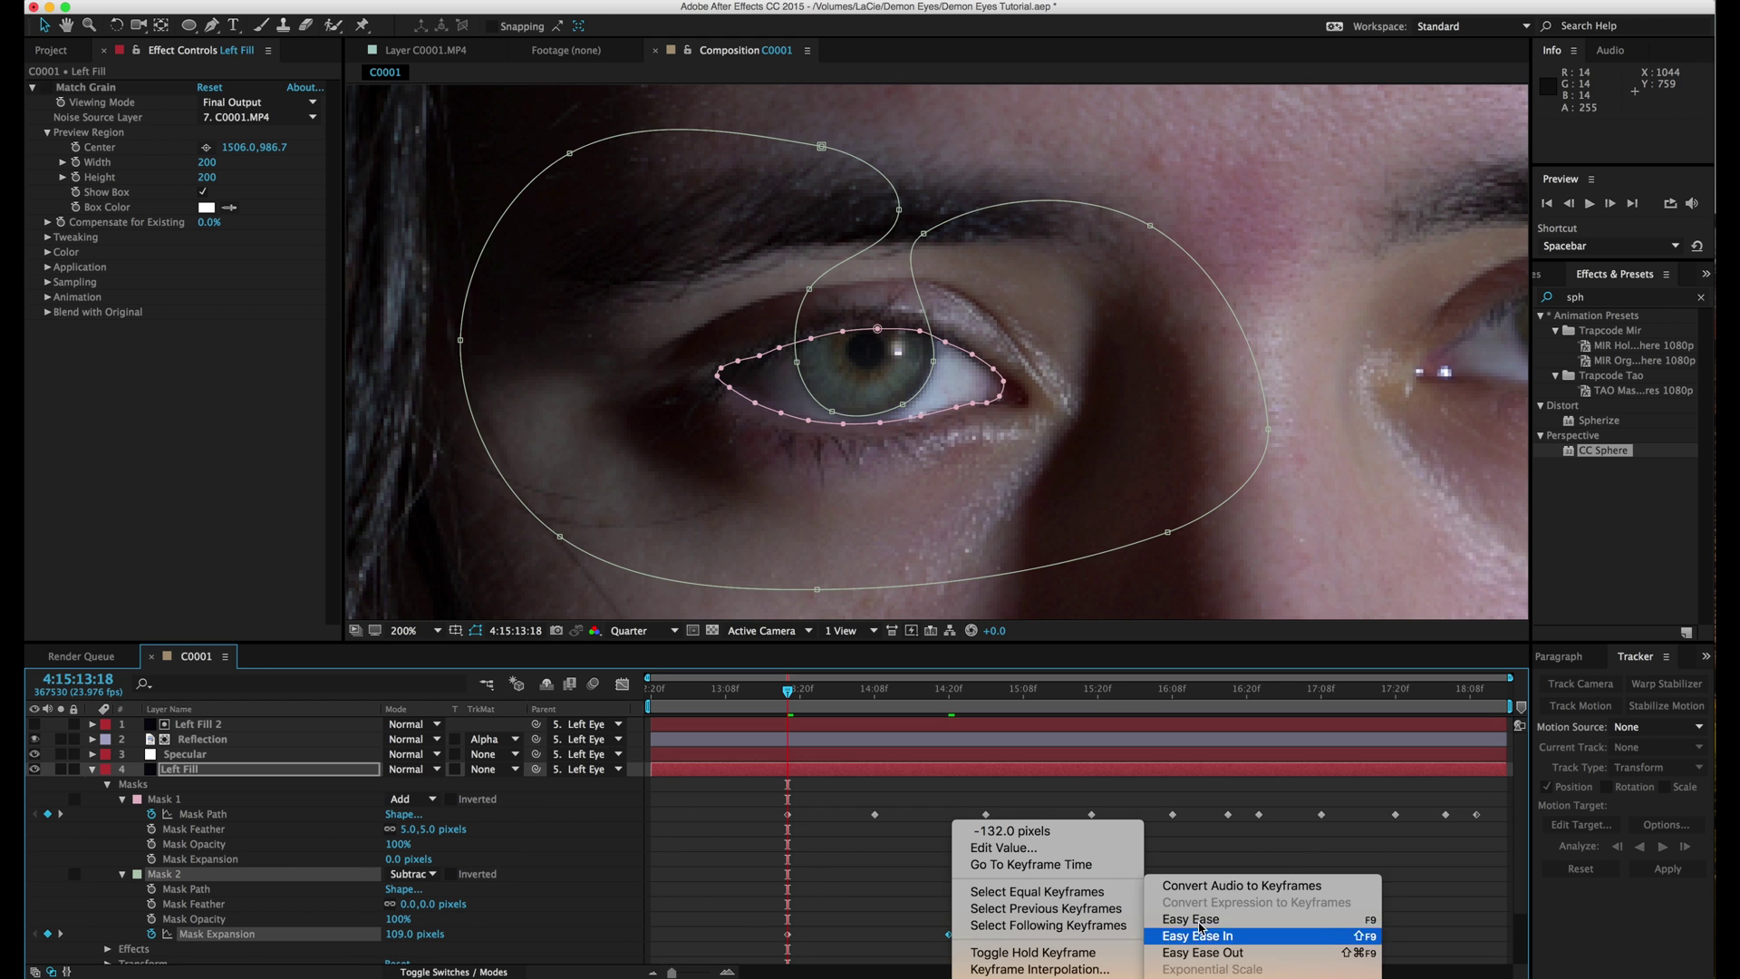
{"action": "left_click", "coordinate": [1205, 926]}
{"action": "right_click", "coordinate": [789, 936]}
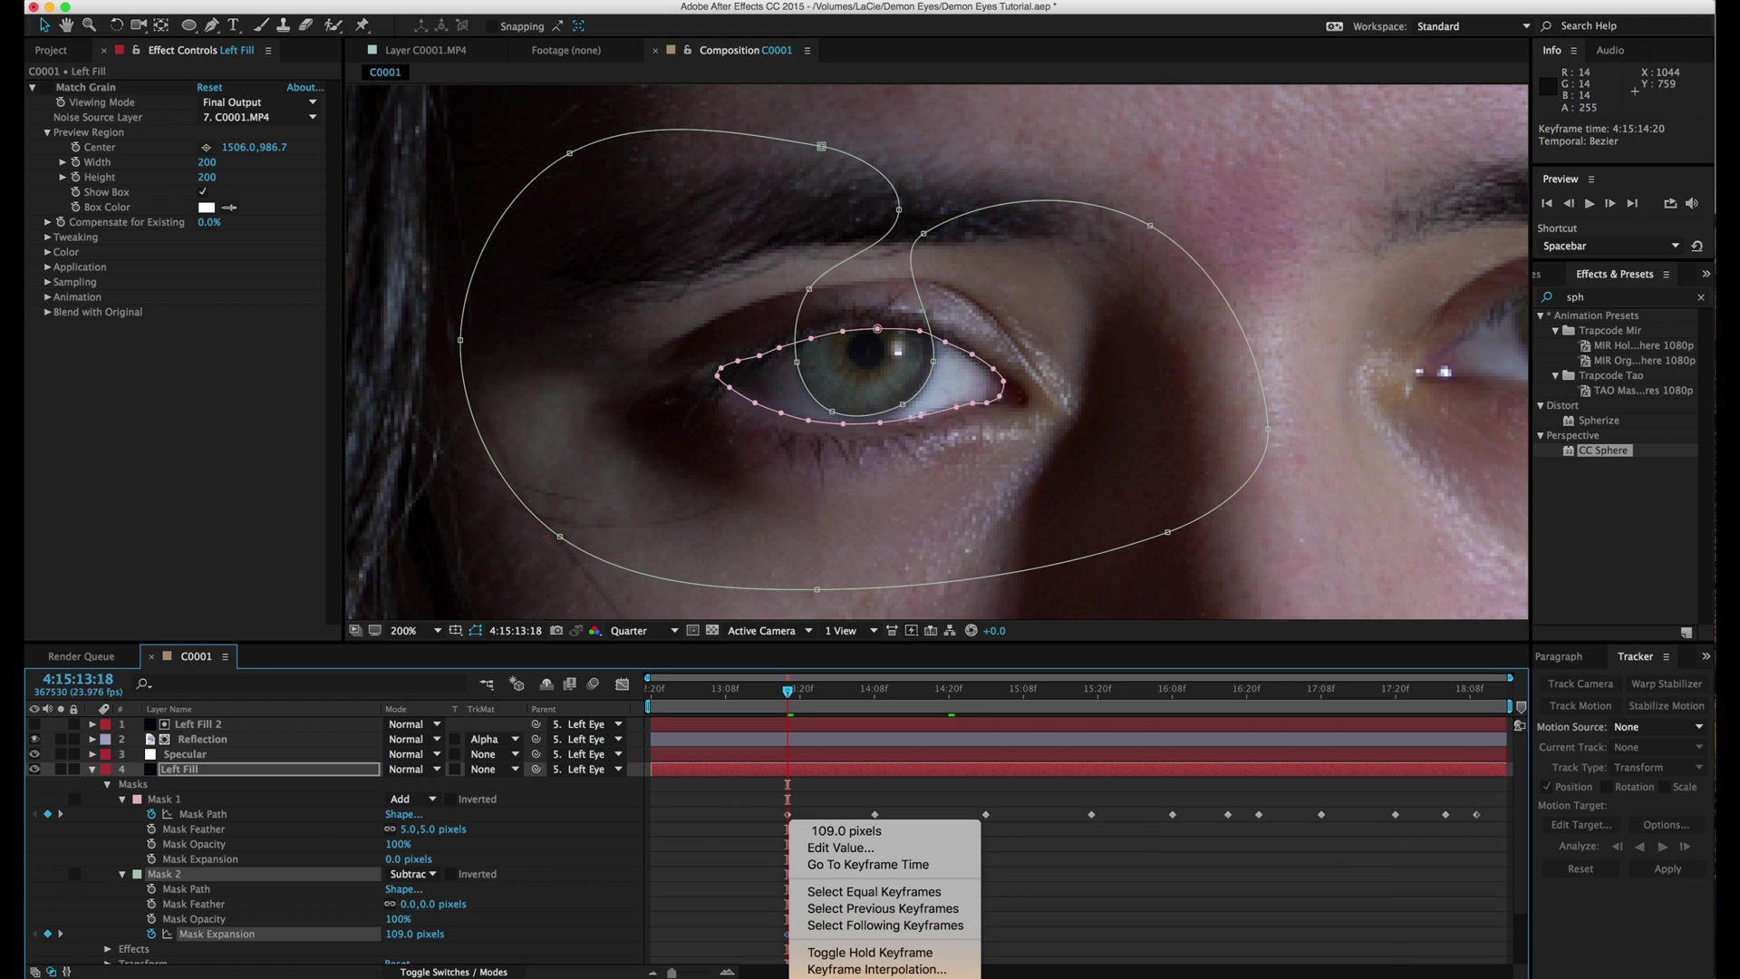
{"action": "mouse_move", "coordinate": [960, 975]}
{"action": "left_click", "coordinate": [839, 899]}
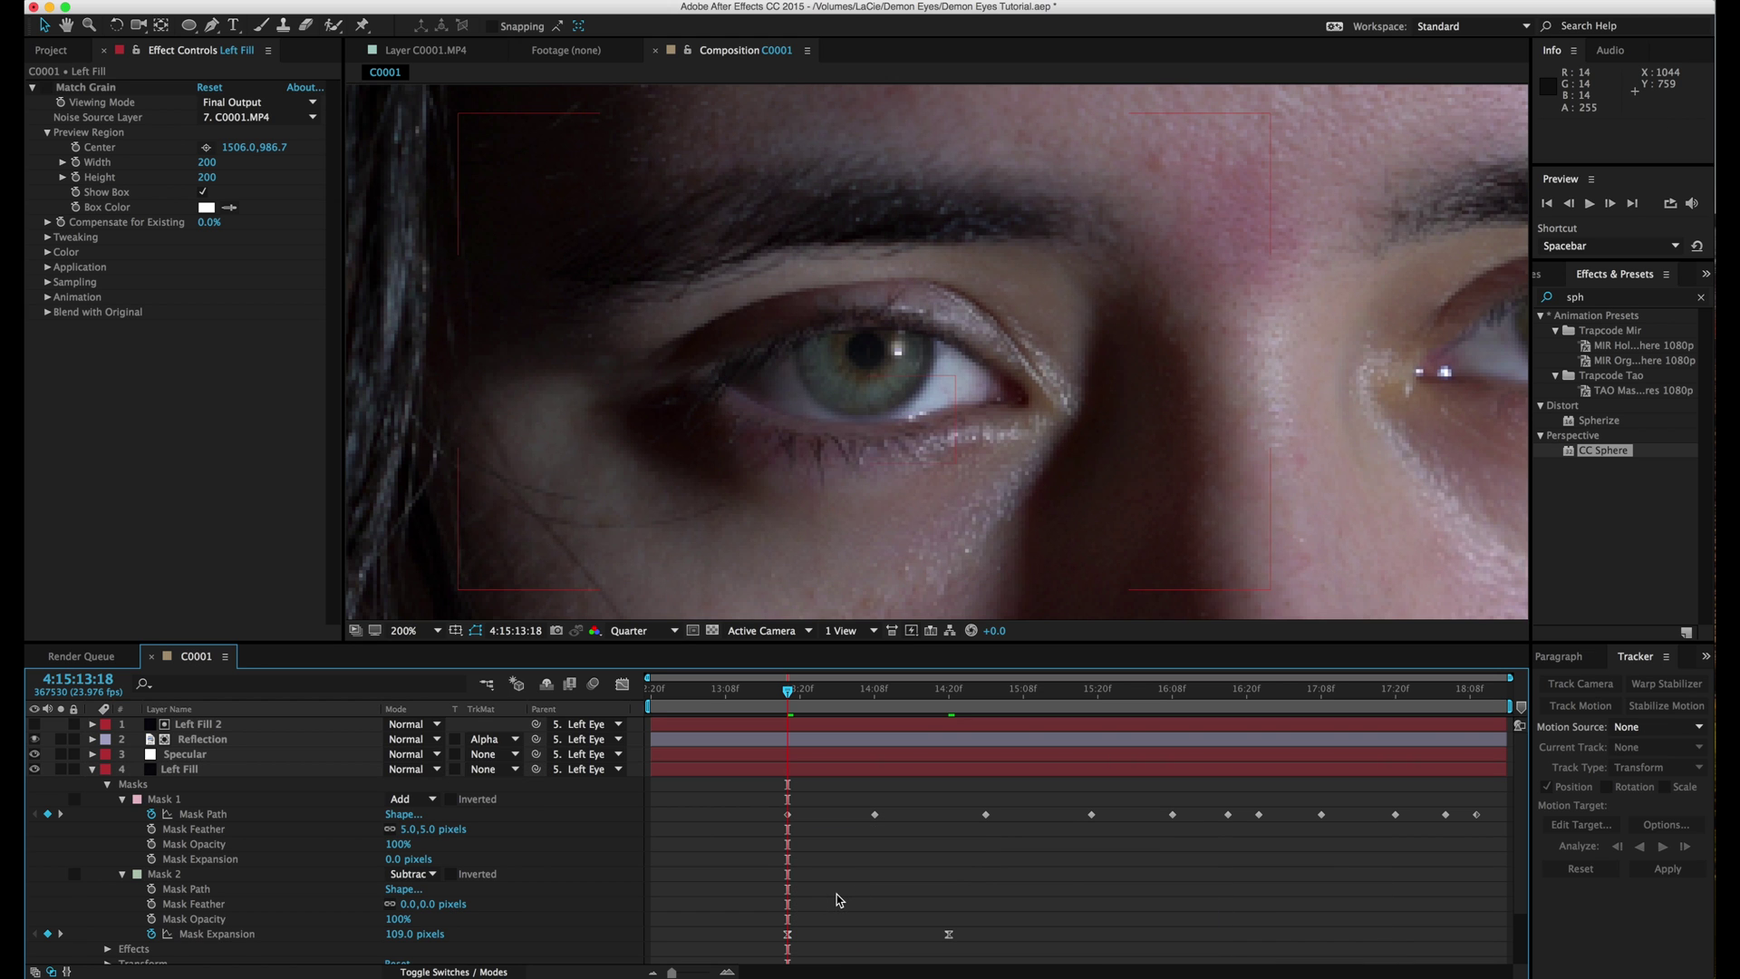
{"action": "key", "text": "super+s"}
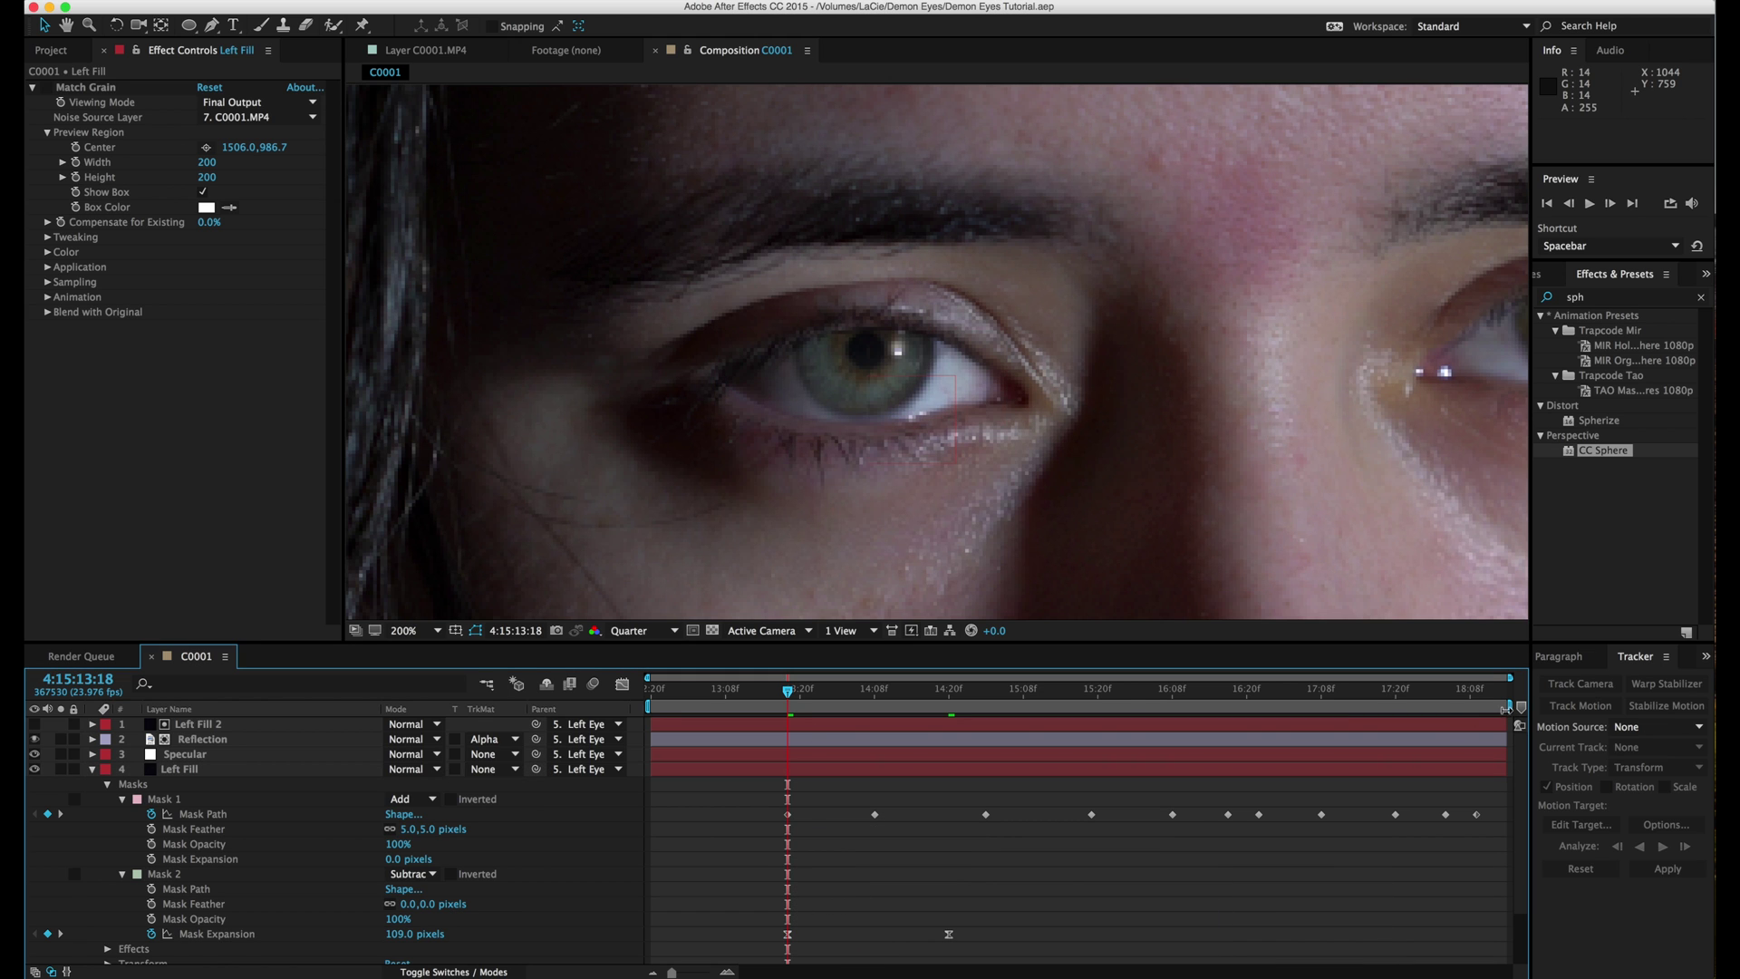
Trim the work area to 4:15:13:16 through 4:15:14:21, save the project and preview the mask animation.
{"action": "left_click_drag", "start_coordinate": [1510, 706], "coordinate": [962, 705]}
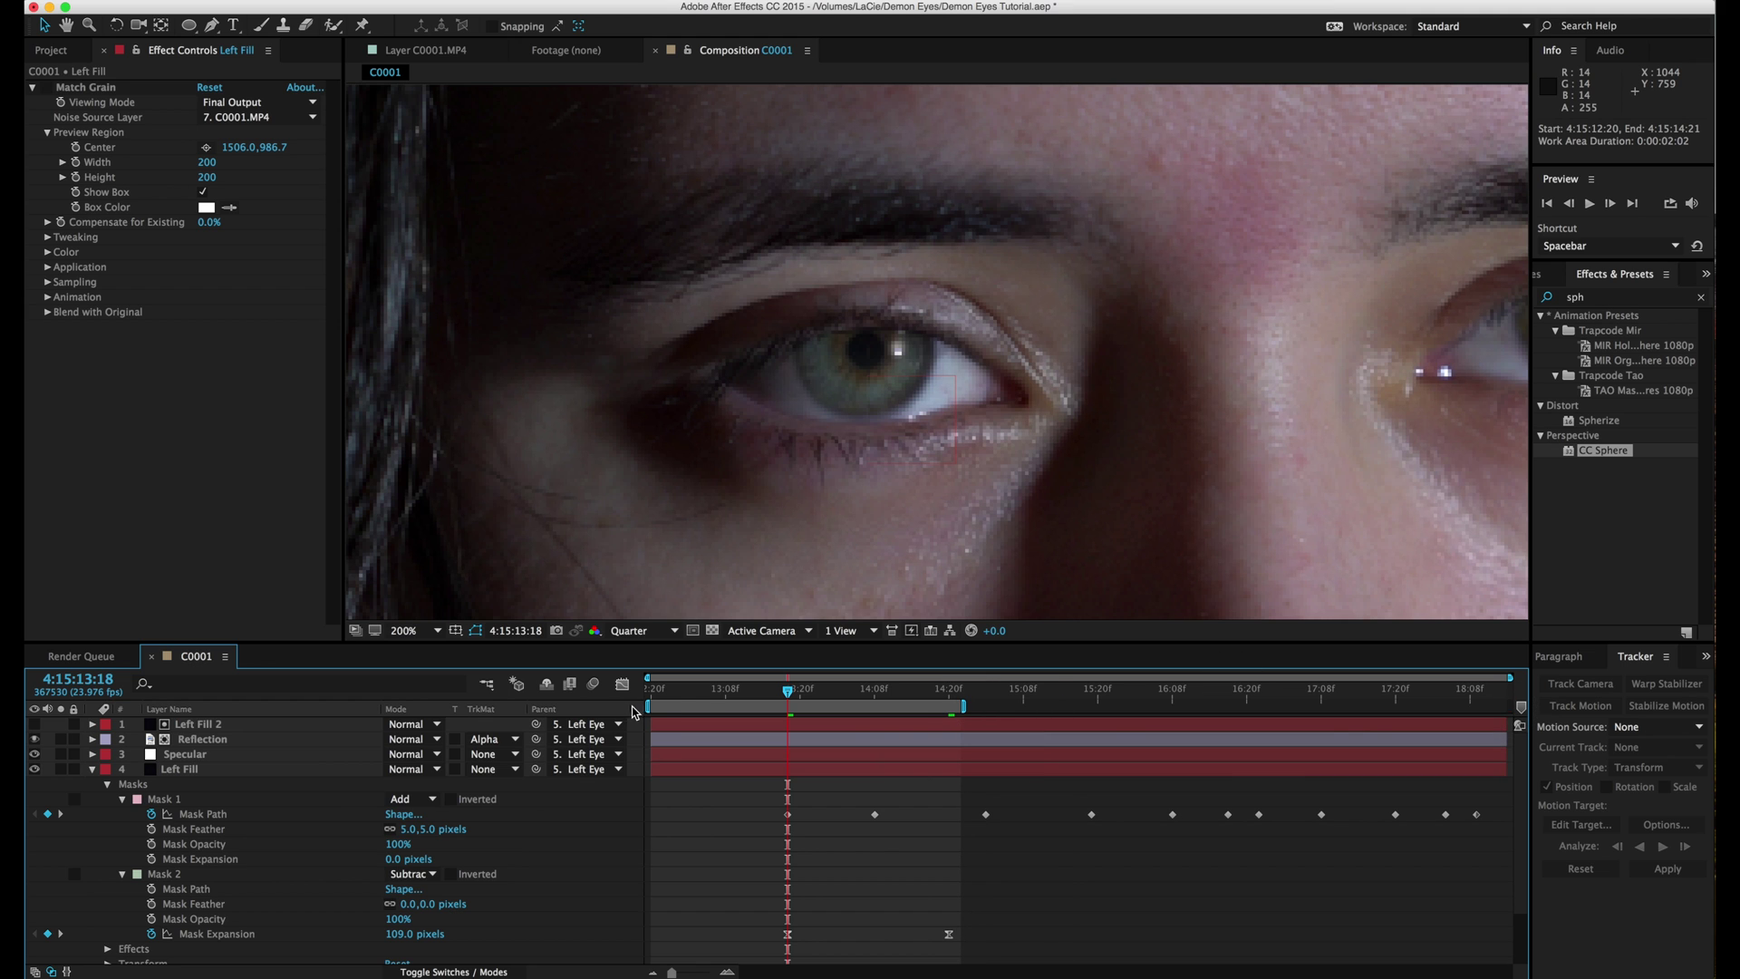
{"action": "left_click_drag", "start_coordinate": [652, 705], "coordinate": [776, 705]}
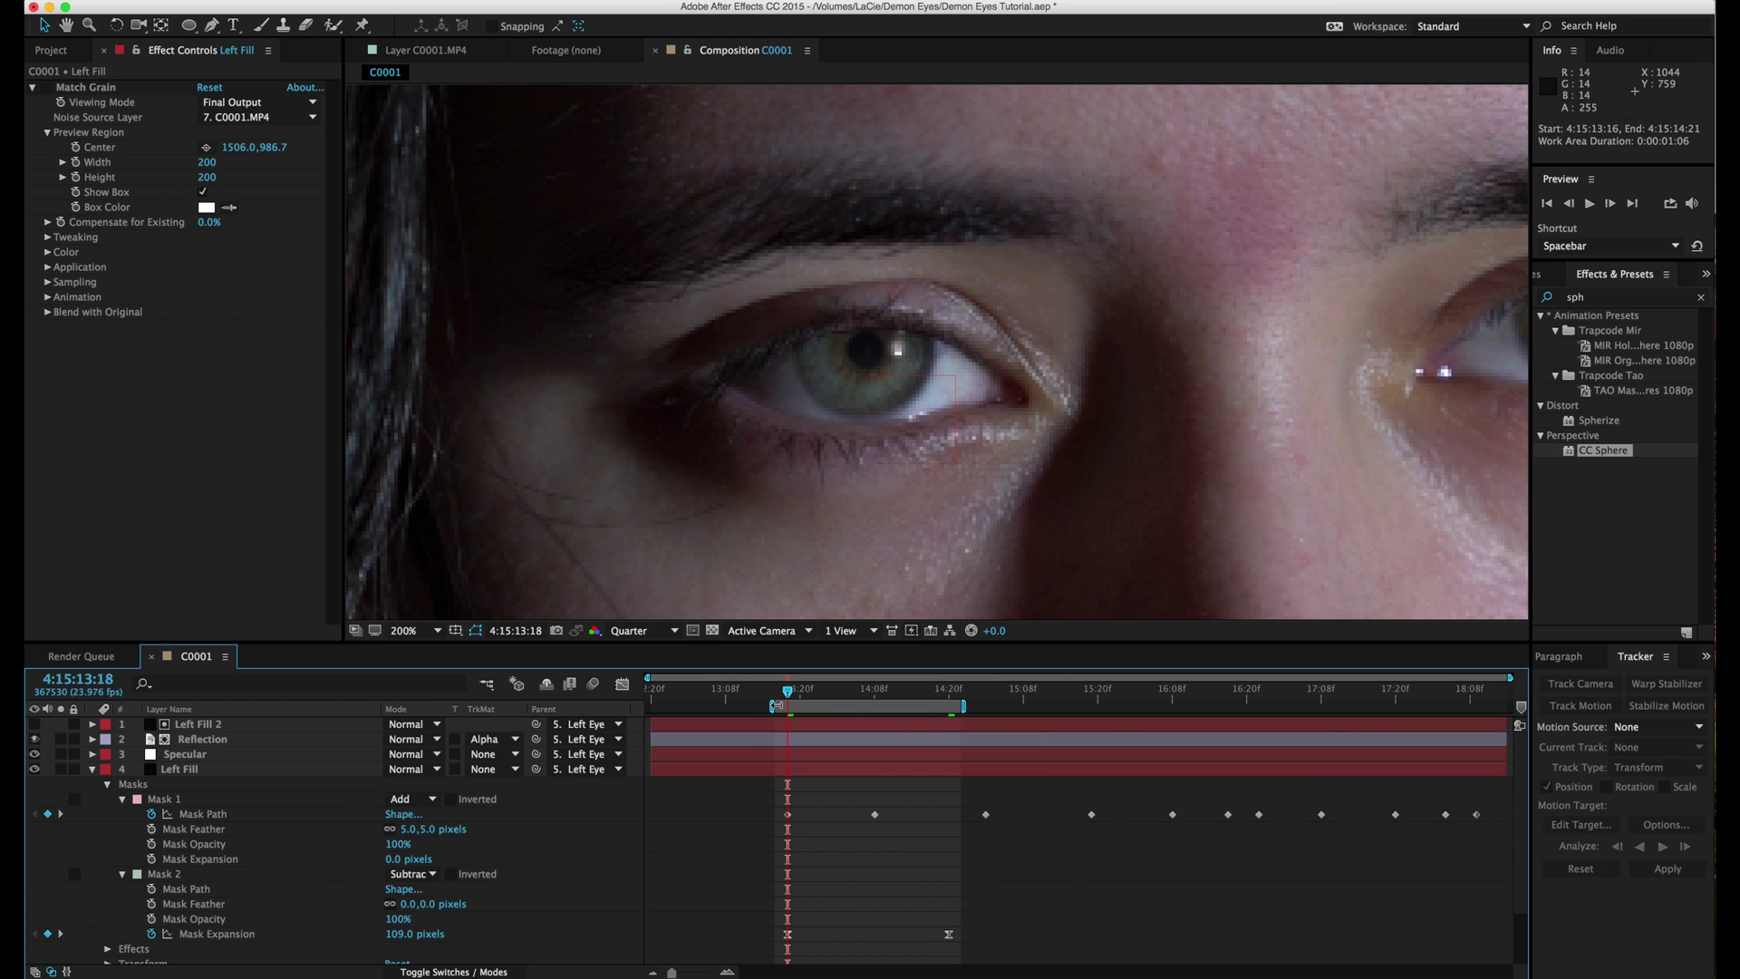
{"action": "key", "text": "super+s"}
{"action": "key", "text": "space"}
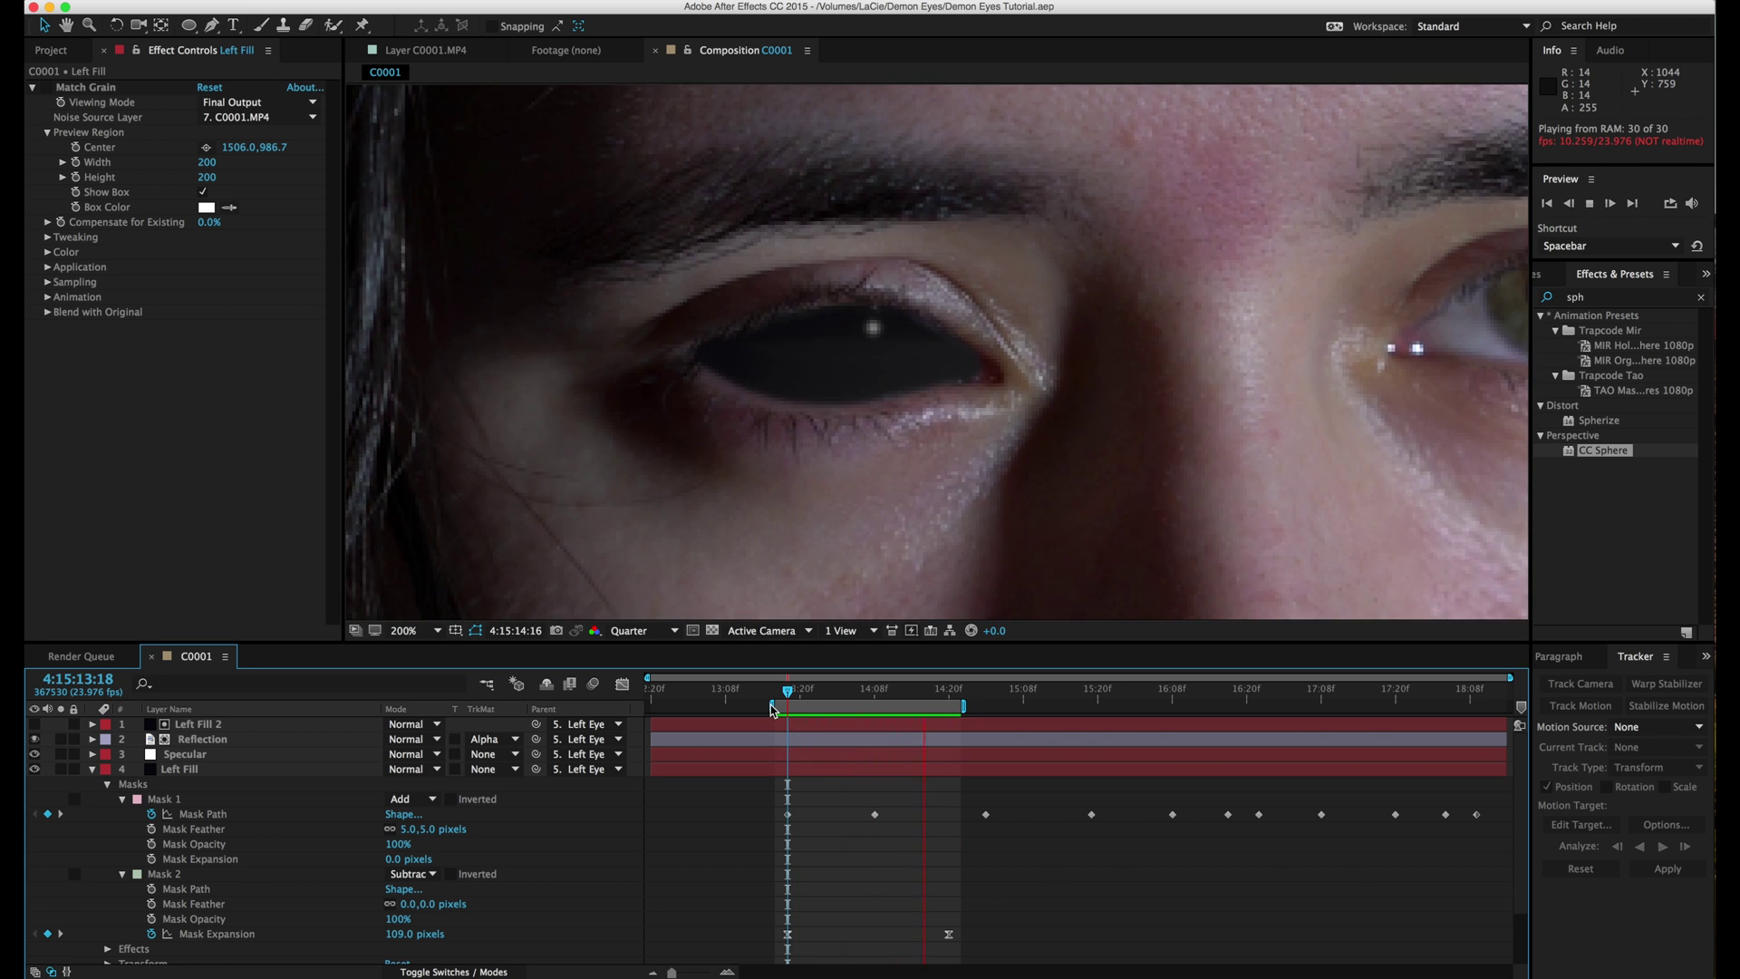
{"action": "key", "text": "space"}
Reshape Left Fill's Mask 2 by moving two vertices above the iris to overlap the path's gap, and check the spread.
{"action": "left_click_drag", "start_coordinate": [876, 694], "coordinate": [787, 693]}
{"action": "left_click", "coordinate": [918, 228]}
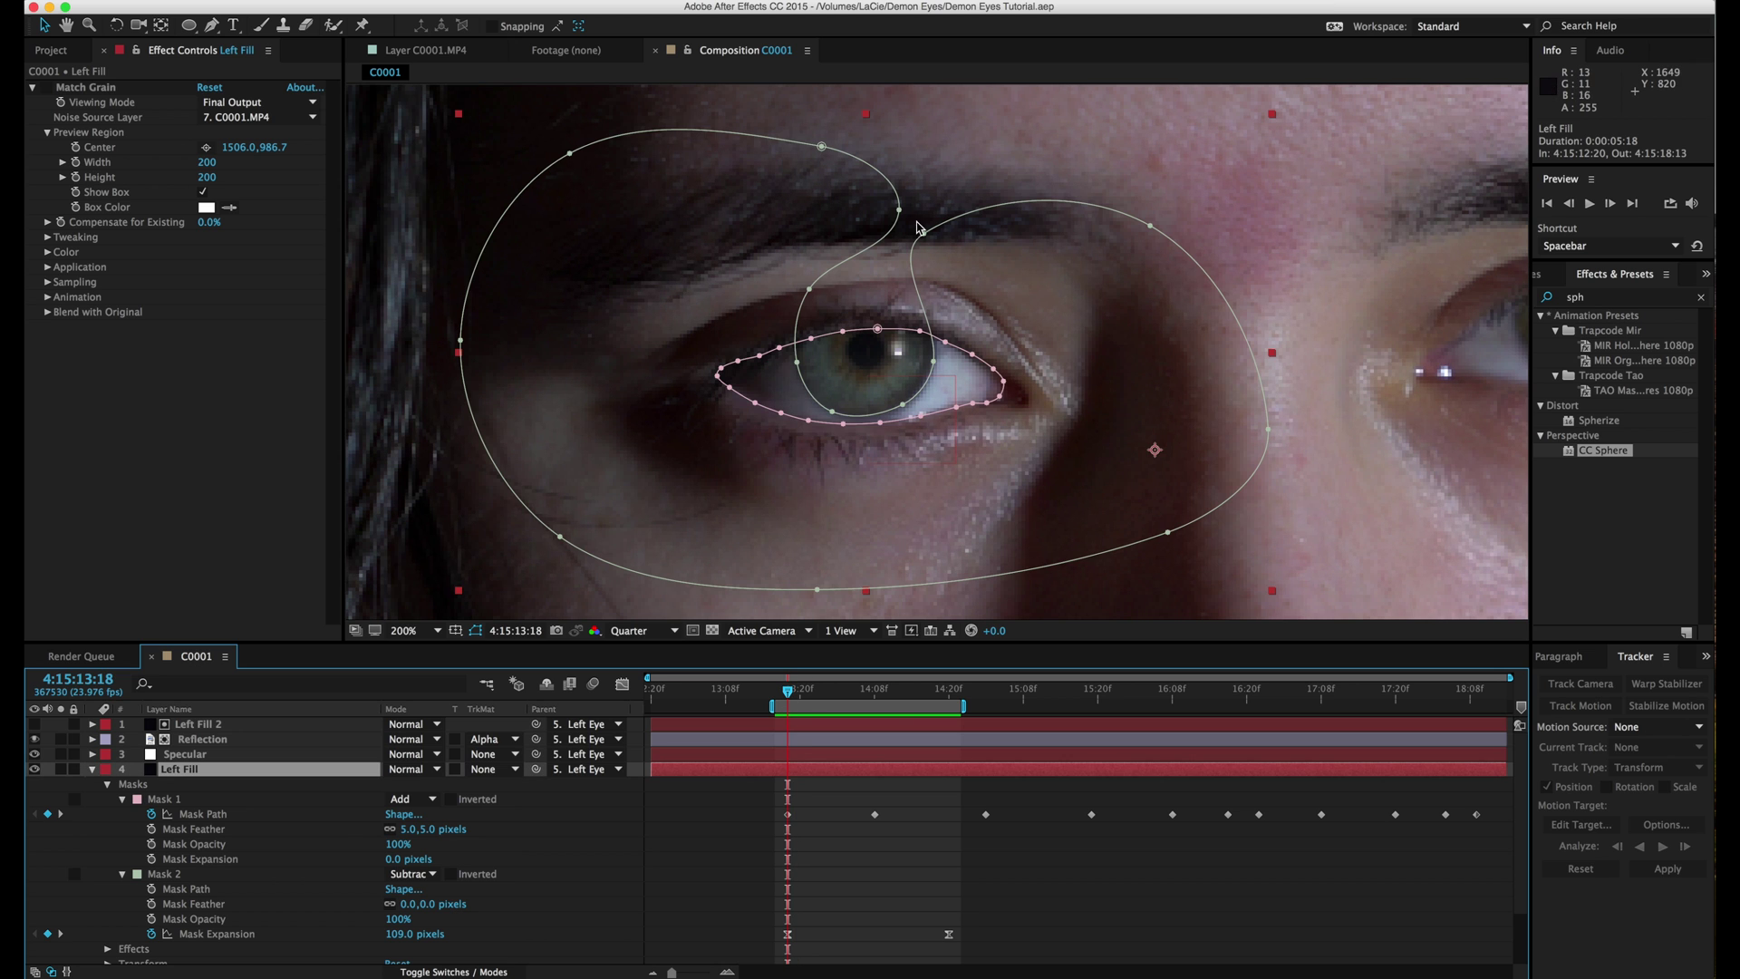
{"action": "left_click_drag", "start_coordinate": [902, 212], "coordinate": [963, 257]}
{"action": "mouse_move", "coordinate": [805, 295]}
{"action": "left_mouse_down"}
{"action": "mouse_move", "coordinate": [799, 276]}
{"action": "mouse_move", "coordinate": [838, 285]}
{"action": "mouse_move", "coordinate": [823, 291]}
{"action": "left_mouse_up"}
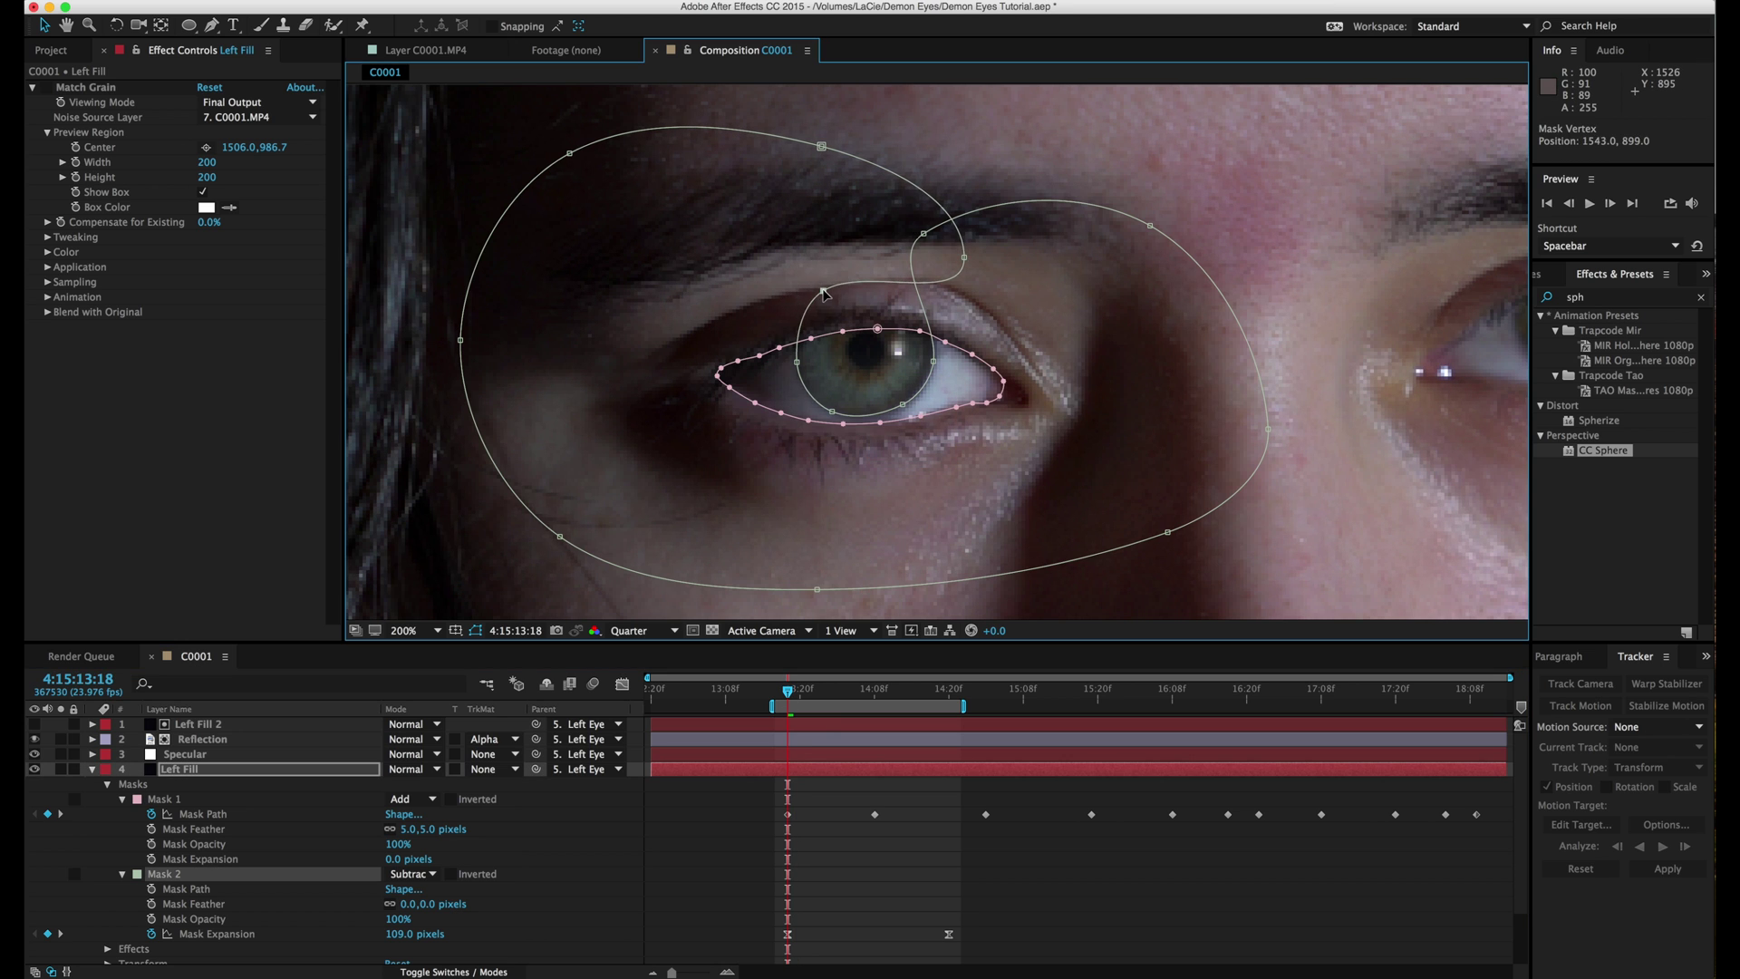
{"action": "left_click", "coordinate": [810, 786]}
{"action": "left_click", "coordinate": [812, 698]}
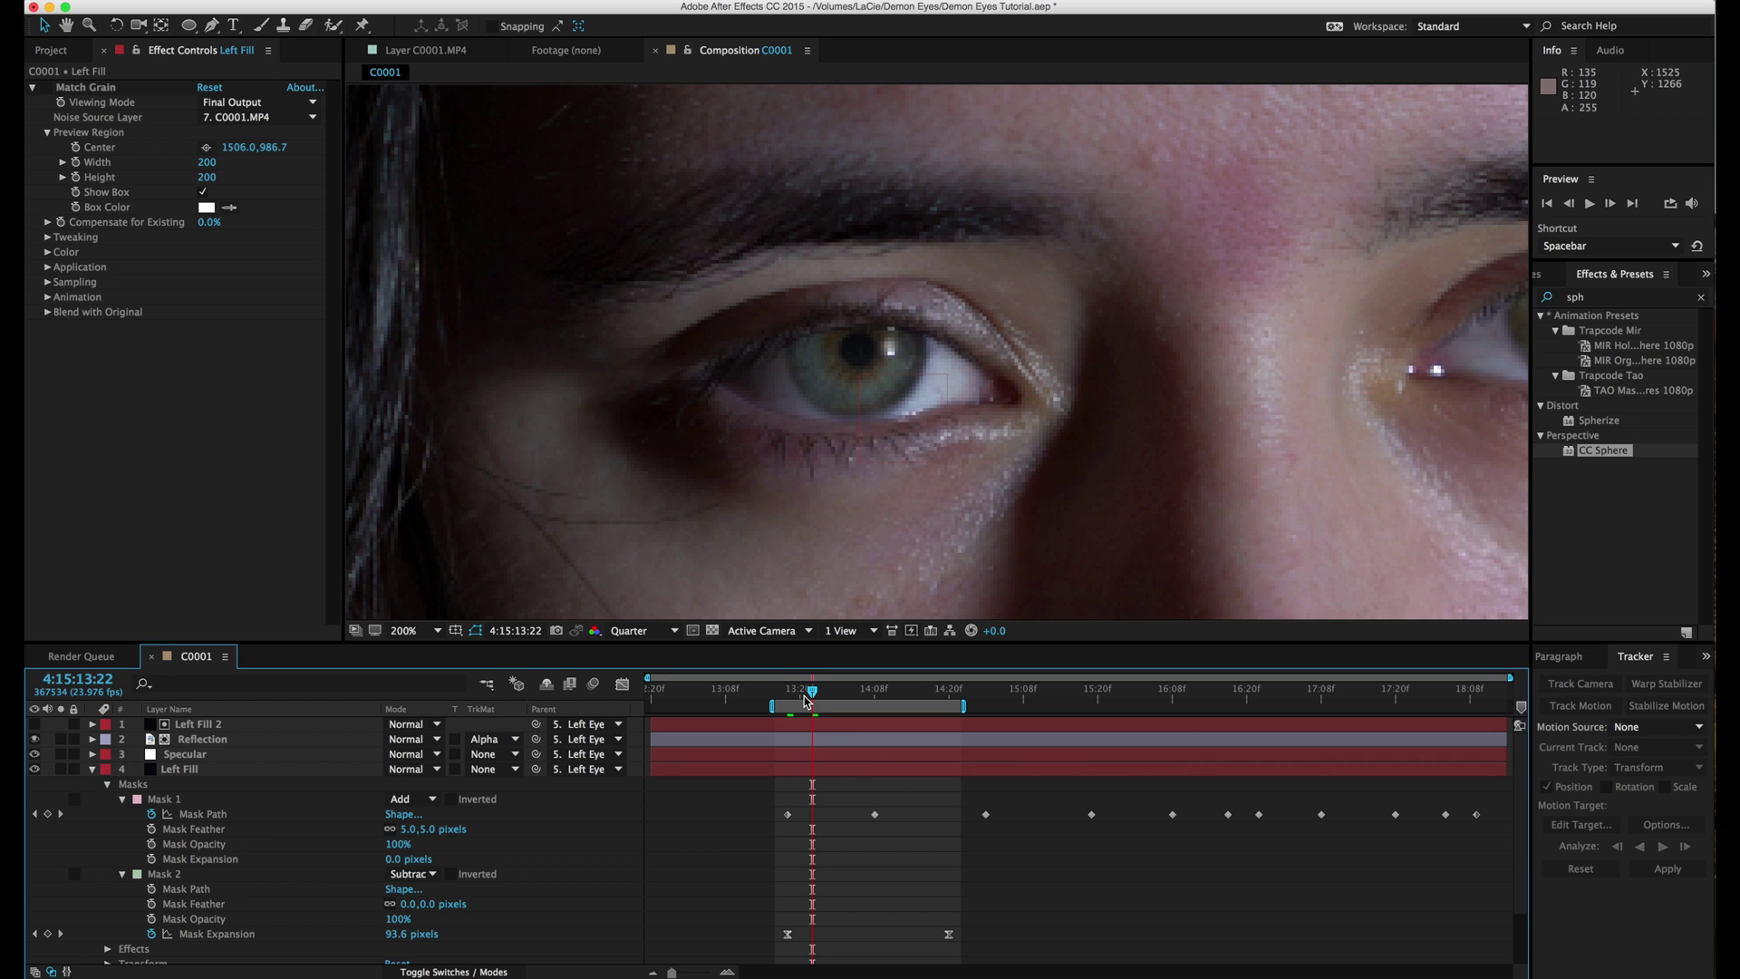
{"action": "left_click_drag", "start_coordinate": [807, 702], "coordinate": [843, 704]}
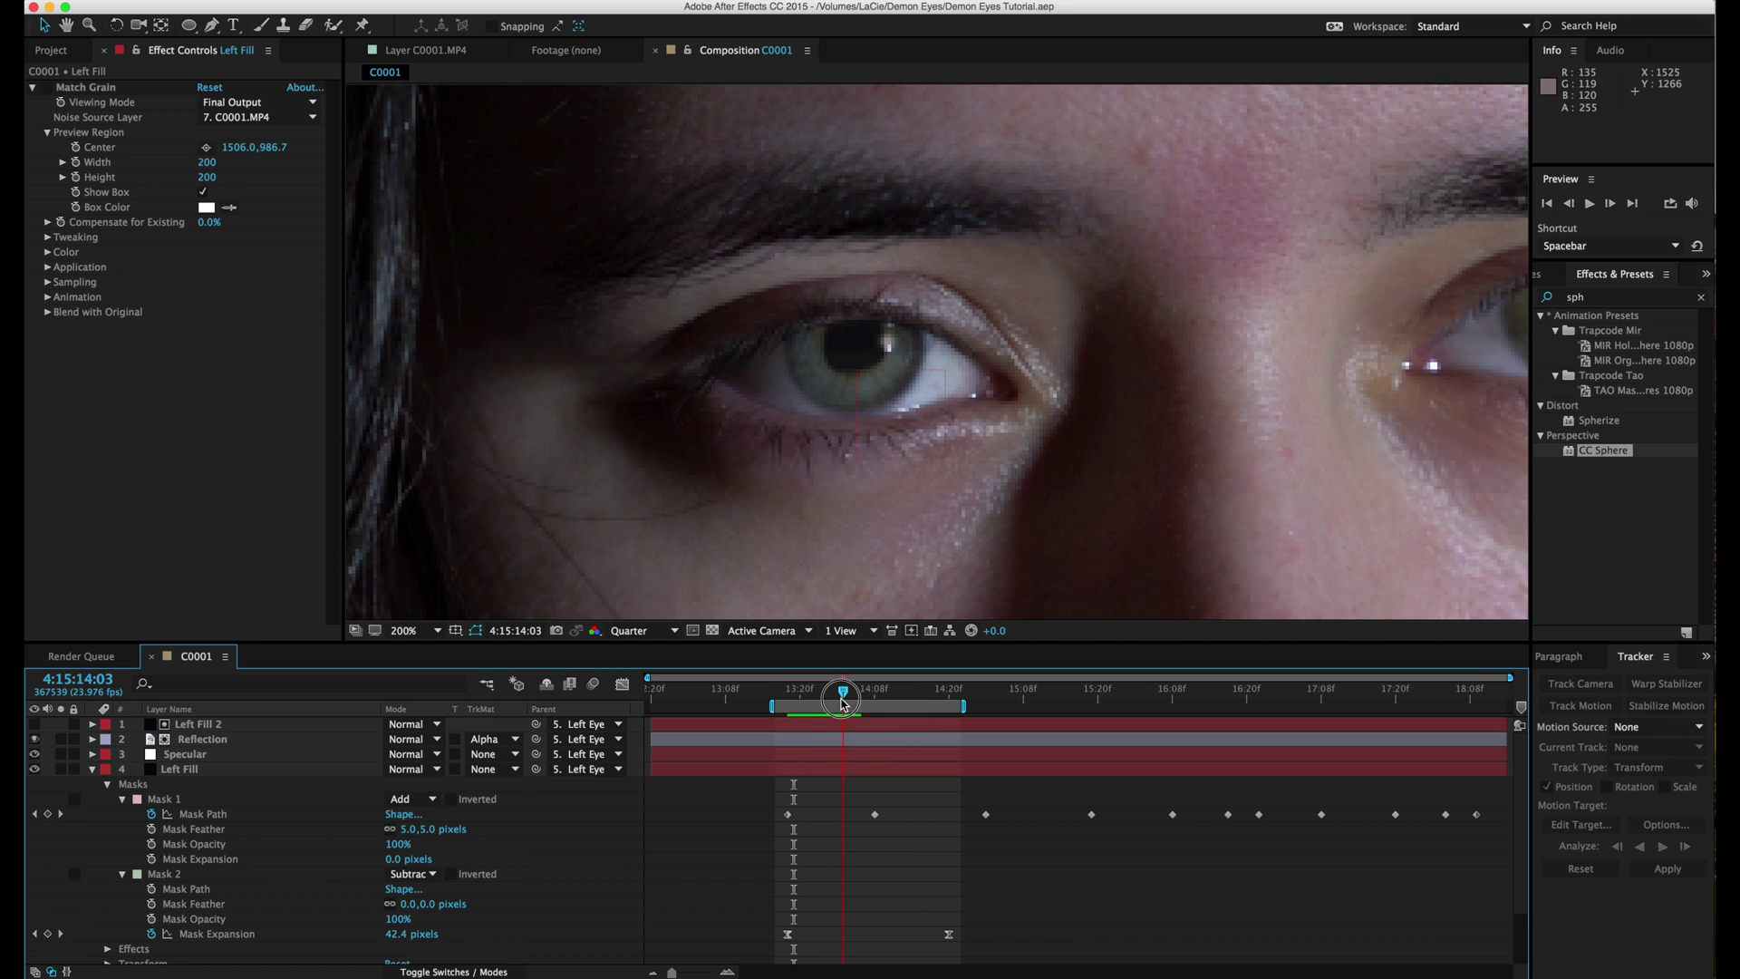
Keyframe Specular's Opacity at 100% at 4:15:14:03 and 0% just after the first Mask Expansion keyframe, and save the project.
{"action": "left_click", "coordinate": [191, 754]}
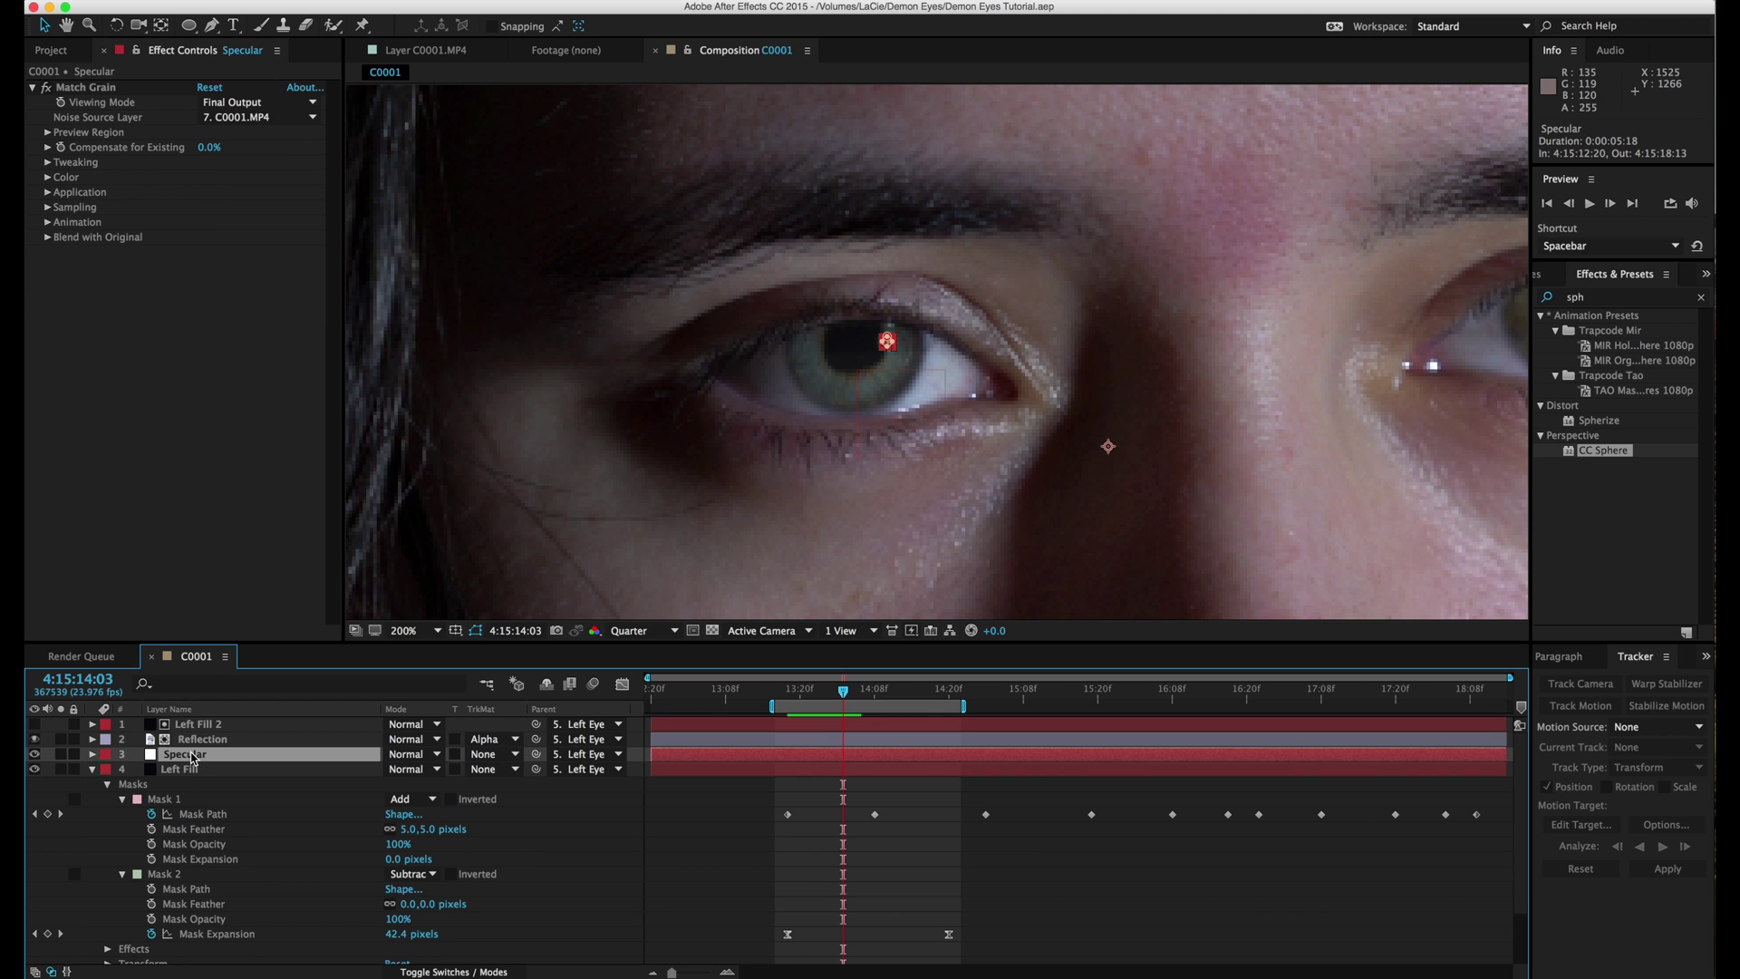
{"action": "key", "text": "t"}
{"action": "left_click", "coordinate": [137, 769]}
{"action": "mouse_move", "coordinate": [806, 699]}
{"action": "left_mouse_down"}
{"action": "mouse_move", "coordinate": [831, 700]}
{"action": "mouse_move", "coordinate": [794, 700]}
{"action": "left_mouse_up"}
{"action": "left_click", "coordinate": [398, 769]}
{"action": "type", "text": "0"}
{"action": "key", "text": "Return"}
{"action": "key", "text": "super+s"}
{"action": "left_click_drag", "start_coordinate": [794, 692], "coordinate": [852, 704]}
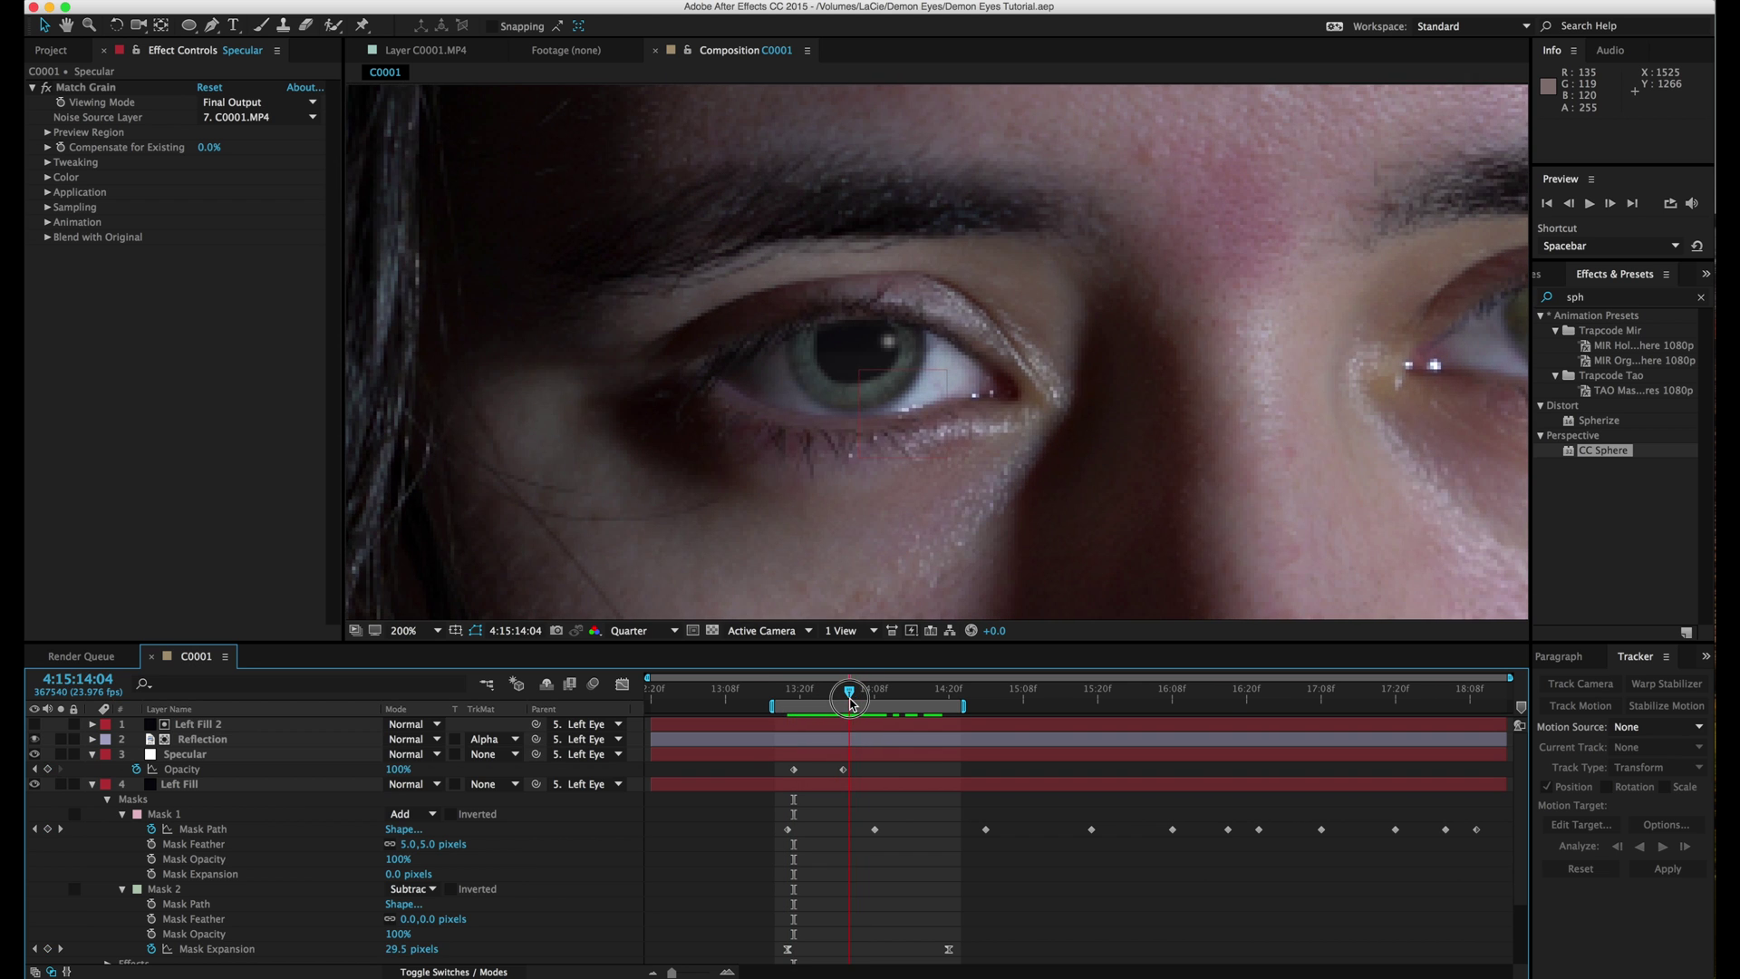
Search the effects for "edge" and apply Roughen Edges to the Left Fill layer.
{"action": "left_click", "coordinate": [1701, 297]}
{"action": "left_click", "coordinate": [1615, 295]}
{"action": "type", "text": "edge"}
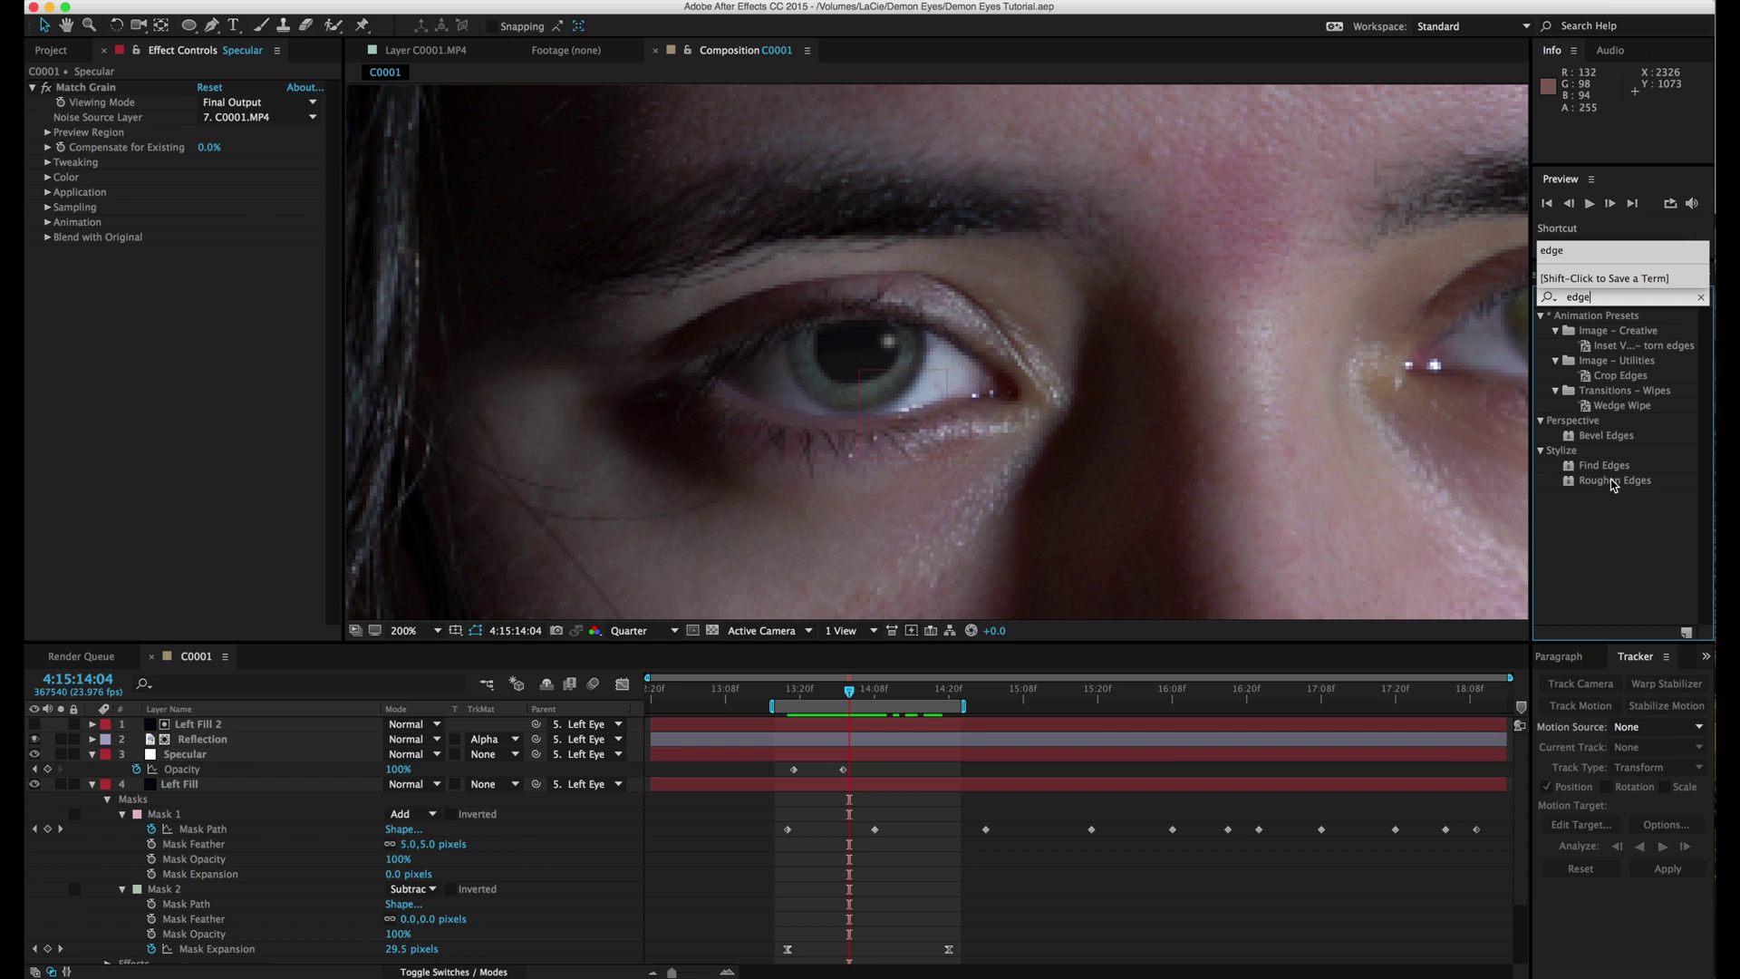
{"action": "key", "text": "Return"}
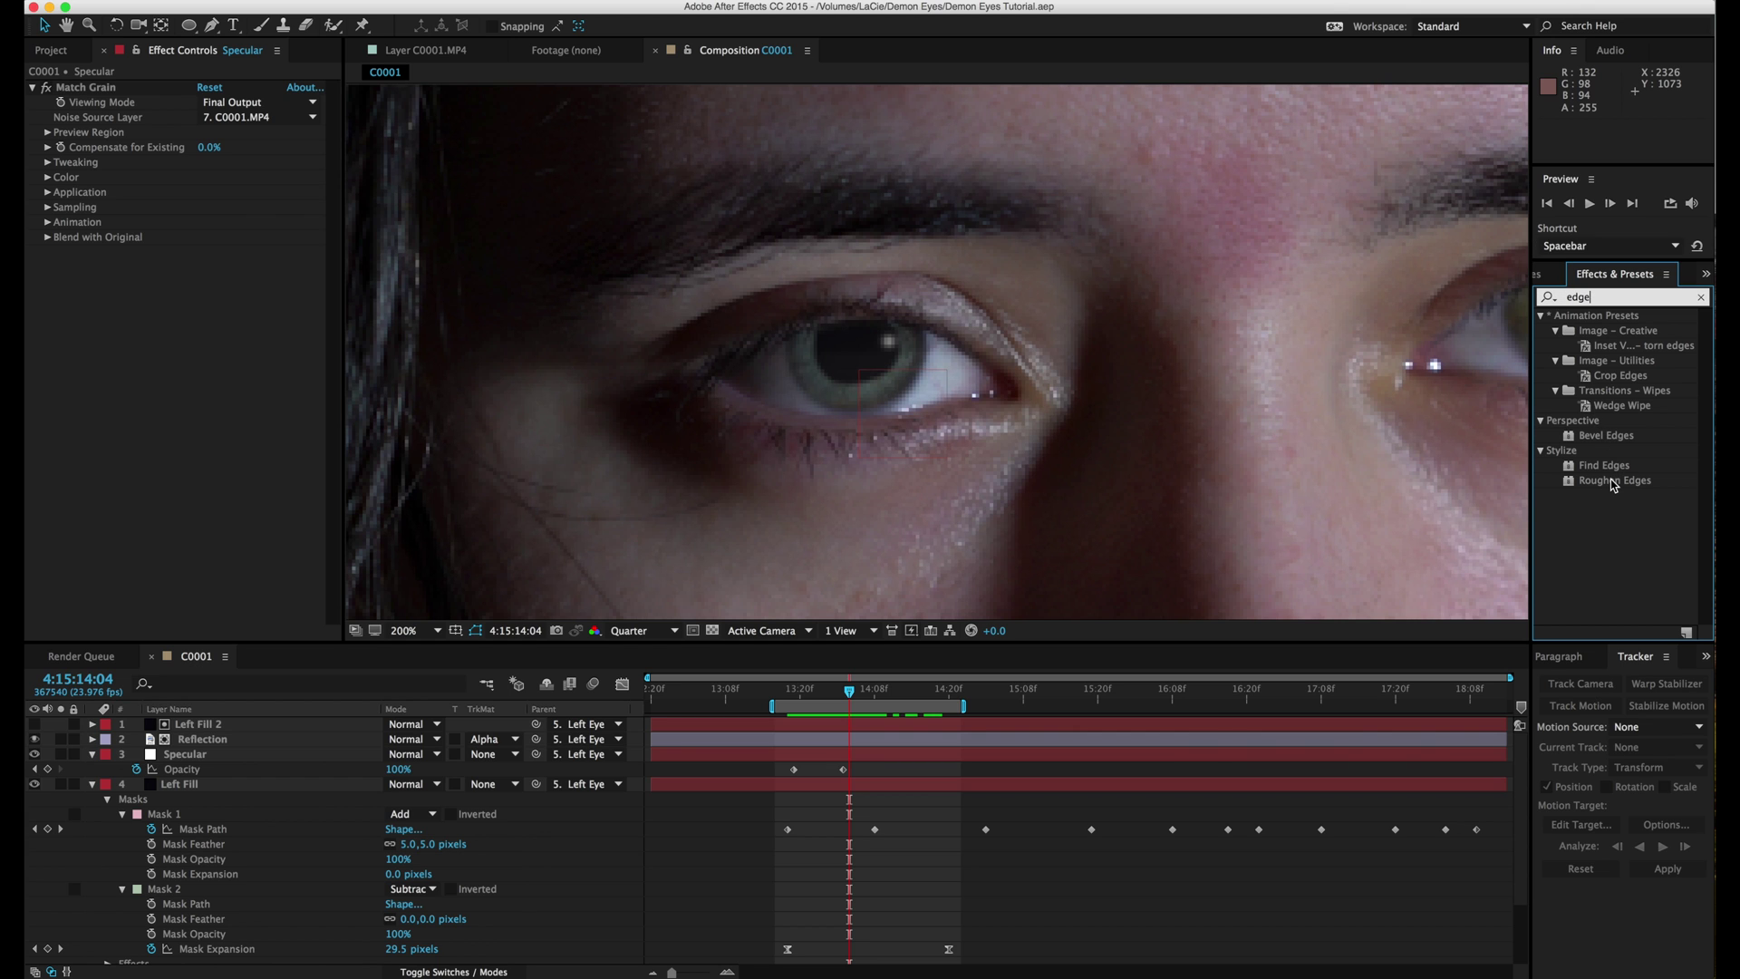
{"action": "left_click_drag", "start_coordinate": [1620, 486], "coordinate": [979, 785]}
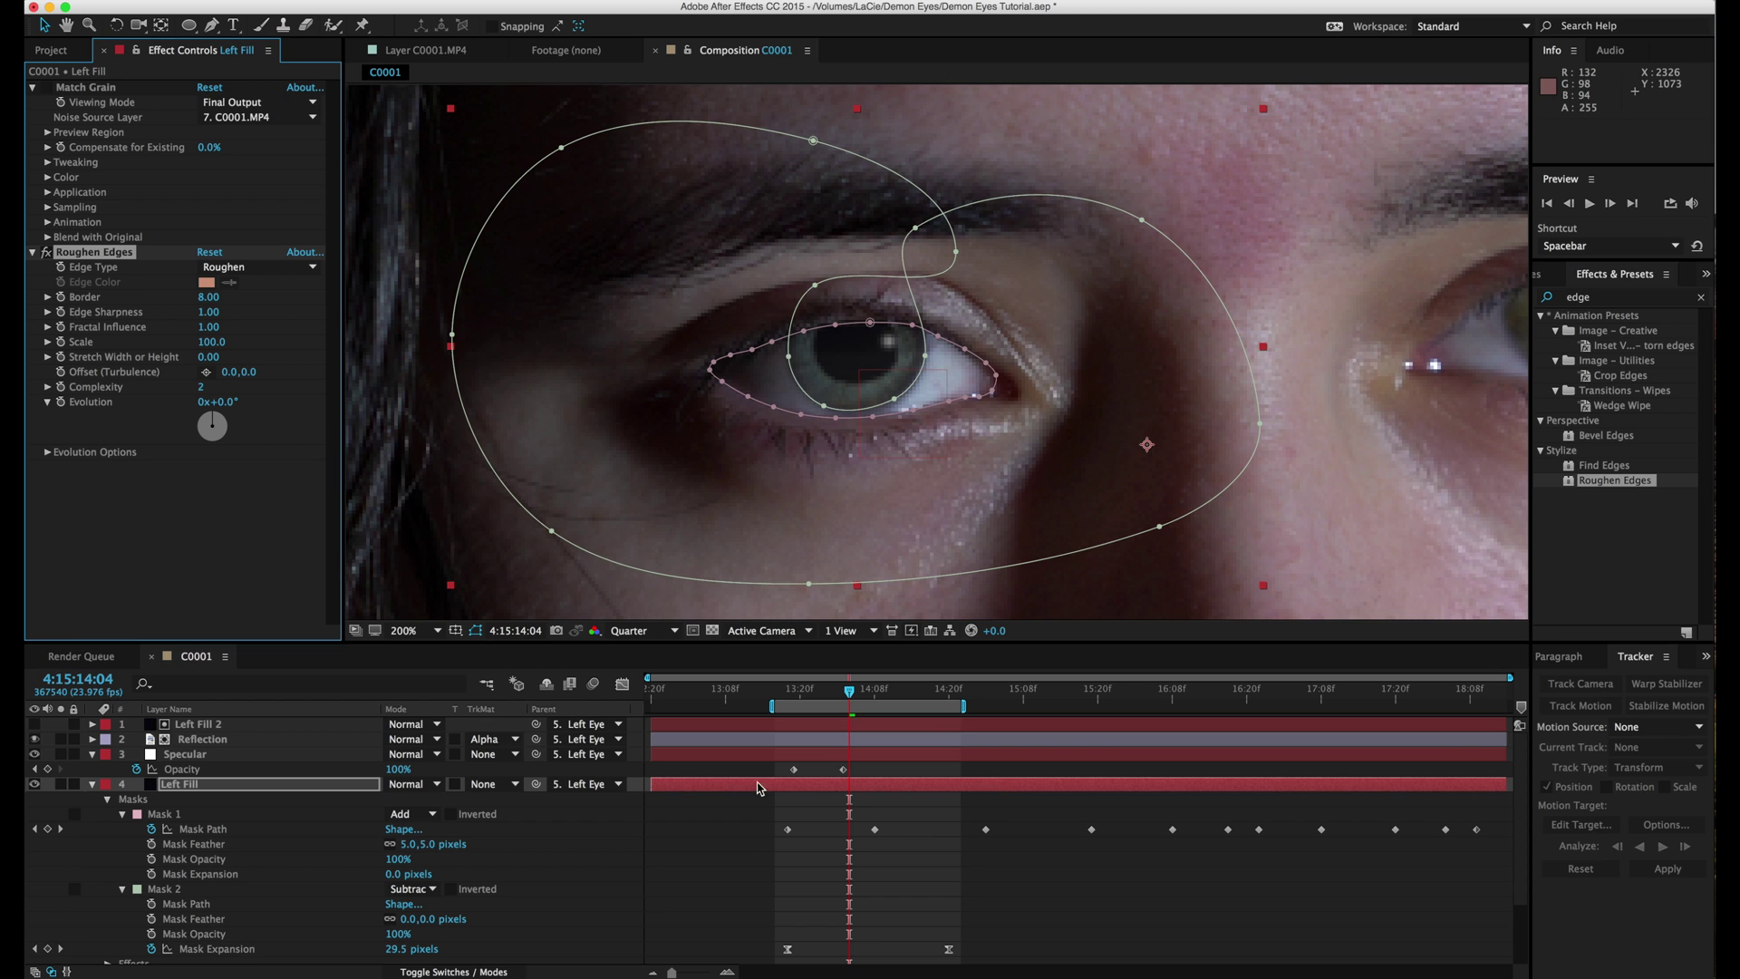
Set the Roughen Edges Complexity to 5 and Border to 68.90, and scrub through the spread to check the edges.
{"action": "left_click_drag", "start_coordinate": [211, 385], "coordinate": [213, 392]}
{"action": "left_click", "coordinate": [210, 388]}
{"action": "type", "text": "5"}
{"action": "key", "text": "Return"}
{"action": "left_click_drag", "start_coordinate": [207, 306], "coordinate": [738, 297]}
{"action": "left_click", "coordinate": [870, 693]}
{"action": "left_click_drag", "start_coordinate": [870, 692], "coordinate": [943, 695]}
{"action": "left_click", "coordinate": [914, 863]}
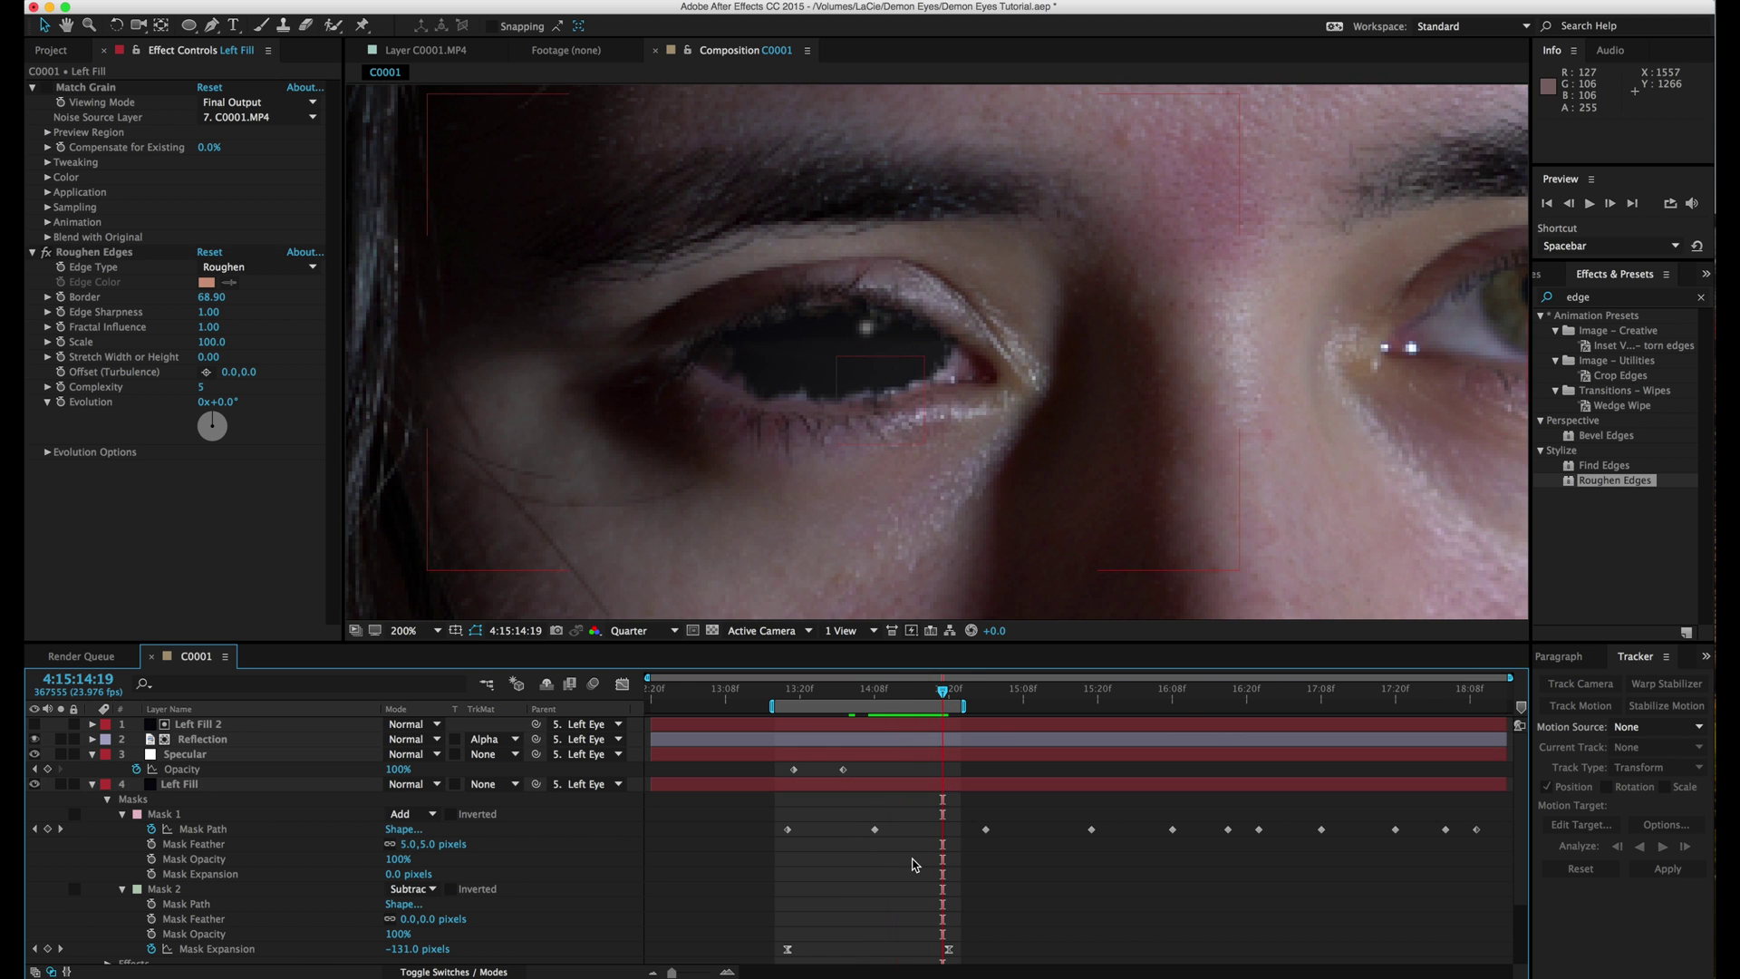
{"action": "left_click_drag", "start_coordinate": [939, 694], "coordinate": [865, 694]}
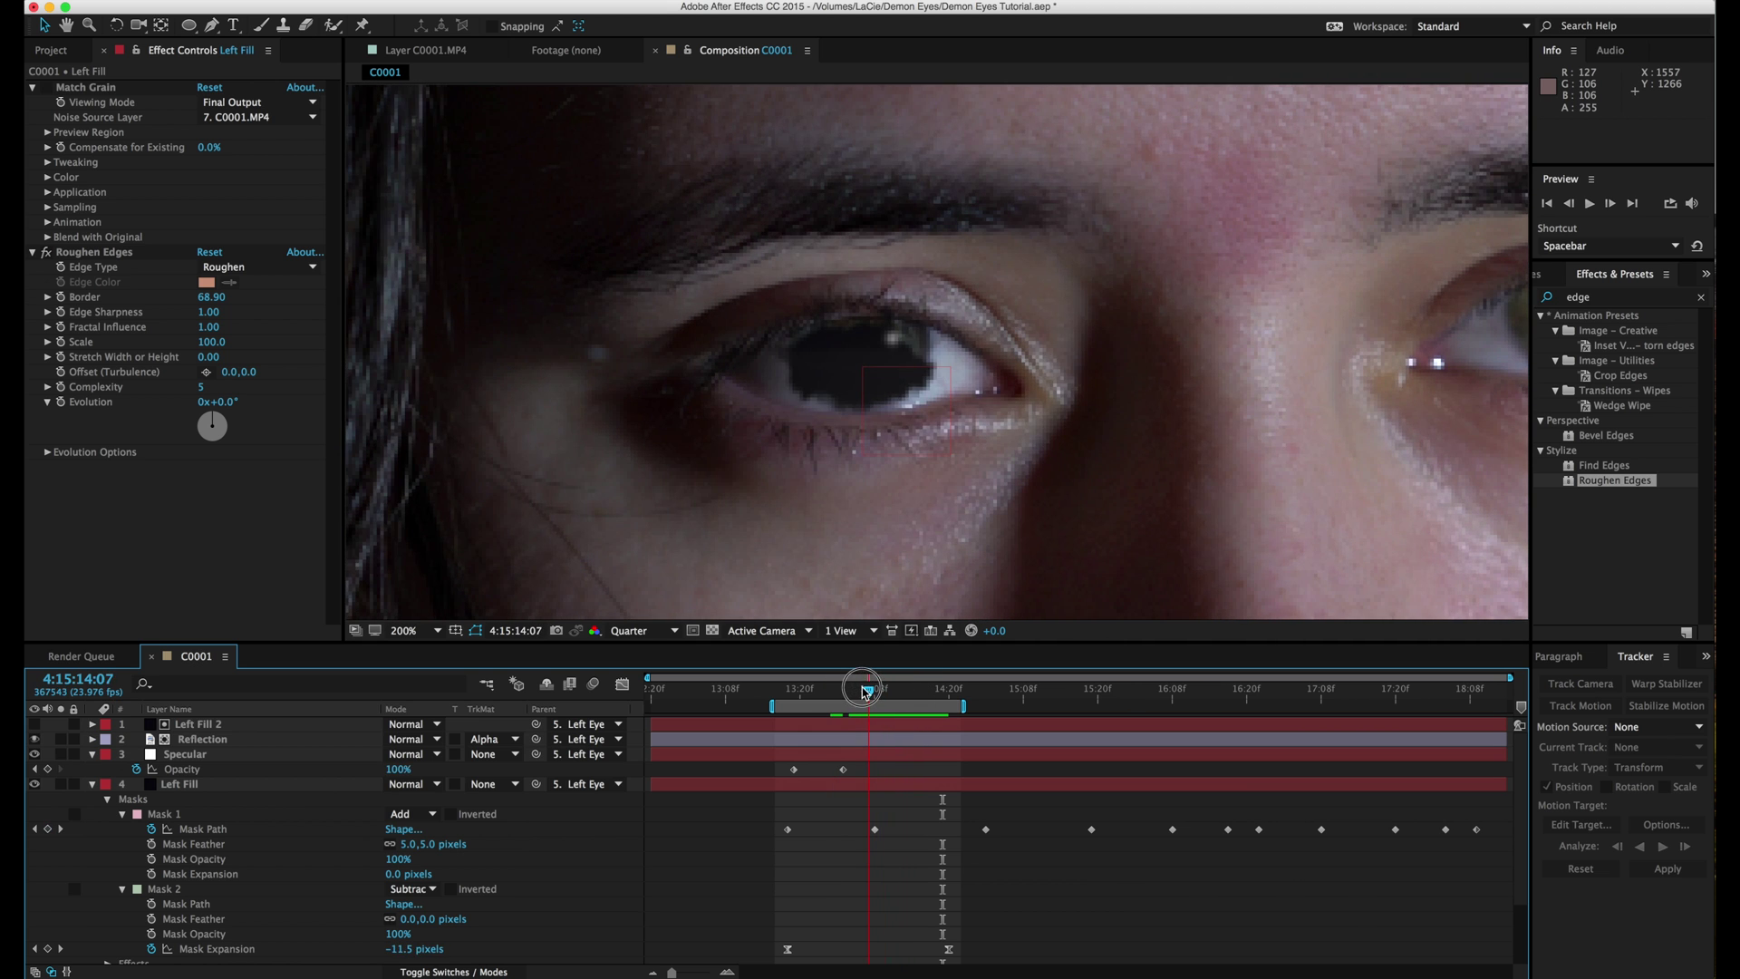
Set the Roughen Edges Border to 93.40 while viewing at Full resolution, and return the preview resolution to Quarter.
{"action": "left_click", "coordinate": [639, 630]}
{"action": "left_click", "coordinate": [646, 675]}
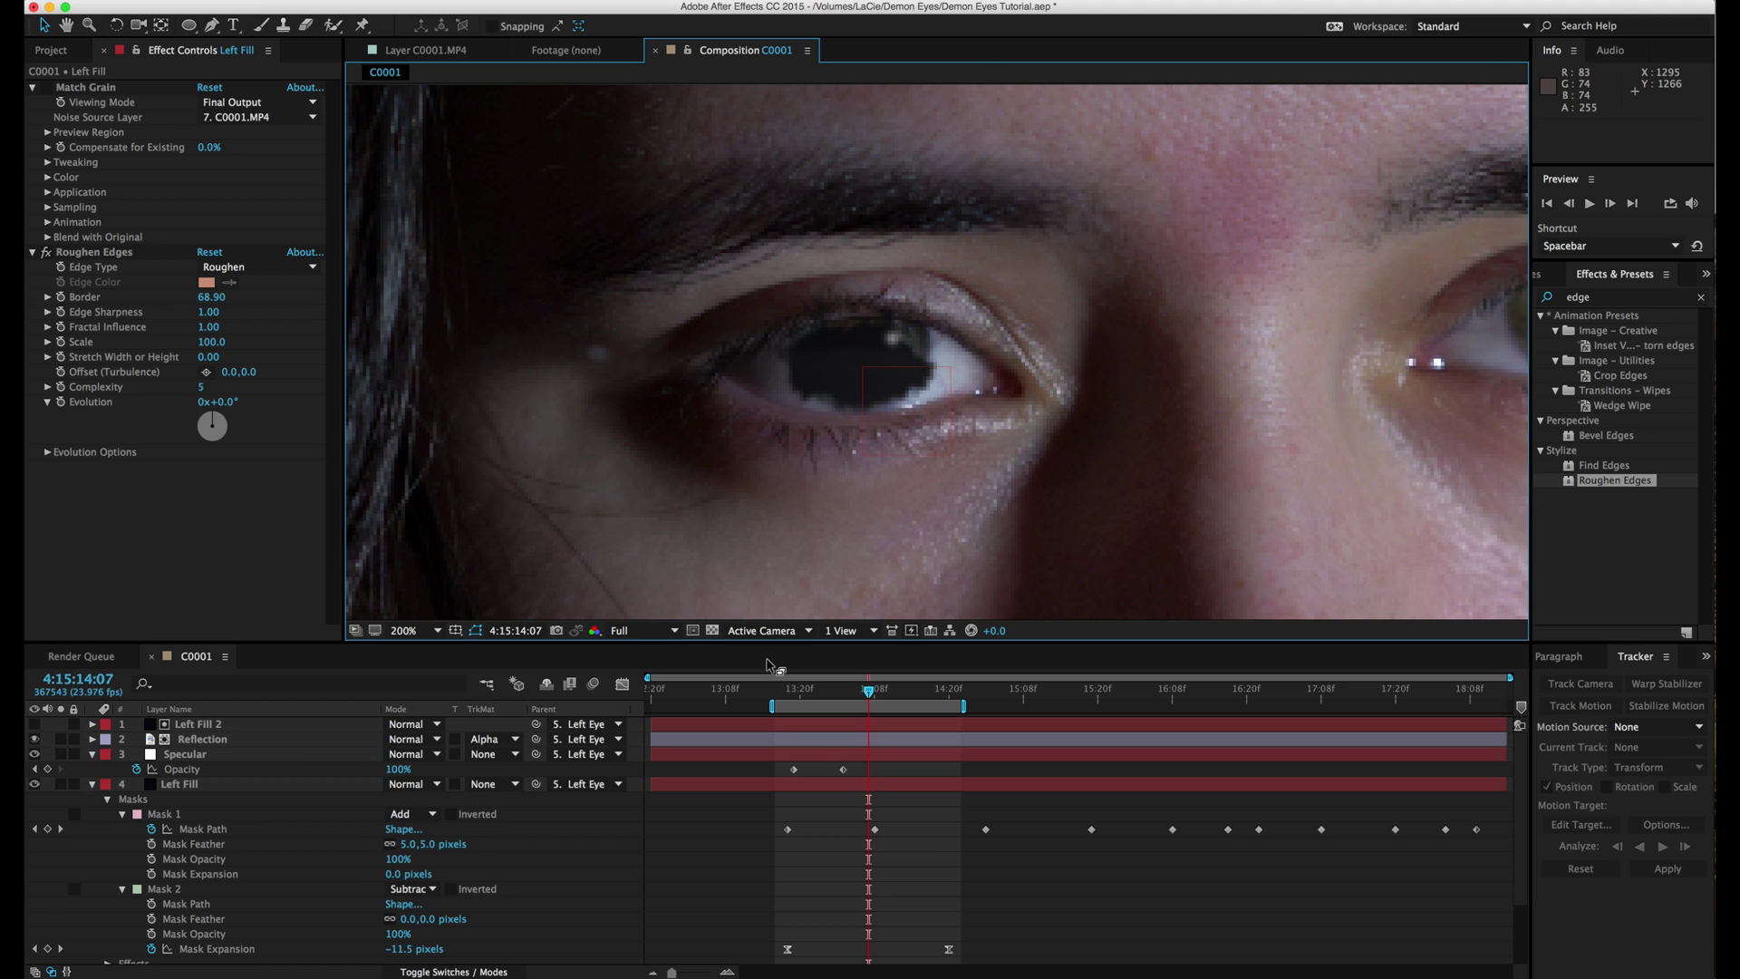
{"action": "left_click", "coordinate": [637, 634]}
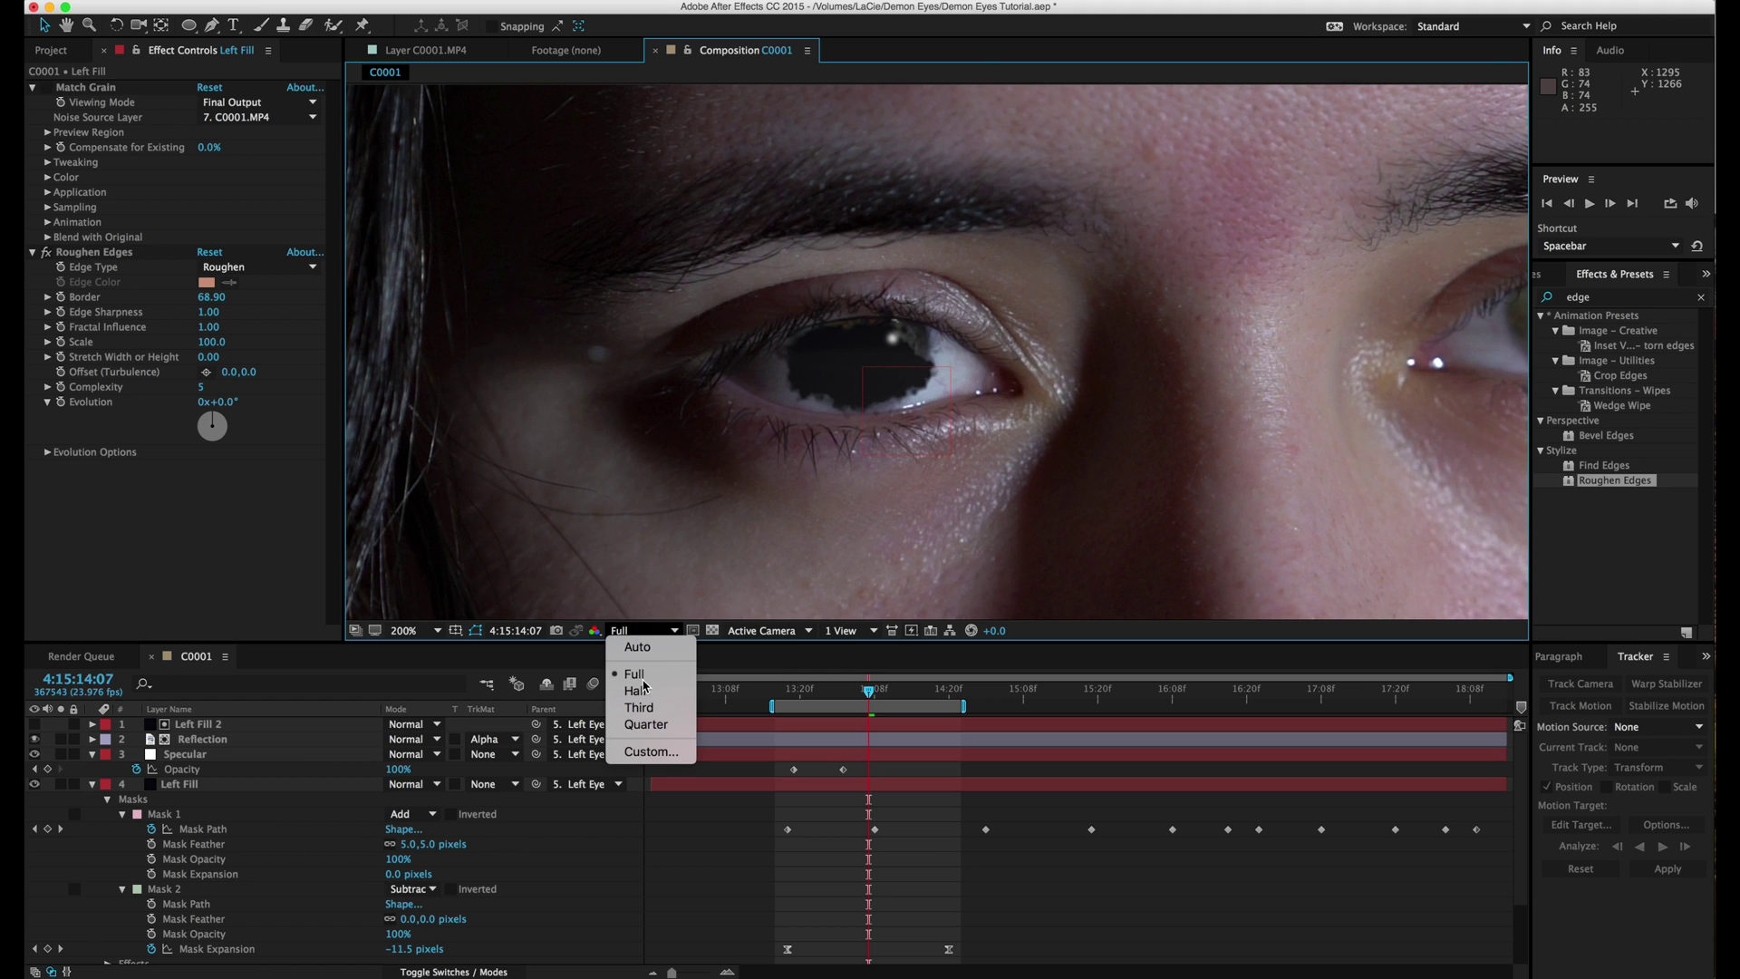
{"action": "left_click", "coordinate": [635, 632]}
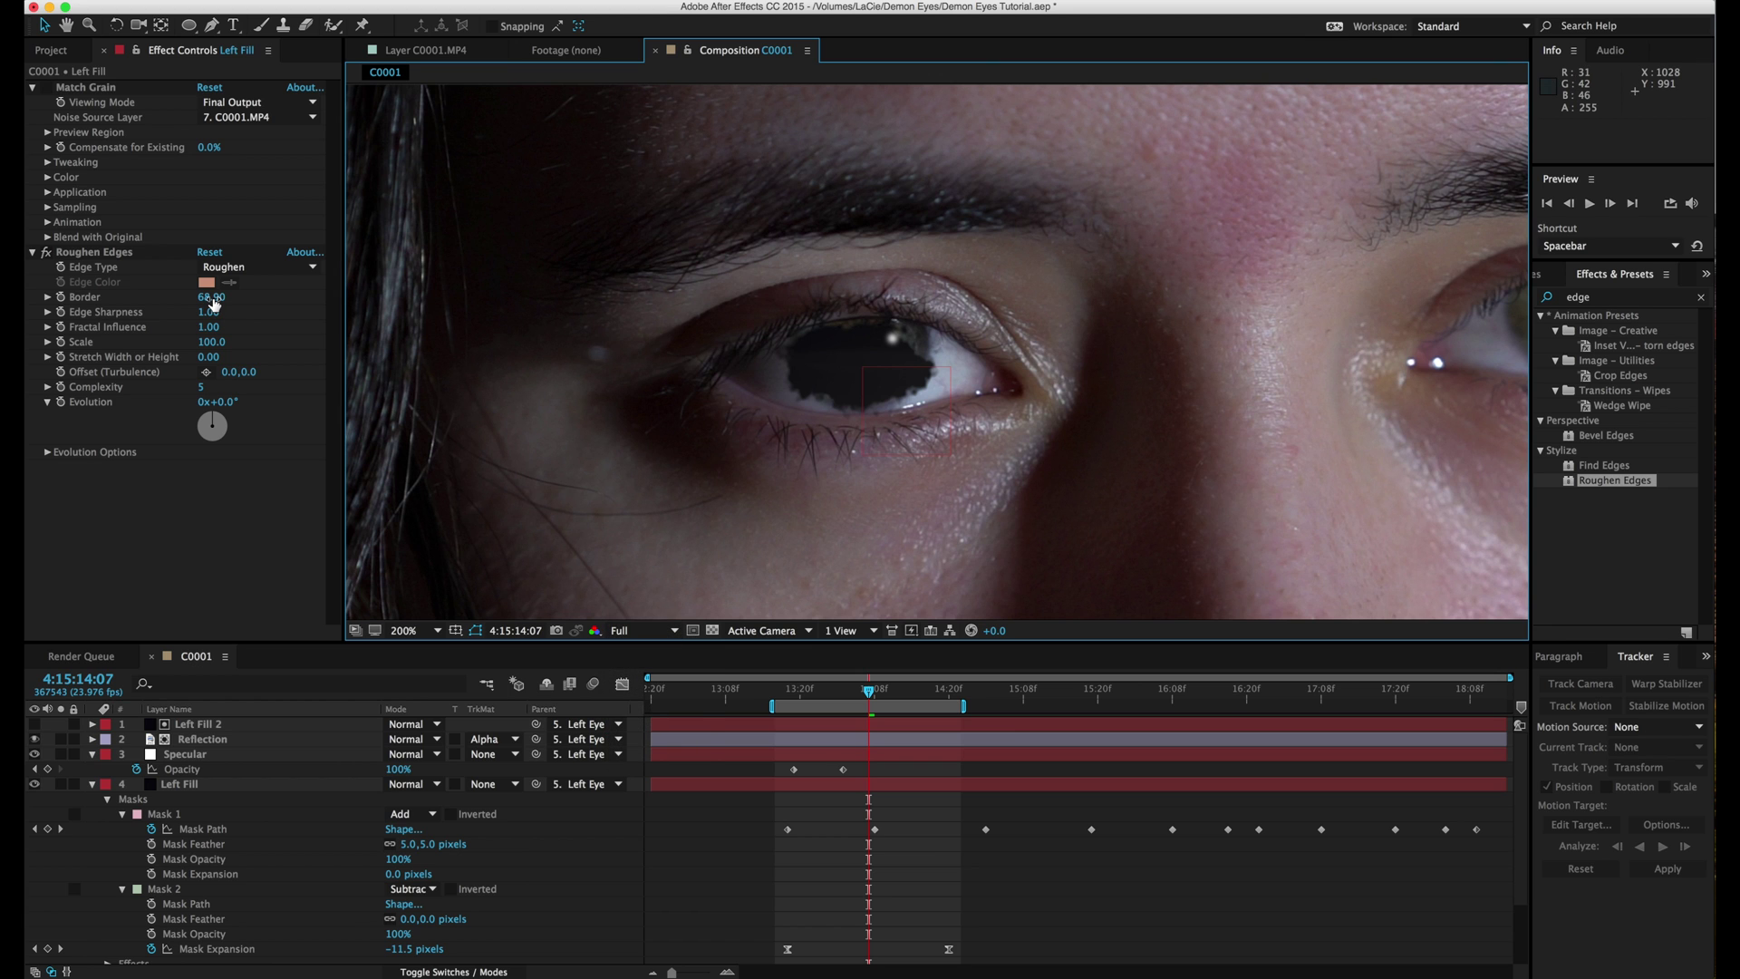
{"action": "left_click_drag", "start_coordinate": [214, 303], "coordinate": [419, 290]}
{"action": "left_click", "coordinate": [666, 631]}
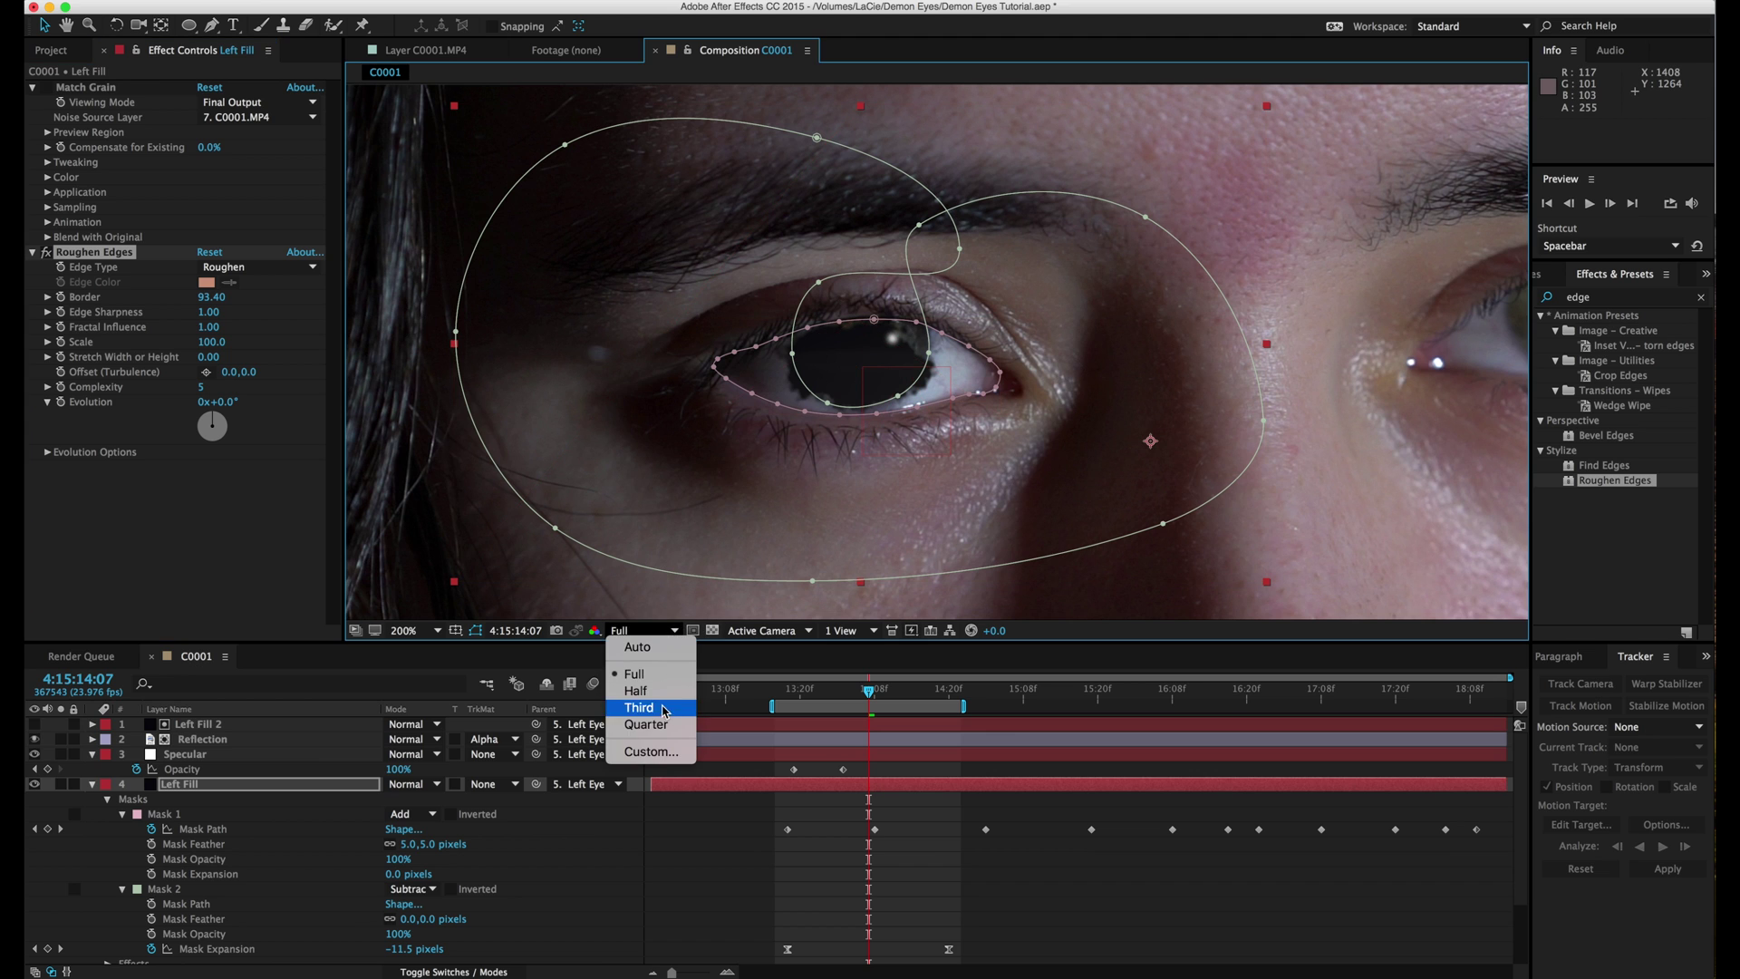
{"action": "left_click", "coordinate": [655, 727]}
{"action": "left_click", "coordinate": [749, 861]}
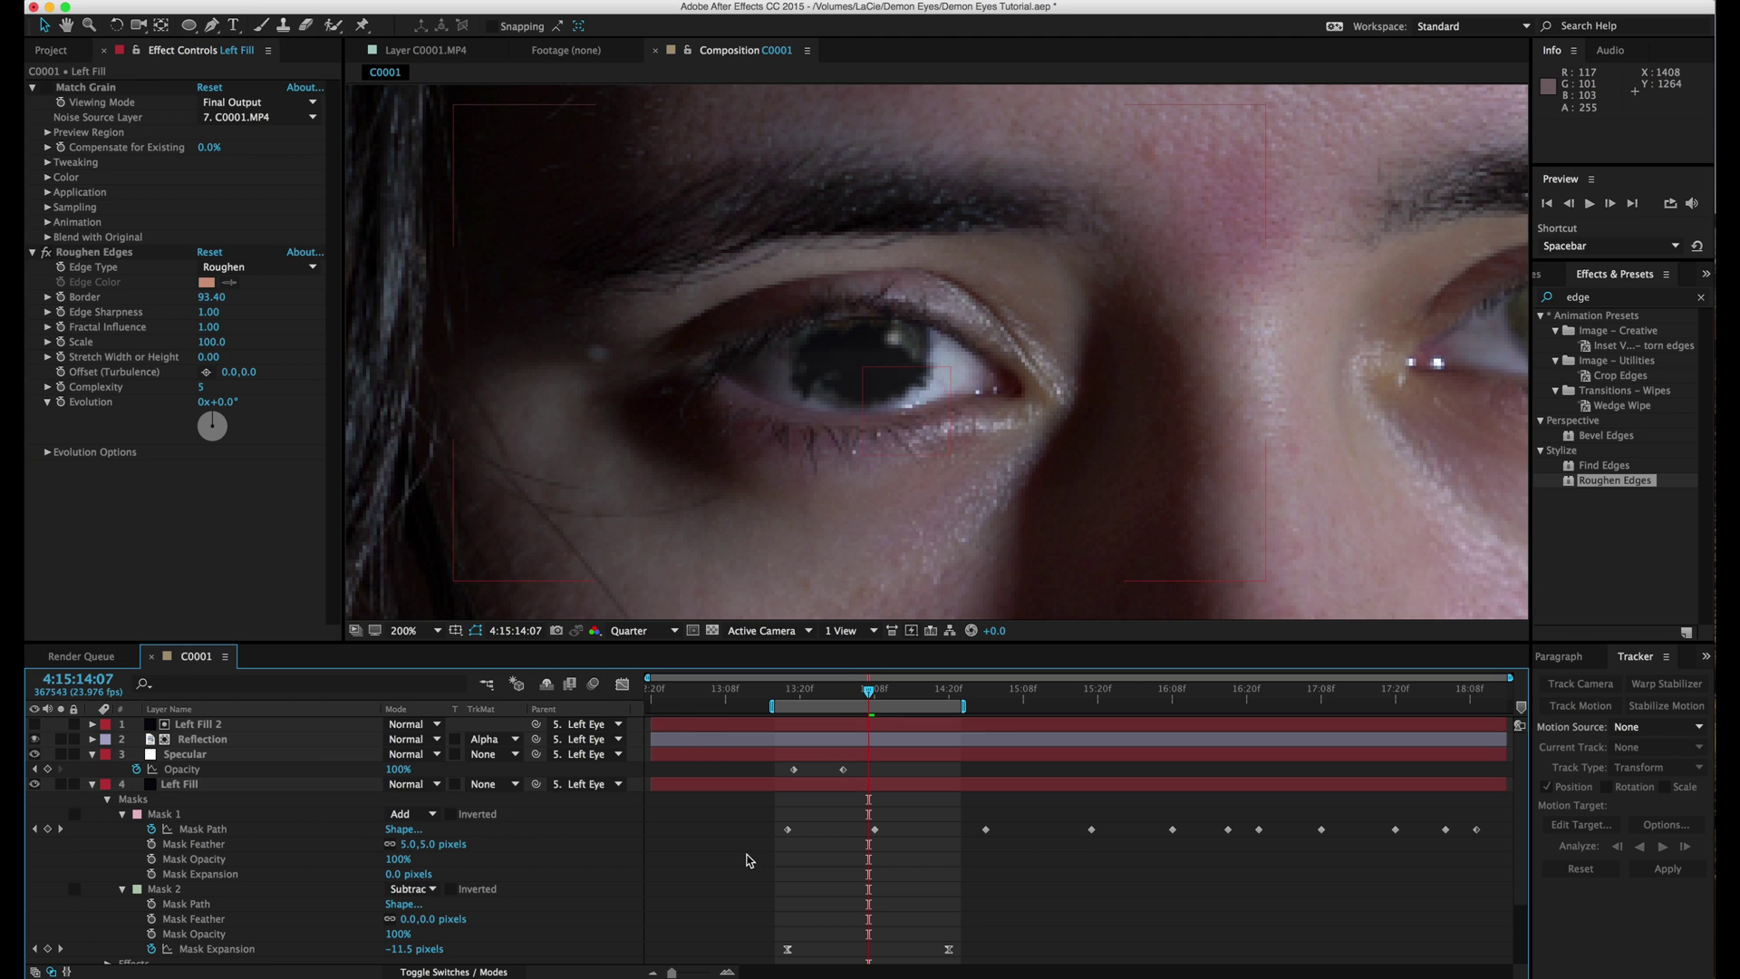
Duplicate Left Fill 2, place the copy directly above Left Fill and use it as Left Fill's Alpha Matte.
{"action": "left_click", "coordinate": [198, 726]}
{"action": "key", "text": "super+d"}
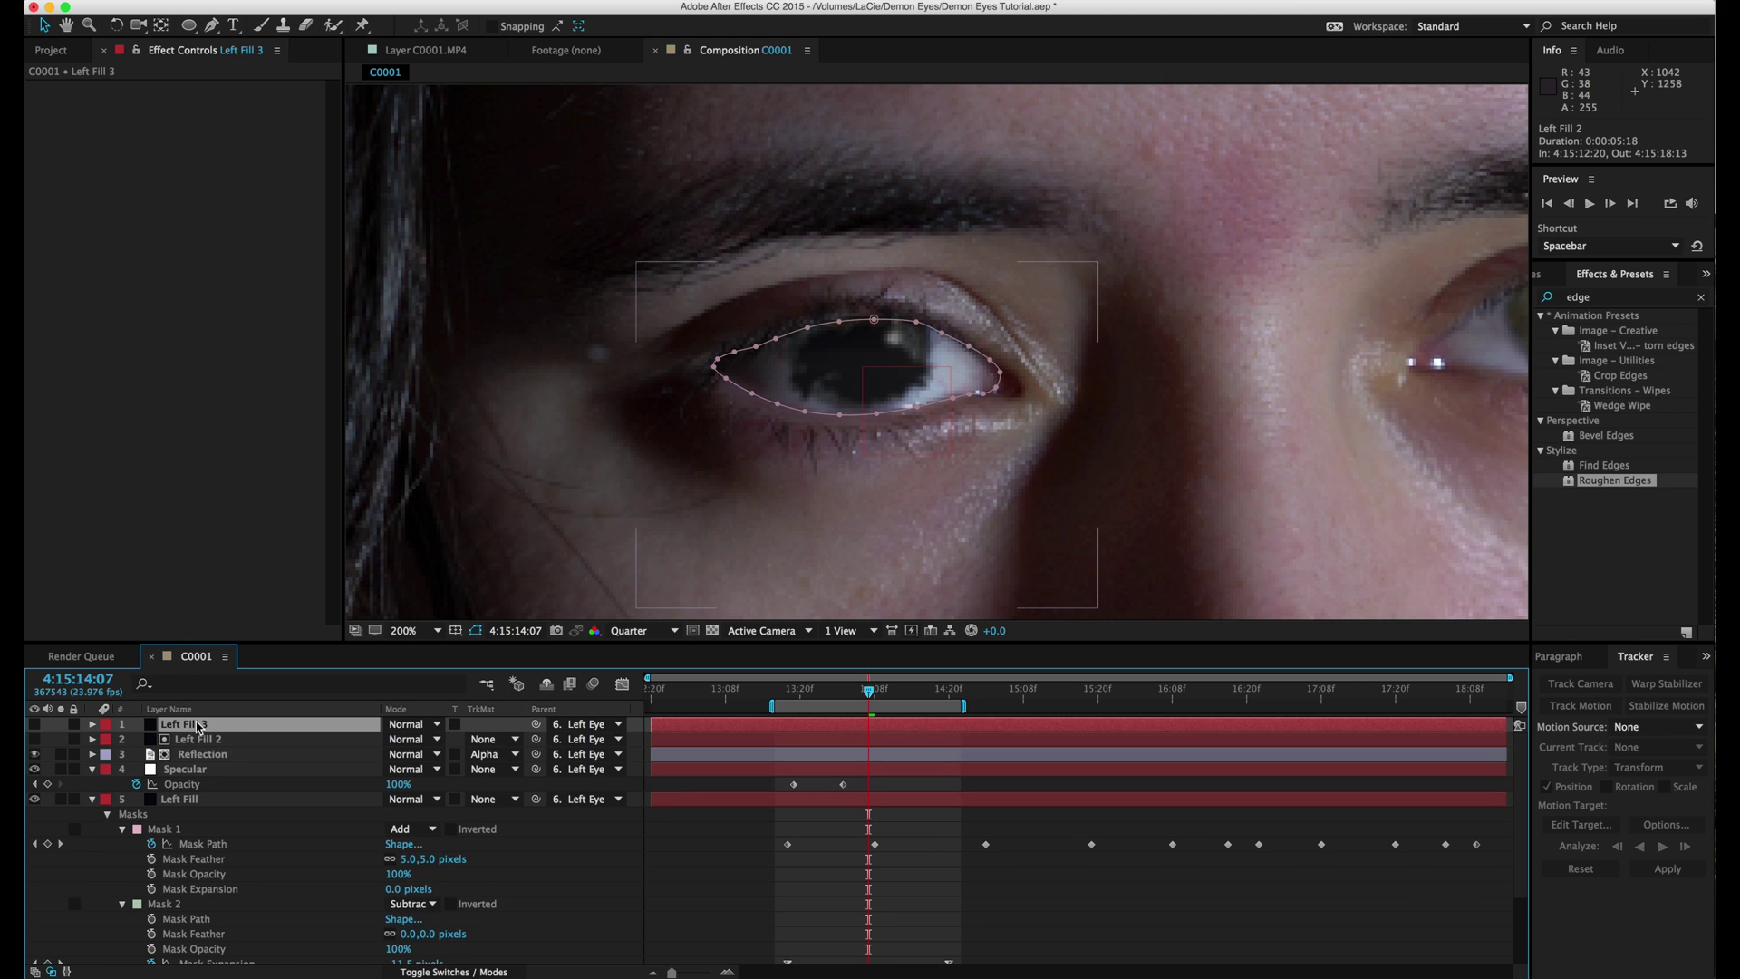
{"action": "left_click_drag", "start_coordinate": [199, 726], "coordinate": [188, 790]}
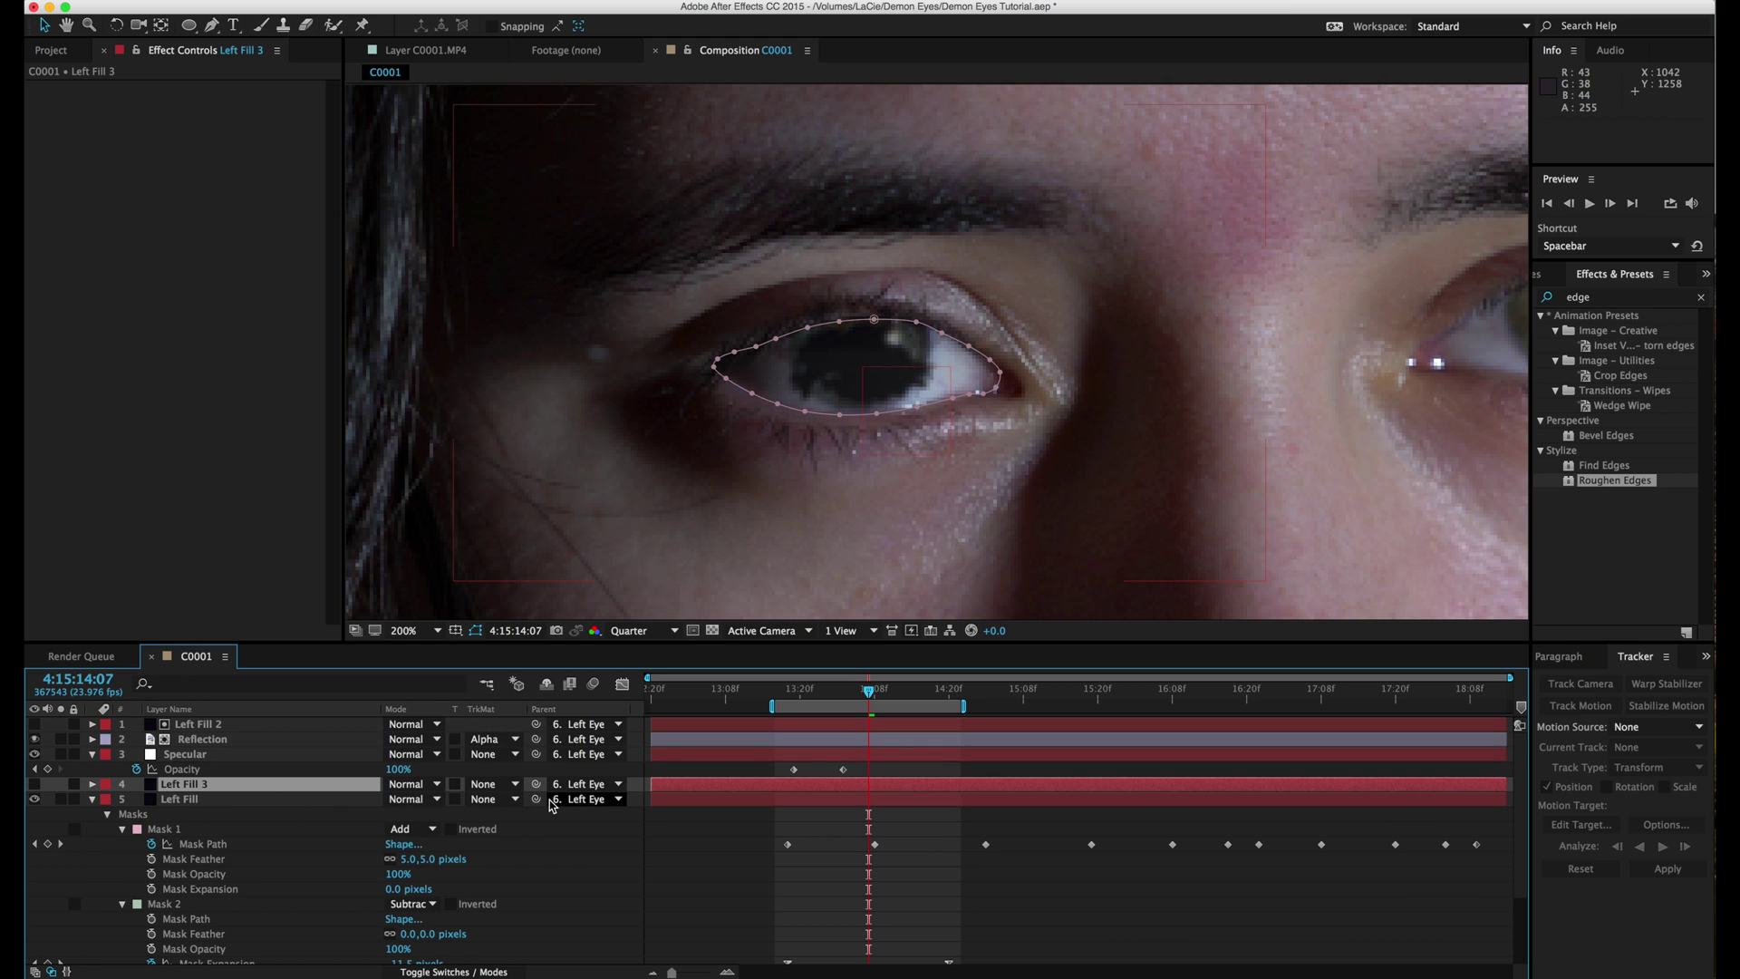
{"action": "left_click", "coordinate": [492, 801]}
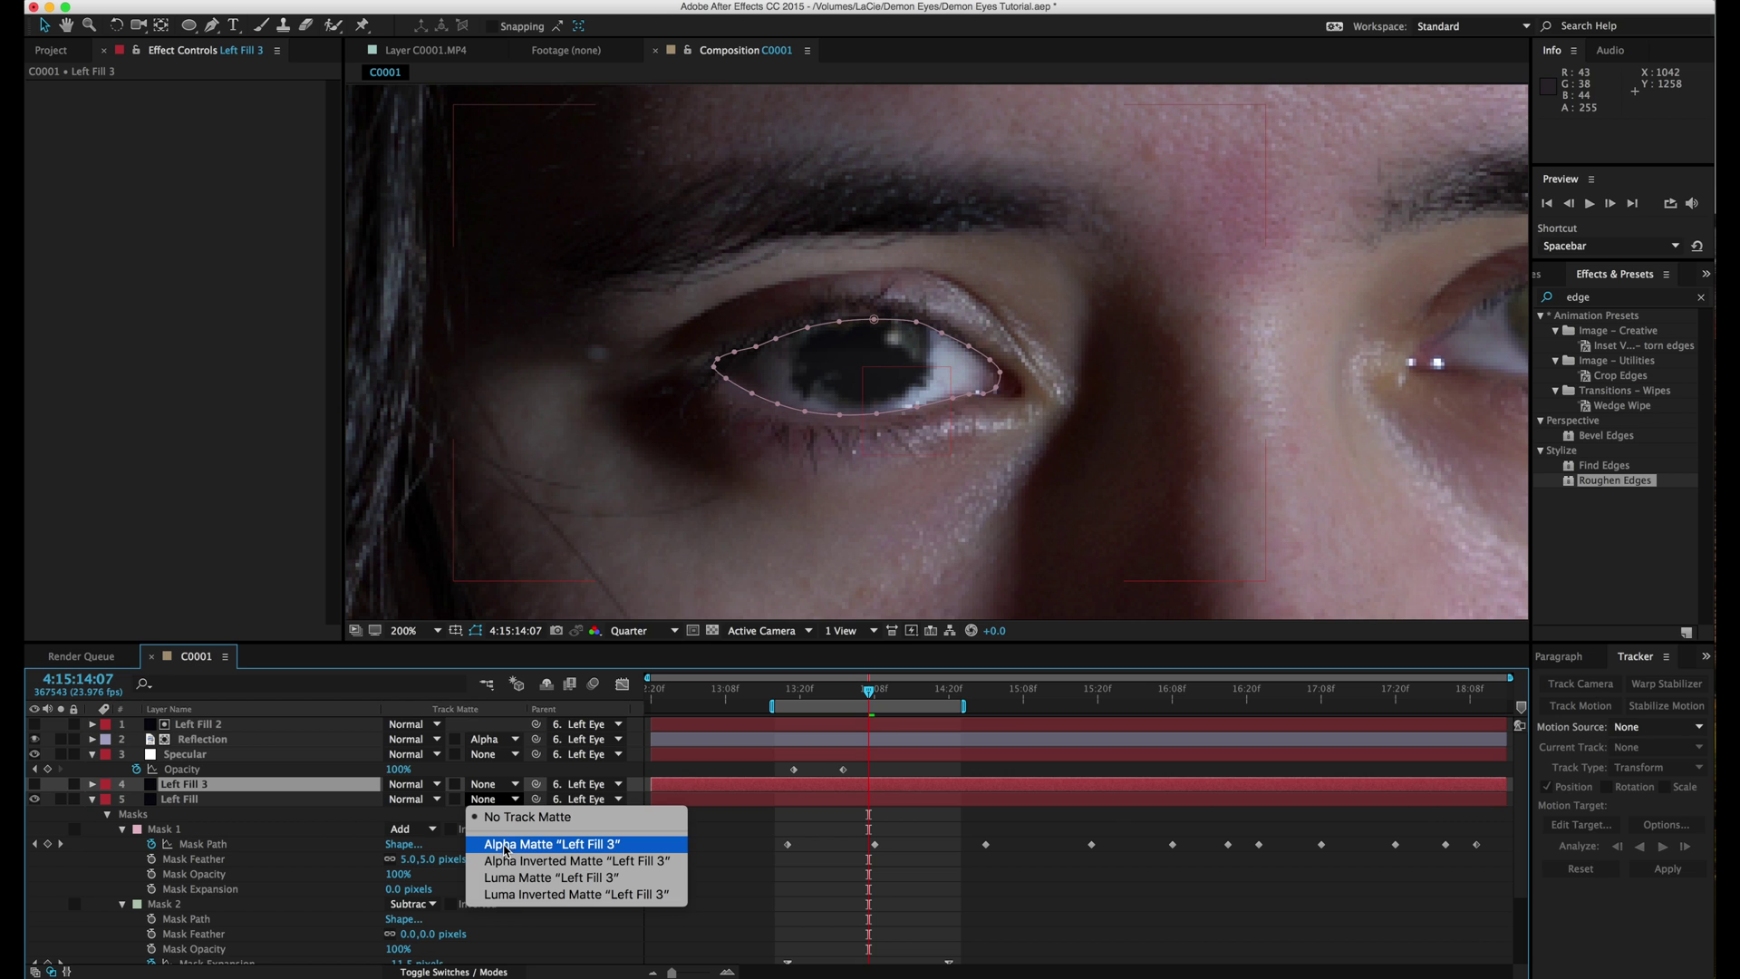
{"action": "left_click", "coordinate": [505, 845]}
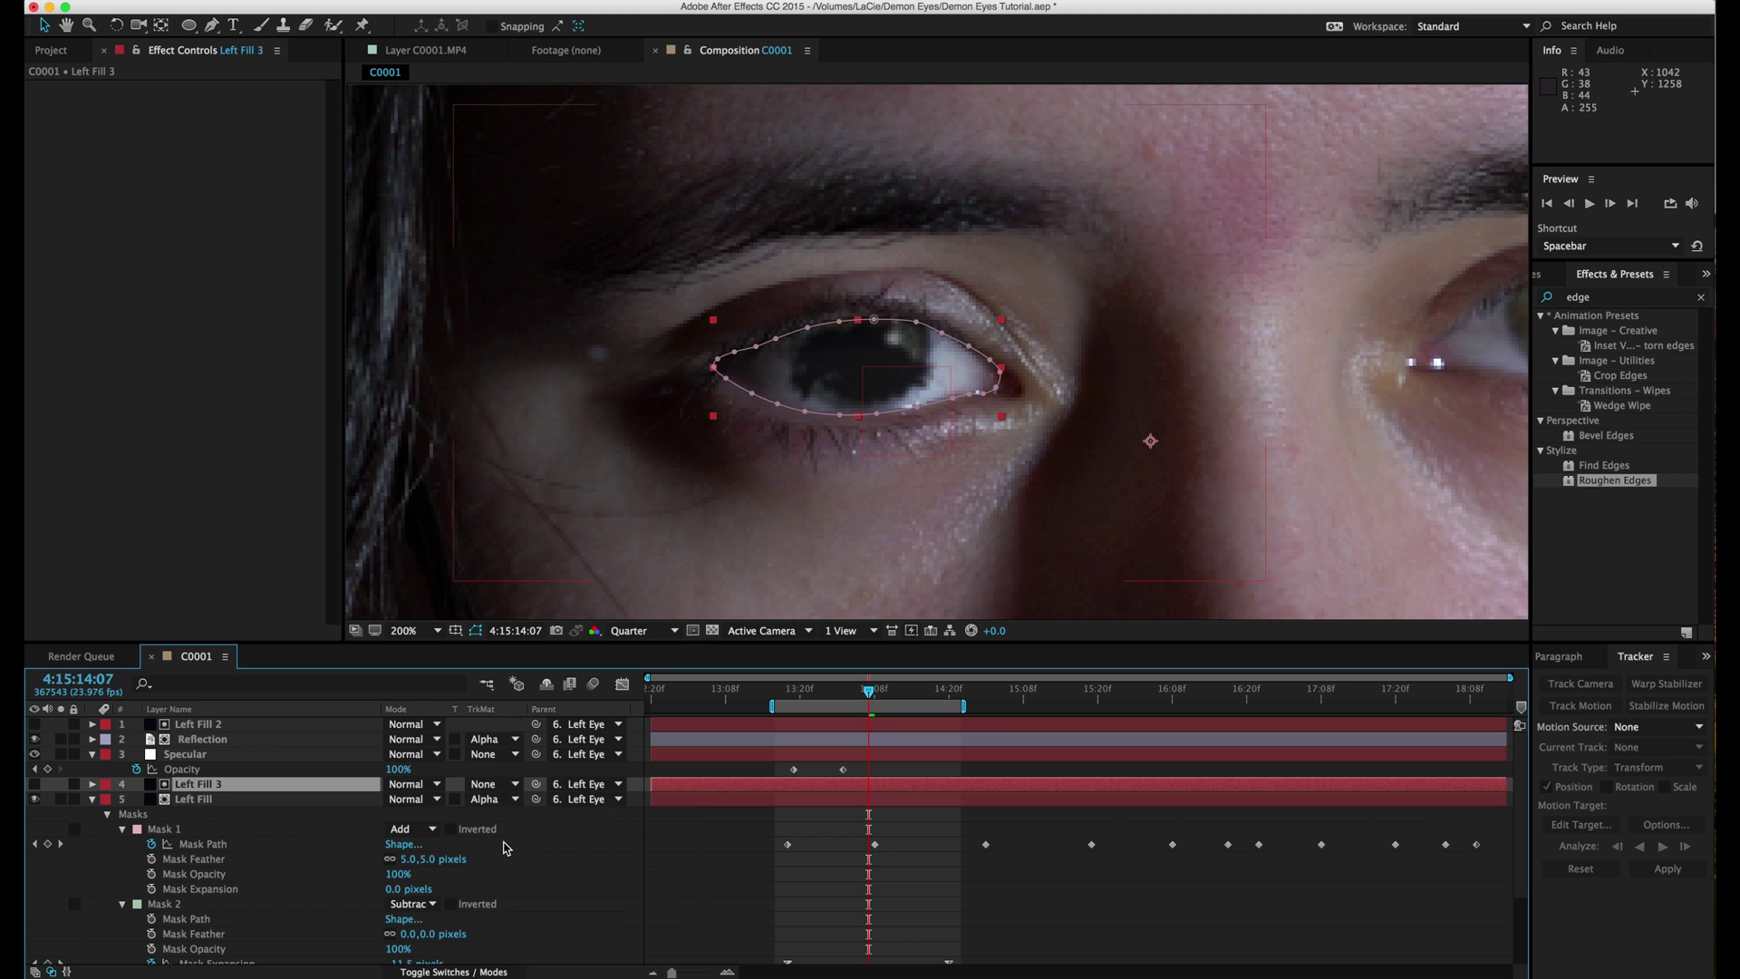
Delete Mask 1 from the Left Fill layer and scrub through the work area to check the matted fill.
{"action": "left_click", "coordinate": [167, 831]}
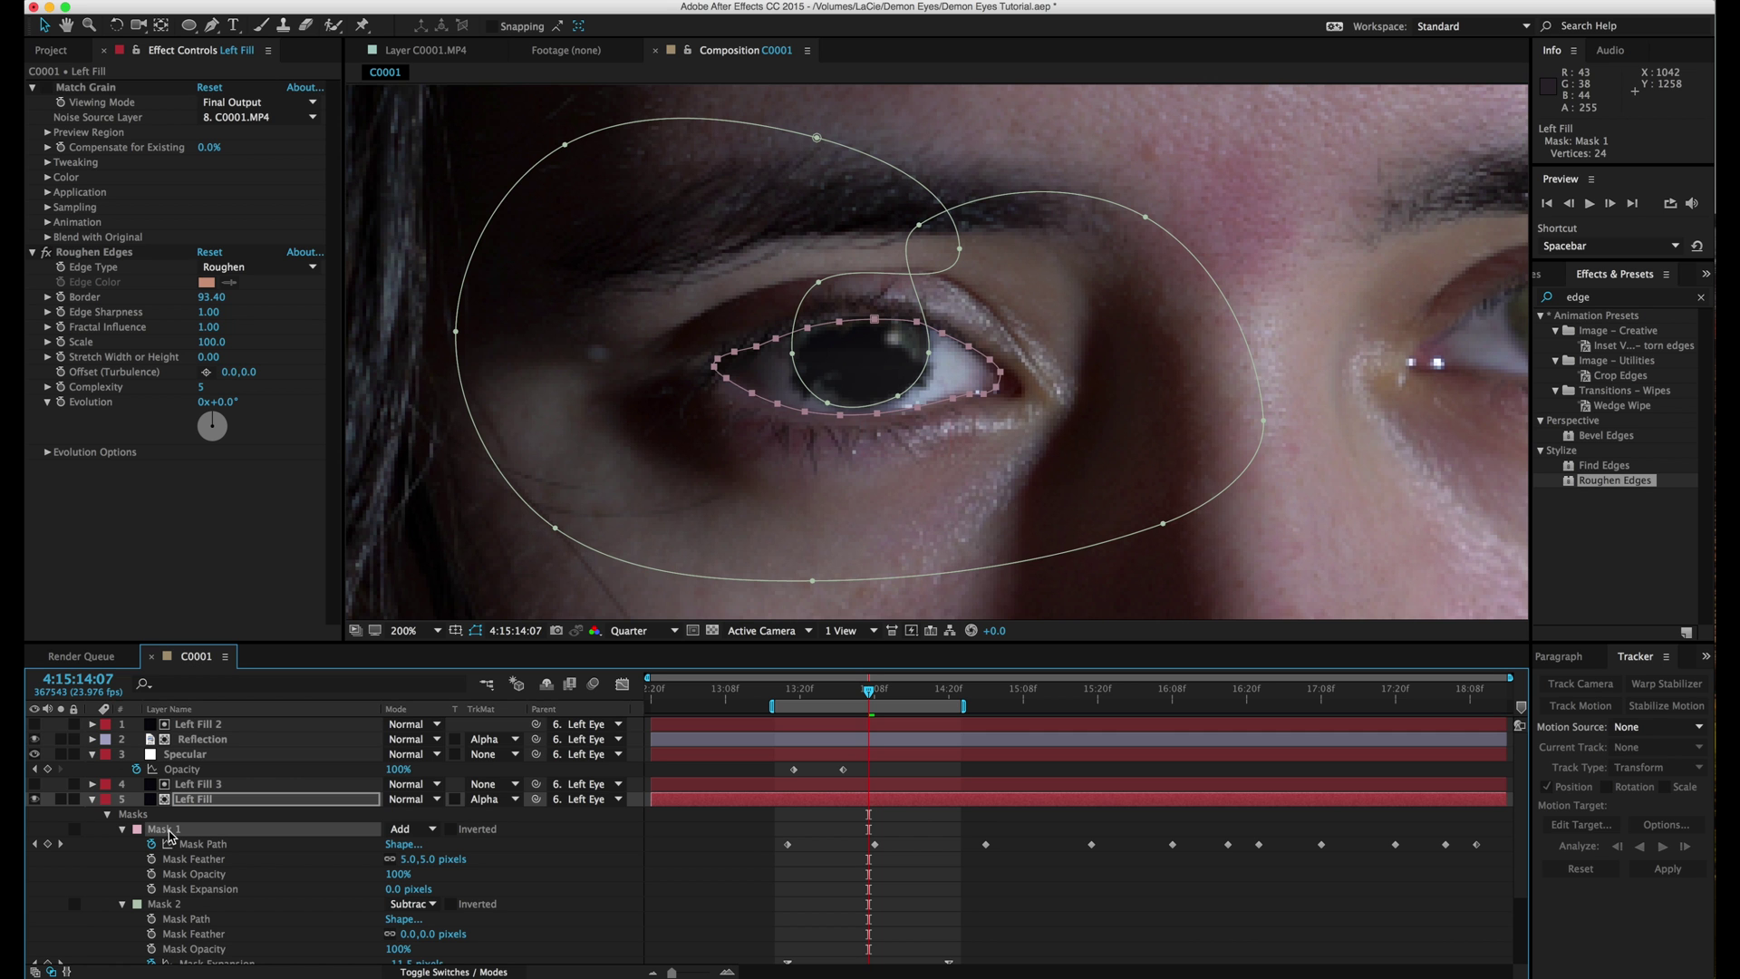
{"action": "key", "text": "Delete"}
{"action": "left_click_drag", "start_coordinate": [909, 694], "coordinate": [785, 682]}
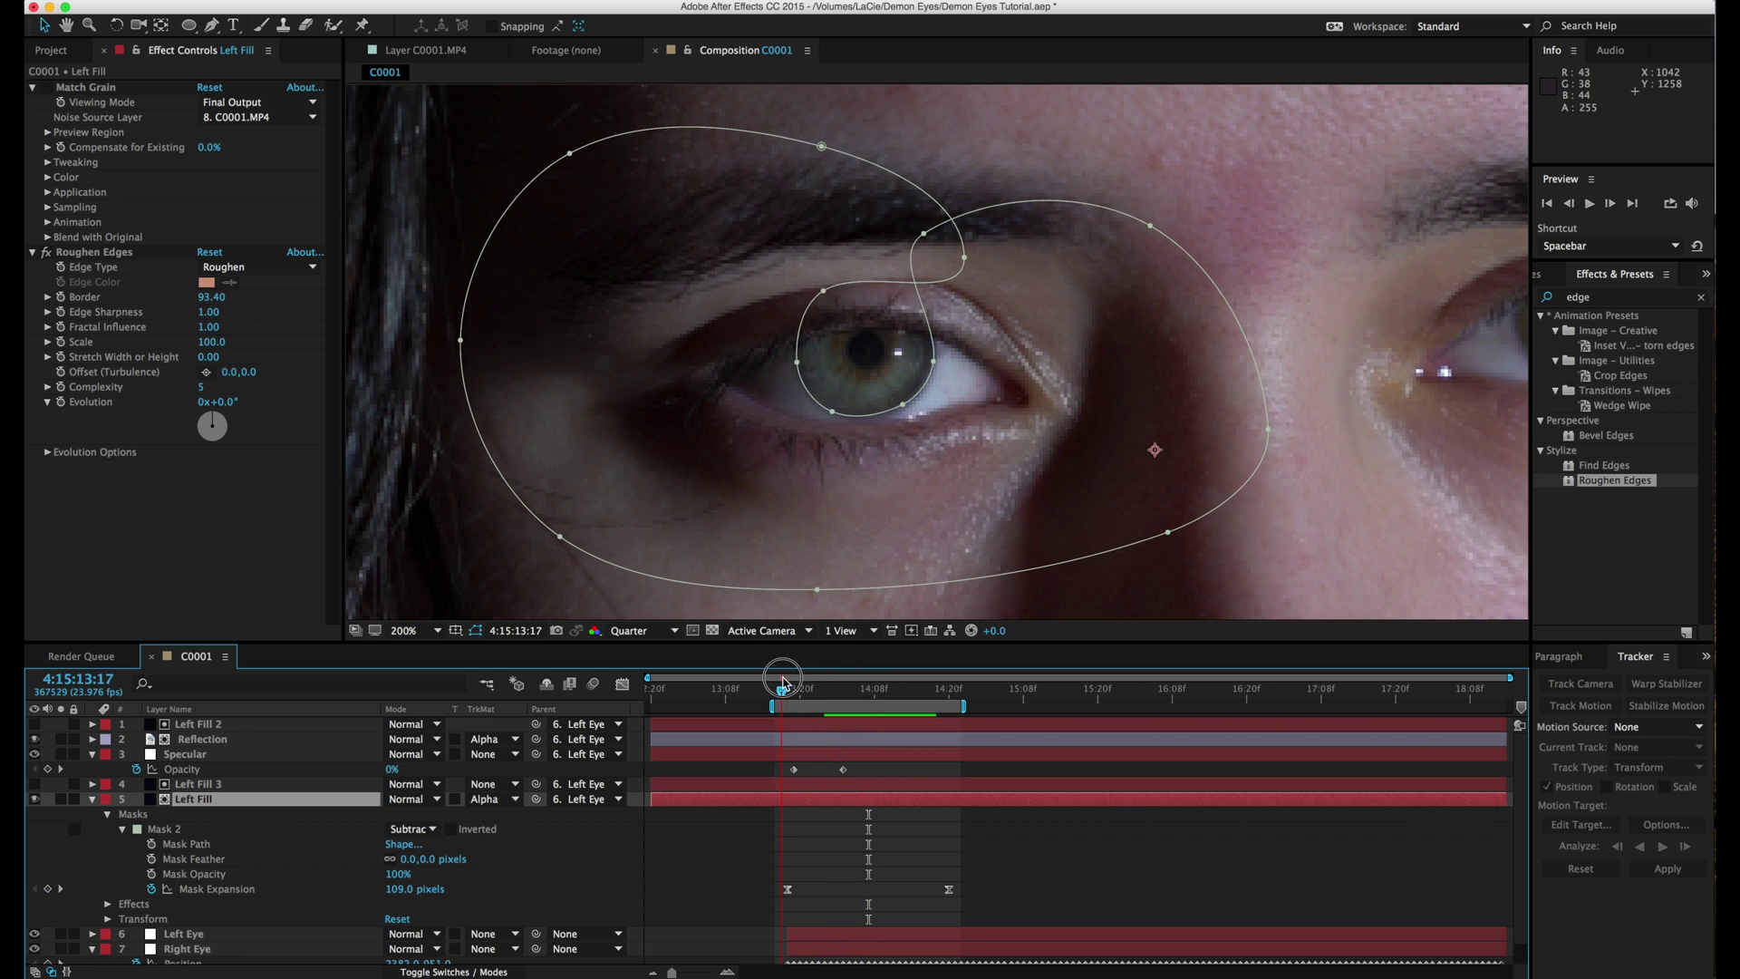
{"action": "left_click", "coordinate": [841, 841]}
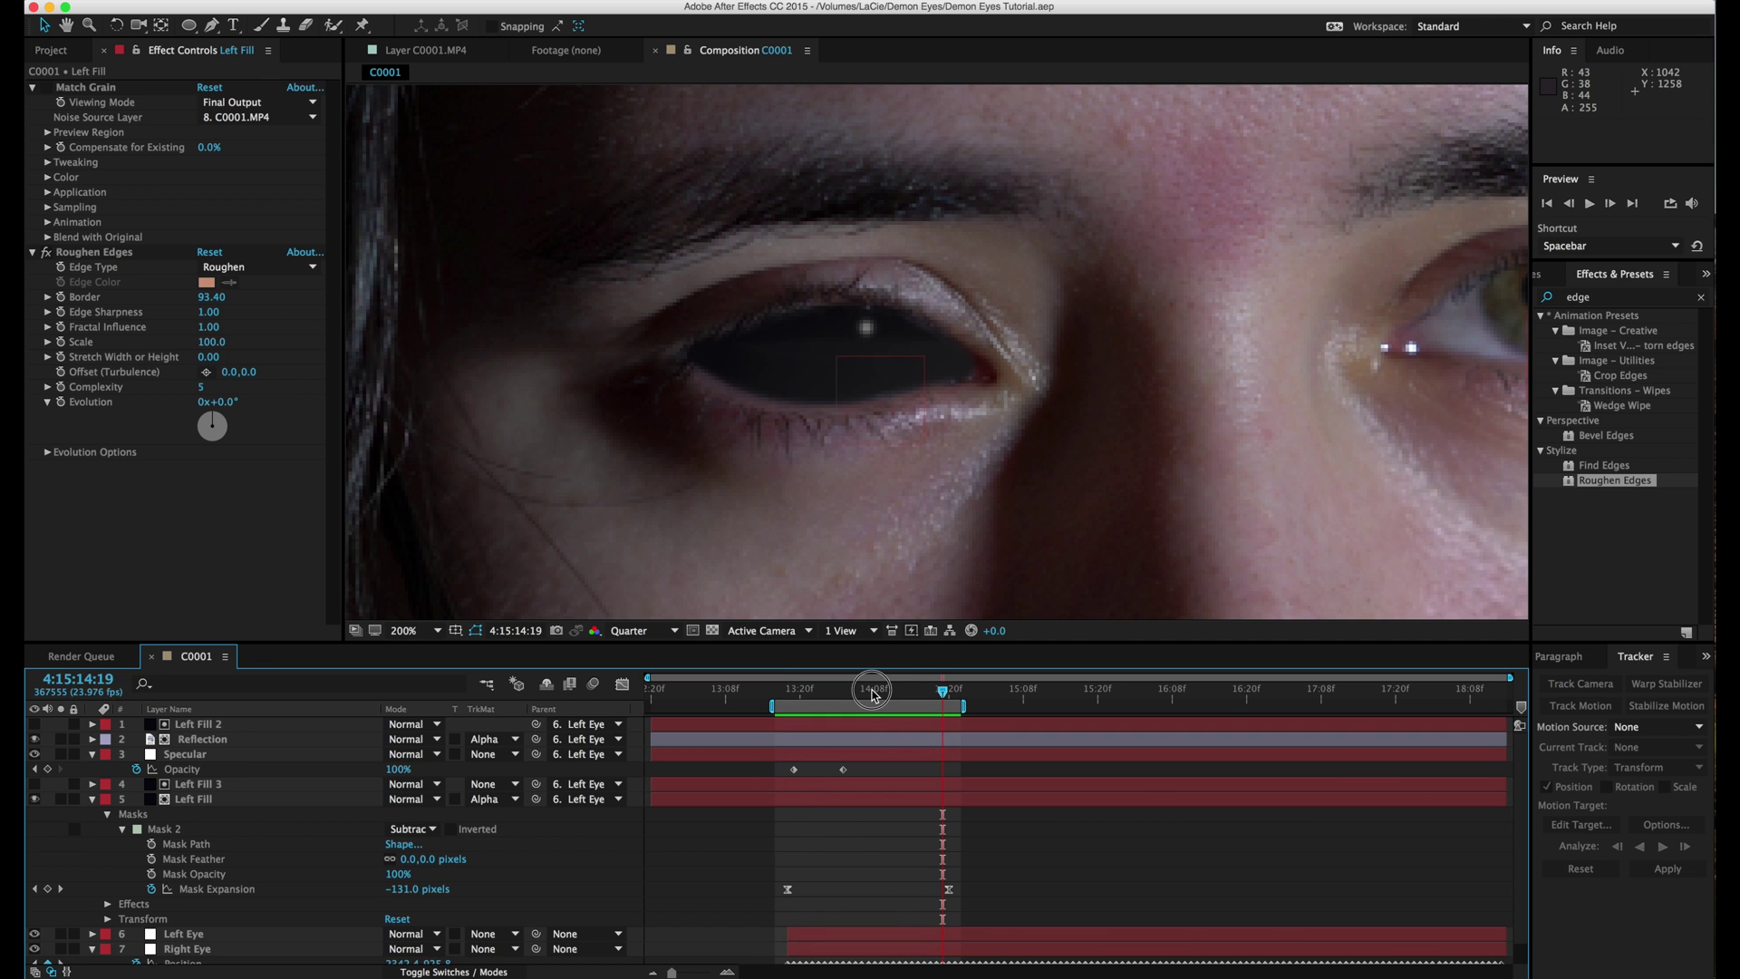
{"action": "mouse_move", "coordinate": [847, 694]}
{"action": "left_mouse_down"}
{"action": "mouse_move", "coordinate": [823, 696]}
{"action": "mouse_move", "coordinate": [874, 702]}
{"action": "left_mouse_up"}
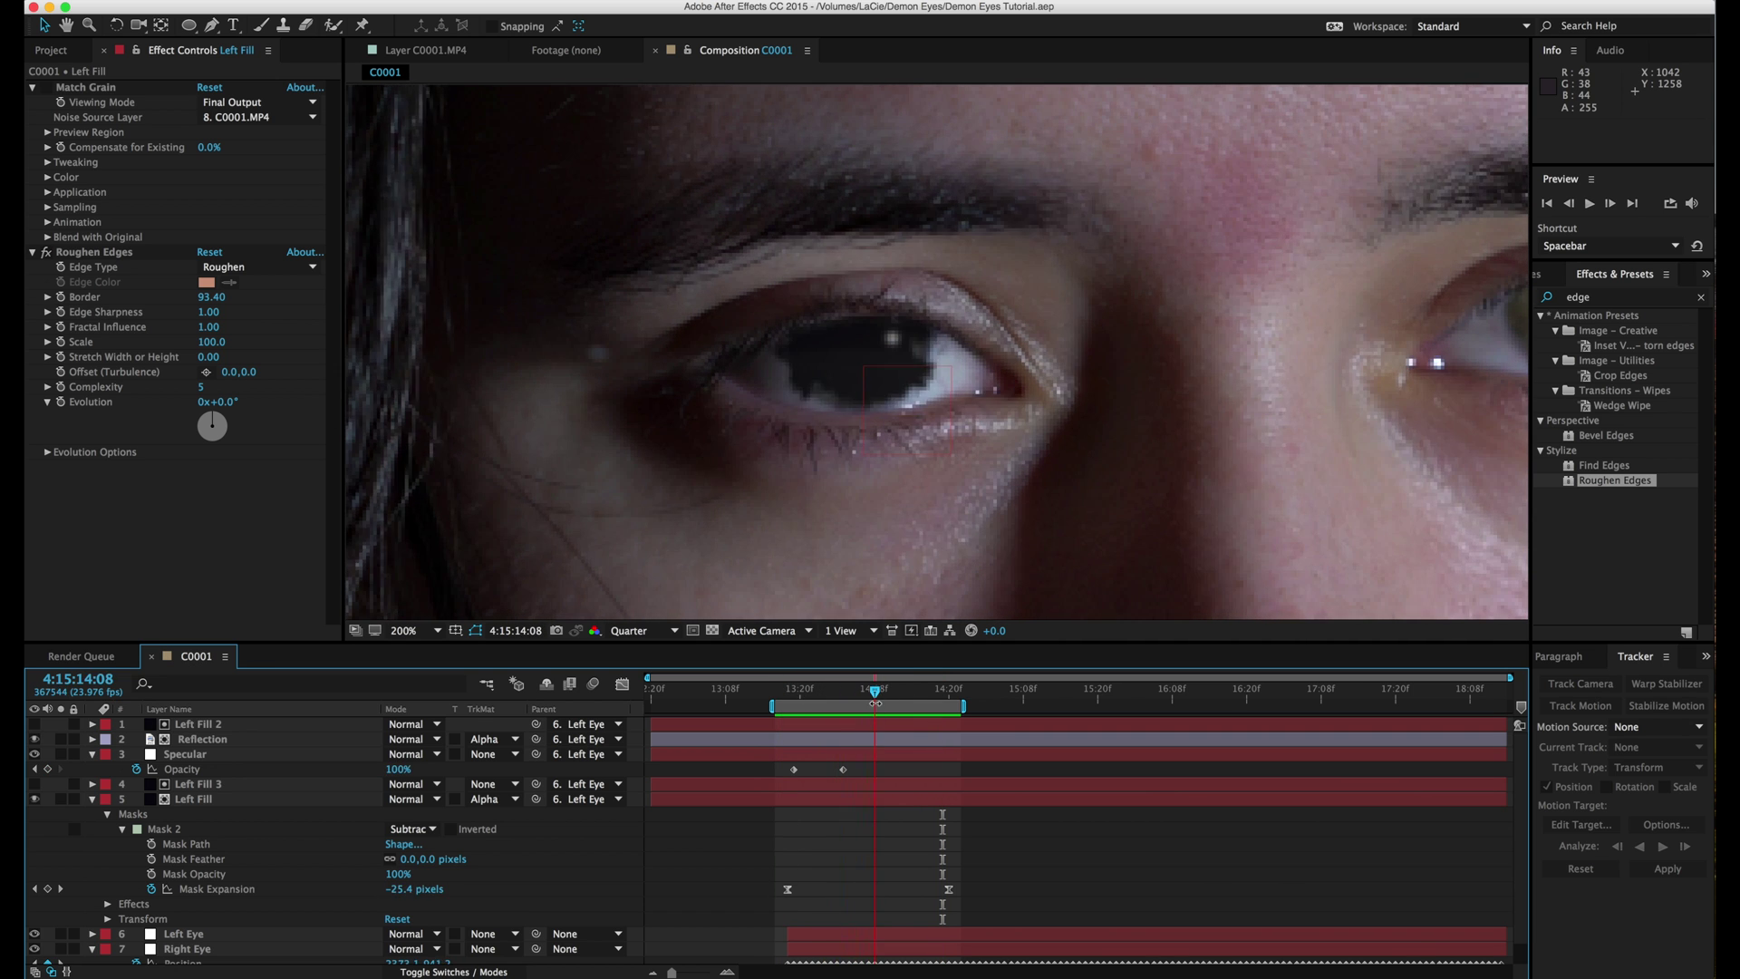
{"action": "left_click_drag", "start_coordinate": [875, 701], "coordinate": [856, 698]}
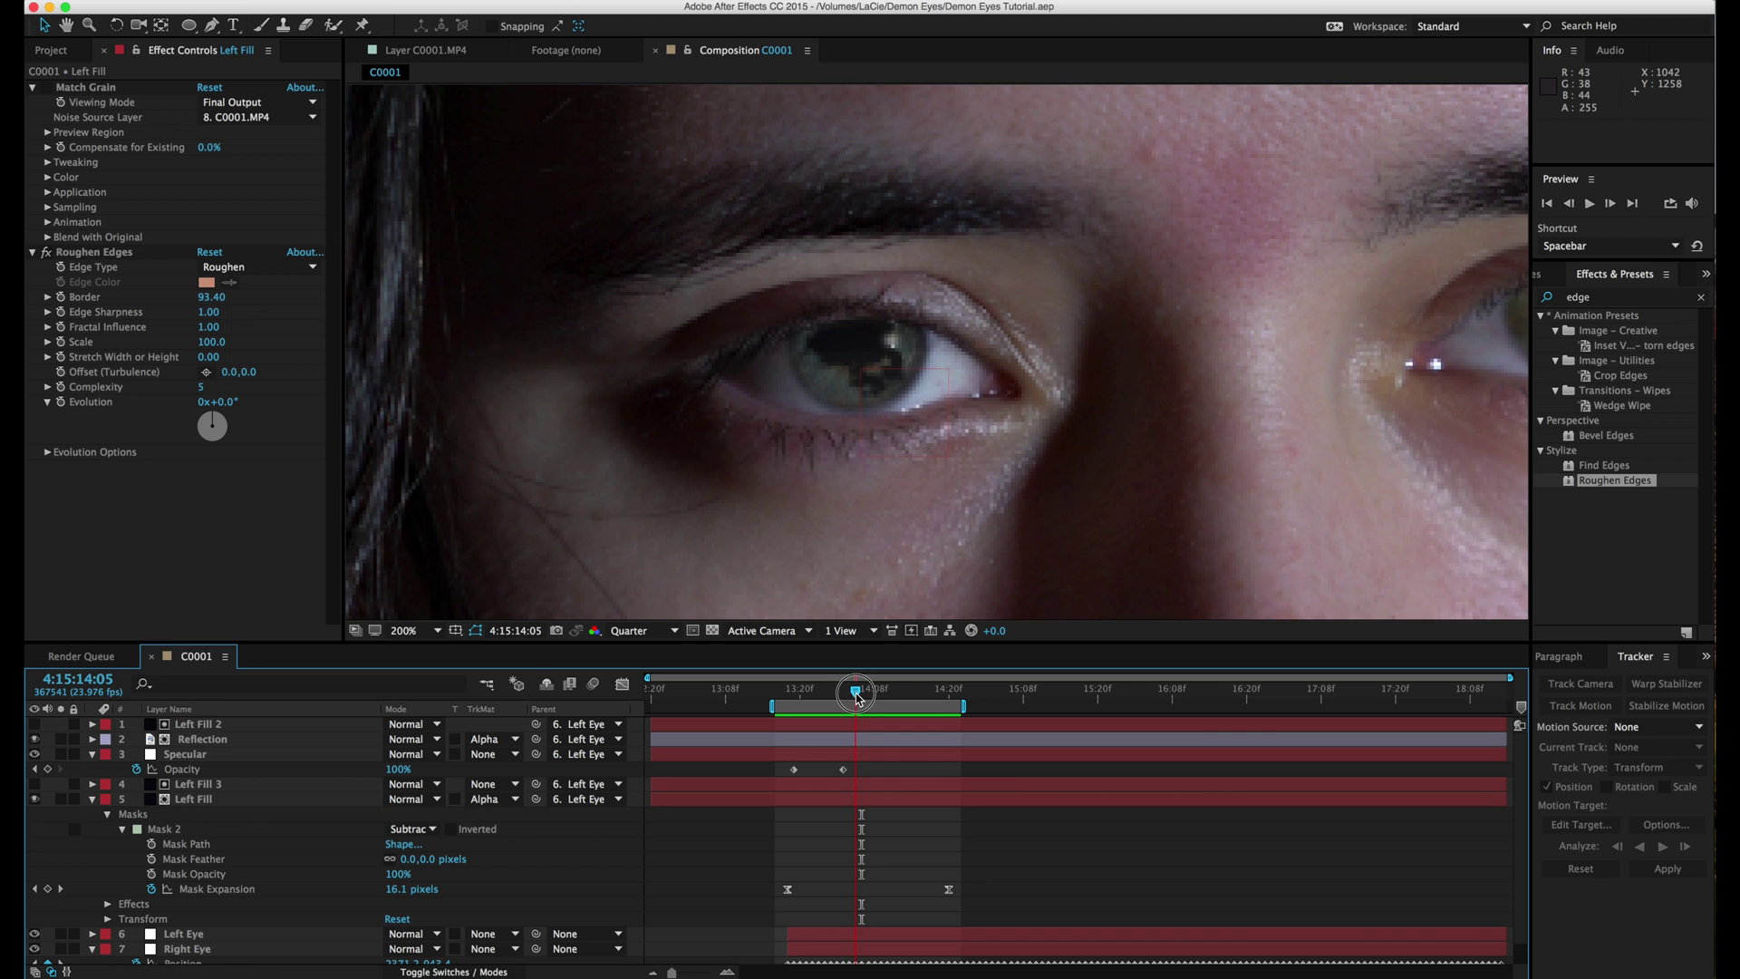
Search the effects for "echo", apply Echo to Left Fill and set its Echo Time to 0.033 seconds.
{"action": "left_click", "coordinate": [1593, 300]}
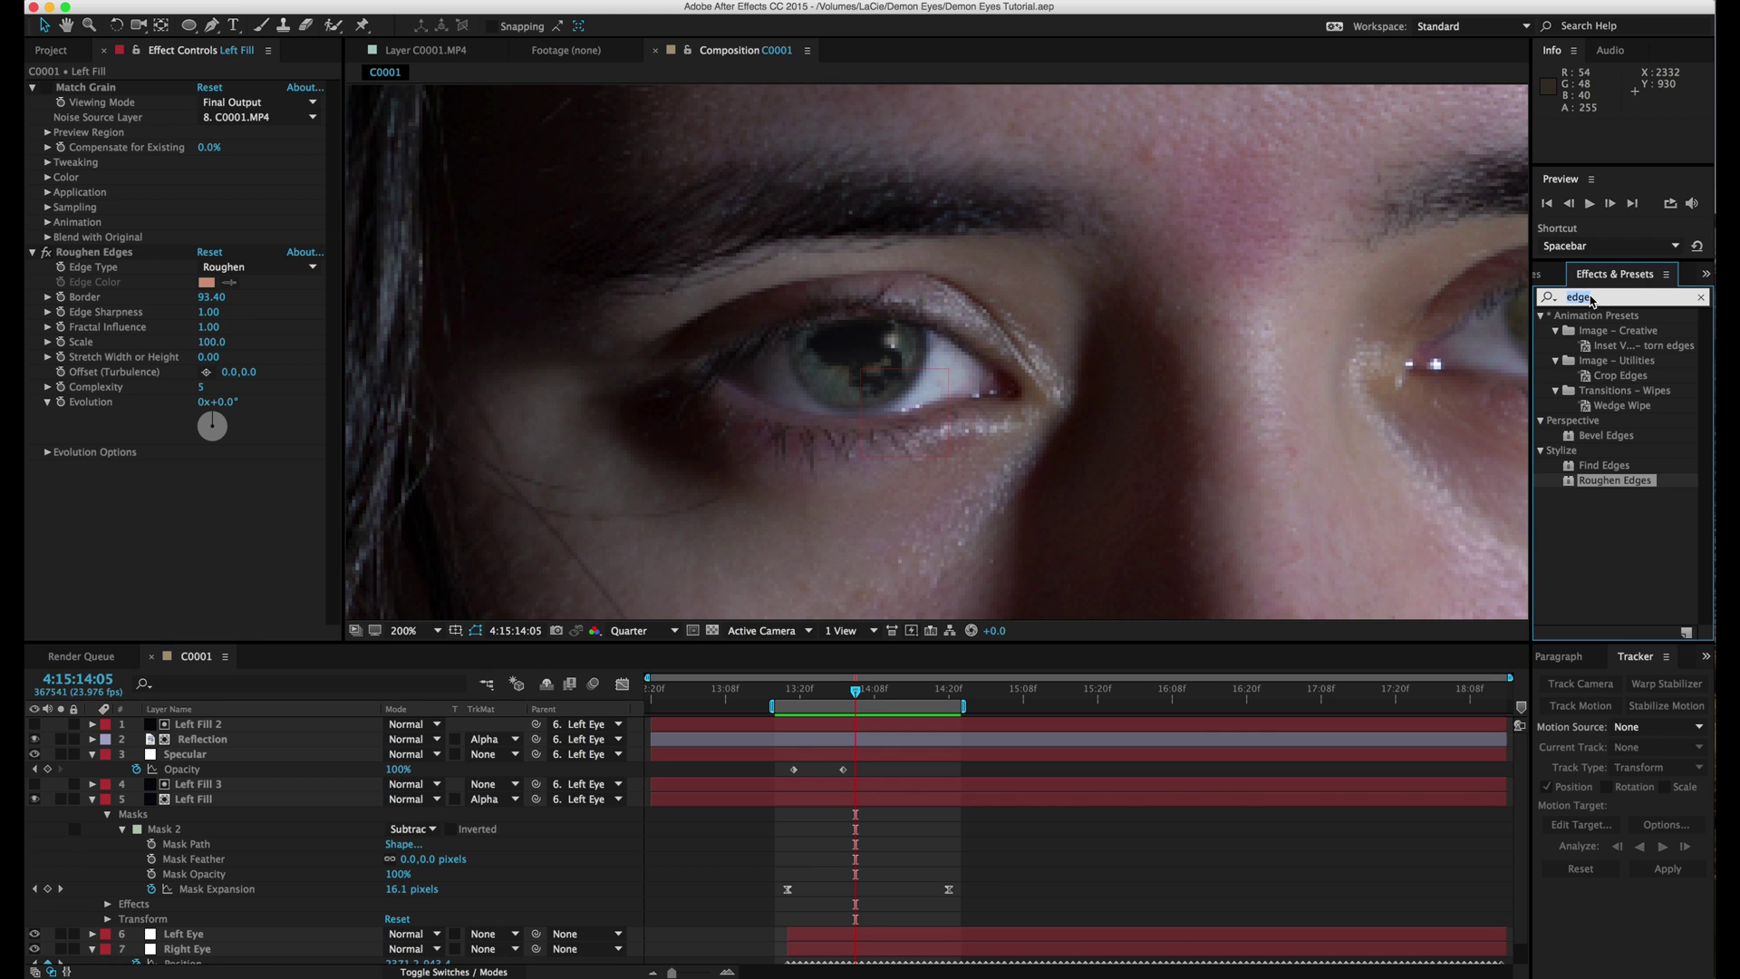
{"action": "type", "text": "echo"}
{"action": "left_click_drag", "start_coordinate": [1593, 422], "coordinate": [895, 801]}
{"action": "left_click", "coordinate": [215, 483]}
{"action": "left_click", "coordinate": [214, 485]}
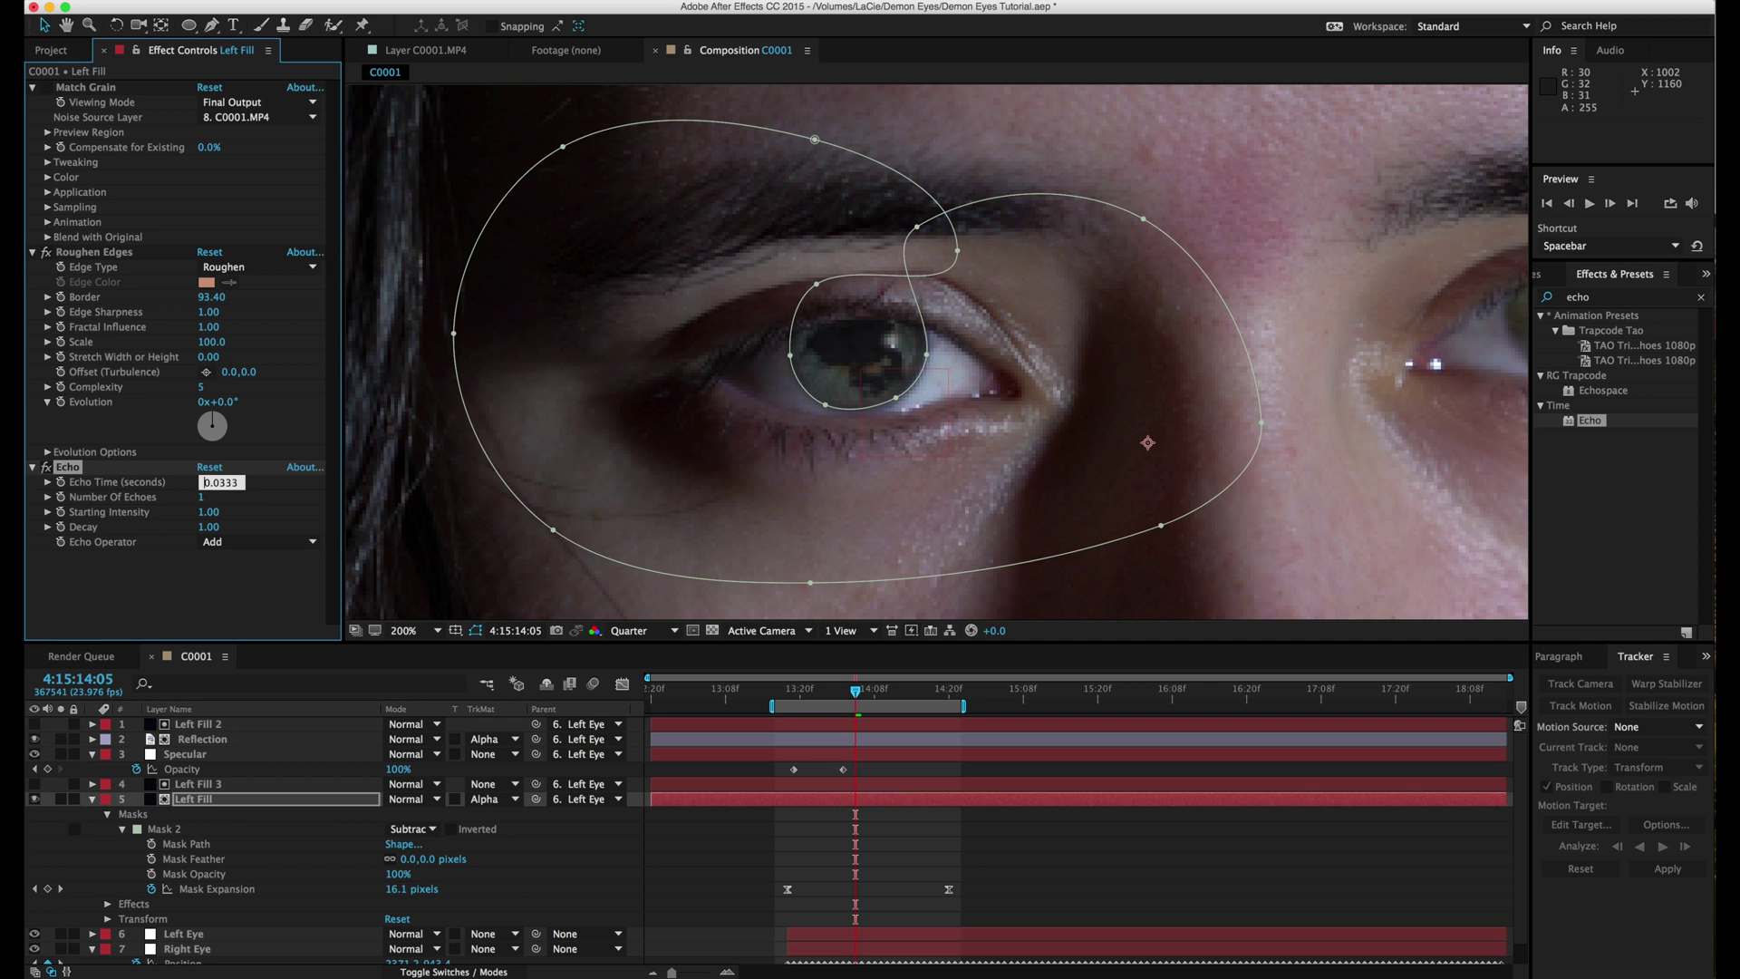
{"action": "key", "text": "Return"}
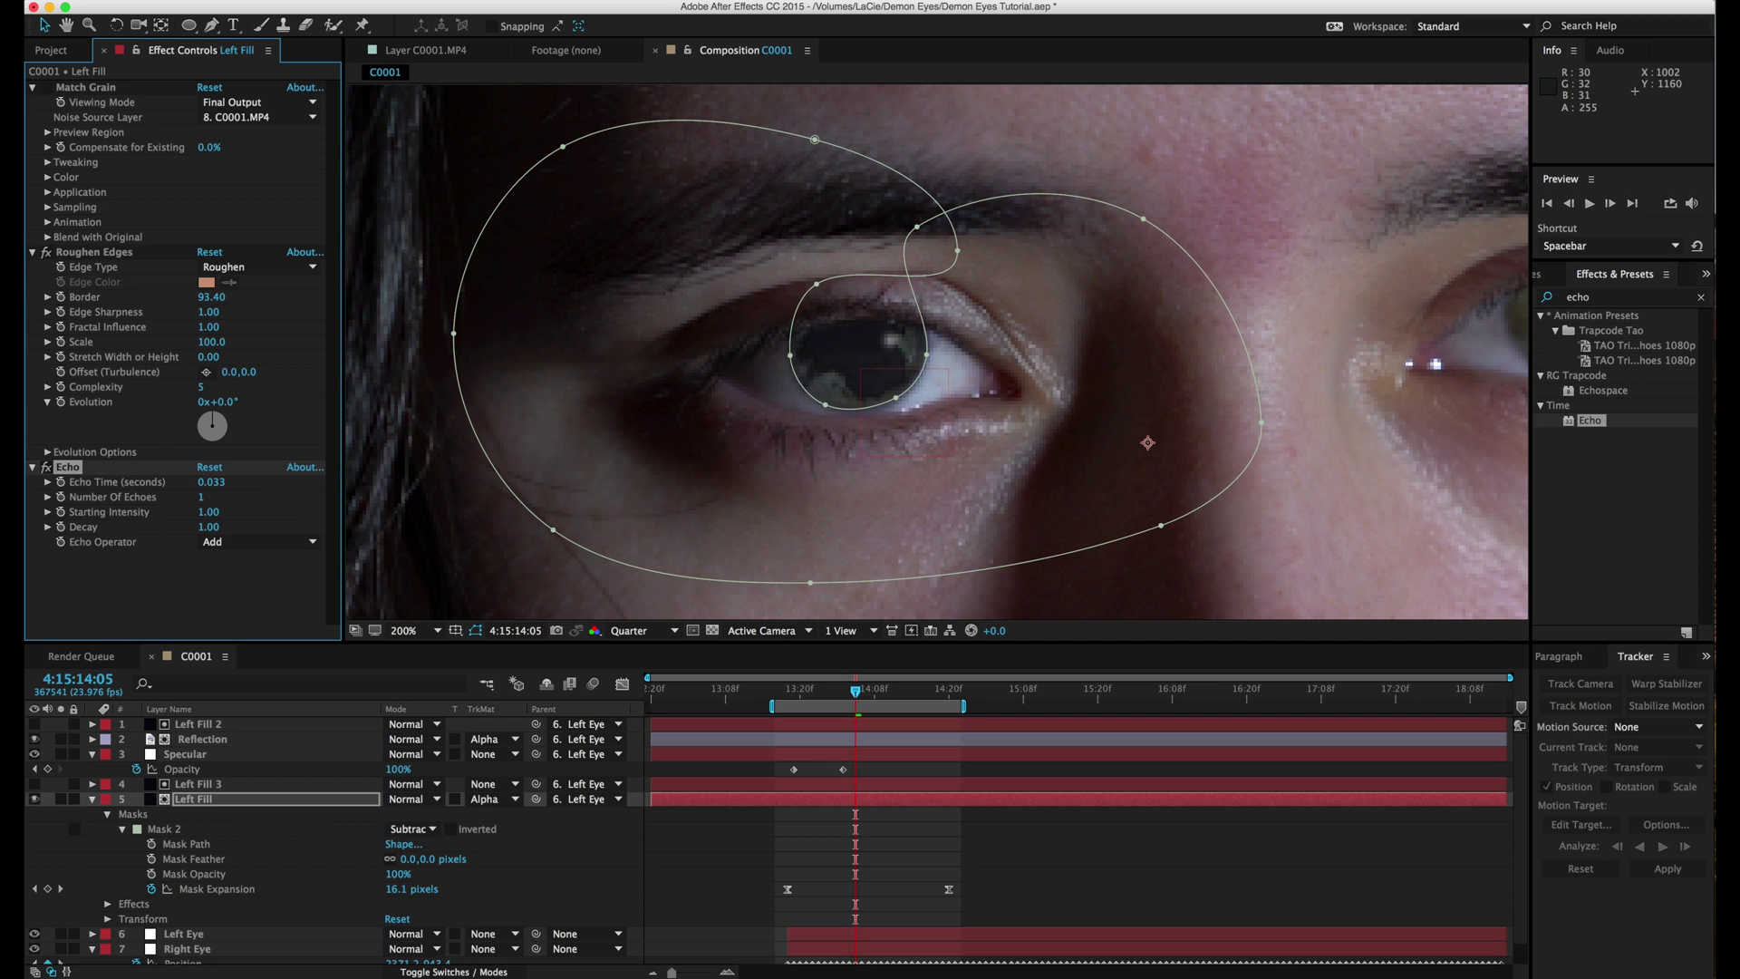
Set the Echo effect on Left Fill to 3 echoes with a Decay of 0.58.
{"action": "mouse_move", "coordinate": [207, 533]}
{"action": "left_mouse_down"}
{"action": "mouse_move", "coordinate": [161, 533]}
{"action": "mouse_move", "coordinate": [183, 534]}
{"action": "left_mouse_up"}
{"action": "left_click", "coordinate": [205, 499]}
{"action": "left_click", "coordinate": [201, 498]}
{"action": "key", "text": "Return"}
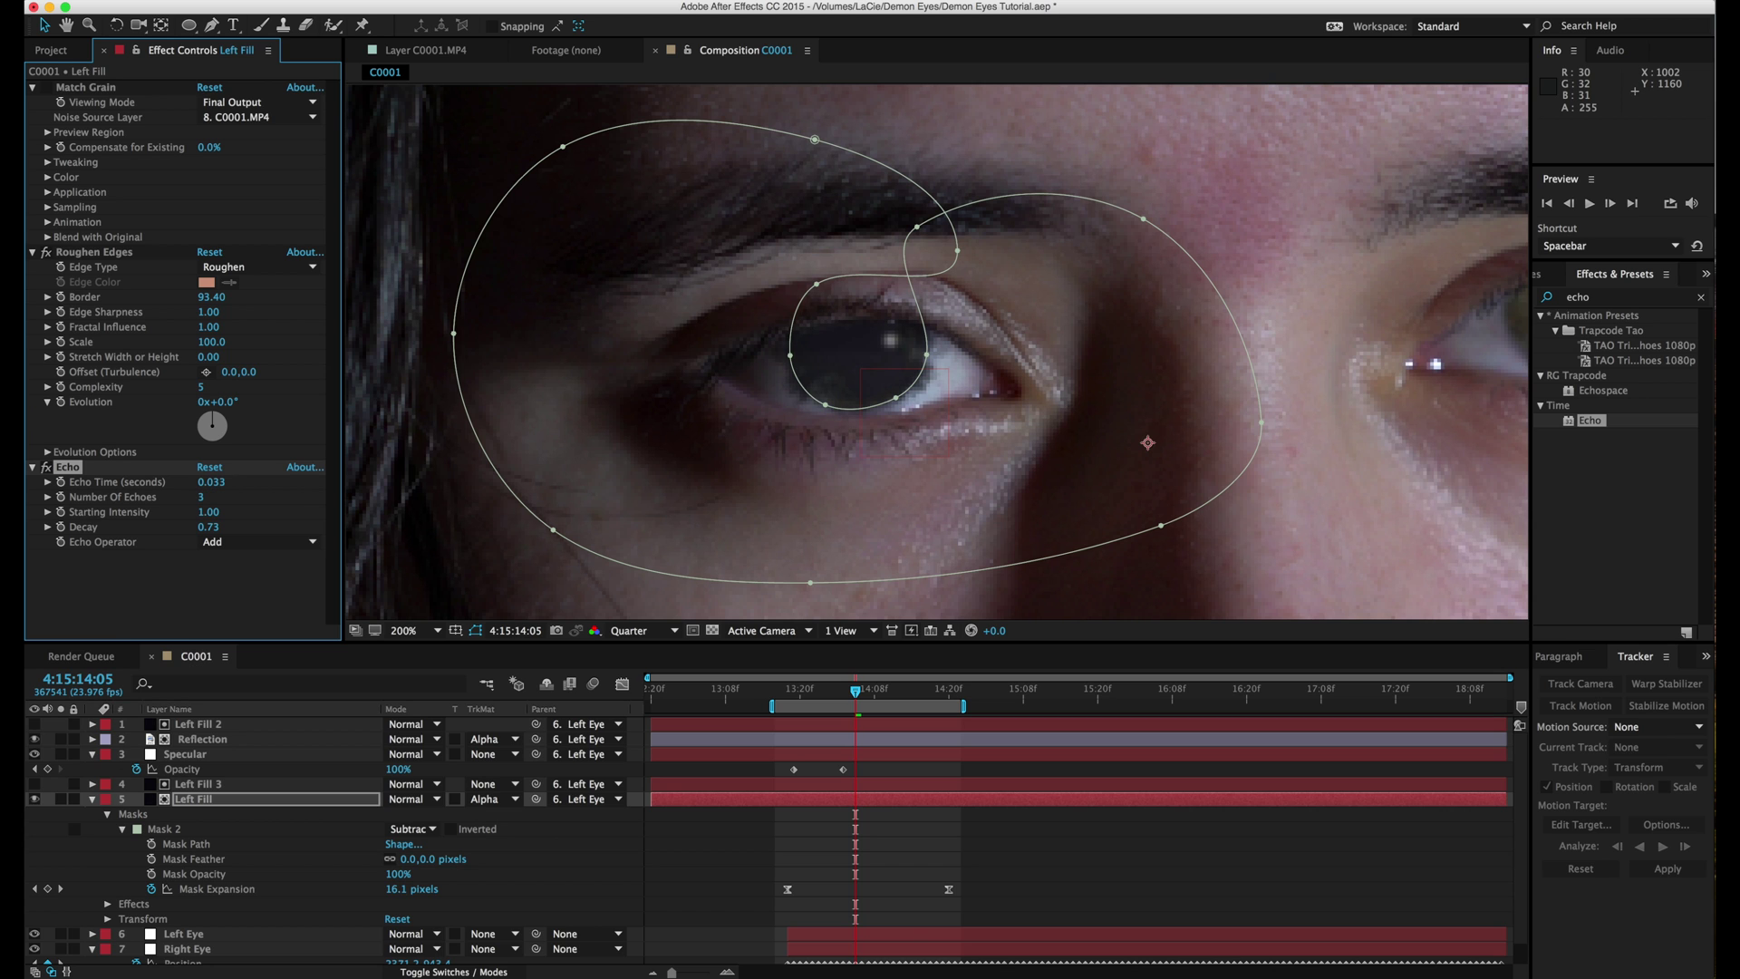
{"action": "left_click", "coordinate": [211, 534]}
{"action": "left_click_drag", "start_coordinate": [199, 532], "coordinate": [196, 533]}
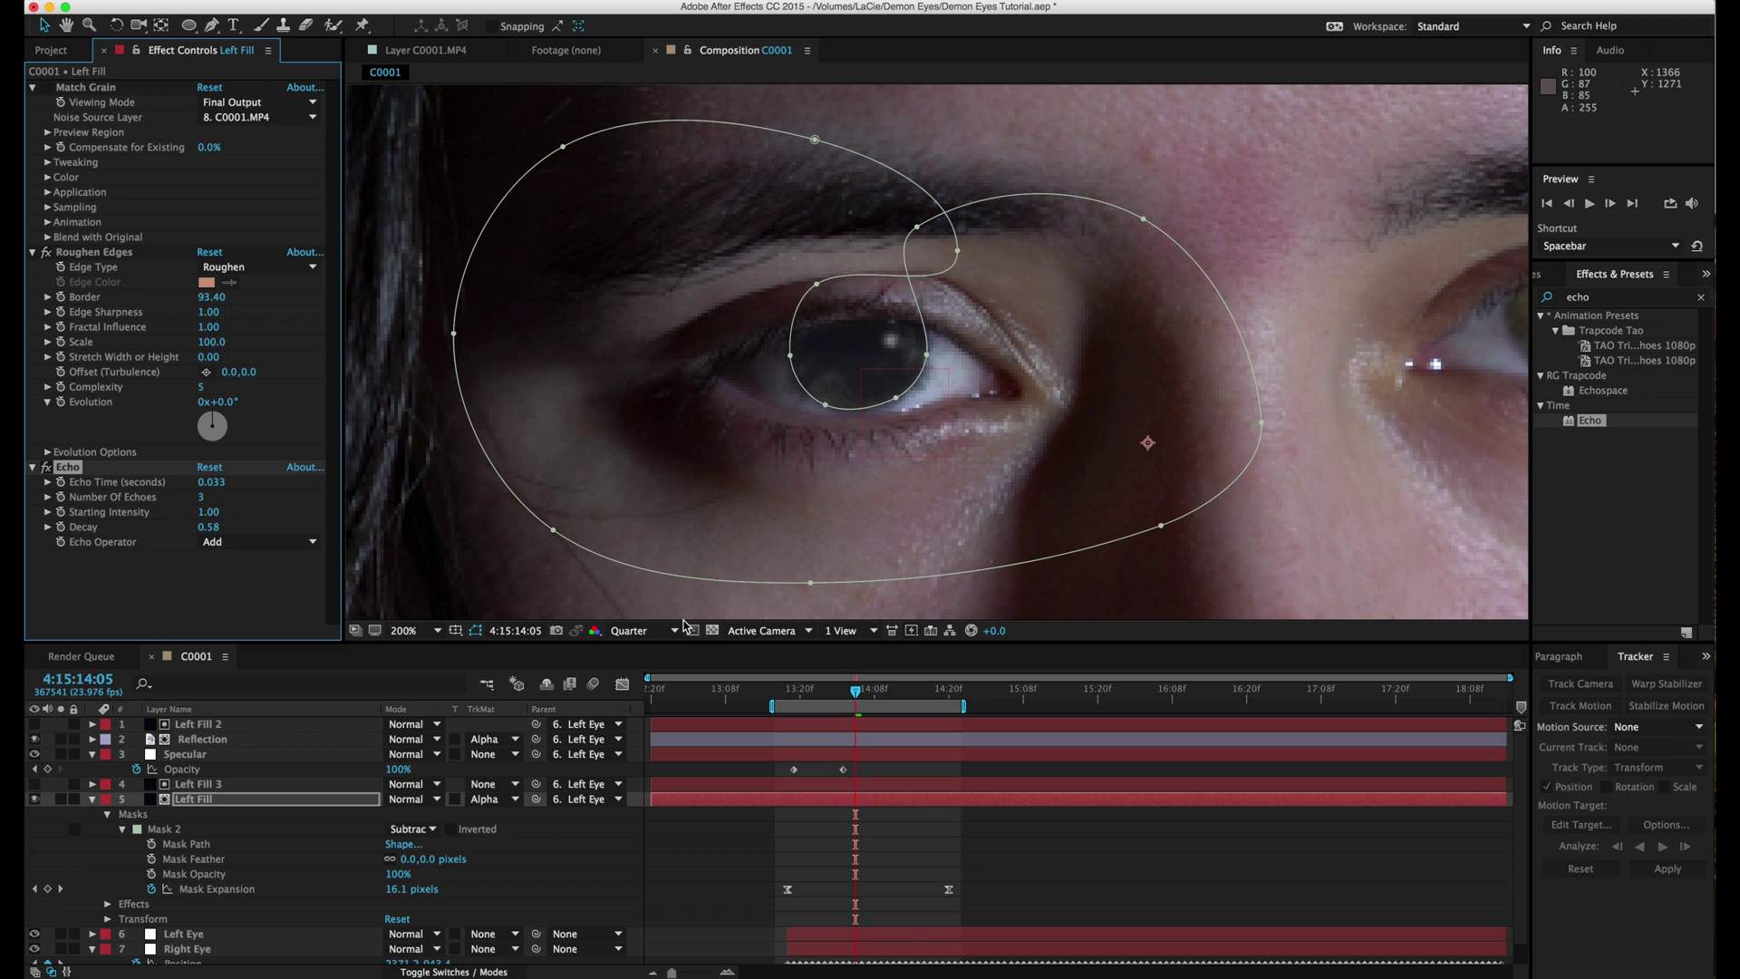
Play back the work area from 4:15:13:18, then park the playhead at 4:15:14:05 to inspect the echoed fill.
{"action": "left_click", "coordinate": [788, 695]}
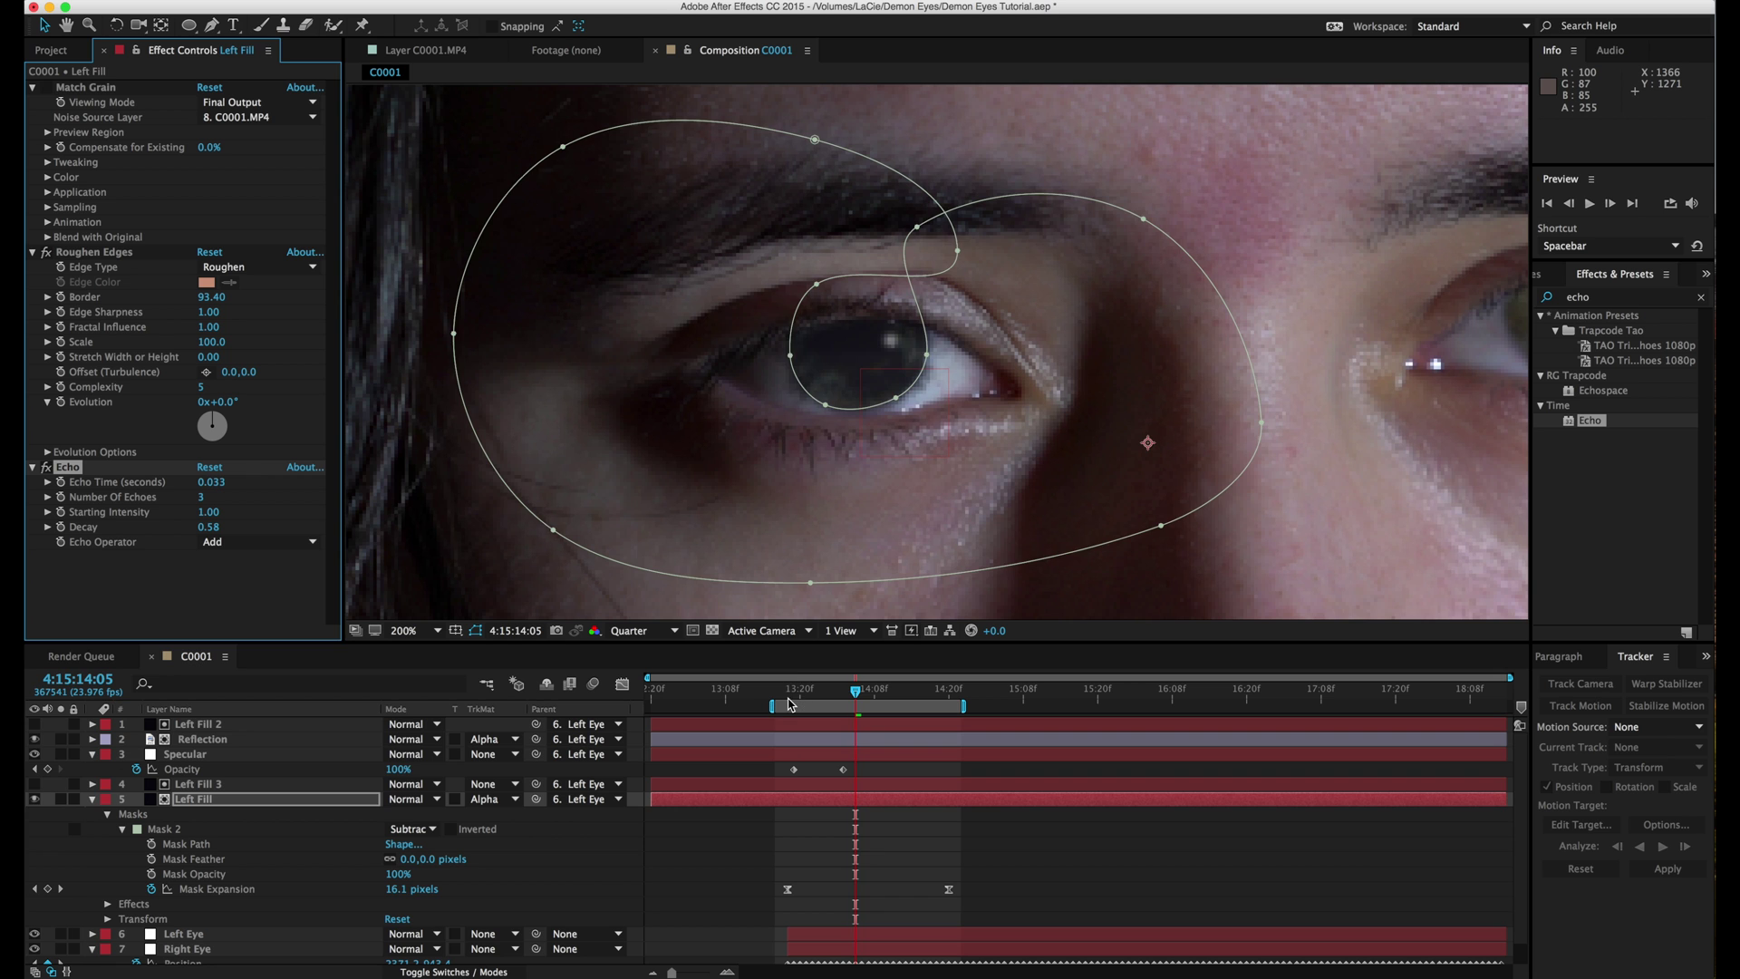
{"action": "left_click", "coordinate": [824, 844]}
{"action": "key", "text": "space"}
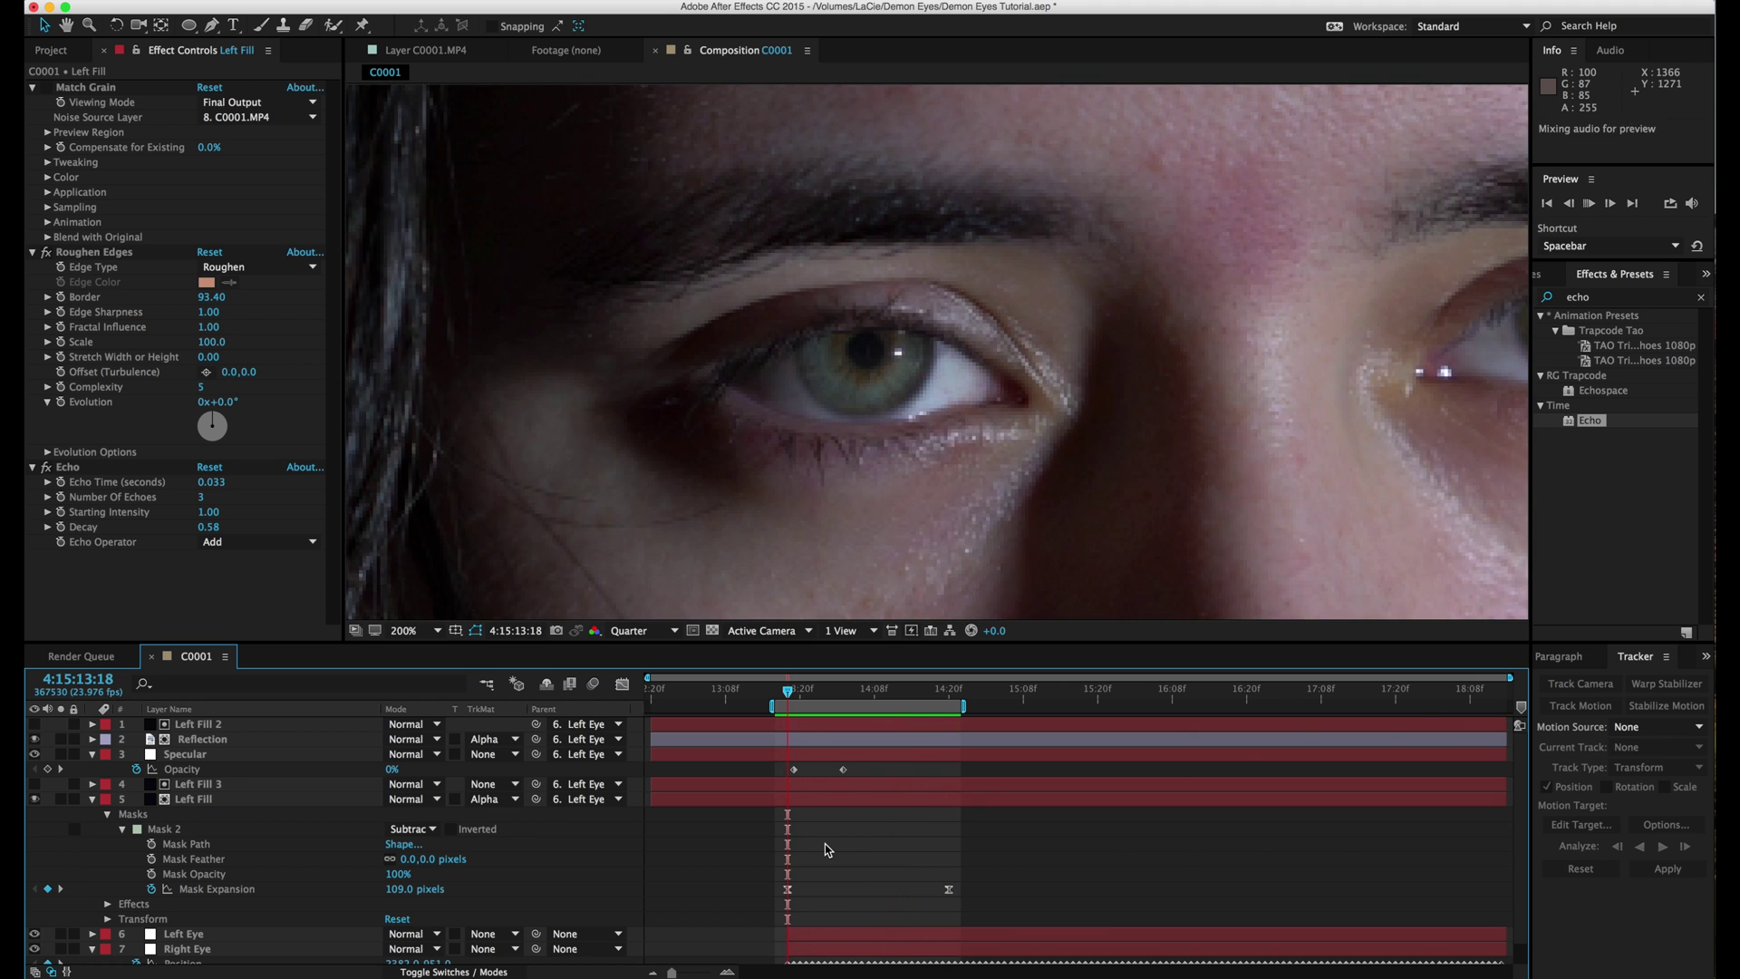
{"action": "key", "text": "space"}
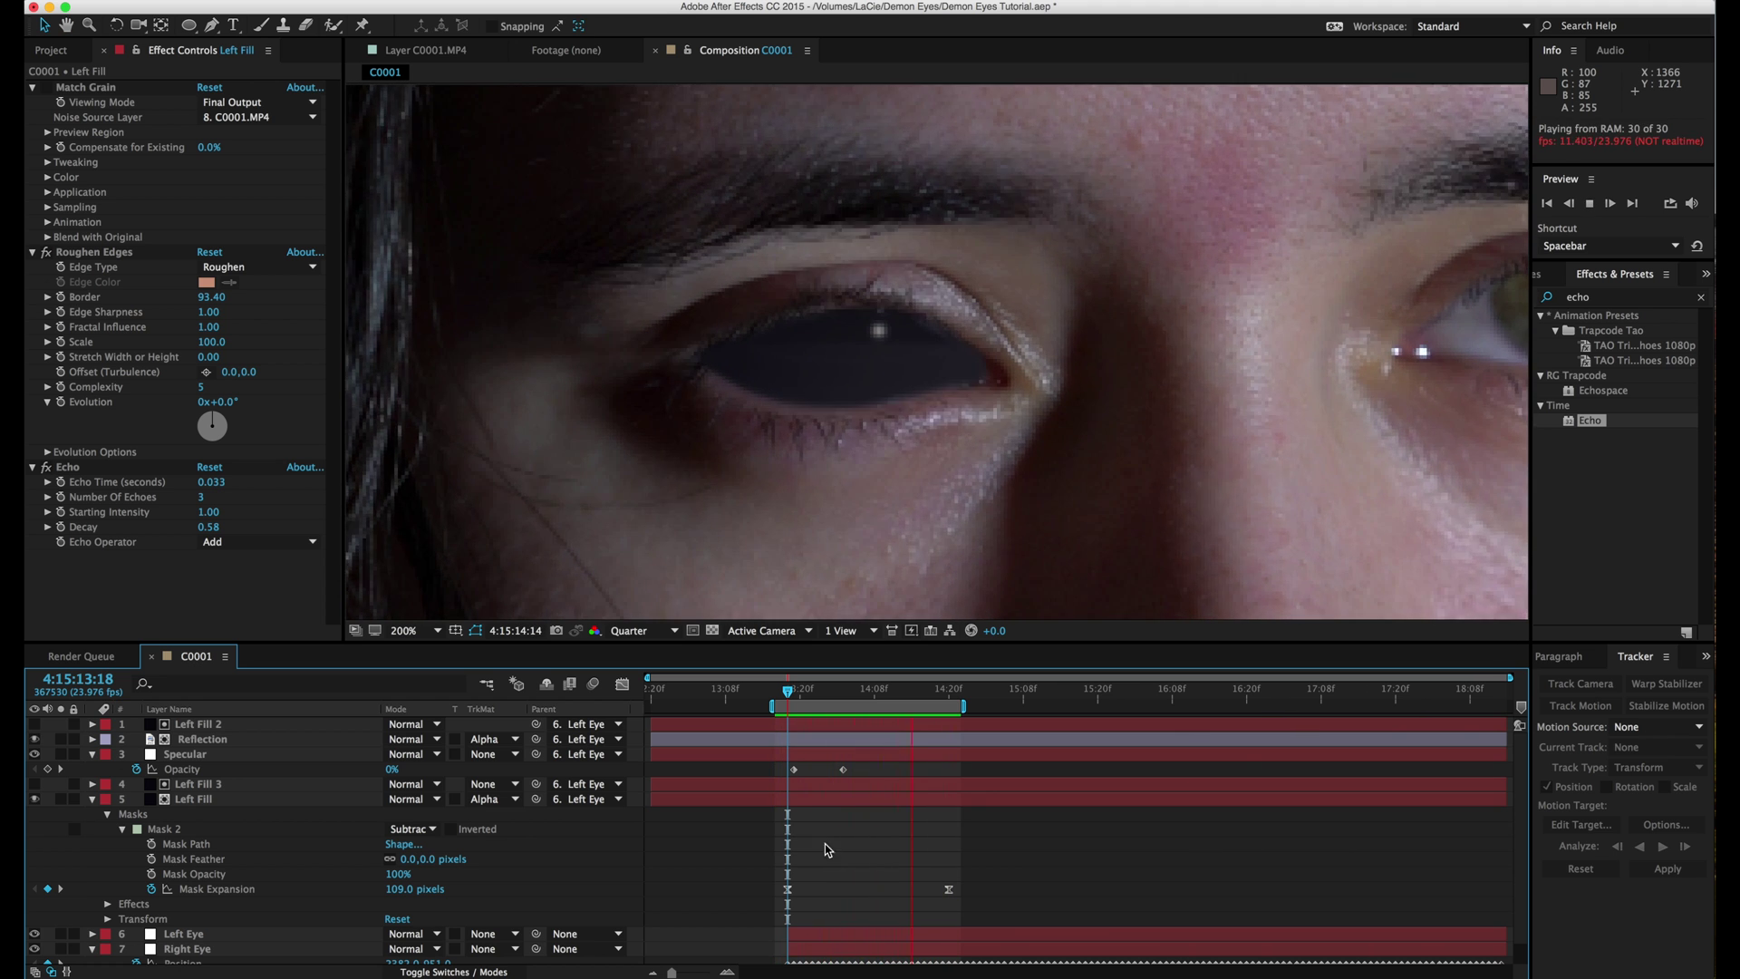
{"action": "mouse_move", "coordinate": [877, 691]}
{"action": "left_mouse_down"}
{"action": "mouse_move", "coordinate": [905, 692]}
{"action": "mouse_move", "coordinate": [857, 698]}
{"action": "left_mouse_up"}
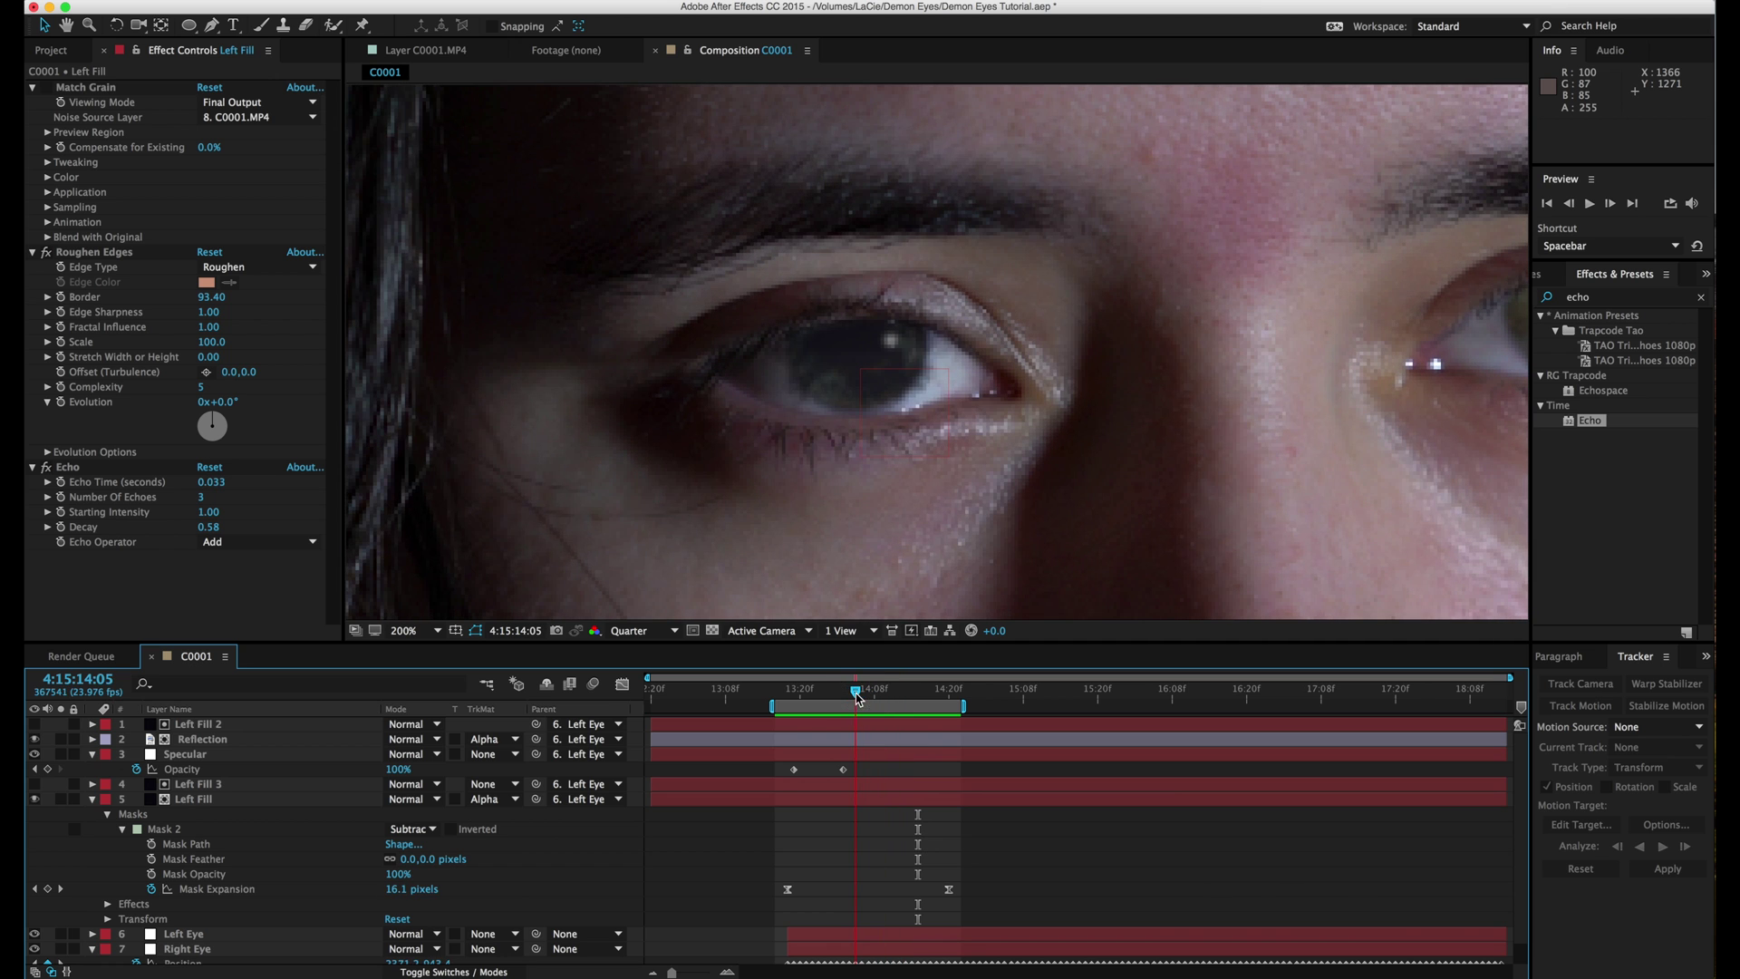
Set the Echo Operator on Left Fill to Maximum and compare the frame with the effect off and on.
{"action": "left_click", "coordinate": [47, 472]}
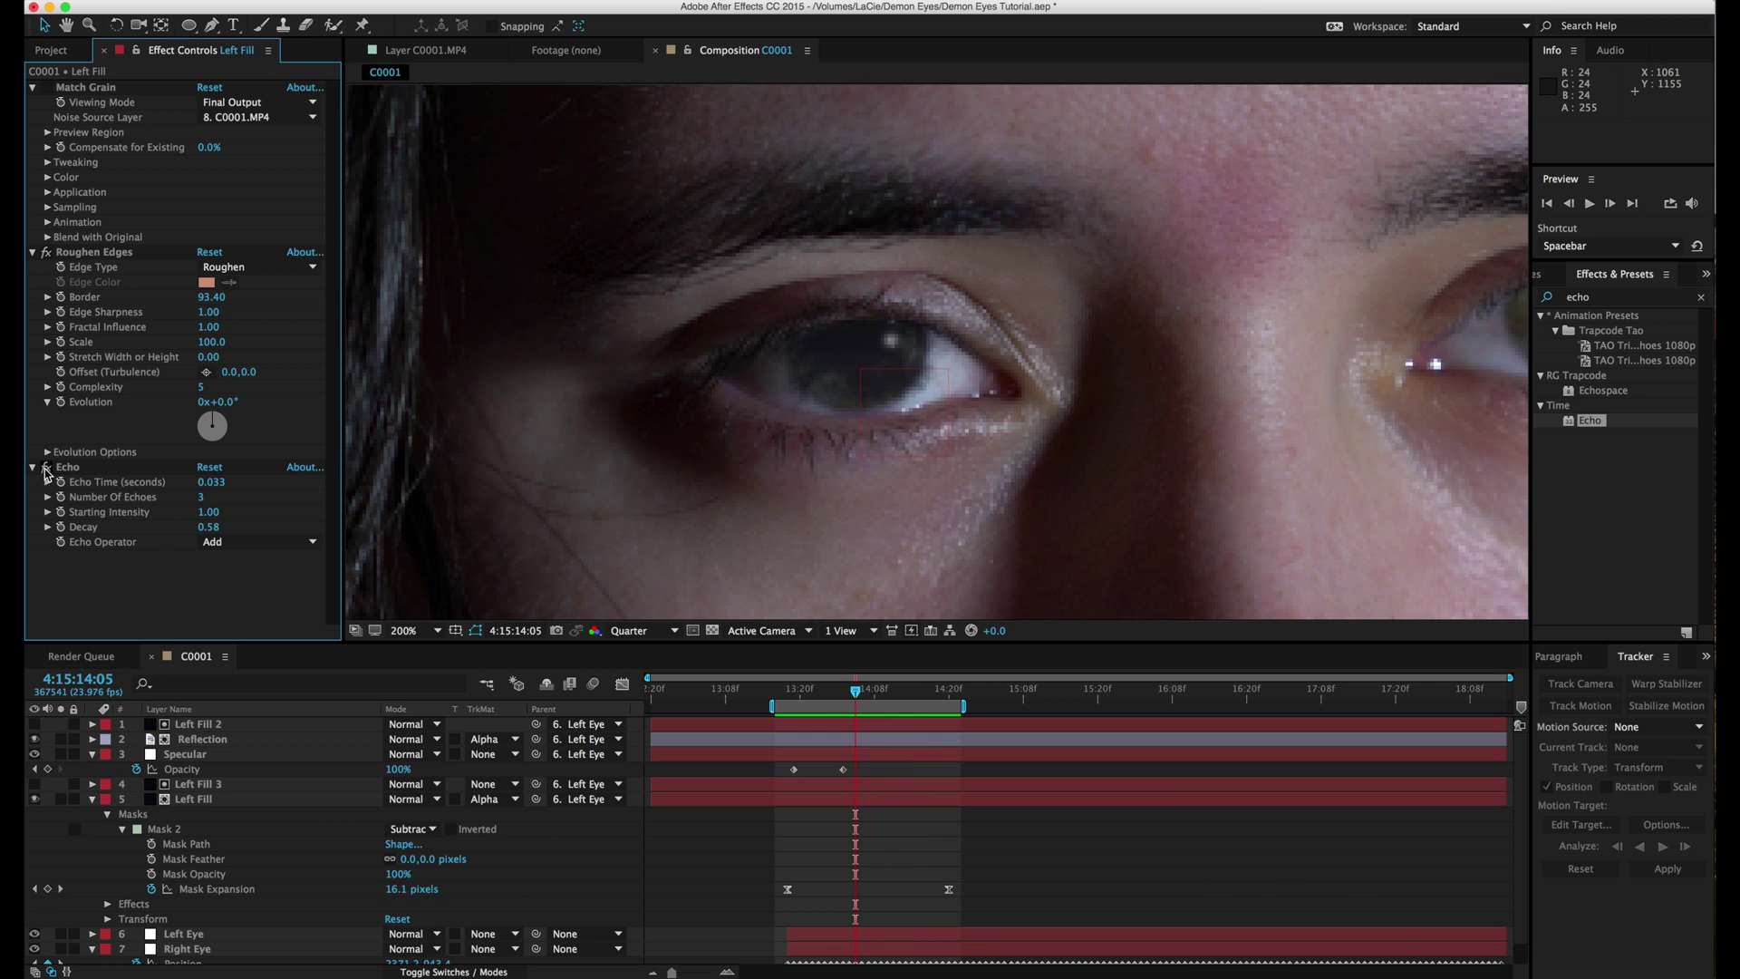
{"action": "left_click", "coordinate": [214, 540]}
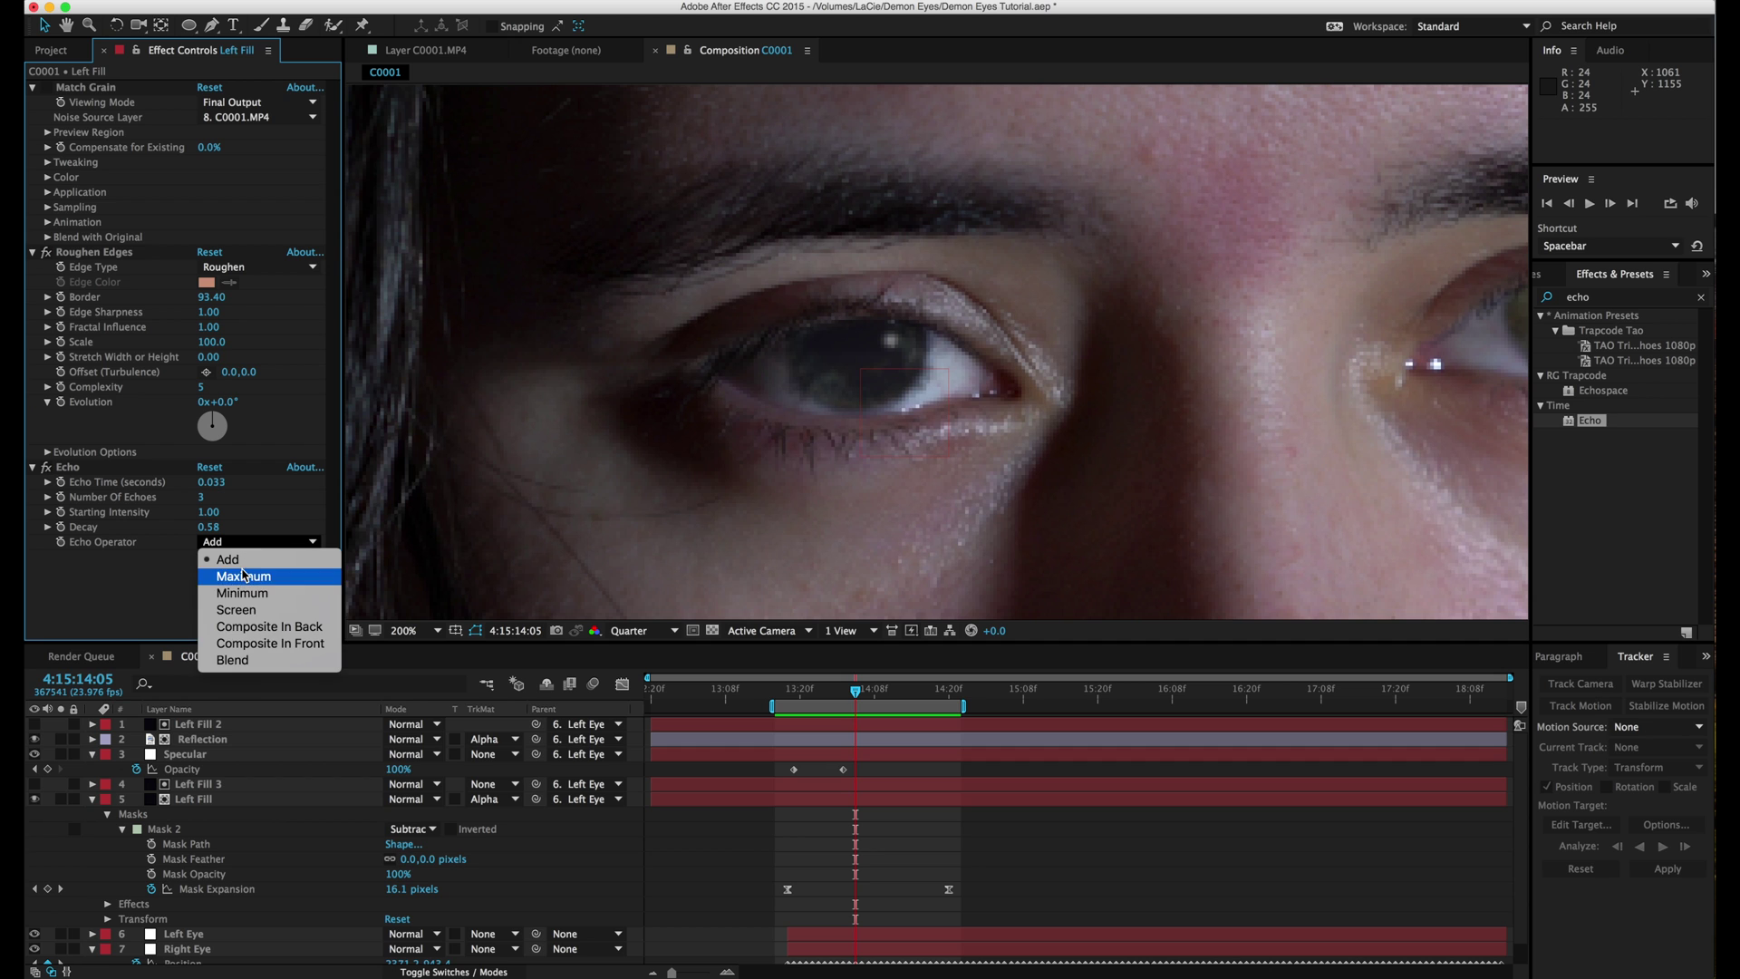
{"action": "left_click", "coordinate": [243, 579]}
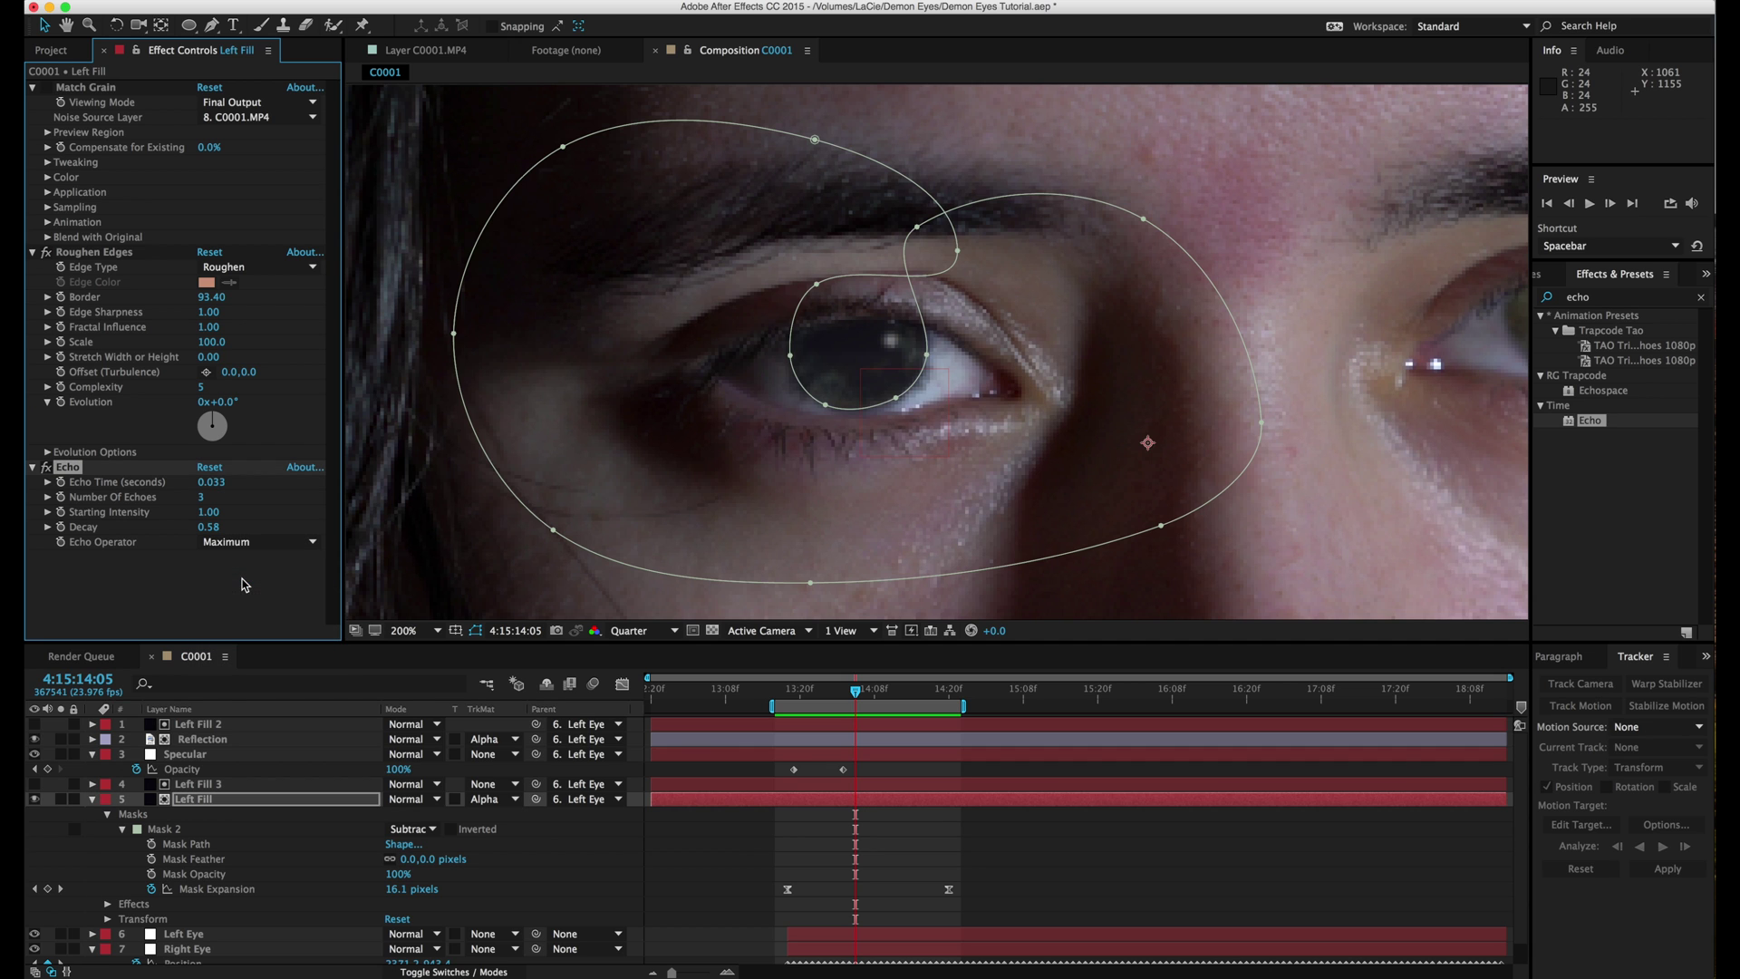
{"action": "left_click", "coordinate": [46, 467]}
{"action": "left_click", "coordinate": [46, 467]}
Play back the work area to check the spreading fill with the Maximum echo, stopping at 4:15:14:08.
{"action": "key", "text": "space"}
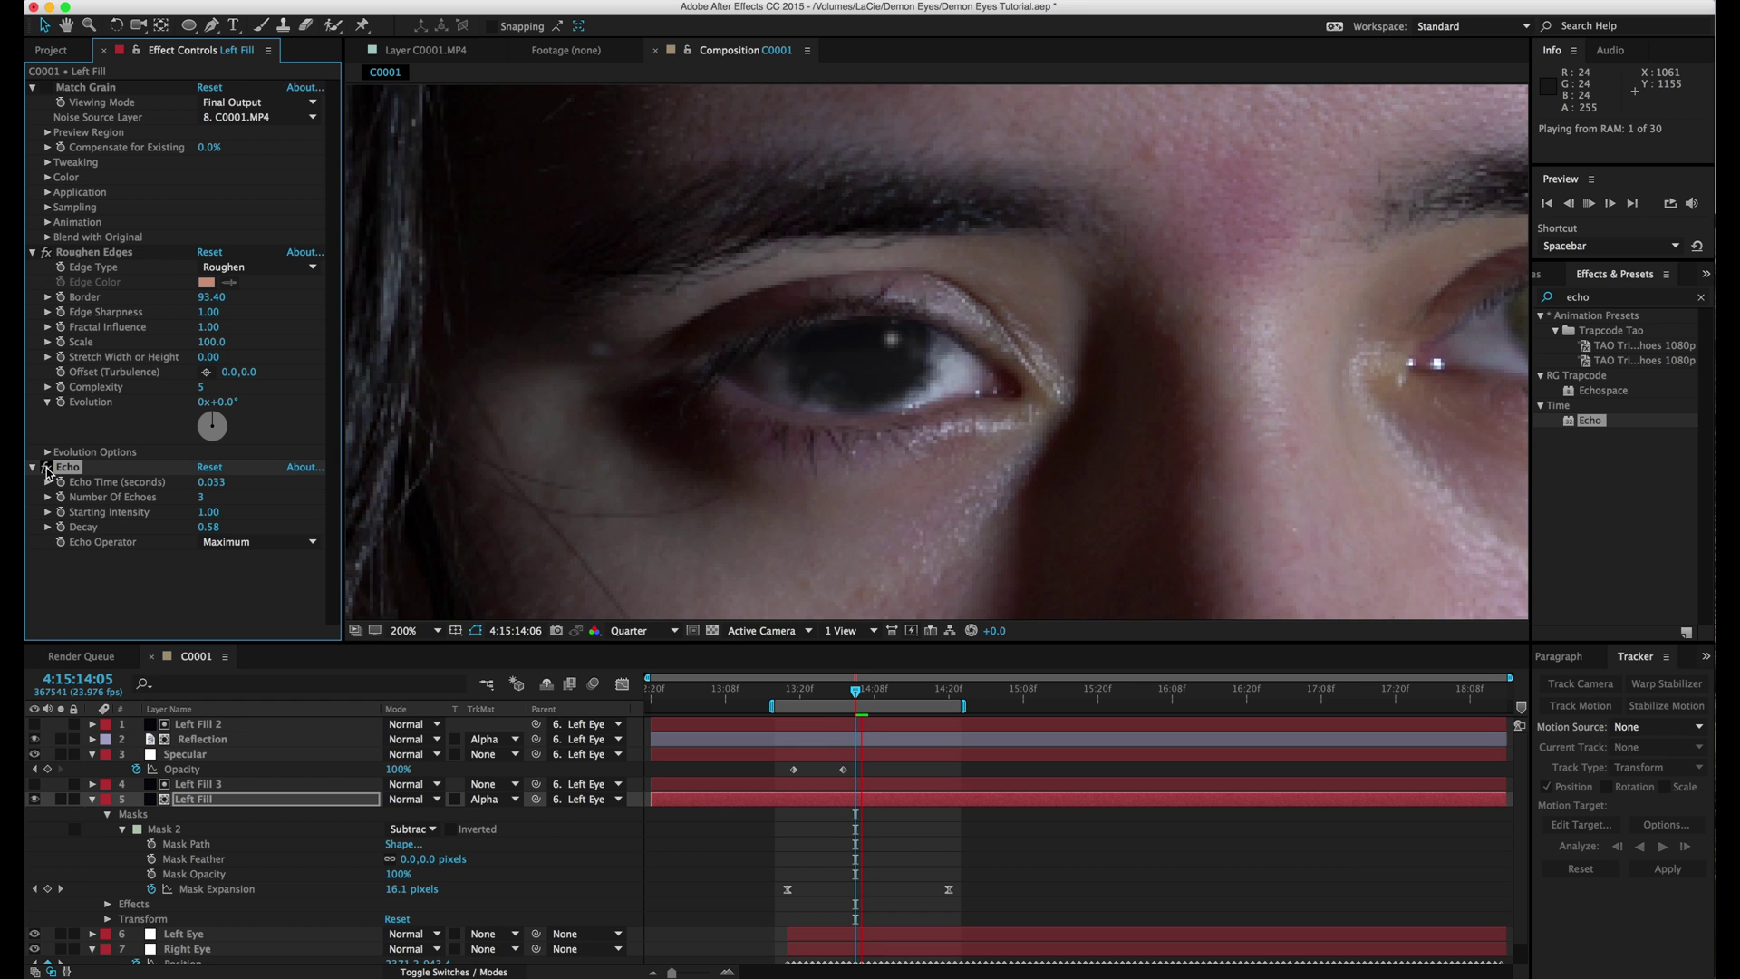
{"action": "key", "text": "space"}
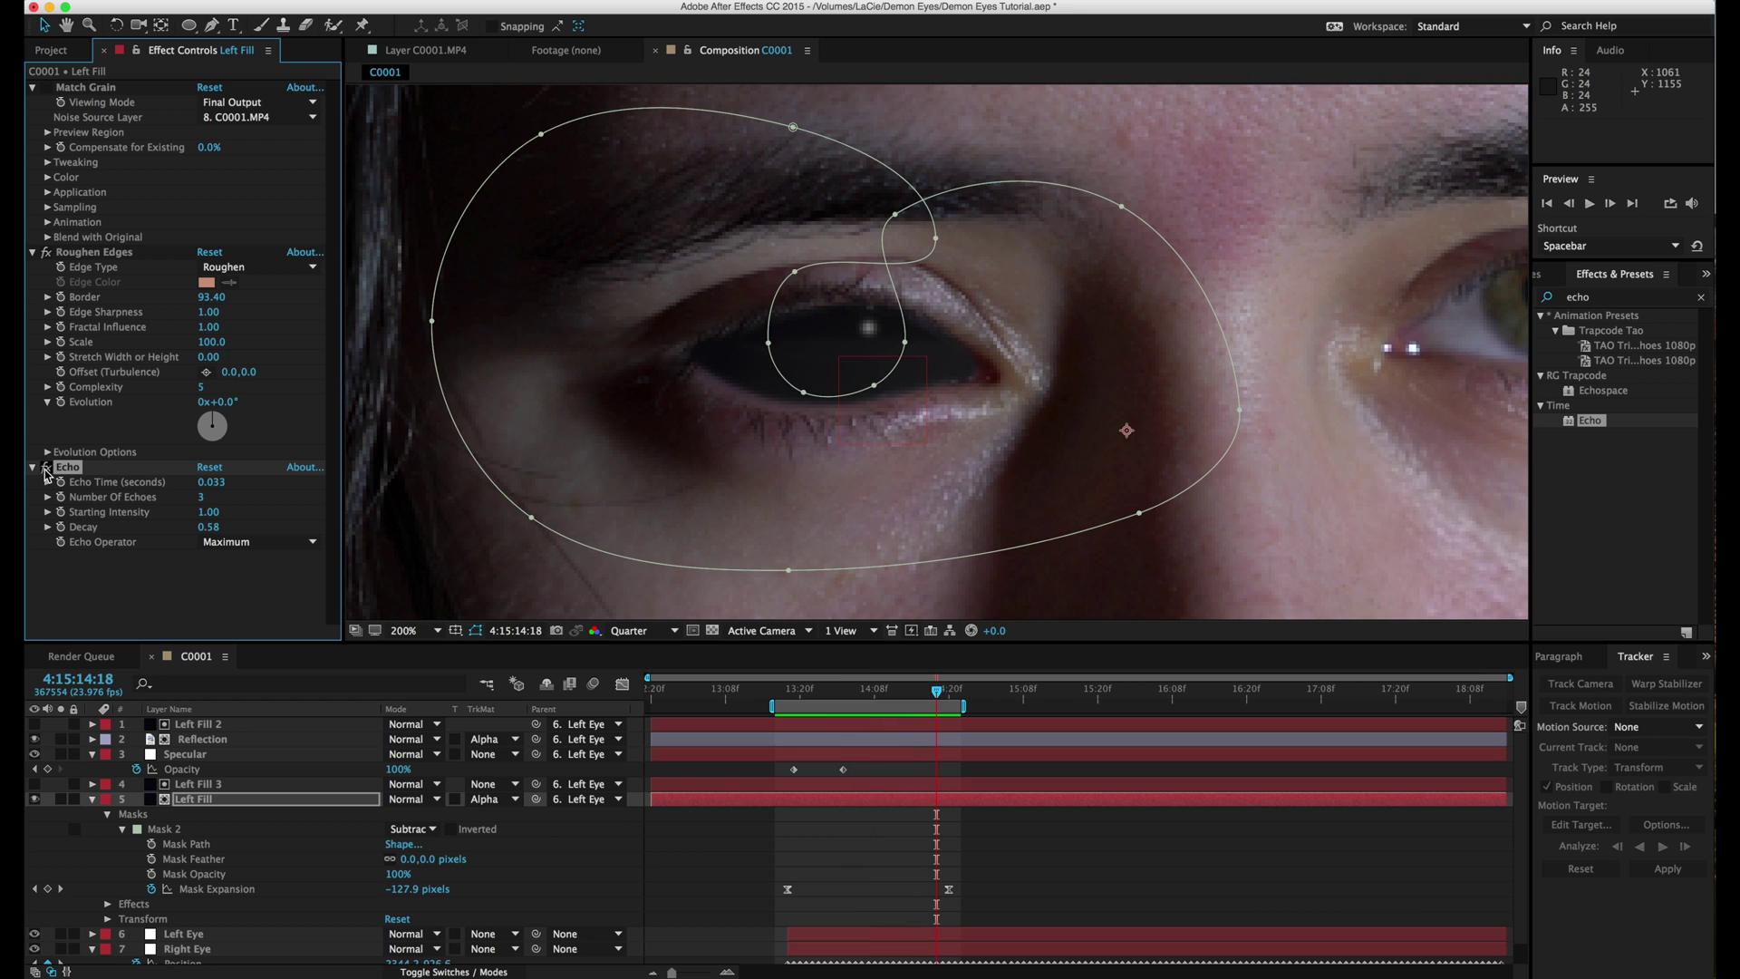
{"action": "key", "text": "space"}
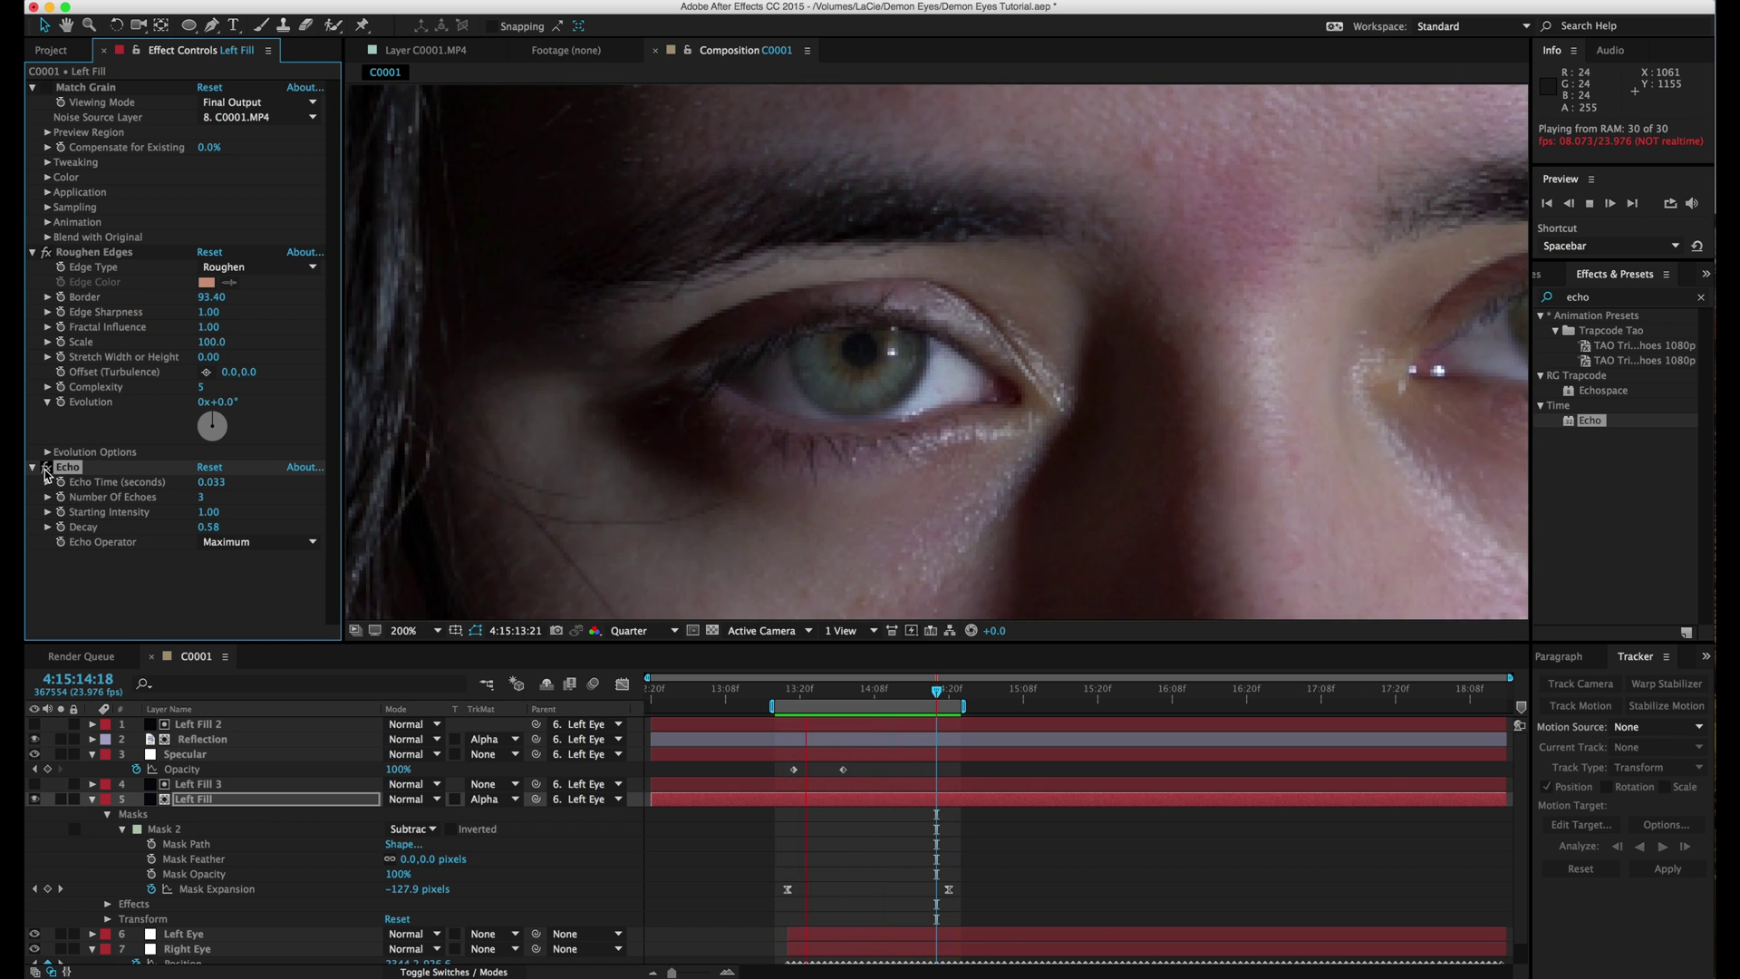
{"action": "key", "text": "space"}
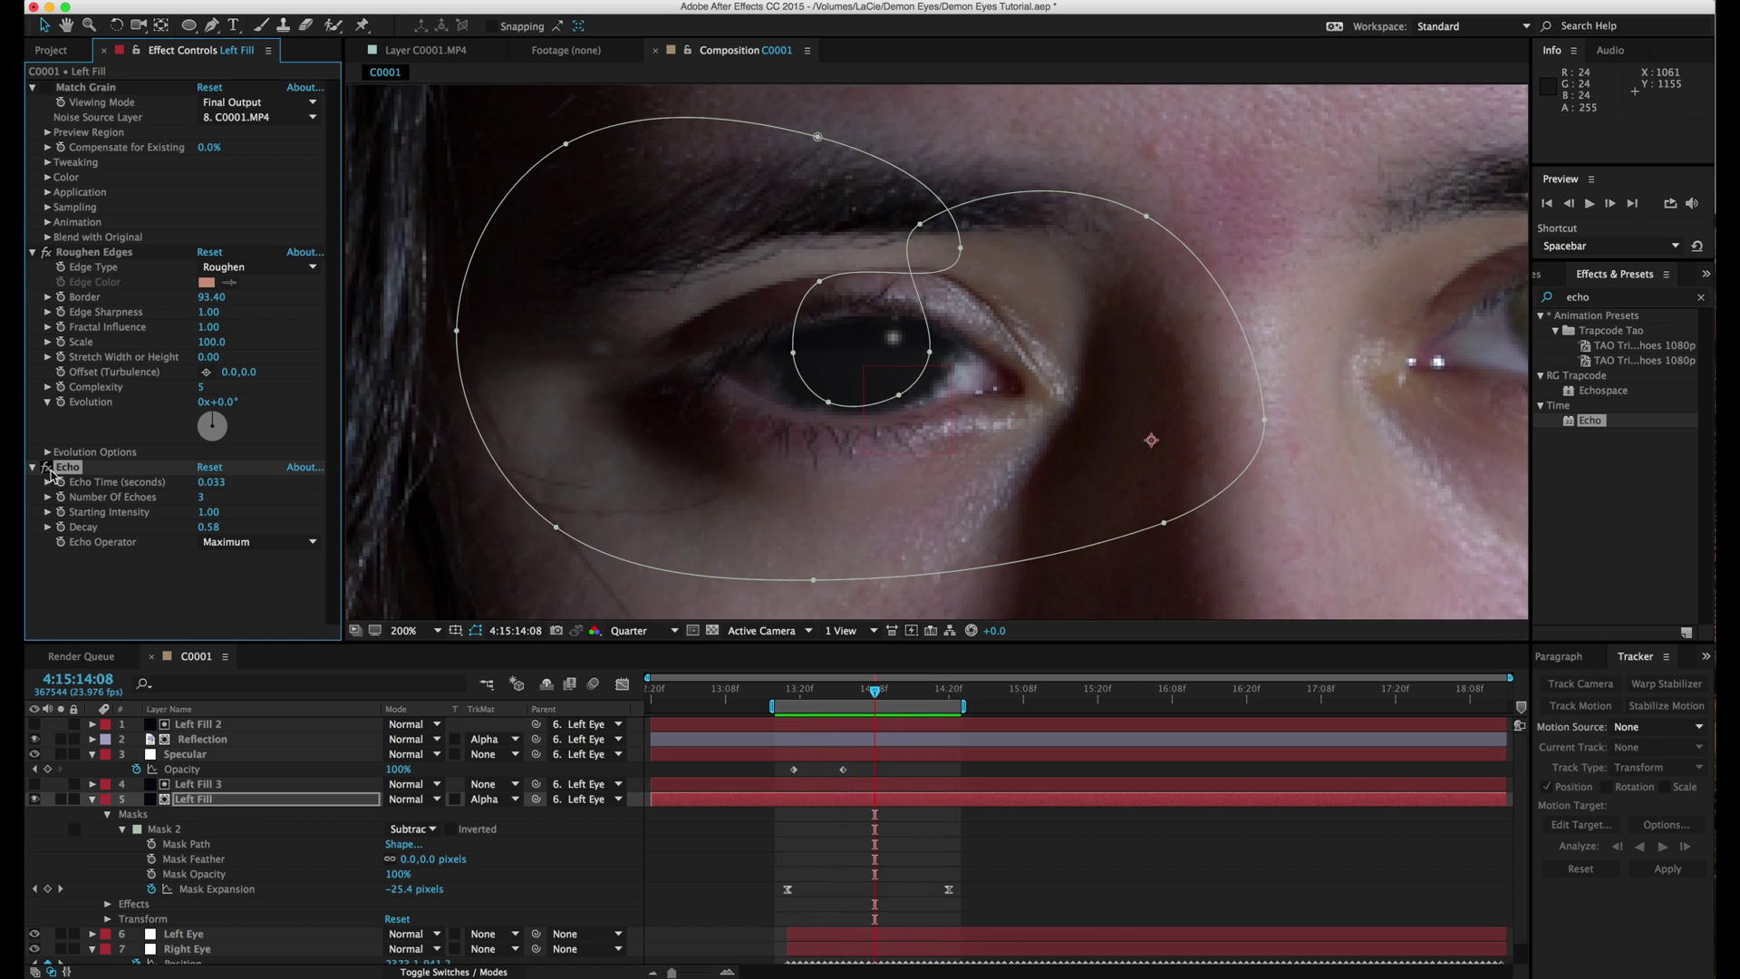
{"action": "left_click", "coordinate": [841, 840]}
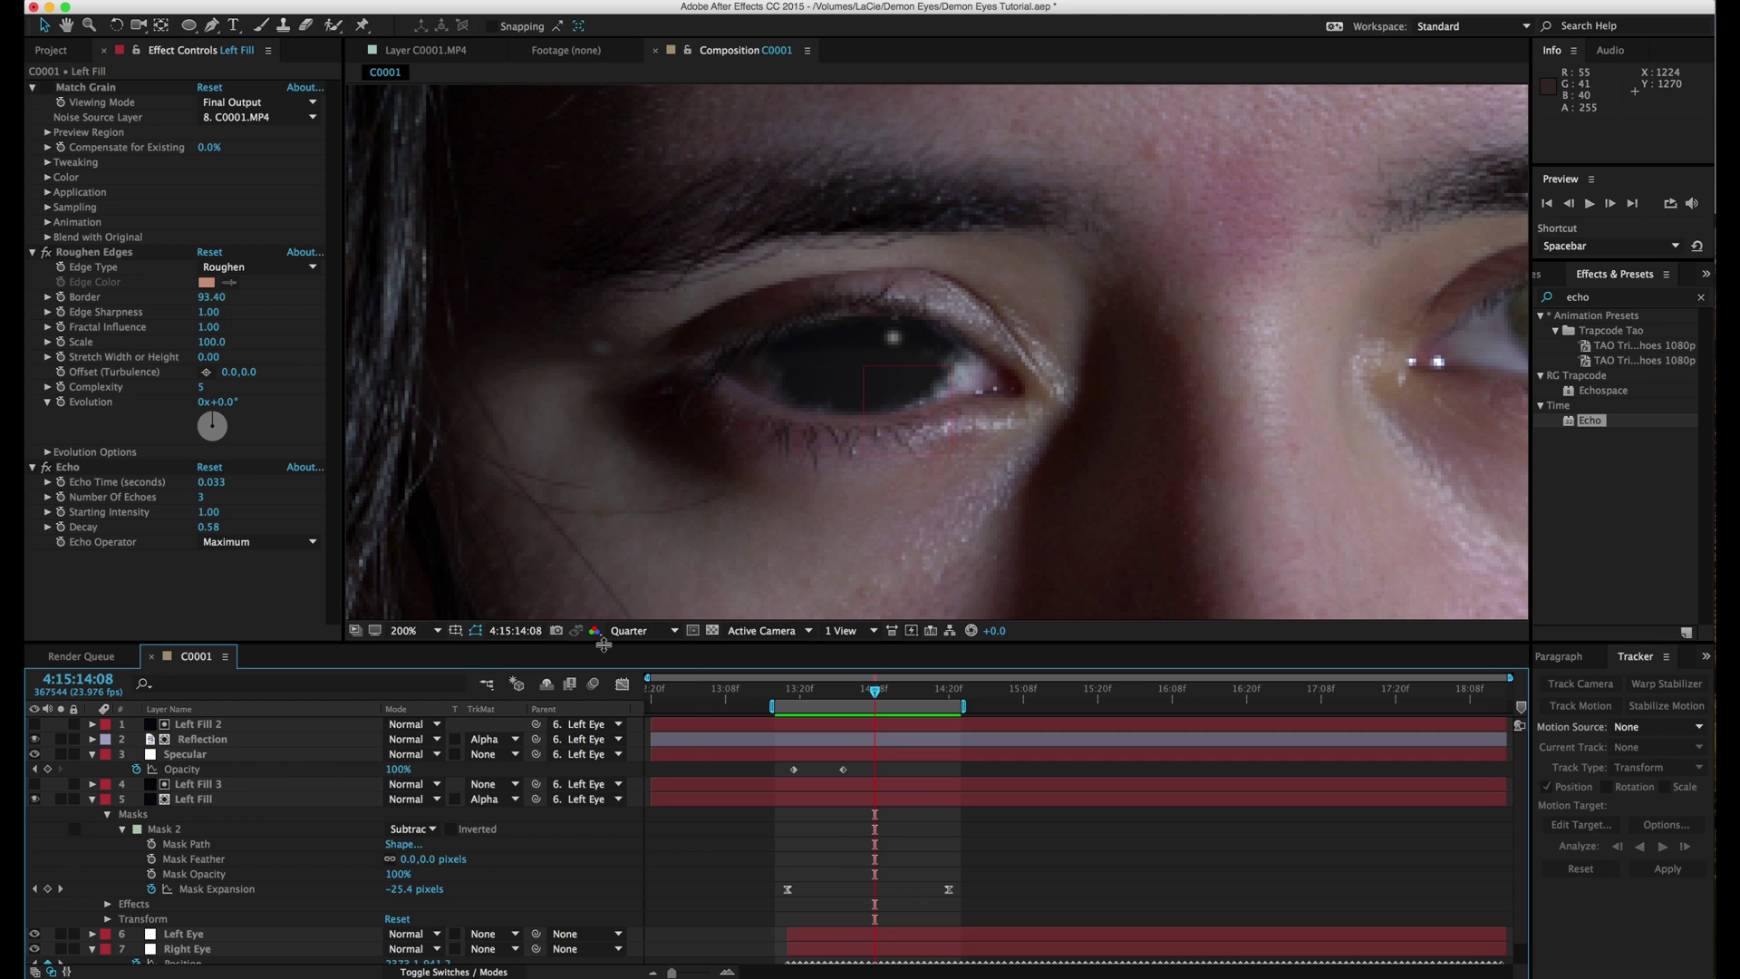
Switch the preview resolution to Full and save the project.
{"action": "left_click", "coordinate": [637, 631]}
{"action": "left_click", "coordinate": [635, 674]}
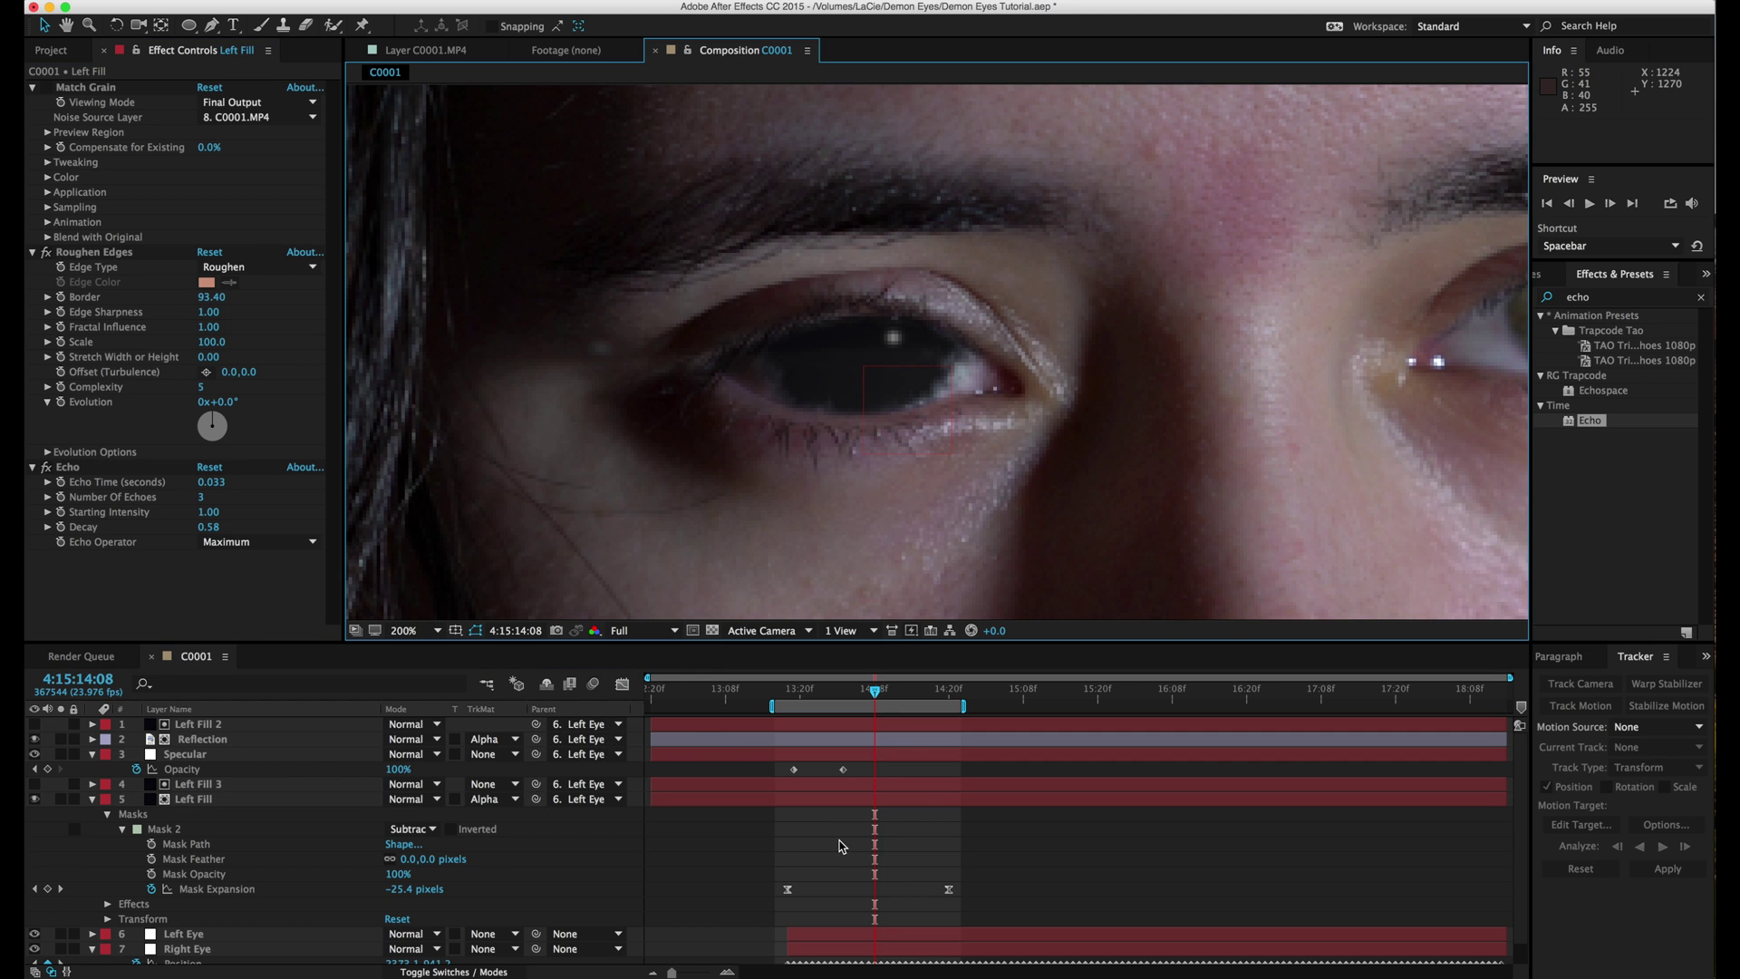
{"action": "key", "text": "super+s"}
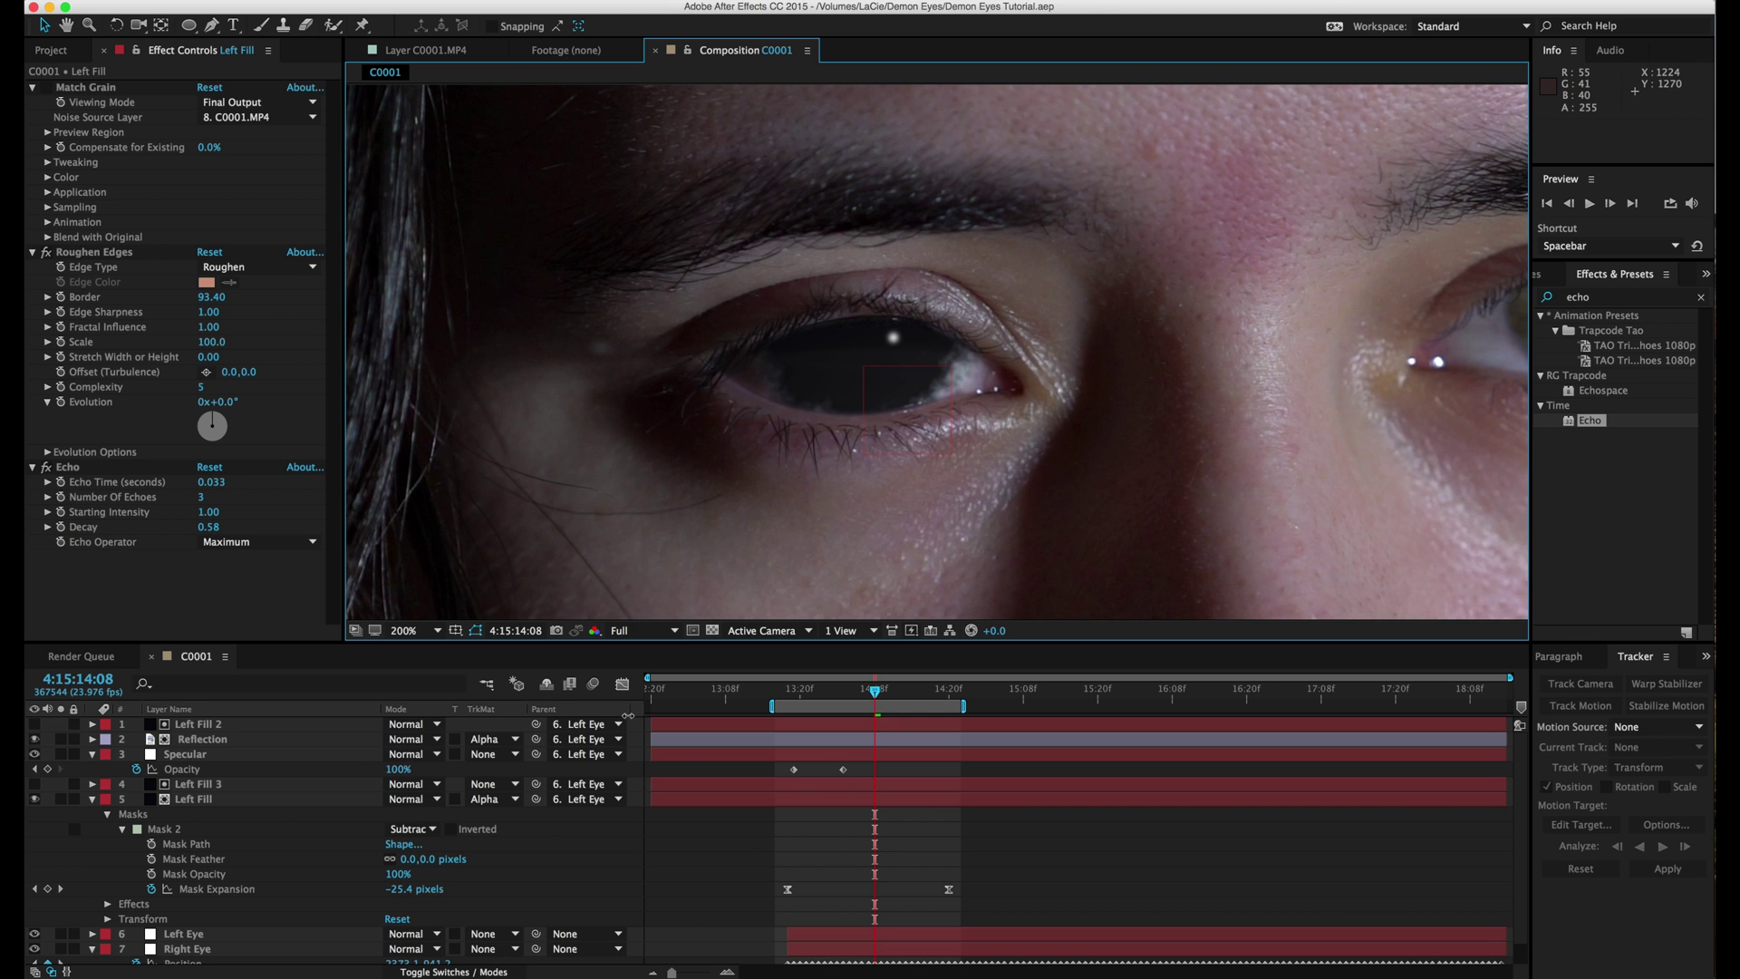
{"action": "scroll", "coordinate": [980, 408], "scroll_direction": "up", "scroll_amount": 2}
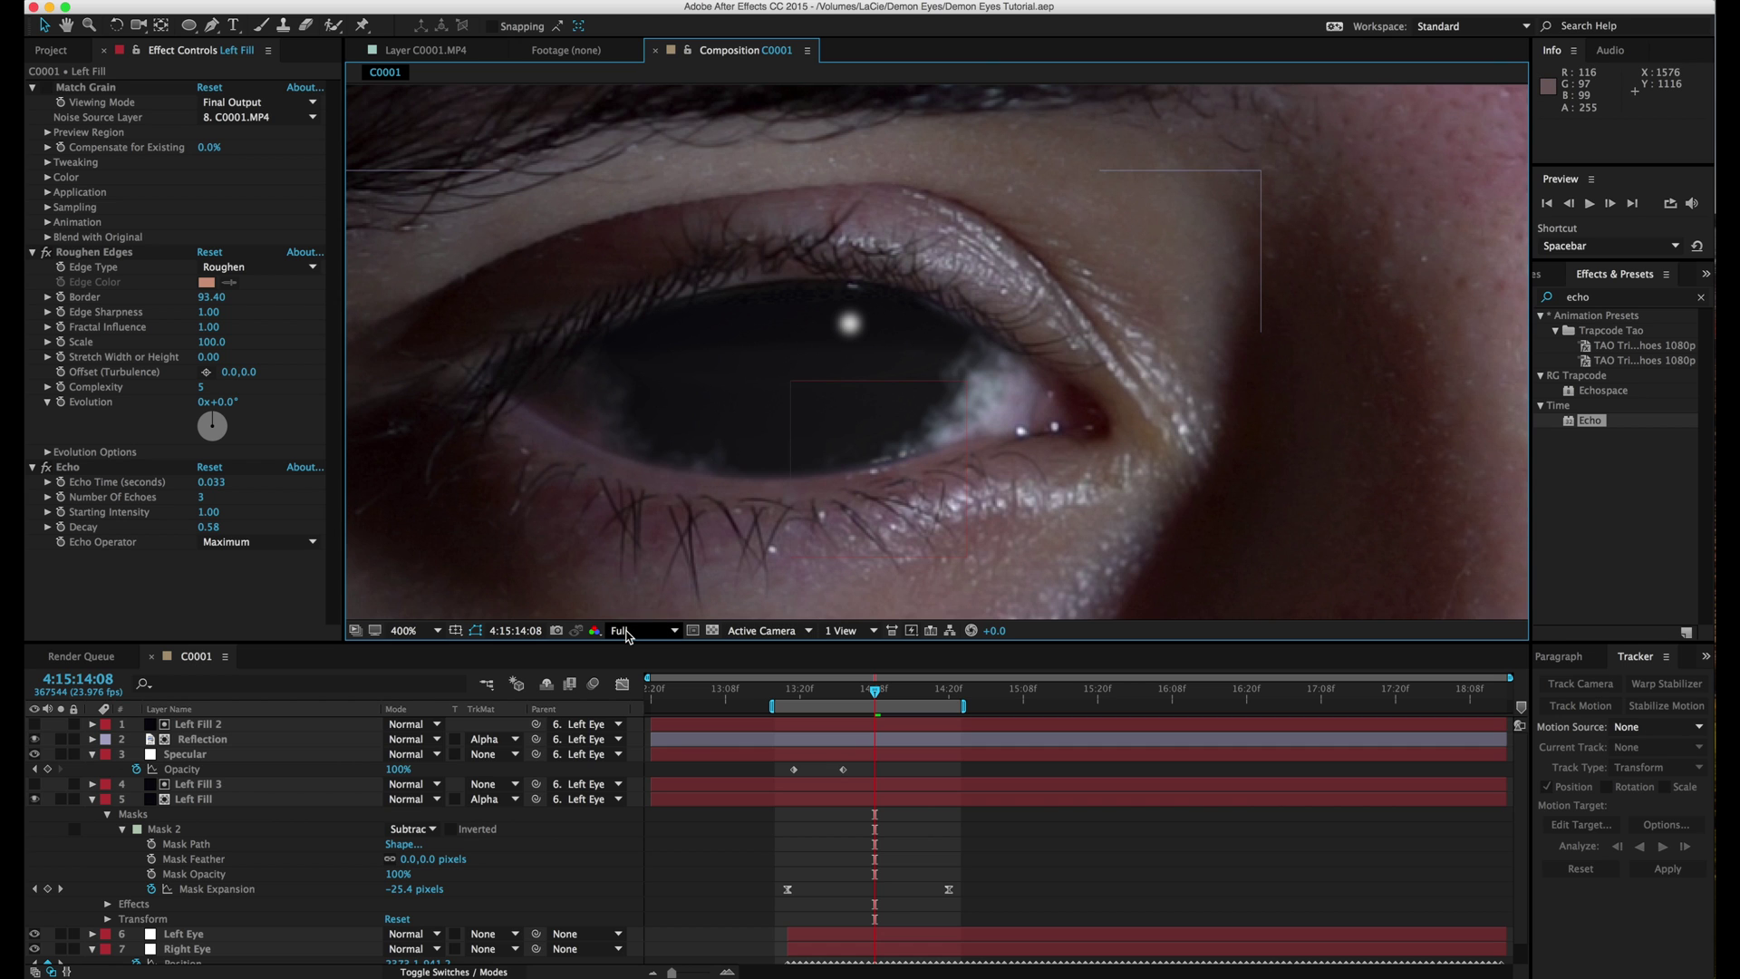
Move Match Grain below Echo in Left Fill's effect order, compare the grain and leave Match Grain switched off.
{"action": "left_click_drag", "start_coordinate": [84, 87], "coordinate": [110, 612]}
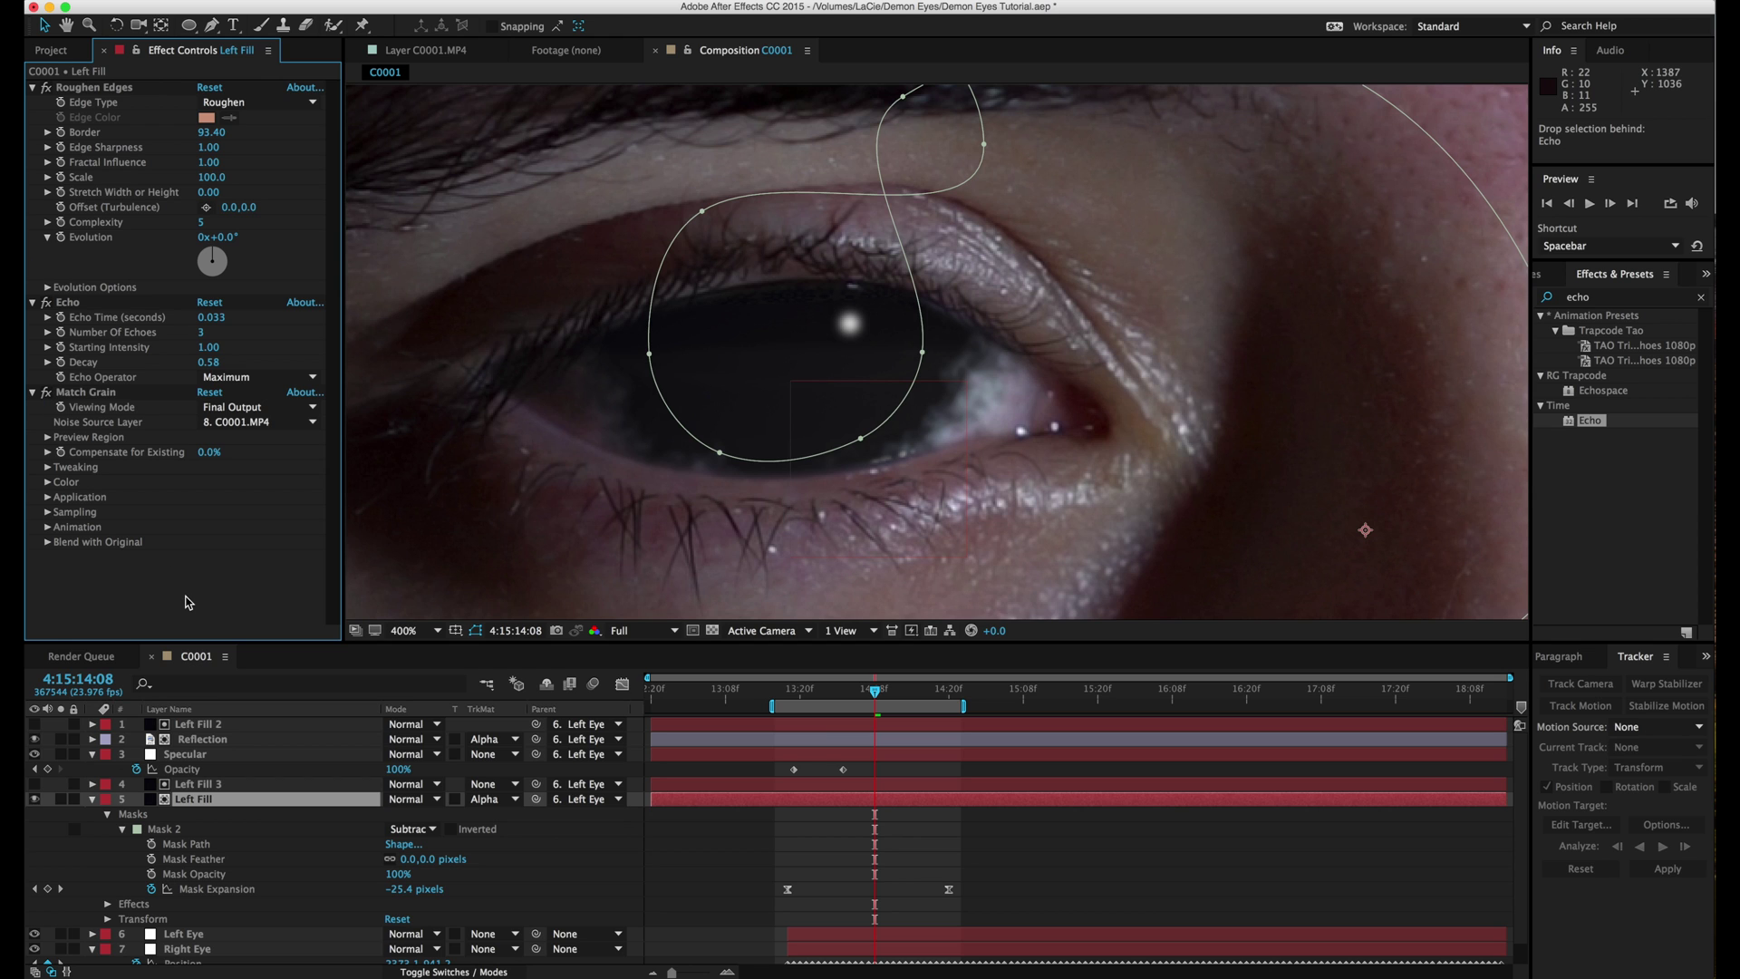
{"action": "left_click", "coordinate": [41, 395]}
{"action": "left_click", "coordinate": [834, 843]}
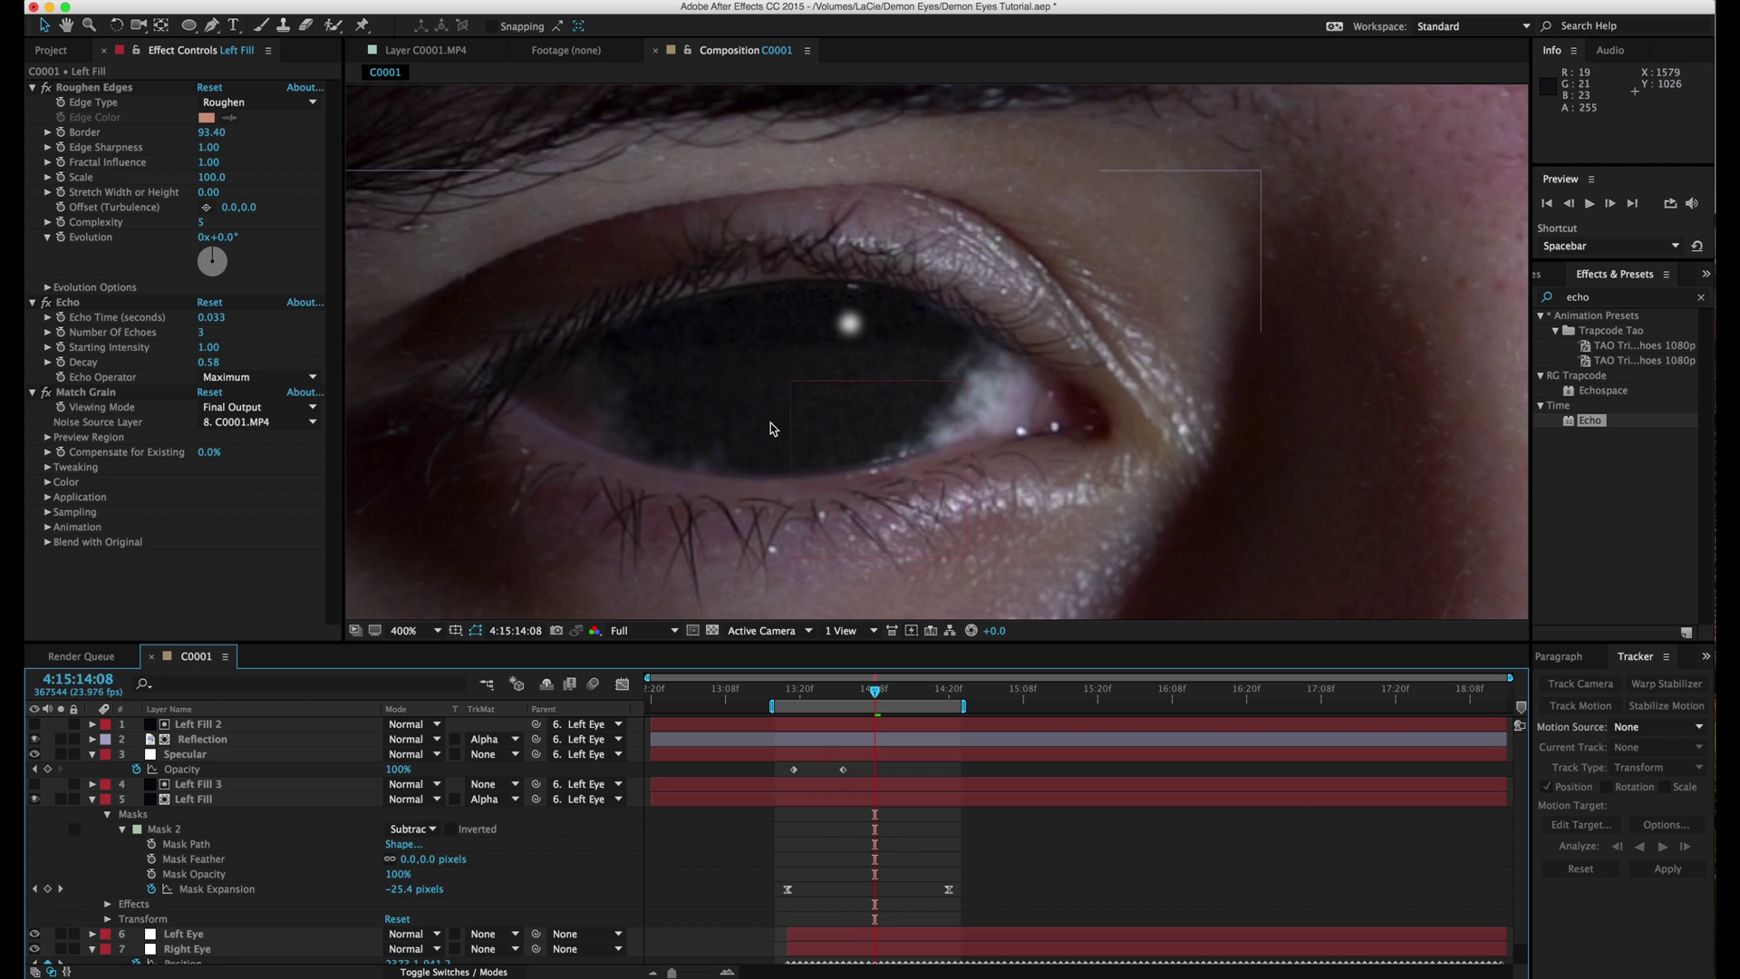
{"action": "key", "text": "comma"}
{"action": "left_click", "coordinate": [45, 393]}
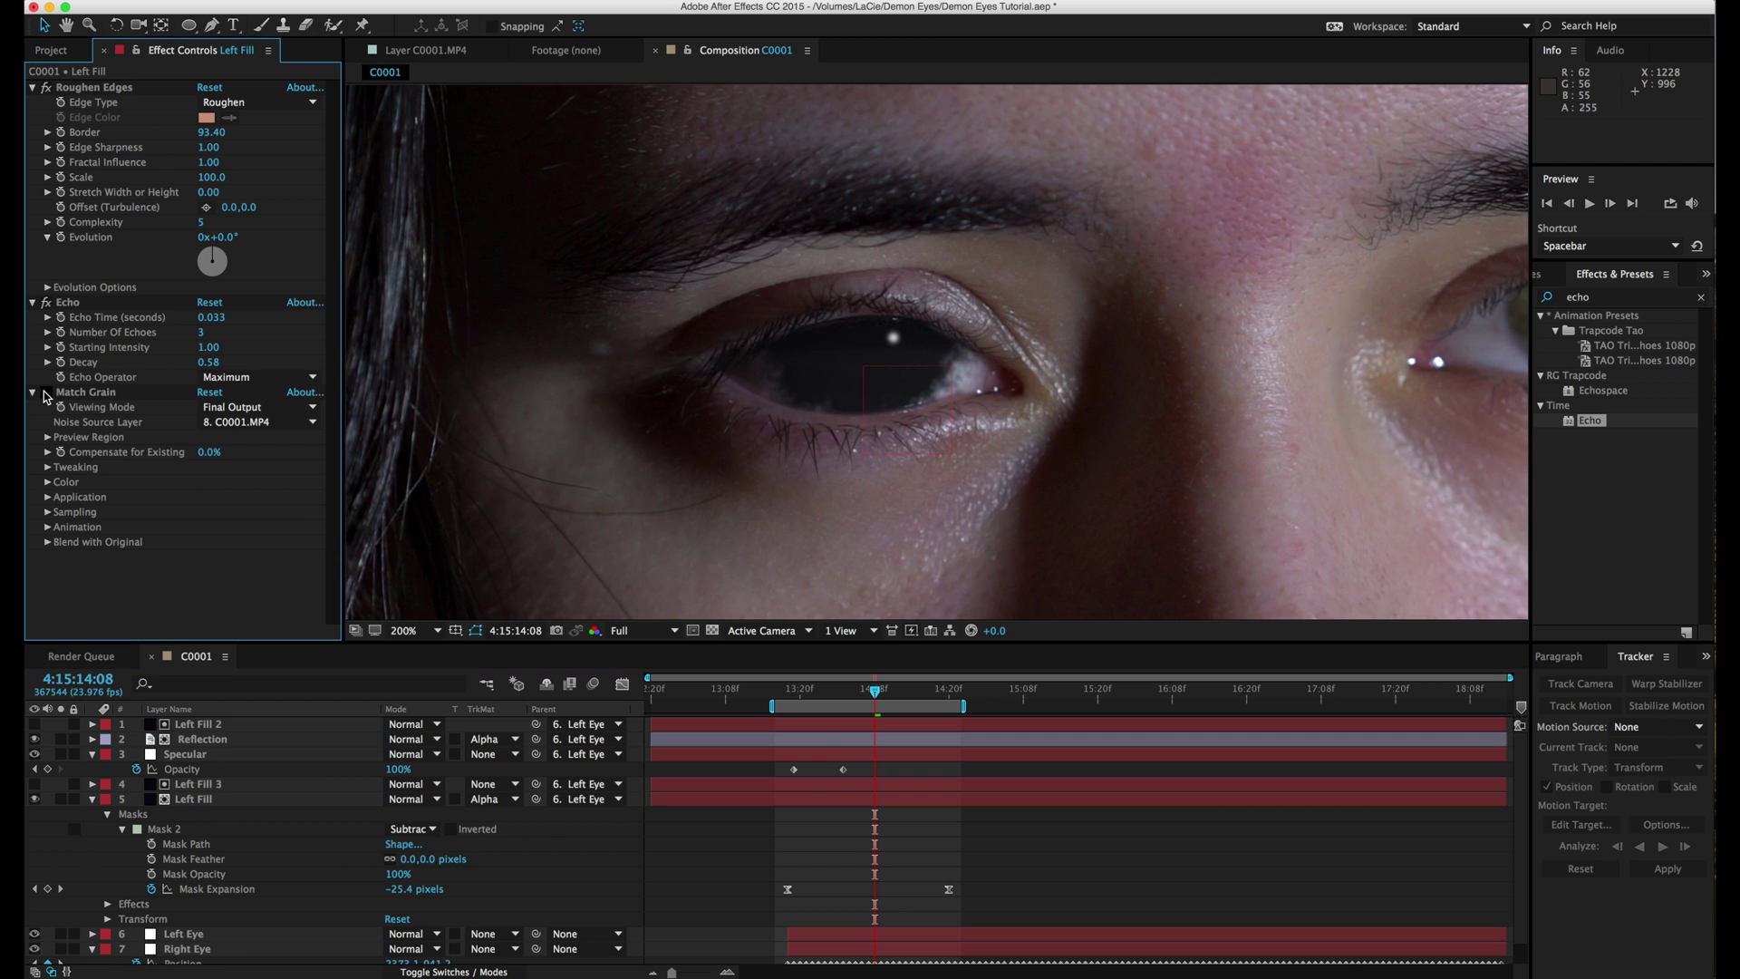
Return the preview resolution to Quarter and fit the whole frame in the composition viewer.
{"action": "left_click", "coordinate": [639, 631]}
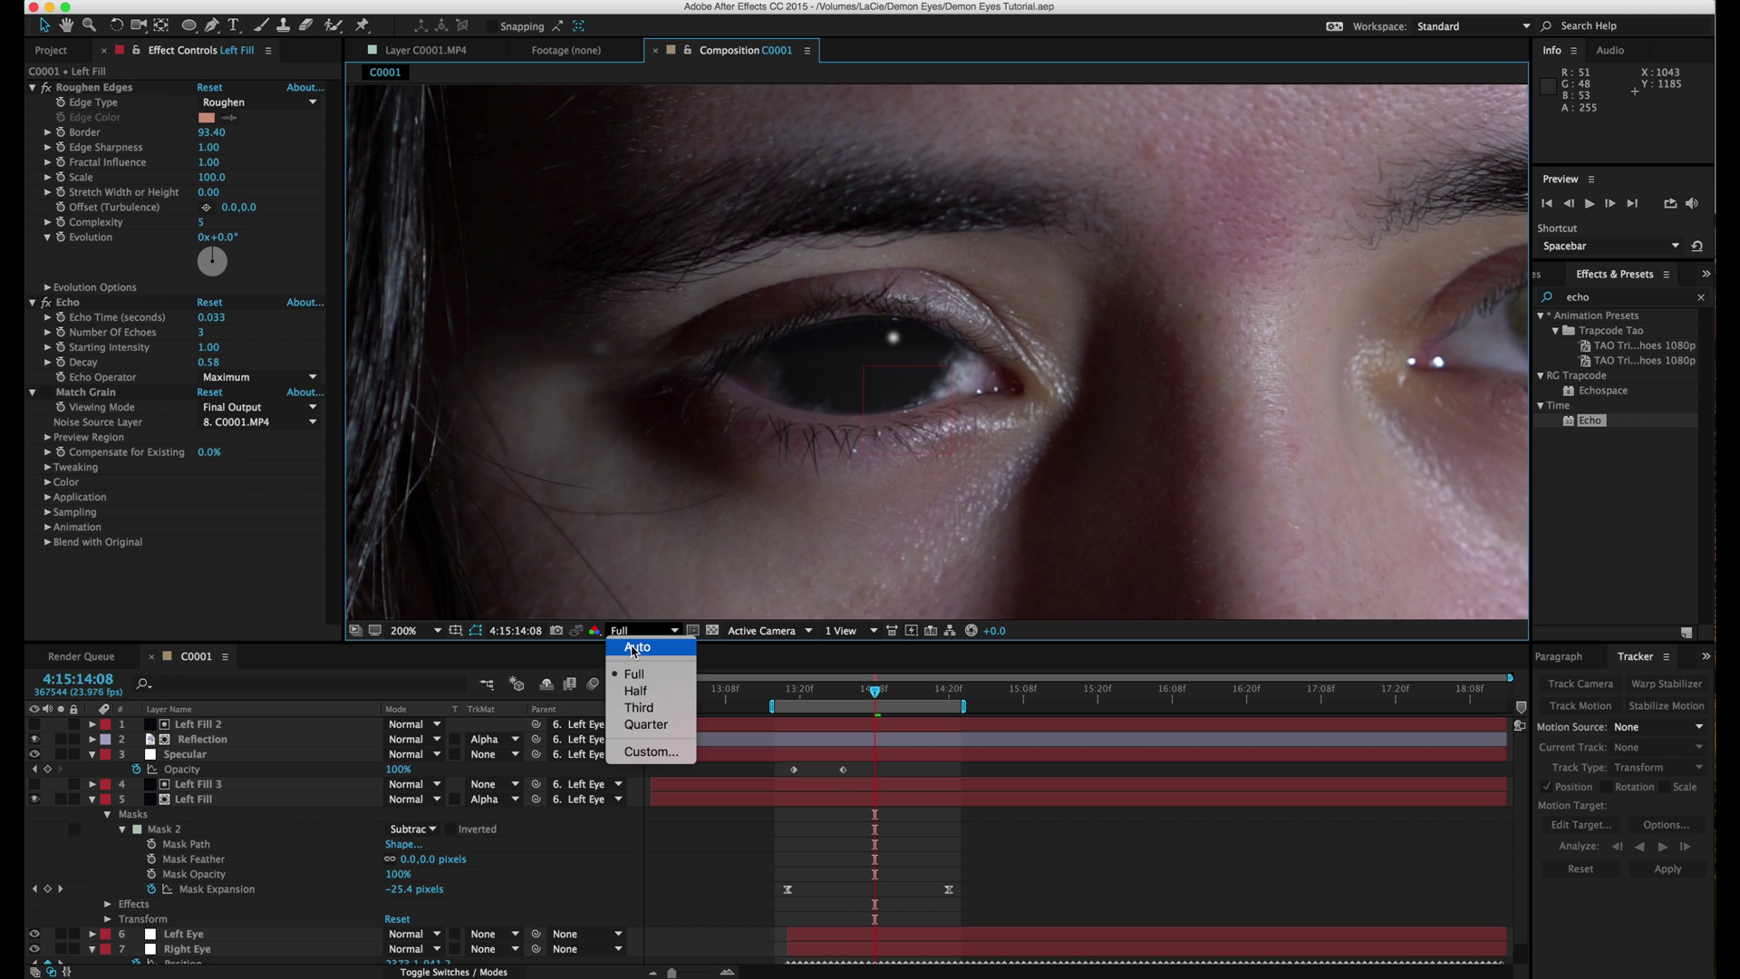
{"action": "left_click", "coordinate": [645, 724]}
{"action": "left_click", "coordinate": [838, 865]}
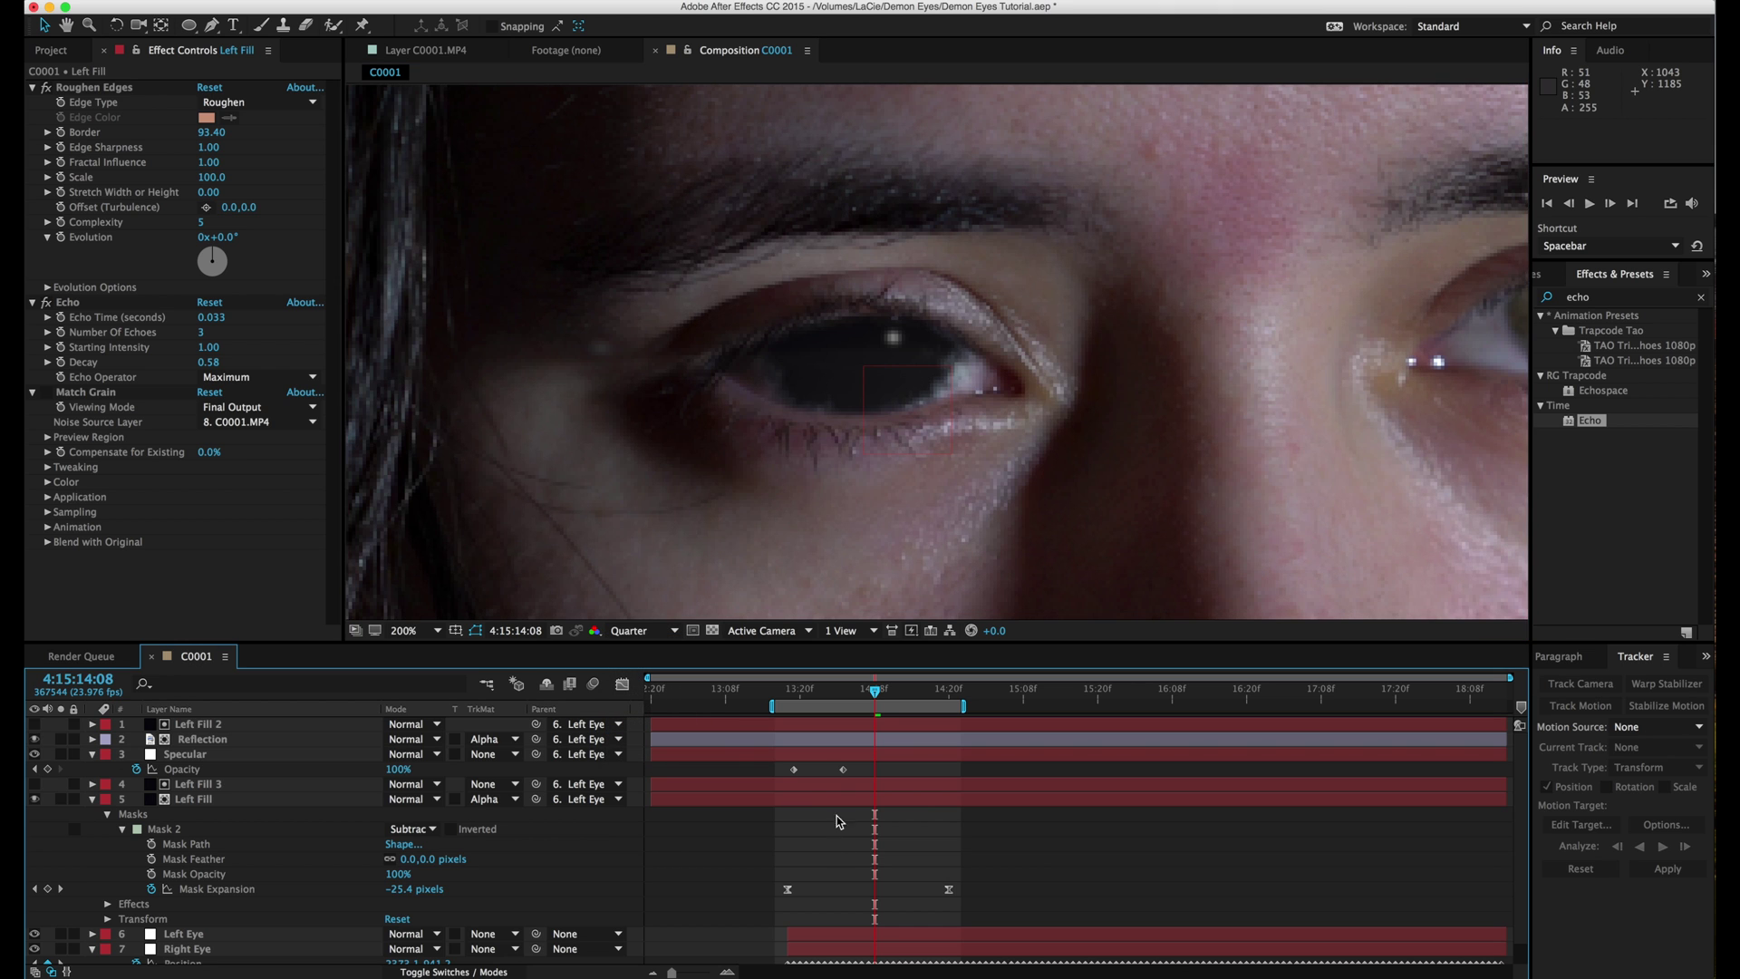
{"action": "scroll", "coordinate": [850, 389], "scroll_direction": "down", "scroll_amount": 4}
{"action": "left_click", "coordinate": [403, 631]}
{"action": "left_click", "coordinate": [426, 651]}
{"action": "left_click", "coordinate": [827, 850]}
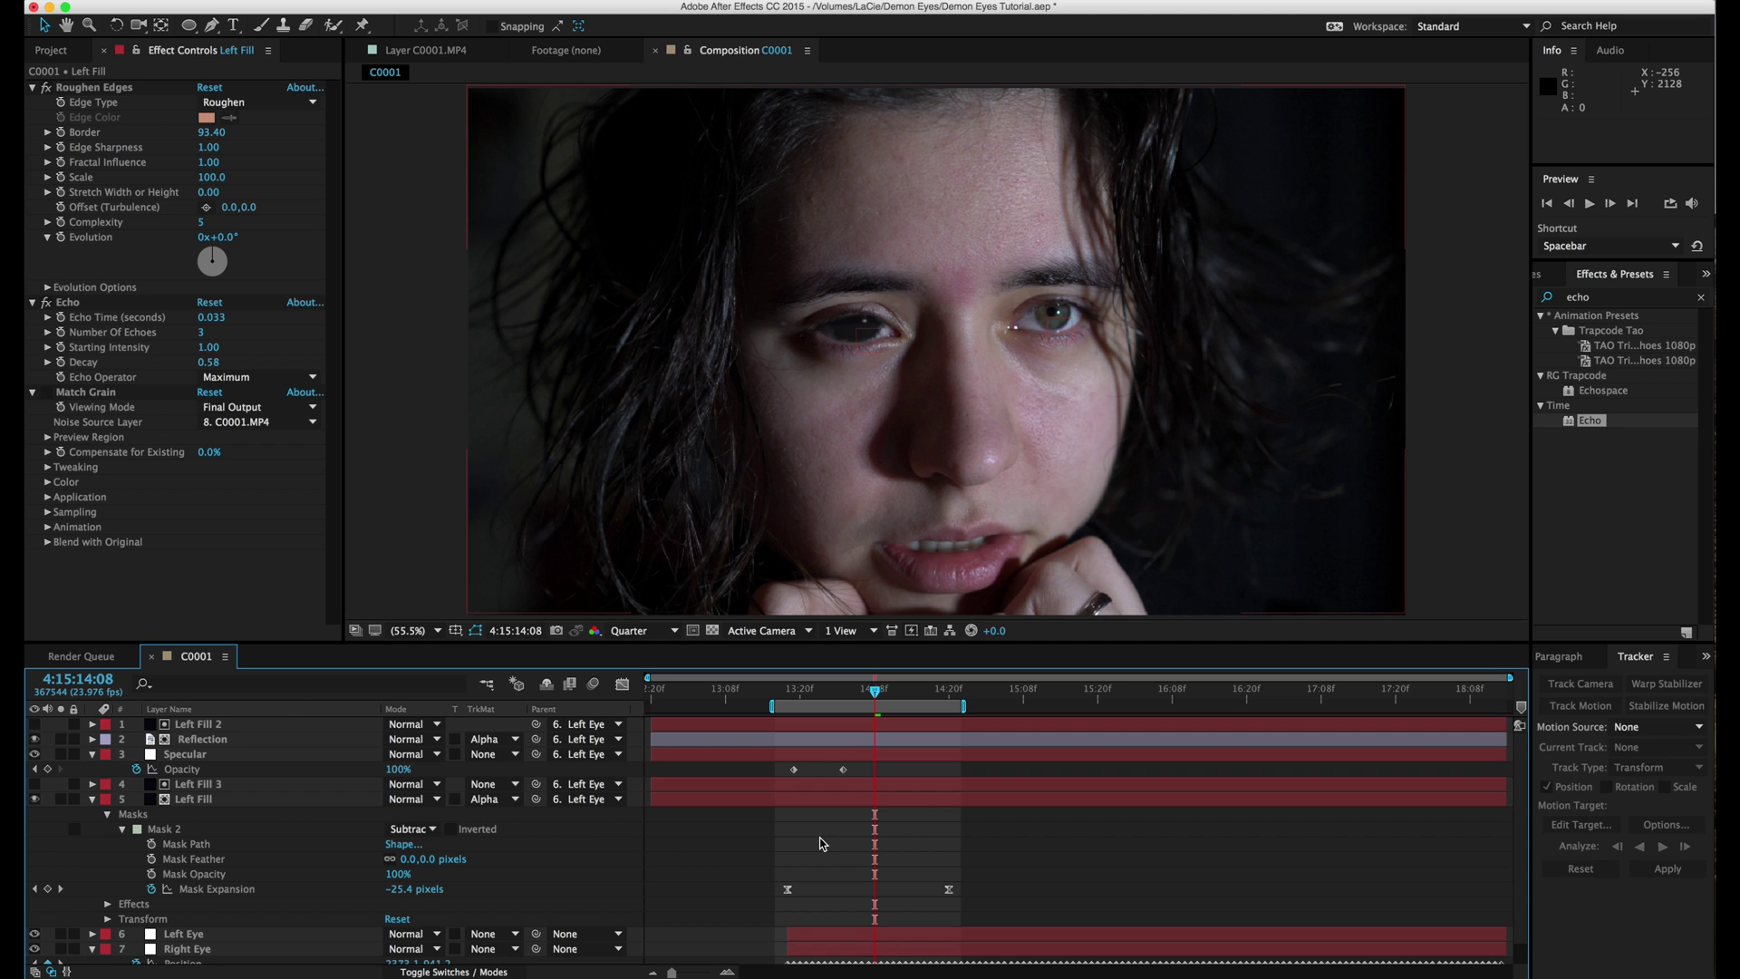
Search Finder for "cropping", import Anamorphic_Croppings.png into the project and place it as the top layer of C0001.
{"action": "left_click", "coordinate": [77, 51]}
{"action": "left_click", "coordinate": [109, 304]}
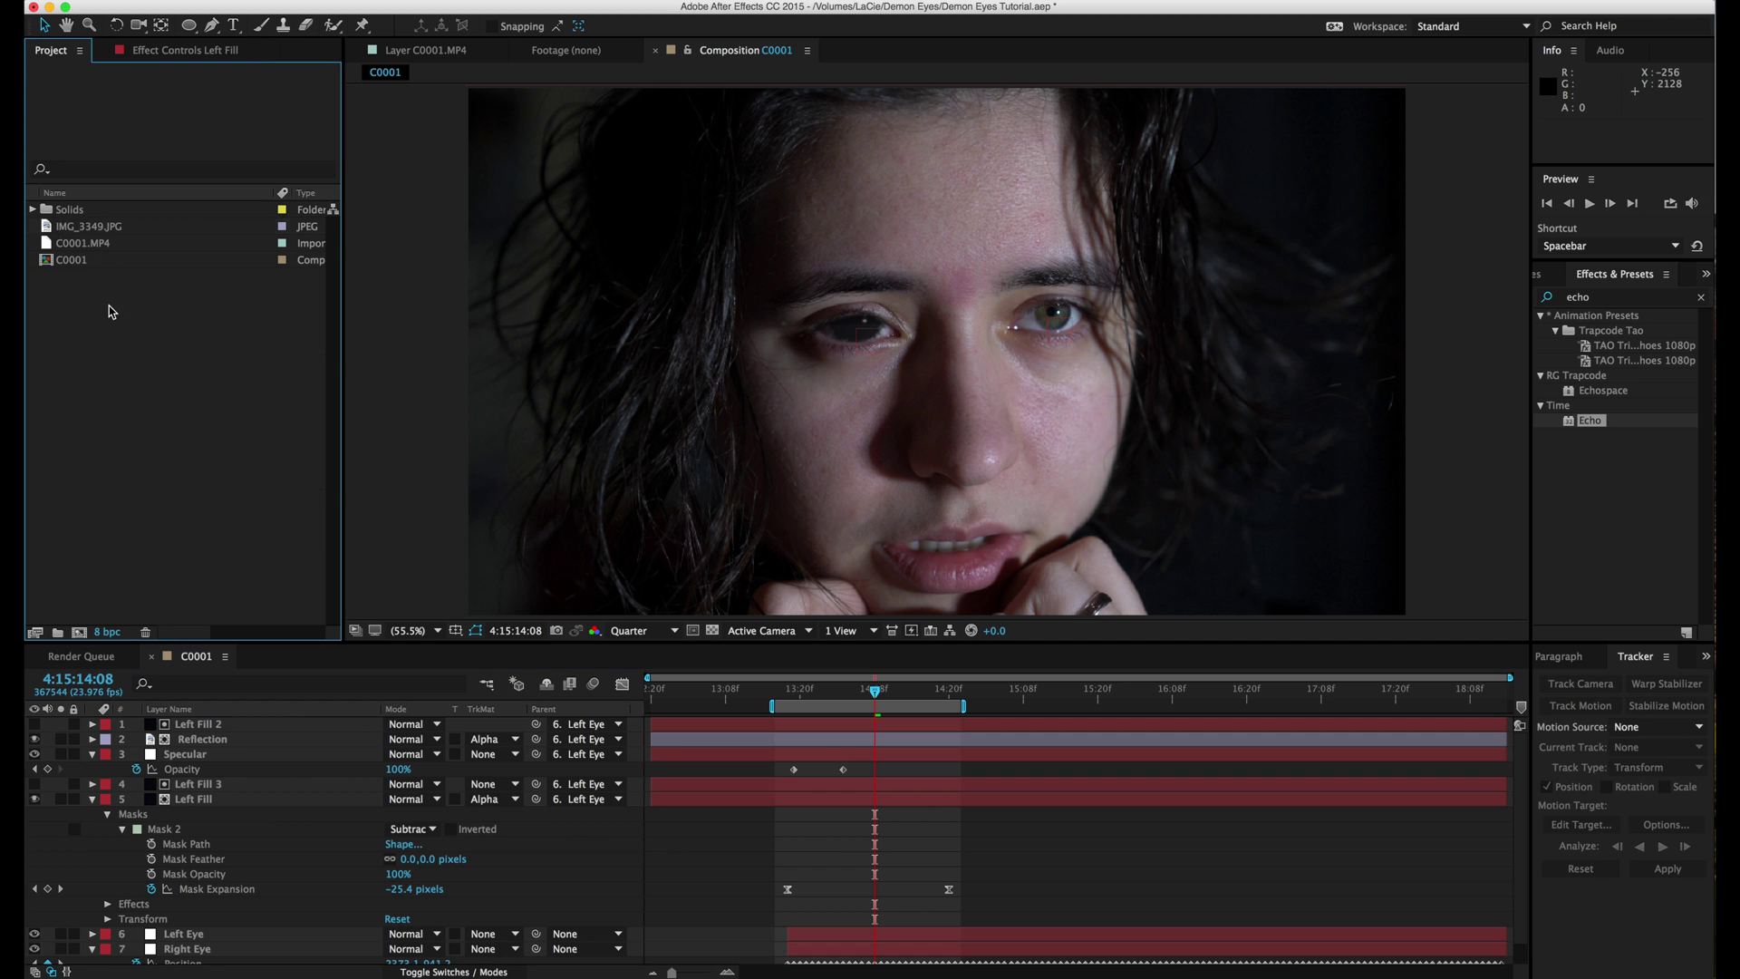
{"action": "mouse_move", "coordinate": [52, 163]}
{"action": "left_click", "coordinate": [49, 79]}
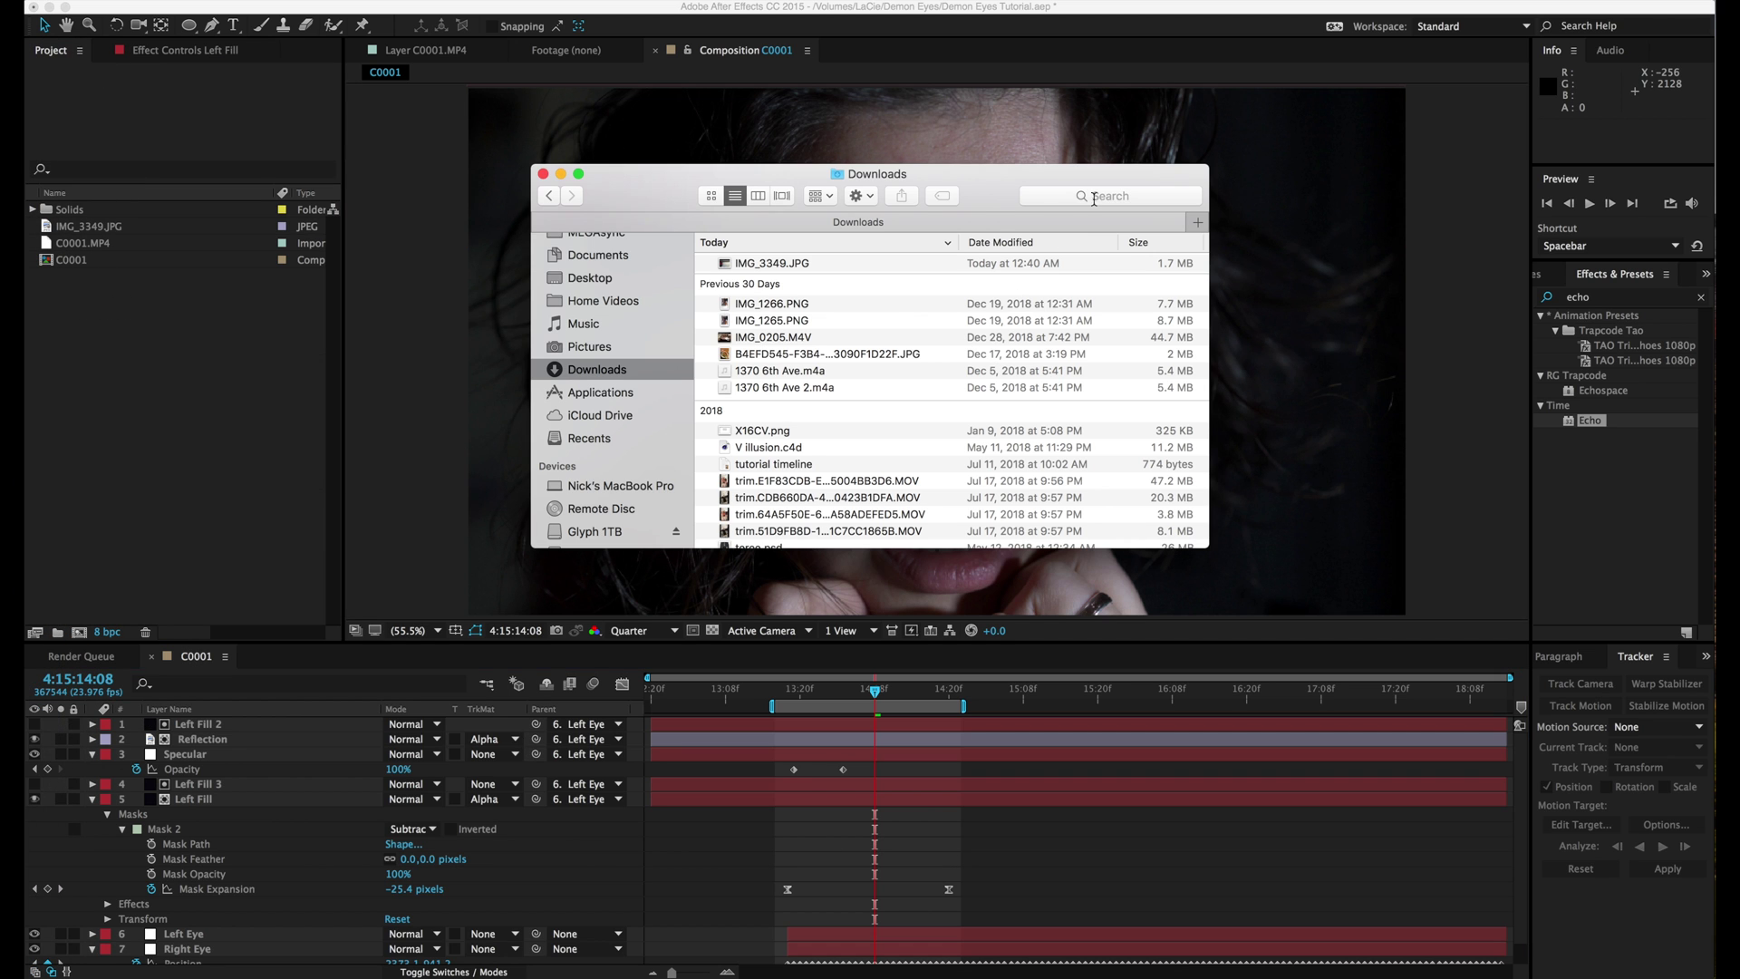
{"action": "type", "text": "cropping"}
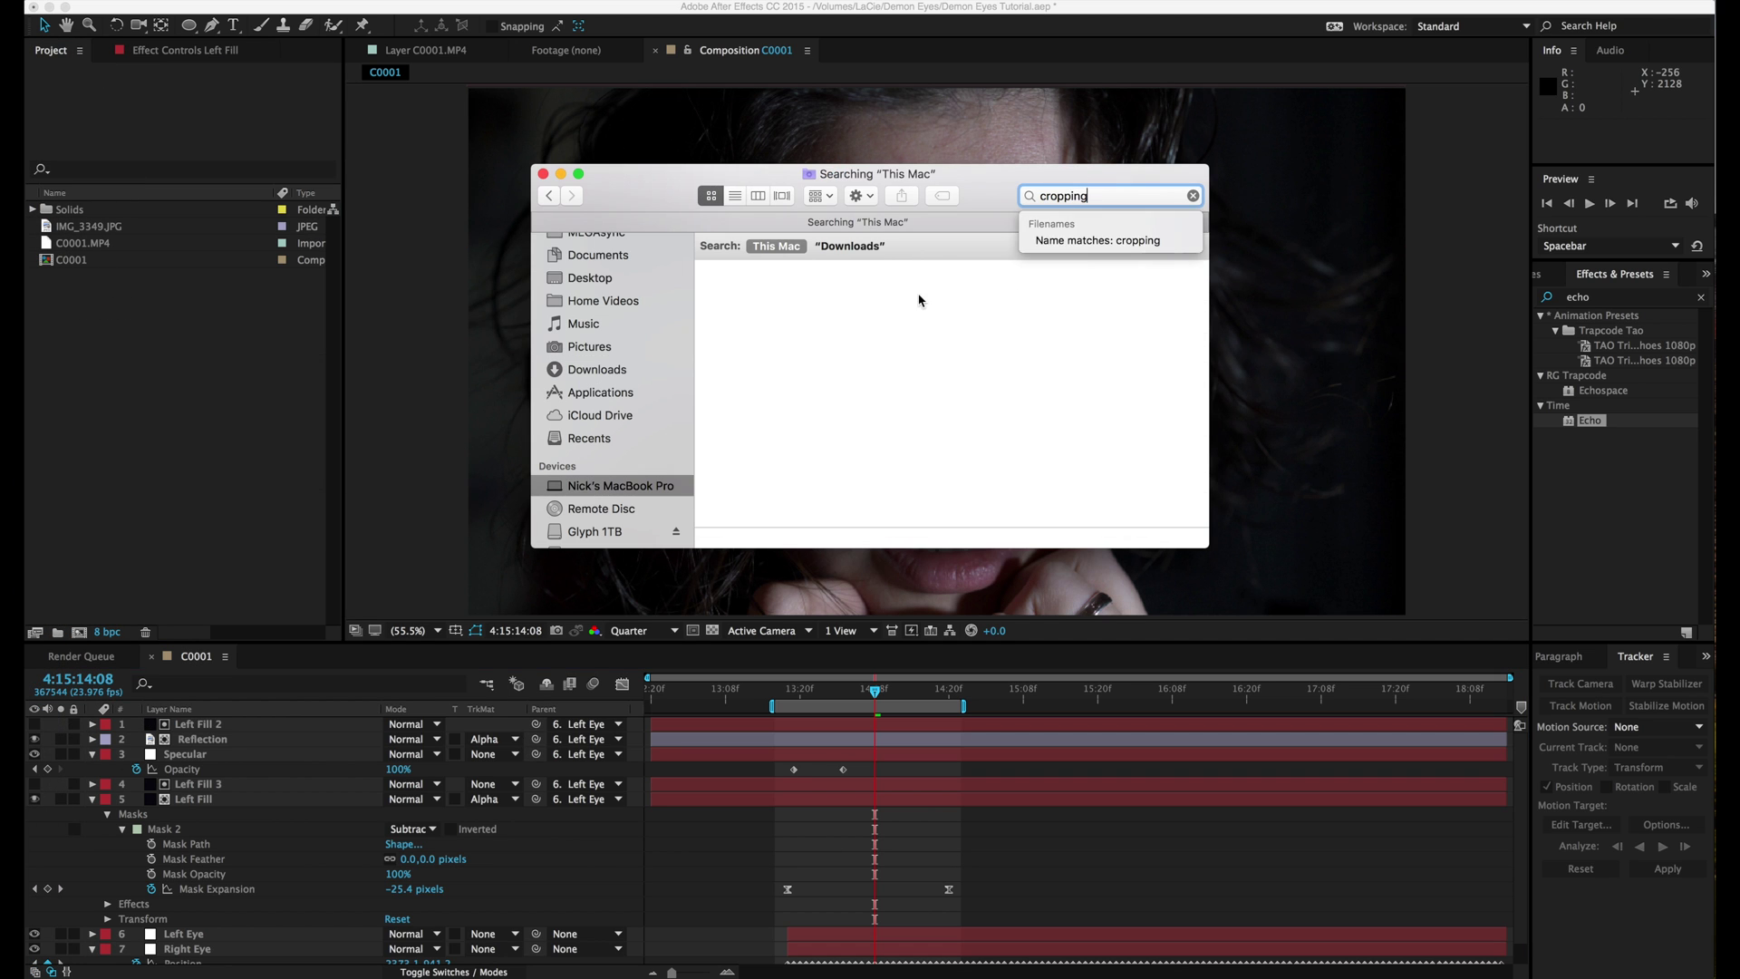
{"action": "left_click_drag", "start_coordinate": [746, 441], "coordinate": [163, 377]}
{"action": "left_click", "coordinate": [163, 377]}
{"action": "left_click_drag", "start_coordinate": [96, 277], "coordinate": [210, 725]}
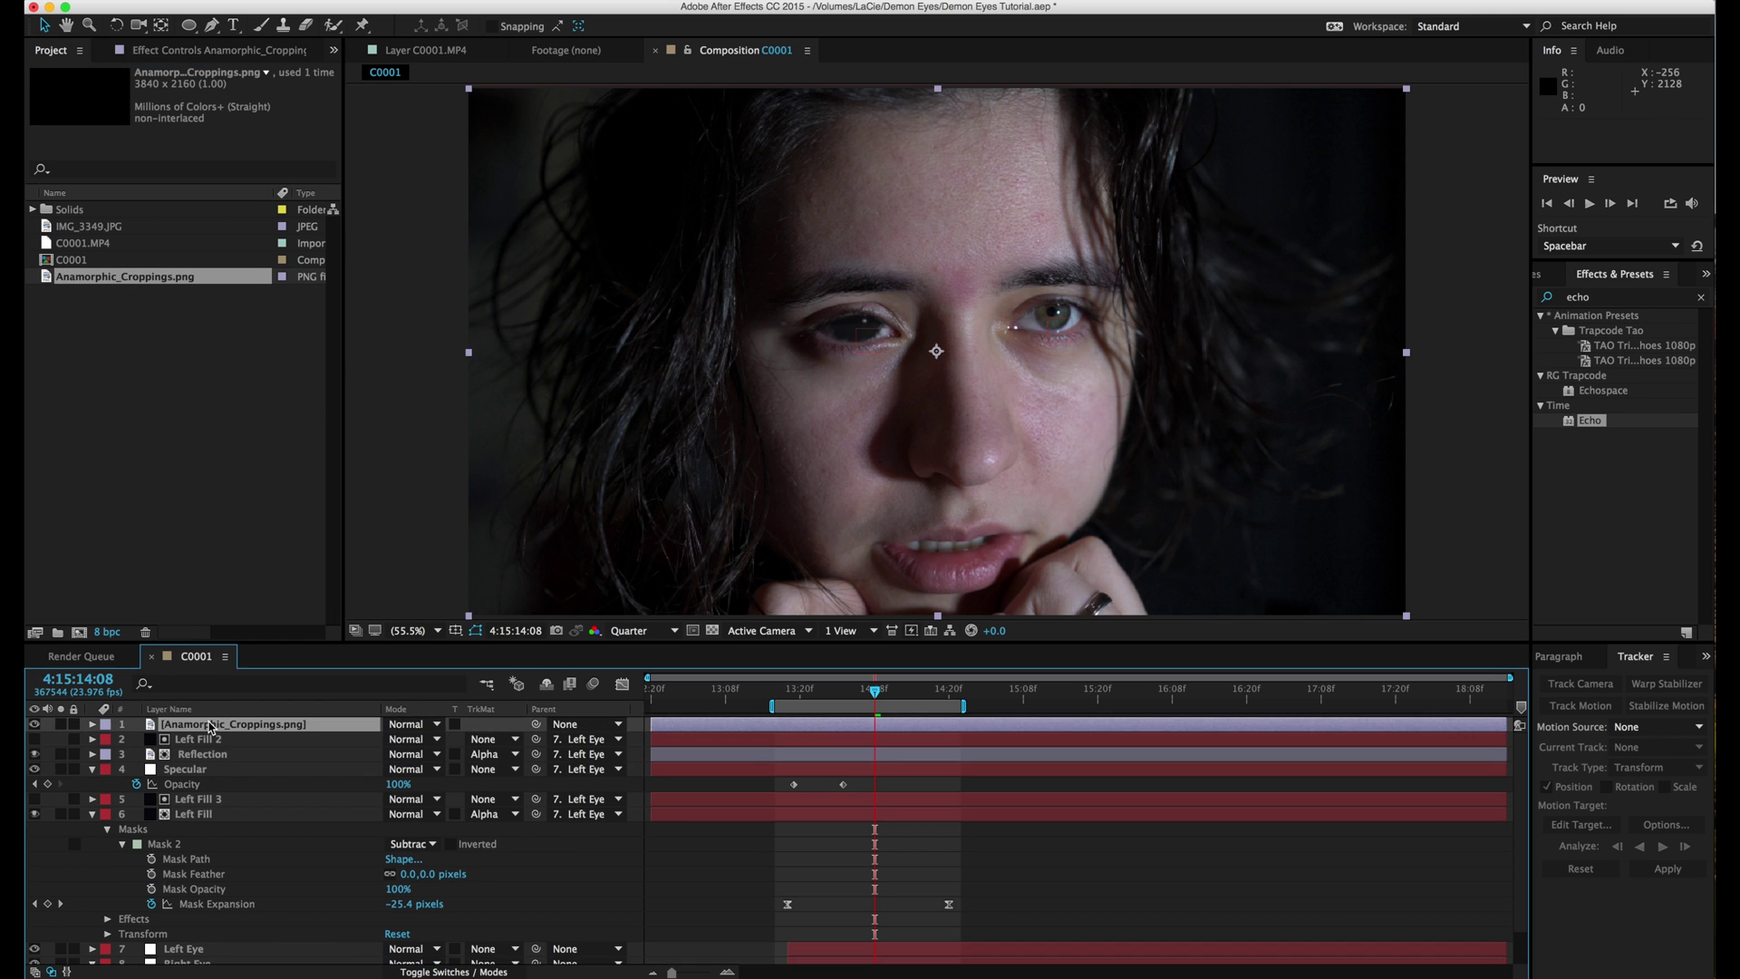
{"action": "left_click", "coordinate": [843, 853]}
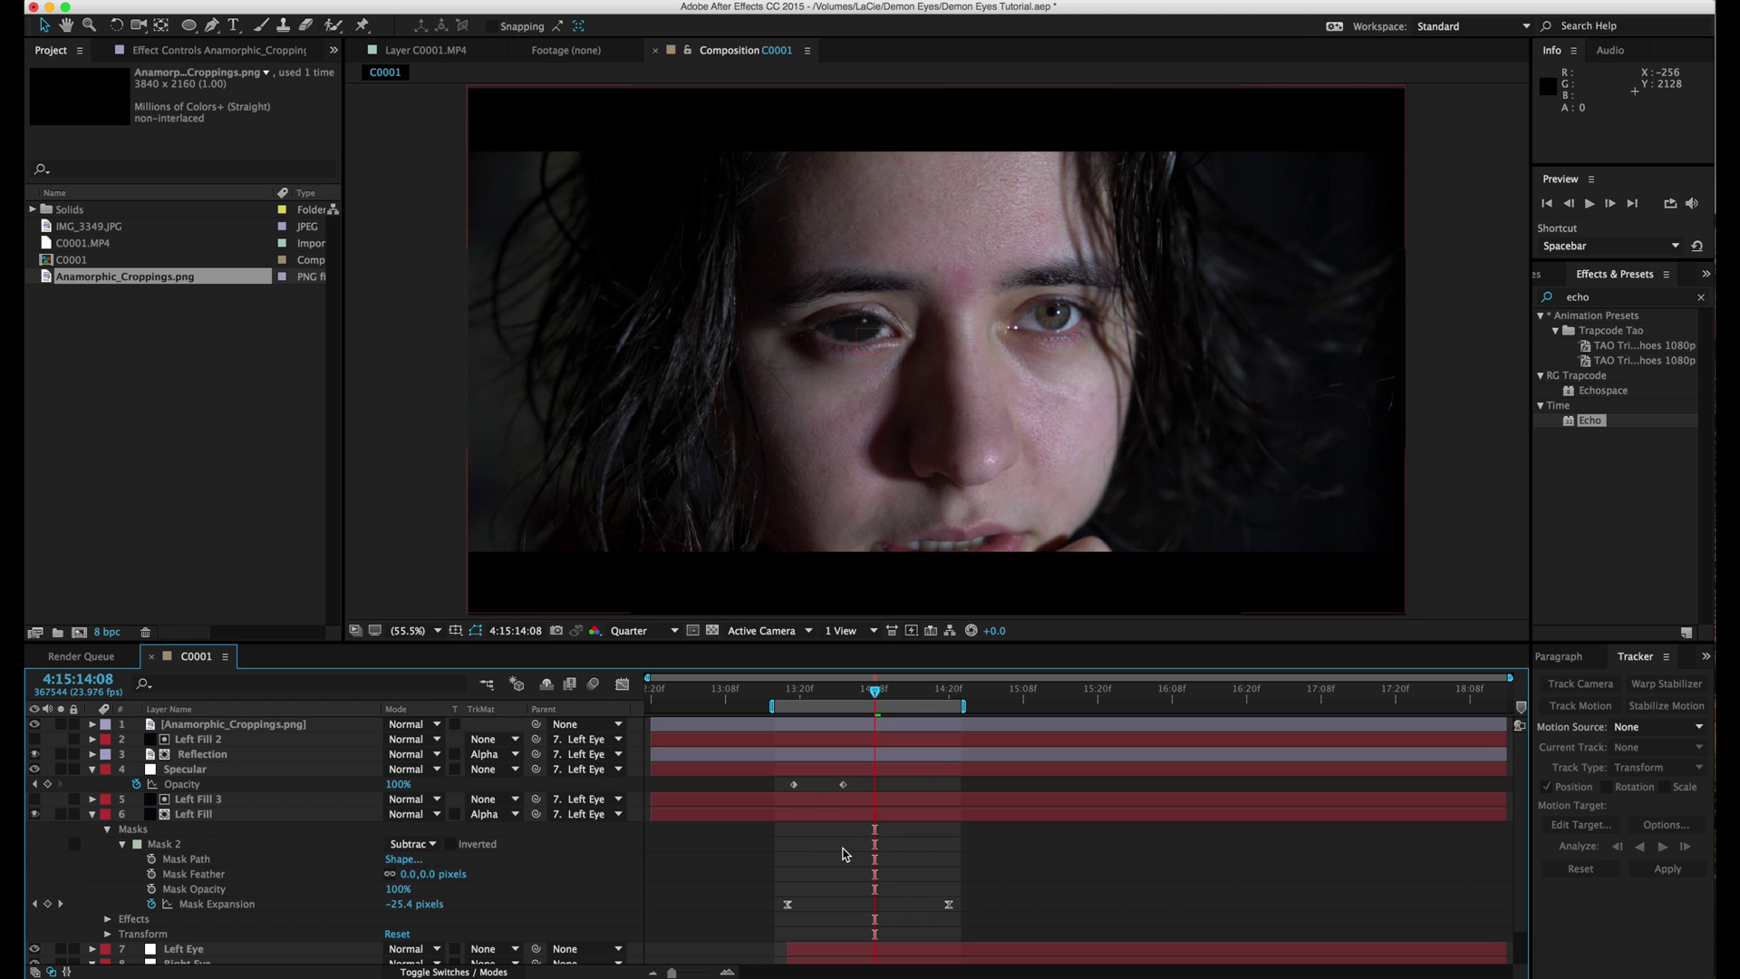
Create an adjustment layer, place it directly below Anamorphic_Croppings.png and rename it Looks.
{"action": "left_click", "coordinate": [363, 1]}
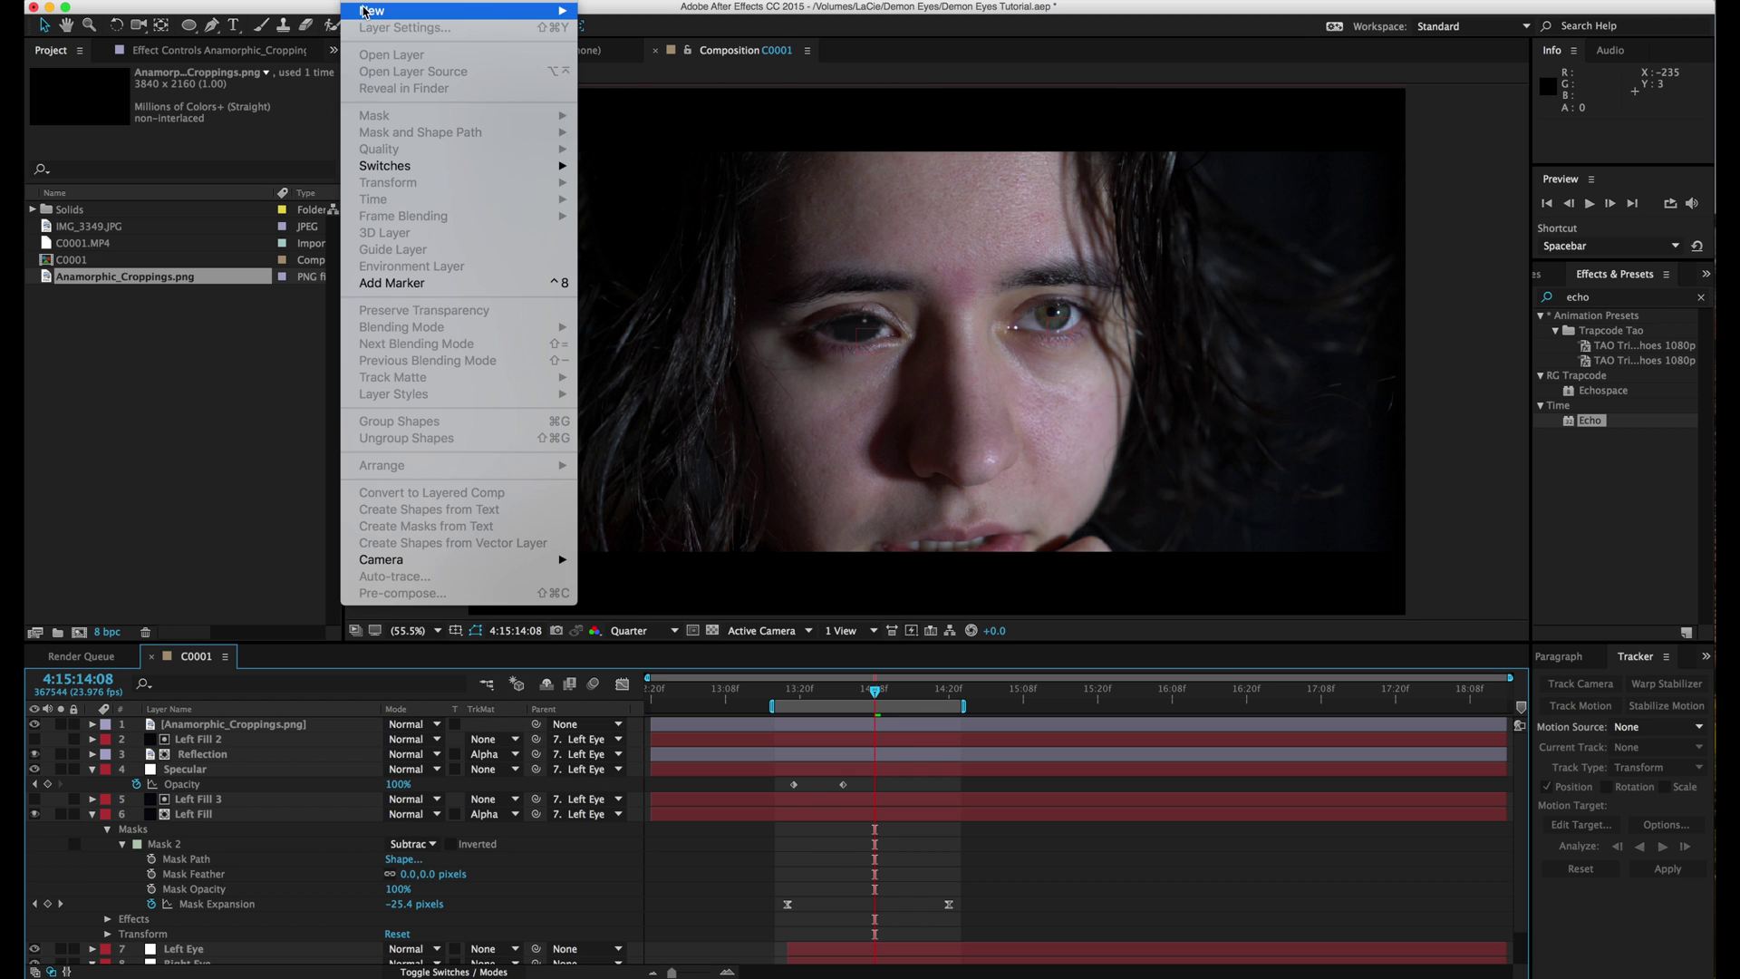
{"action": "mouse_move", "coordinate": [372, 11]}
{"action": "left_click", "coordinate": [646, 122]}
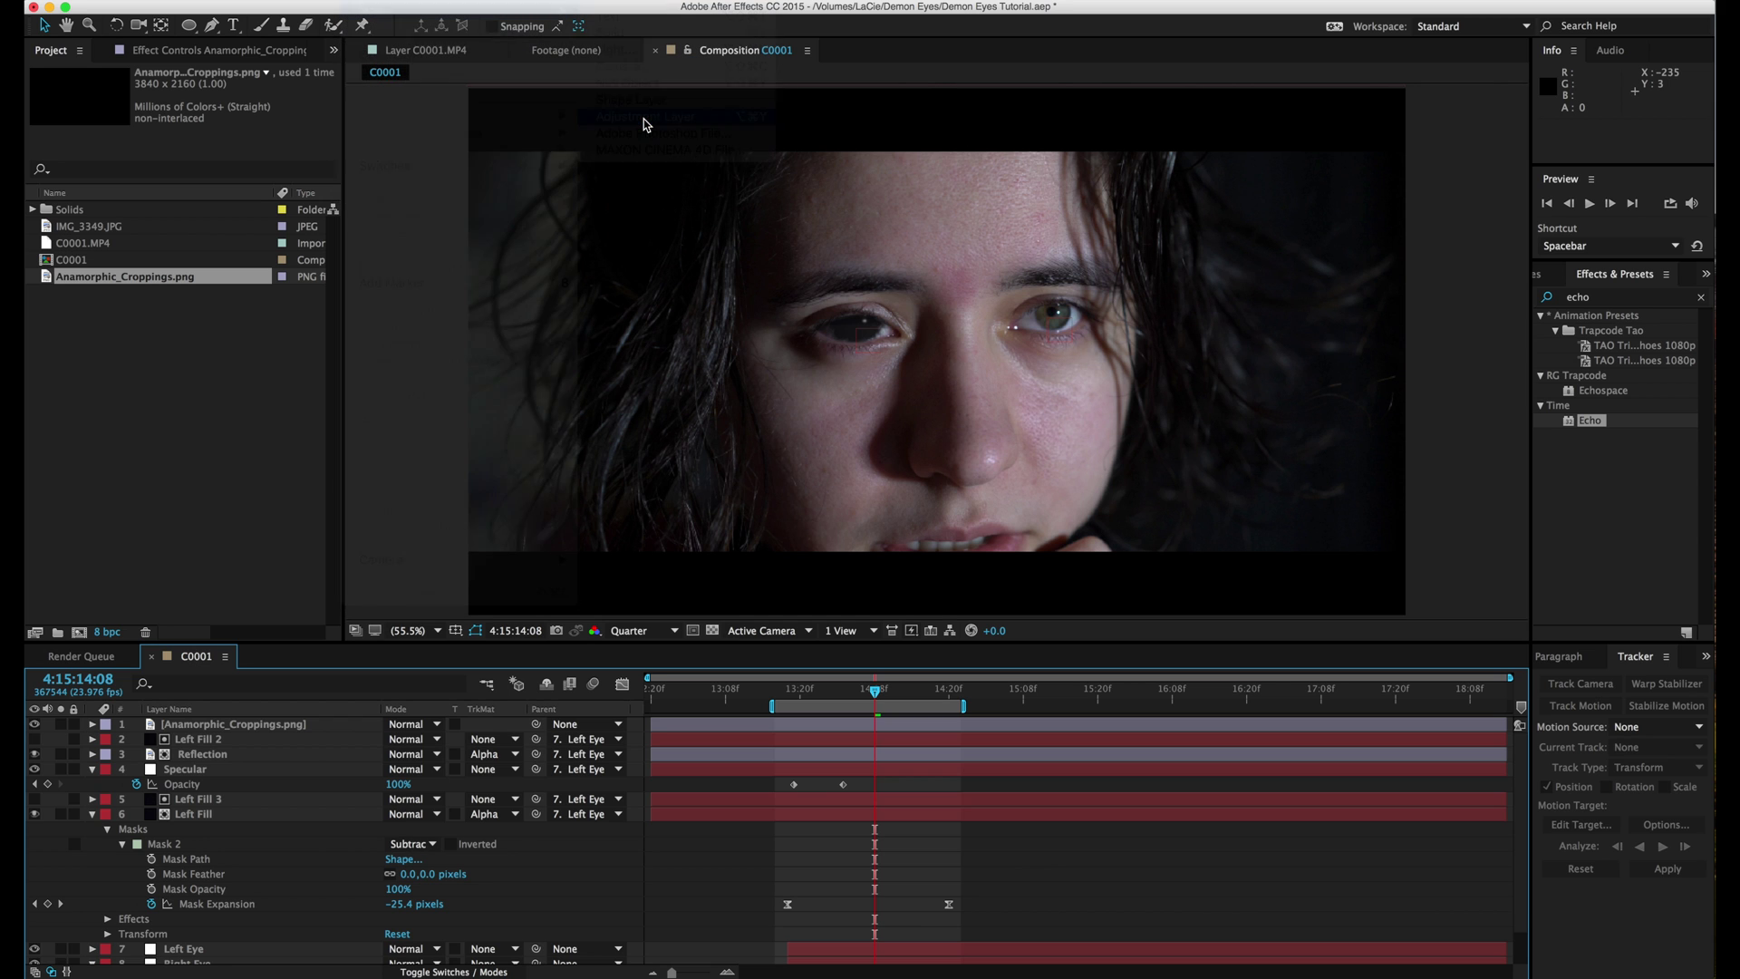
{"action": "left_click", "coordinate": [216, 725]}
{"action": "left_click_drag", "start_coordinate": [216, 726], "coordinate": [214, 753]}
{"action": "key", "text": "Return"}
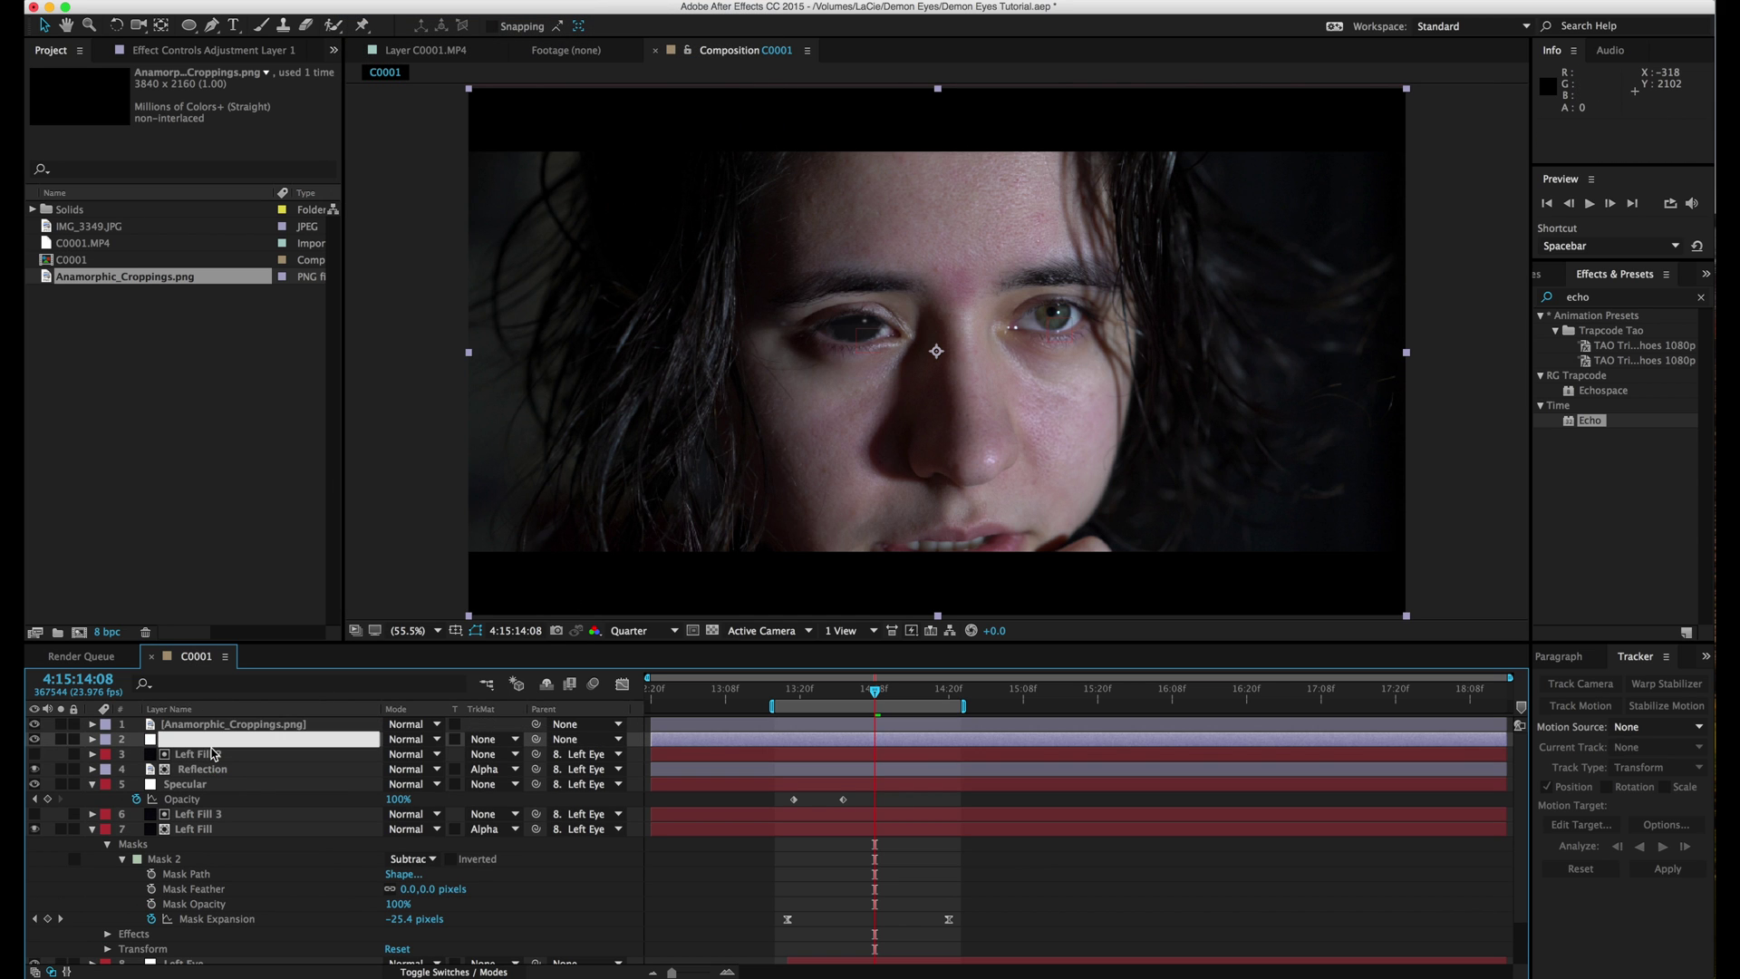
{"action": "key", "text": "Return"}
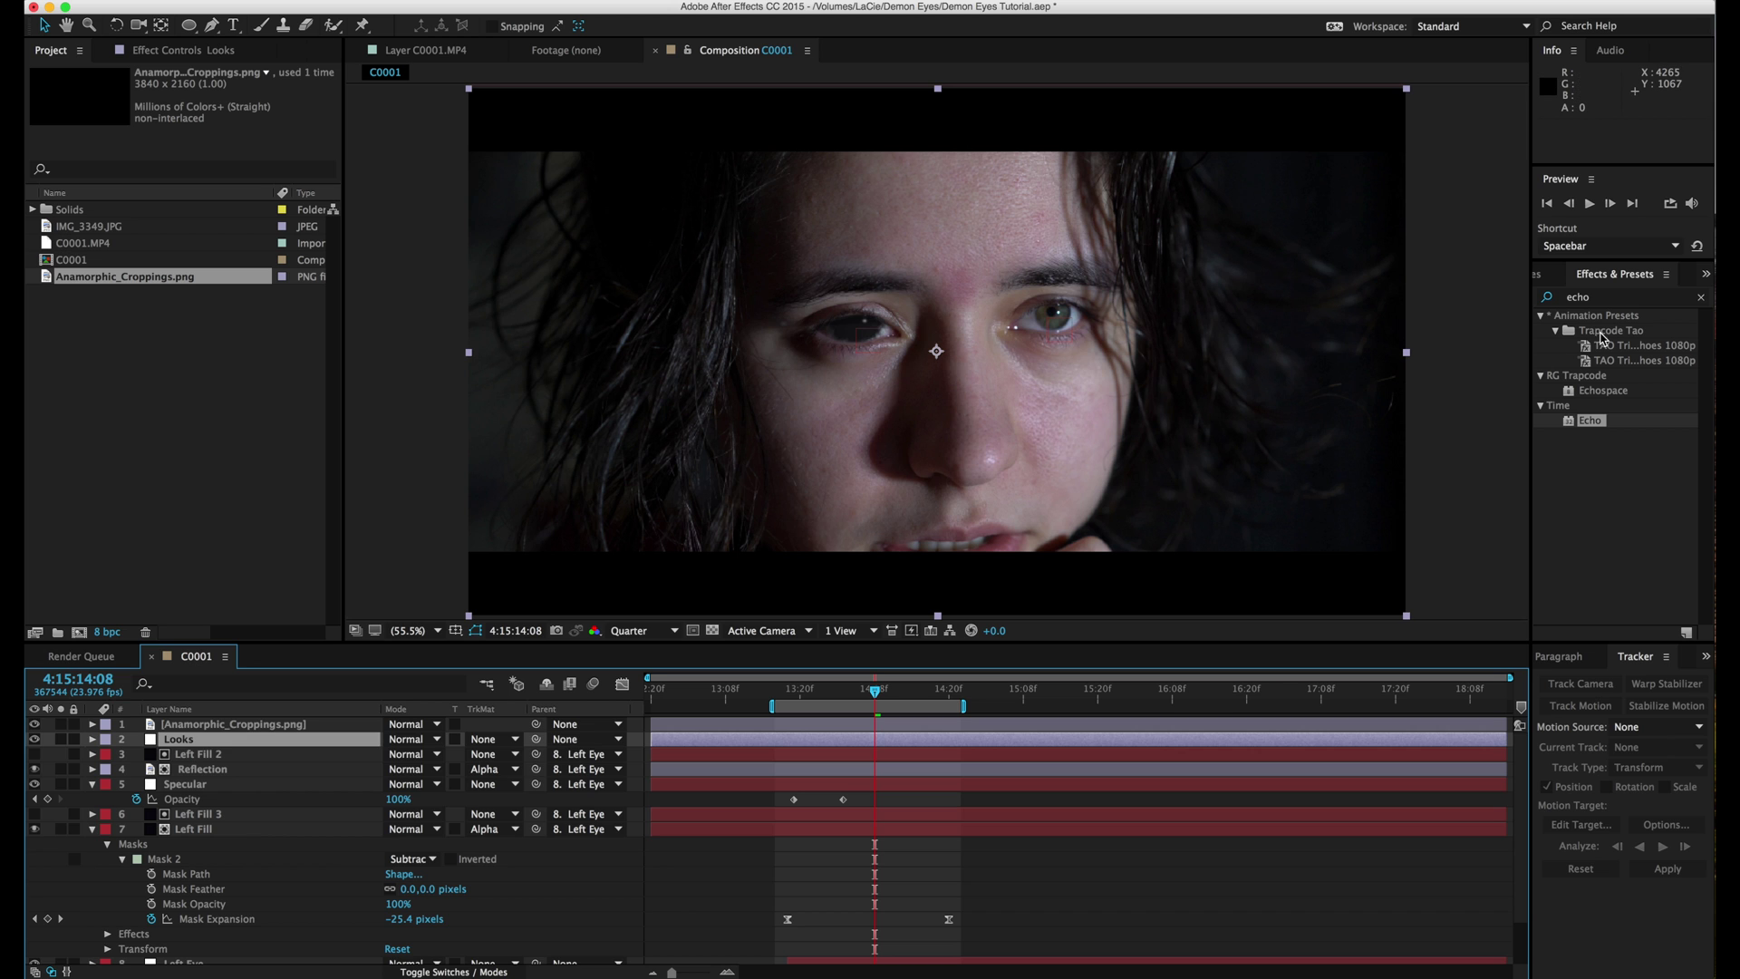
Search the effects for "looks", apply Magic Bullet Looks to the Looks adjustment layer and open its look editor.
{"action": "left_click", "coordinate": [1609, 300]}
{"action": "type", "text": "looks"}
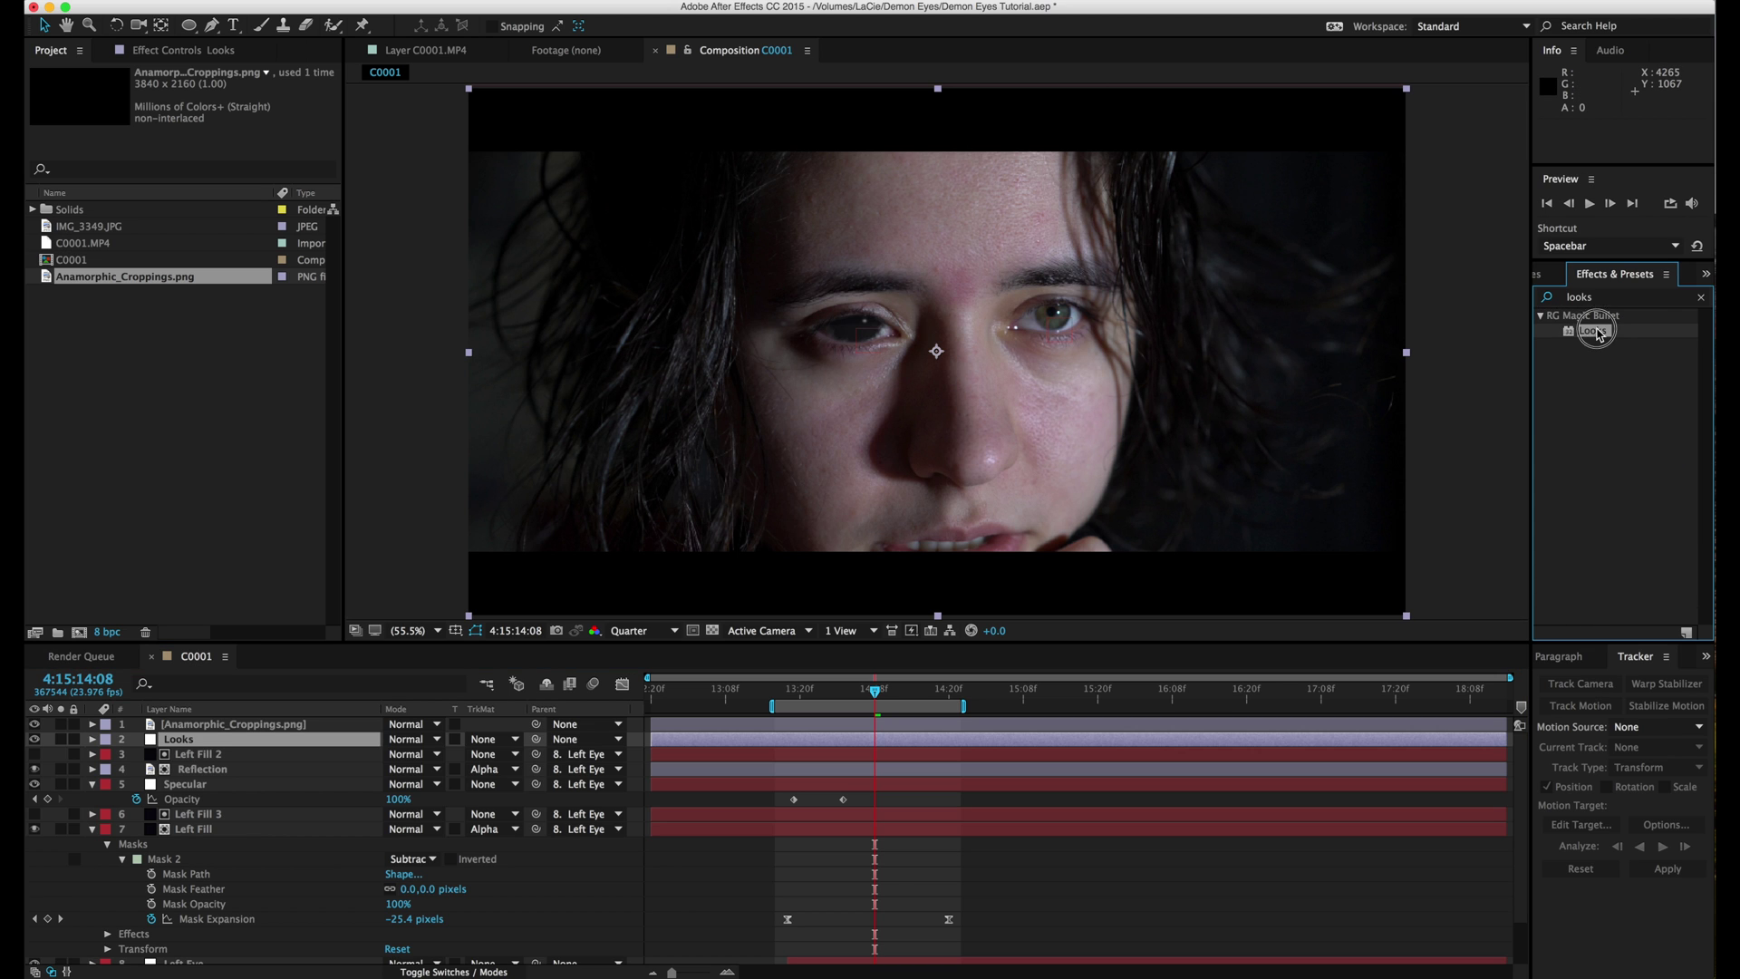
{"action": "left_click_drag", "start_coordinate": [1592, 330], "coordinate": [1102, 741]}
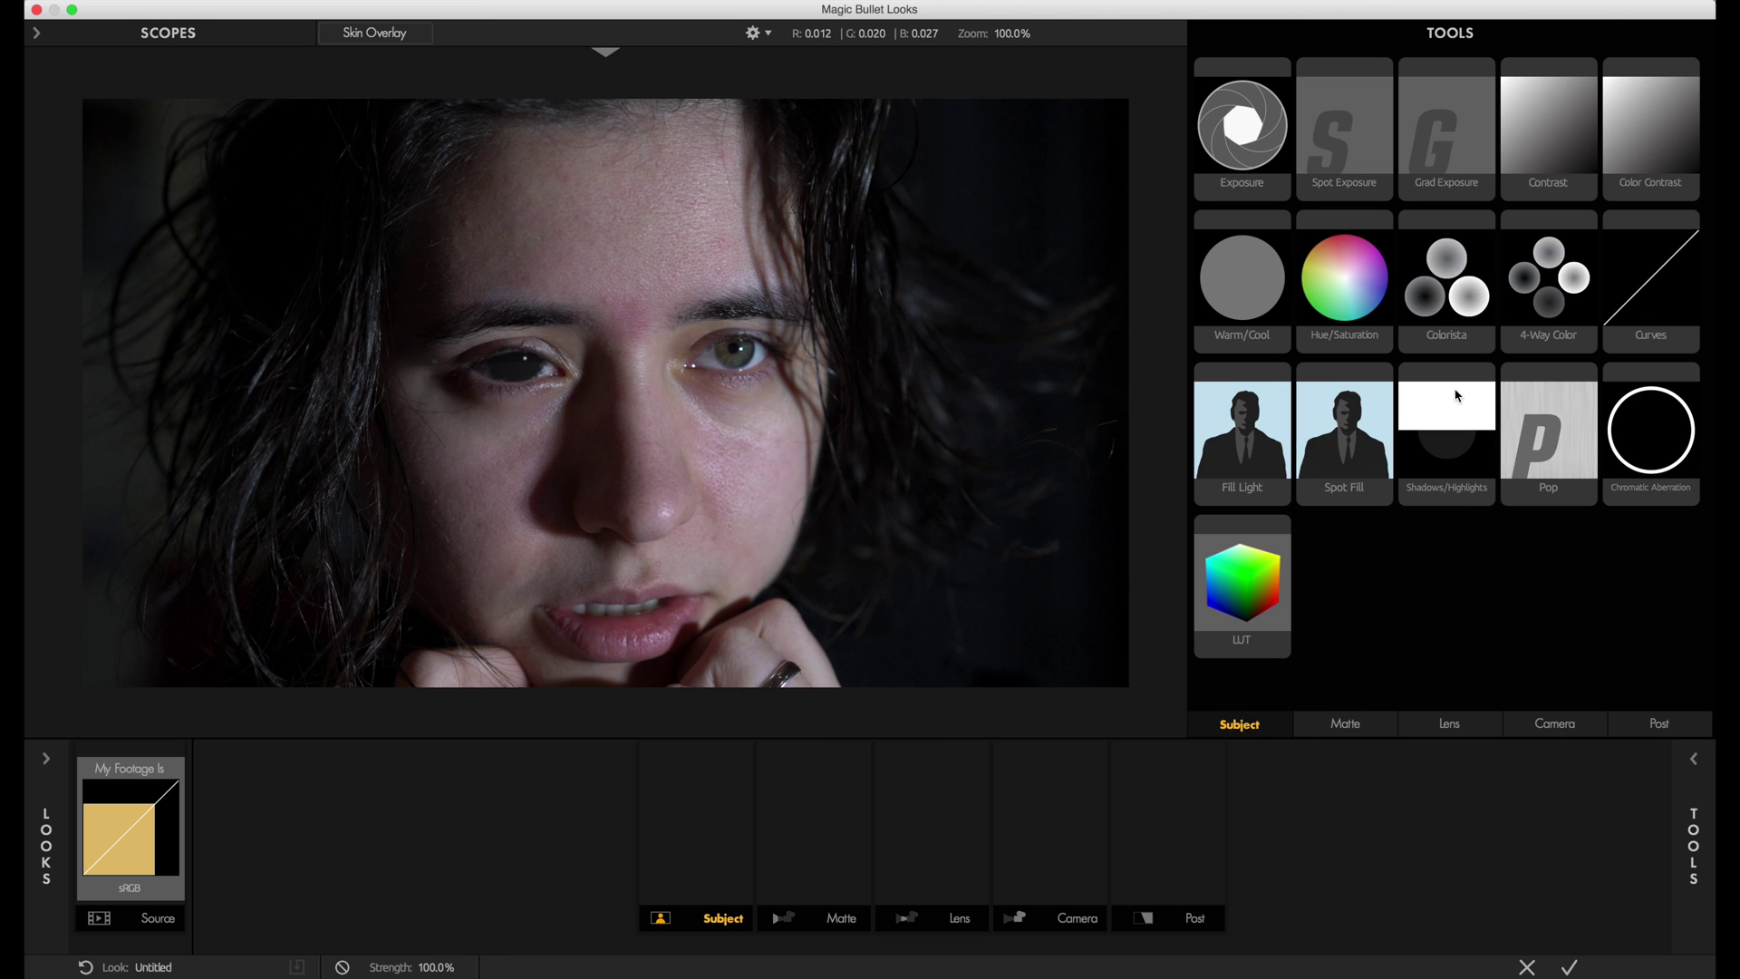
Add the 4-Way Color, Shadows/Highlights and Pop tools to the Subject stage of the look.
{"action": "left_click_drag", "start_coordinate": [1540, 301], "coordinate": [988, 865]}
{"action": "left_click", "coordinate": [1686, 720]}
{"action": "left_click_drag", "start_coordinate": [1473, 437], "coordinate": [742, 879]}
{"action": "left_click", "coordinate": [1667, 723]}
{"action": "left_click_drag", "start_coordinate": [1548, 435], "coordinate": [806, 834]}
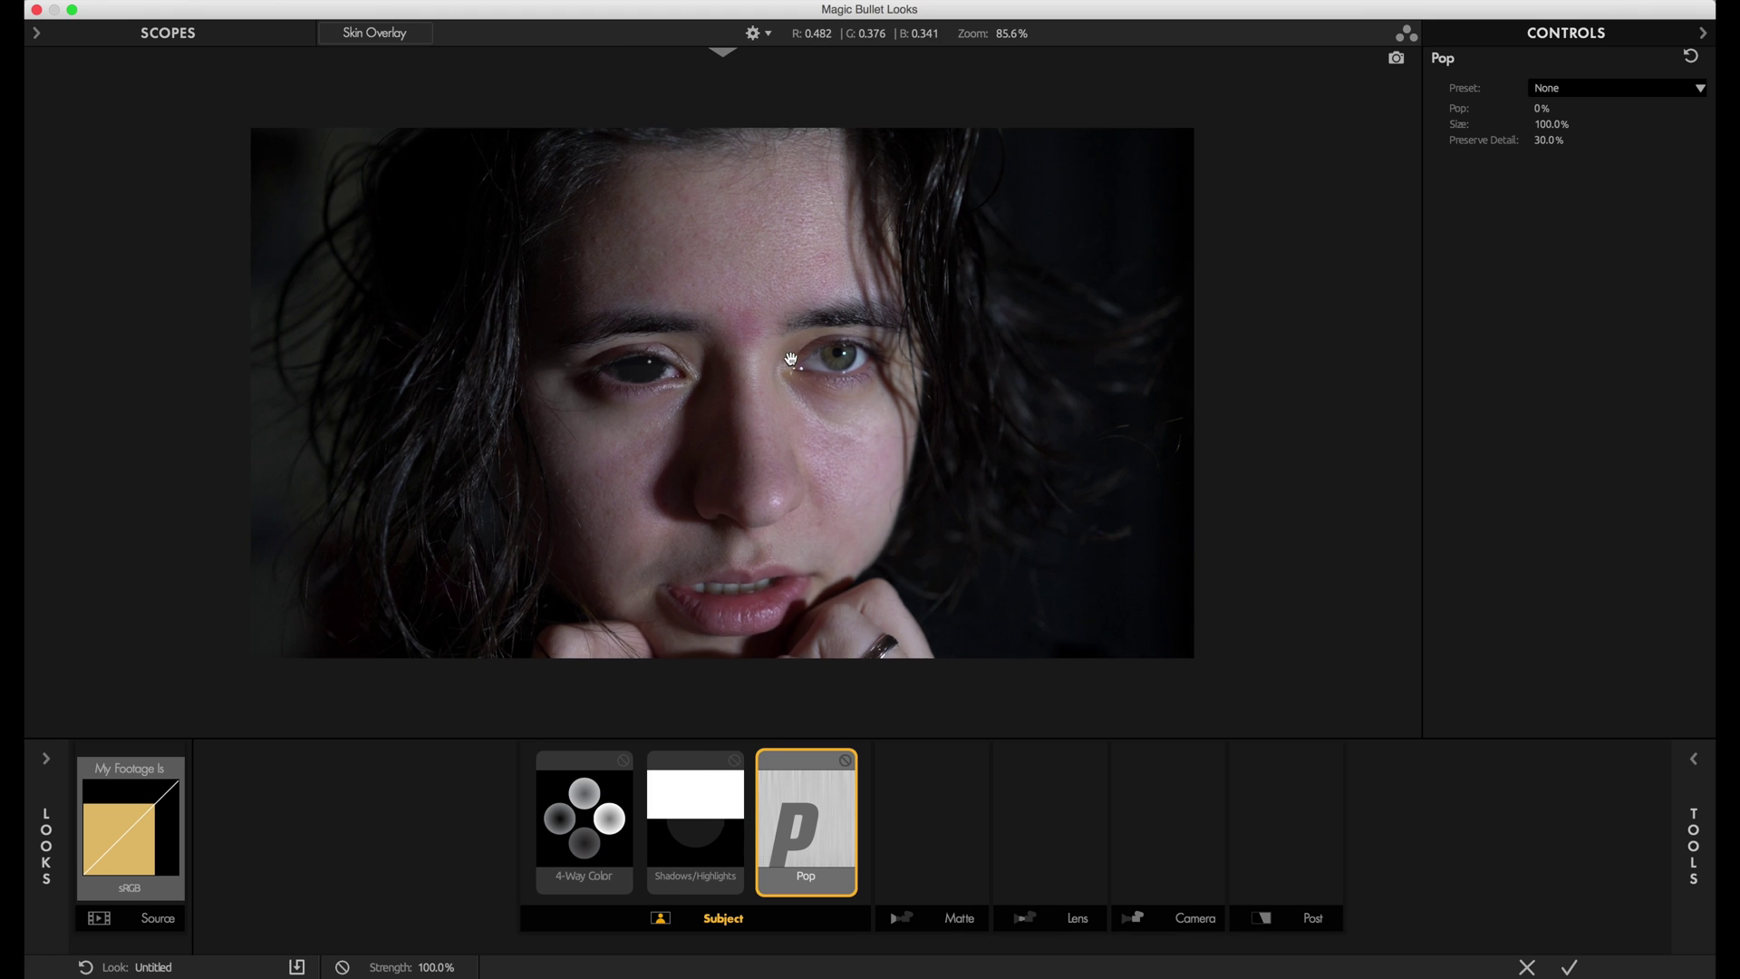
Set the Pop tool's amount to +36.1% and compare the face with and without it.
{"action": "scroll", "coordinate": [792, 360], "scroll_direction": "up", "scroll_amount": 3}
{"action": "mouse_move", "coordinate": [1543, 108]}
{"action": "left_mouse_down"}
{"action": "mouse_move", "coordinate": [1568, 108]}
{"action": "mouse_move", "coordinate": [1540, 105]}
{"action": "left_mouse_up"}
{"action": "left_click", "coordinate": [845, 760]}
{"action": "left_click", "coordinate": [844, 761]}
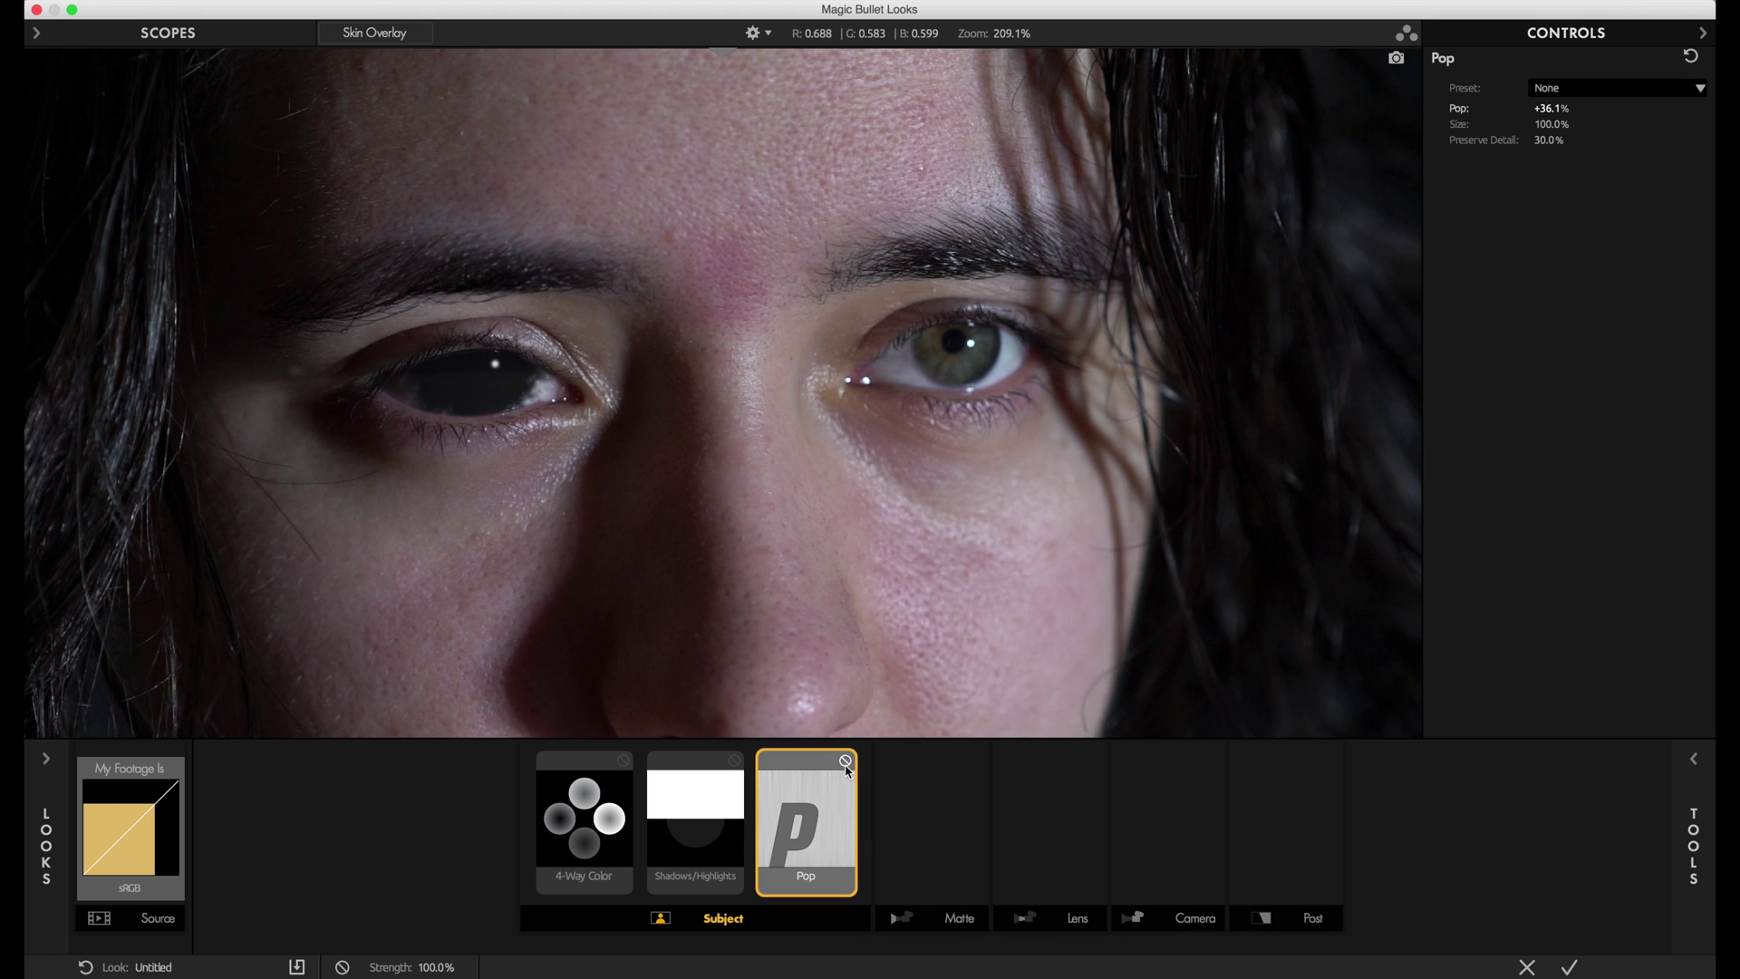
{"action": "scroll", "coordinate": [713, 395], "scroll_direction": "down", "scroll_amount": 4}
Warm the midtones with 4-Way Color, compare against the ungraded image, and set Shadows/Highlights to -0.05 shadows and -0.14 highlights.
{"action": "left_click", "coordinate": [584, 820]}
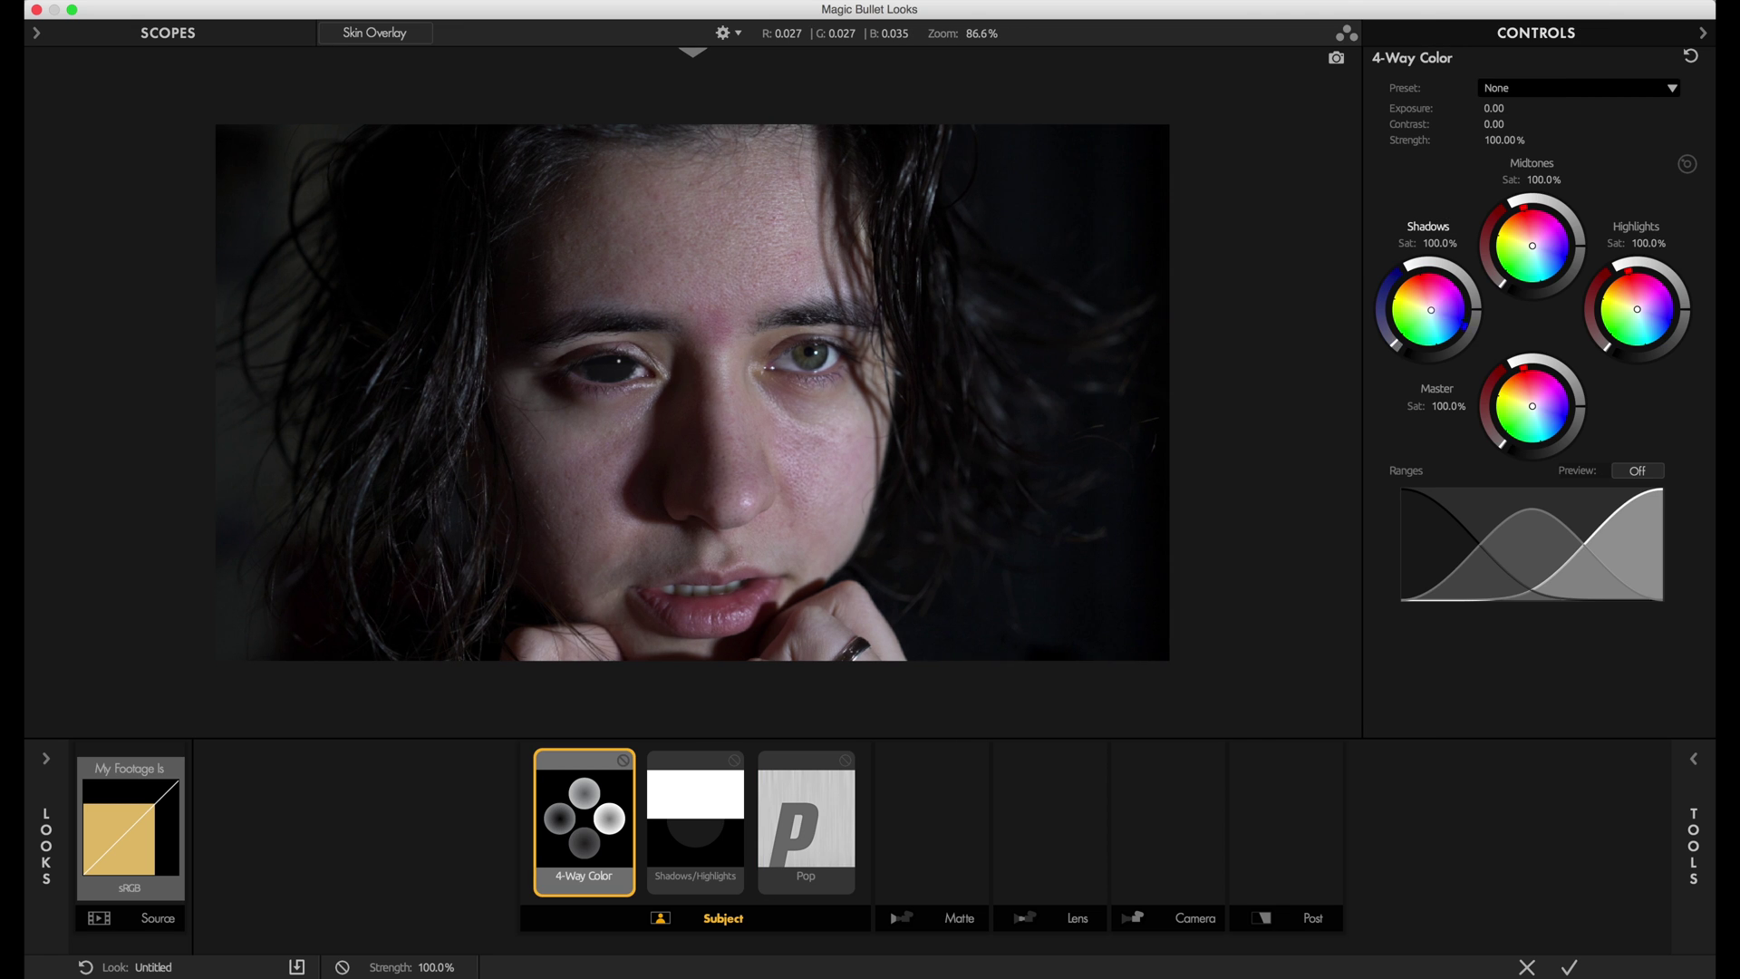
{"action": "left_click_drag", "start_coordinate": [1533, 247], "coordinate": [1529, 241]}
{"action": "left_click", "coordinate": [341, 967]}
{"action": "left_click", "coordinate": [341, 967]}
{"action": "left_click", "coordinate": [725, 814]}
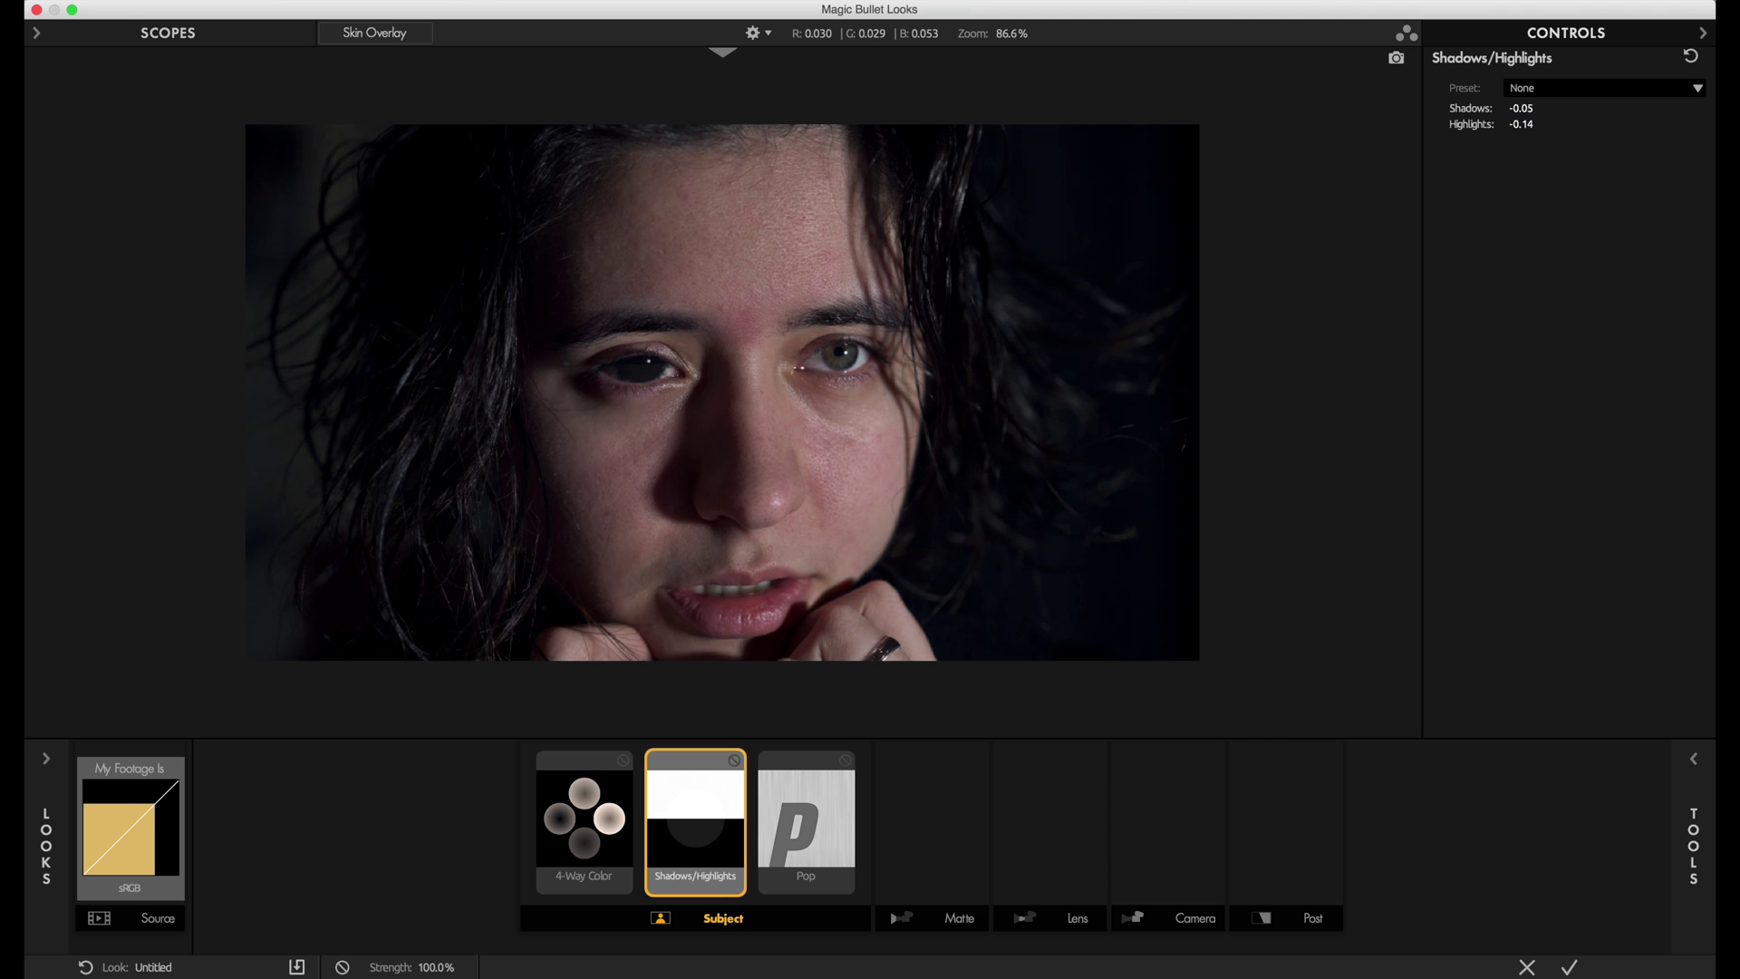
Add a Duotone tool to the Post stage with 80.90% balance, compare it on and off, and accept the look.
{"action": "left_click", "coordinate": [1693, 843]}
{"action": "left_click", "coordinate": [1663, 722]}
{"action": "left_click_drag", "start_coordinate": [1643, 435], "coordinate": [1287, 820]}
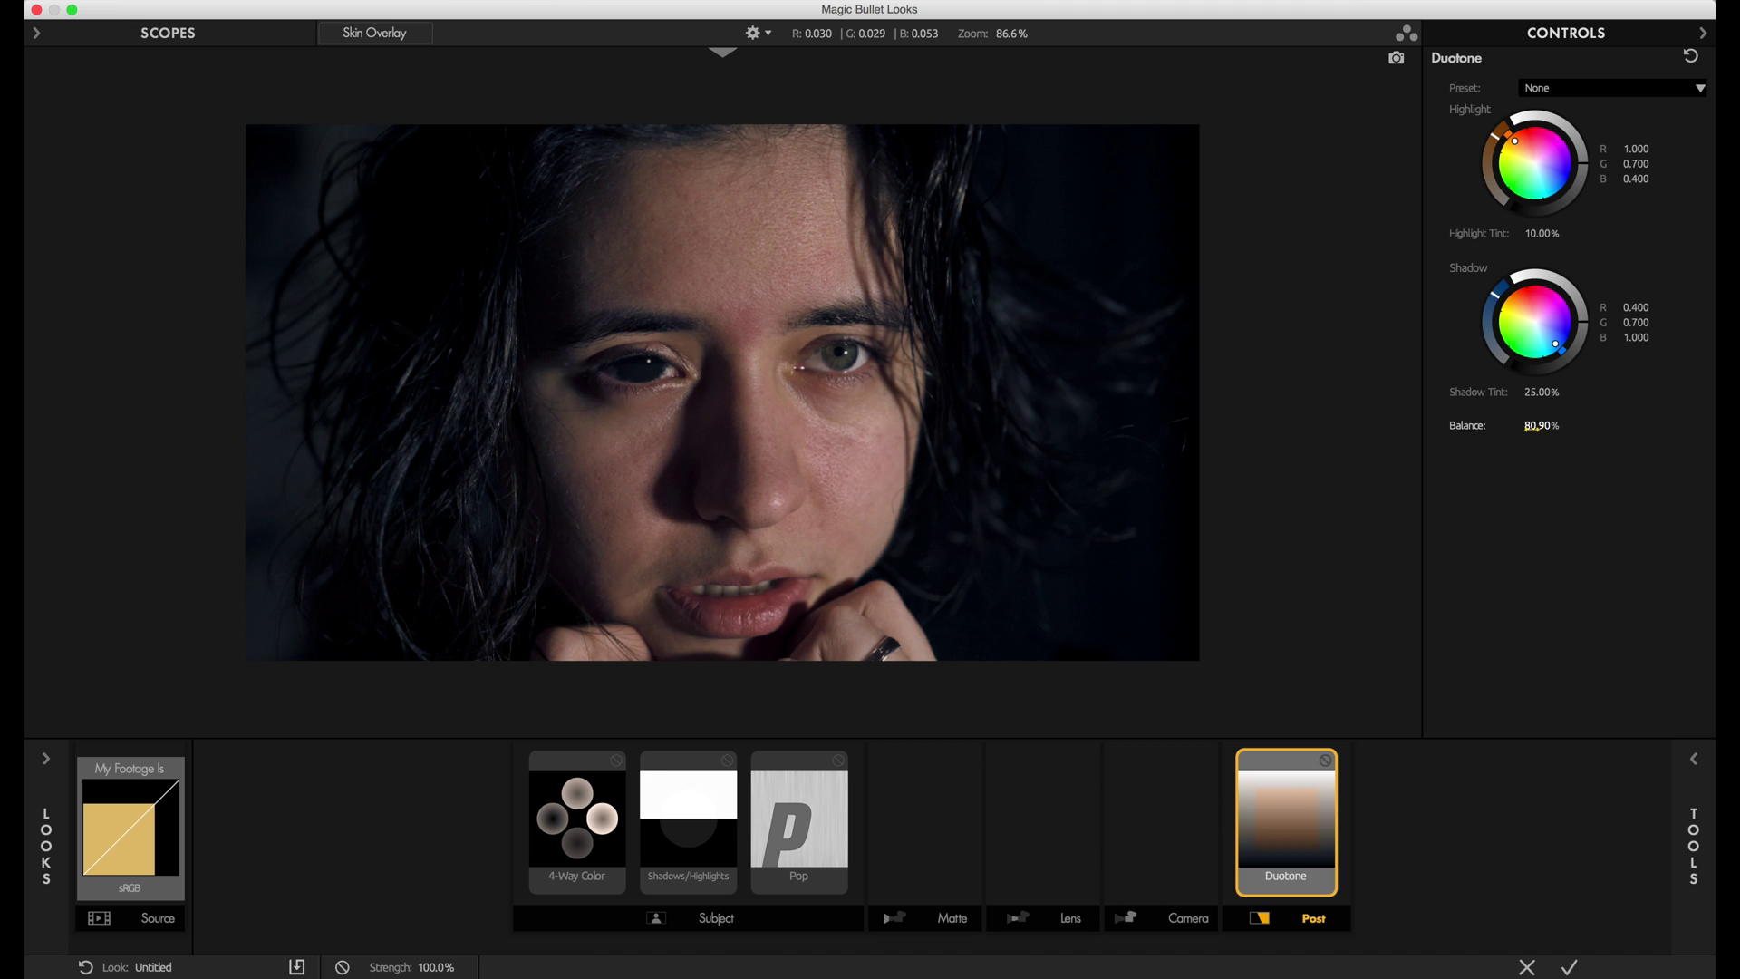
{"action": "left_click", "coordinate": [1327, 762]}
{"action": "left_click", "coordinate": [1328, 762]}
{"action": "left_click", "coordinate": [1328, 762]}
{"action": "left_click", "coordinate": [1328, 761]}
{"action": "left_click", "coordinate": [1571, 968]}
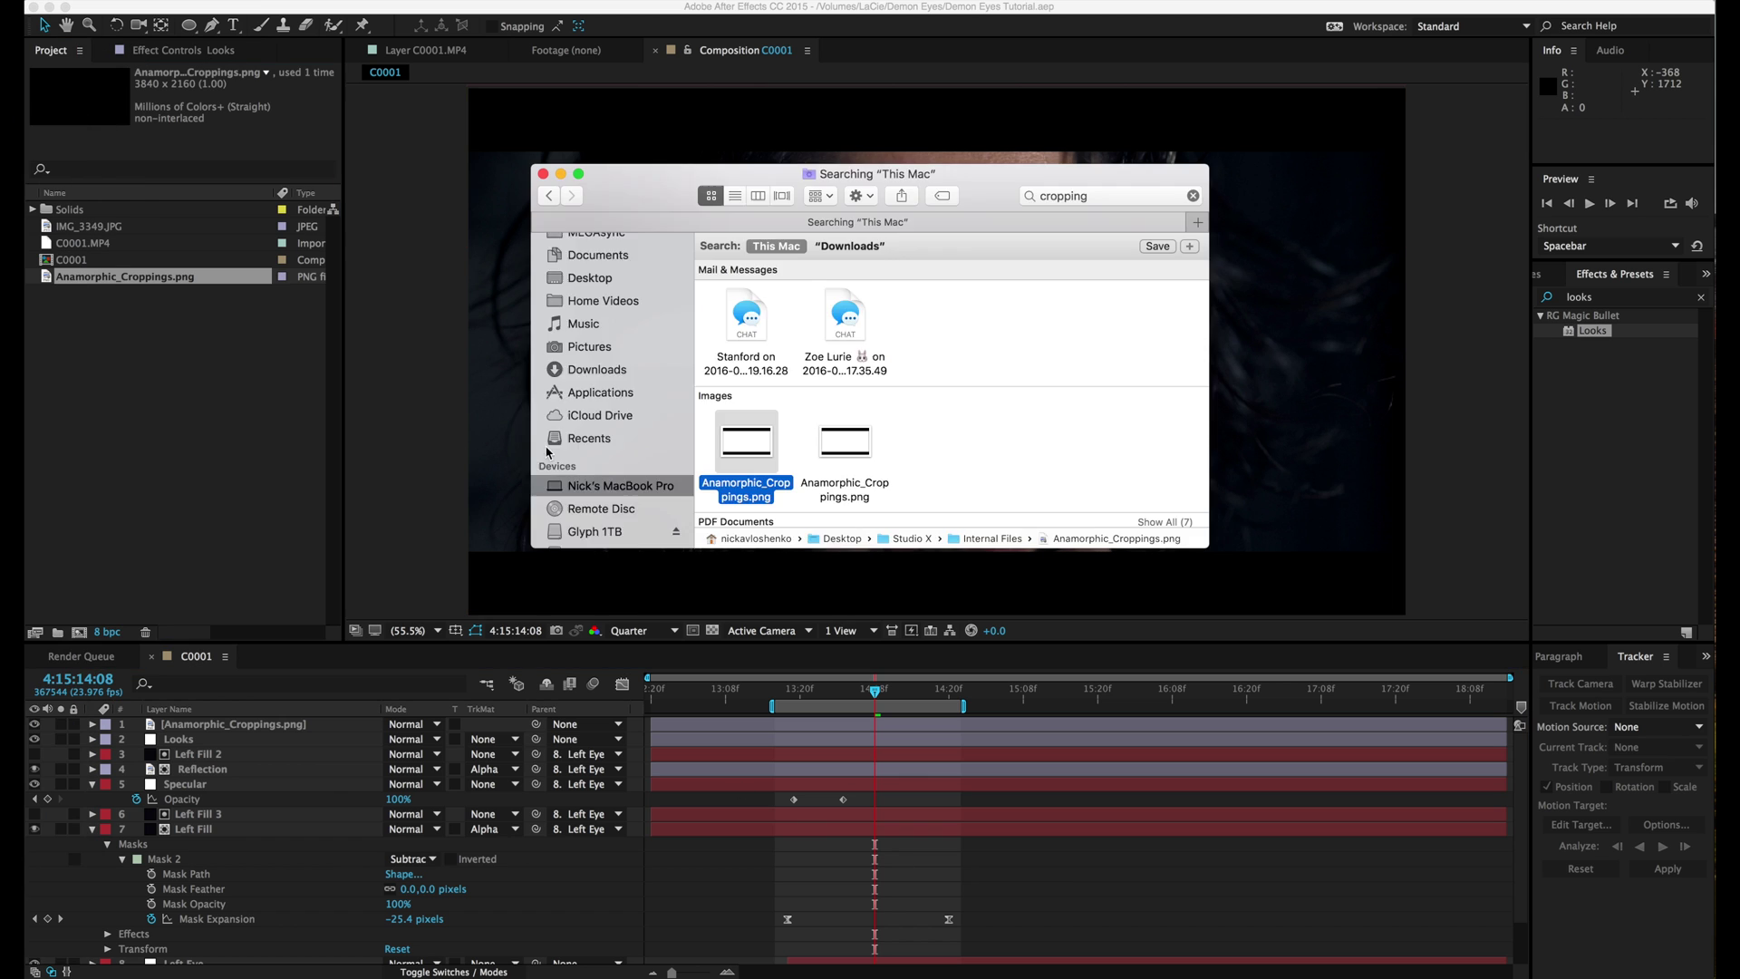
Open the Action 2k footage folder in Finder and look through its element folders.
{"action": "left_click", "coordinate": [583, 450]}
{"action": "double_click", "coordinate": [798, 470]}
{"action": "double_click", "coordinate": [1040, 358]}
{"action": "double_click", "coordinate": [1109, 354]}
{"action": "scroll", "coordinate": [797, 363], "scroll_direction": "down", "scroll_amount": 5}
{"action": "scroll", "coordinate": [813, 400], "scroll_direction": "up", "scroll_amount": 3}
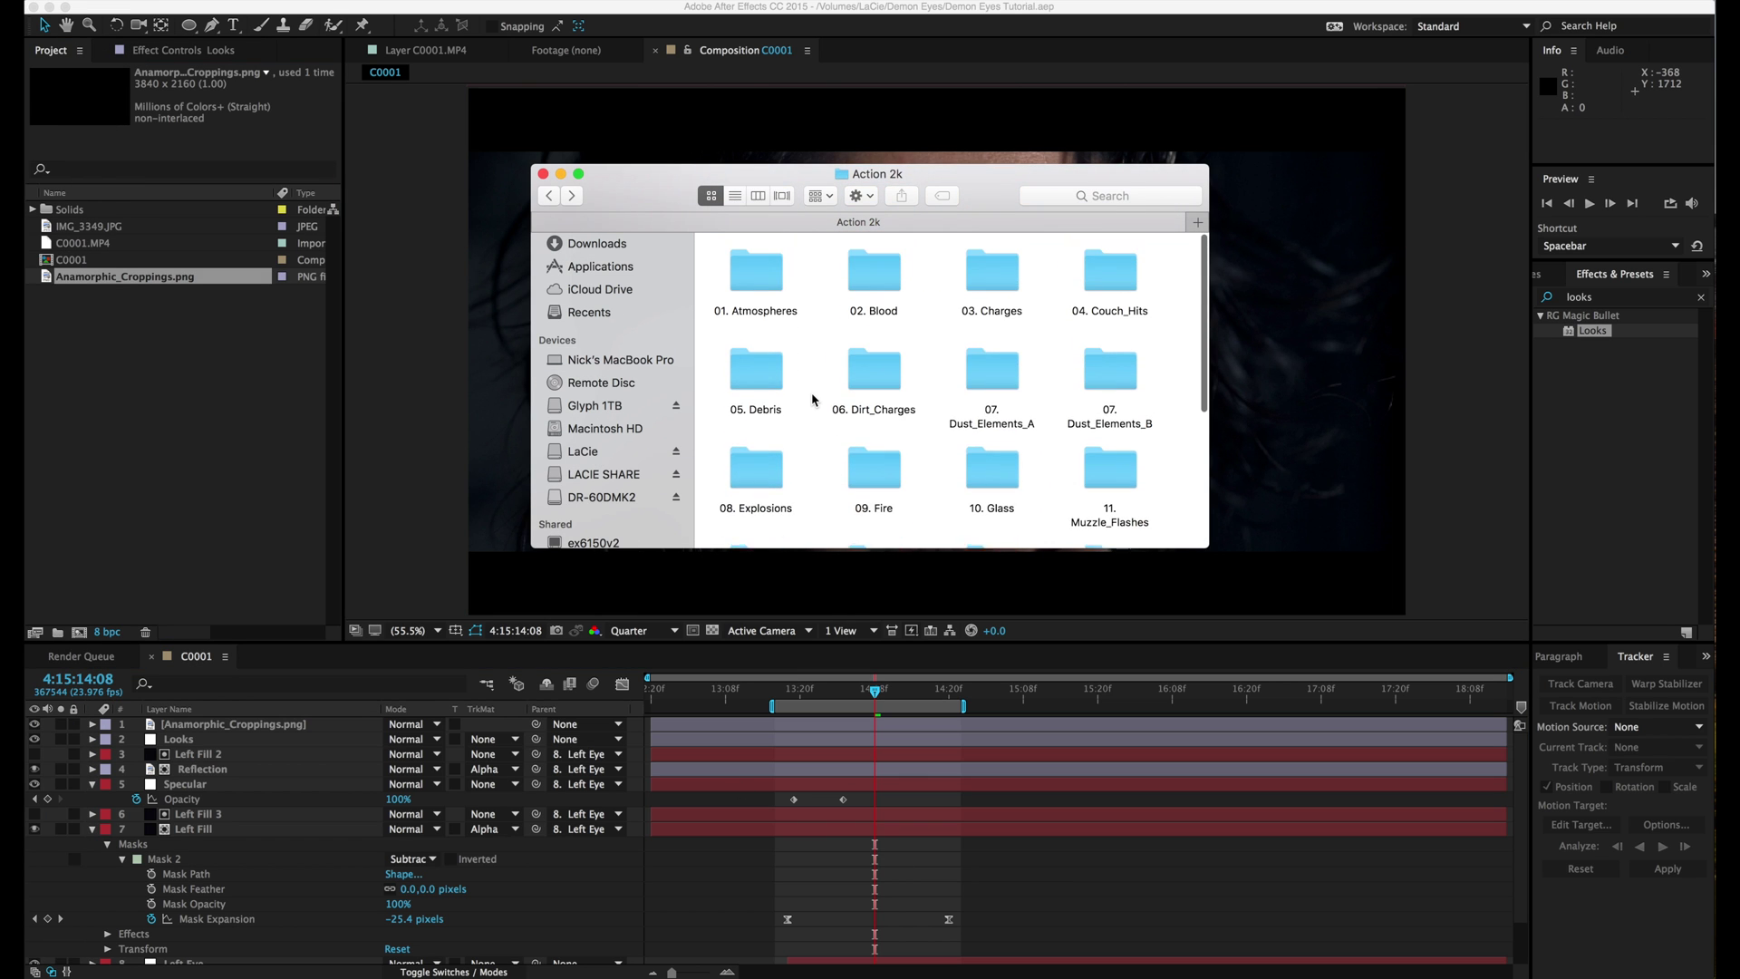
{"action": "scroll", "coordinate": [820, 403], "scroll_direction": "down", "scroll_amount": 2}
{"action": "scroll", "coordinate": [833, 407], "scroll_direction": "down", "scroll_amount": 2}
{"action": "double_click", "coordinate": [991, 286]}
{"action": "key", "text": "super+bracketleft"}
{"action": "scroll", "coordinate": [906, 363], "scroll_direction": "up", "scroll_amount": 5}
Import all the clips of the 01. Atmospheres folder into the project.
{"action": "double_click", "coordinate": [738, 272]}
{"action": "key", "text": "super+a"}
{"action": "left_click_drag", "start_coordinate": [743, 272], "coordinate": [110, 277]}
Preview the imported Atmosphere clips one after another to compare their smoke.
{"action": "double_click", "coordinate": [111, 276]}
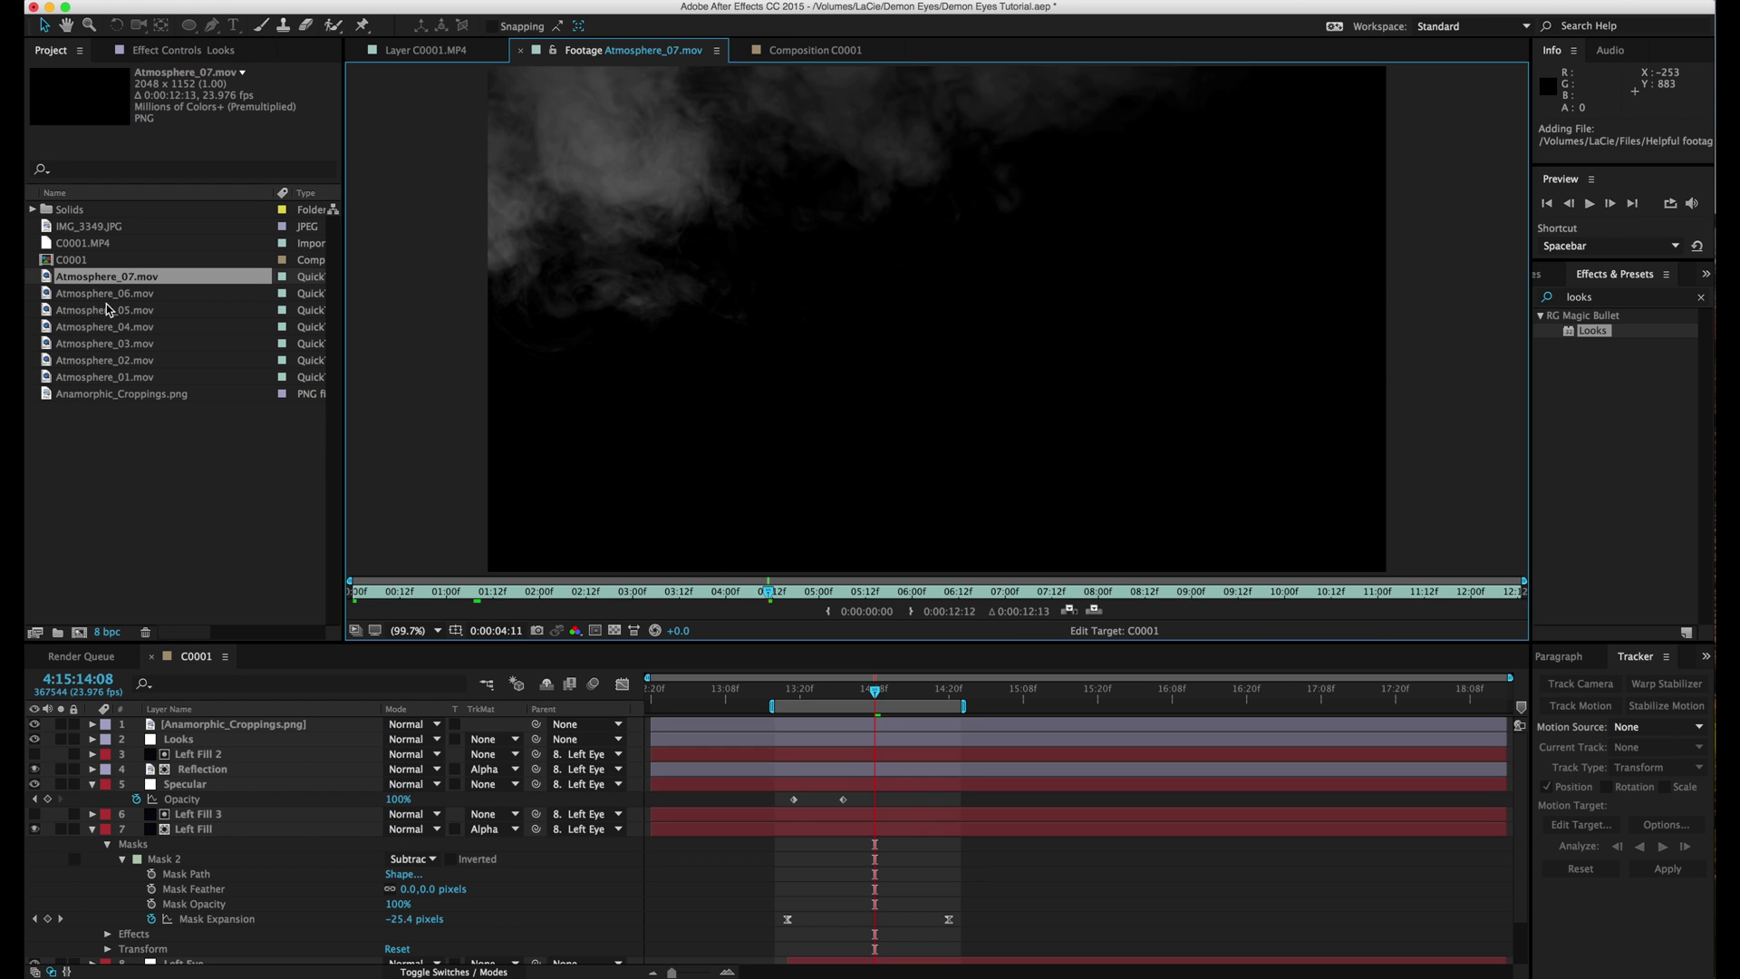
{"action": "double_click", "coordinate": [107, 293]}
{"action": "double_click", "coordinate": [113, 310]}
{"action": "double_click", "coordinate": [107, 326]}
{"action": "double_click", "coordinate": [107, 344]}
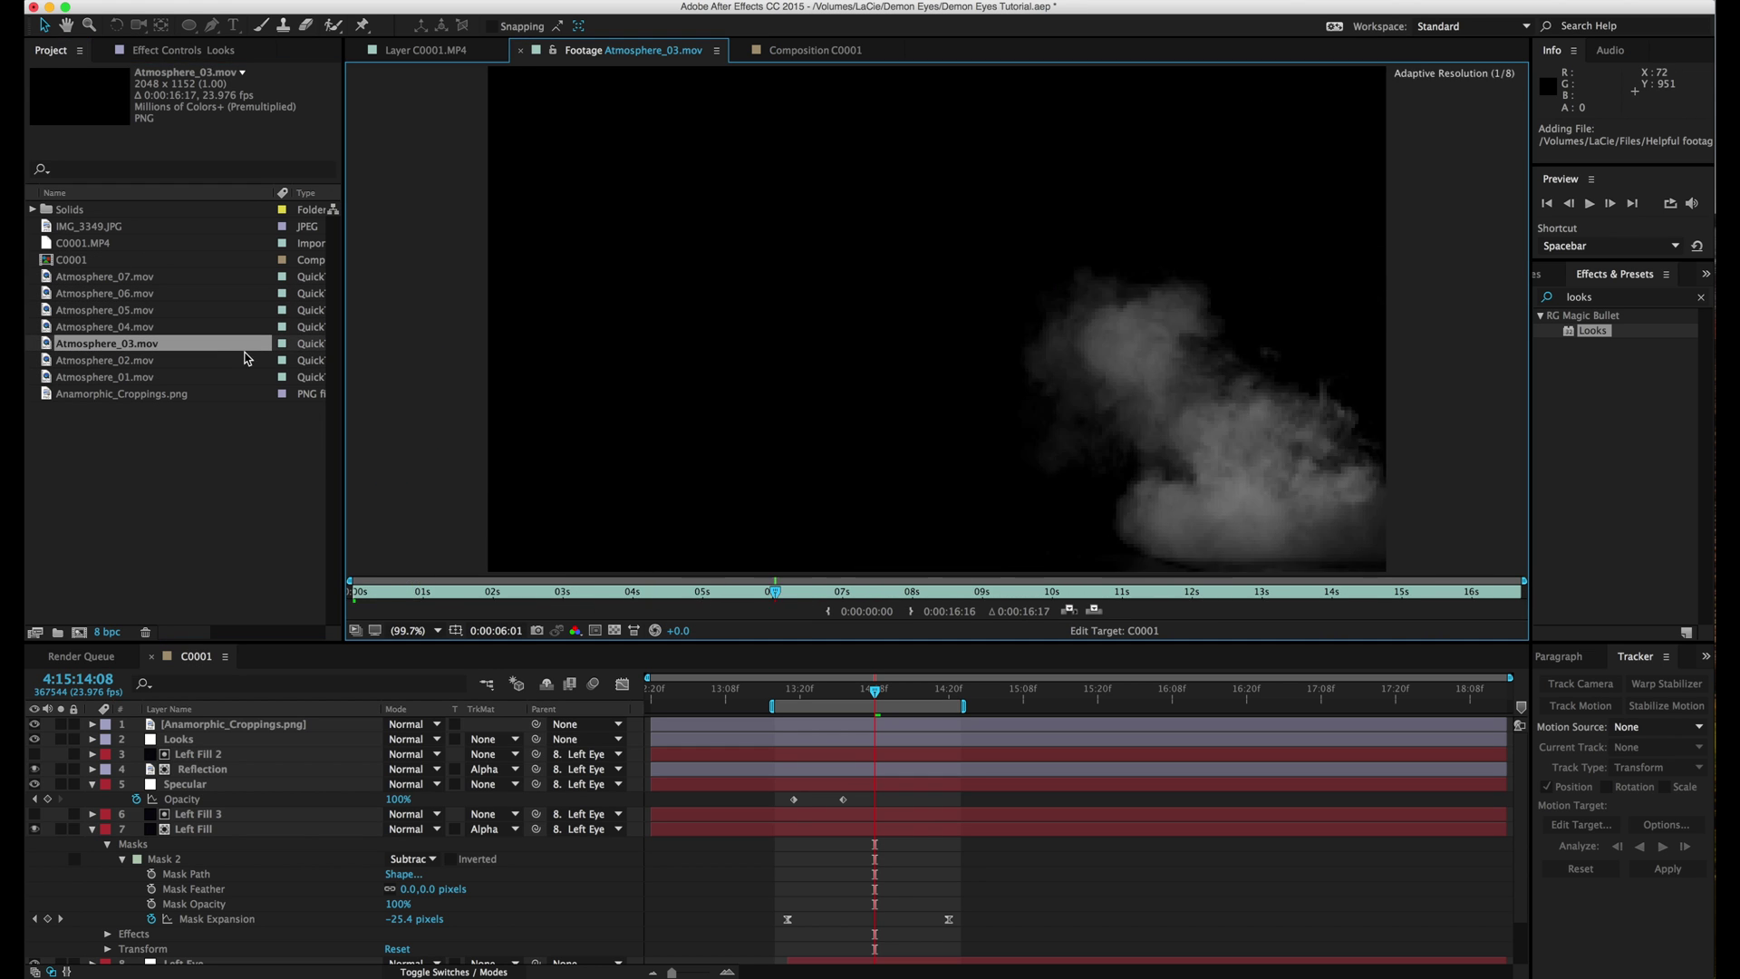
{"action": "double_click", "coordinate": [106, 360]}
{"action": "double_click", "coordinate": [107, 376]}
{"action": "double_click", "coordinate": [116, 293]}
Place Atmosphere_06.mov directly below the Looks layer in C0001 and fit it to the composition.
{"action": "left_click_drag", "start_coordinate": [95, 299], "coordinate": [184, 748]}
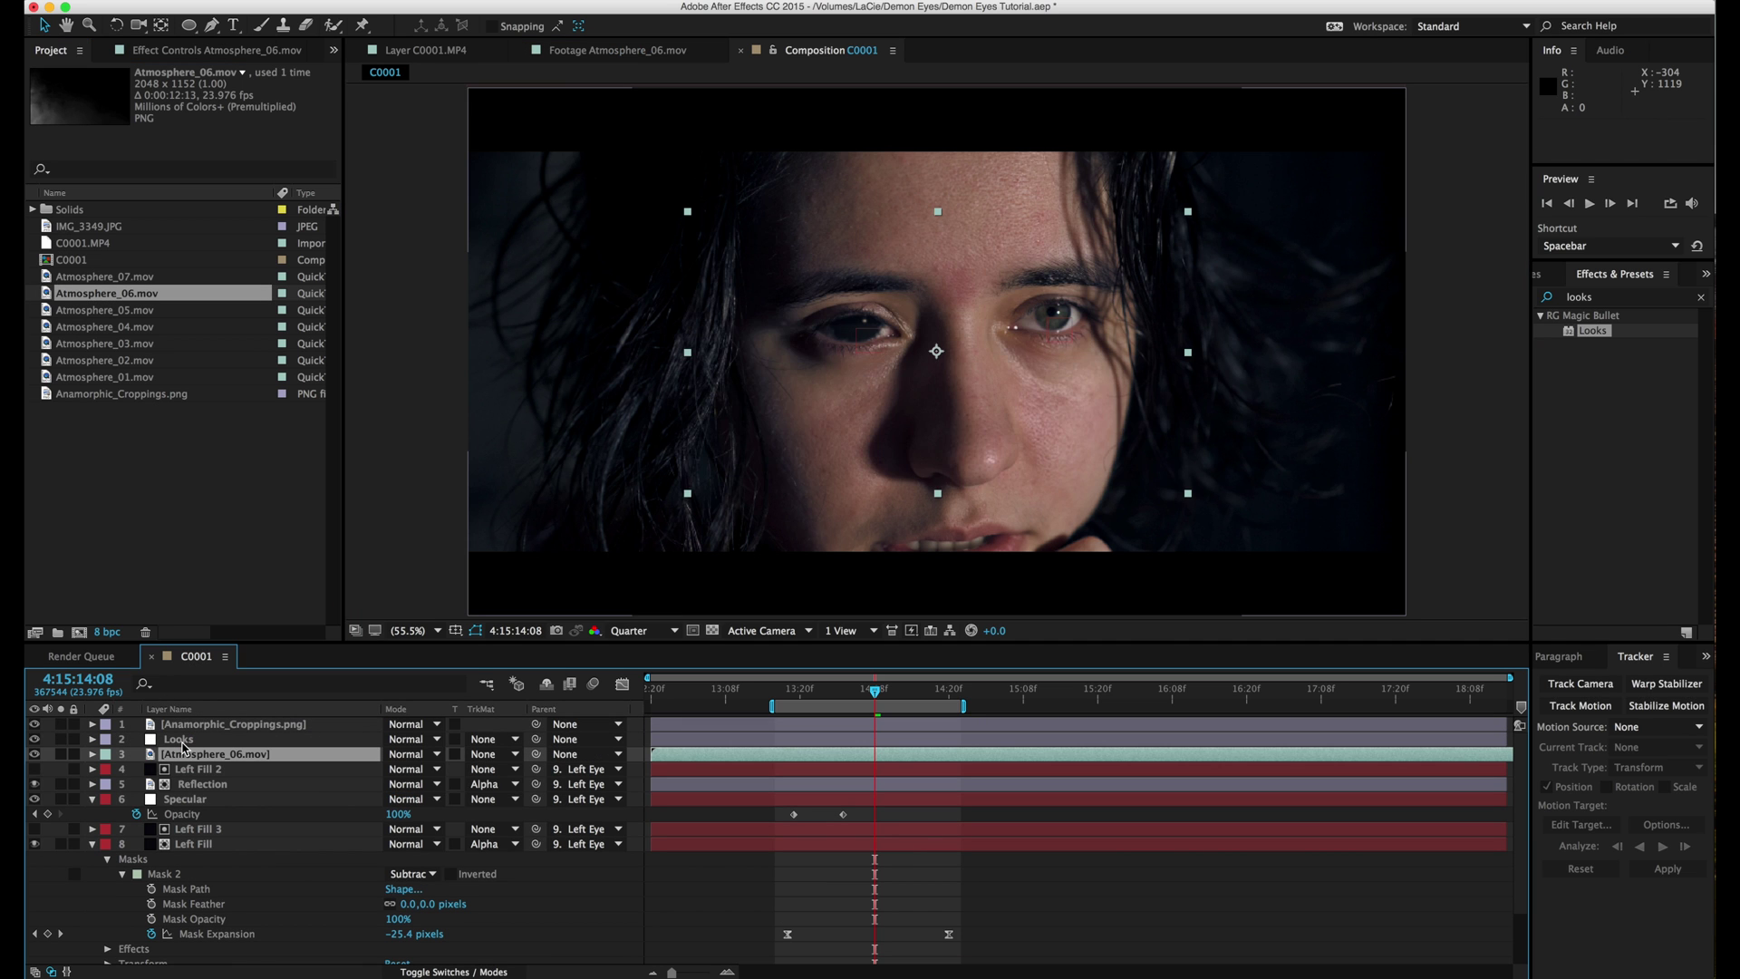
{"action": "right_click", "coordinate": [767, 388]}
{"action": "mouse_move", "coordinate": [820, 469]}
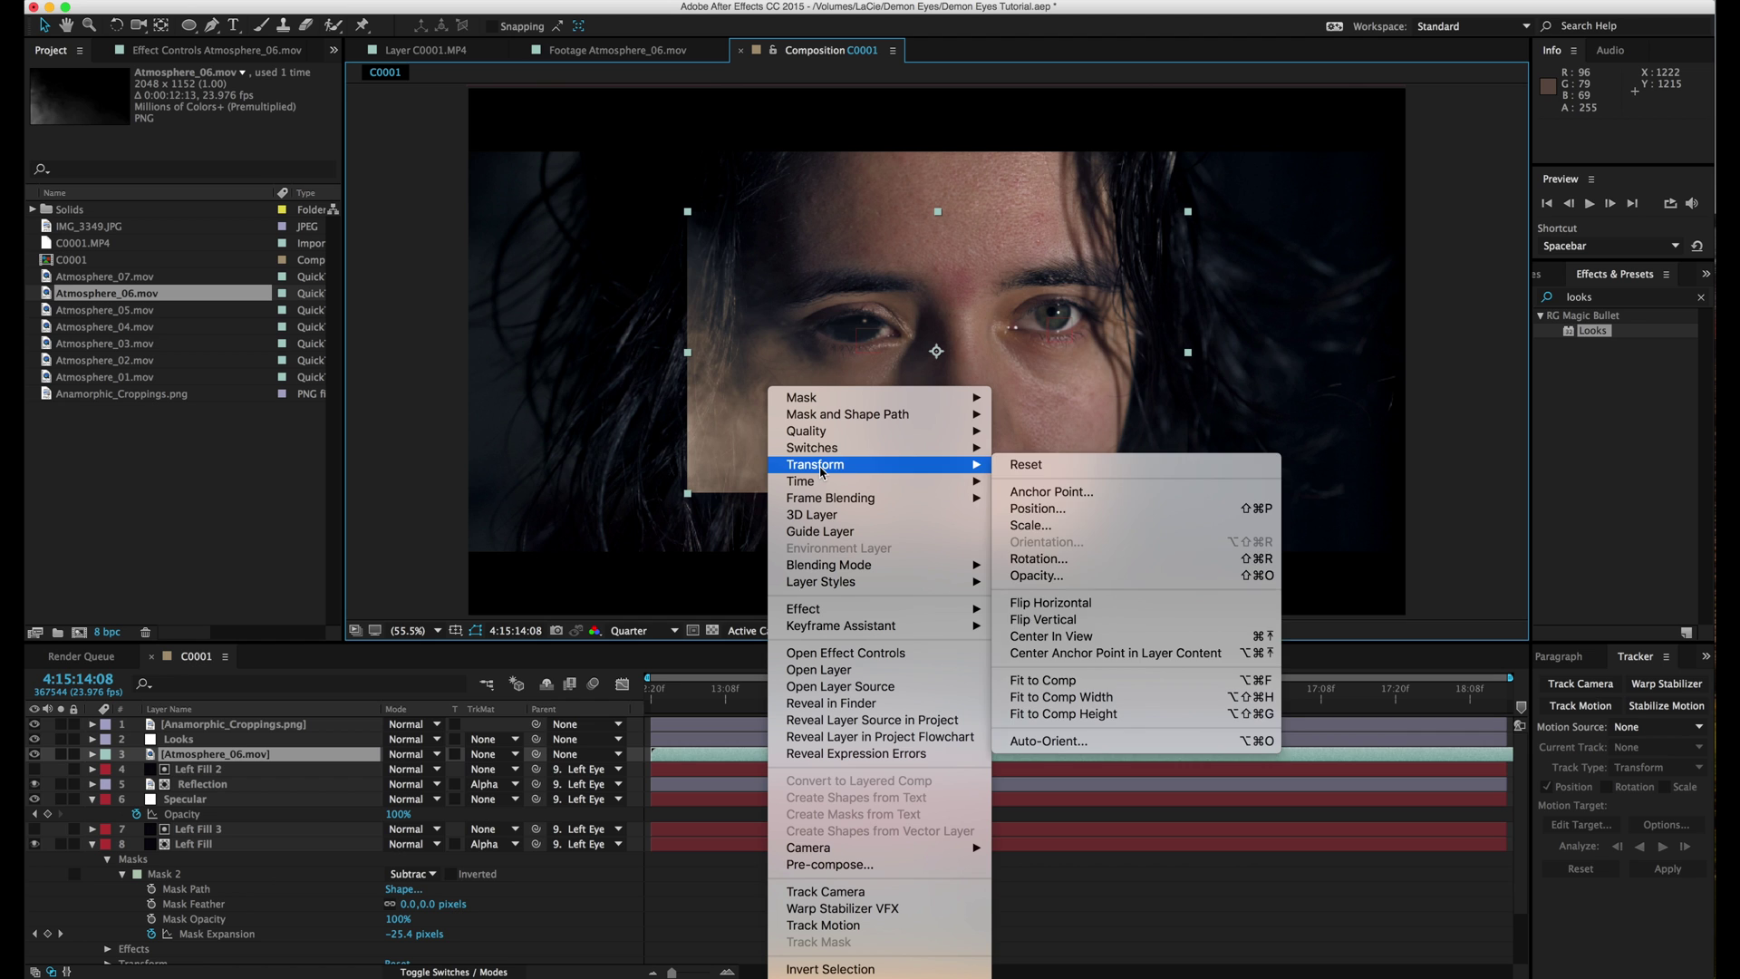
{"action": "left_click", "coordinate": [1082, 637]}
{"action": "key", "text": "alt+super+f"}
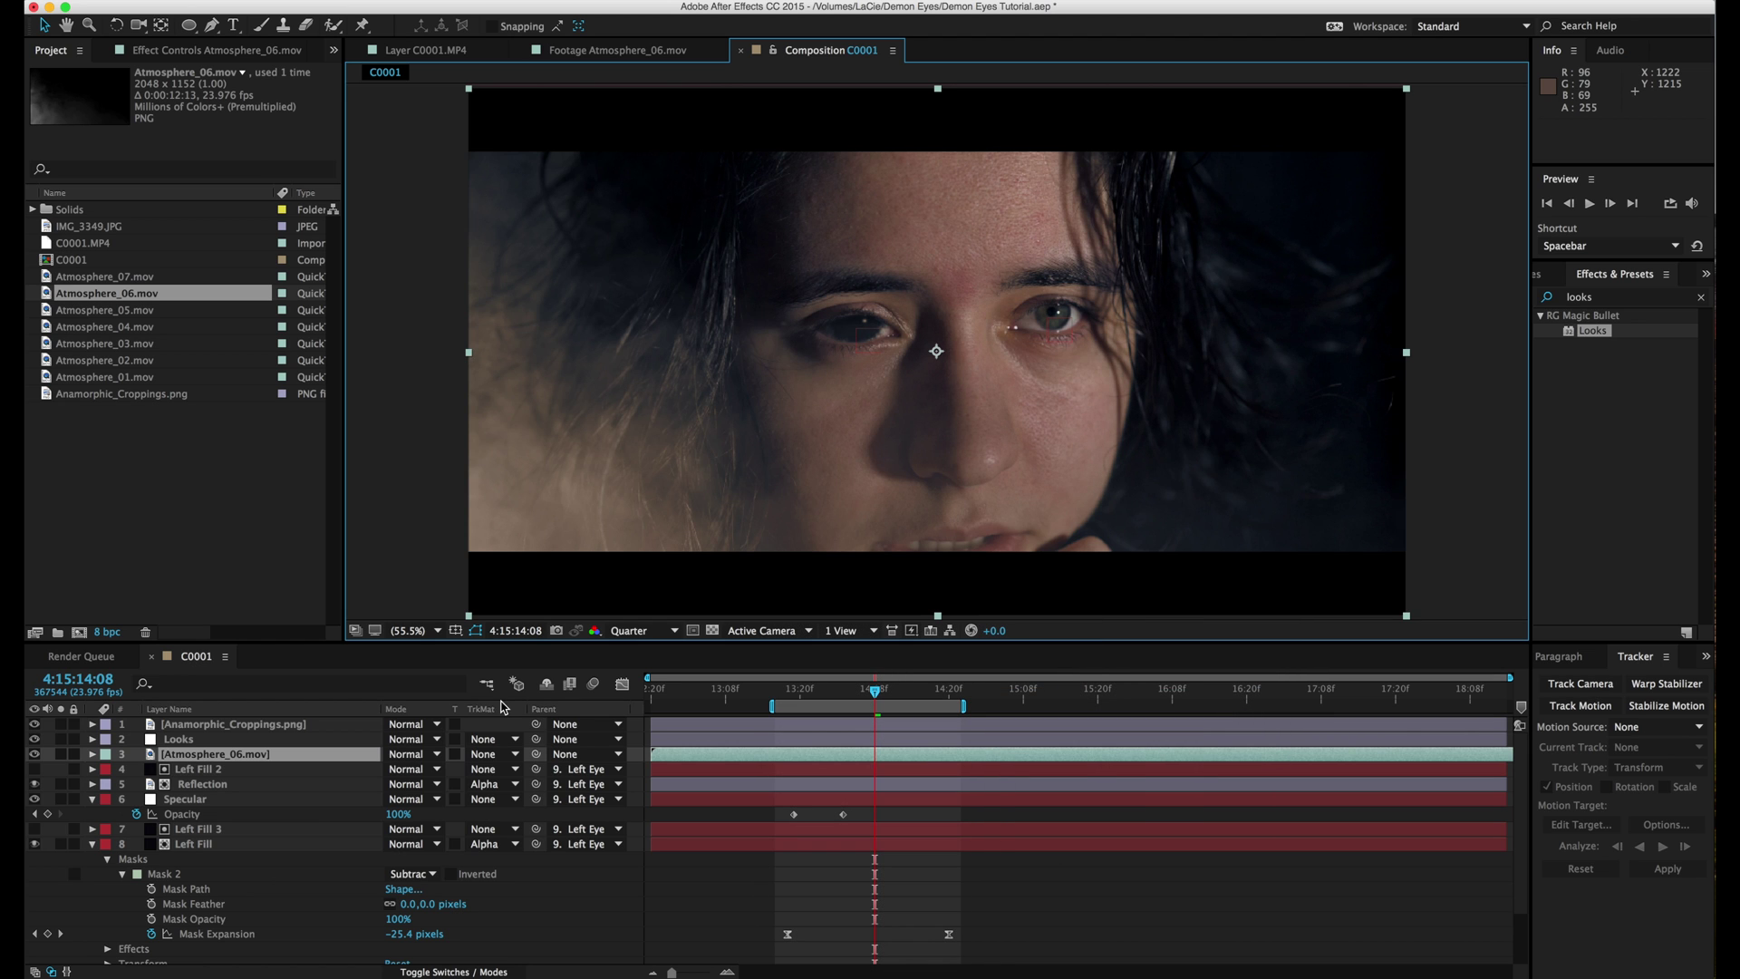
Set the Atmosphere_06.mov layer to Screen blending and 64% opacity.
{"action": "left_click", "coordinate": [410, 754]}
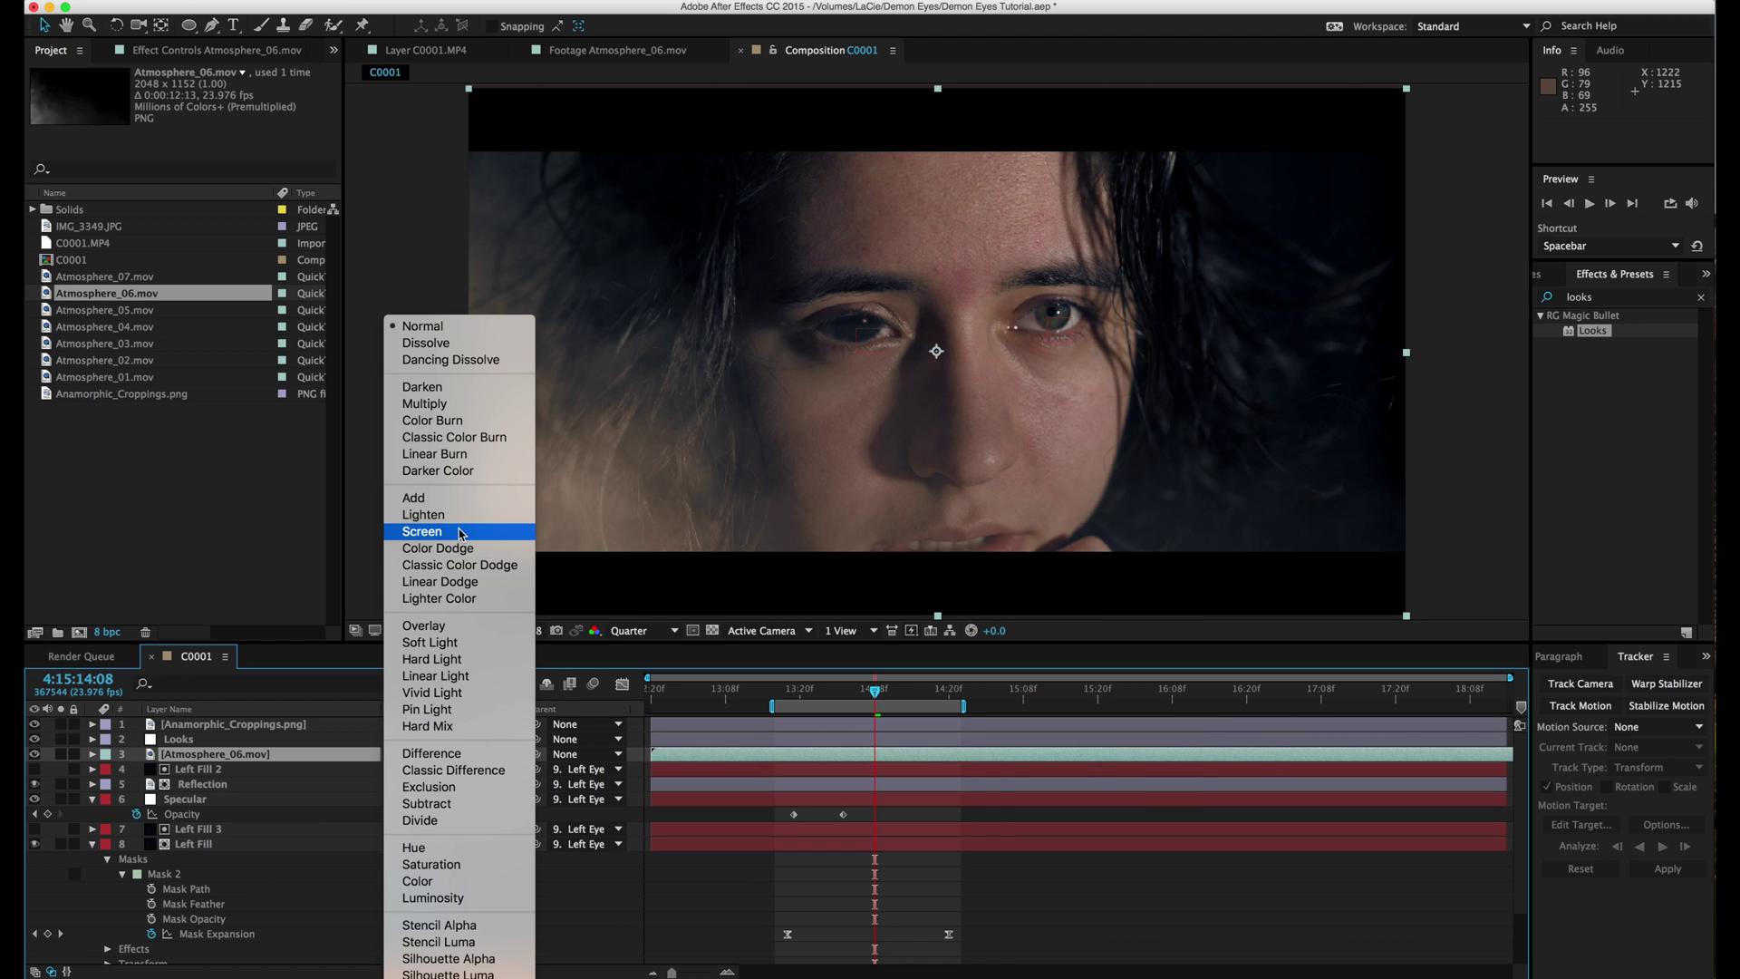
{"action": "left_click", "coordinate": [436, 532]}
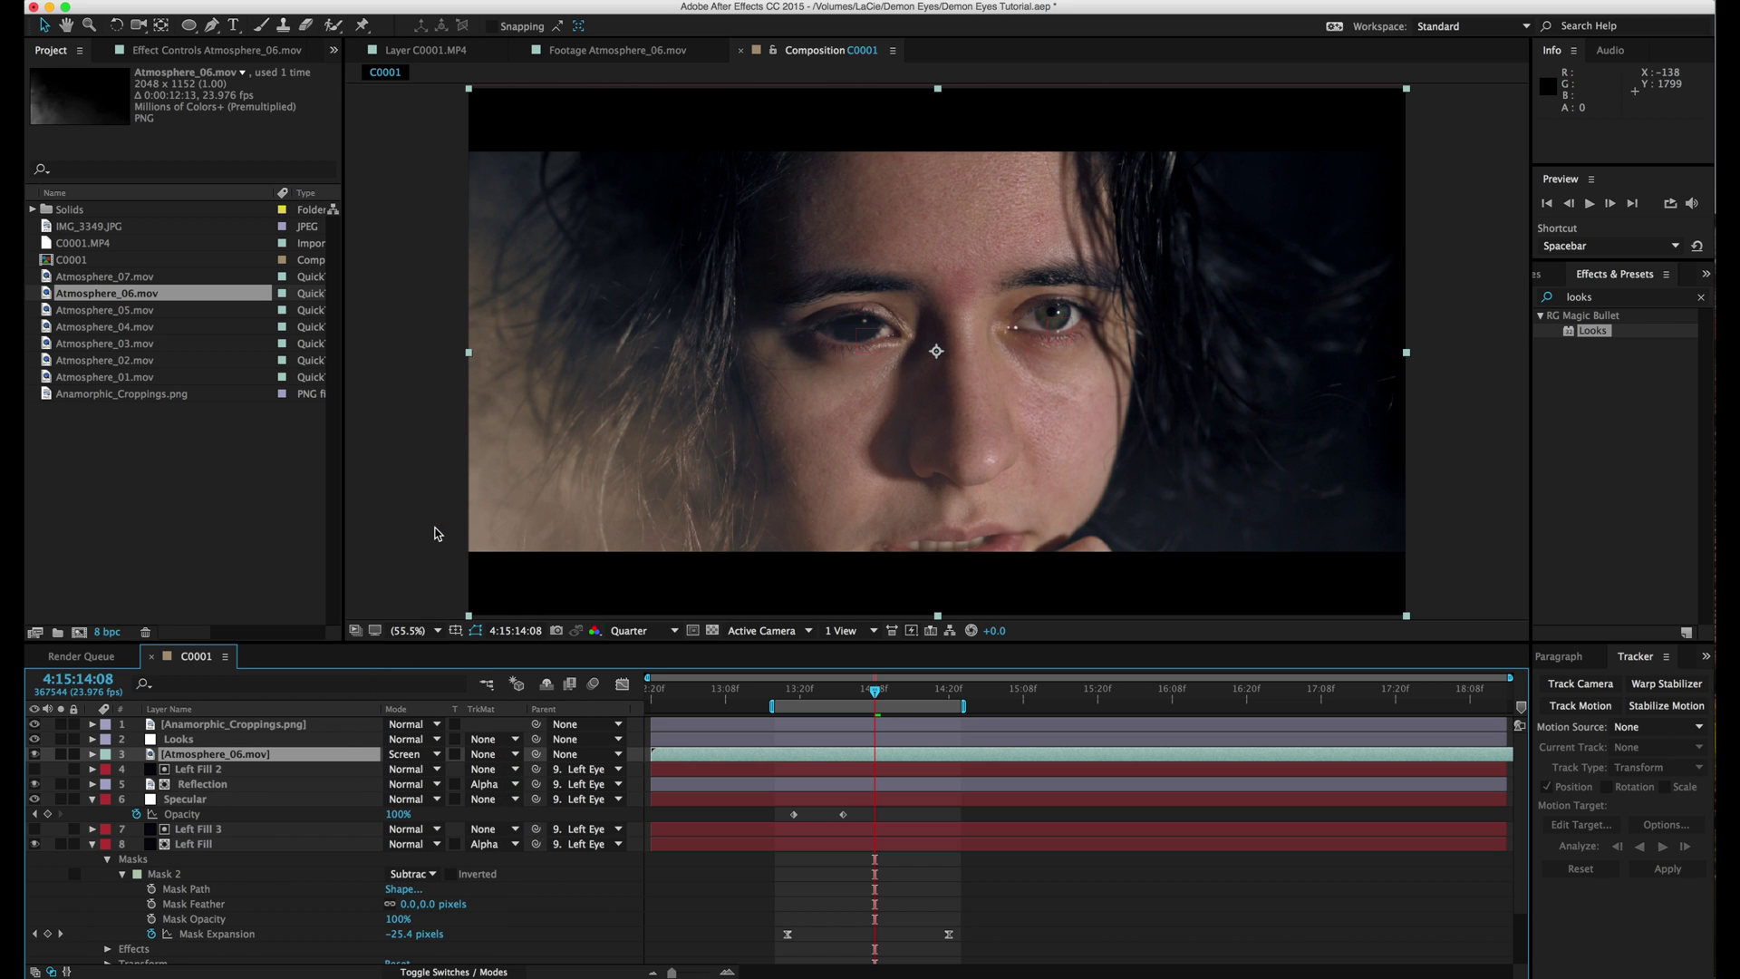
{"action": "key", "text": "t"}
{"action": "left_click_drag", "start_coordinate": [395, 771], "coordinate": [364, 775]}
Scrub and play back the work area to check the smoke over the face.
{"action": "left_click", "coordinate": [788, 696]}
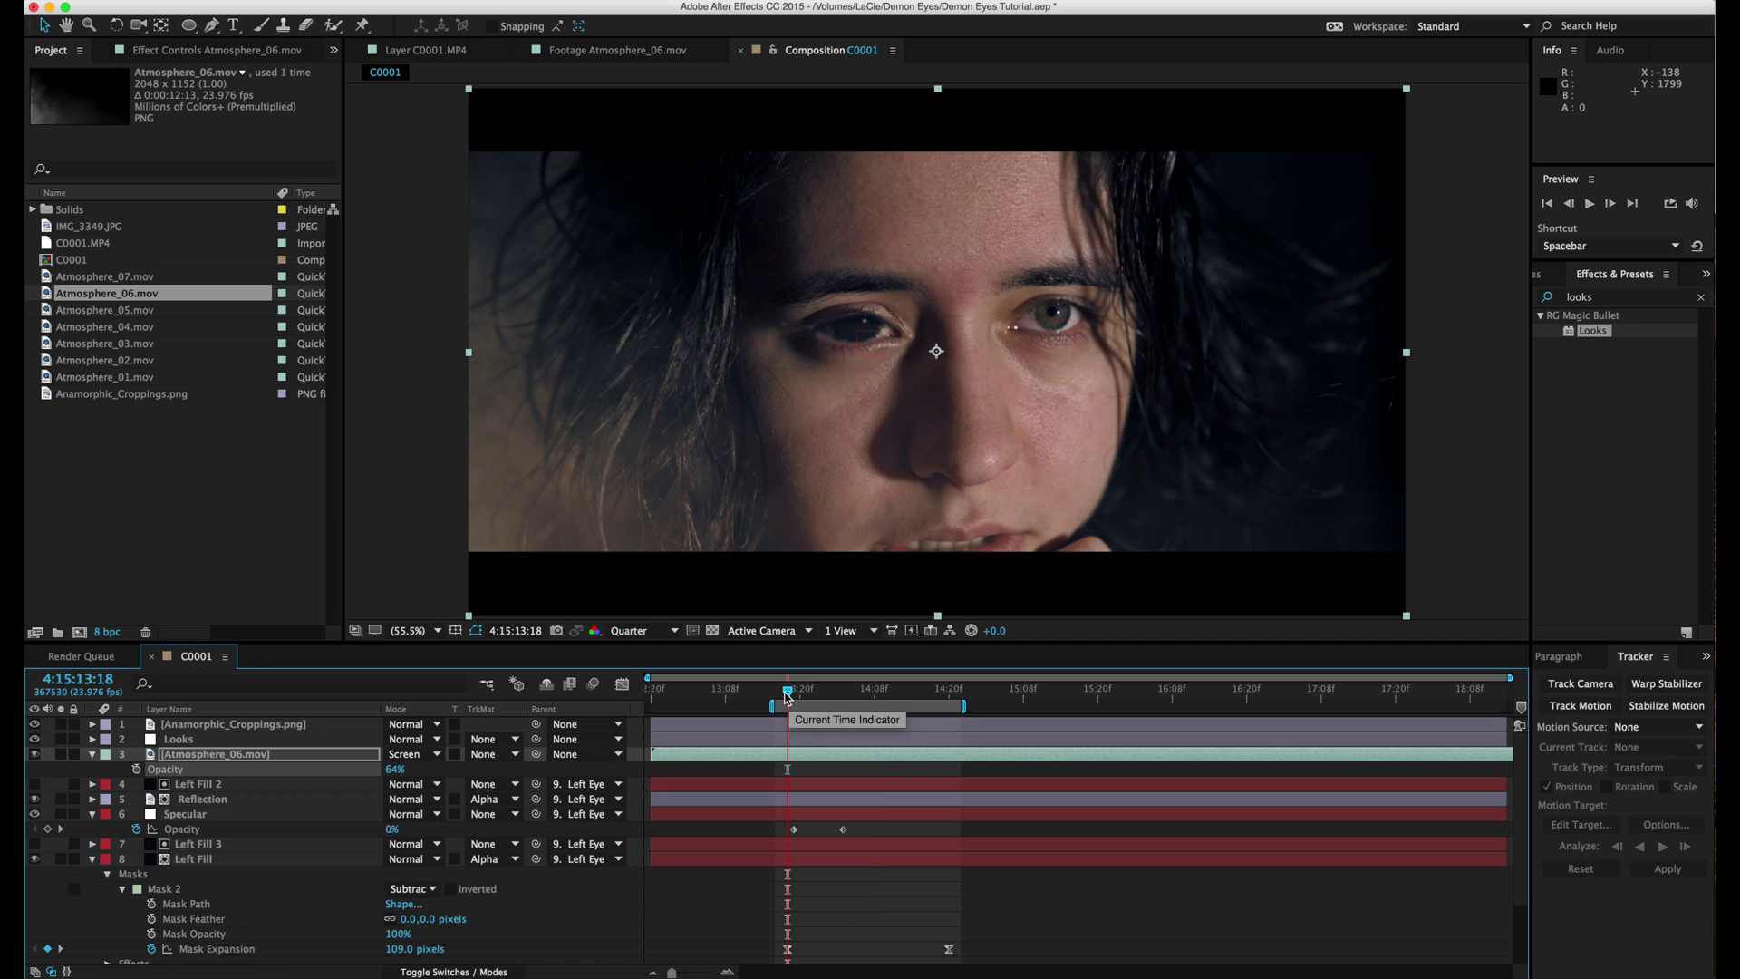
{"action": "left_click_drag", "start_coordinate": [785, 696], "coordinate": [940, 696]}
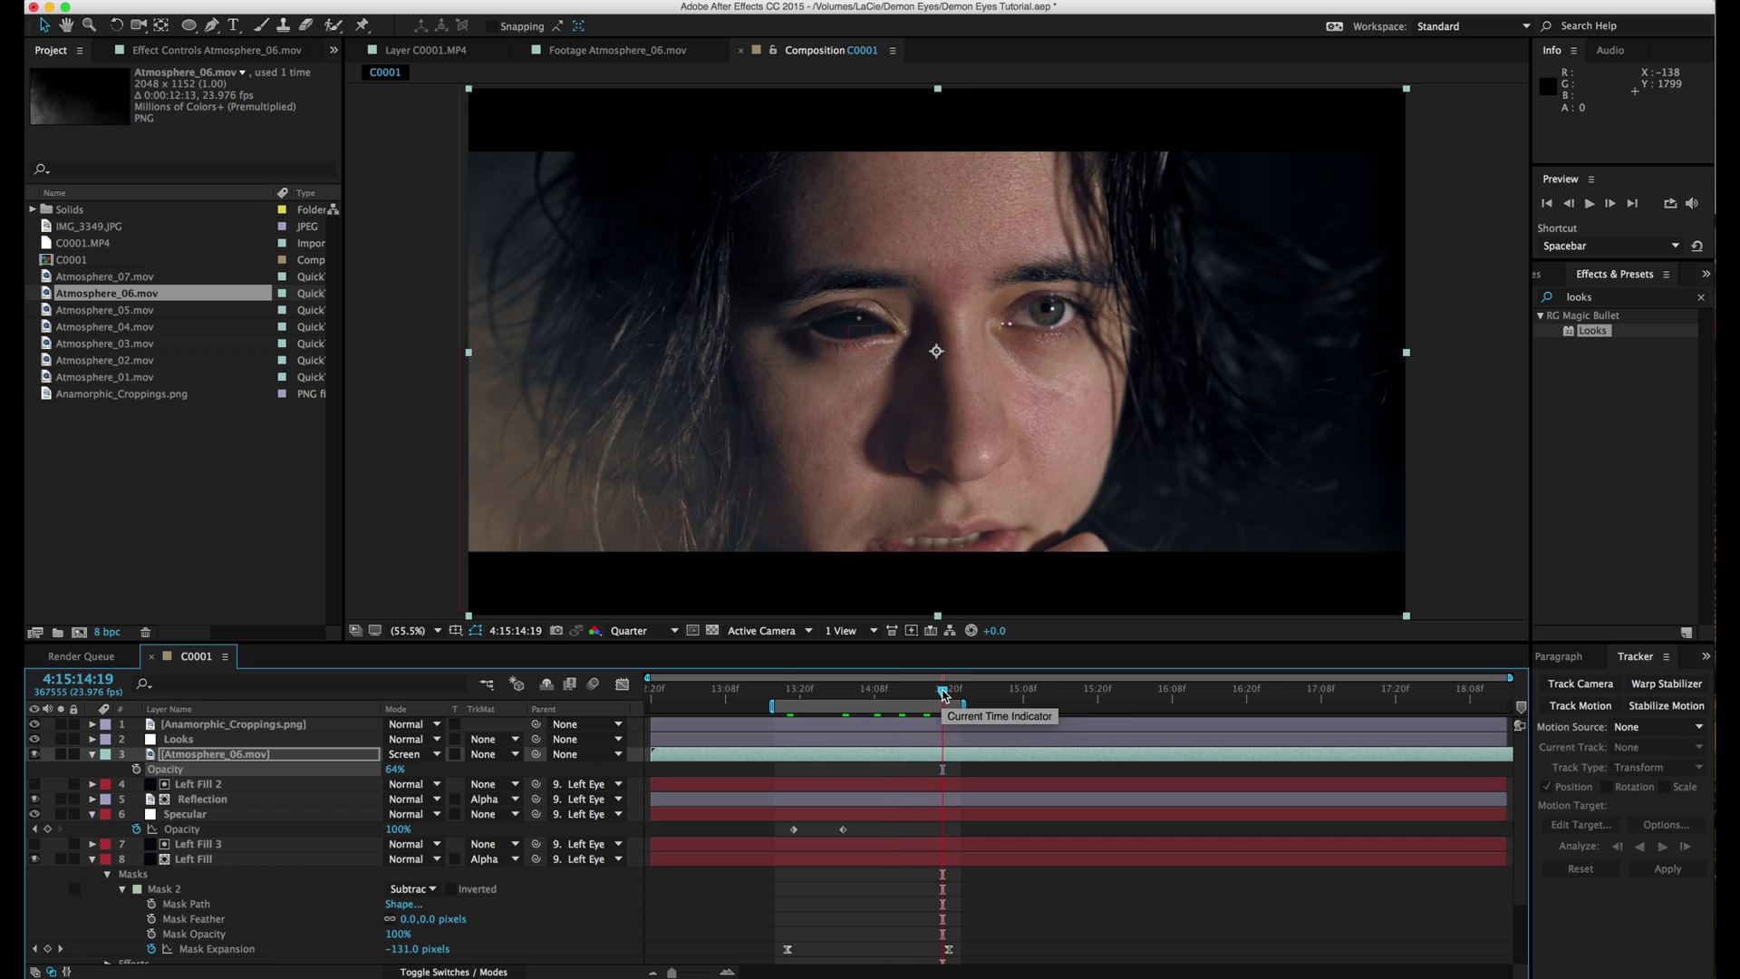
{"action": "left_click", "coordinate": [783, 698]}
{"action": "key", "text": "space"}
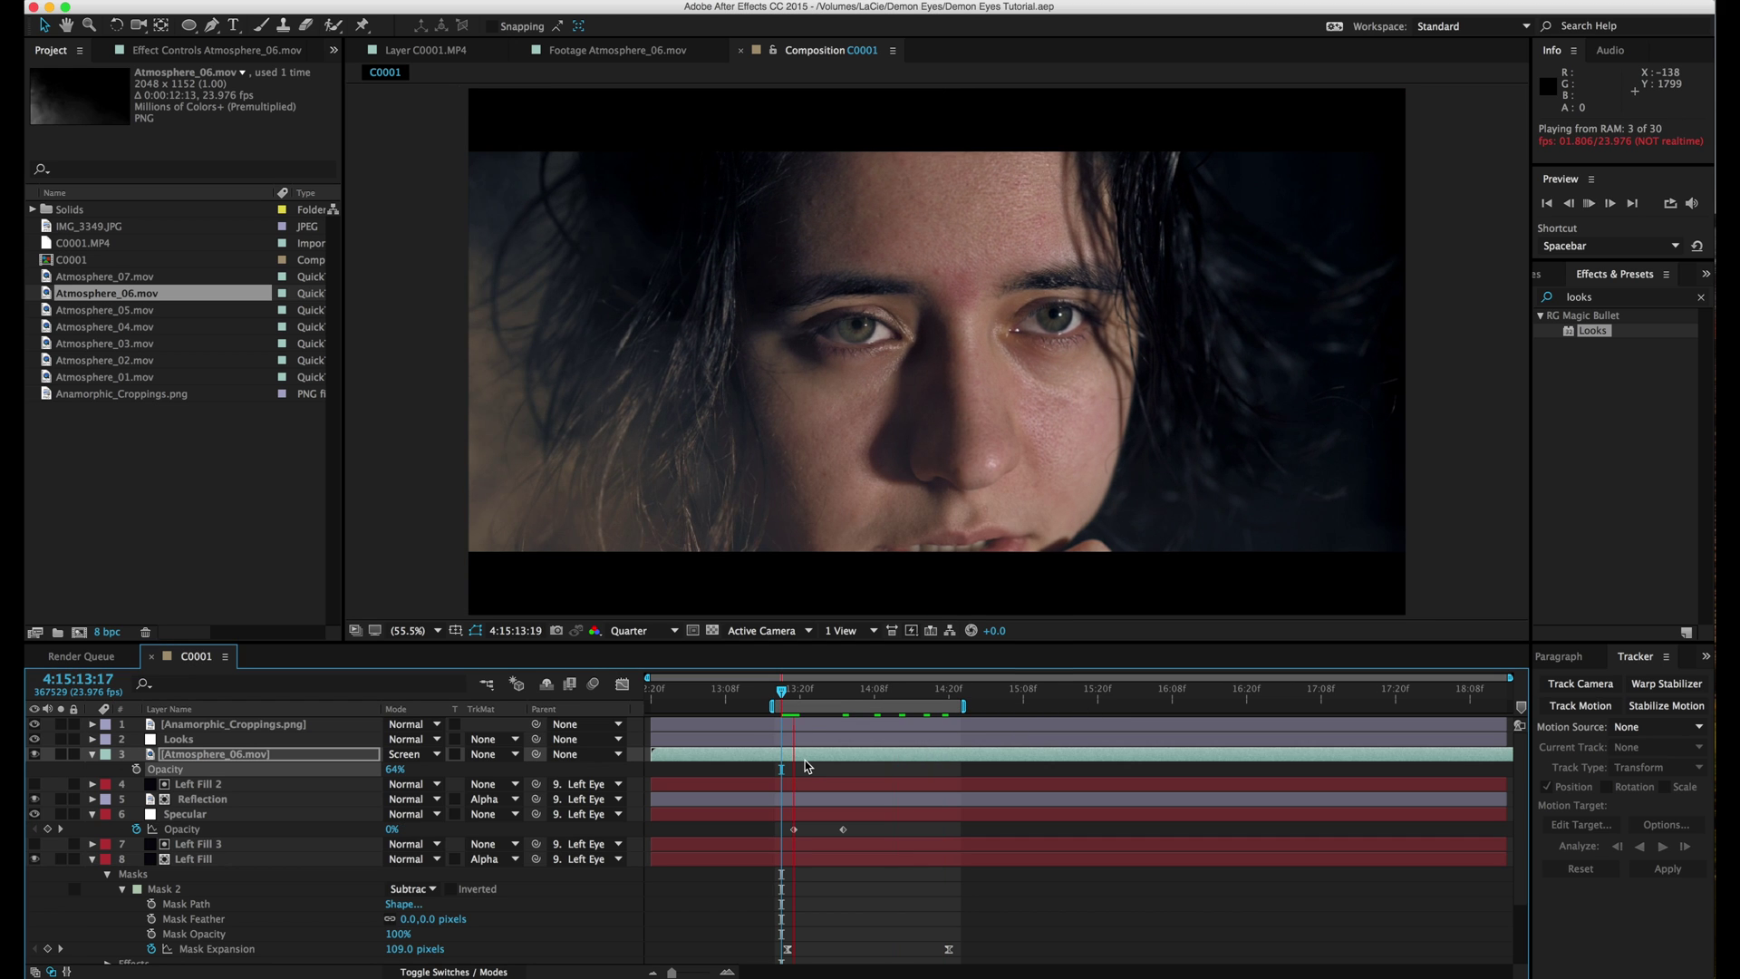
{"action": "key", "text": "space"}
Flip the Atmosphere_06.mov layer horizontally and deselect it.
{"action": "right_click", "coordinate": [634, 504]}
{"action": "mouse_move", "coordinate": [710, 465]}
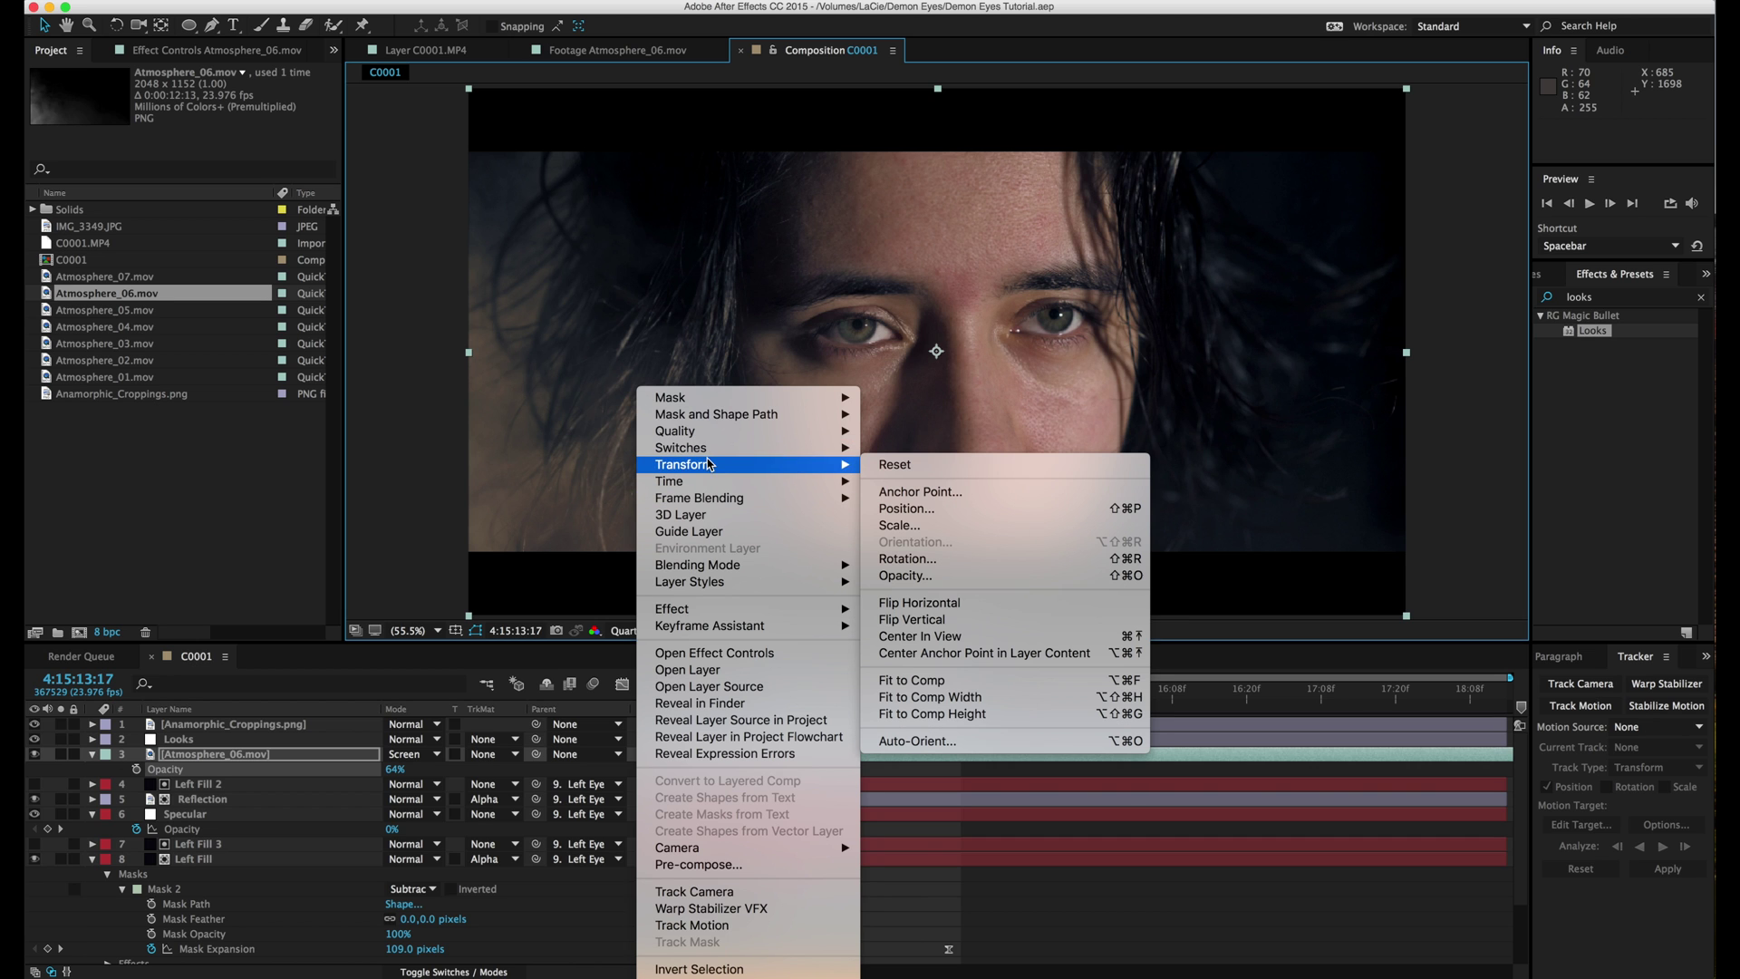
{"action": "left_click", "coordinate": [948, 606]}
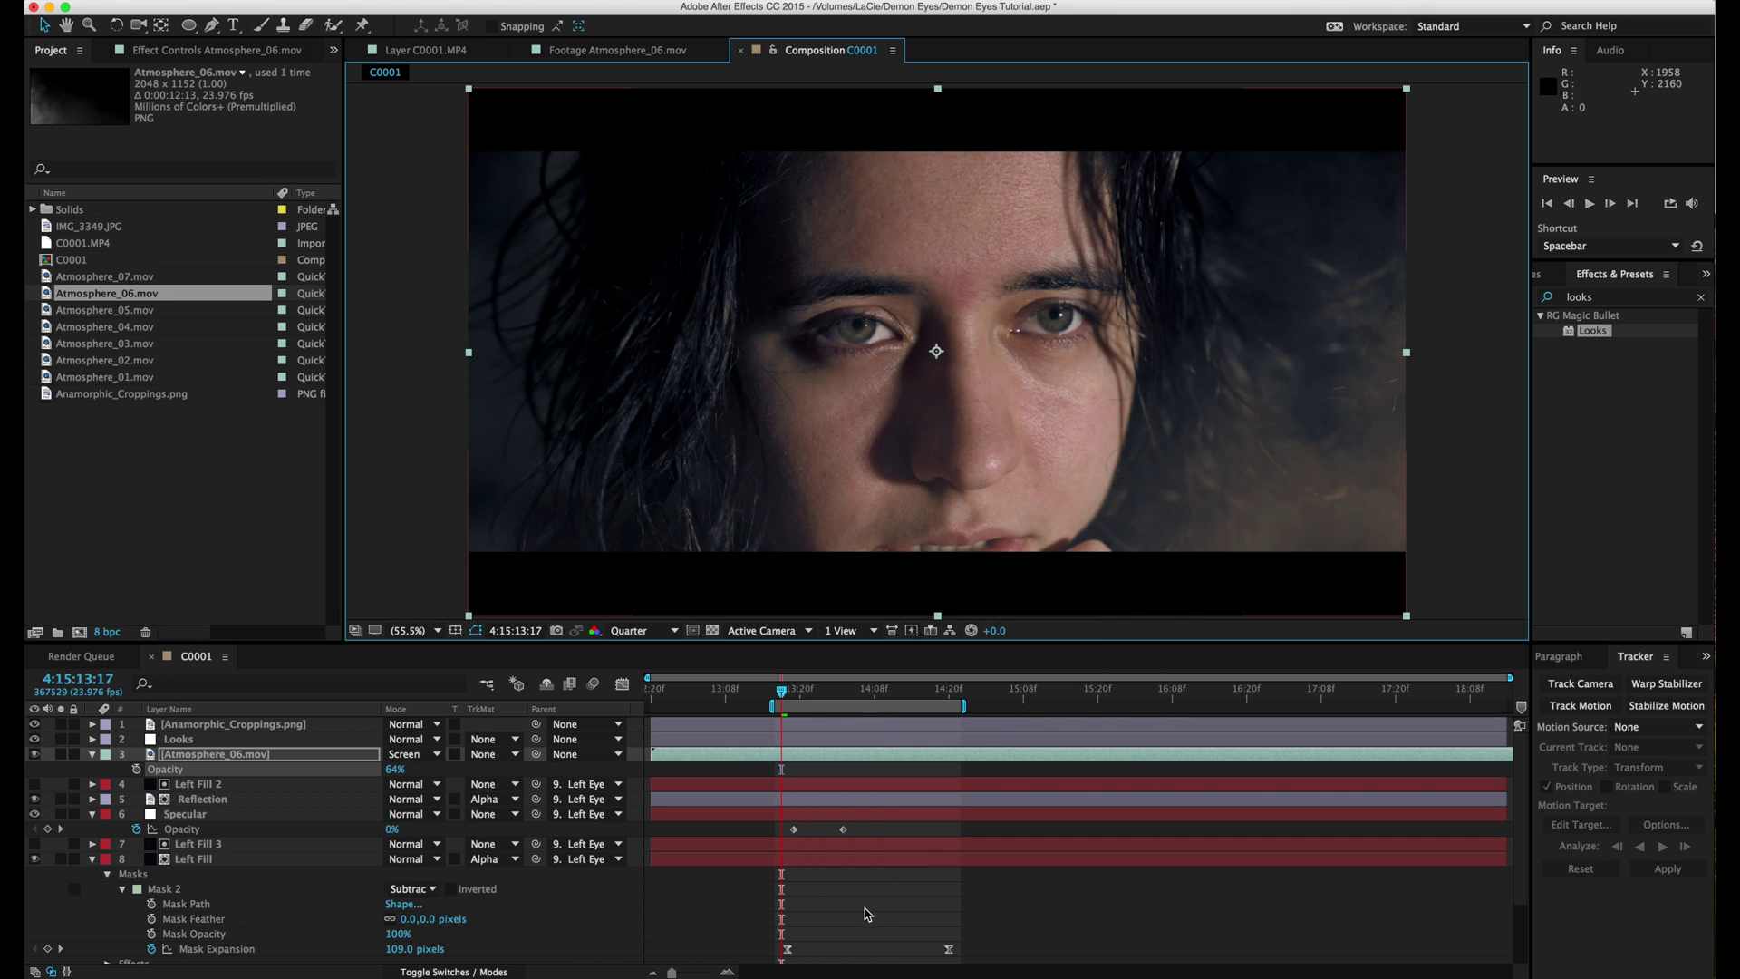
{"action": "left_click", "coordinate": [865, 908]}
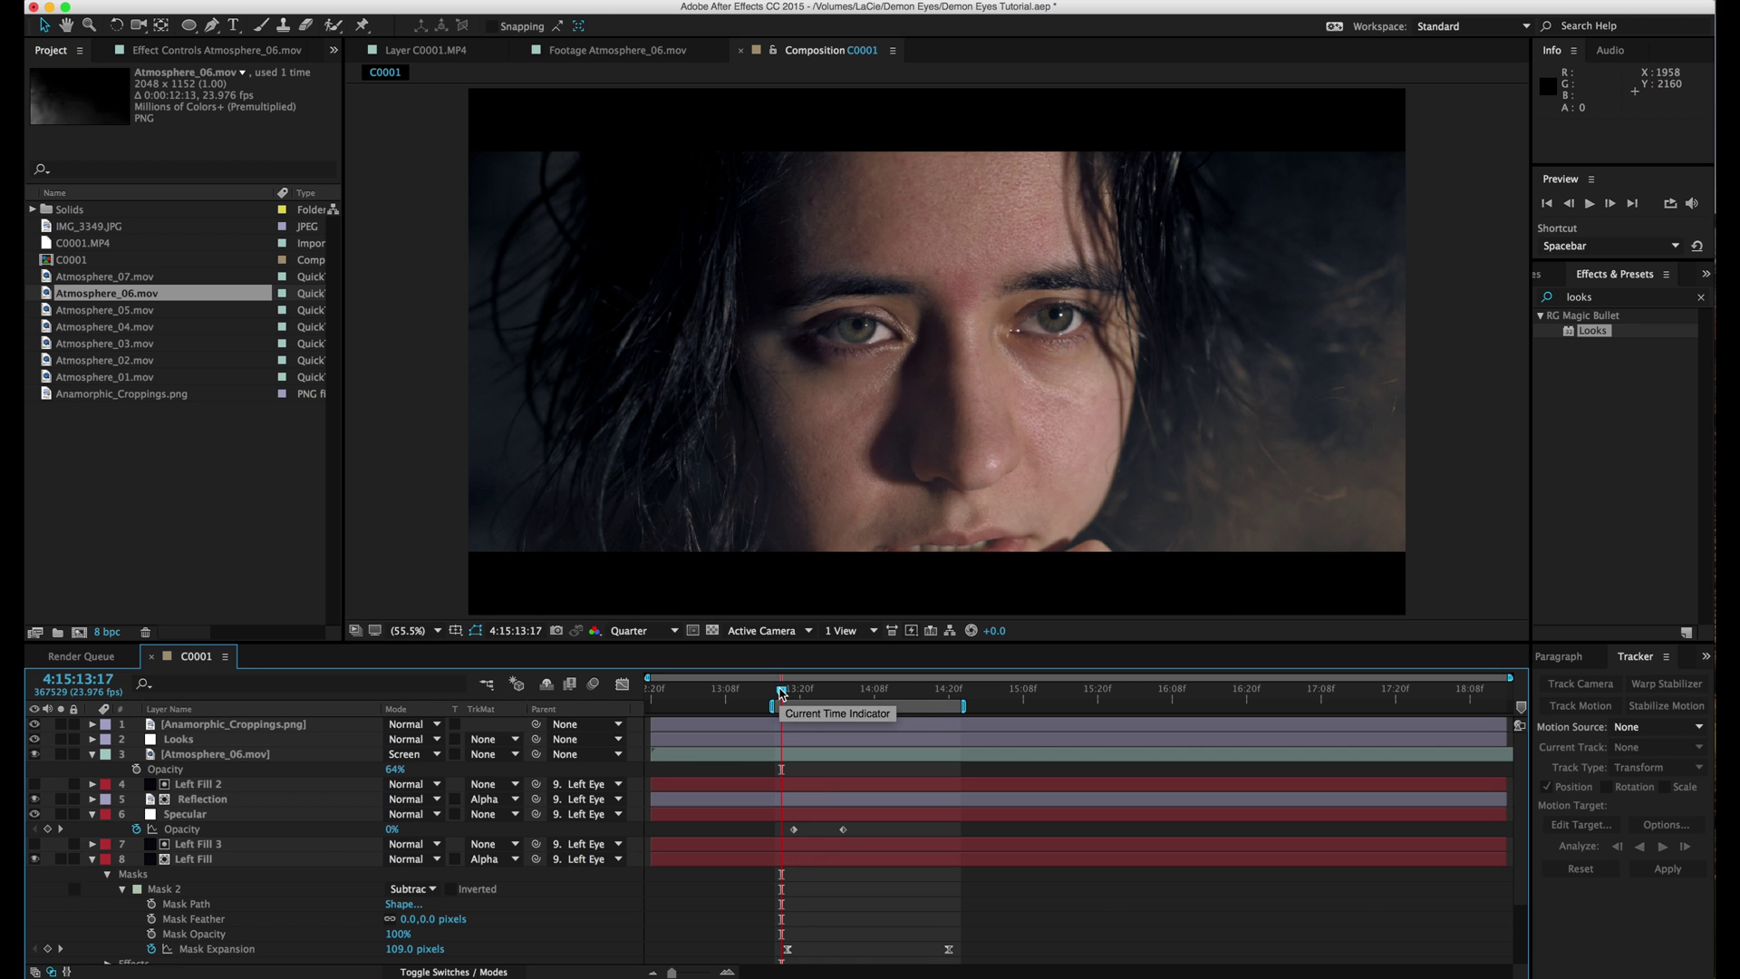
Create a new adjustment layer, place it directly below Looks and rename it Ramp.
{"action": "left_click", "coordinate": [181, 741]}
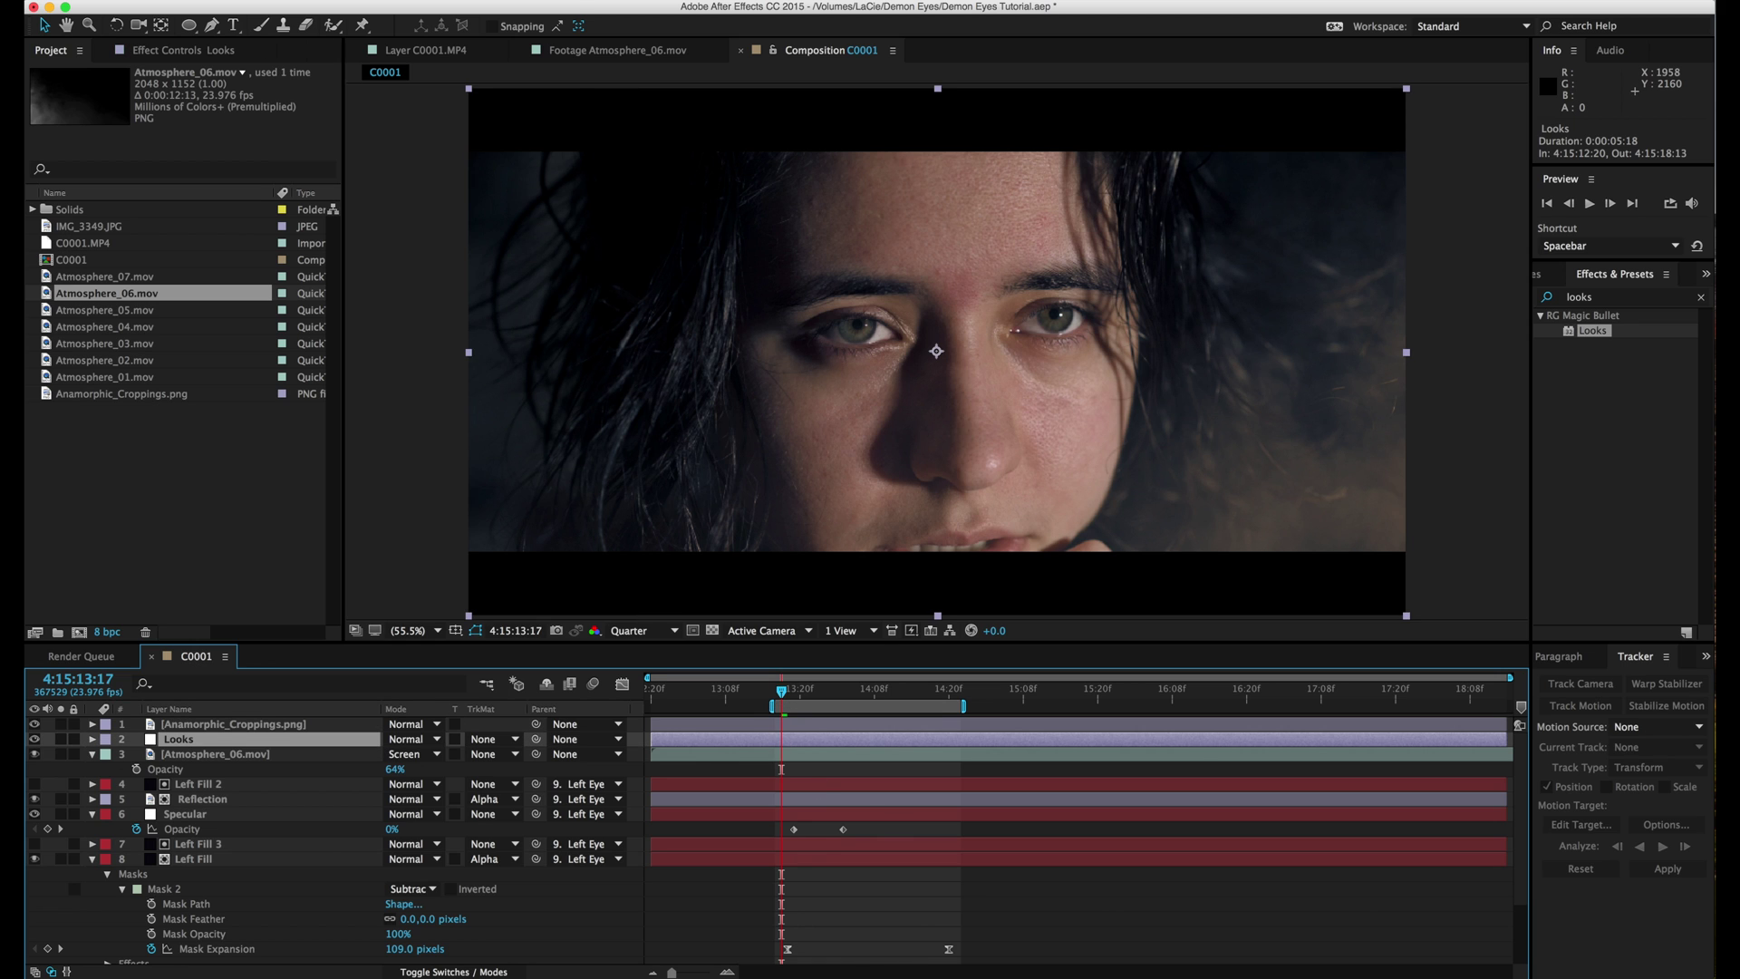
{"action": "left_click", "coordinate": [363, 0]}
{"action": "mouse_move", "coordinate": [381, 11]}
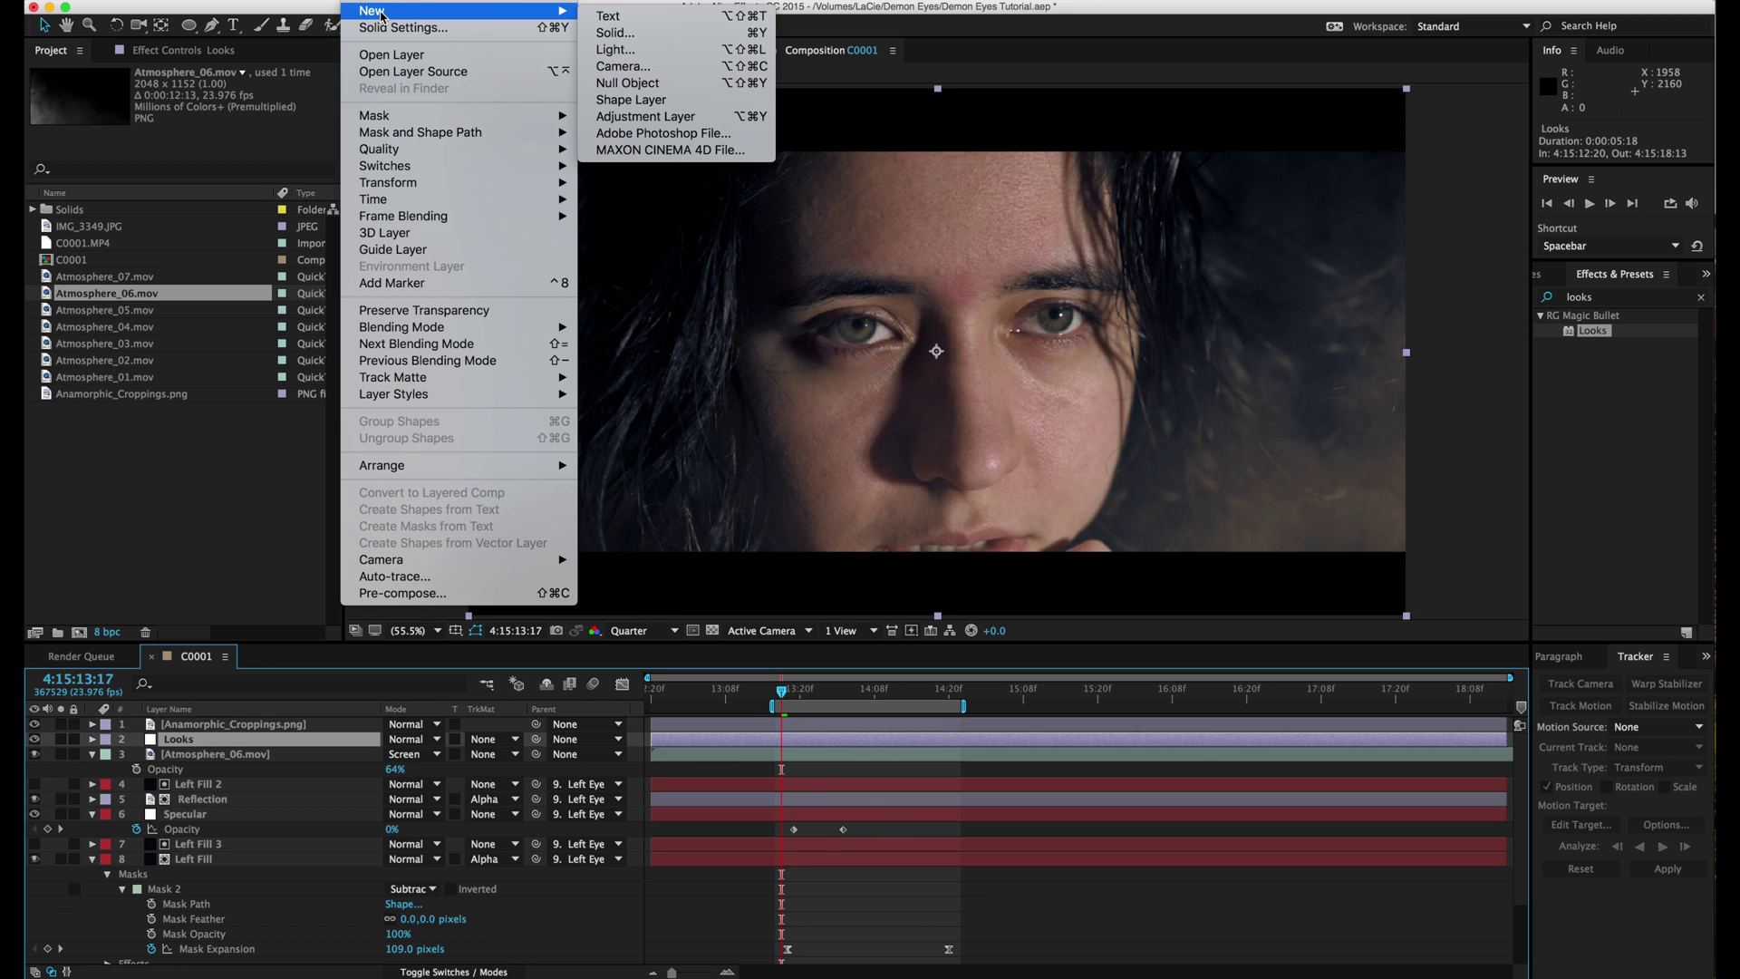
{"action": "left_click", "coordinate": [659, 118]}
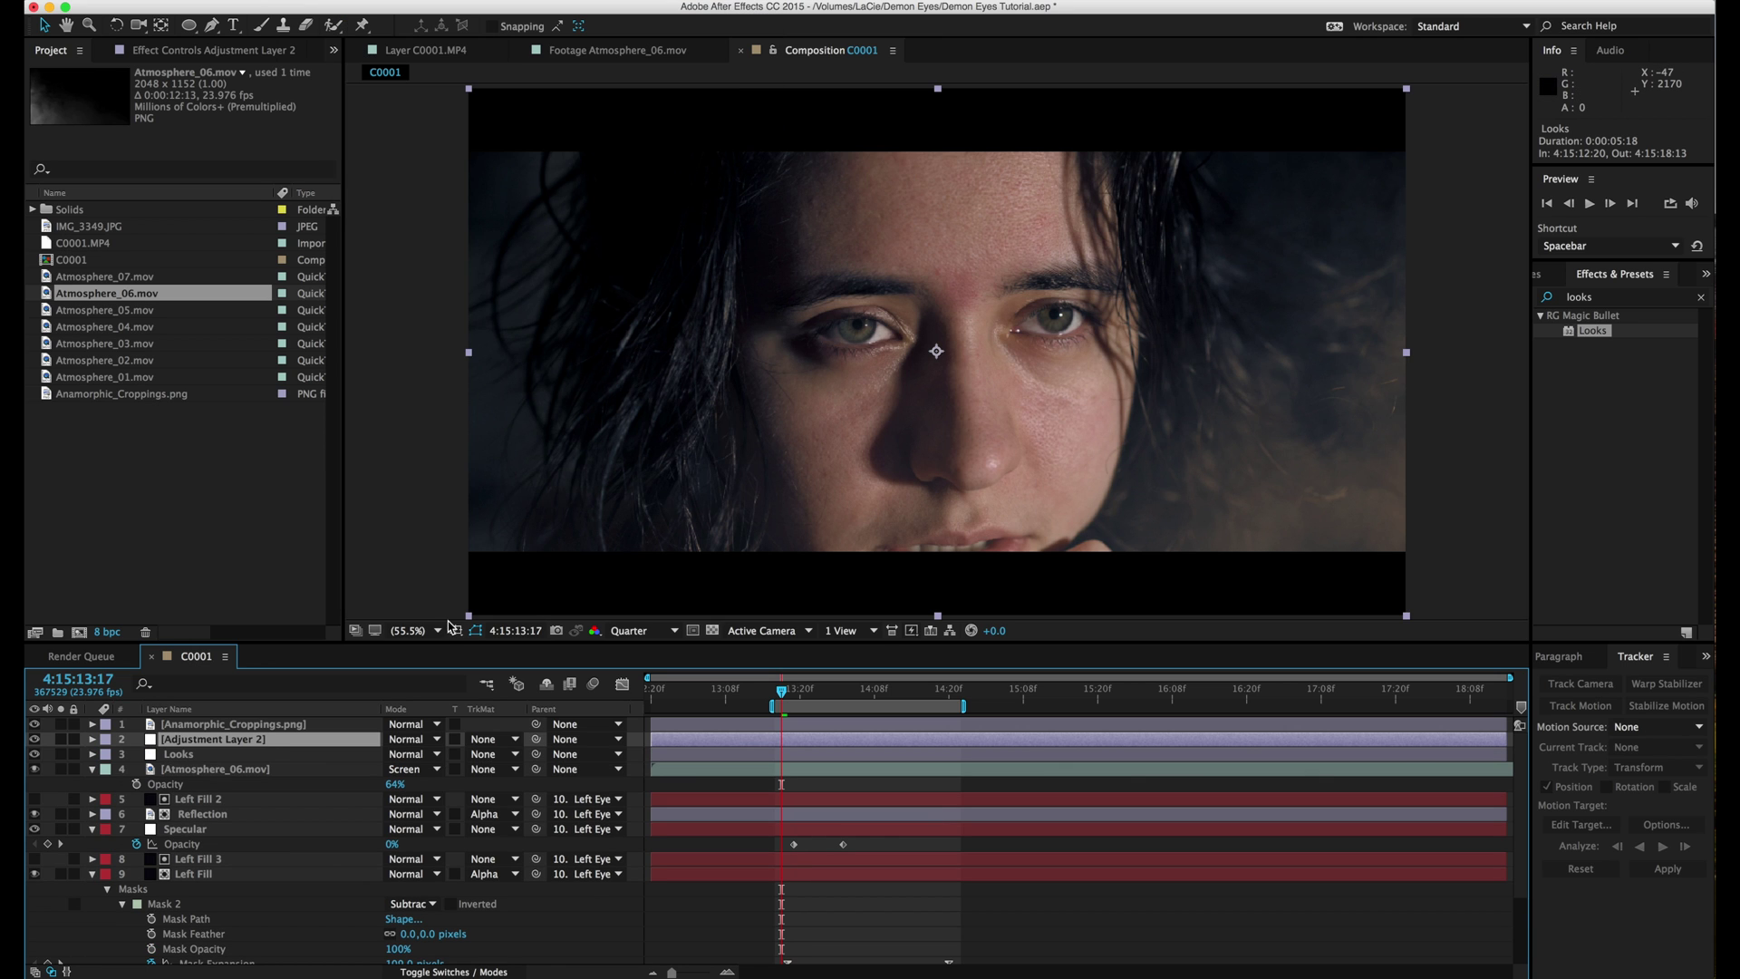
{"action": "left_click_drag", "start_coordinate": [199, 742], "coordinate": [192, 760]}
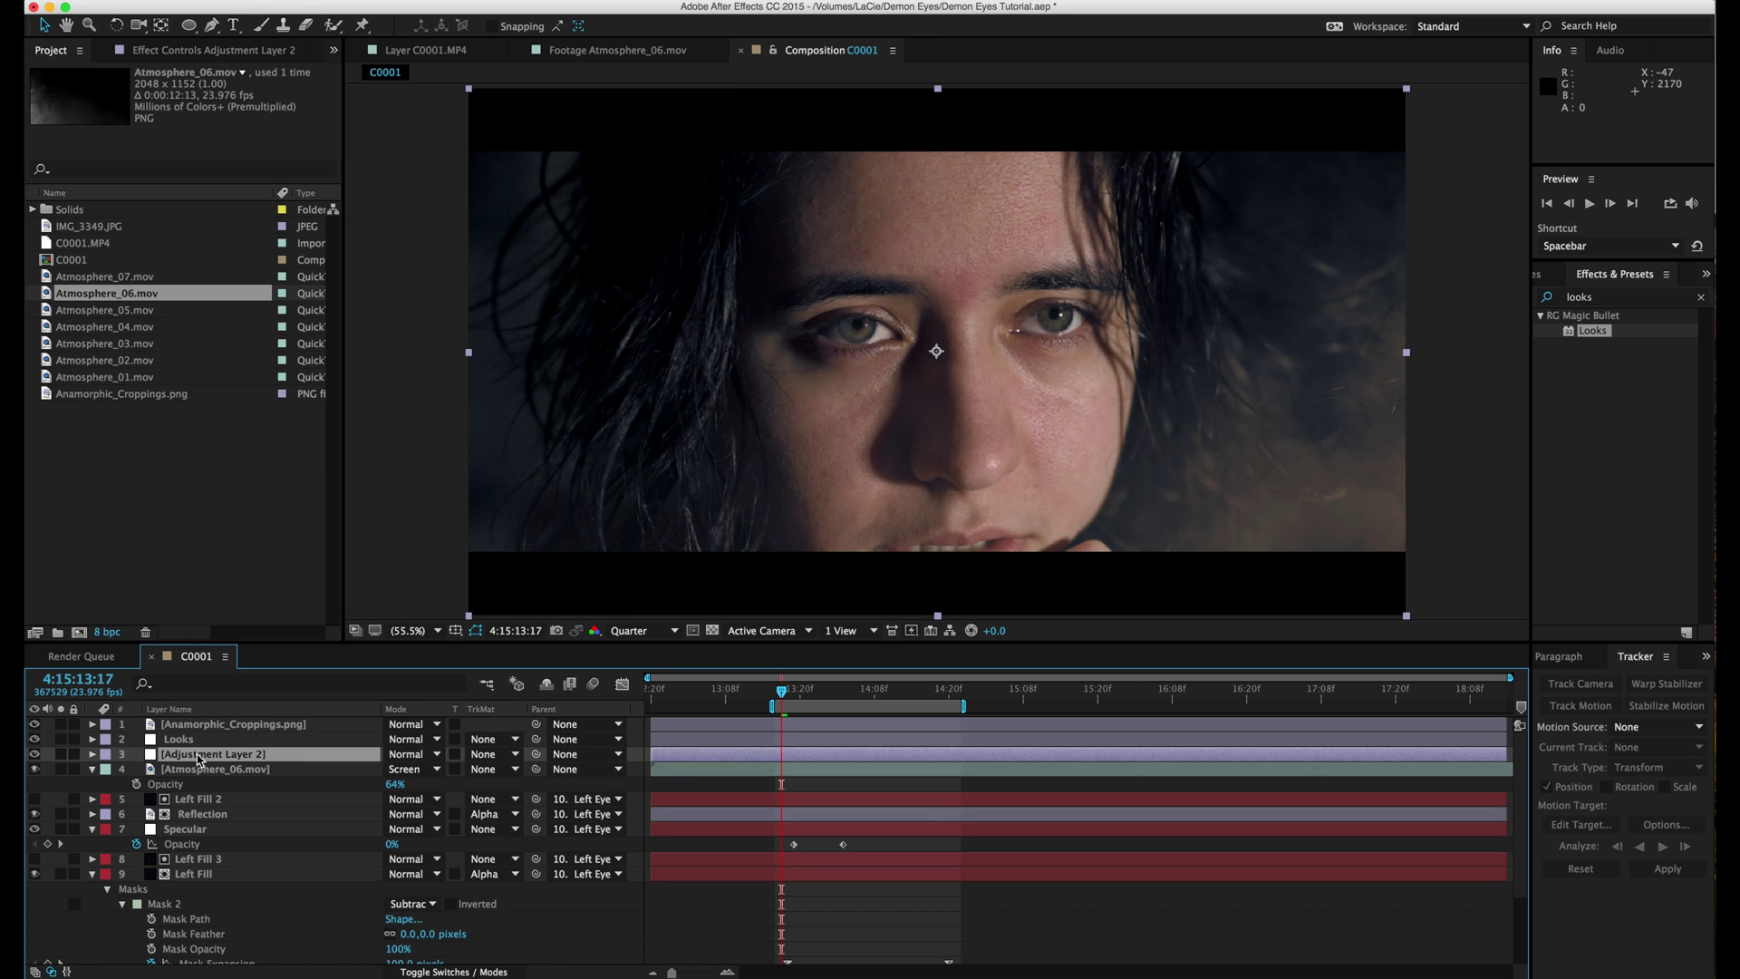
{"action": "key", "text": "Return"}
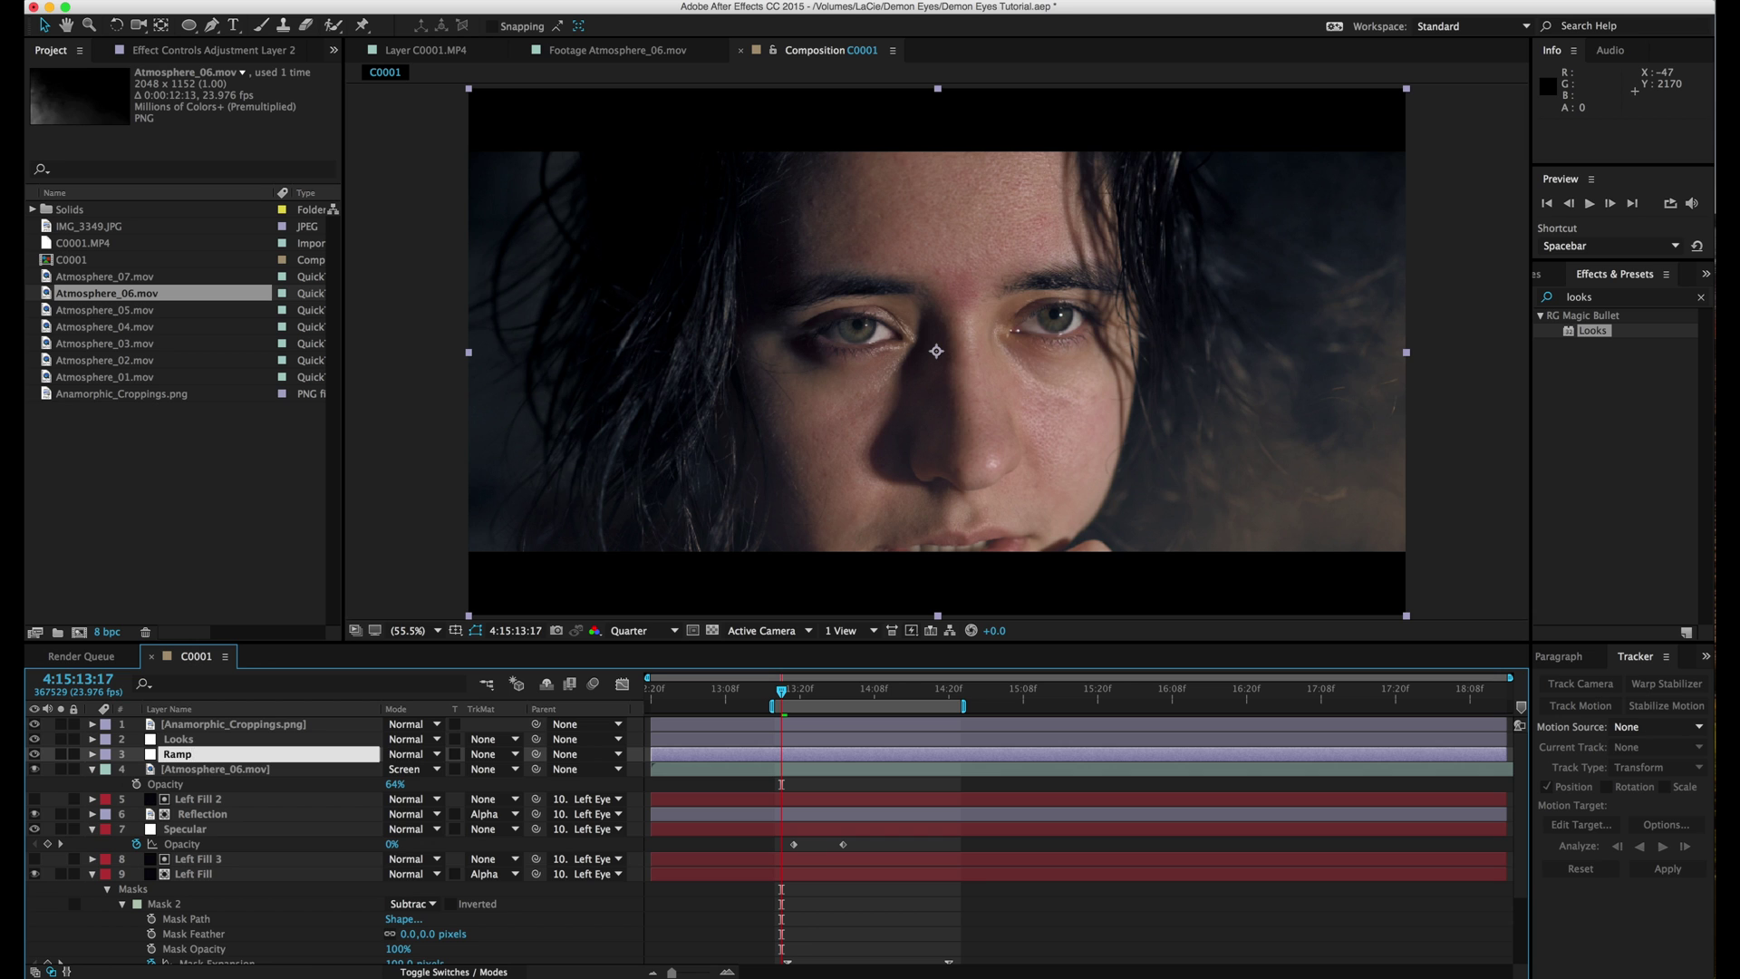
{"action": "key", "text": "Return"}
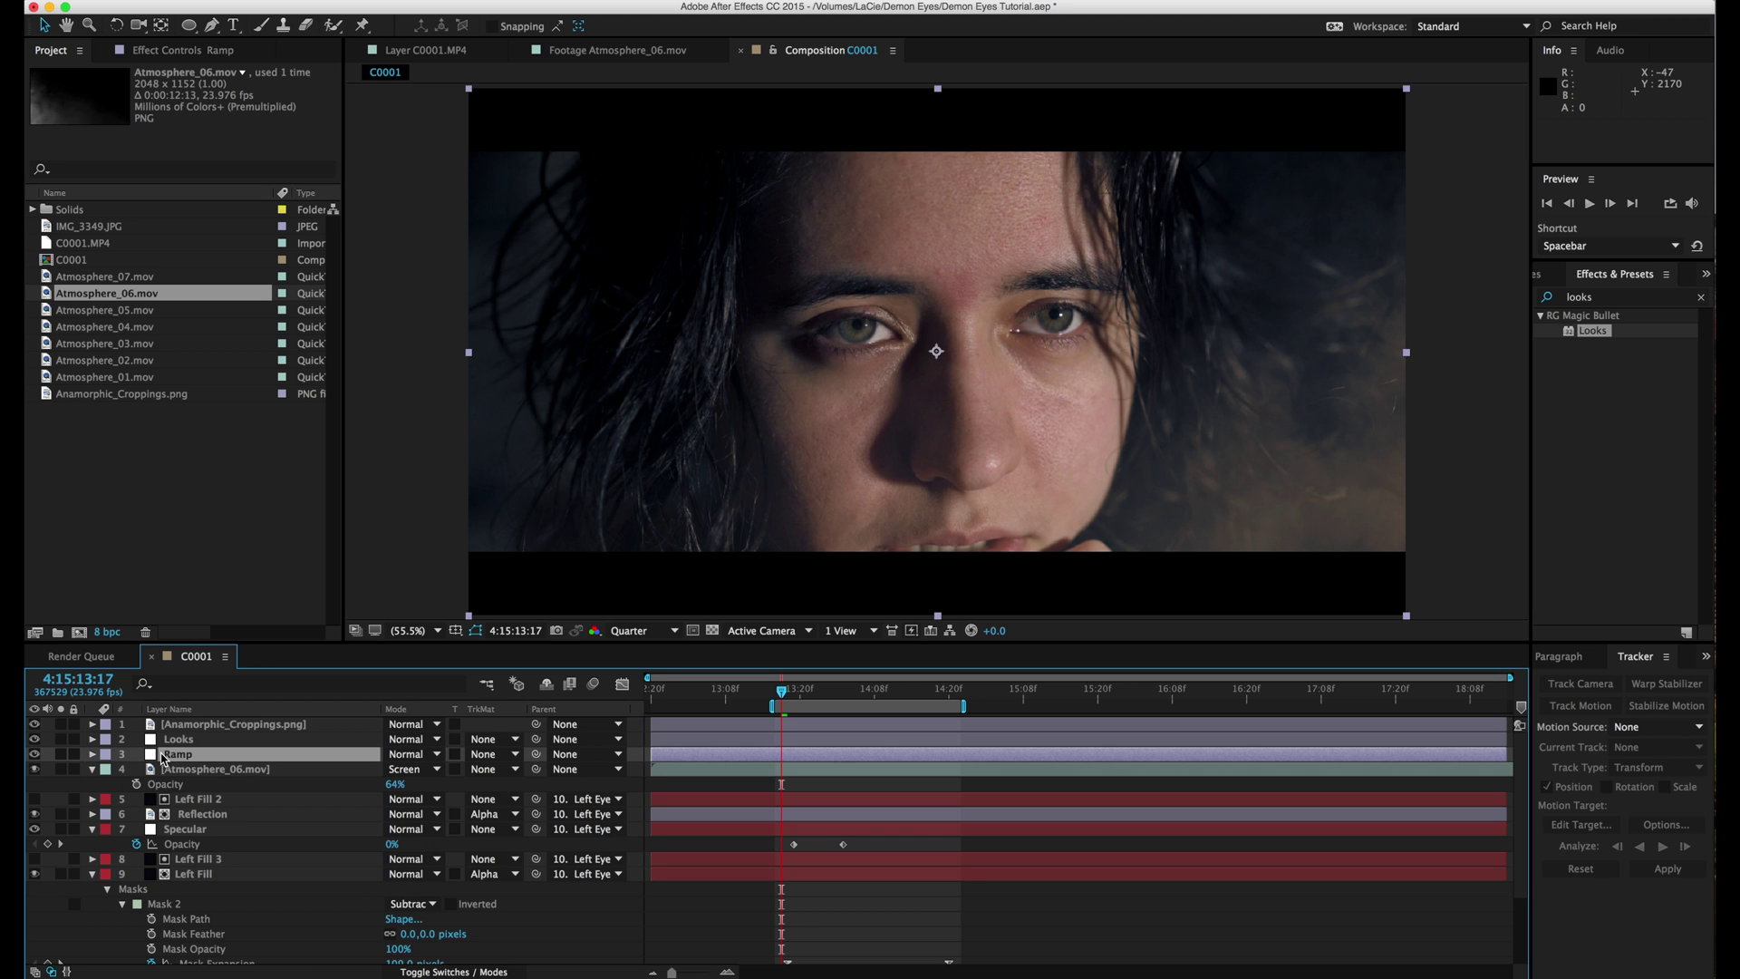
Search the effects for "expo", apply Exposure to the Ramp layer and set its exposure to -1.14.
{"action": "left_click", "coordinate": [1614, 302]}
{"action": "type", "text": "expo"}
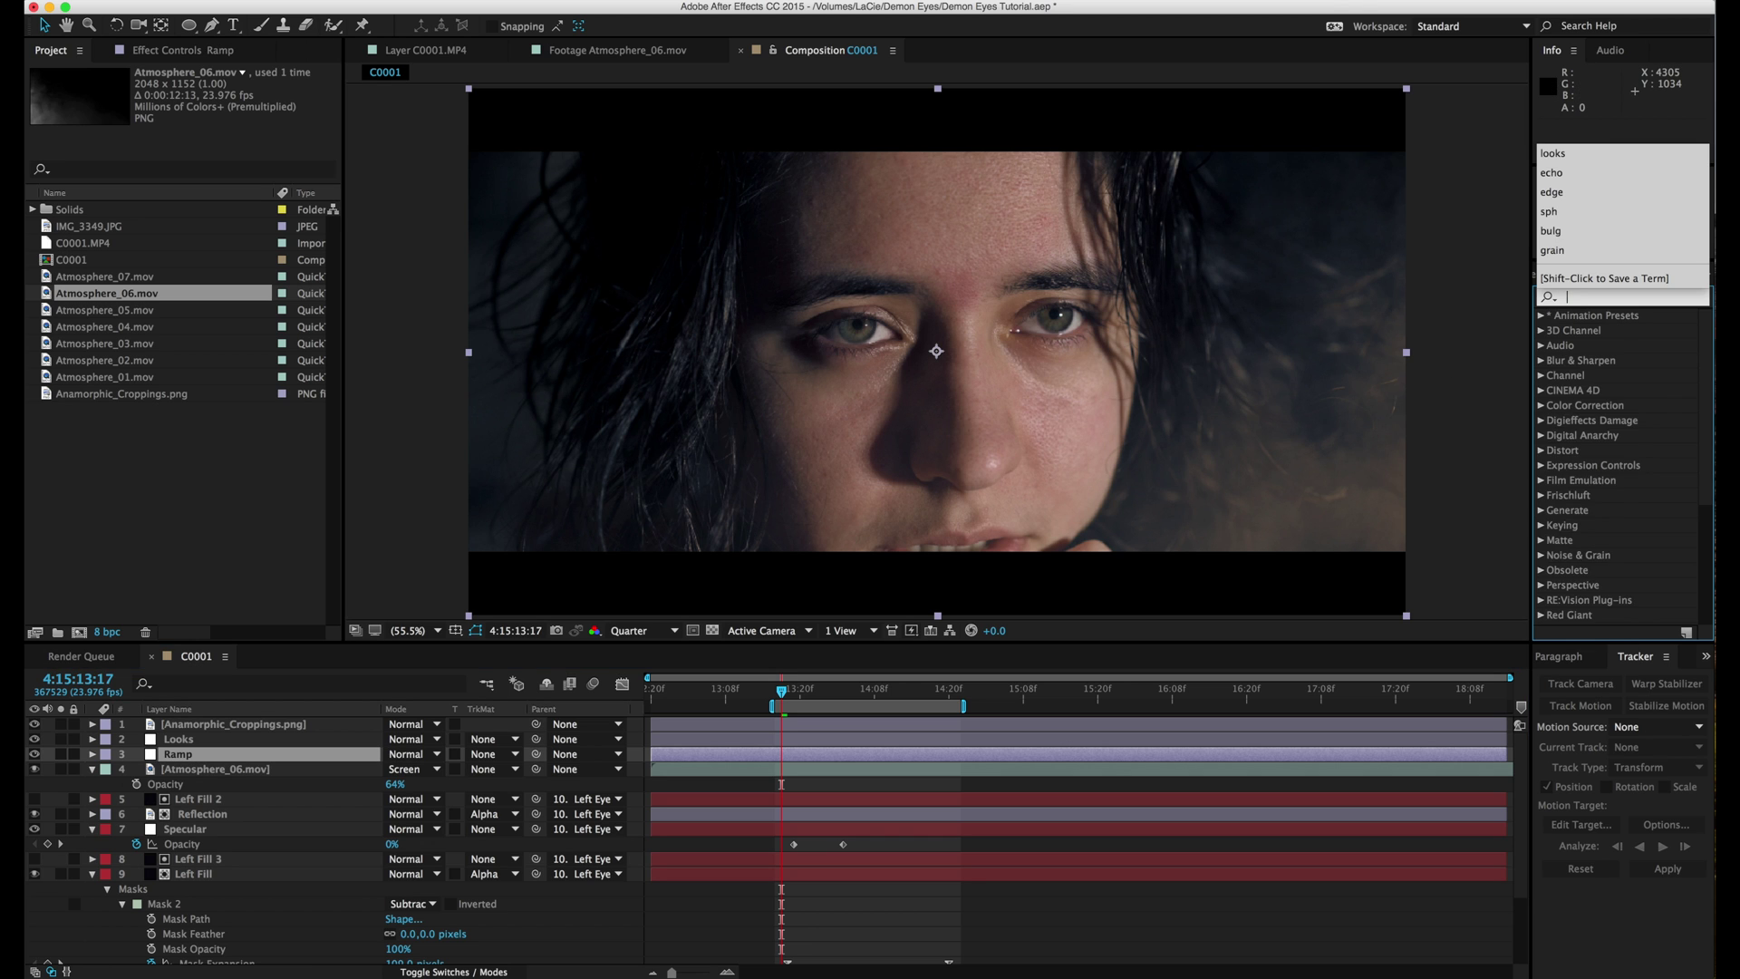
{"action": "left_click_drag", "start_coordinate": [1604, 482], "coordinate": [867, 758]}
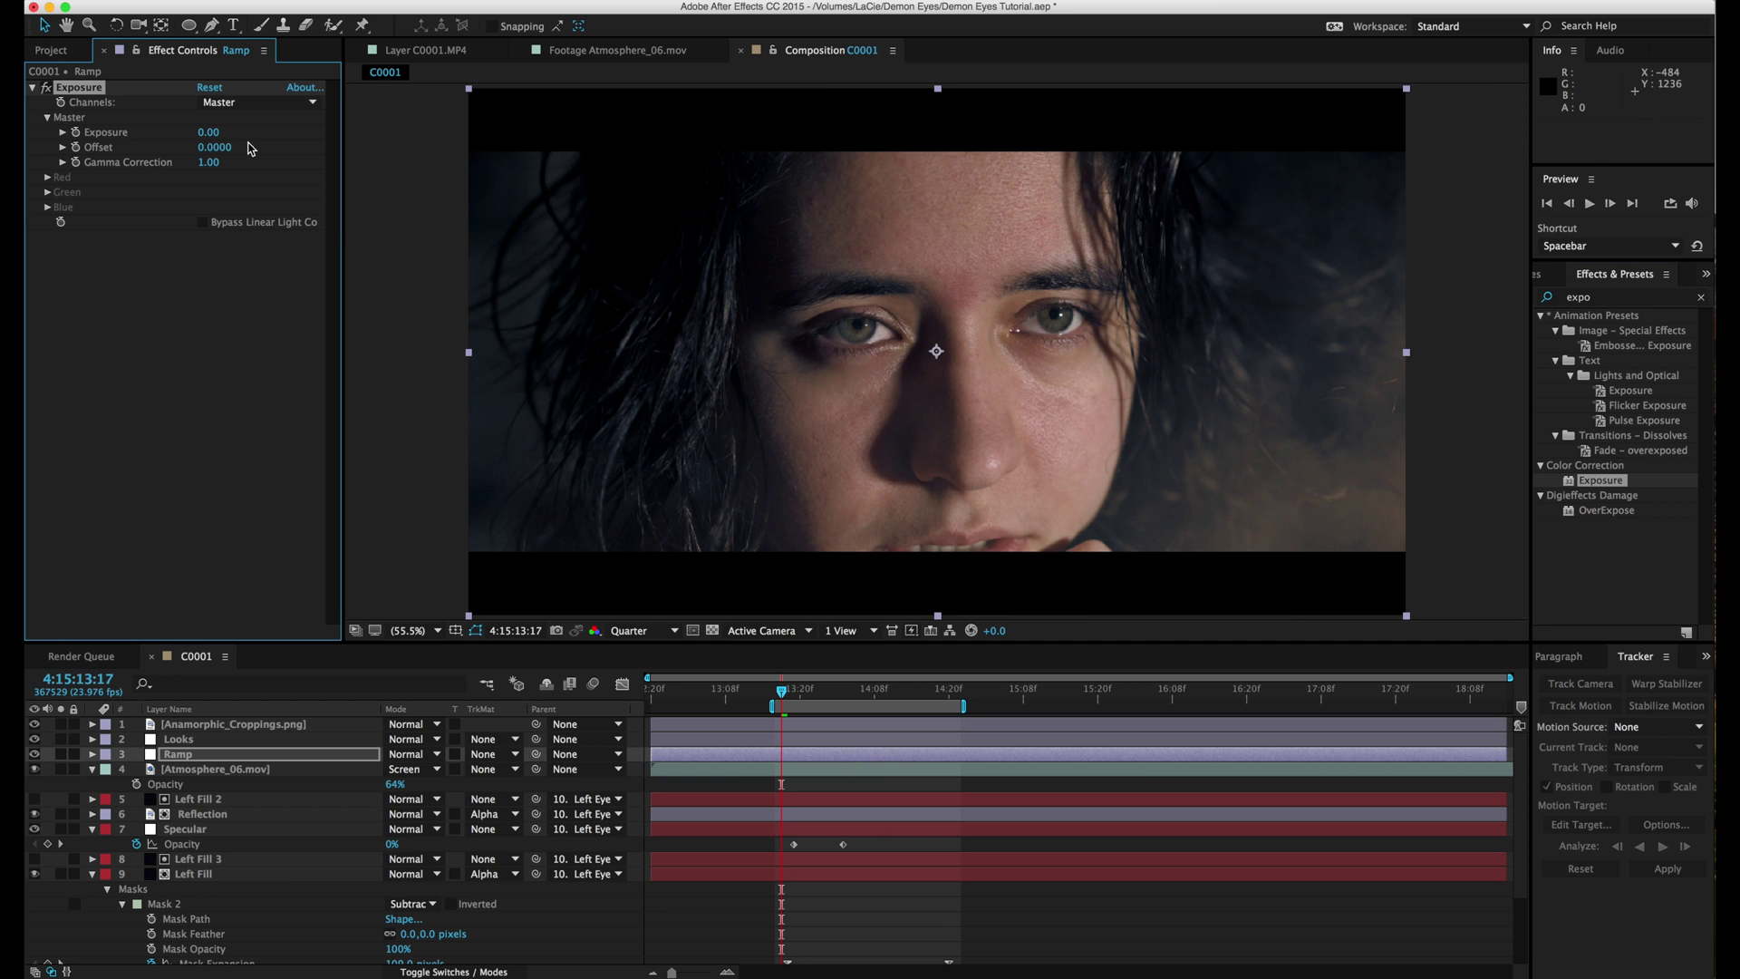
{"action": "left_click_drag", "start_coordinate": [205, 134], "coordinate": [109, 140]}
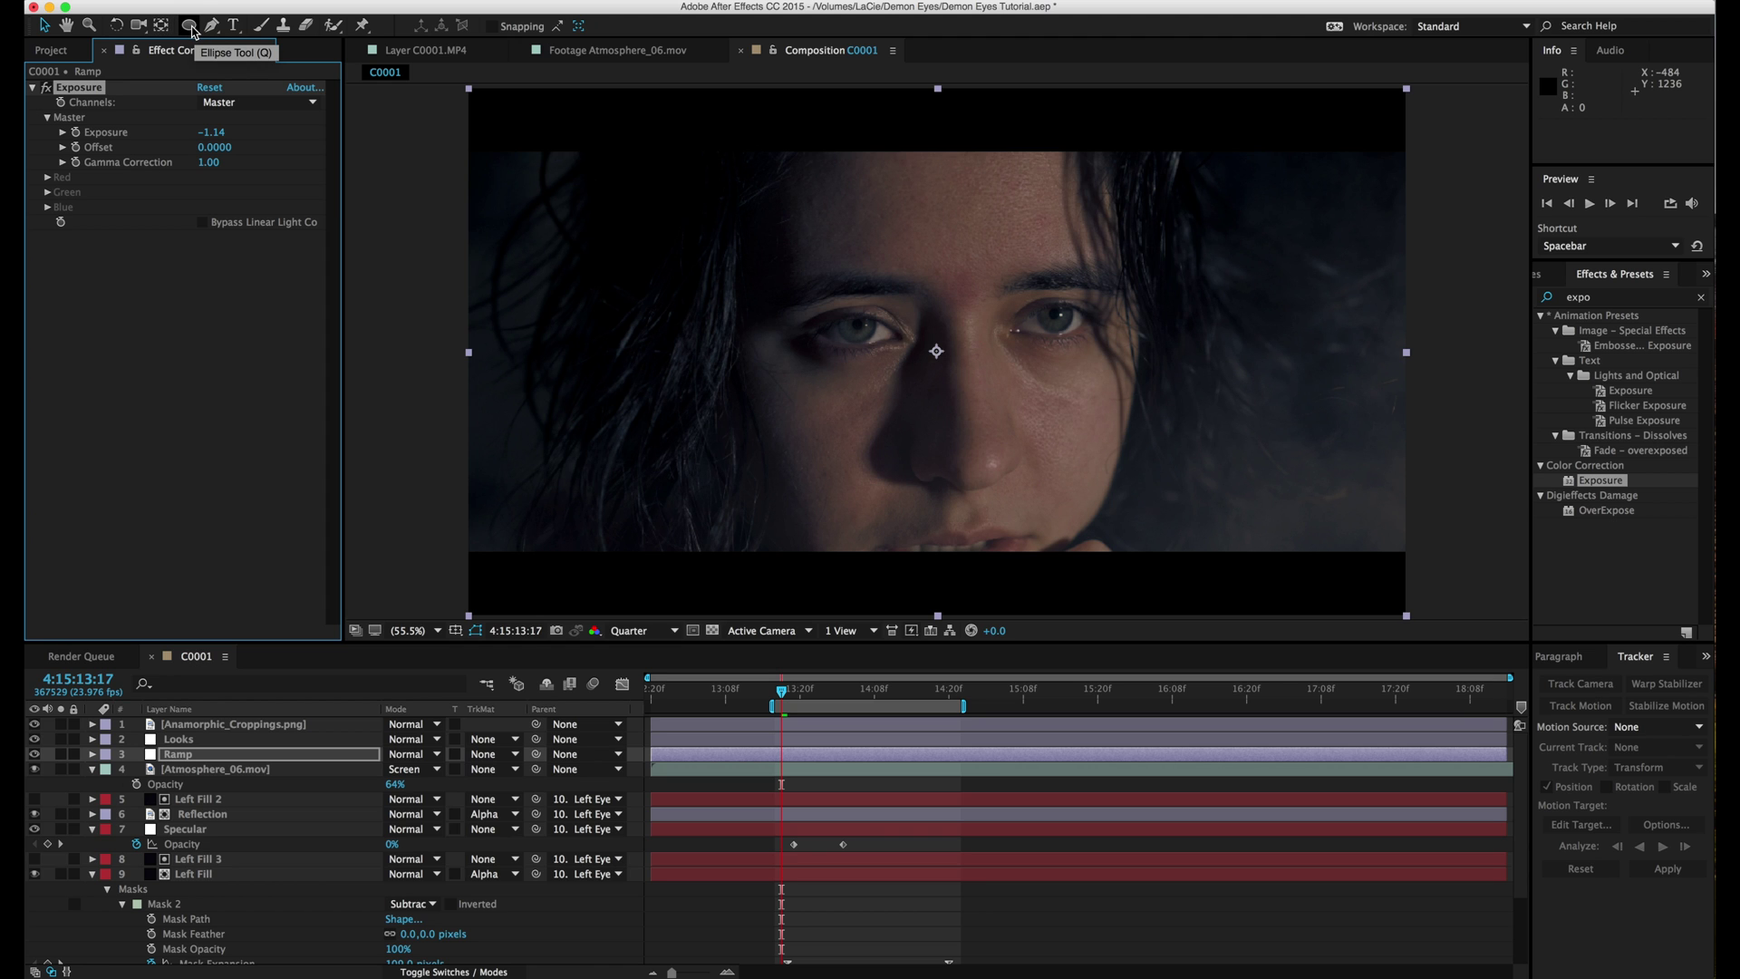
Draw a tall rectangular mask on the Ramp layer covering the left part of the frame and extending beyond its edges.
{"action": "left_click_drag", "start_coordinate": [193, 32], "coordinate": [218, 39]}
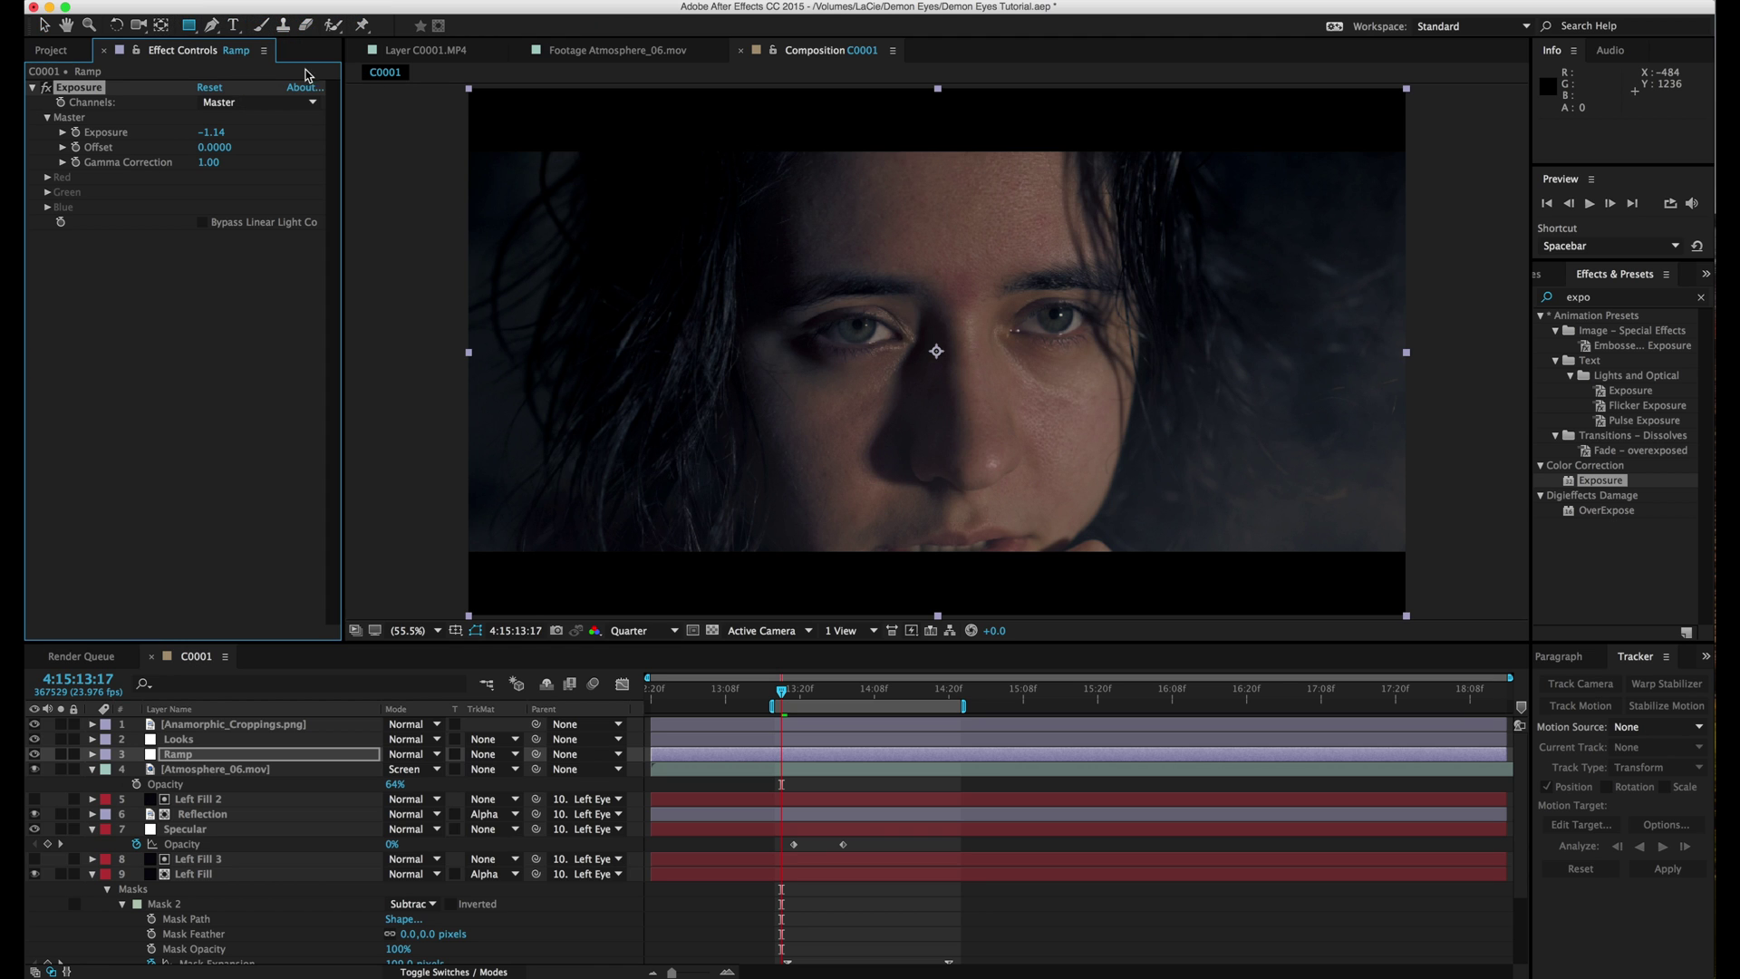
{"action": "key", "text": "comma"}
{"action": "key", "text": "comma"}
{"action": "key", "text": "comma"}
{"action": "left_click_drag", "start_coordinate": [595, 154], "coordinate": [848, 535]}
{"action": "key", "text": "v"}
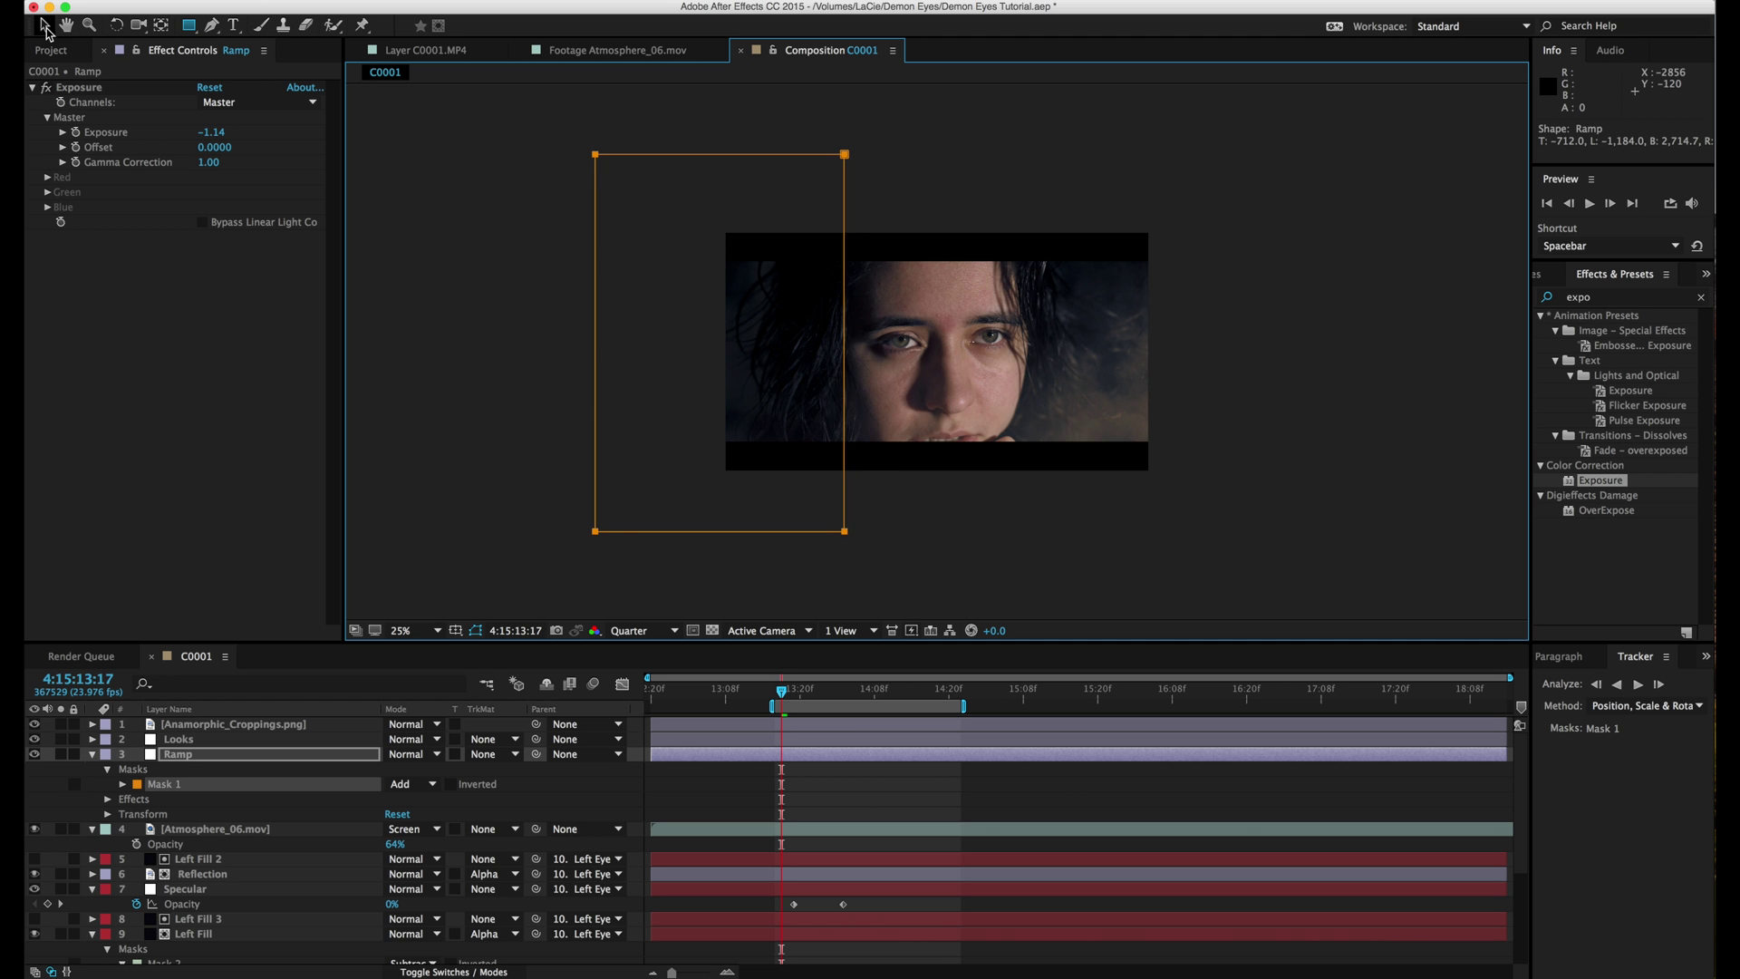
Hide the mask outline, set the feather of Ramp's mask to 419 pixels and collapse the layer.
{"action": "key", "text": "slash"}
{"action": "key", "text": "comma"}
{"action": "key", "text": "comma"}
{"action": "left_click", "coordinate": [466, 623]}
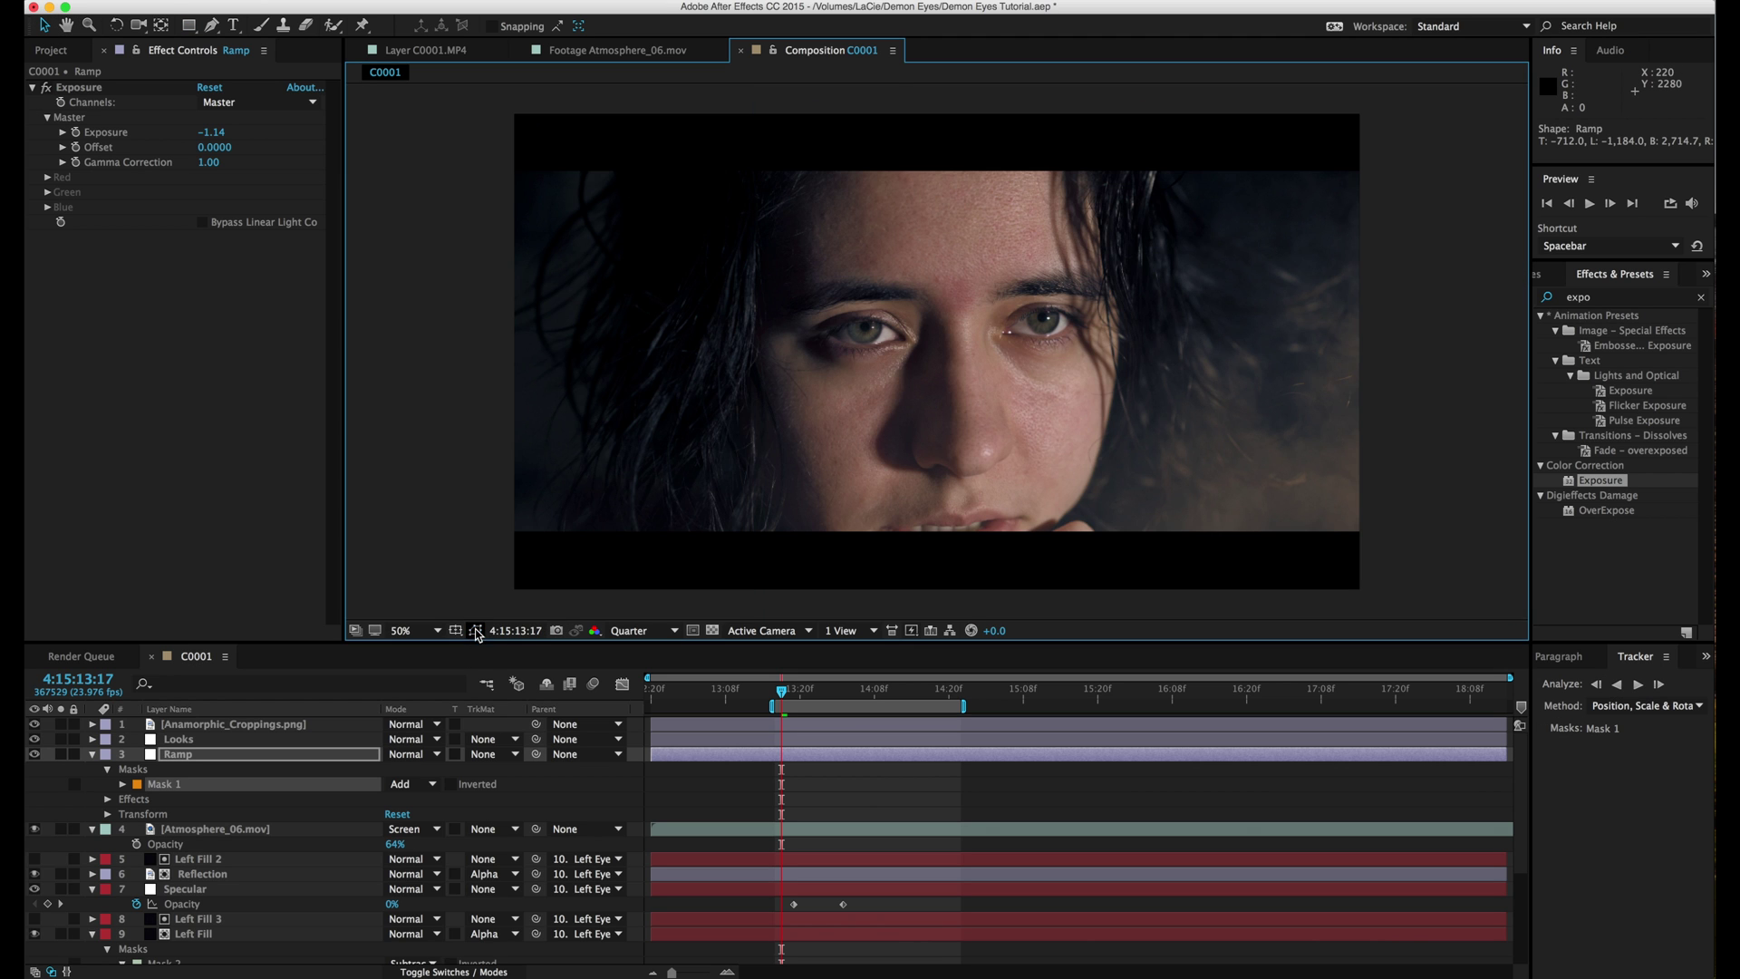
{"action": "left_click", "coordinate": [122, 784]}
{"action": "left_click_drag", "start_coordinate": [433, 814], "coordinate": [794, 807]}
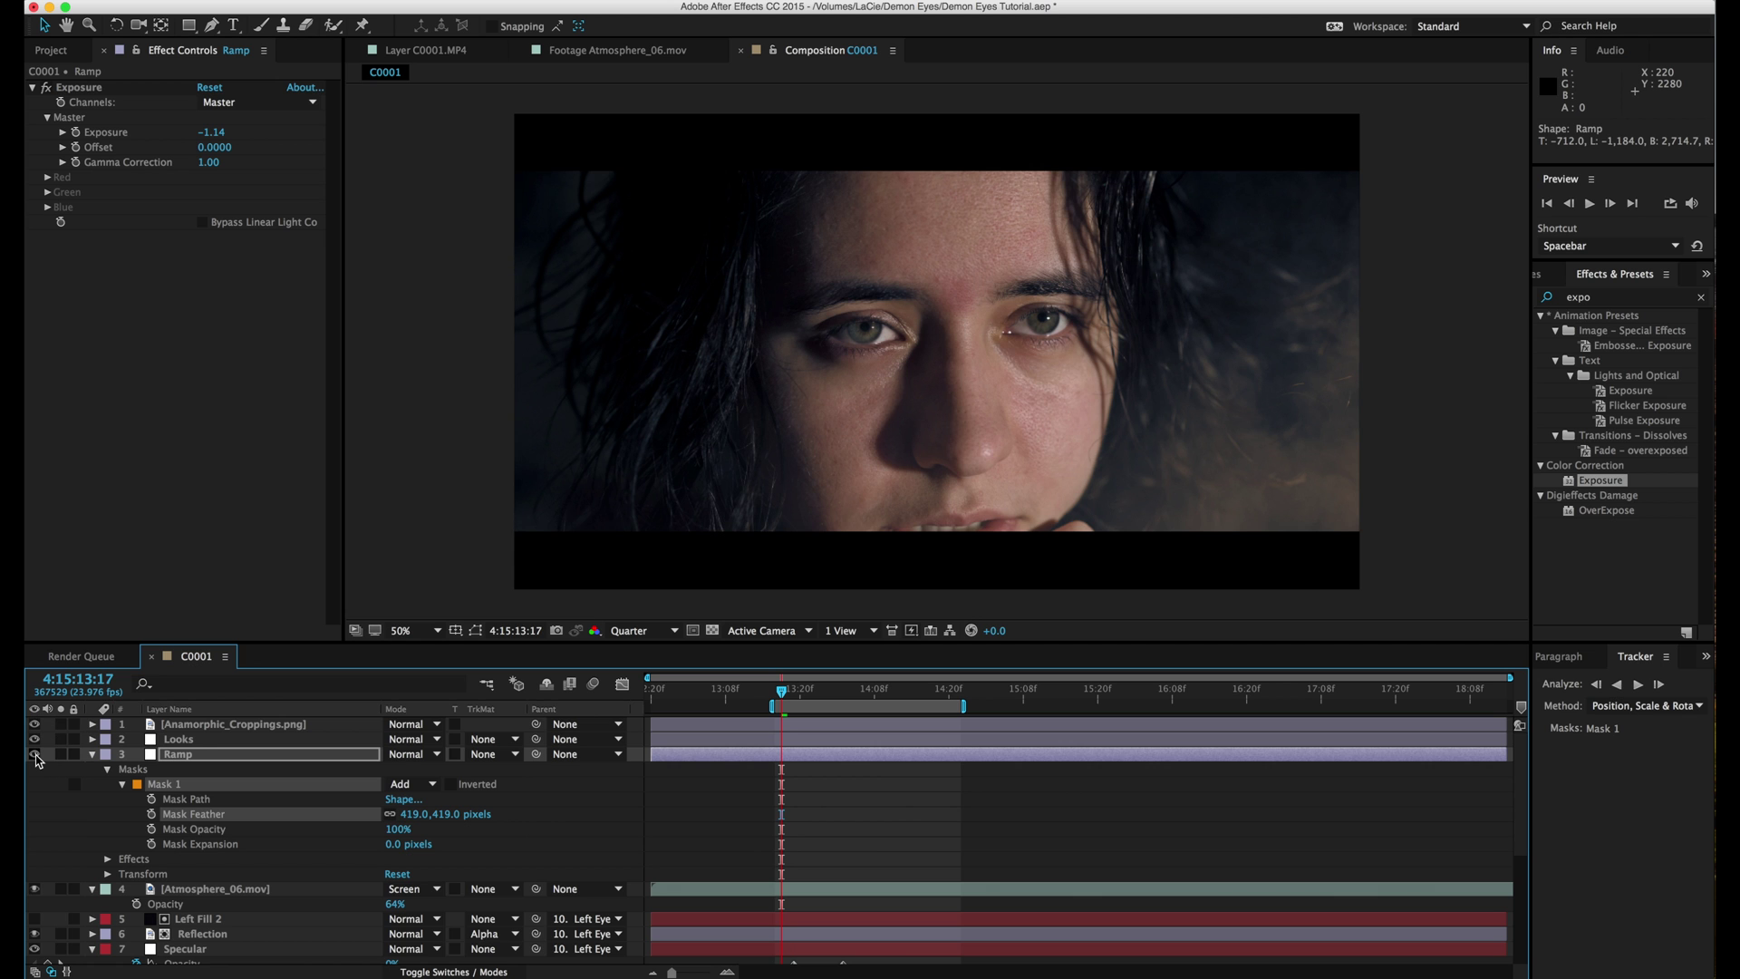
{"action": "left_click", "coordinate": [598, 761]}
{"action": "key", "text": "u"}
Play back the finished composite and return to the start of the eye transition.
{"action": "key", "text": "space"}
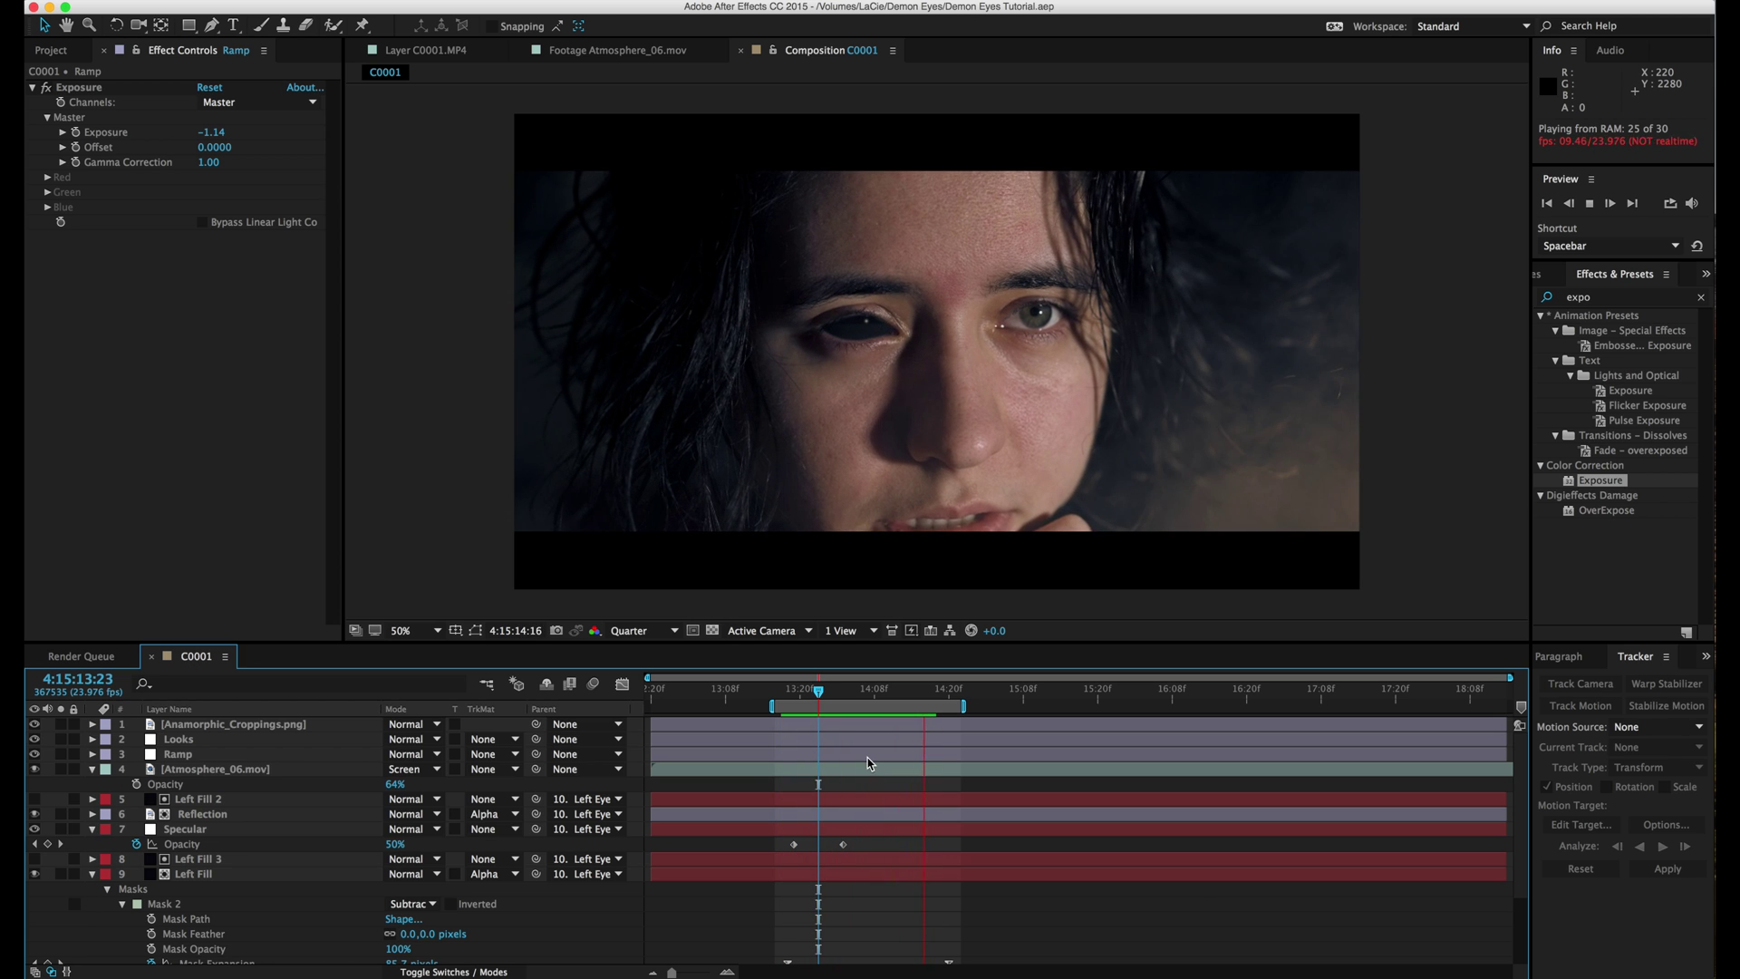
{"action": "key", "text": "space"}
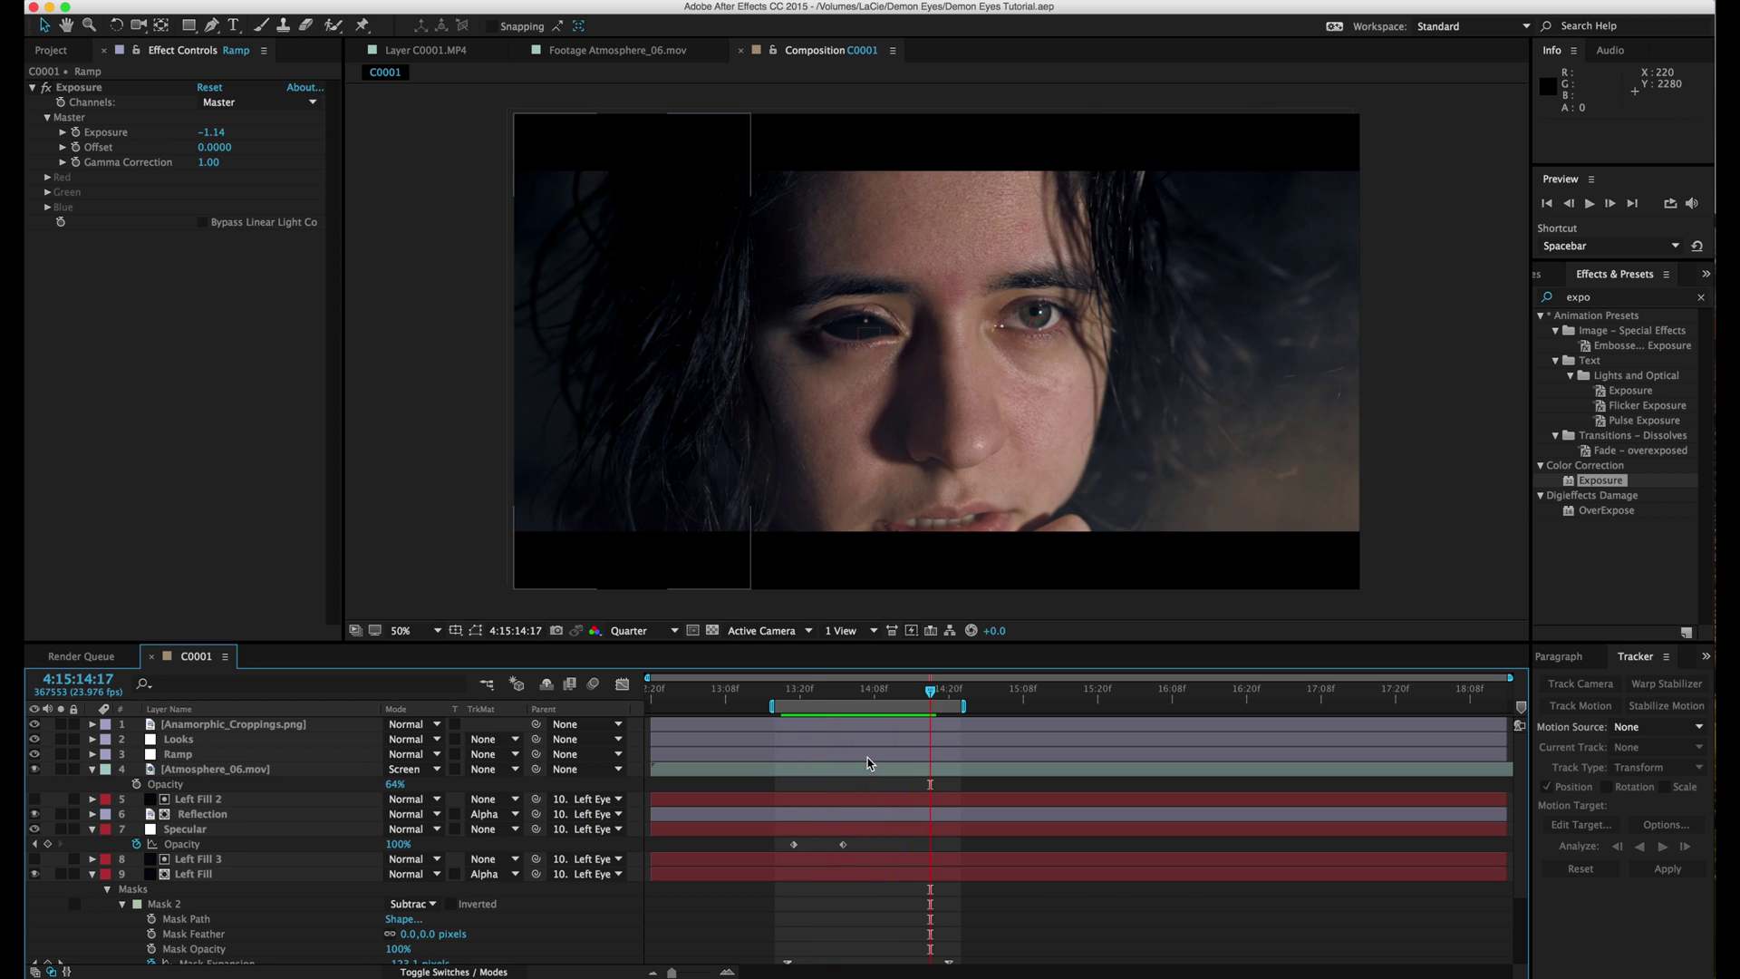
{"action": "left_click", "coordinate": [793, 693]}
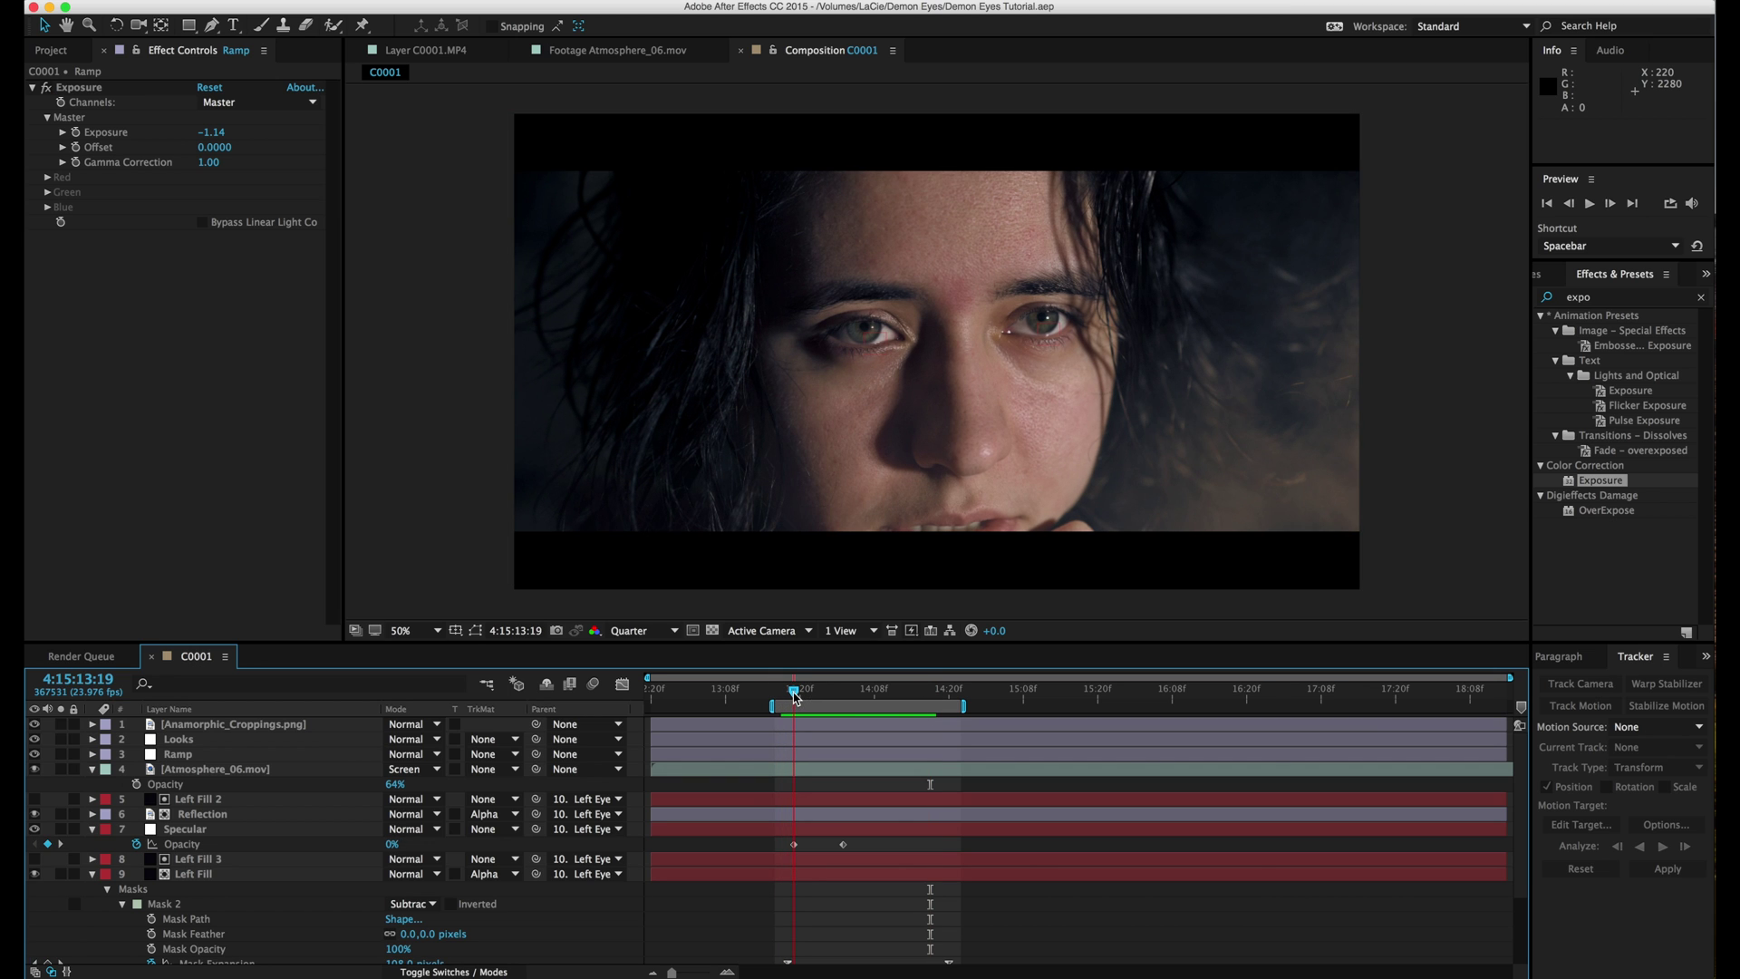